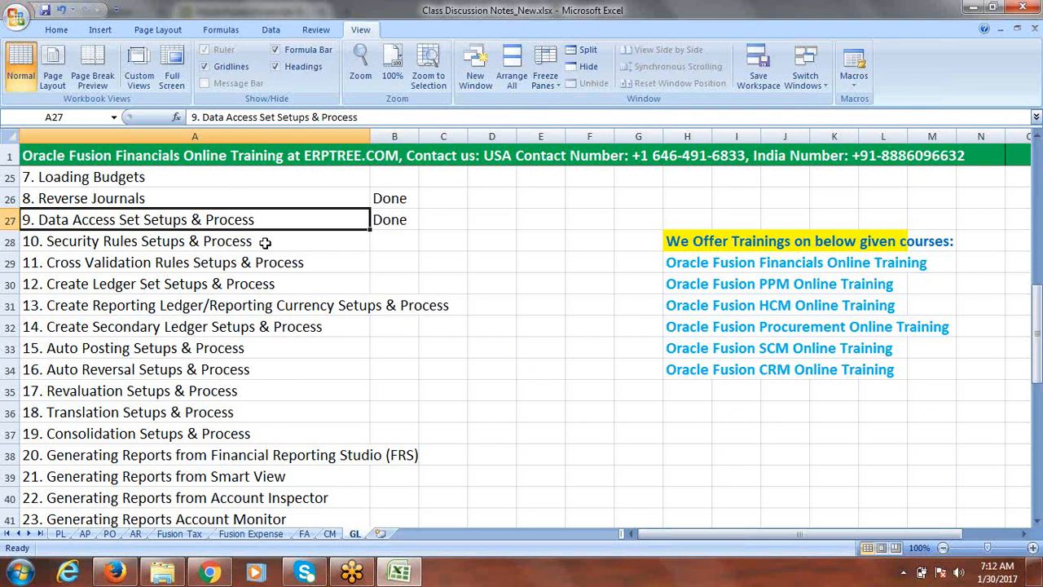
Browse the GL topic list entries around items 10 to 15
click(198, 264)
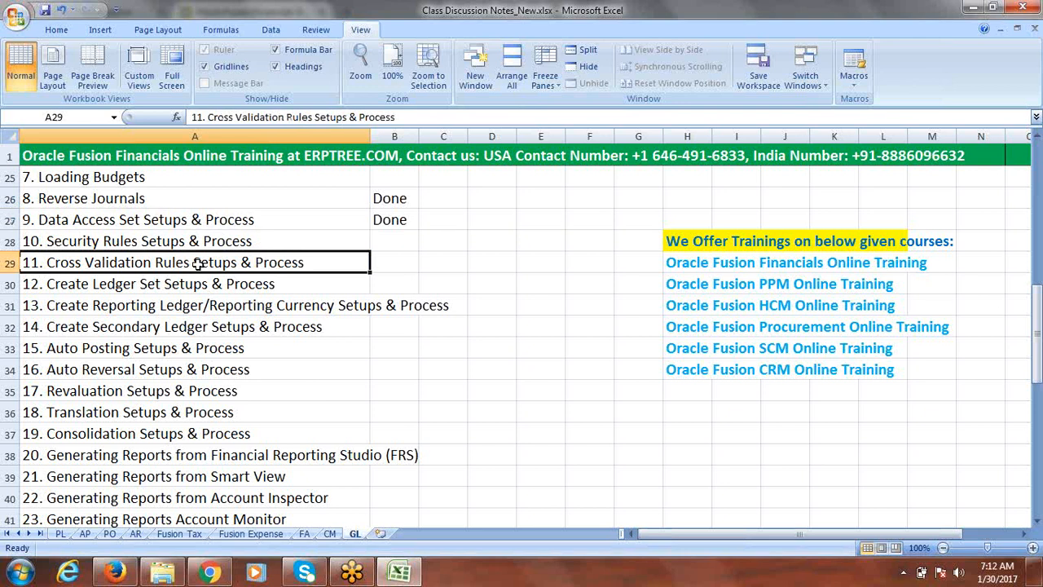
click(205, 241)
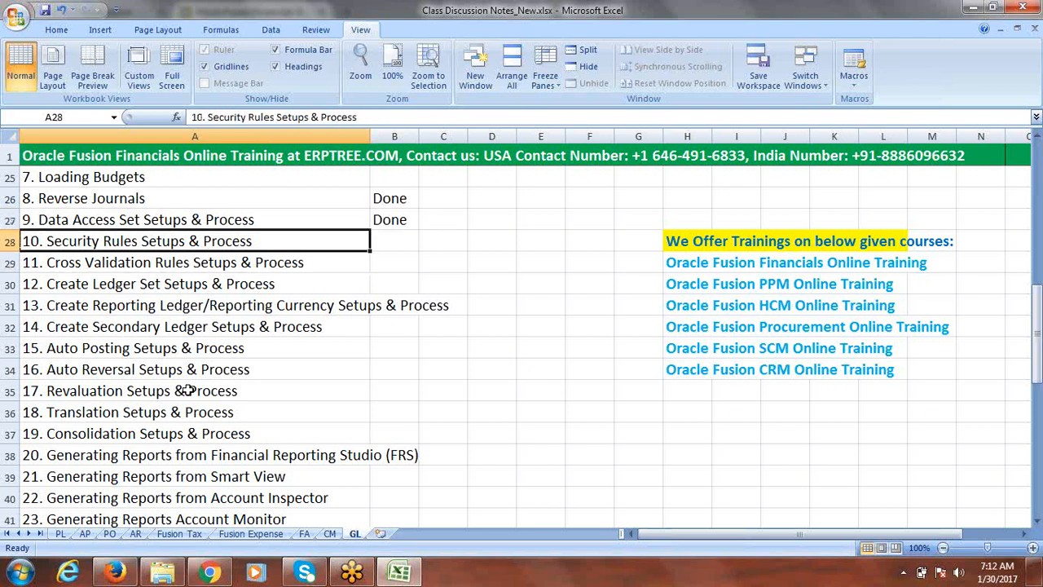
drag(241, 283, 245, 354)
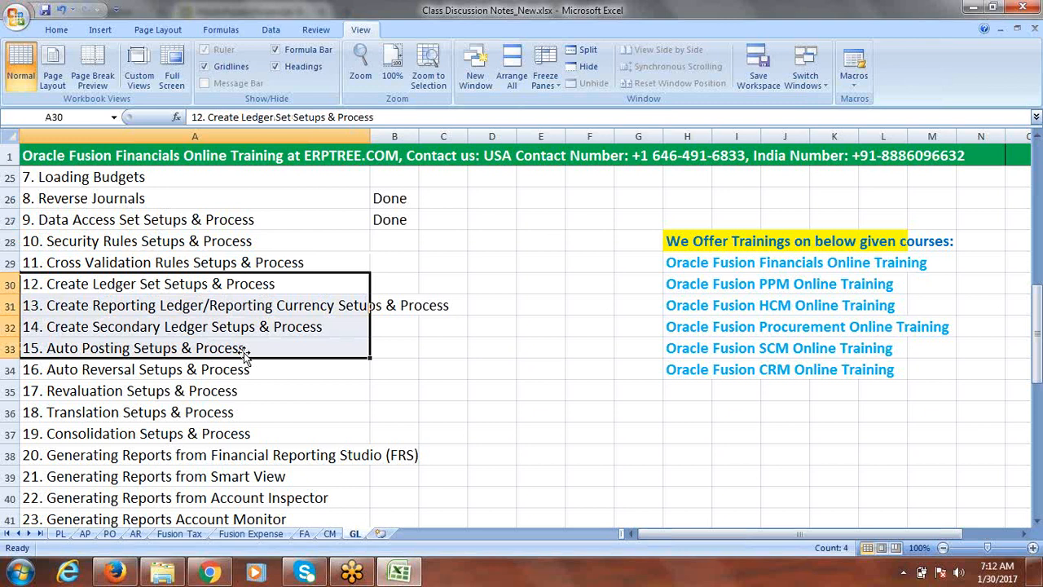
click(272, 244)
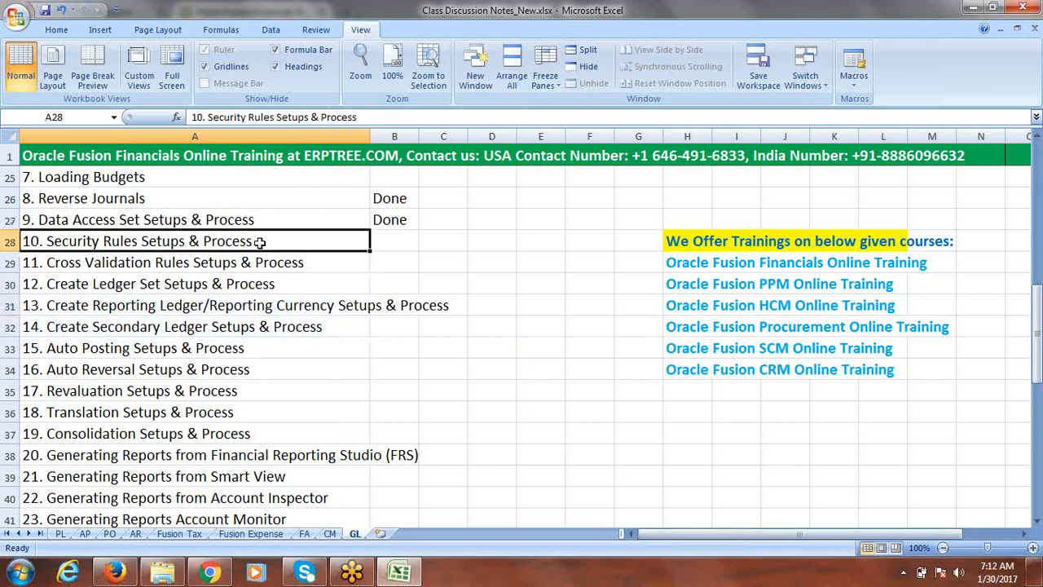
click(285, 263)
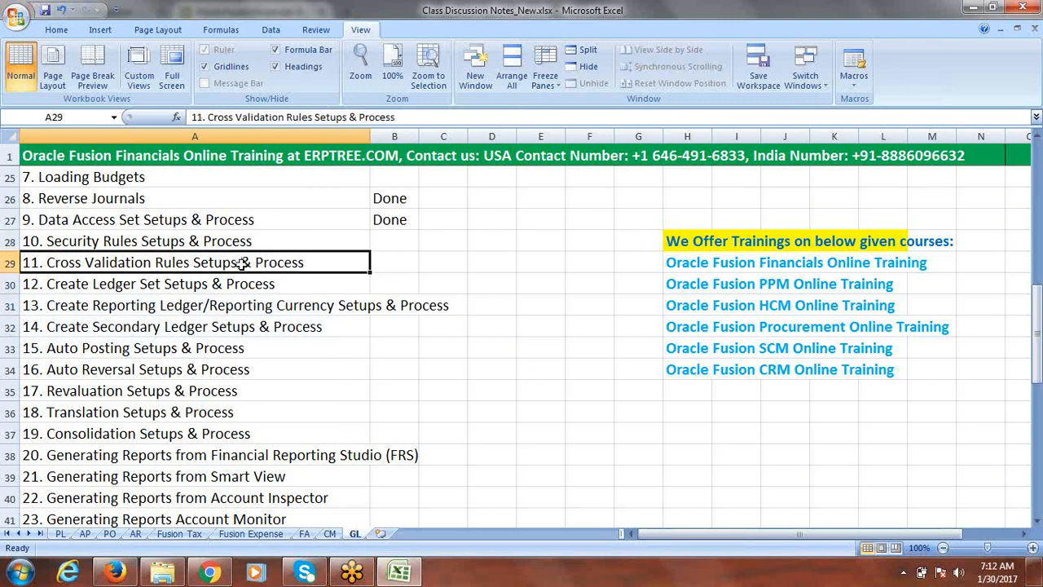
double_click(186, 263)
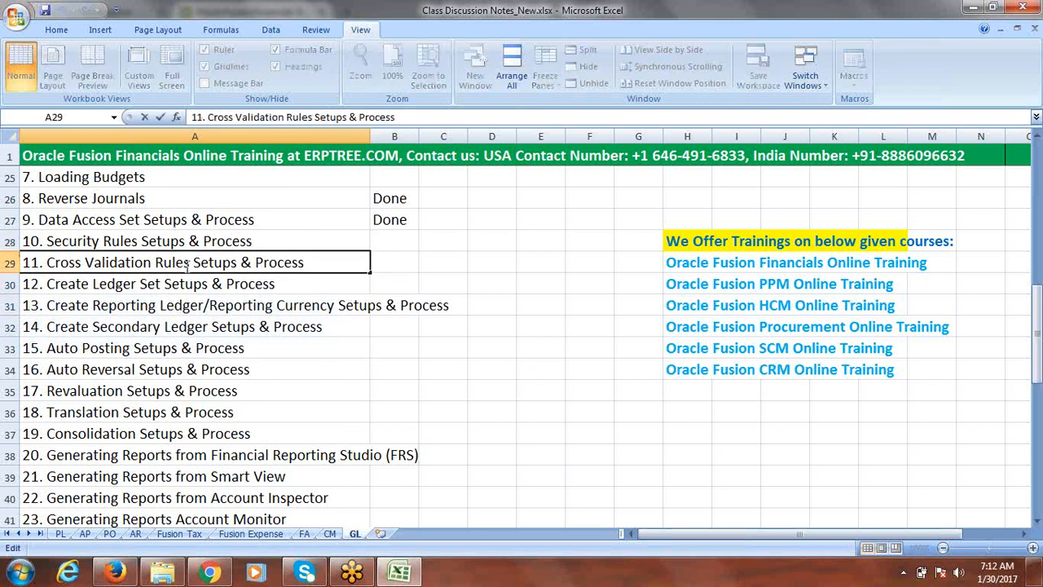
mouse_move(187, 263)
mouse_down()
mouse_move(45, 263)
mouse_move(190, 263)
mouse_up()
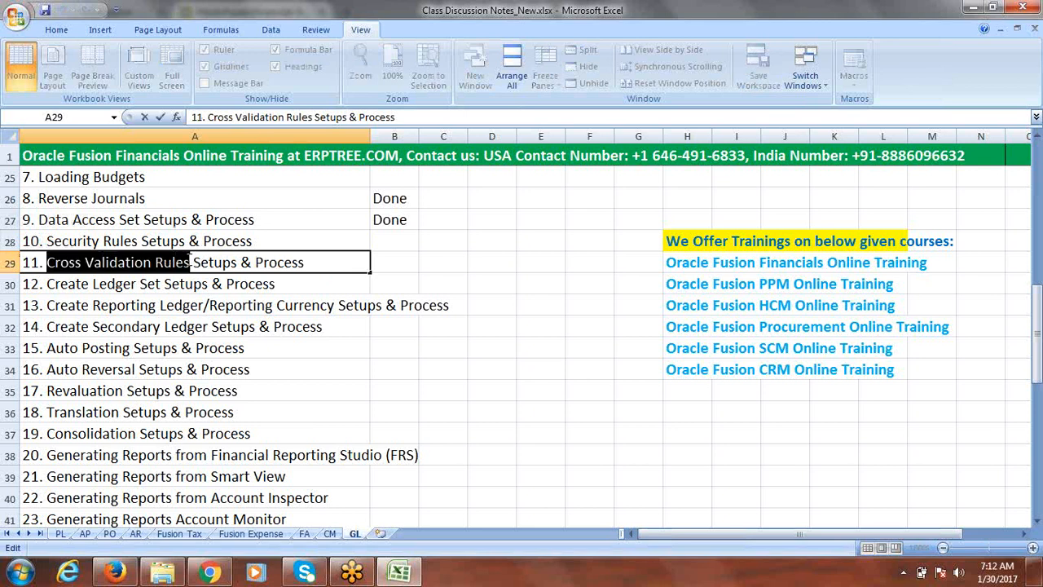
mouse_move(1037, 291)
mouse_down()
mouse_move(1039, 392)
mouse_move(1039, 295)
mouse_move(1039, 310)
mouse_up()
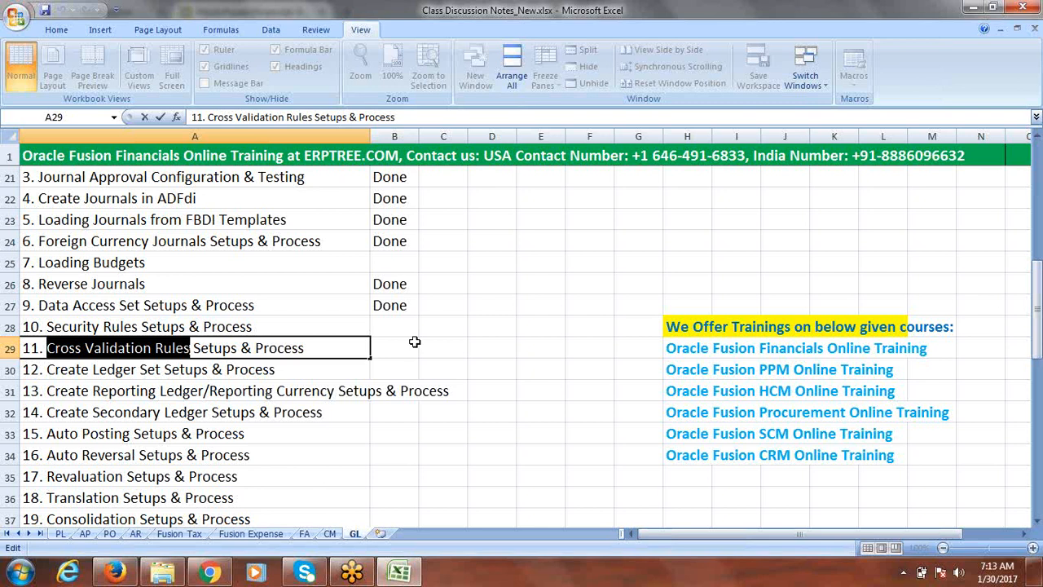
click(449, 345)
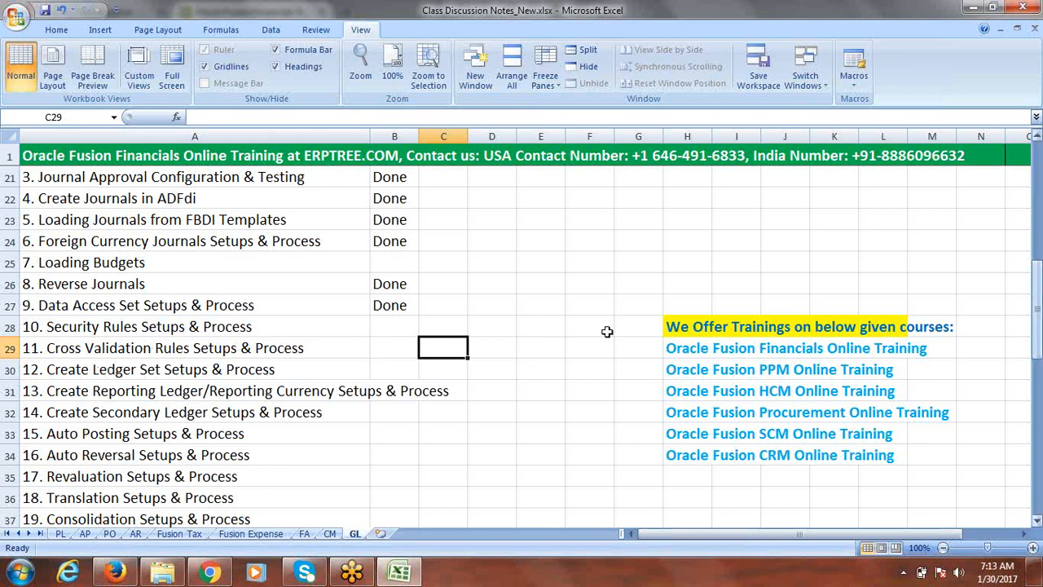
Copy the text "Cross Validation Rules" from item 11 and paste it into cell A63
click(182, 347)
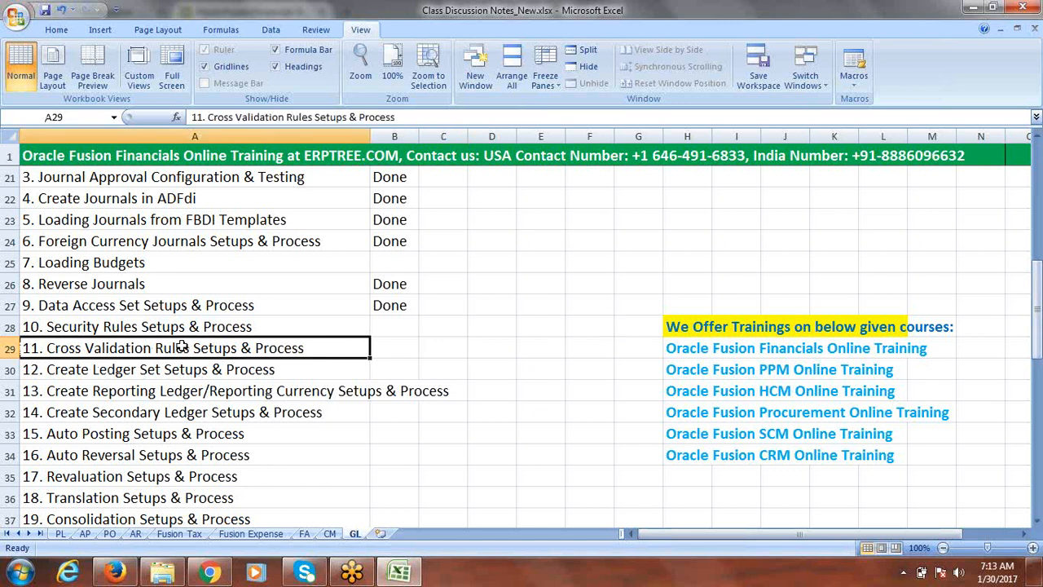
double_click(187, 348)
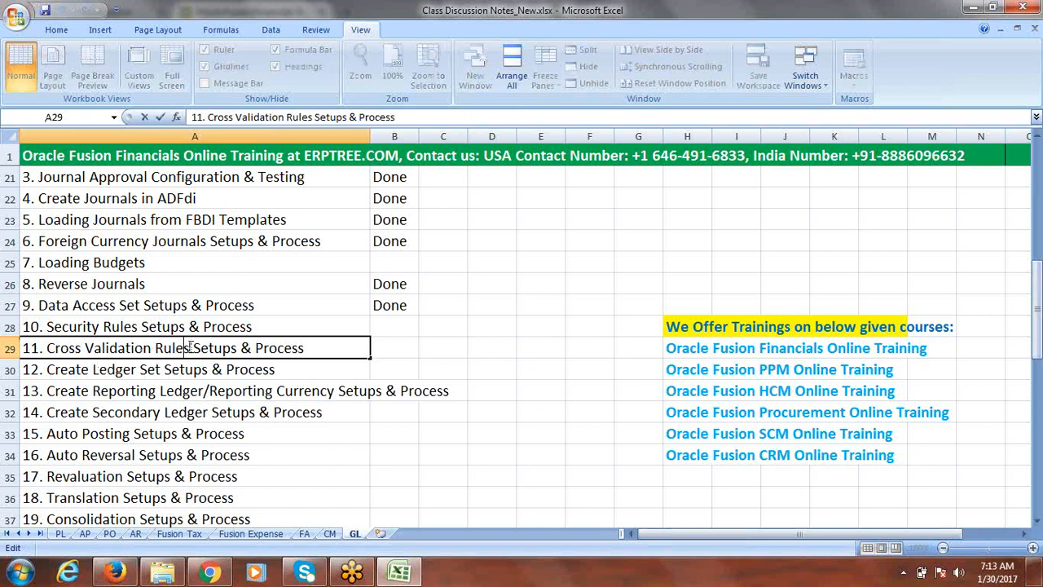
drag(189, 348, 49, 348)
key(ctrl+c)
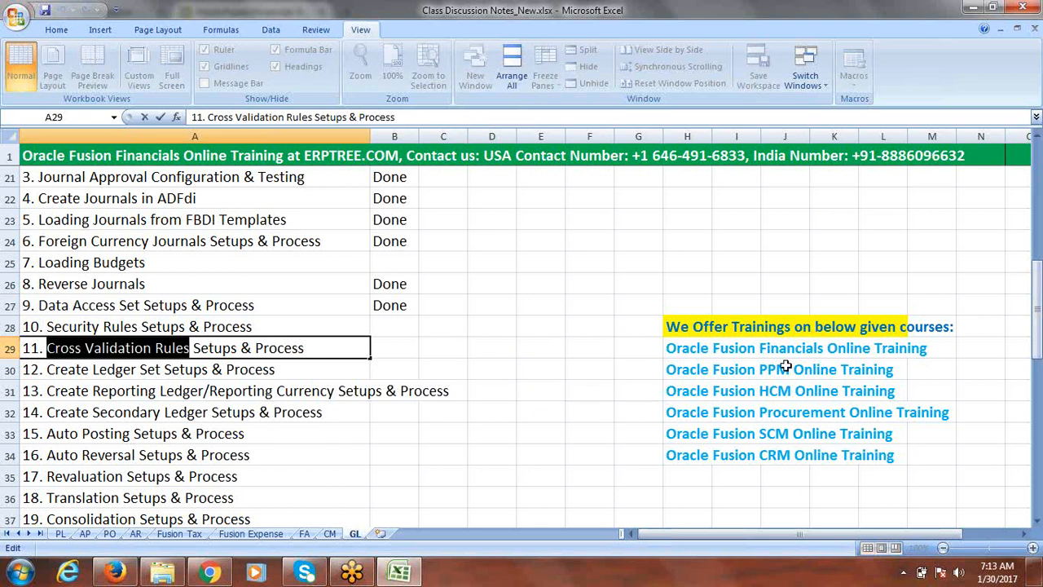
drag(1037, 334, 1037, 461)
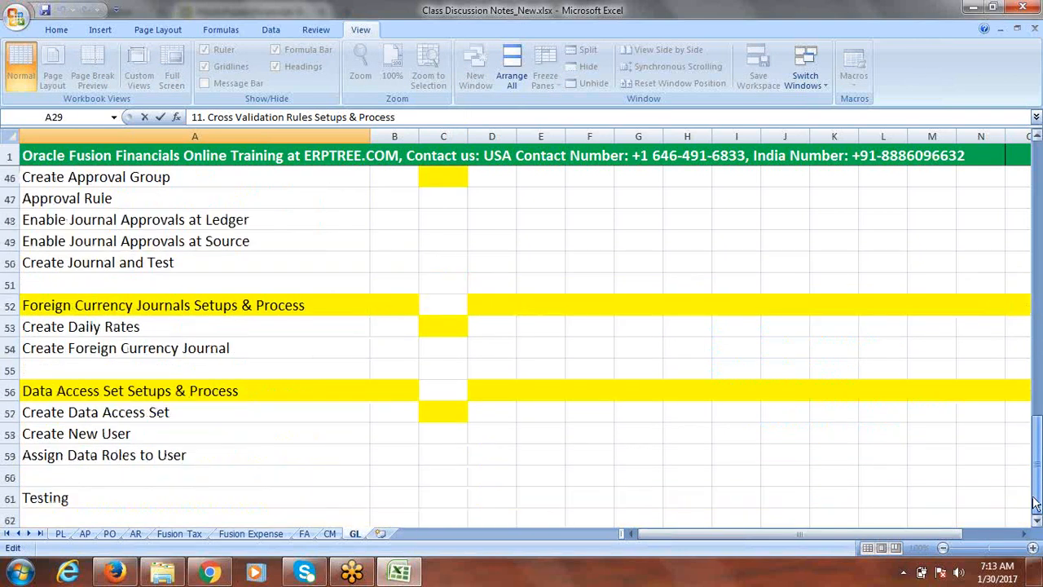
click(1036, 520)
click(1036, 521)
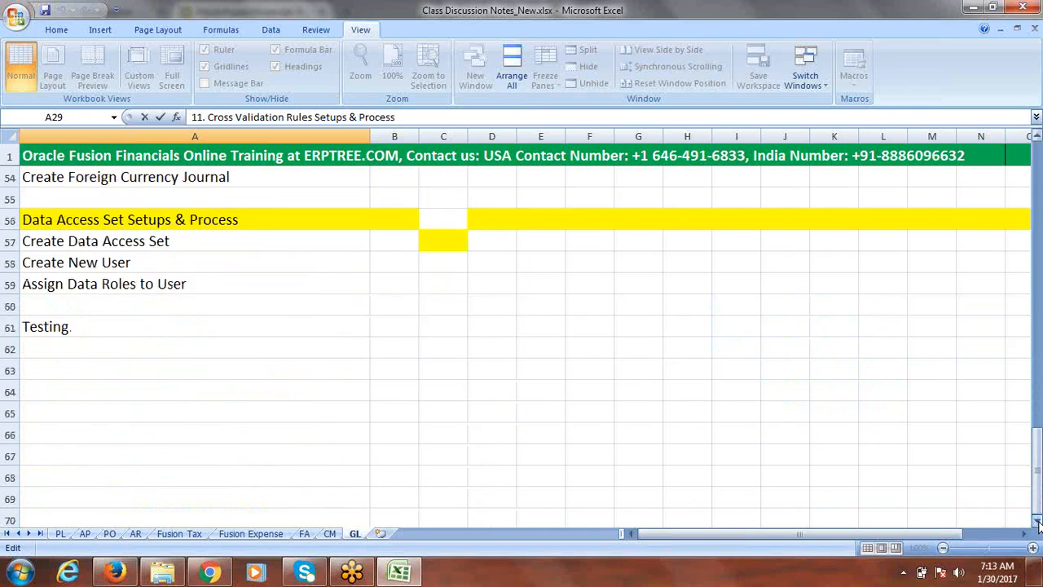
click(90, 371)
key(ctrl+v)
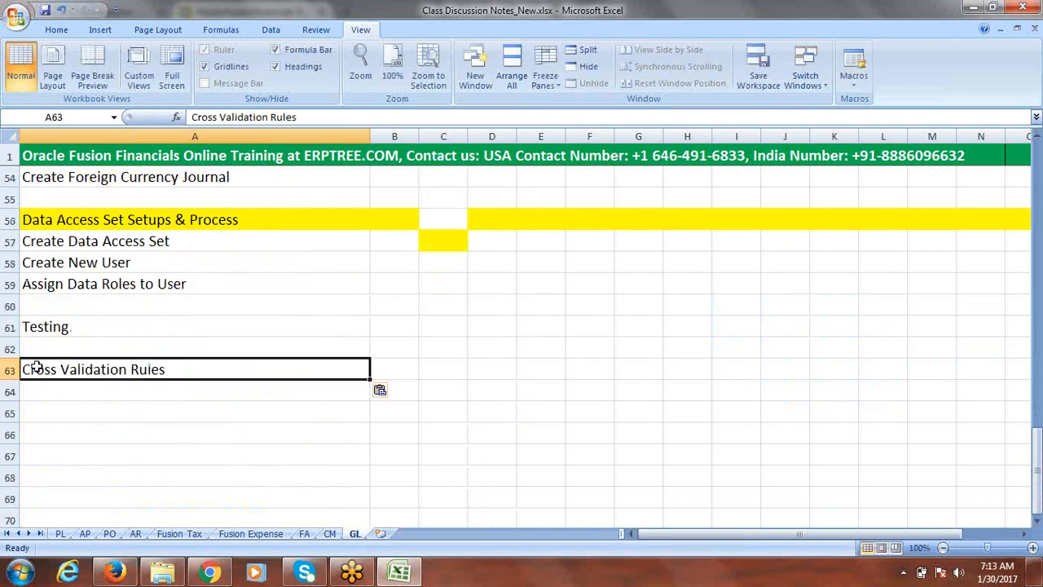
Give row 63 a yellow fill as a section header
click(12, 371)
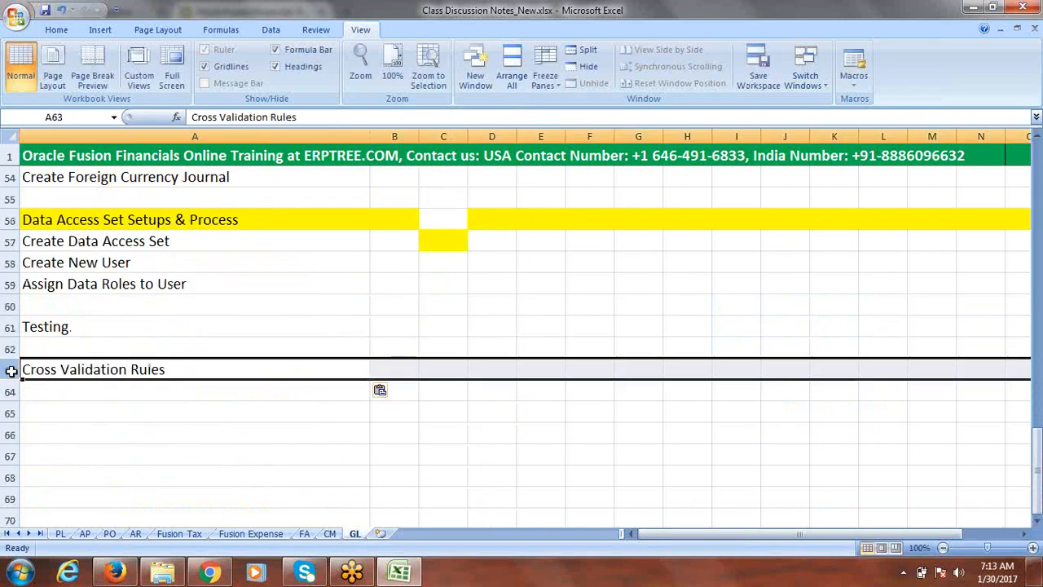
click(51, 30)
click(224, 78)
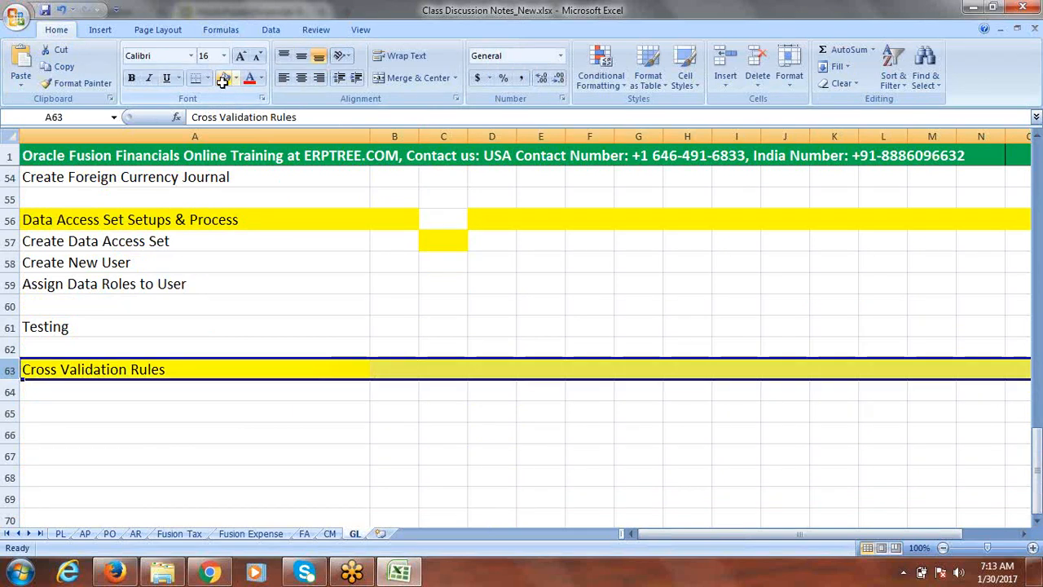
Enter "Create CVR Rules" in cell A64 below the header
double_click(84, 393)
text(Cea)
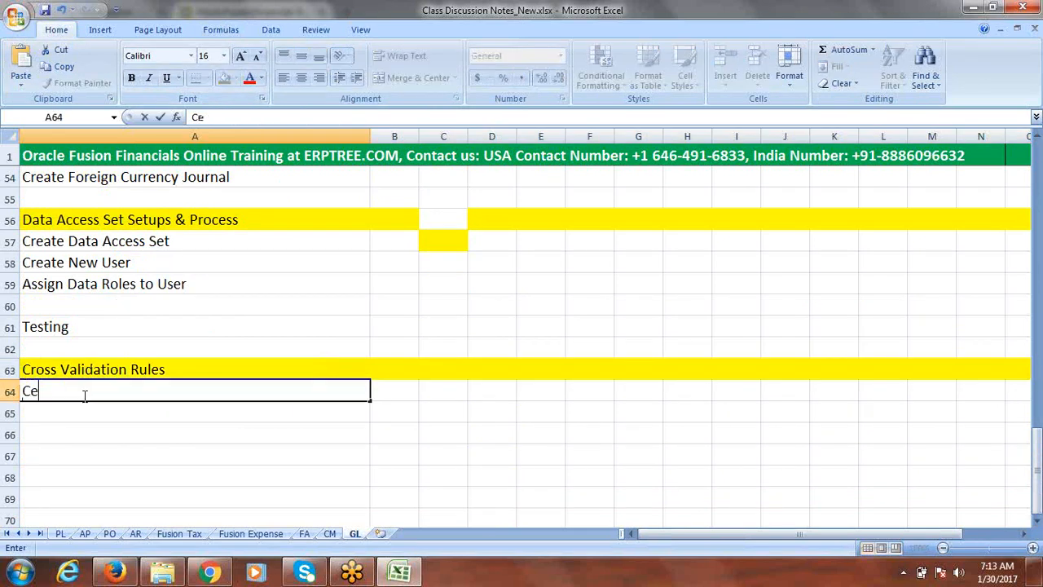
key(BackSpace)
key(BackSpace)
text(c)
key(BackSpace)
text(reate )
text(CVR)
text( r)
text(Rules)
key(Return)
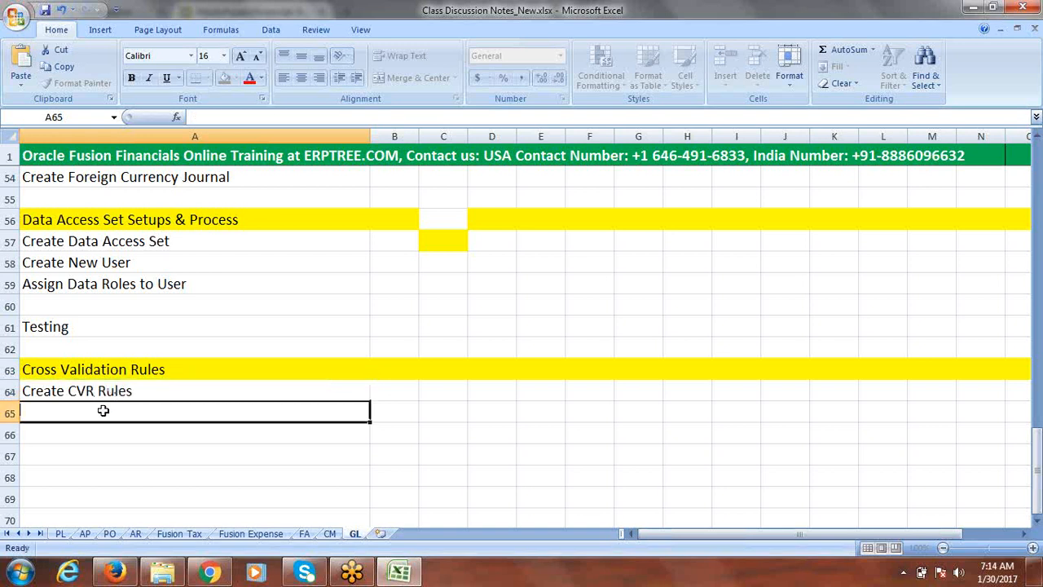
Enter "Testing" in cell A65 and save the workbook
text(Testing)
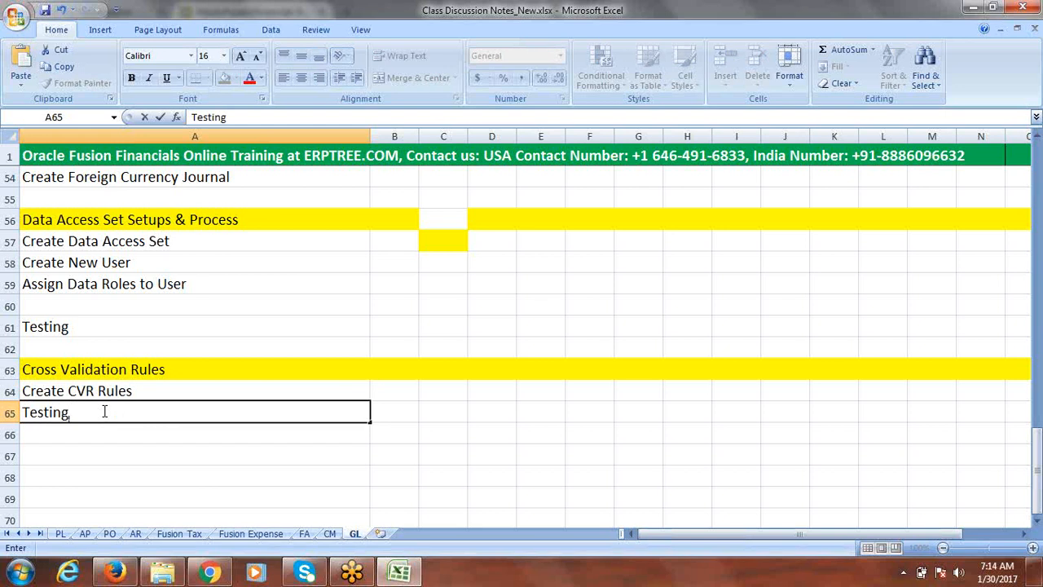
key(ctrl+s)
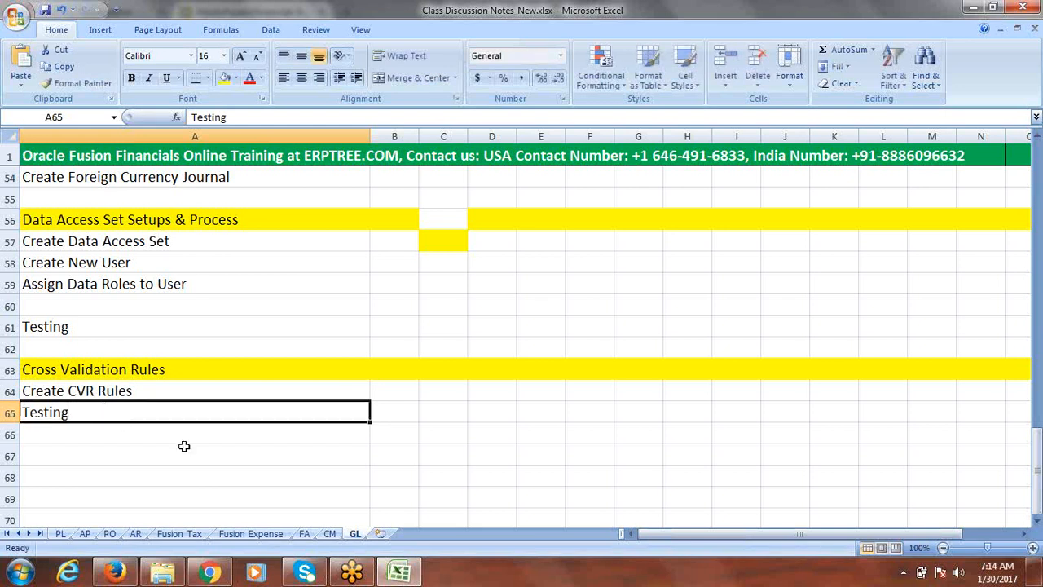
click(211, 573)
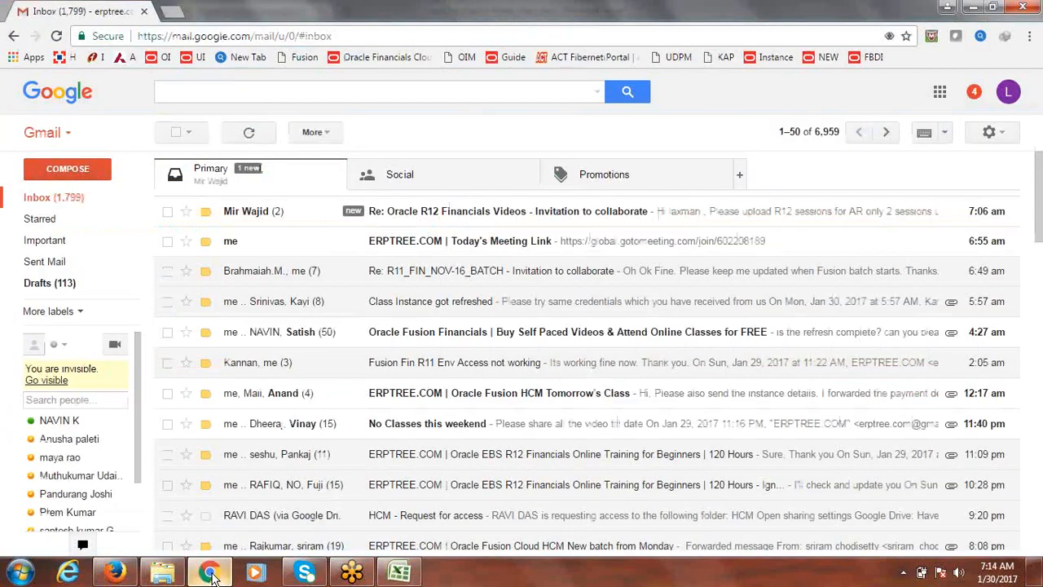
click(211, 573)
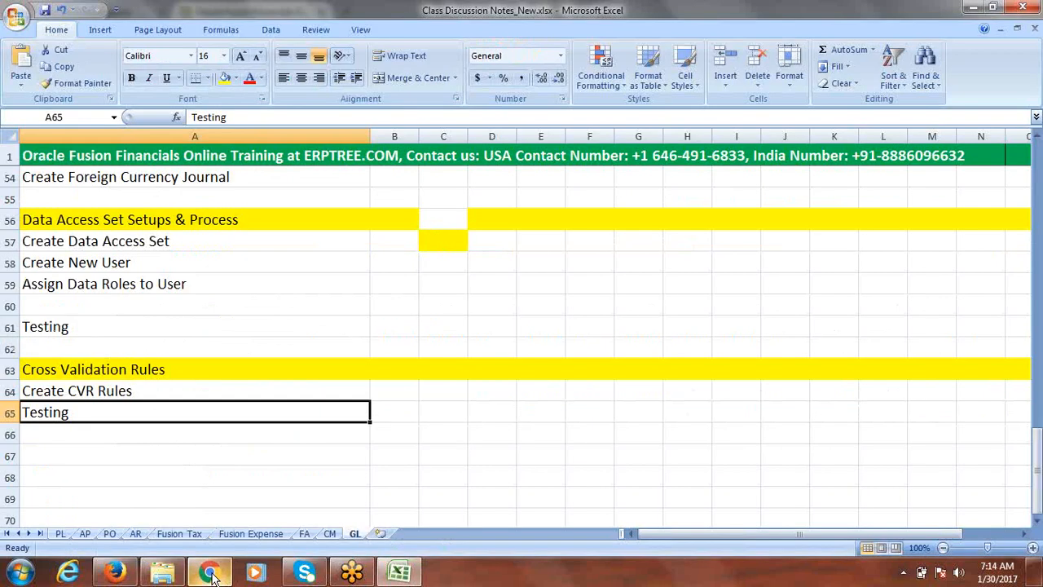
Switch to the Oracle Fusion Setup and Maintenance tab in Firefox
click(117, 573)
click(127, 23)
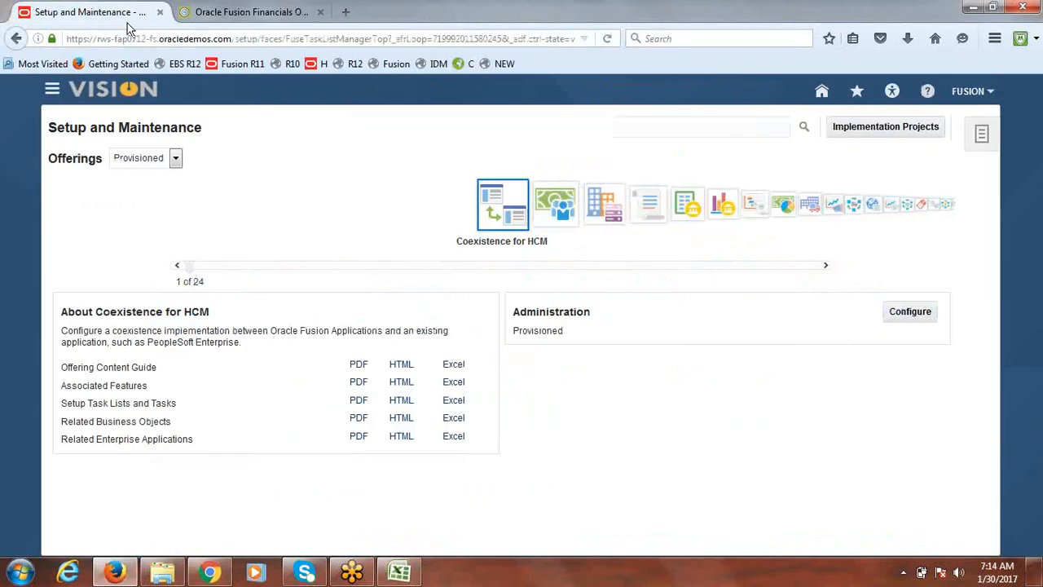
click(967, 92)
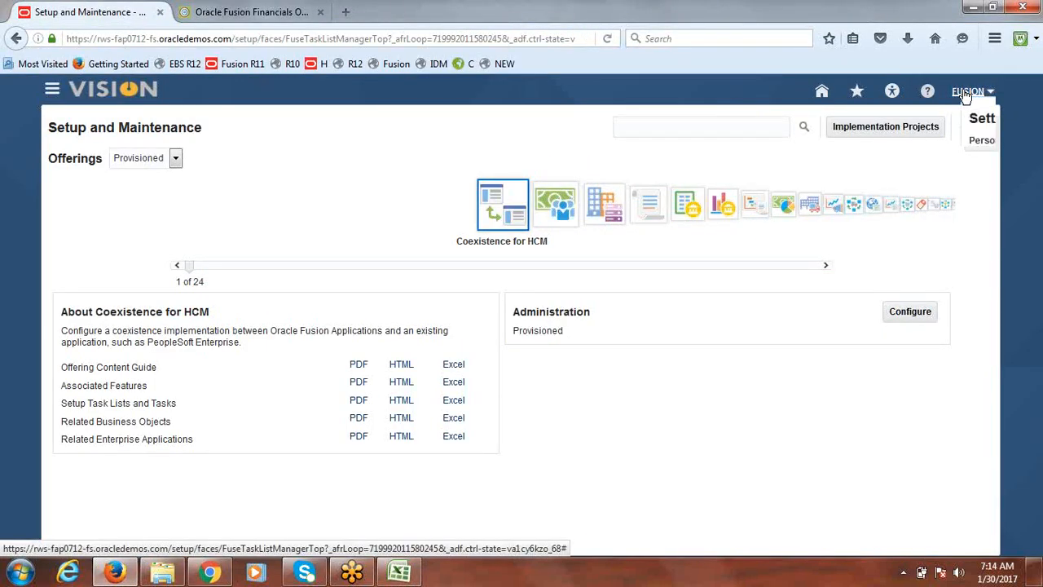
click(851, 257)
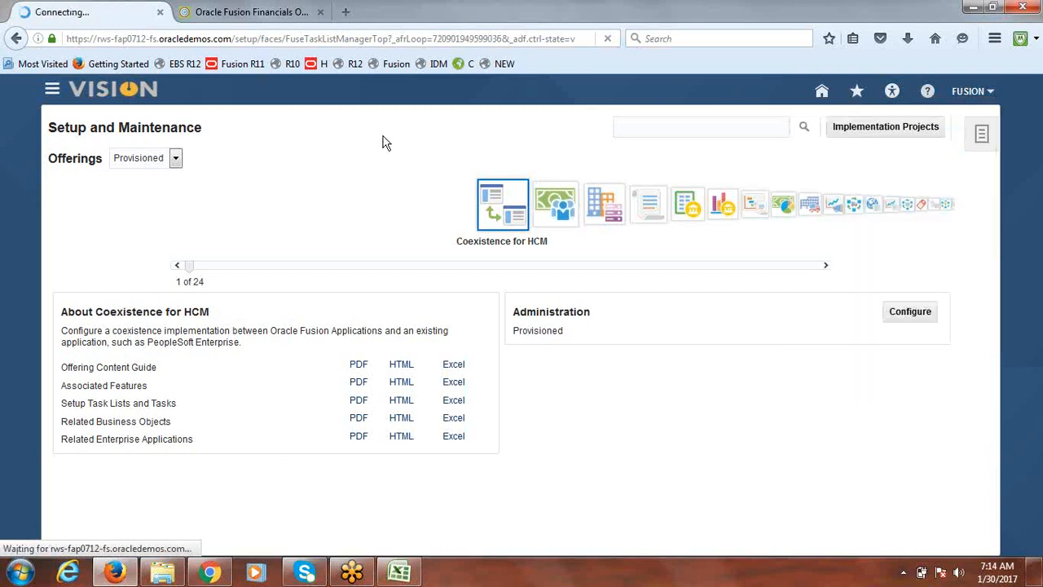
Open Journals from the Navigator and launch Create Journal from the tasks panel
click(52, 93)
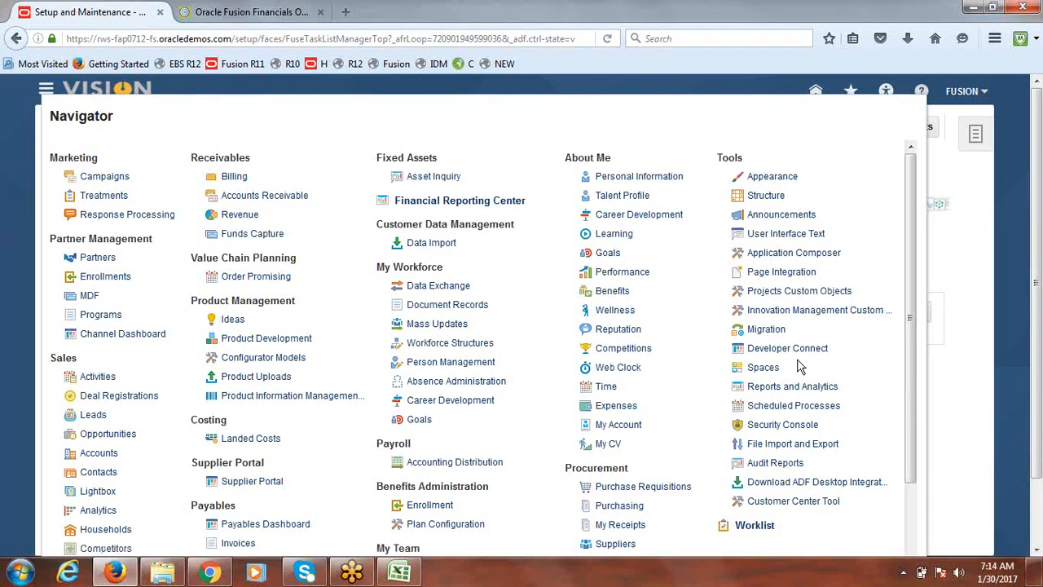
drag(916, 197, 913, 376)
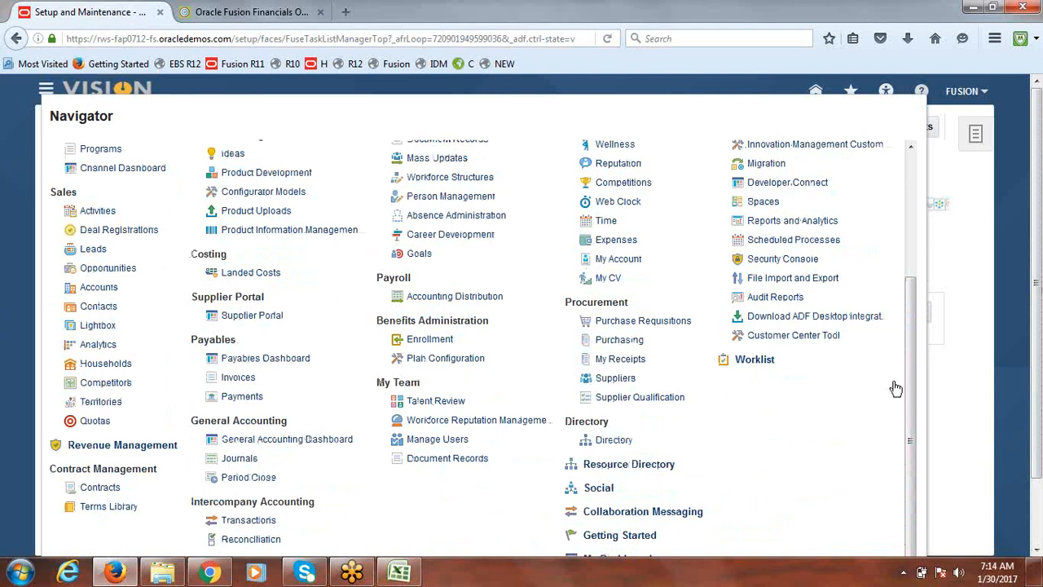
click(239, 459)
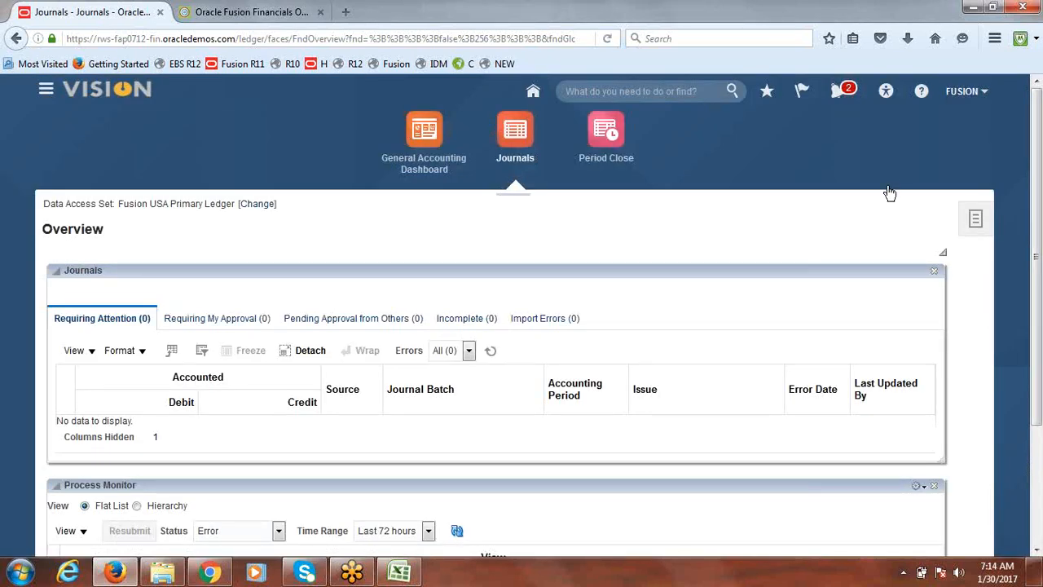
click(981, 223)
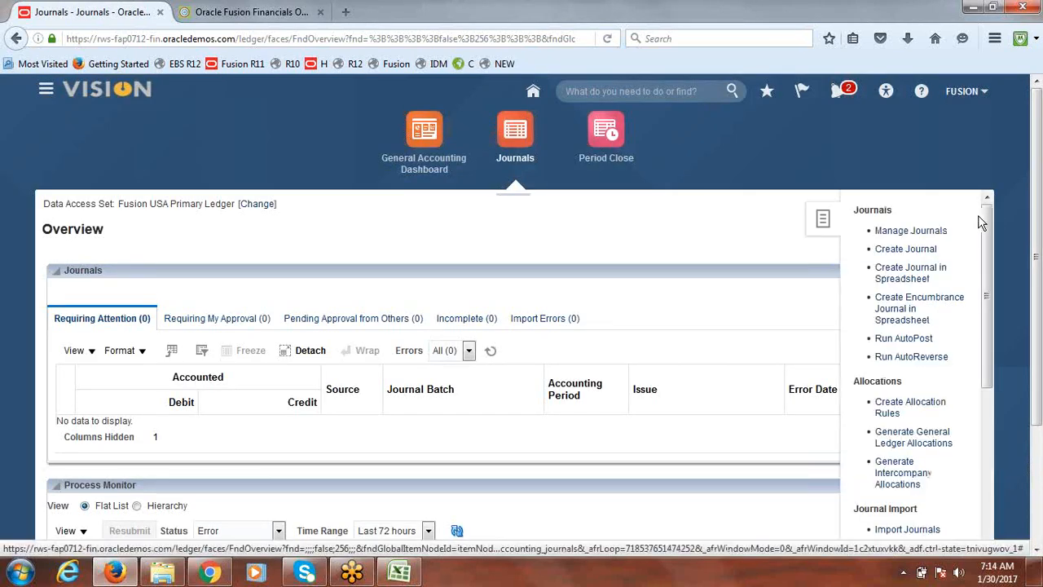
click(907, 250)
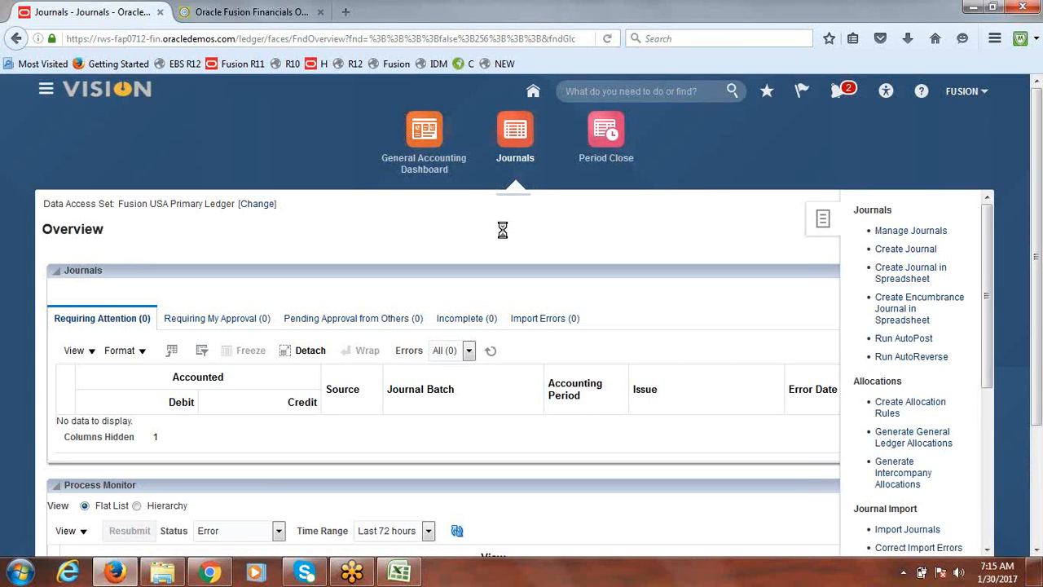
Return to the spreadsheet and insert a new row above the Testing row 65
click(400, 572)
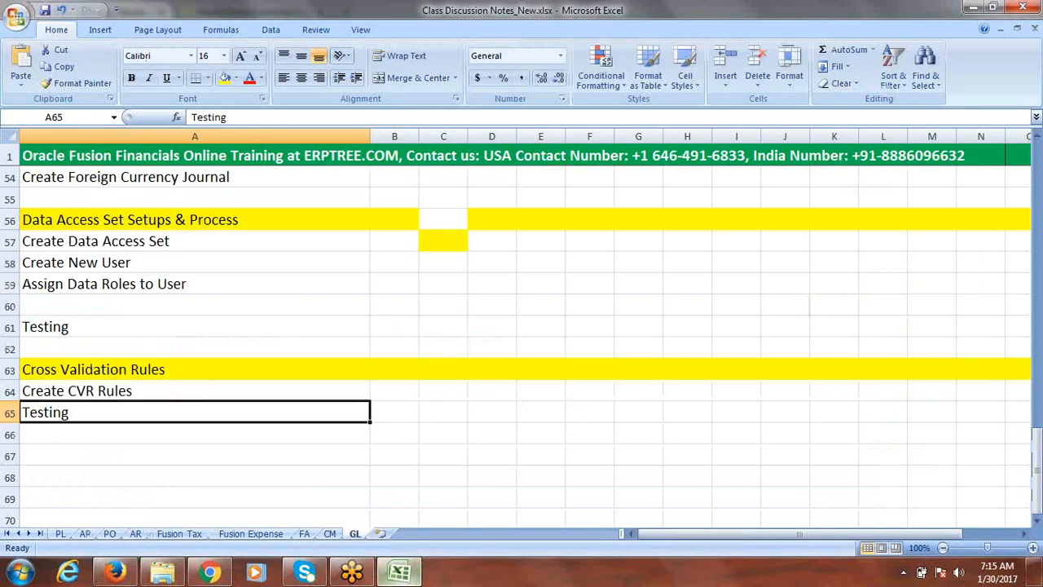
click(9, 414)
right_click(9, 413)
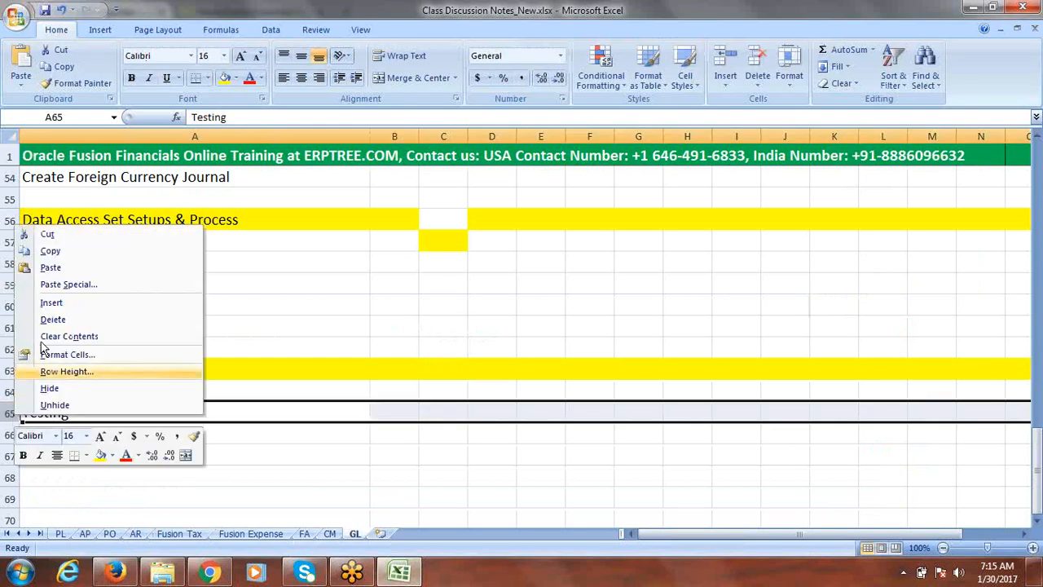
click(69, 303)
Enter "Deploy" in the new cell A65
click(61, 413)
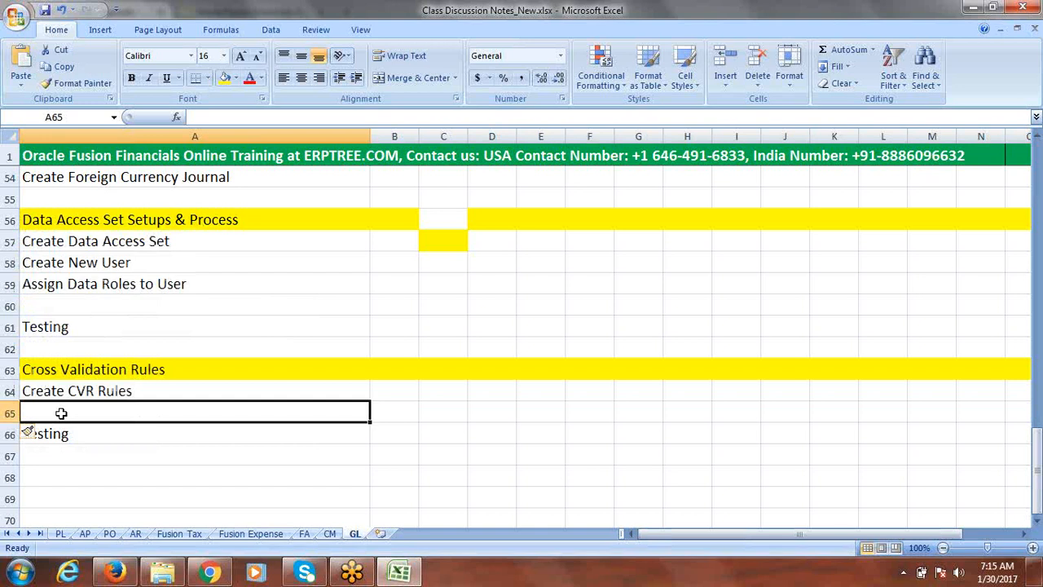
text(Deploy)
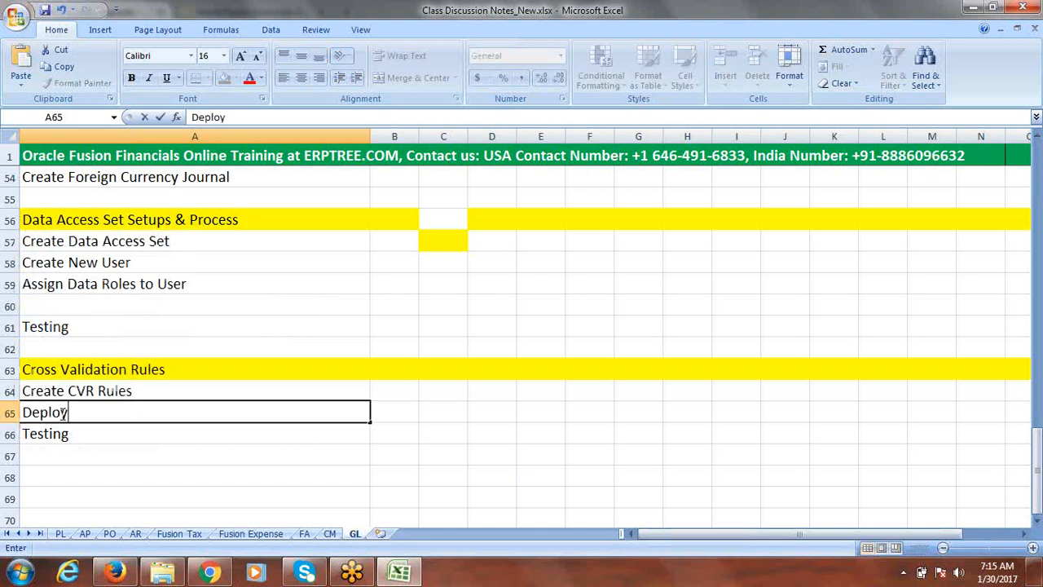
text( Accoun)
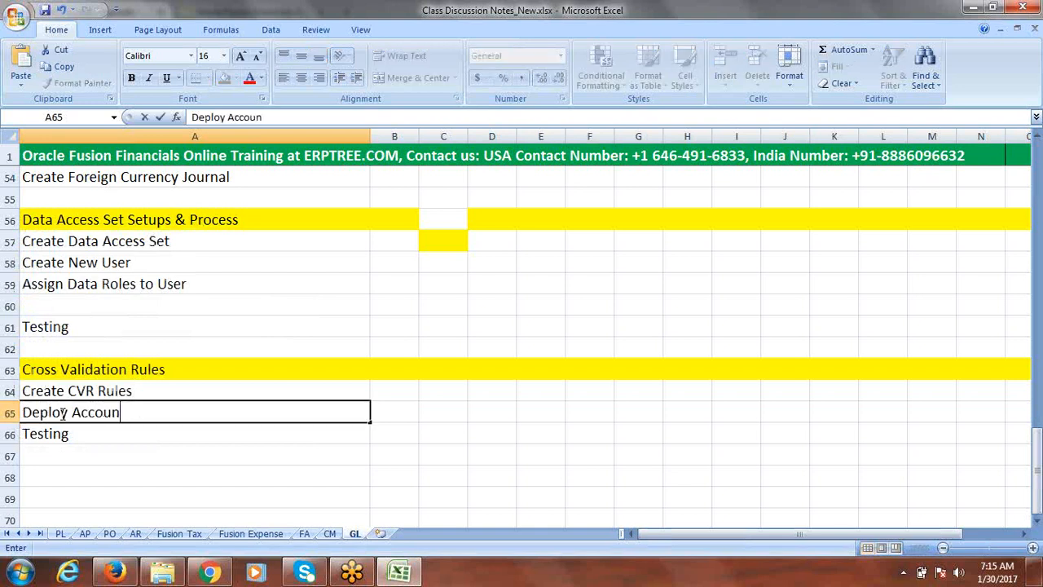
text(ting Flexfi)
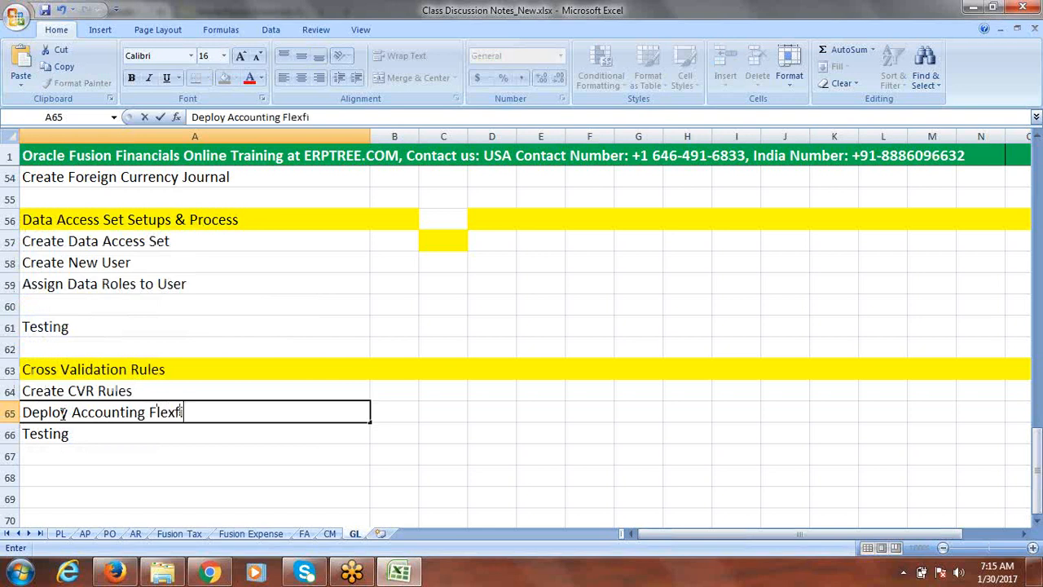
text(eld)
Complete cell A65 as "Deploy Accounting Flexfield" and save the workbook
click(139, 434)
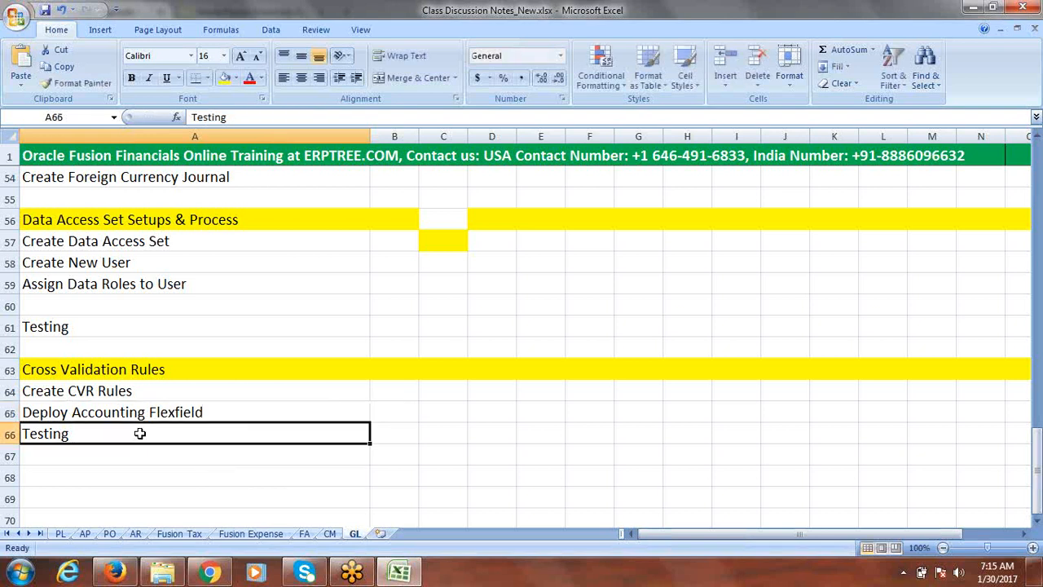
click(85, 393)
click(104, 414)
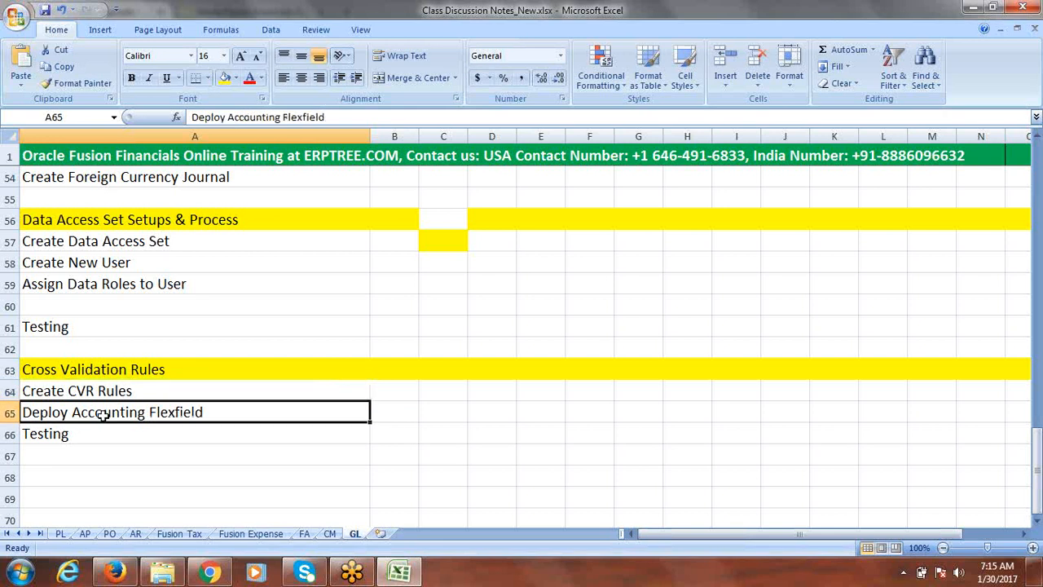
click(104, 435)
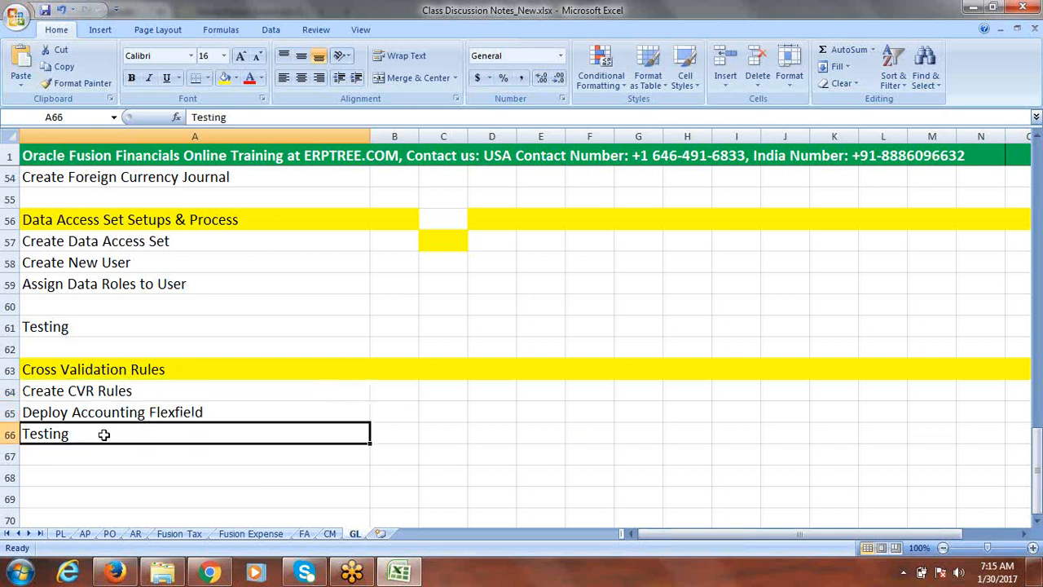
key(ctrl+s)
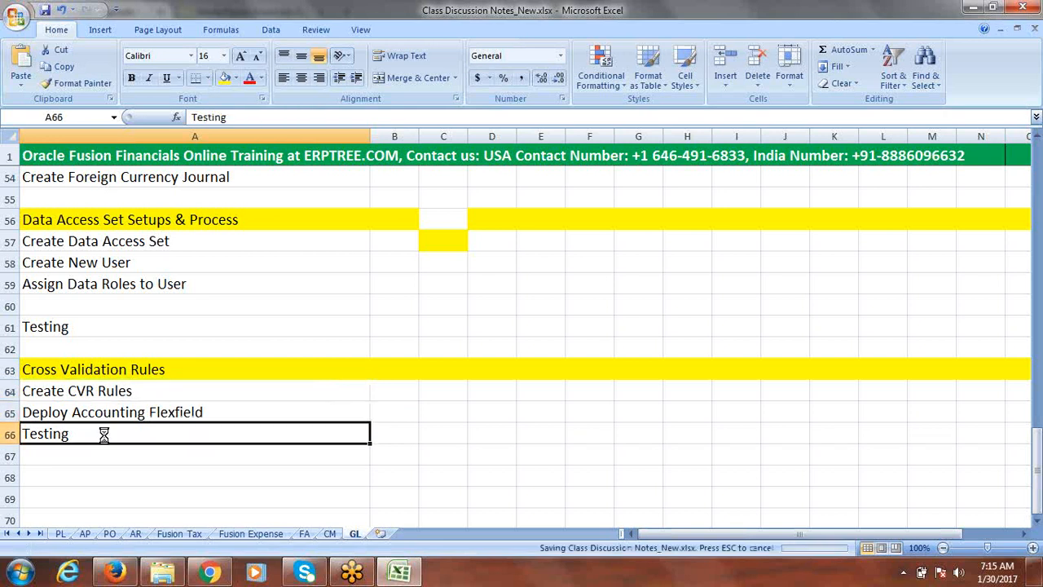
Switch to the Create Journal page, enter dfs as the first line's account and open its account segment dialog
key(alt+Tab)
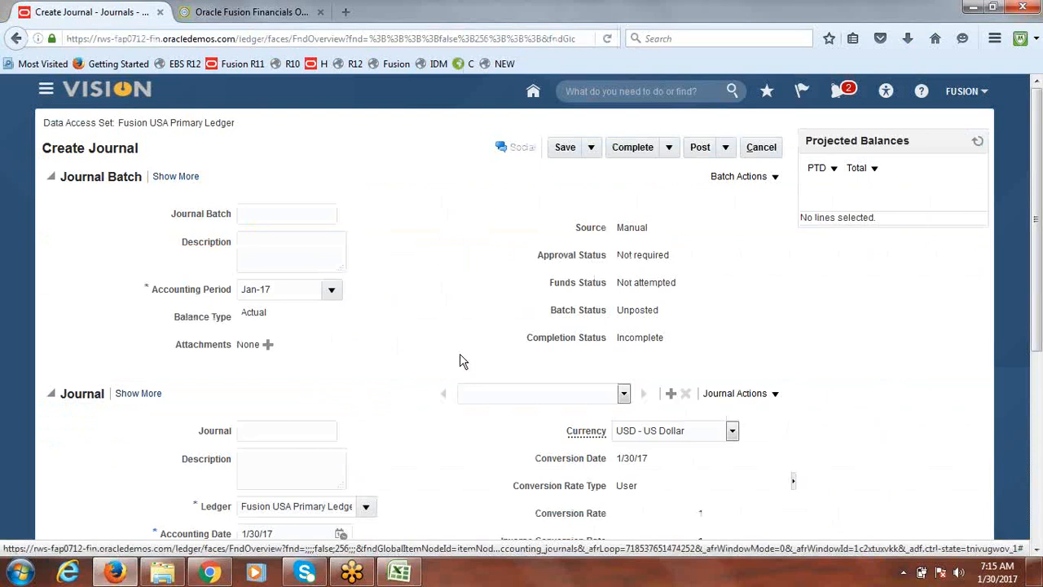
drag(1037, 248, 1037, 466)
click(275, 425)
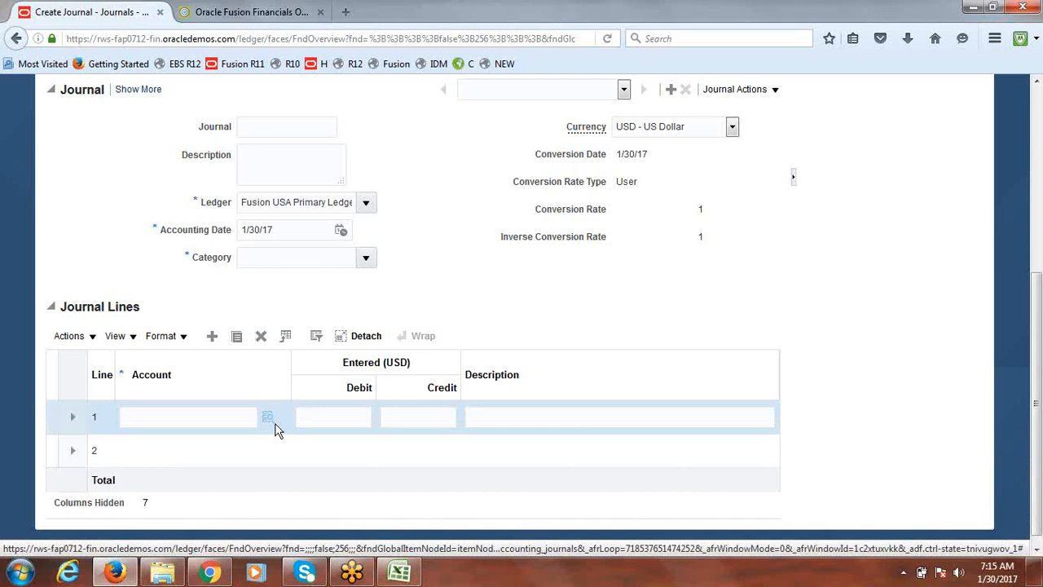
text(dfs)
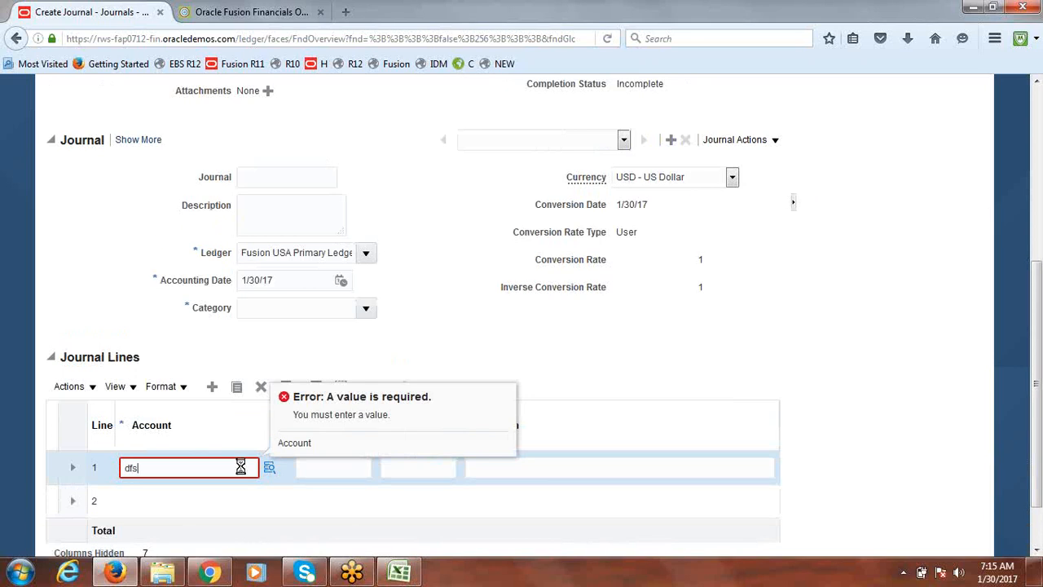
scroll(242, 465, down, 1)
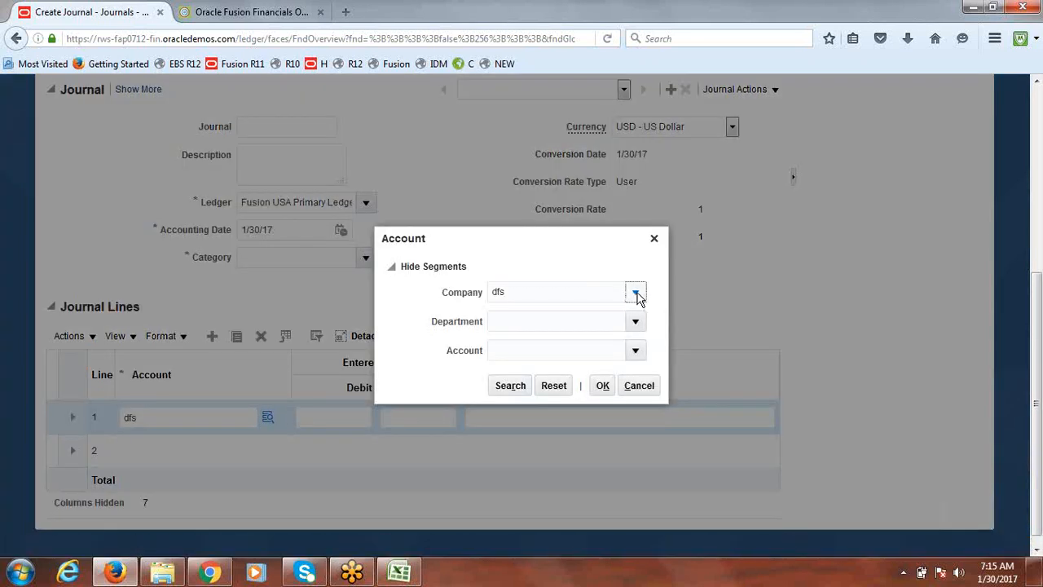
click(636, 293)
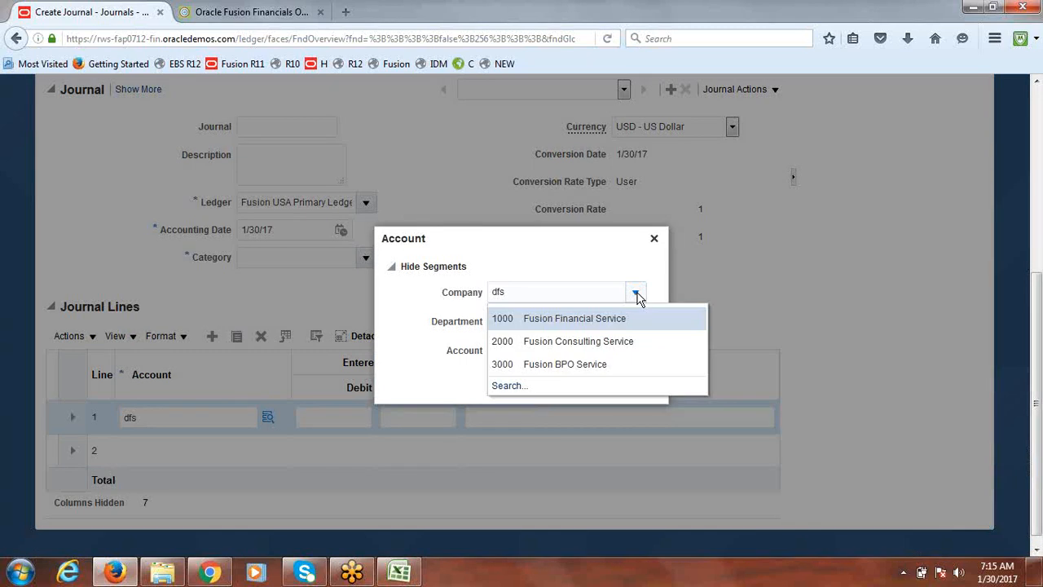
Open Notepad from the Start menu and write 1000
click(21, 572)
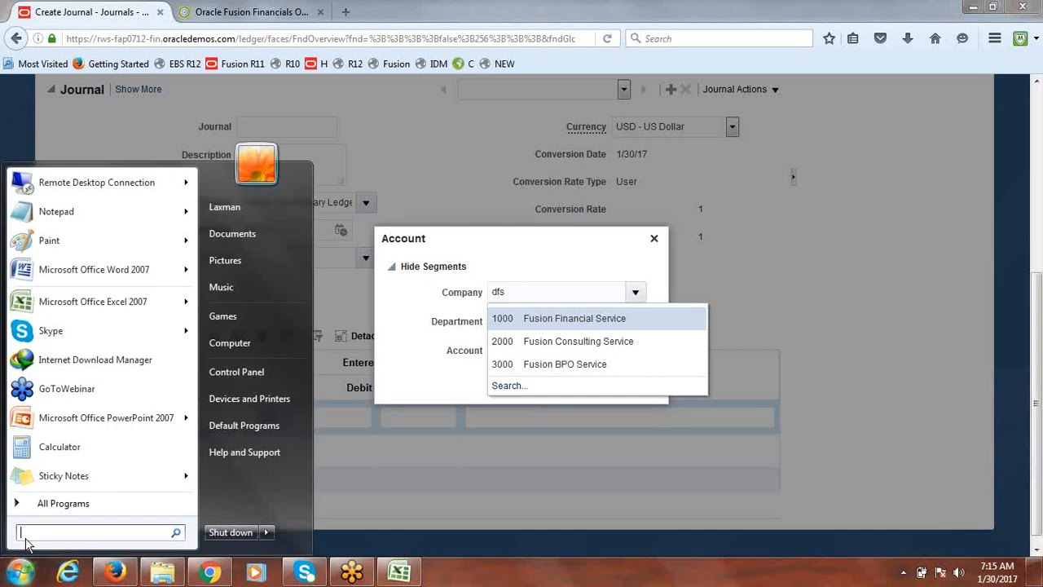
click(50, 213)
text(1000)
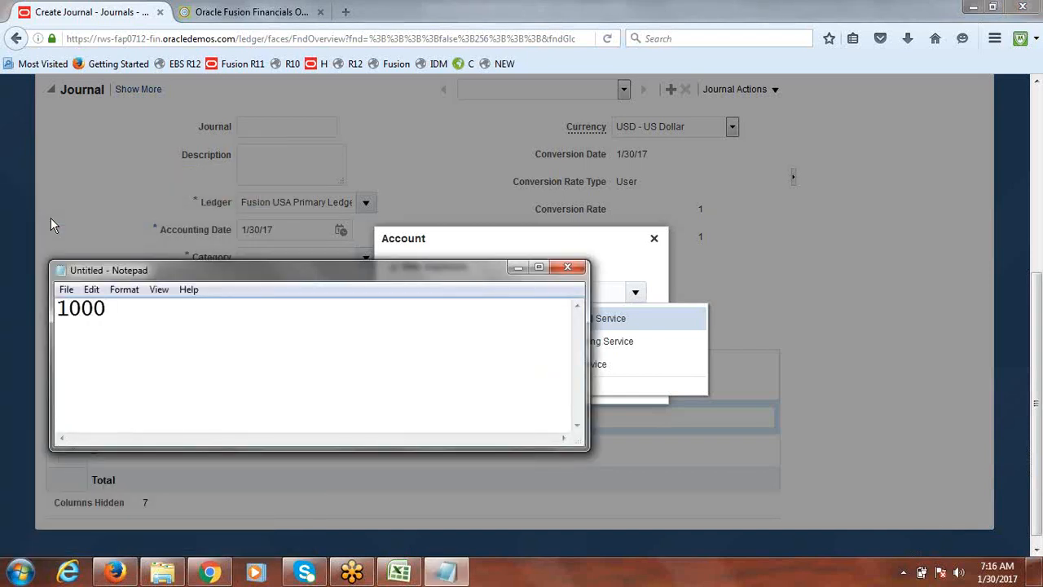
In the Account dialog, pick Company 1000 and Department 3000 Marketing
click(51, 217)
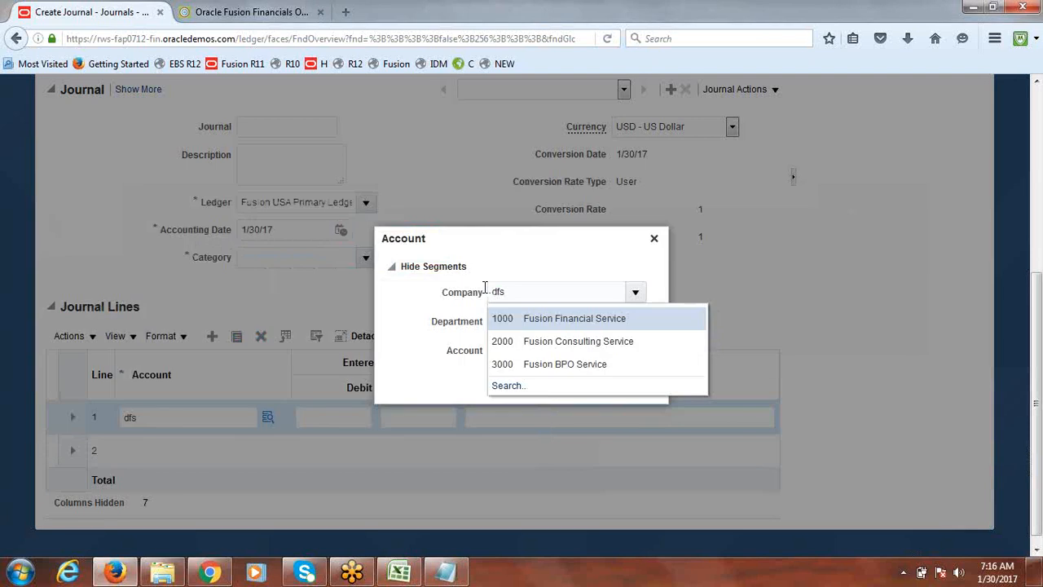
click(643, 316)
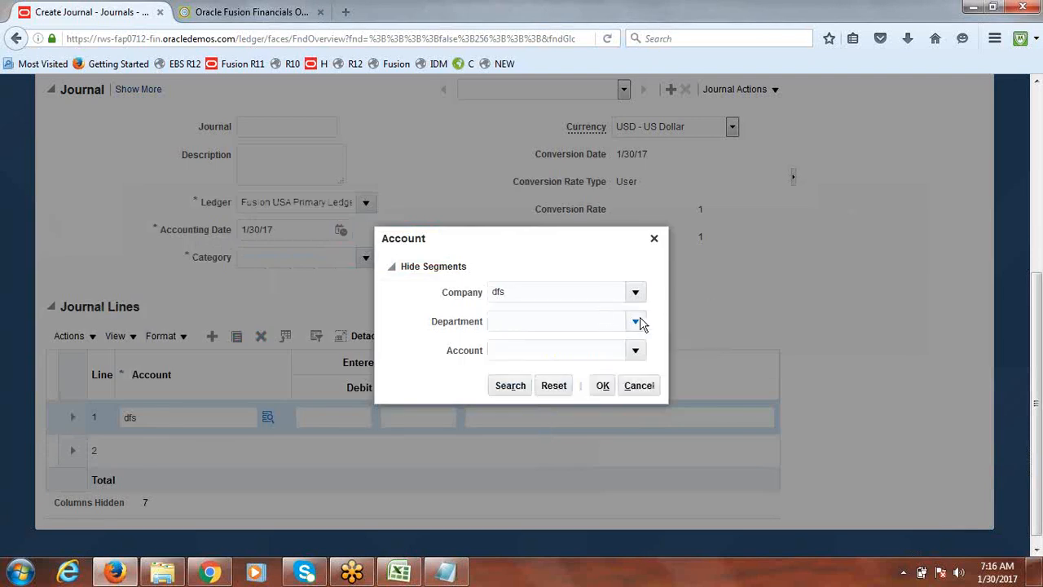
click(636, 322)
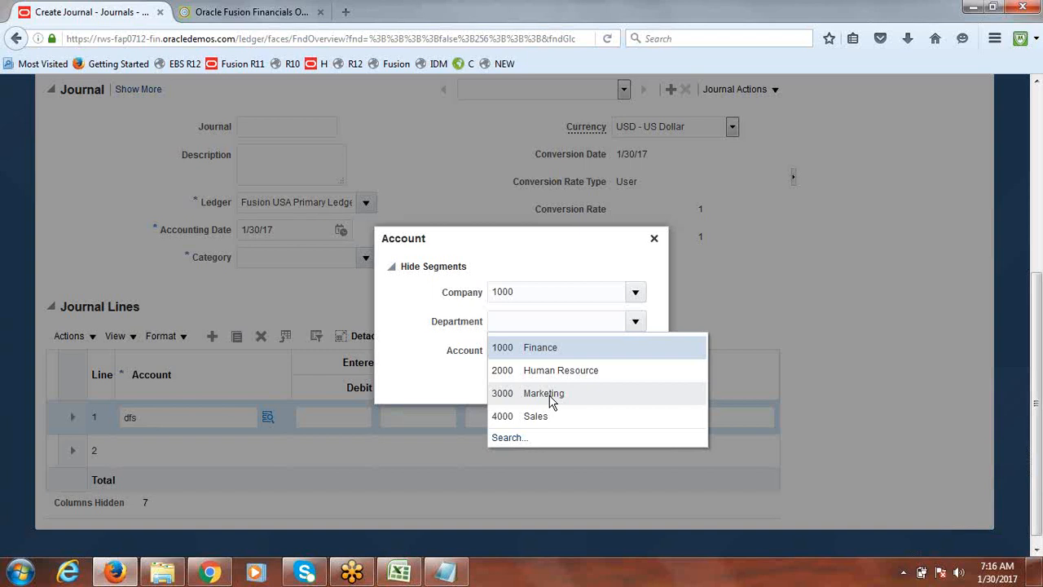
click(549, 396)
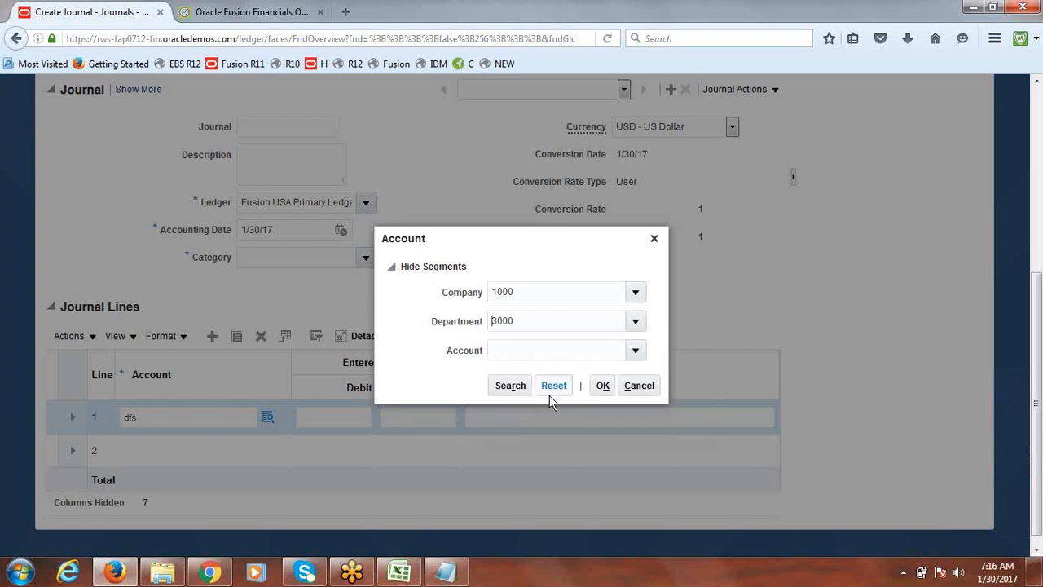
Edit the Notepad note to read "If BSV 1000 Department 3000 is invalid"
key(alt+Tab)
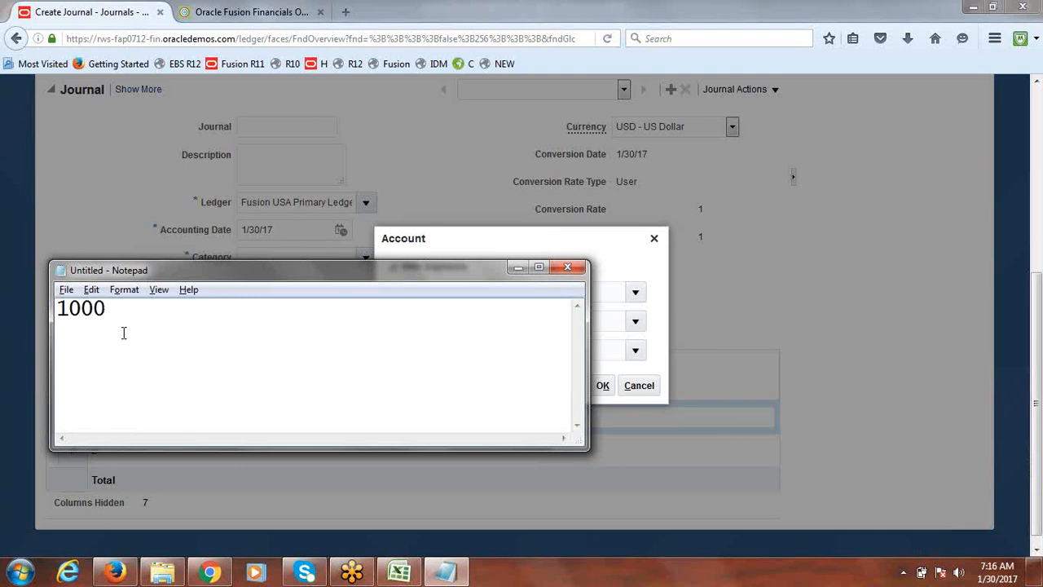
click(62, 309)
text(f compan)
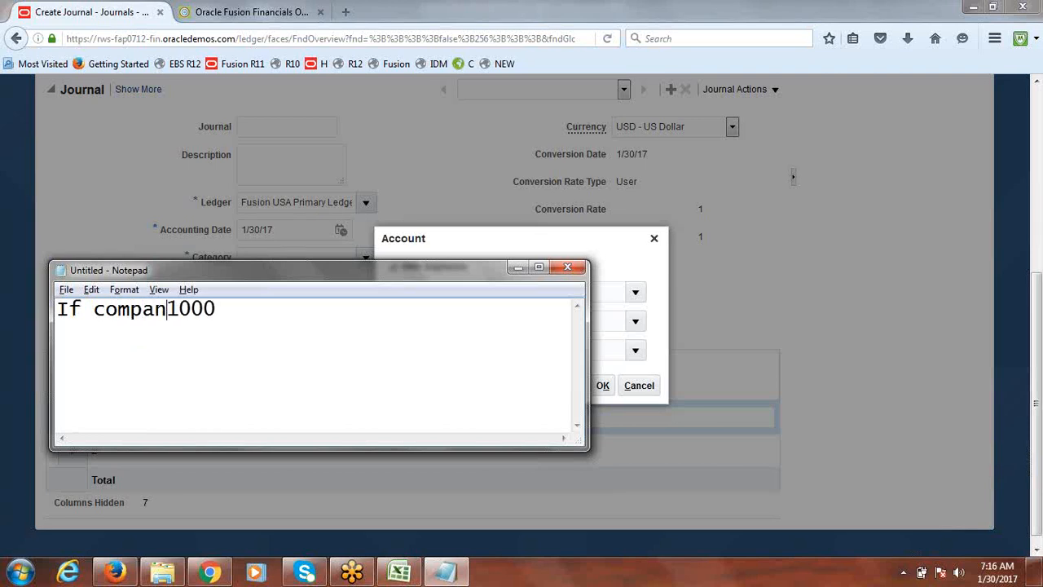
text(y)
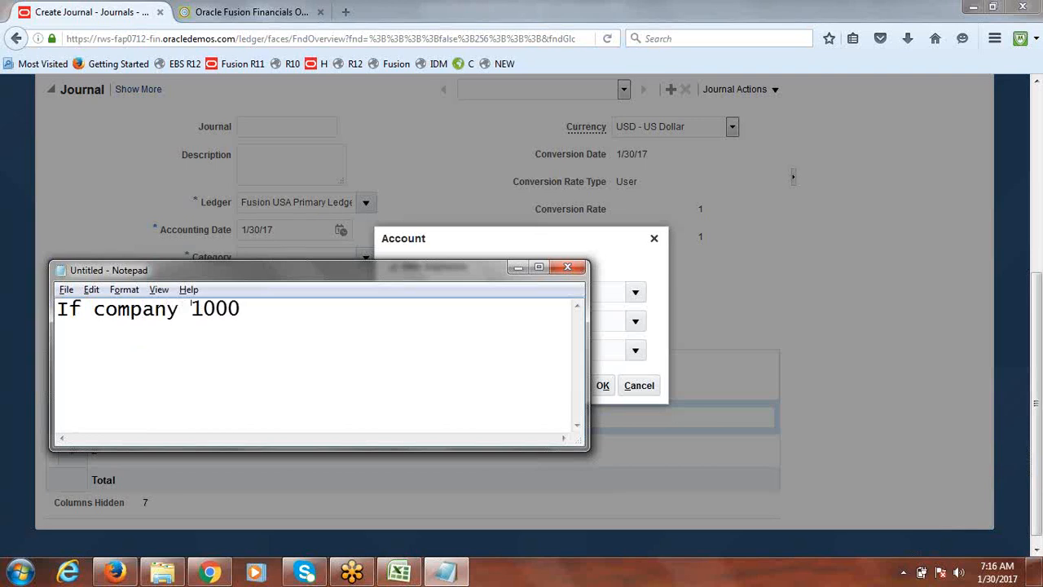
key(BackSpace)
key(BackSpace)
key(BackSpace)
key(BackSpace)
key(BackSpace)
key(BackSpace)
key(BackSpace)
key(BackSpace)
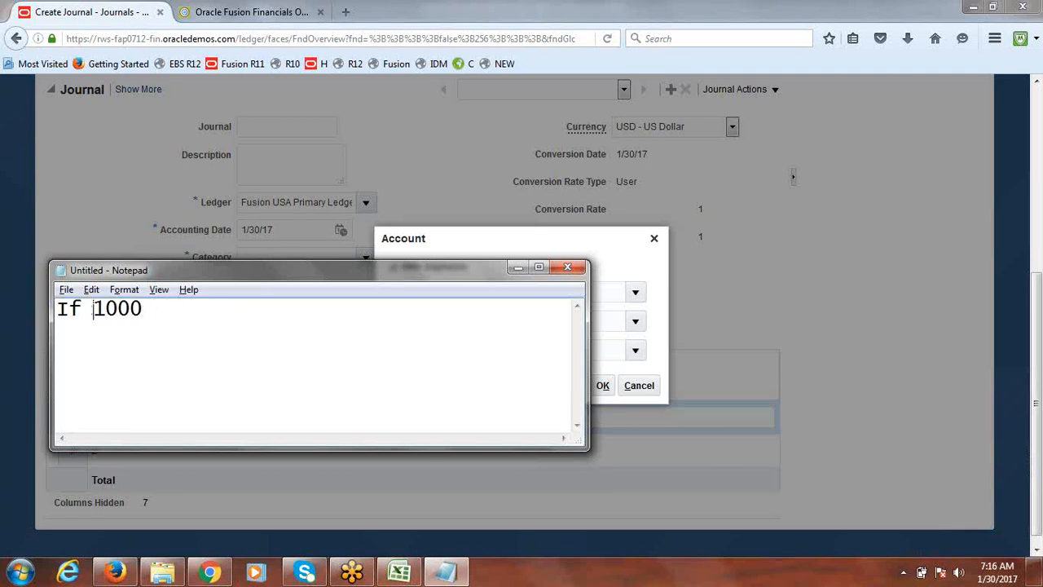
text(BS)
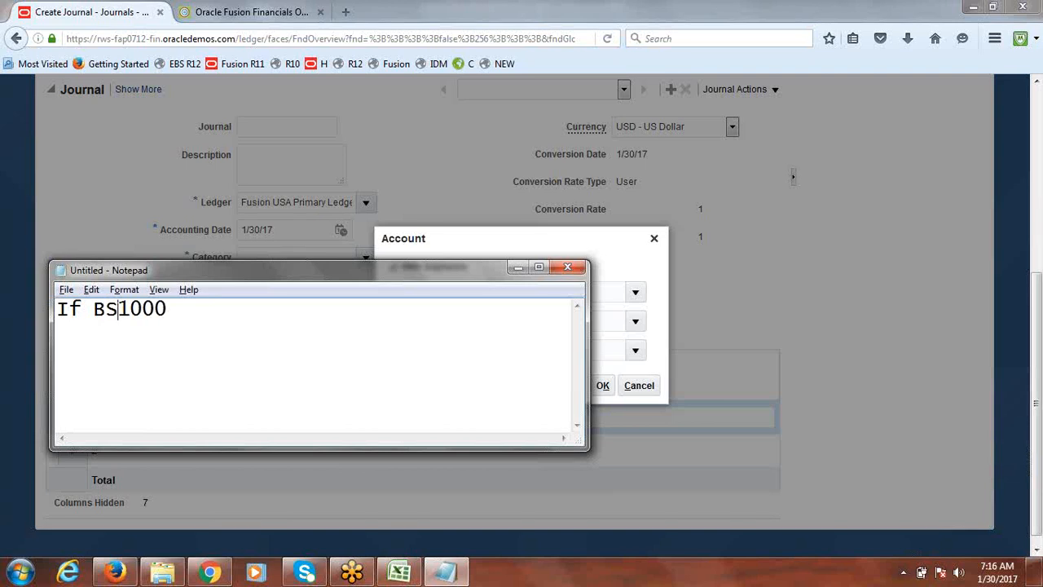
text(V)
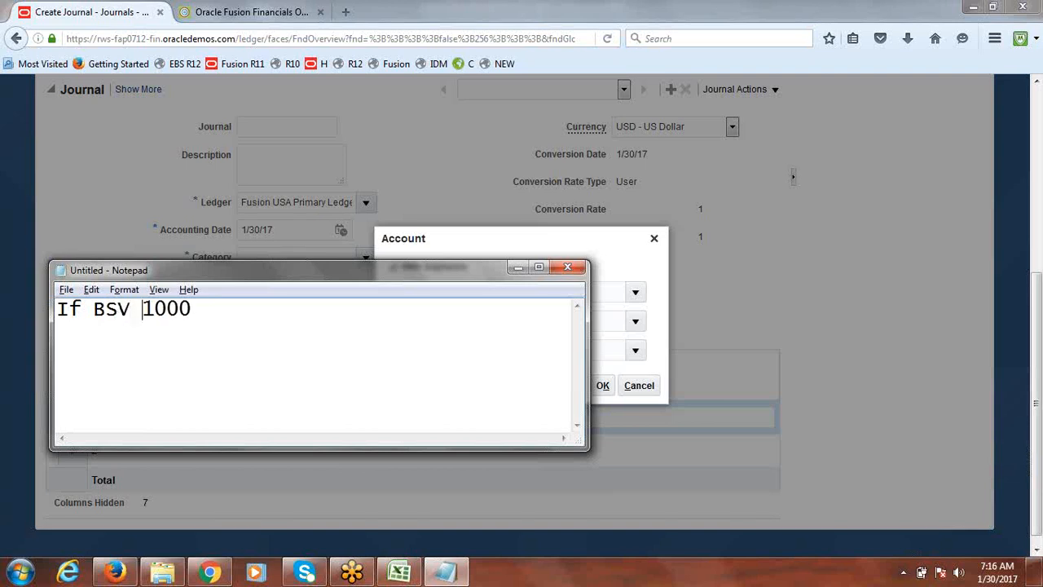
click(213, 310)
text(Department)
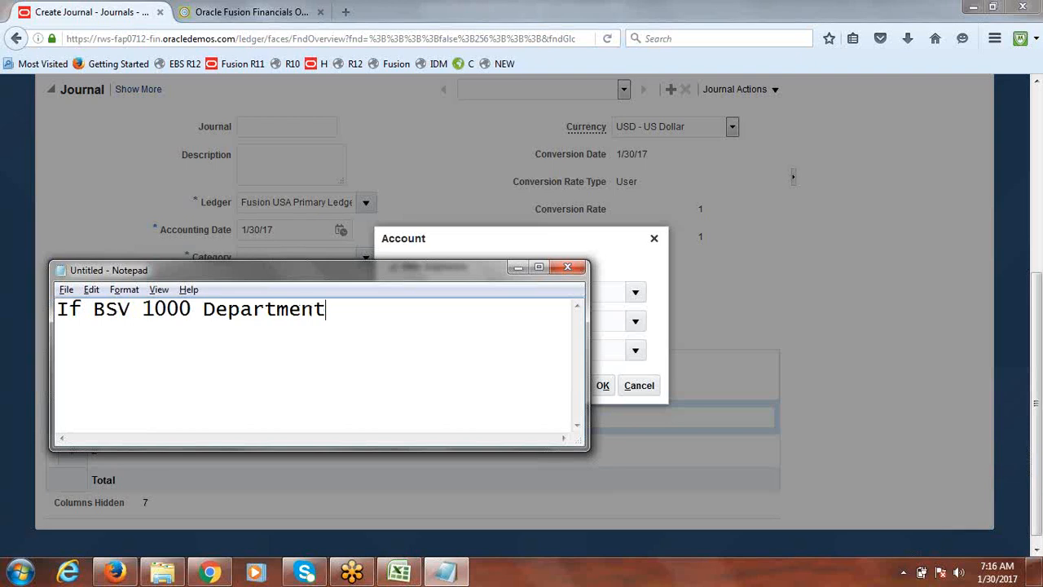
text( 3000 i)
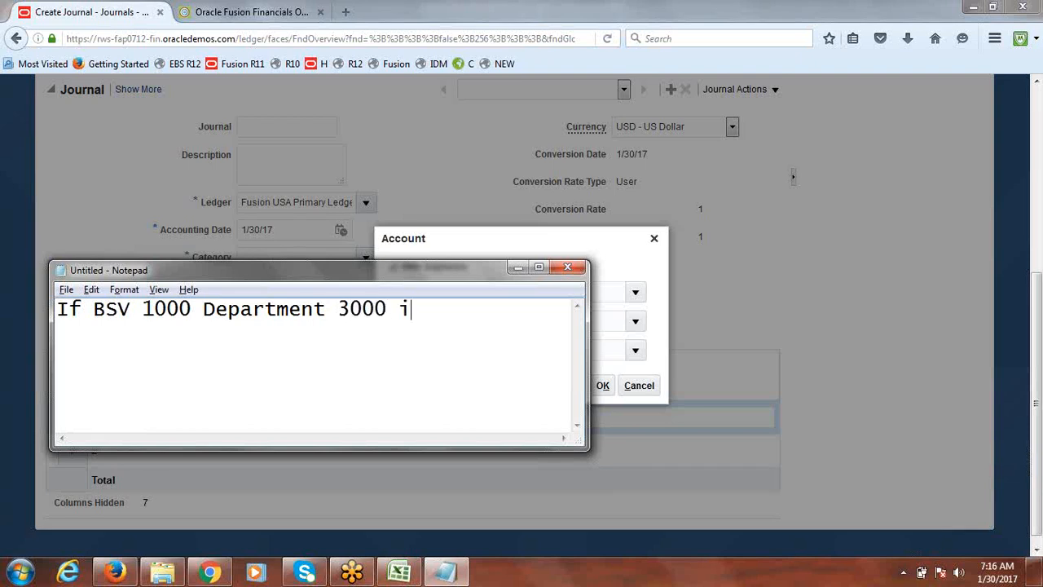
text(s invalid)
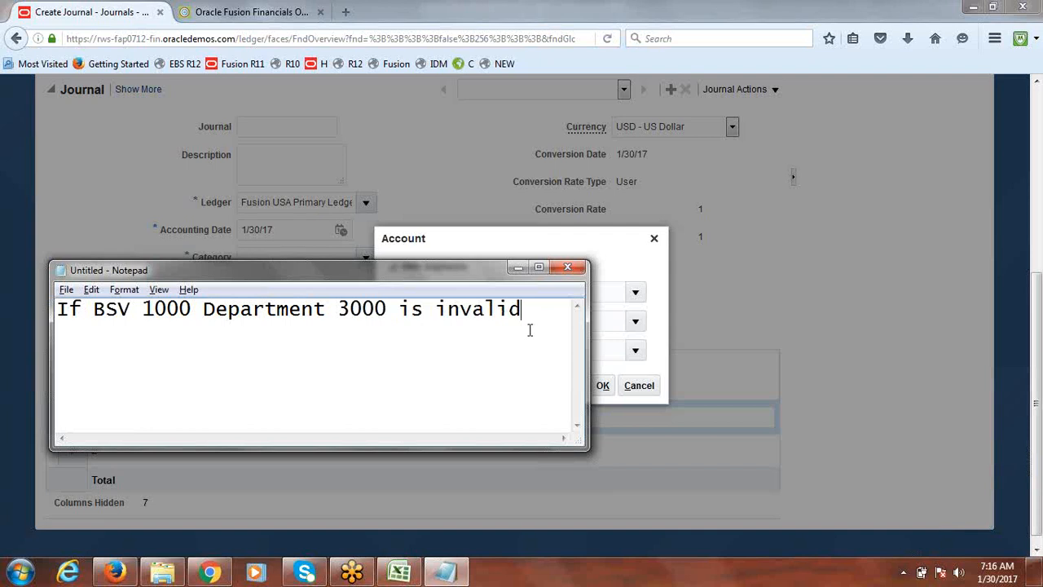
Close the Account dialog and cancel the journal creation
key(alt+Tab)
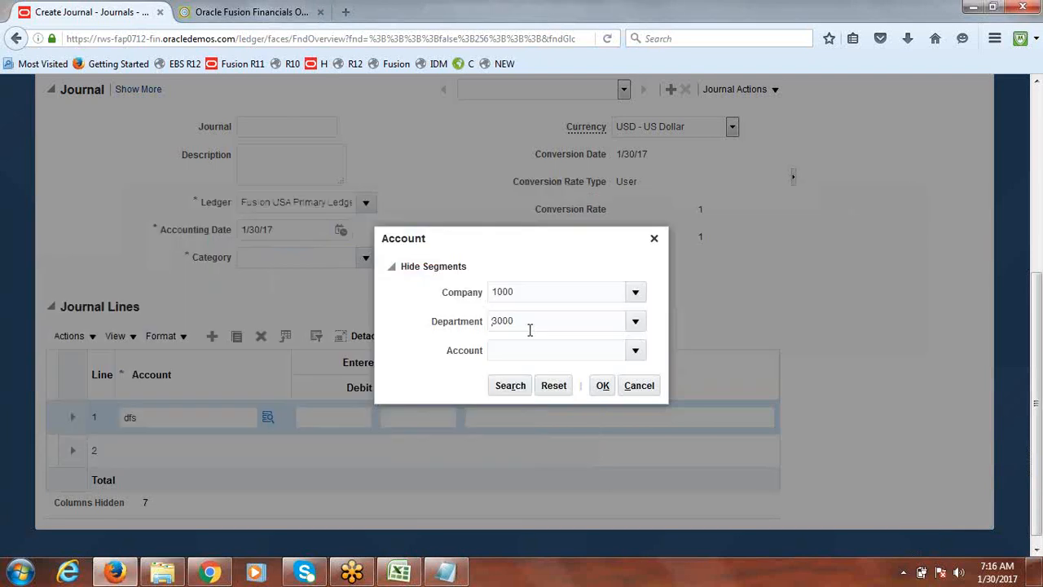
click(653, 239)
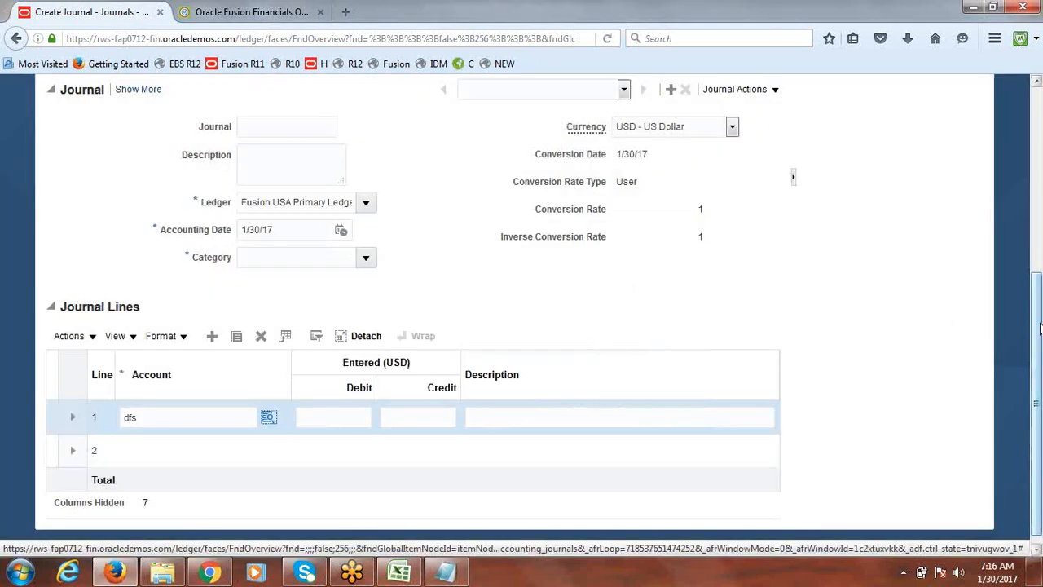
scroll(1037, 356, up, 5)
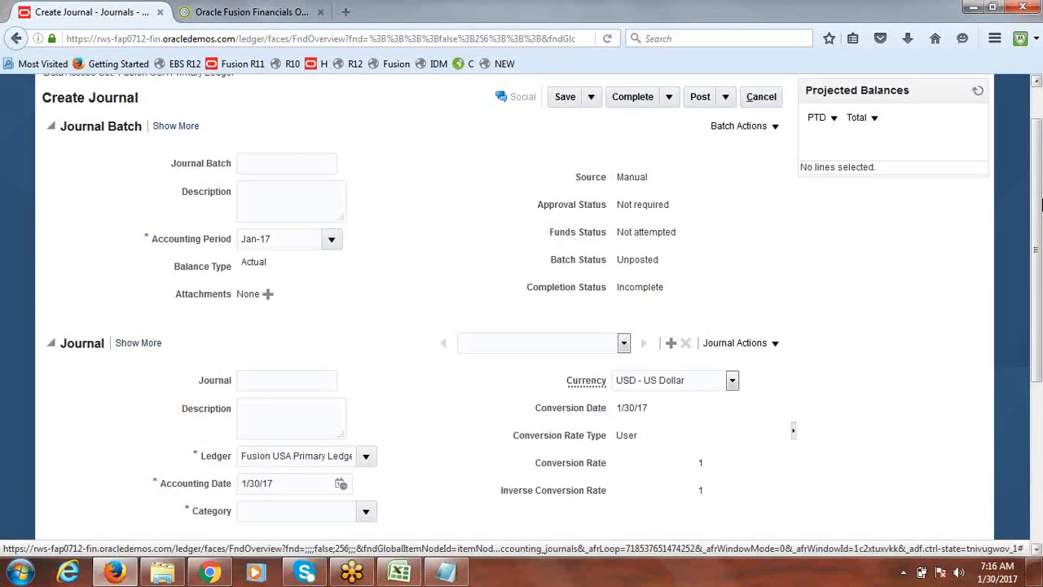
click(766, 97)
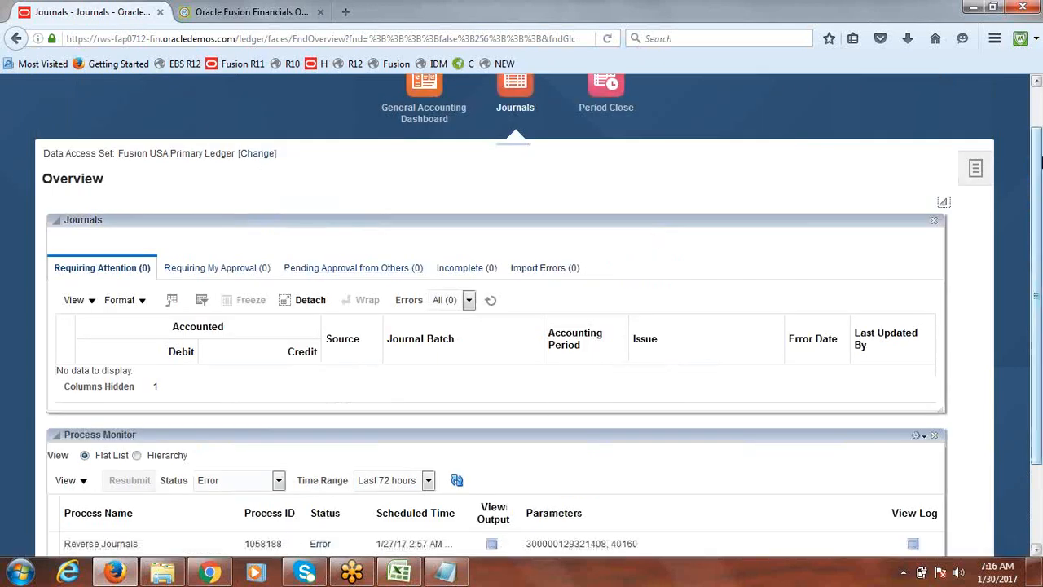
Open Setup and Maintenance from the user settings menu and go to the Implementation Projects overview
drag(1040, 163, 1040, 120)
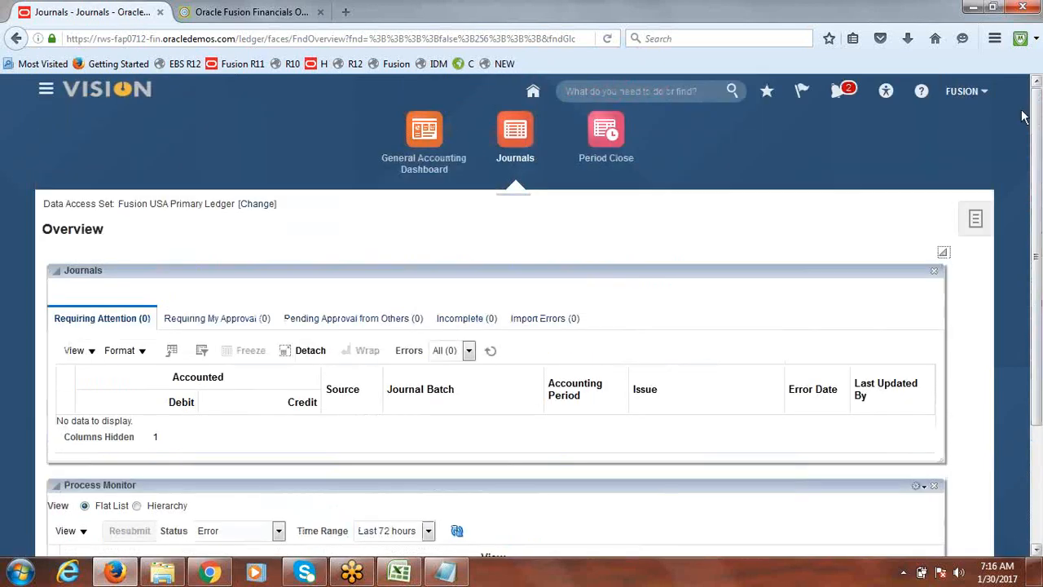
click(964, 94)
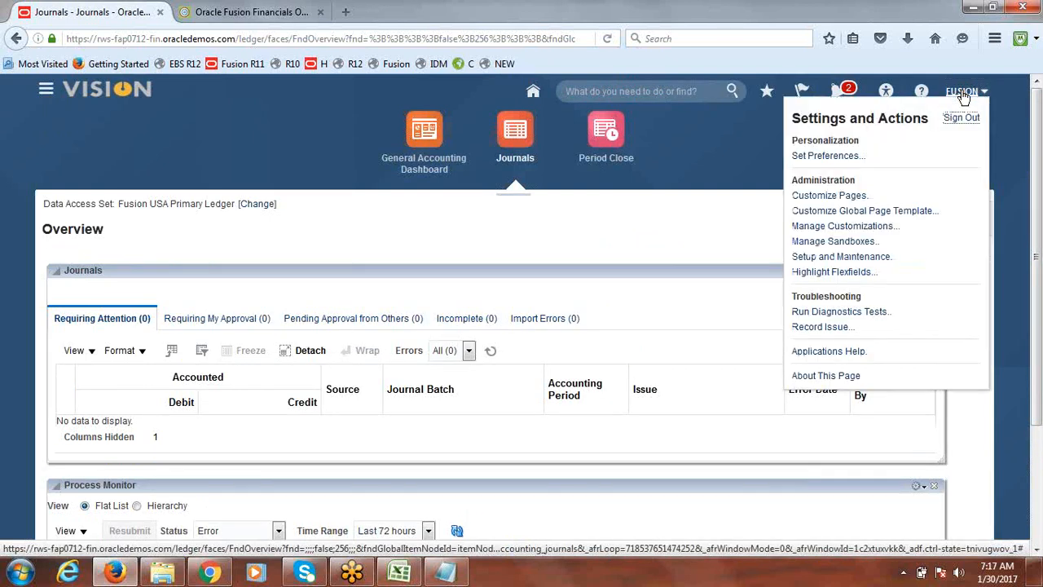
click(848, 257)
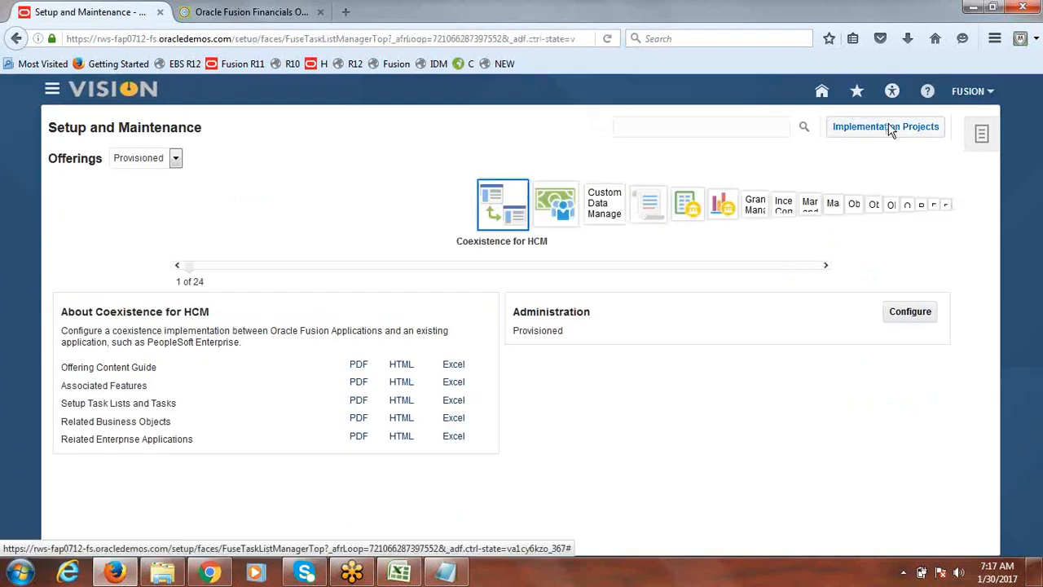
click(890, 128)
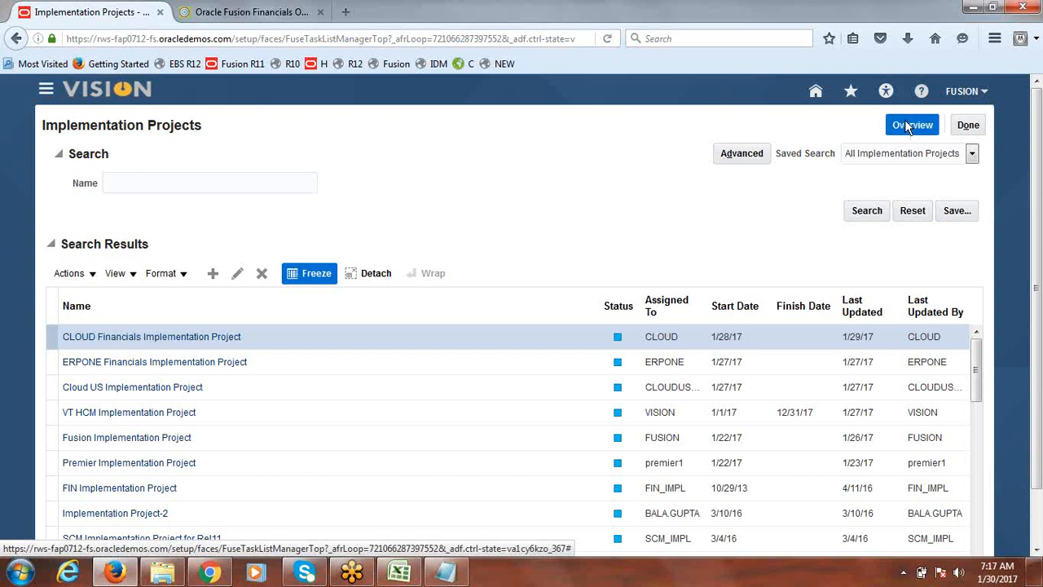
click(906, 124)
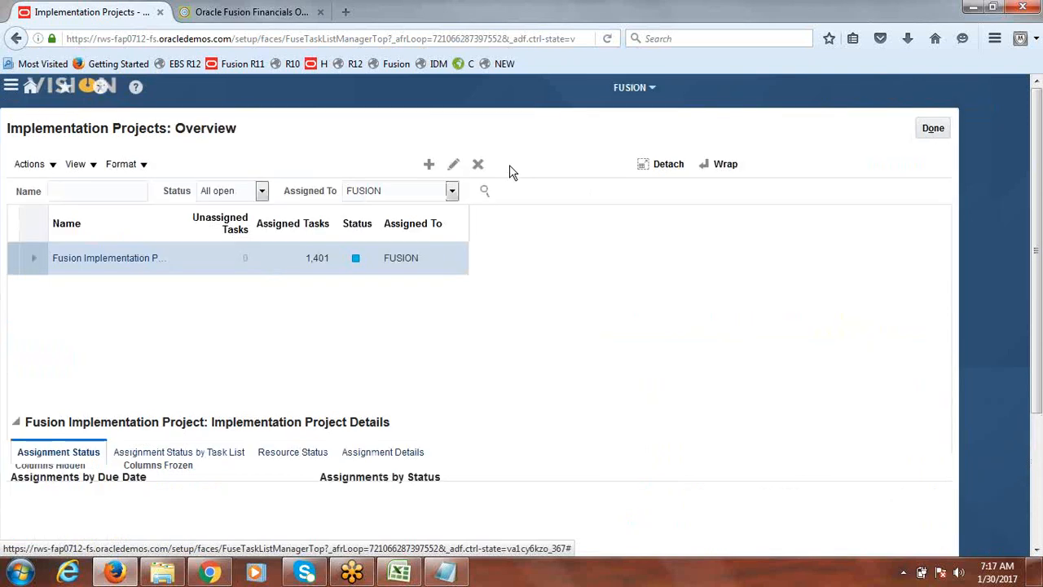
Open the Fusion Implementation Project and search its tasks for Cross-validation
click(149, 256)
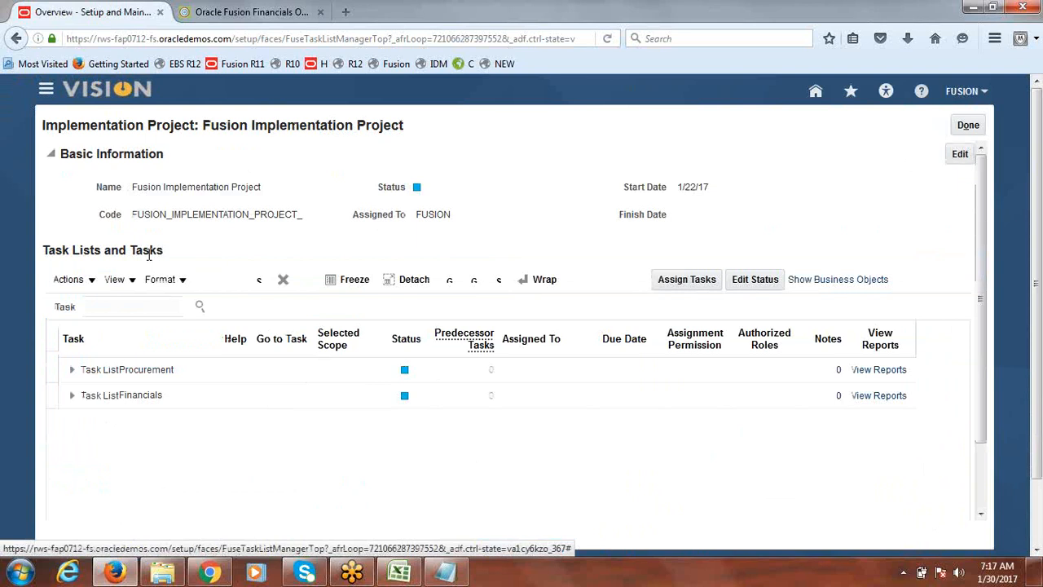
click(136, 323)
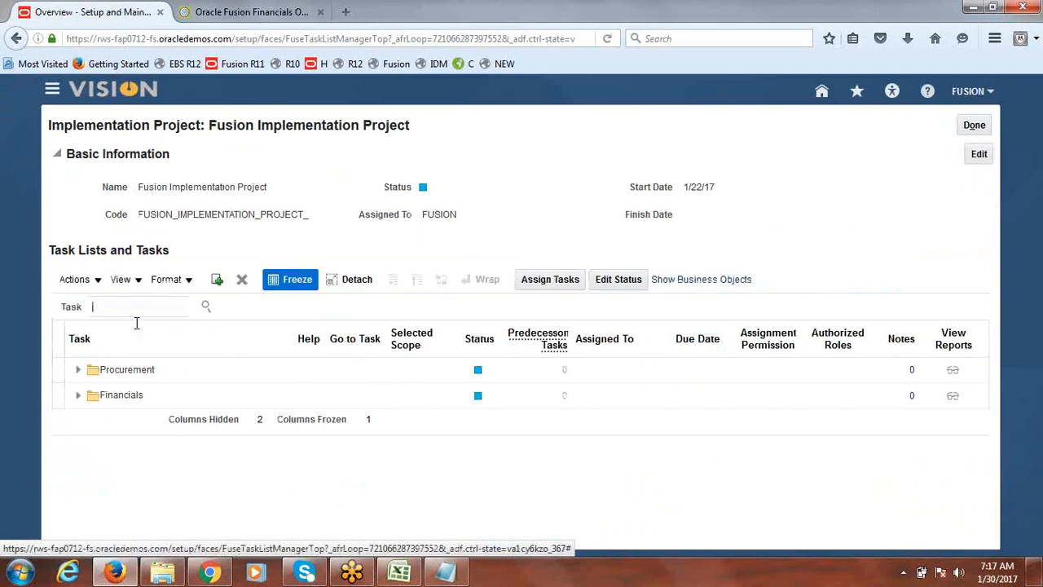
text(Cross-validation)
key(Return)
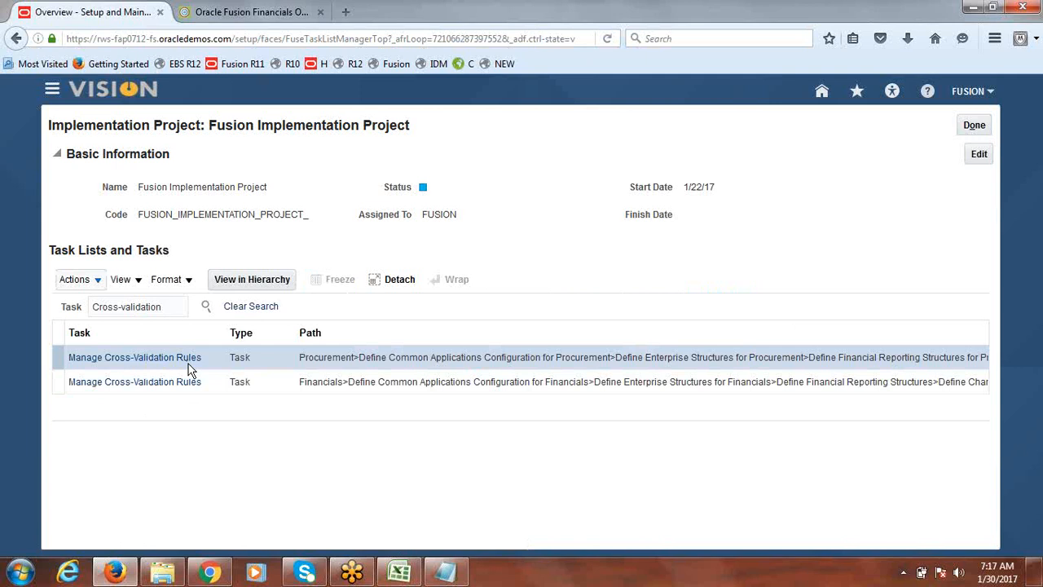
Open the Manage Cross-Validation Rules task under Financials and choose the Fusion Accounting Flexfield Instance chart of accounts
click(140, 386)
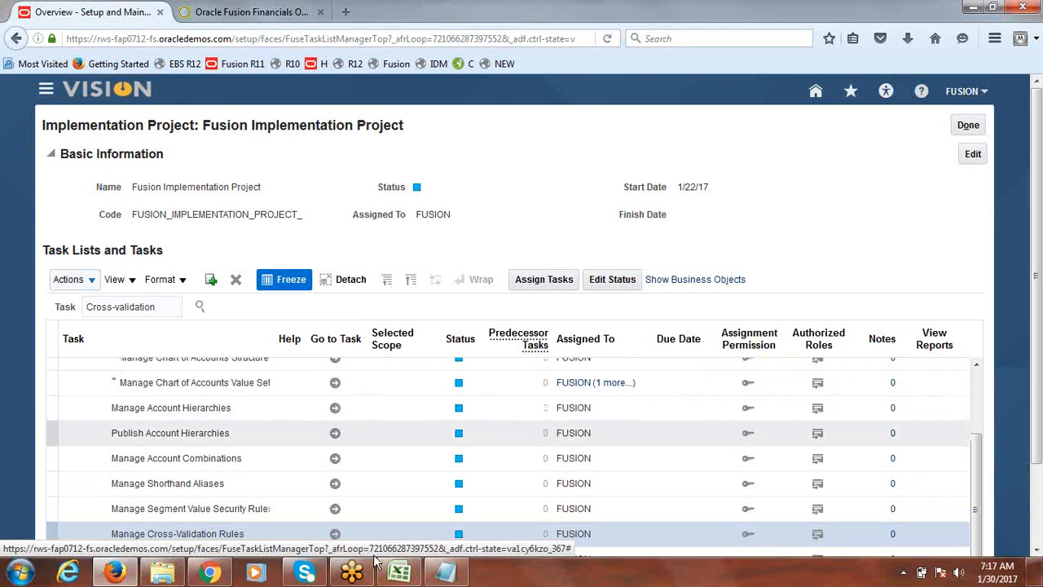
scroll(489, 489, down, 2)
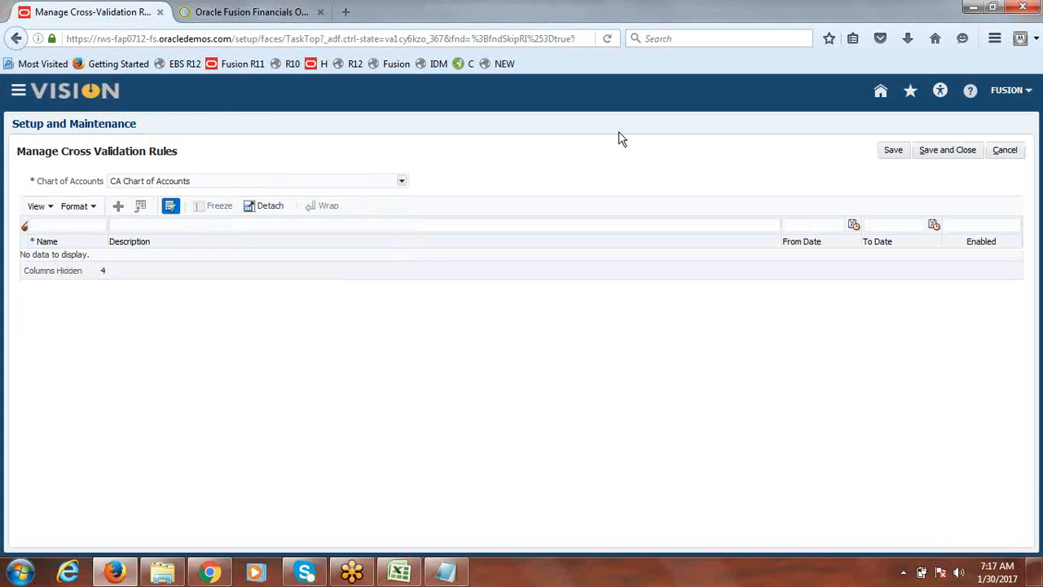
click(402, 181)
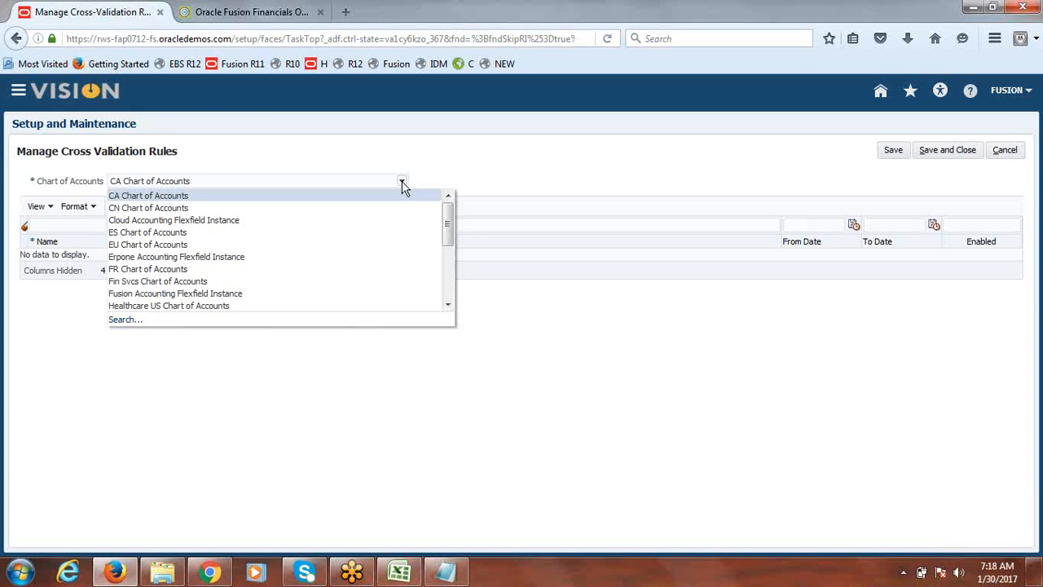
click(249, 292)
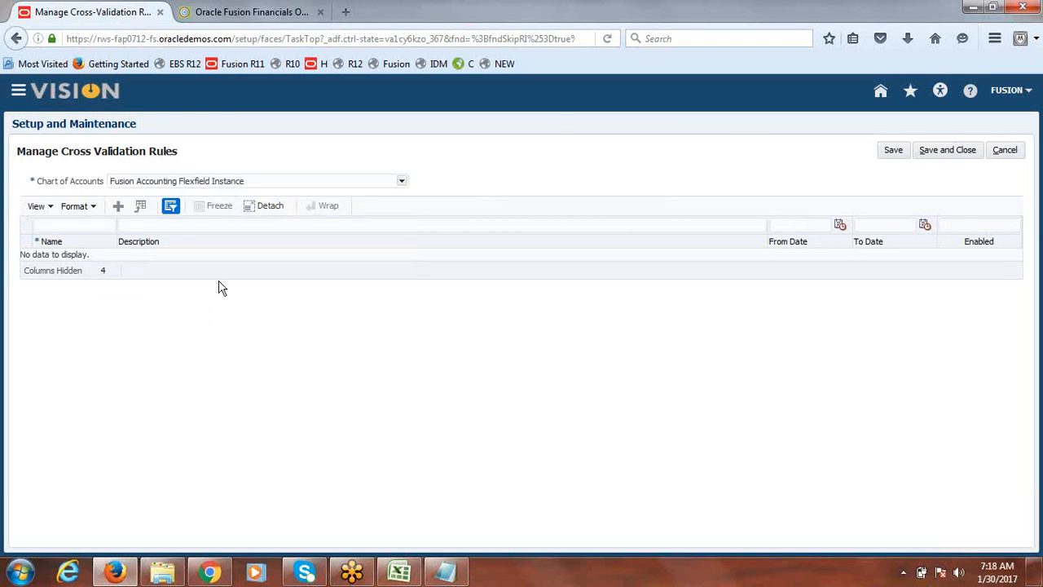
Add a new rule named CVR 1 and paste the Notepad text "If BSV 1000 Department 3000 is invalid" as its description
click(119, 208)
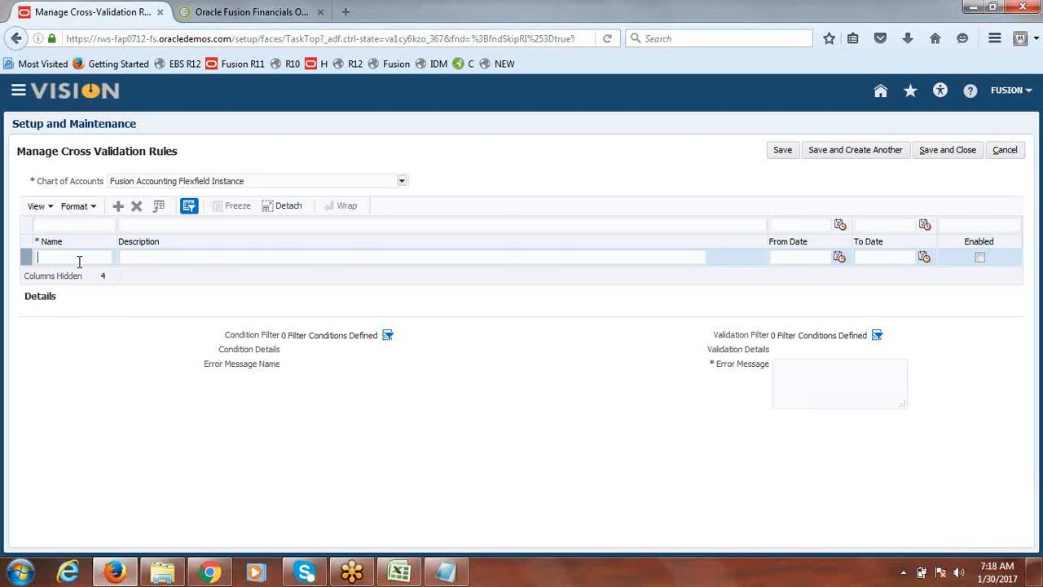
text(CVR 1)
click(445, 571)
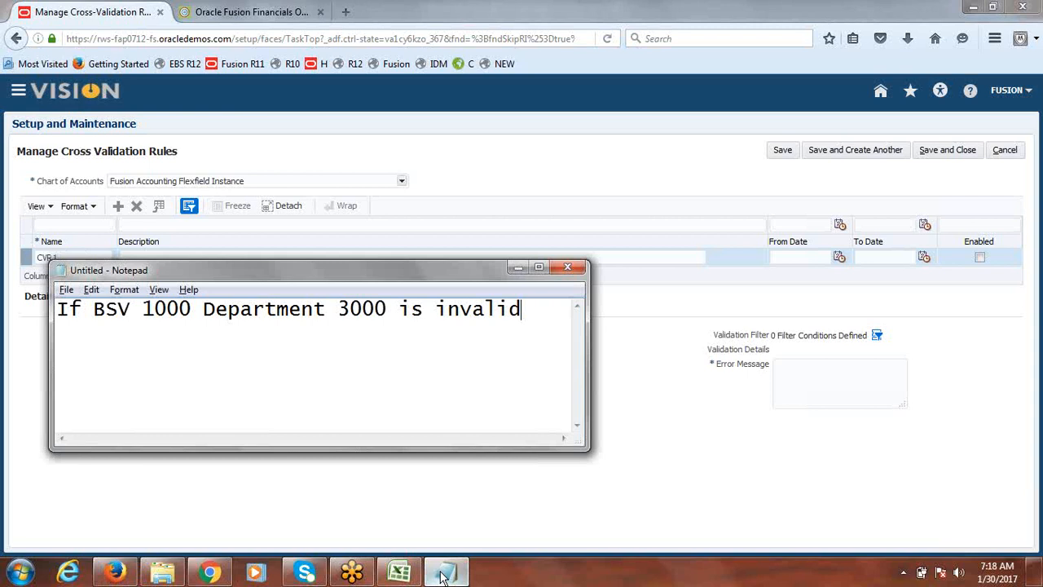
key(ctrl+a)
key(ctrl+c)
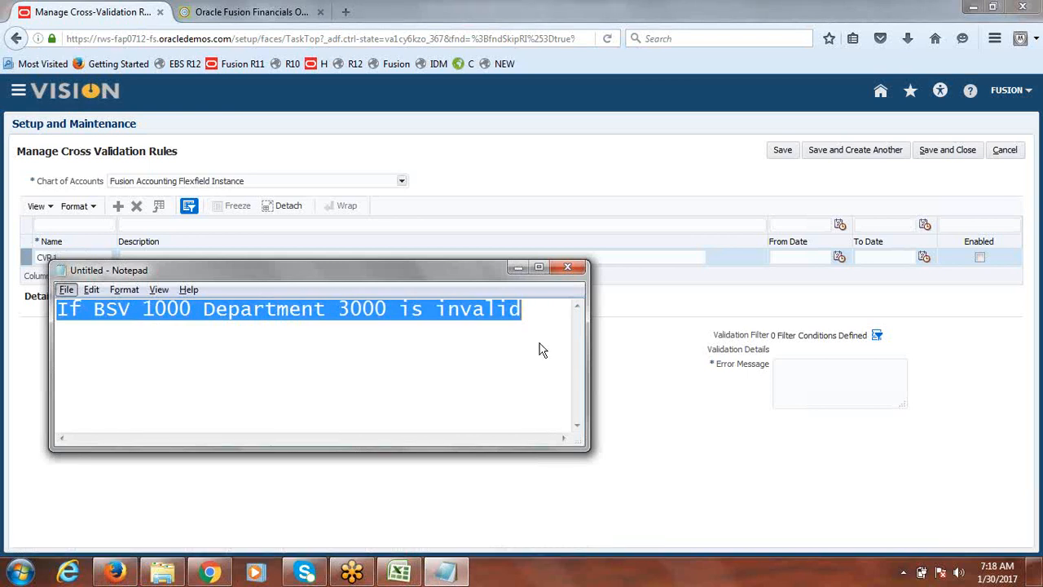
click(255, 261)
key(ctrl+v)
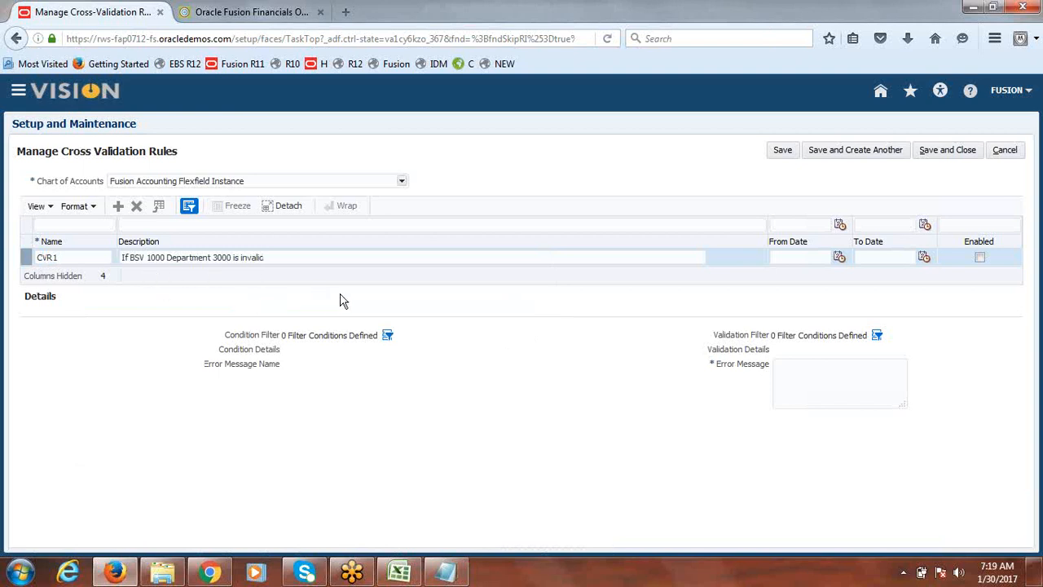
Set the rule's From Date to 1/30/17 and mark the rule as enabled
click(839, 259)
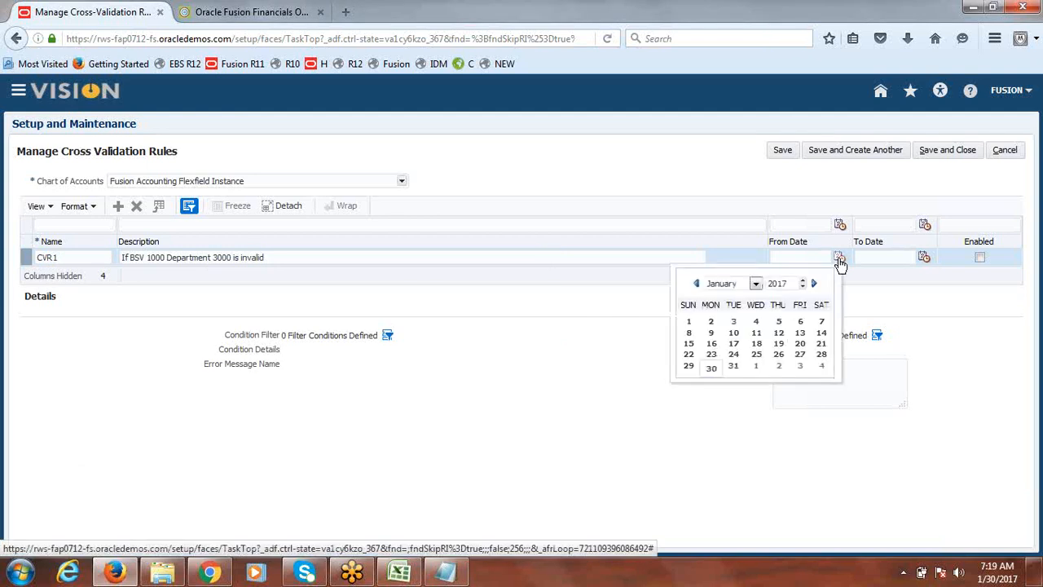
click(711, 367)
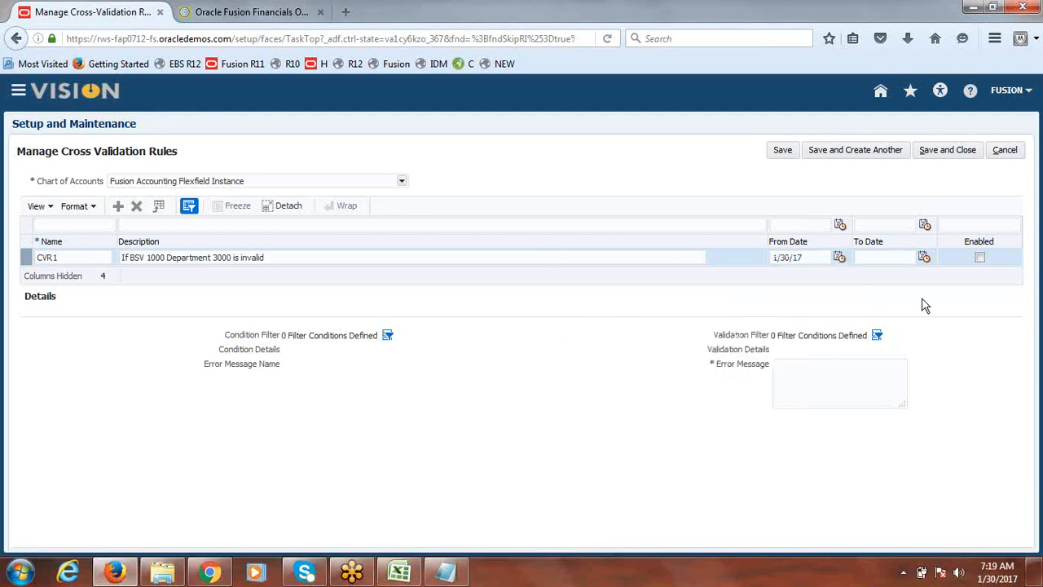
click(980, 257)
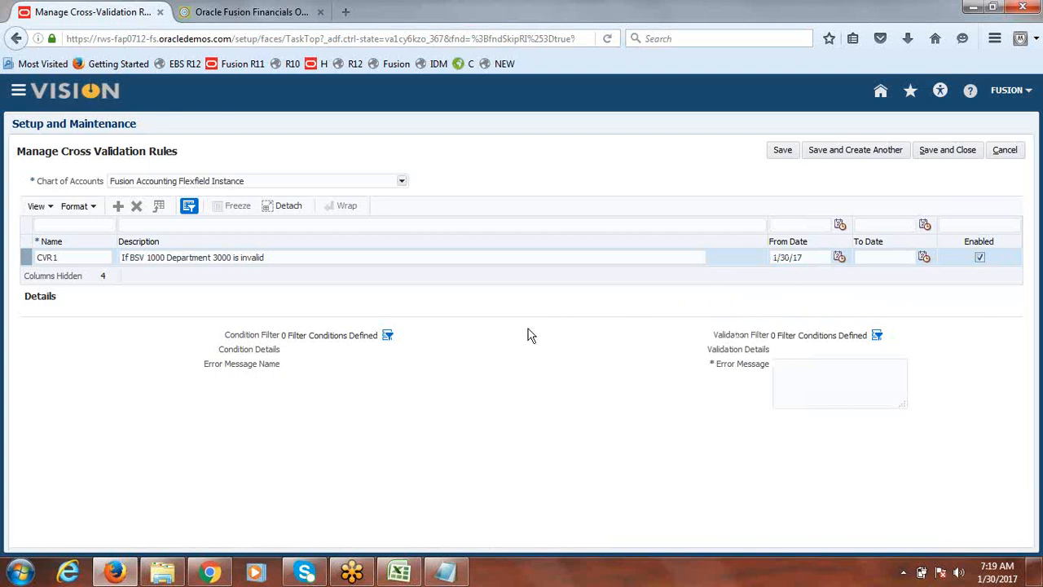
Define the condition filter as Company Equals 1000
click(389, 337)
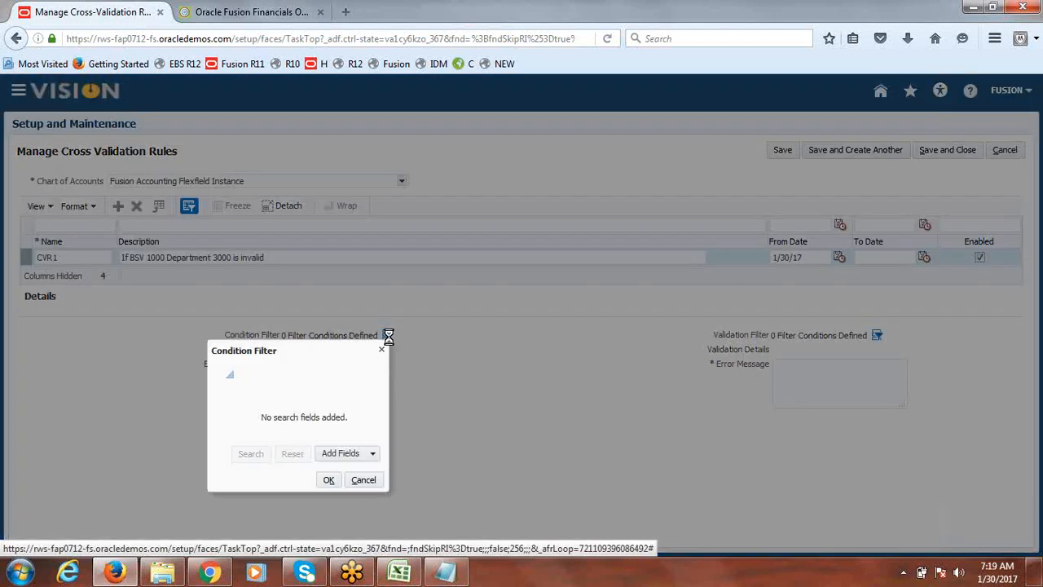
click(372, 457)
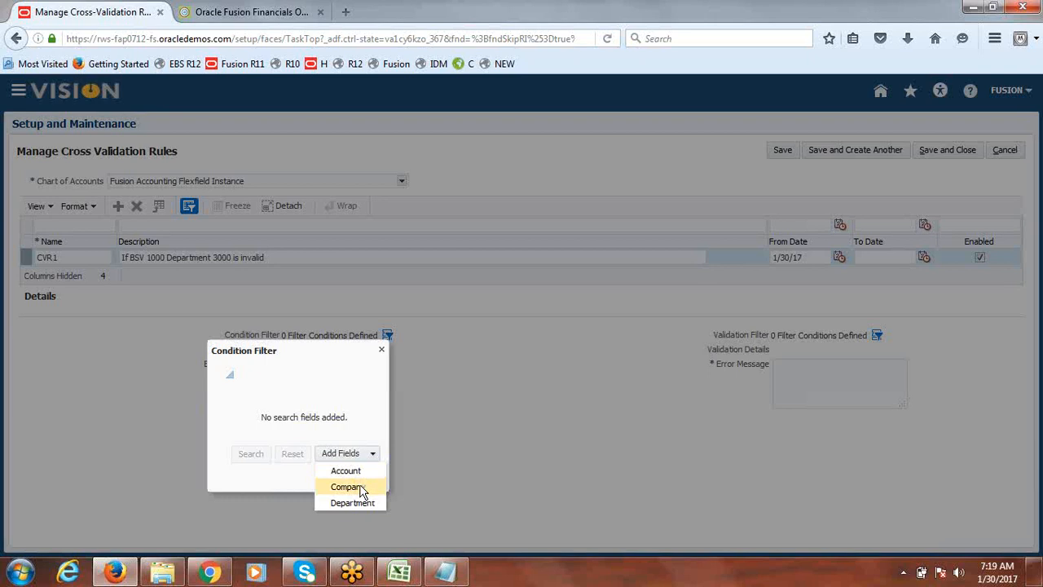
click(362, 489)
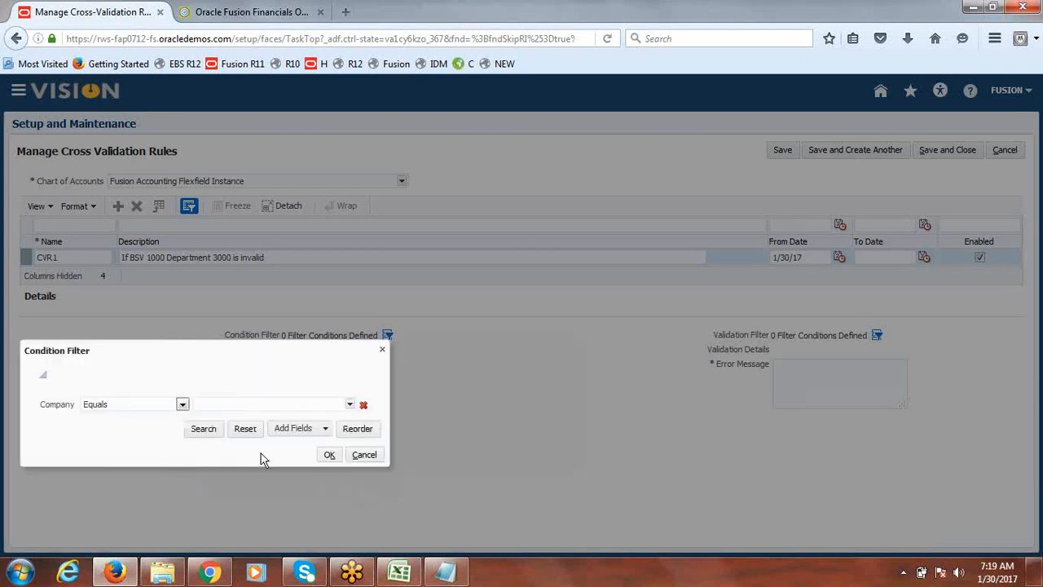
click(182, 406)
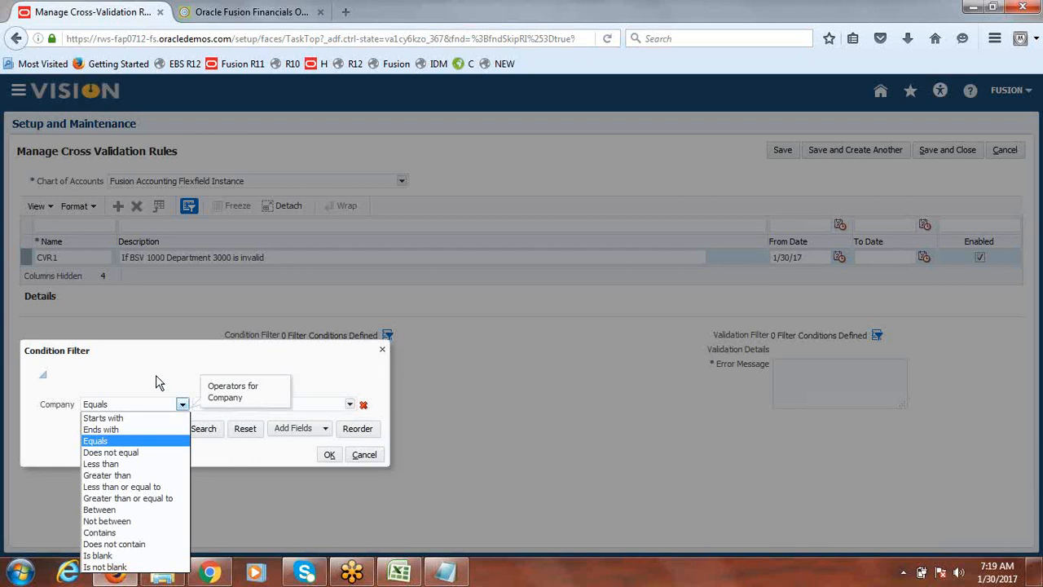
click(157, 383)
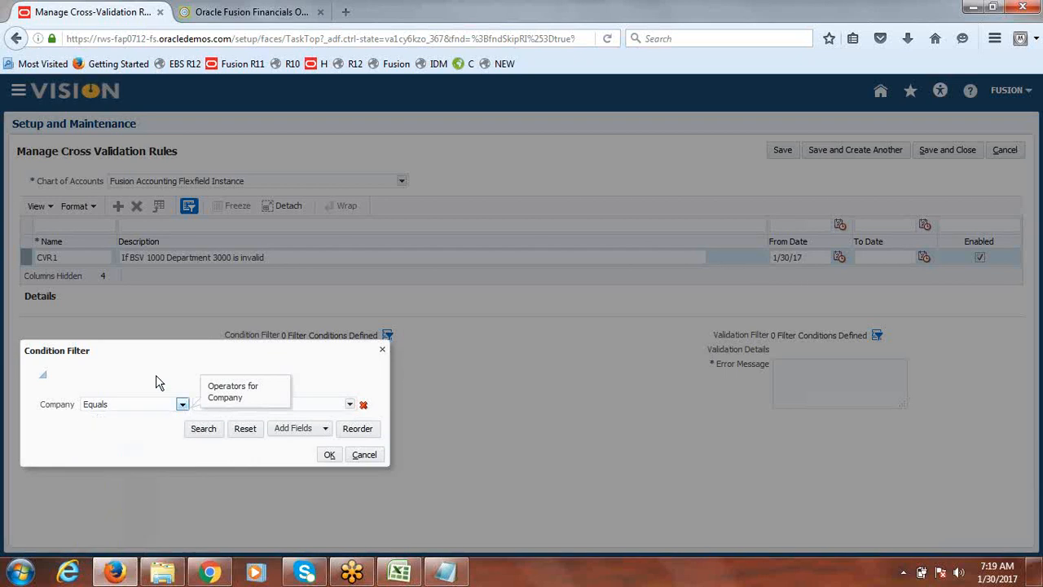
click(351, 405)
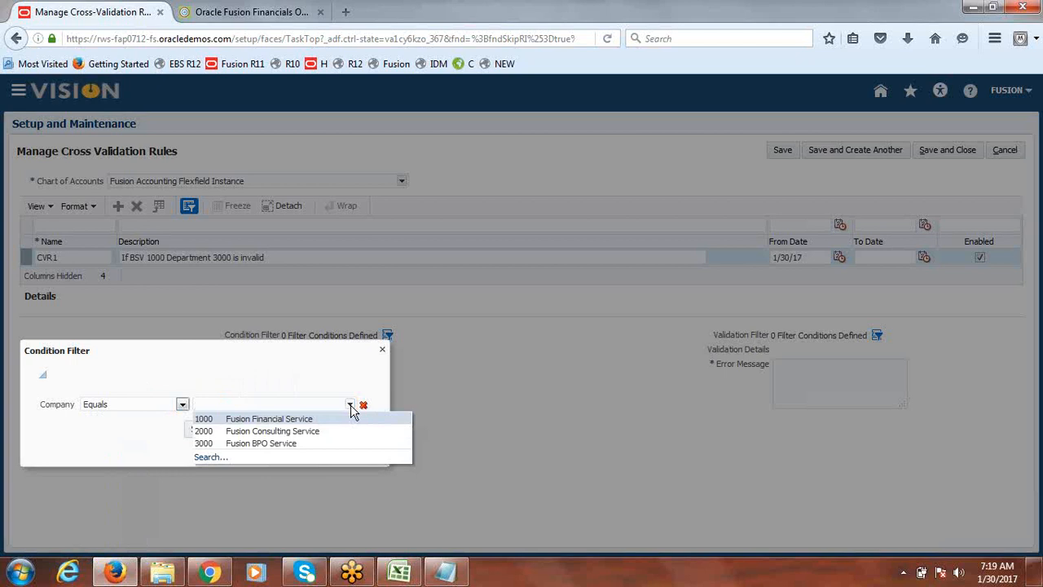
click(277, 418)
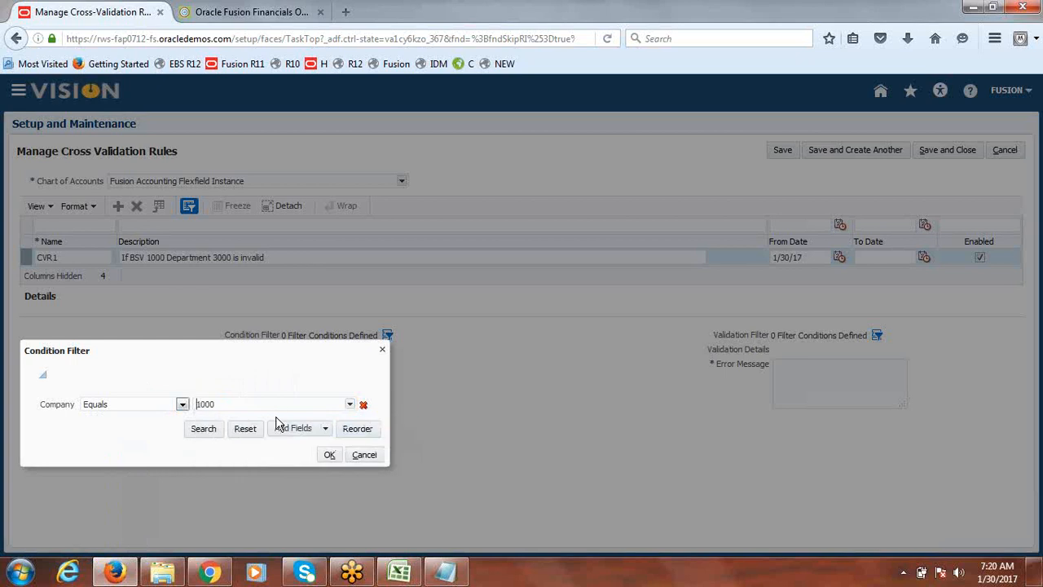
click(329, 455)
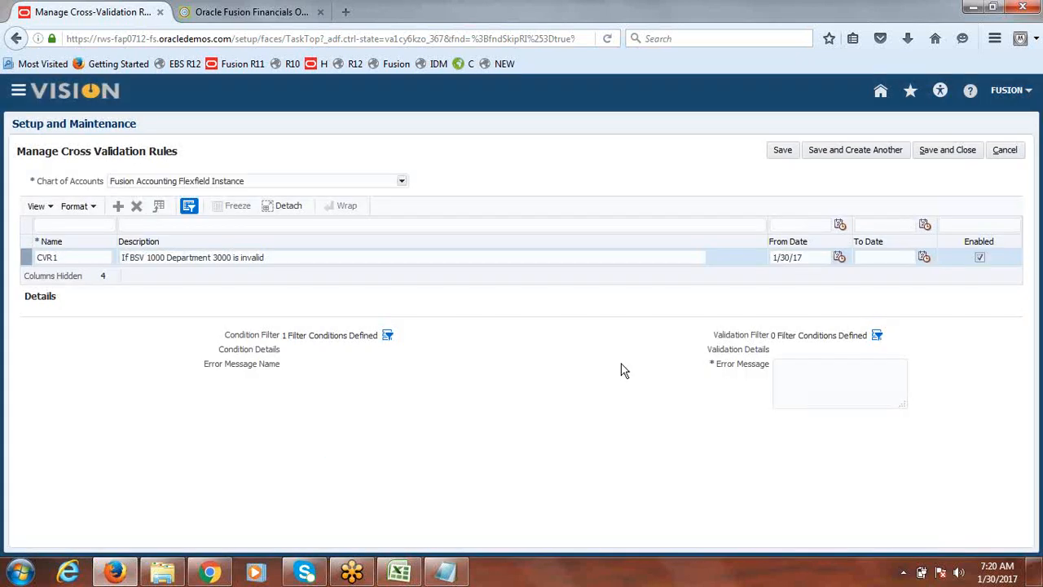
Define the validation filter as Department Does not equal 3000
click(879, 335)
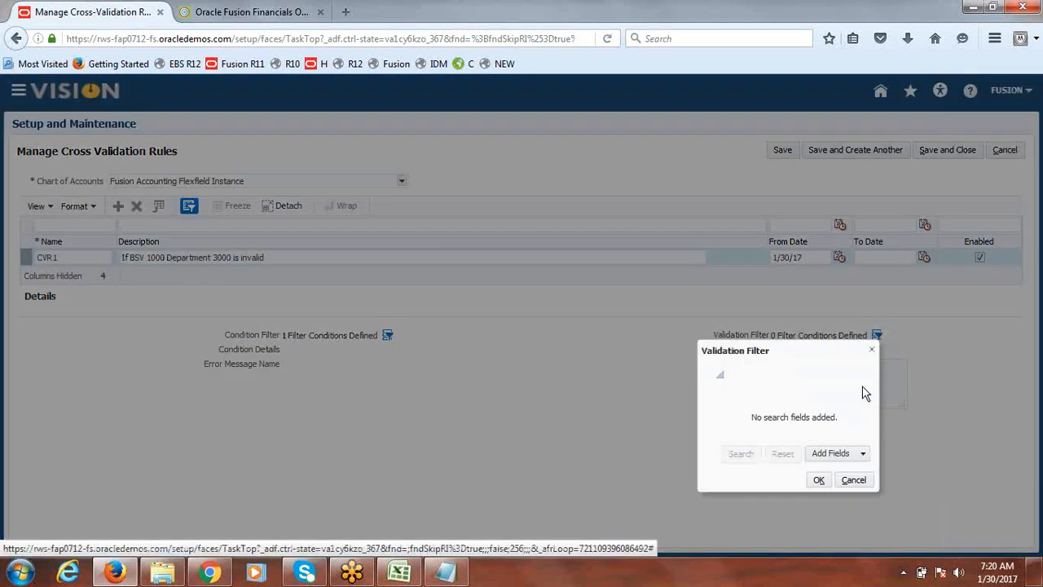
click(864, 455)
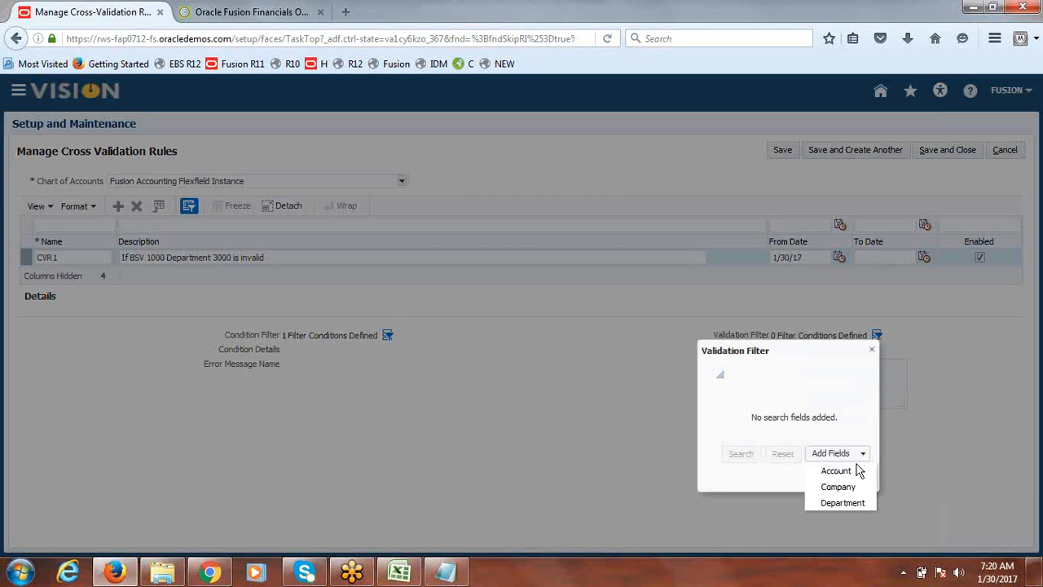
click(852, 502)
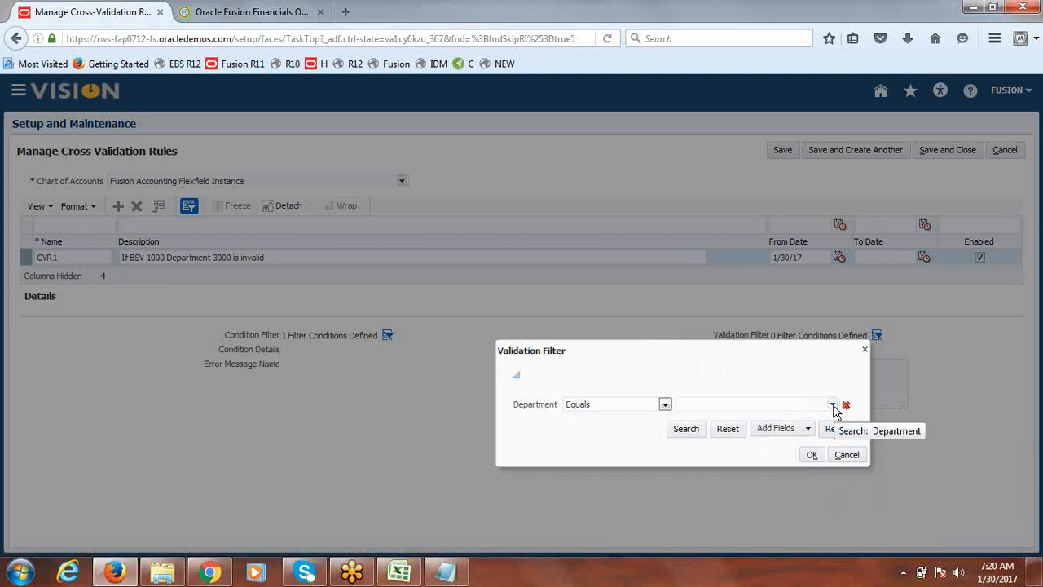
click(666, 405)
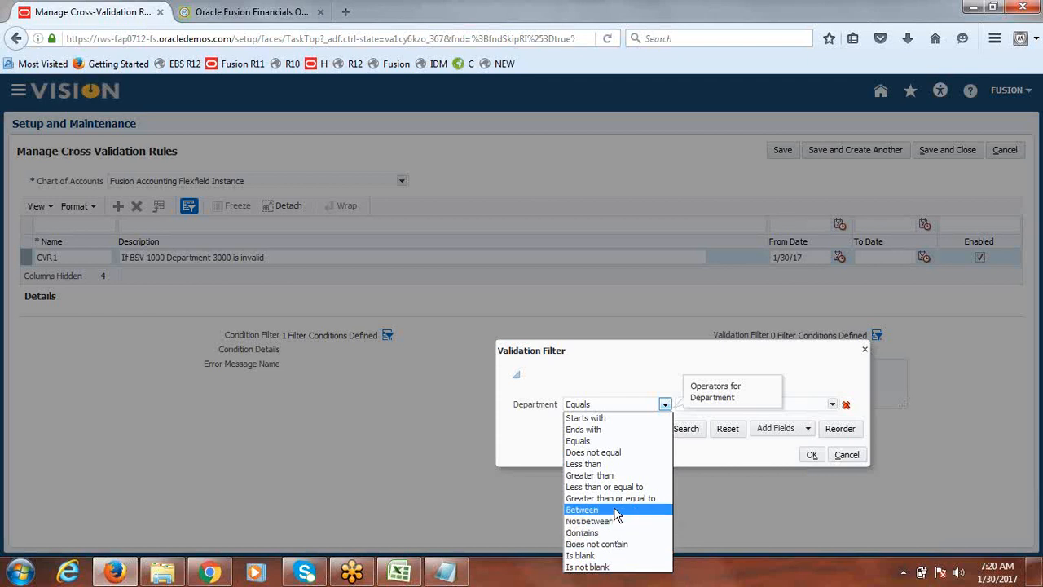
click(618, 453)
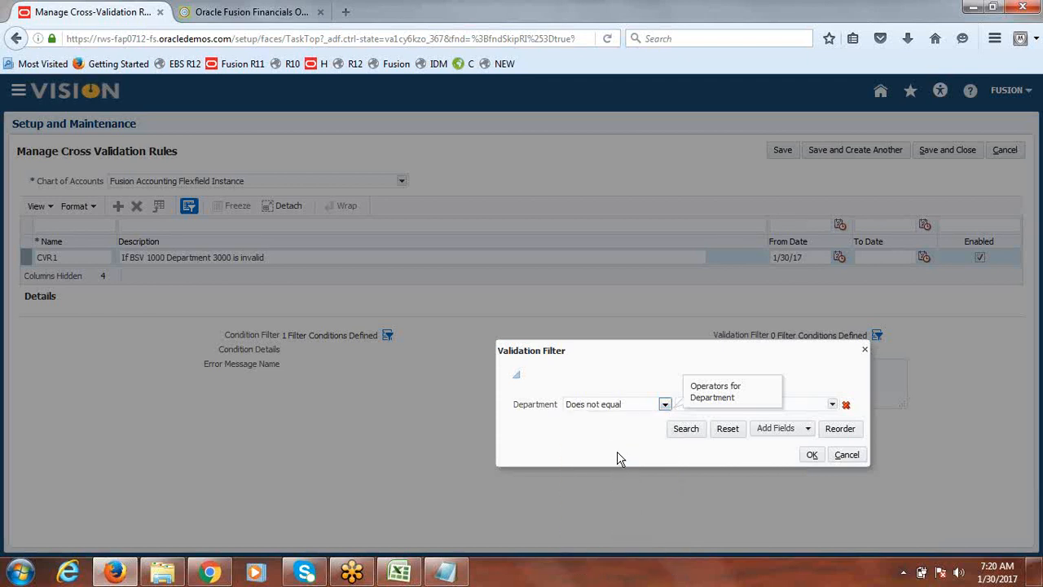
click(835, 405)
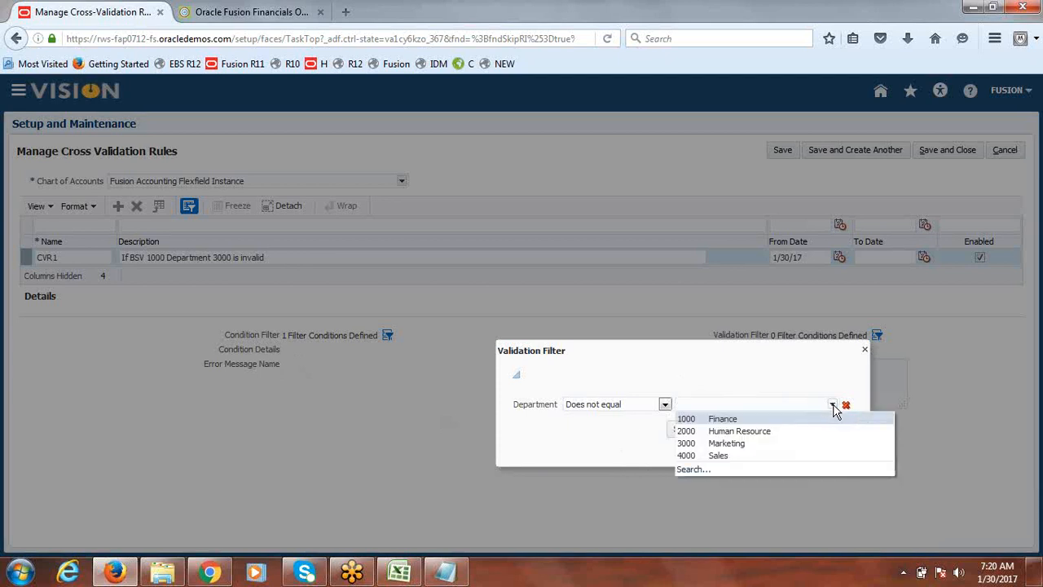
click(752, 444)
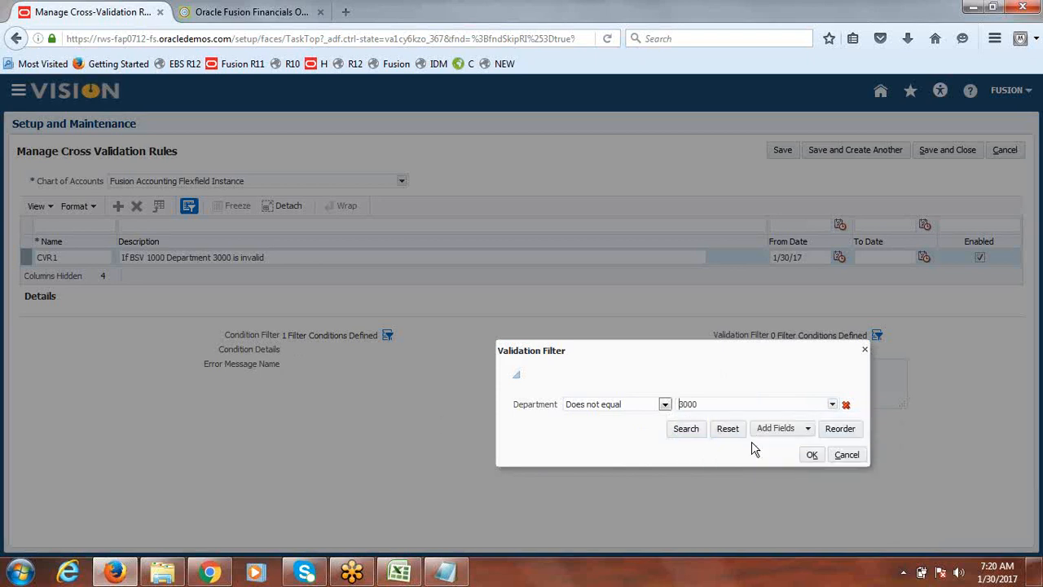
click(812, 455)
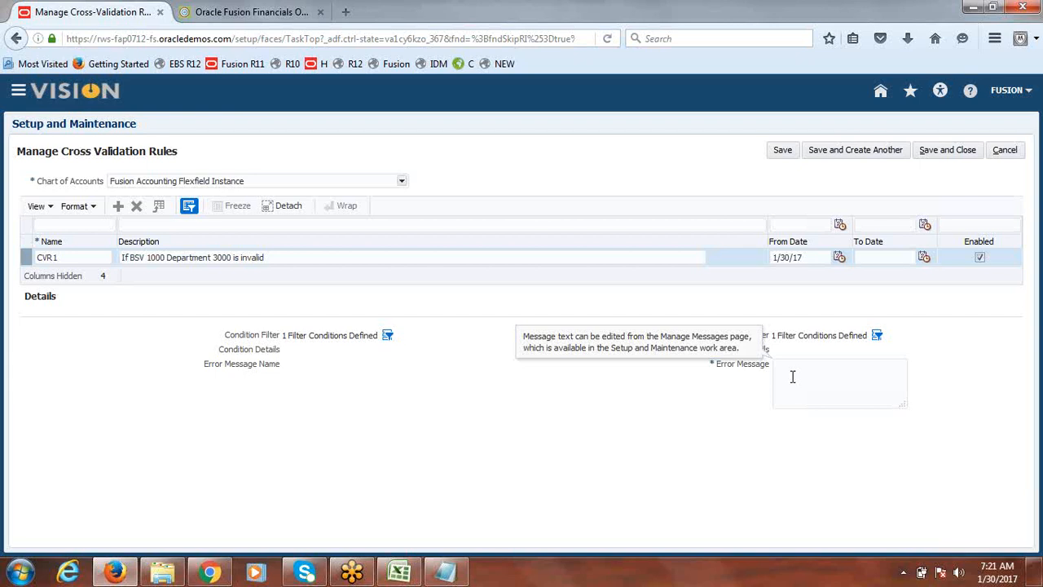
Enter the error message "It's invalid Code Combination" and save and close the rule
text(It's inva)
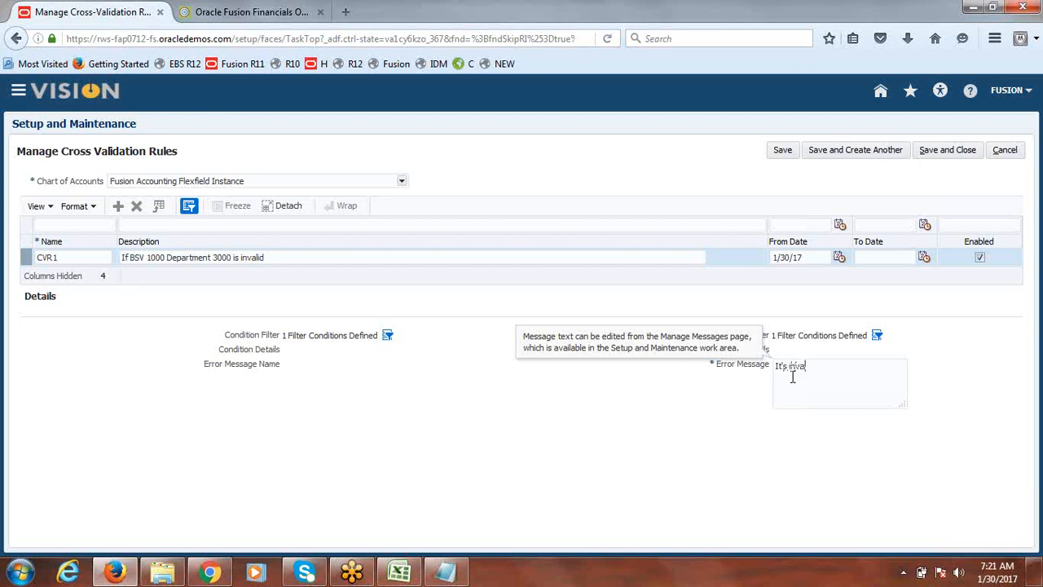
text(lid Code Combination)
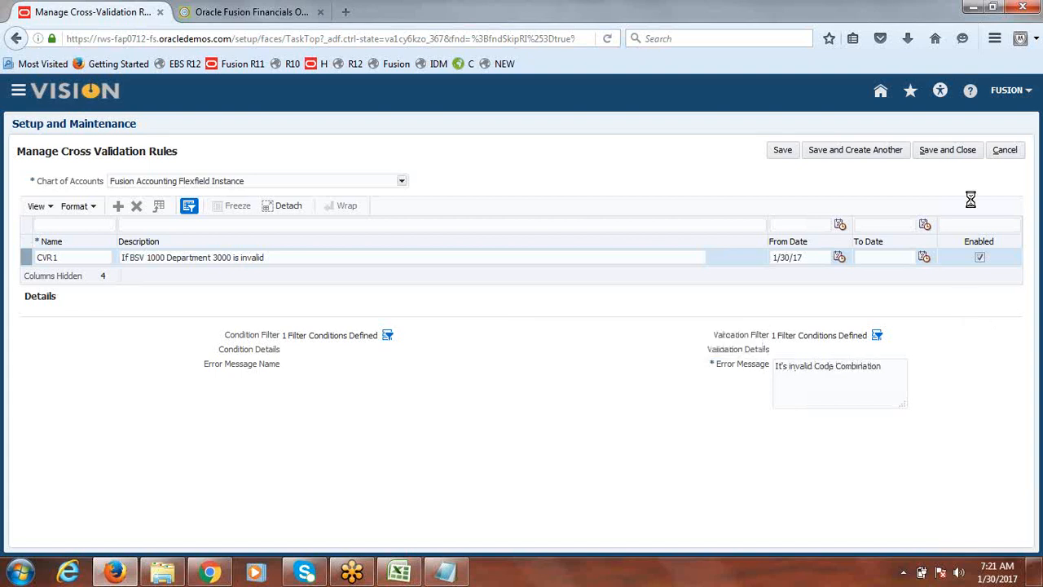
click(949, 152)
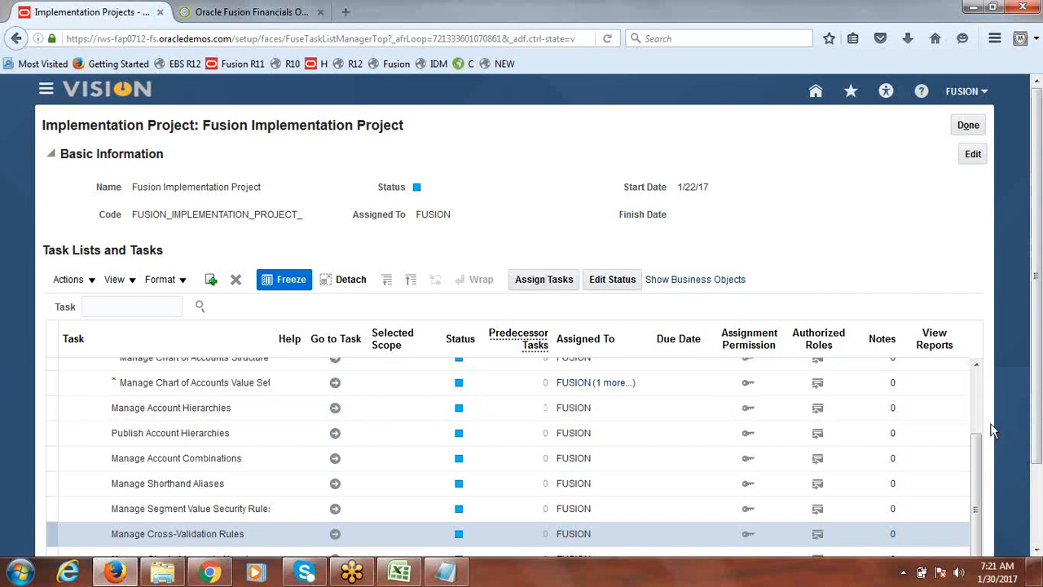
Search the implementation project's task list for chart of accounts structure tasks
drag(975, 474, 981, 393)
click(128, 305)
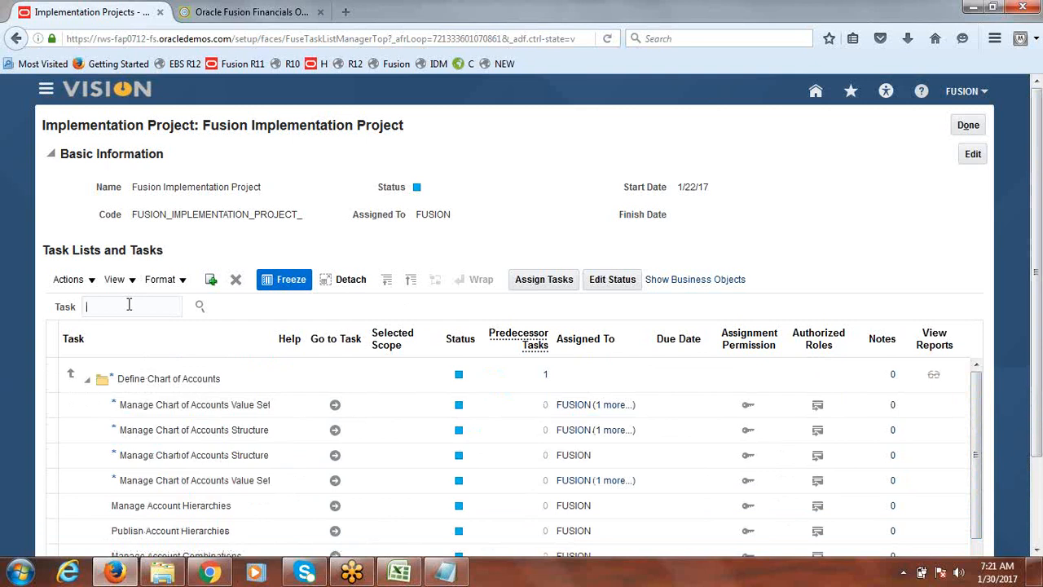
text(Chart of accounts strutu)
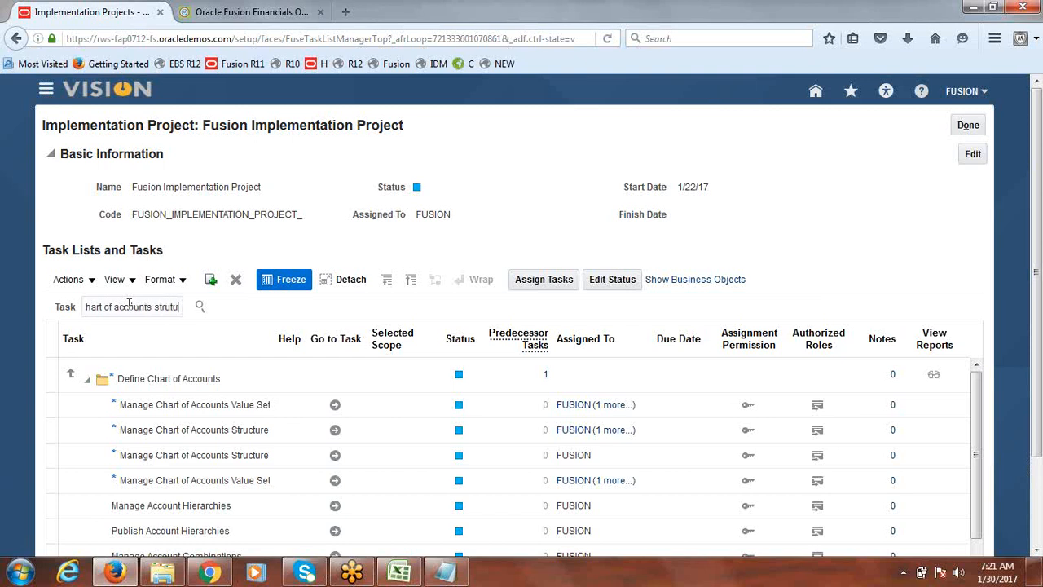
text(rs)
key(Return)
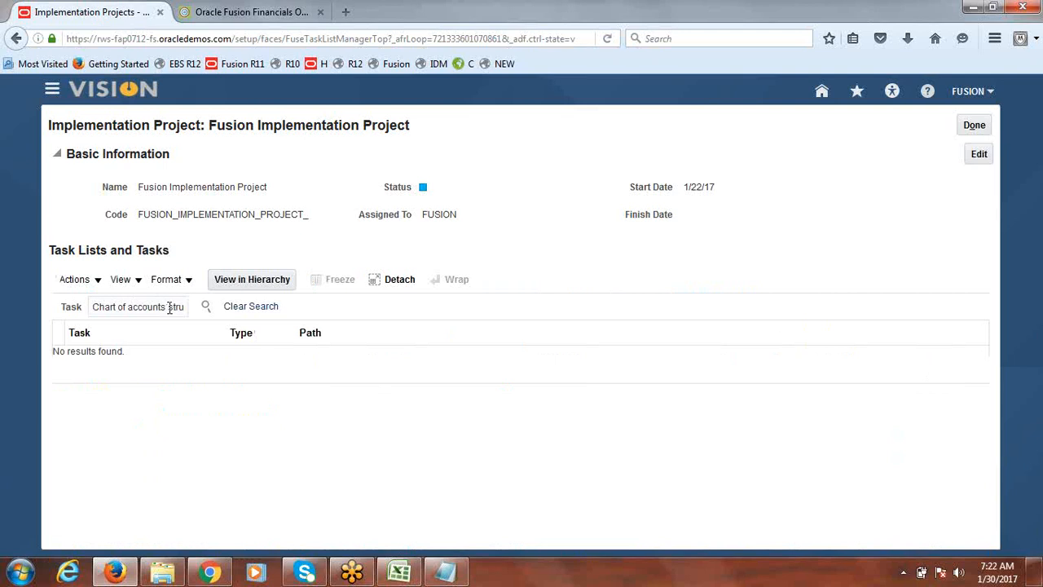
double_click(169, 306)
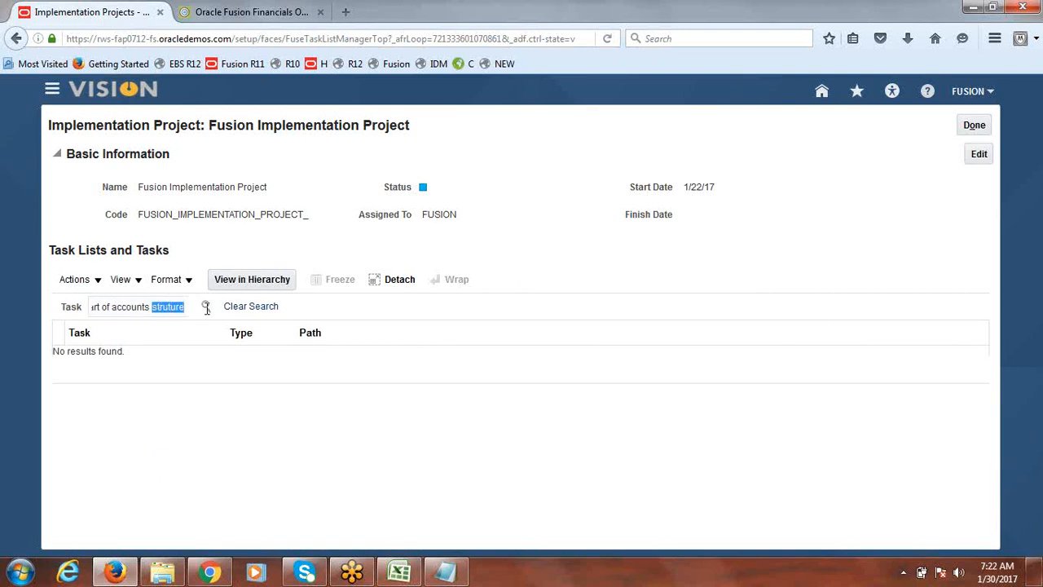
key(BackSpace)
key(BackSpace)
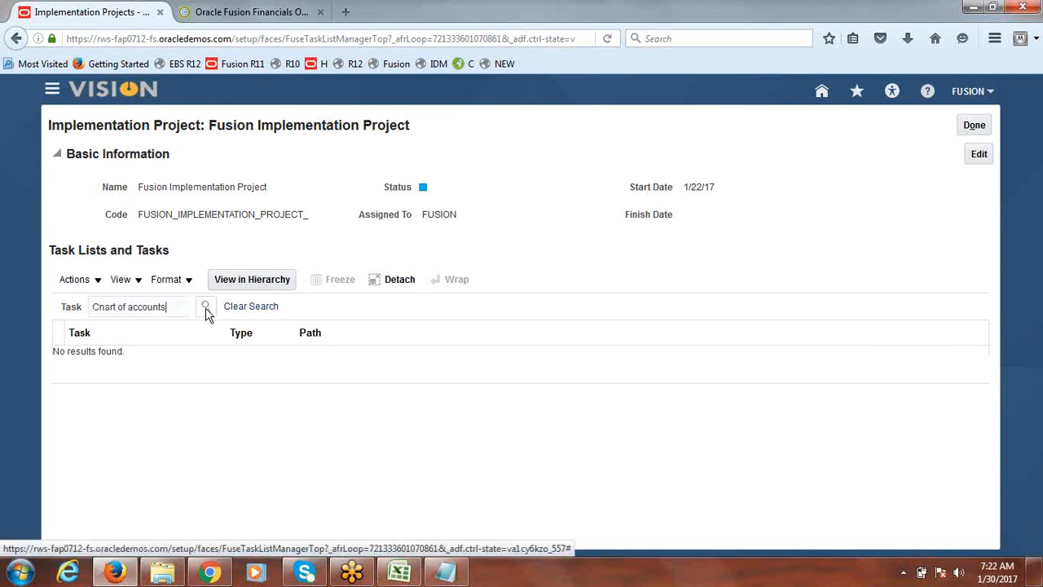
text(stru)
click(206, 309)
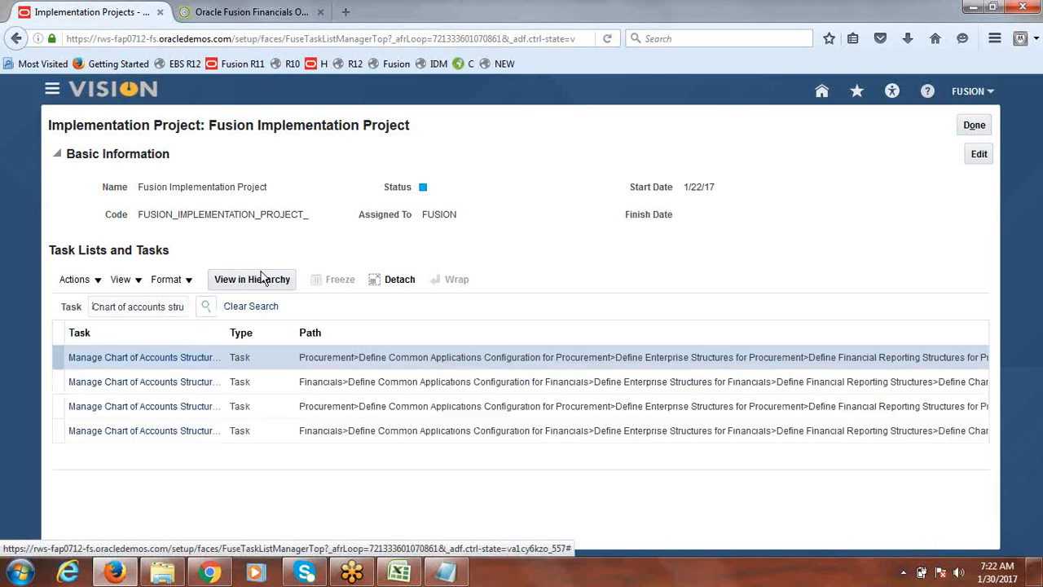
Open the Manage Chart of Accounts Structures task from the search results
drag(227, 334, 503, 356)
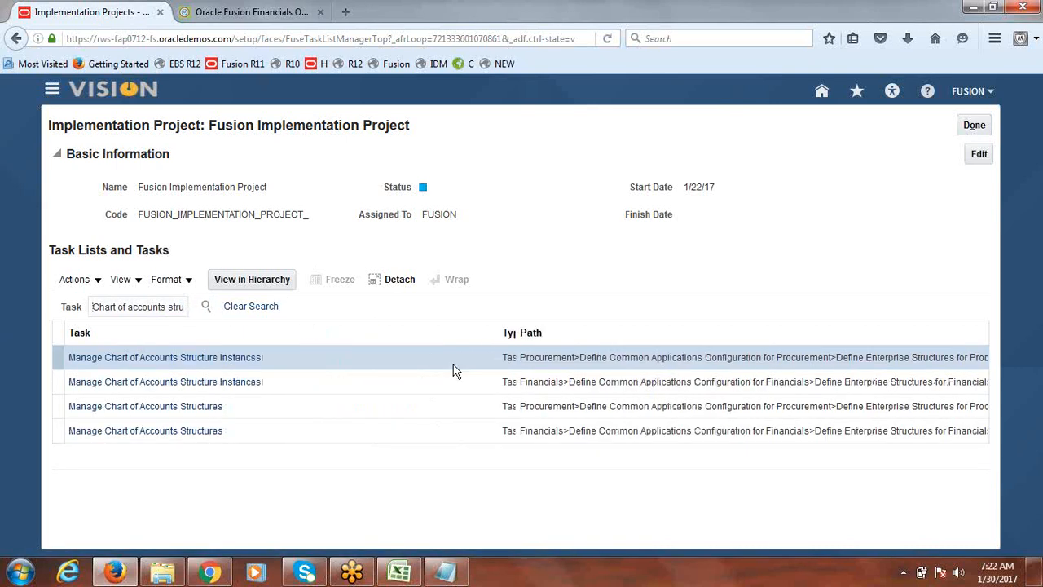
click(164, 435)
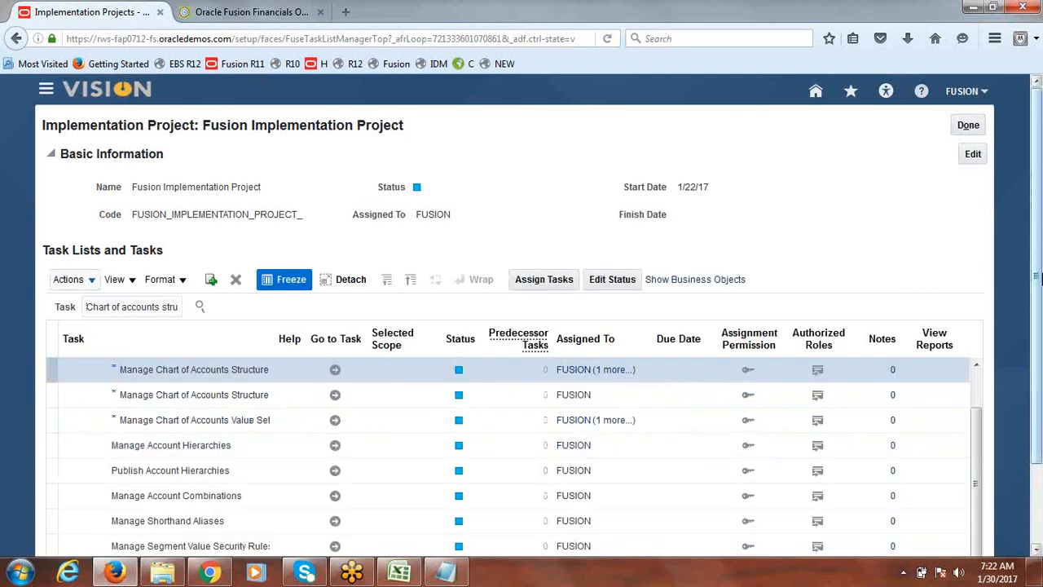
click(336, 372)
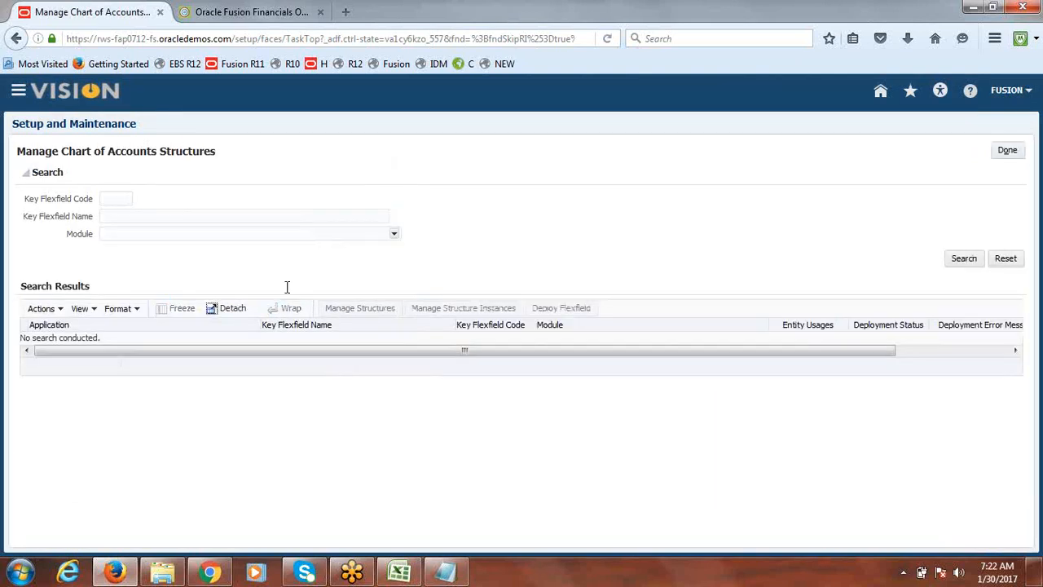
Search key flexfields named Acc, deploy the Accounting Flexfield, and close the task
click(256, 216)
text(Acc)
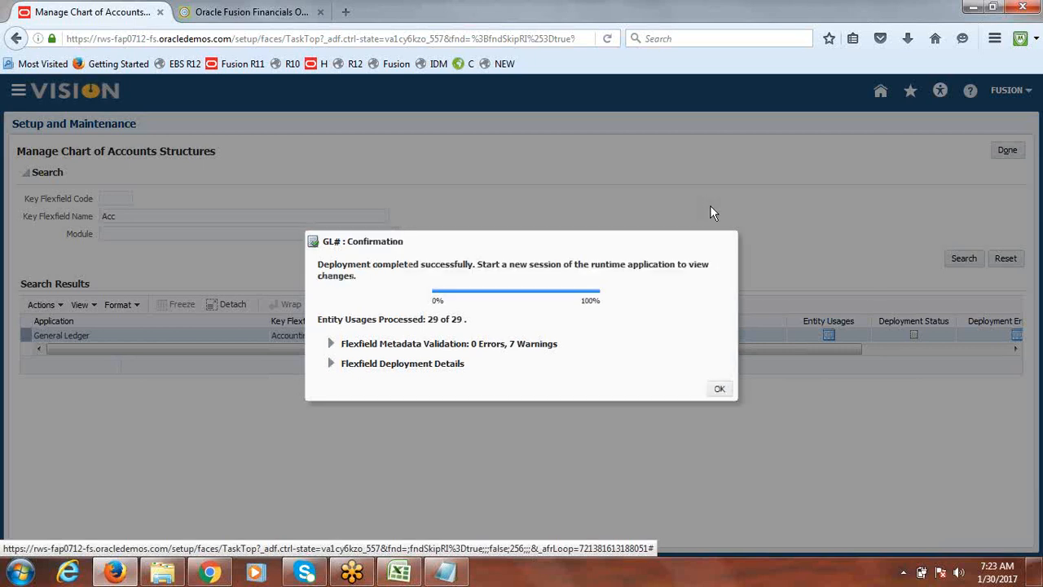
click(719, 389)
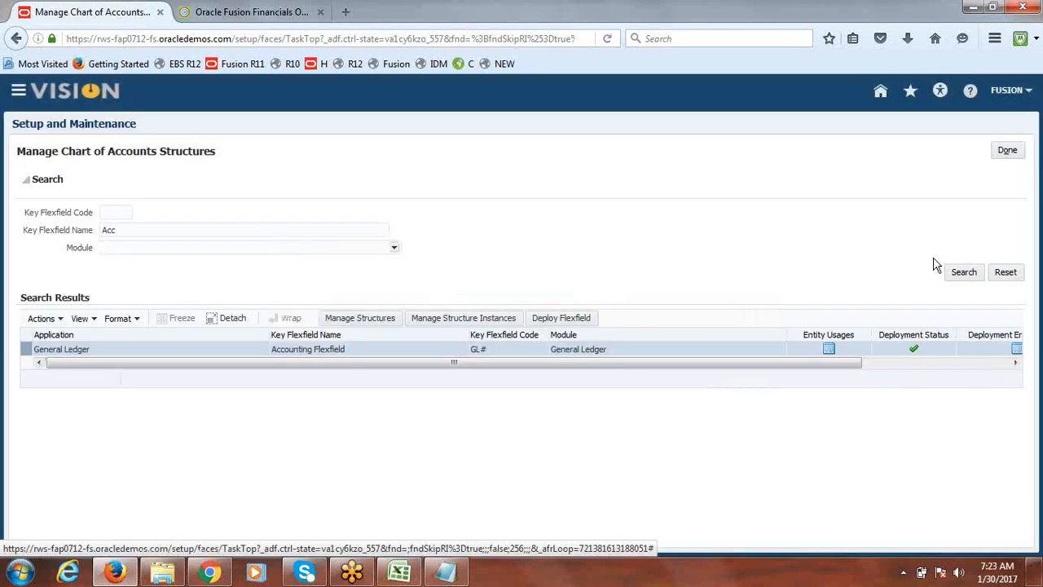
click(1013, 152)
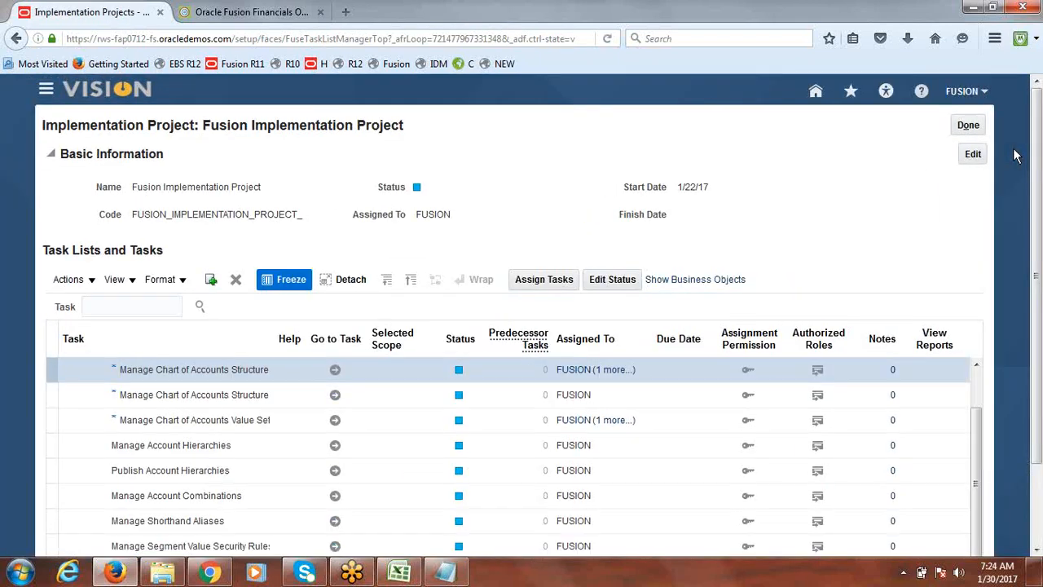
Check the class notes spreadsheet, then leave the implementation project pages
click(400, 573)
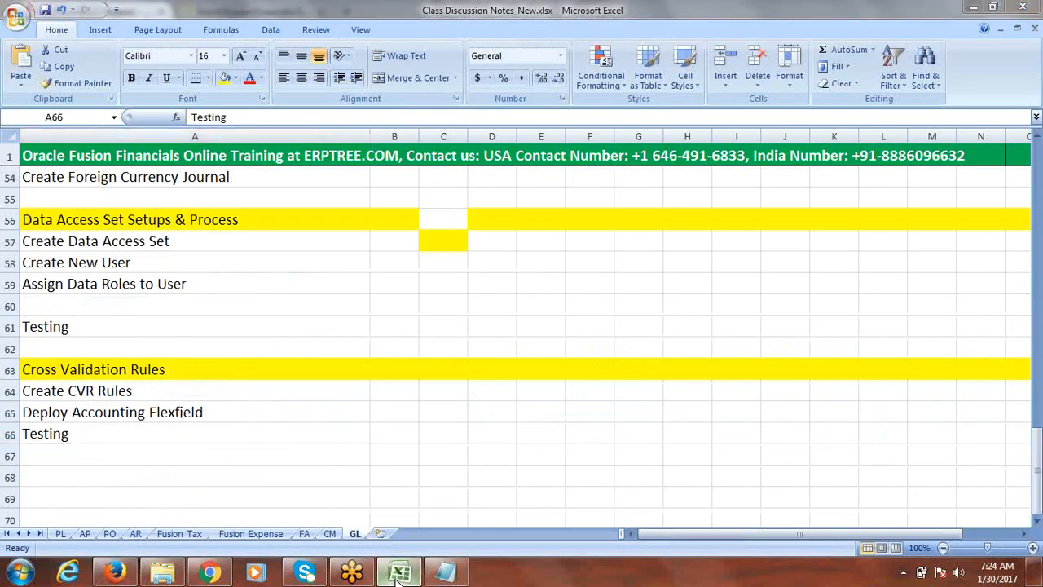
click(399, 573)
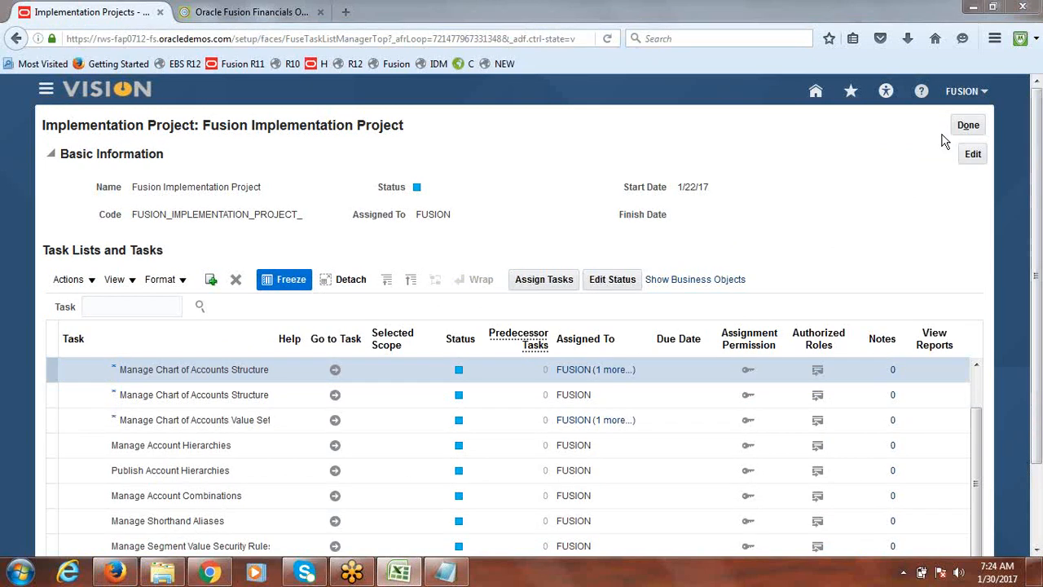
click(980, 127)
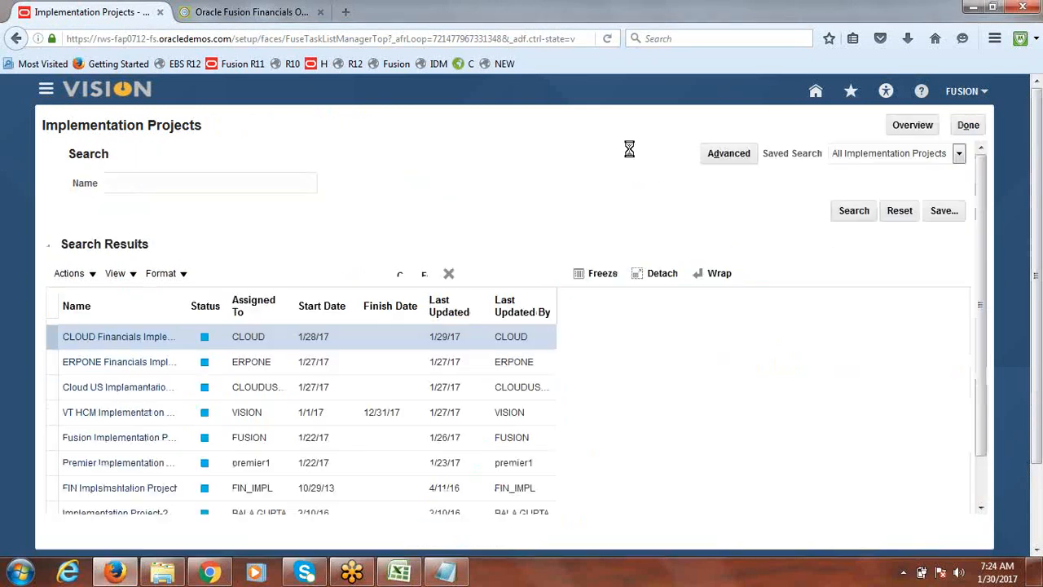
click(969, 126)
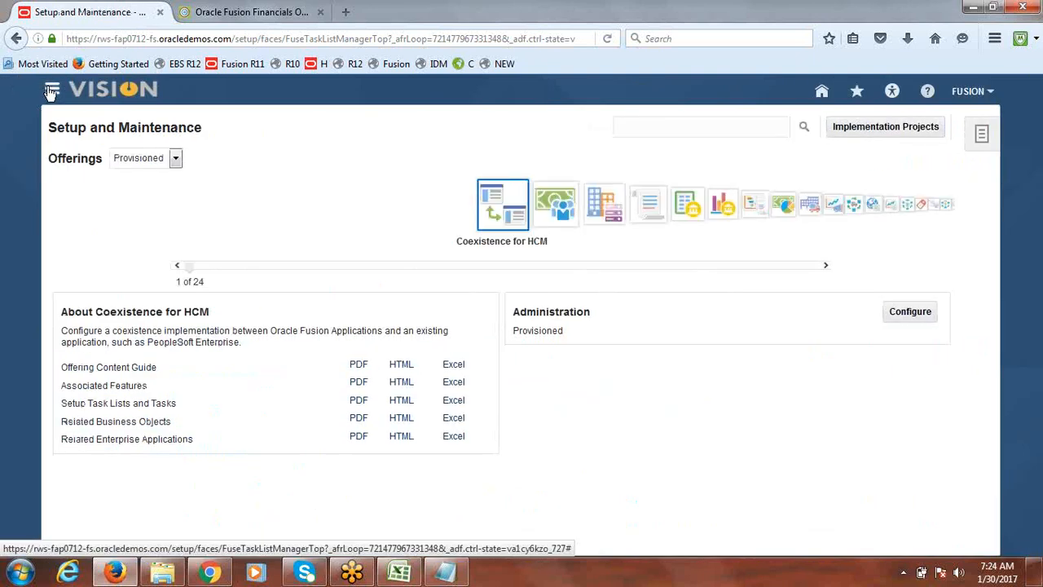
Open the Journals work area from the Navigator
click(51, 92)
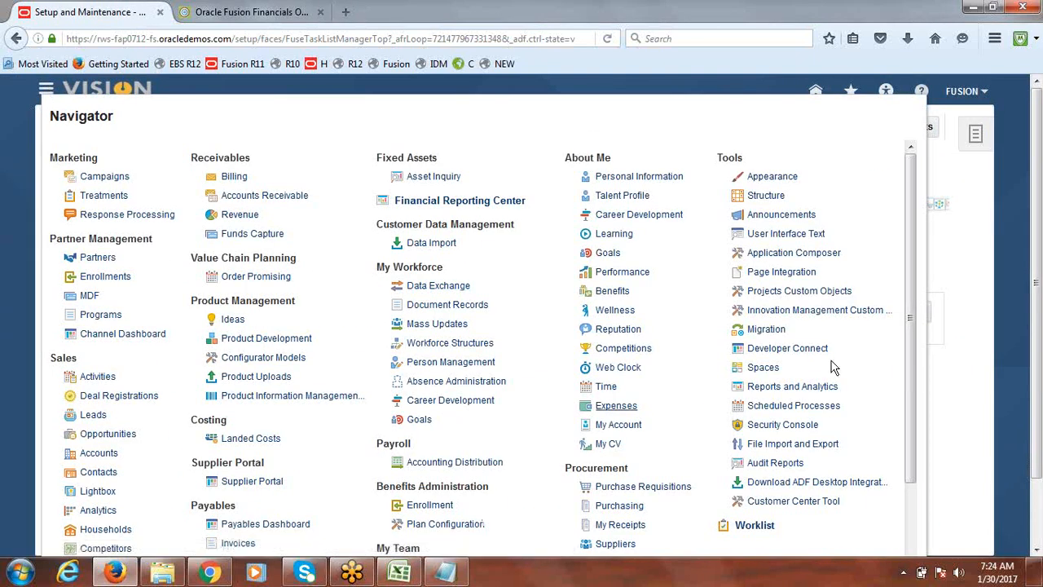
drag(911, 202, 911, 349)
click(248, 460)
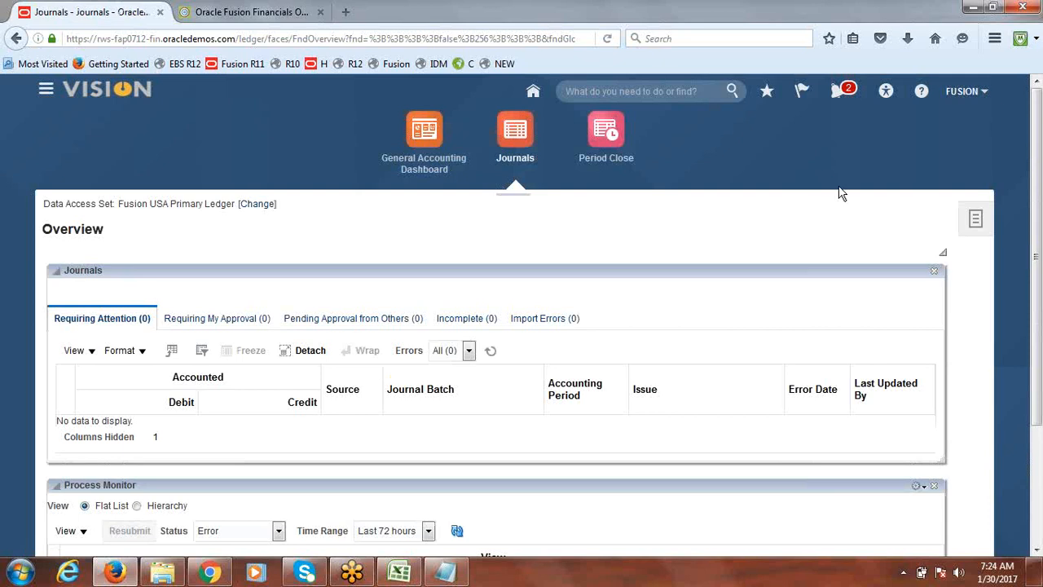
Sign out and sign back in with the user ID and account password, dismissing the save-login offer
click(970, 92)
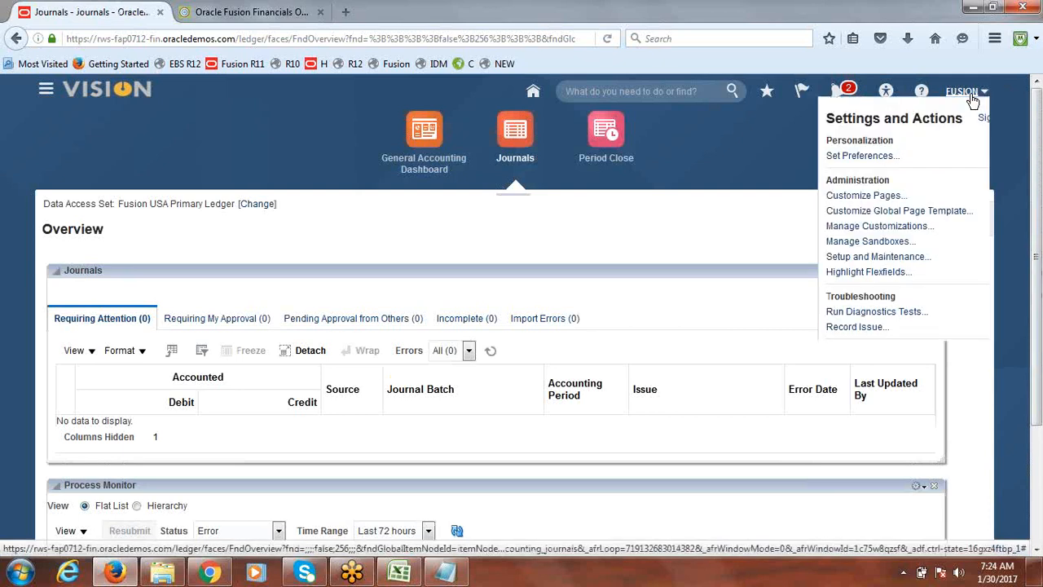
click(961, 119)
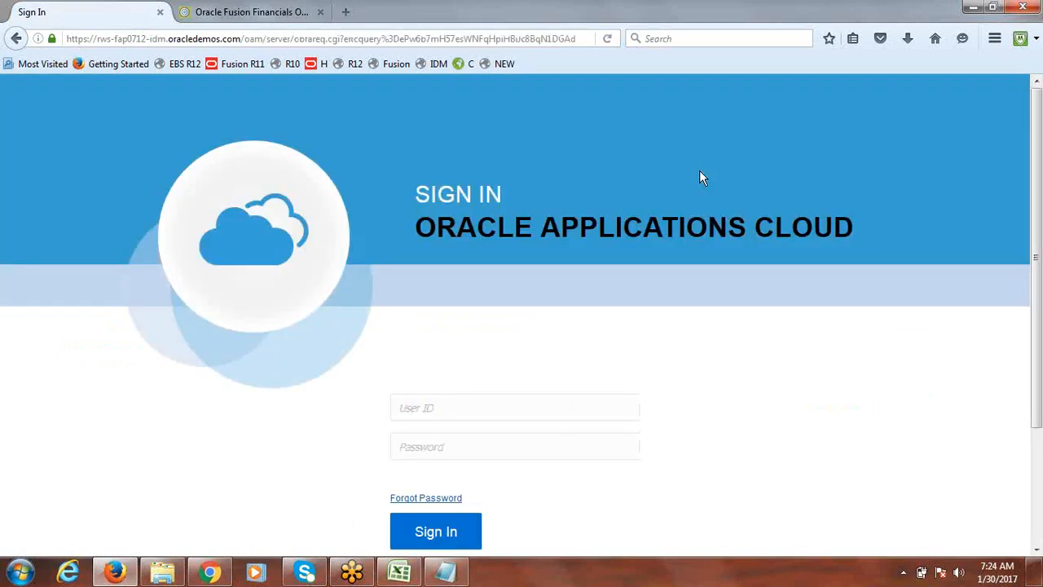
click(499, 396)
text(fusion)
key(Tab)
text(••••••••••)
key(Return)
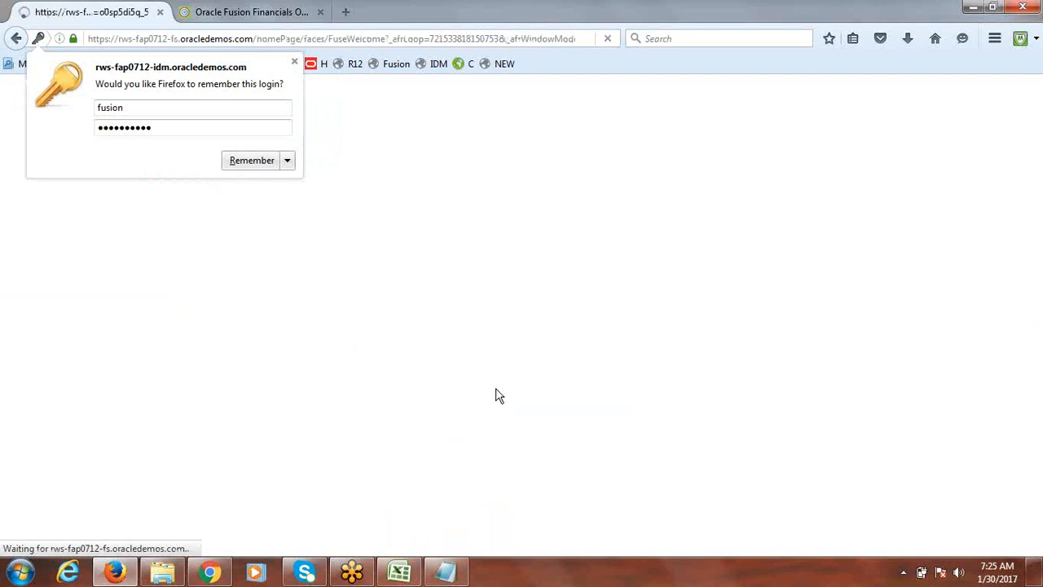
click(294, 65)
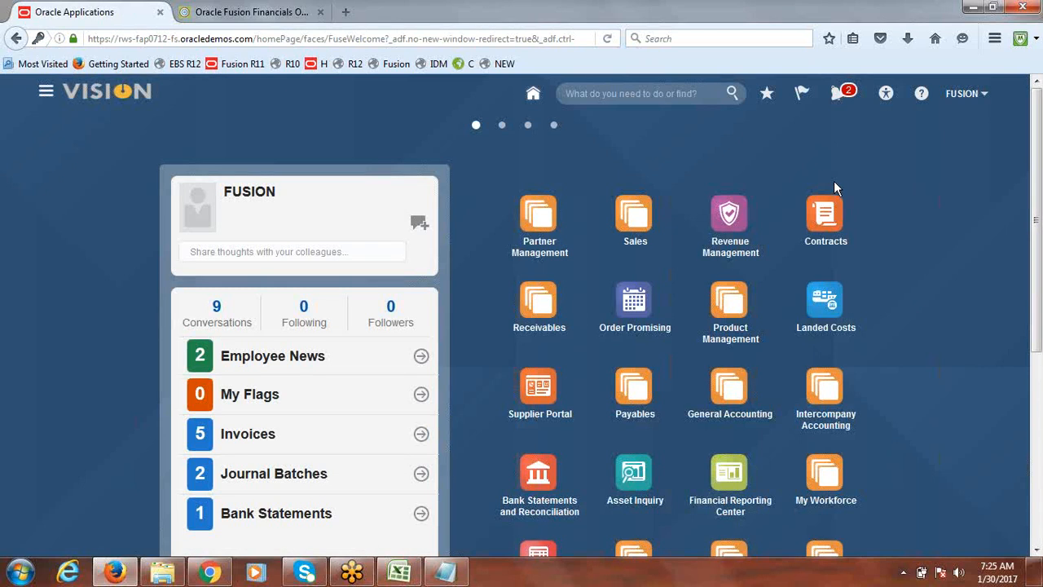
Open Journals from the General Accounting group on the home page
click(964, 96)
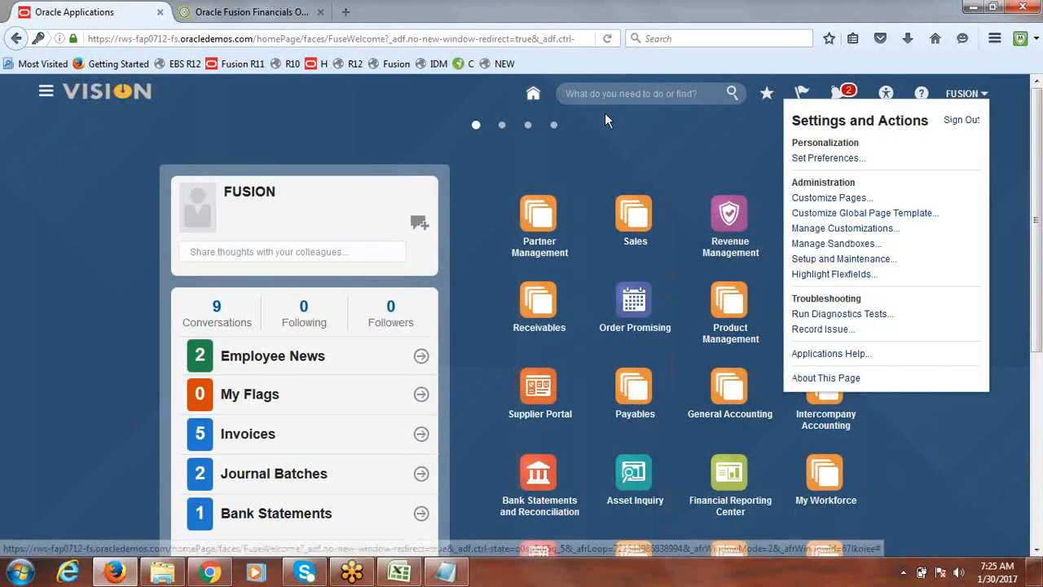
click(629, 150)
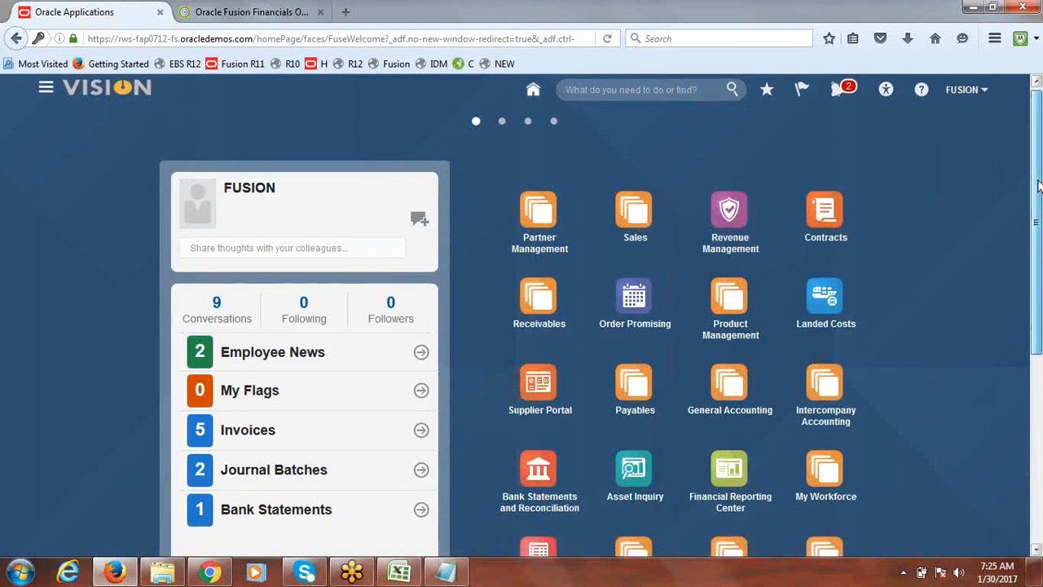
drag(1038, 186, 1040, 239)
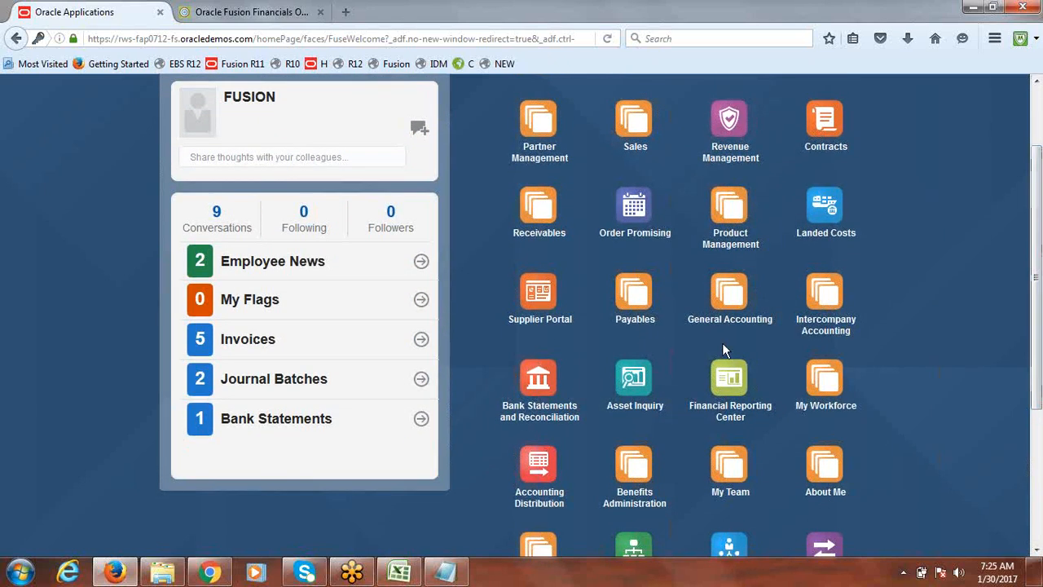
click(727, 298)
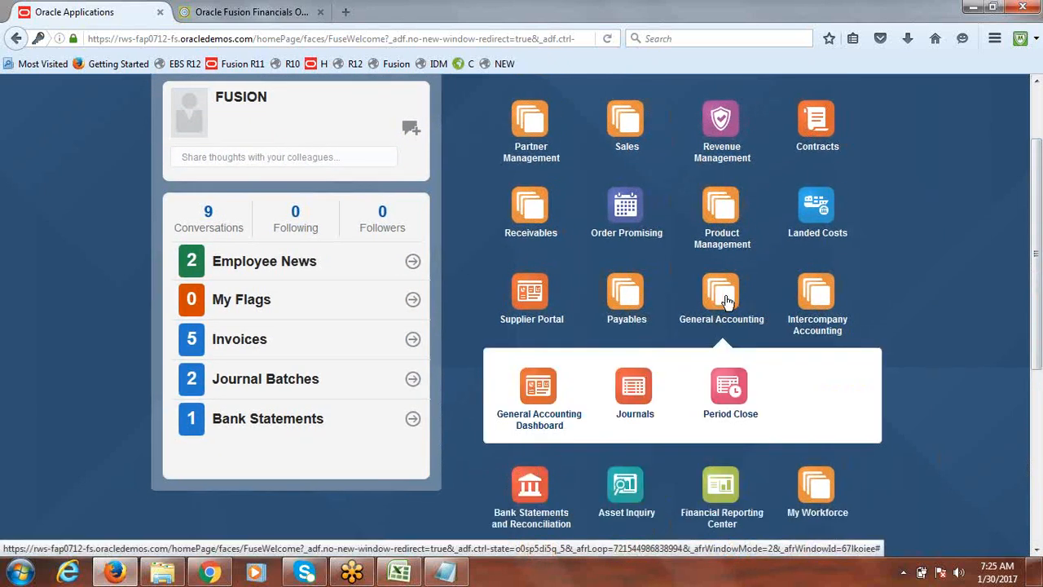
click(633, 395)
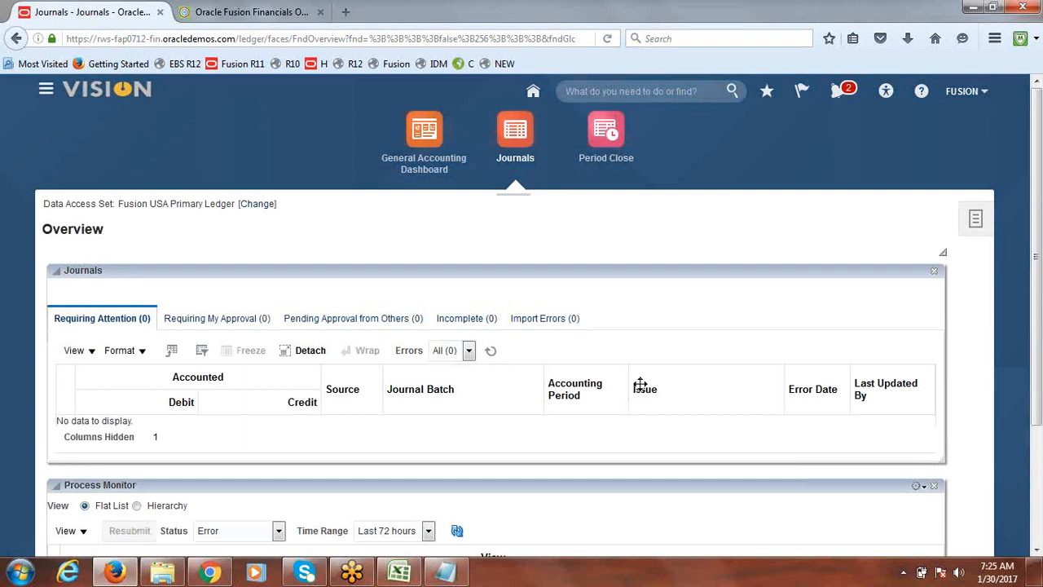
Start a new journal with Create Journal and set its category to Accrual
click(975, 221)
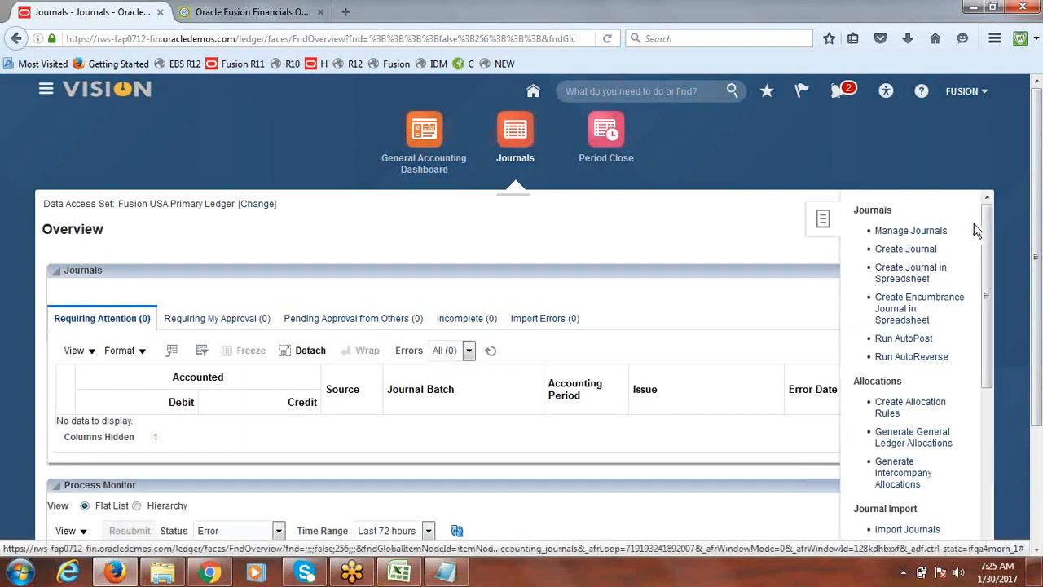
click(902, 252)
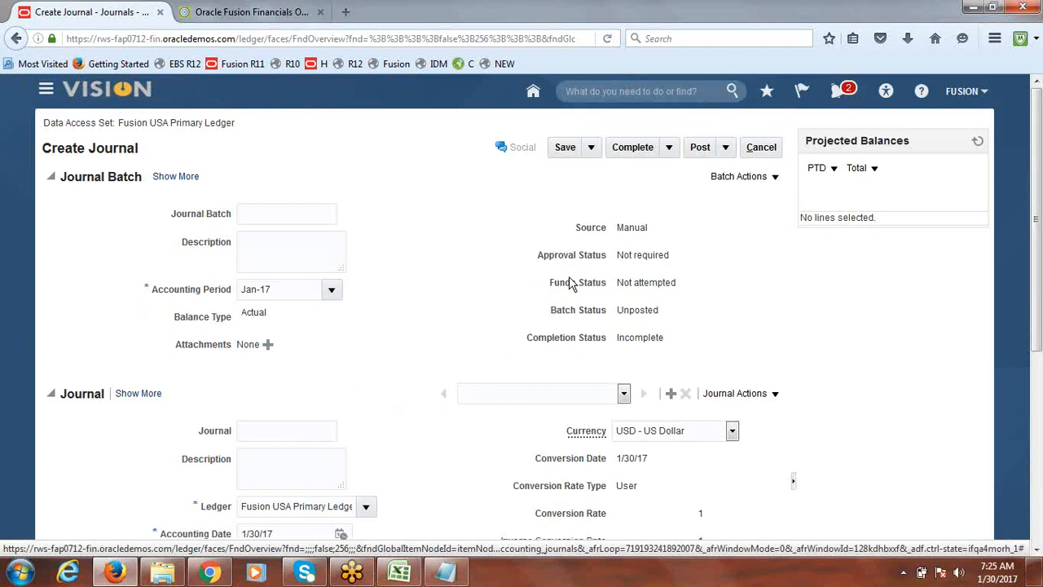
drag(1039, 206, 1040, 265)
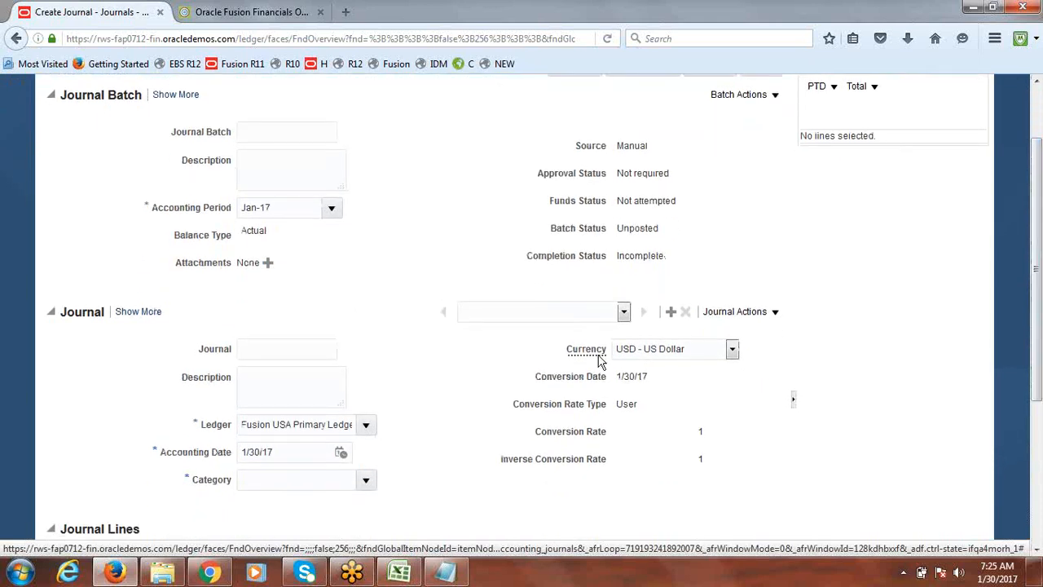
click(365, 479)
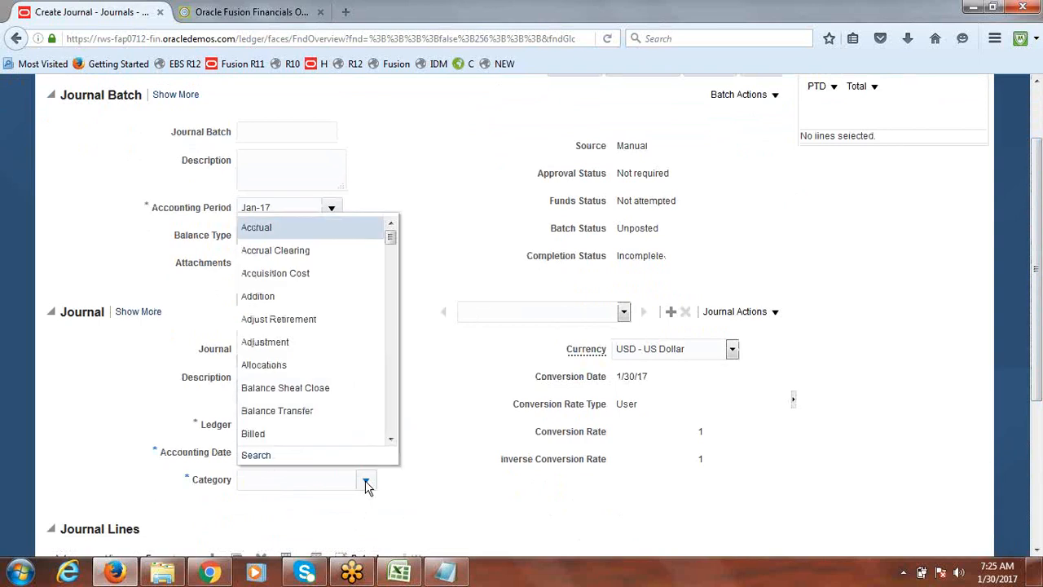
click(278, 228)
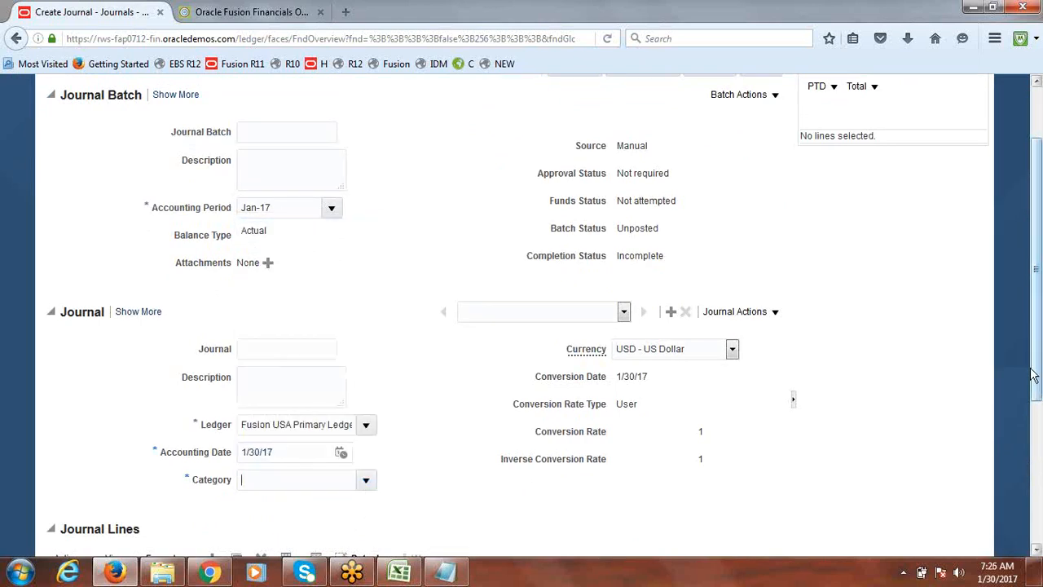
Name both the journal batch and the journal Expense
scroll(1039, 383, up, 2)
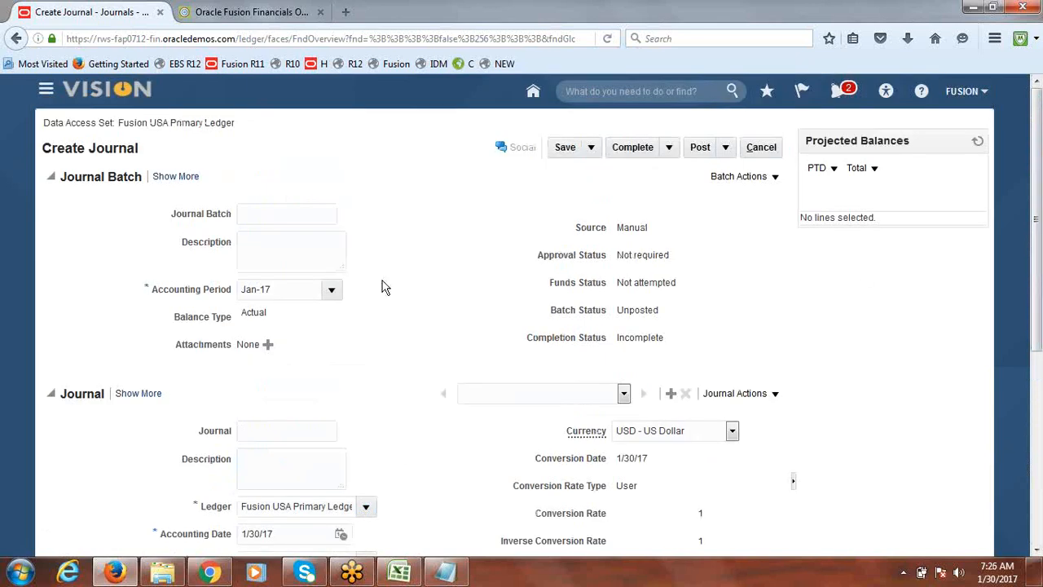
click(271, 214)
text(Expense)
drag(298, 212, 193, 222)
key(ctrl+c)
click(260, 430)
key(ctrl+v)
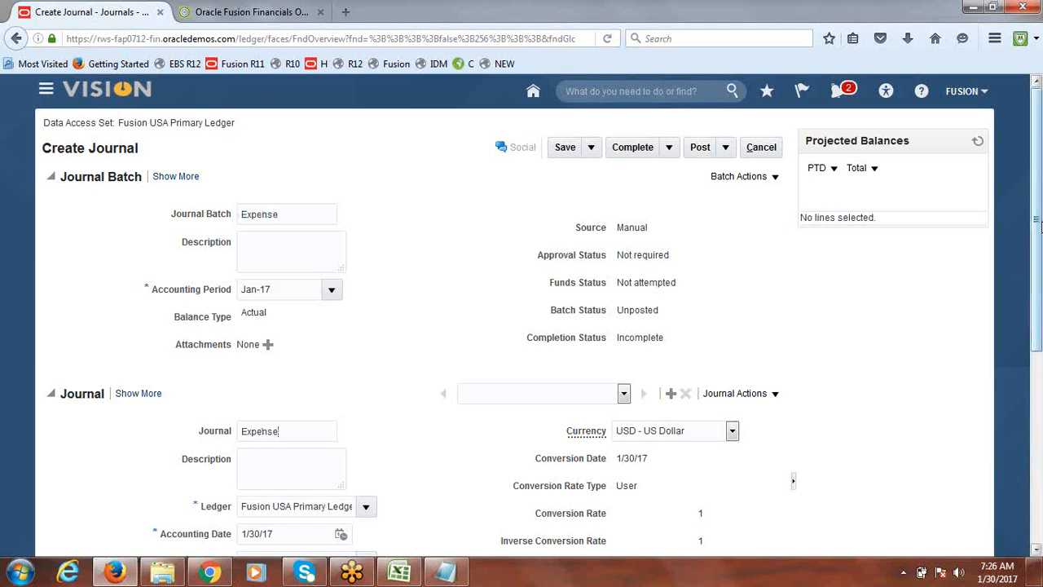
scroll(1038, 316, down, 2)
scroll(1038, 316, down, 5)
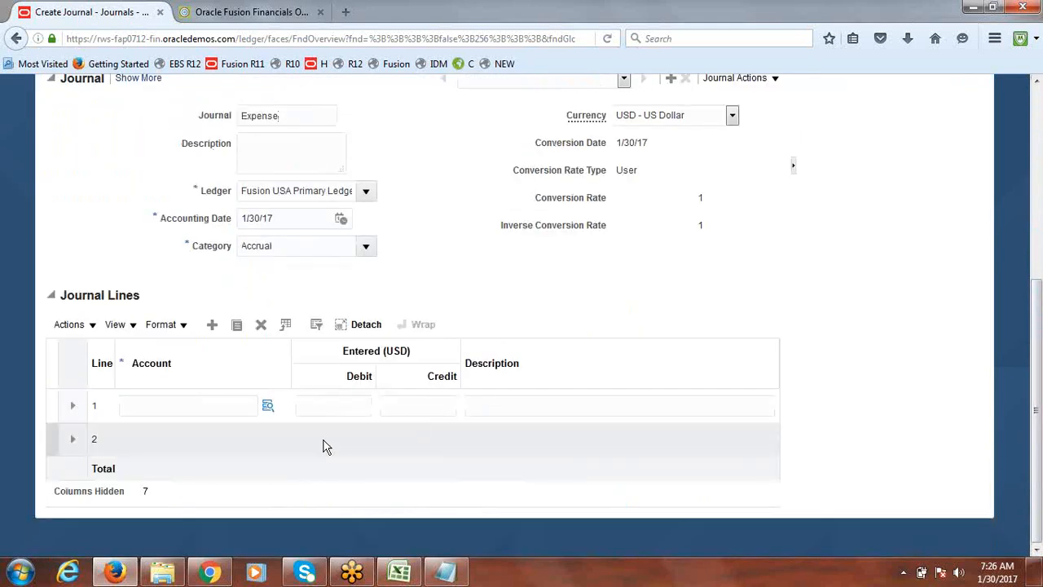
Open the account segments for journal line 1 and choose Company 1000 and Department 3000
click(244, 420)
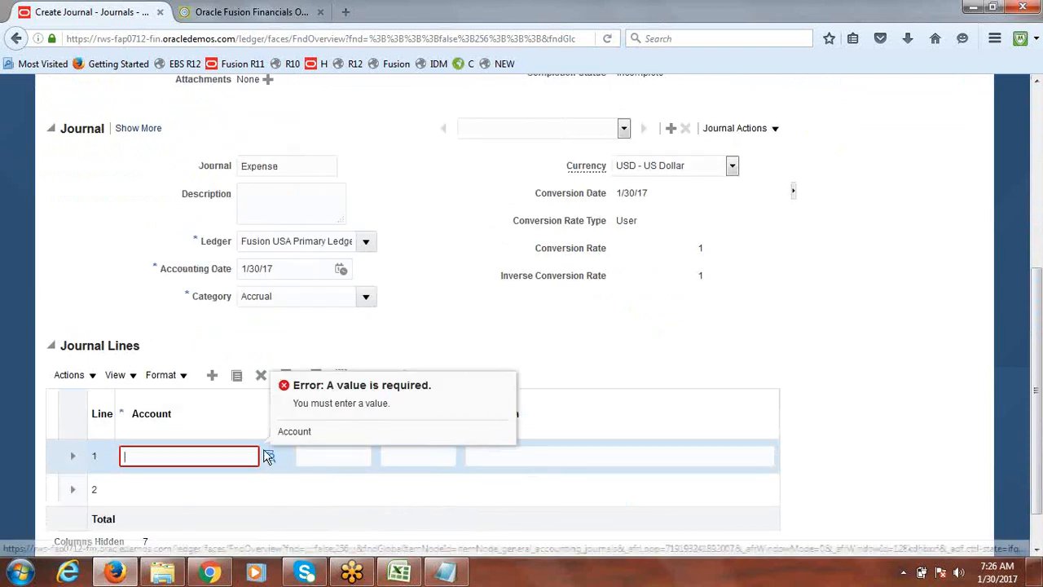
click(268, 458)
click(268, 457)
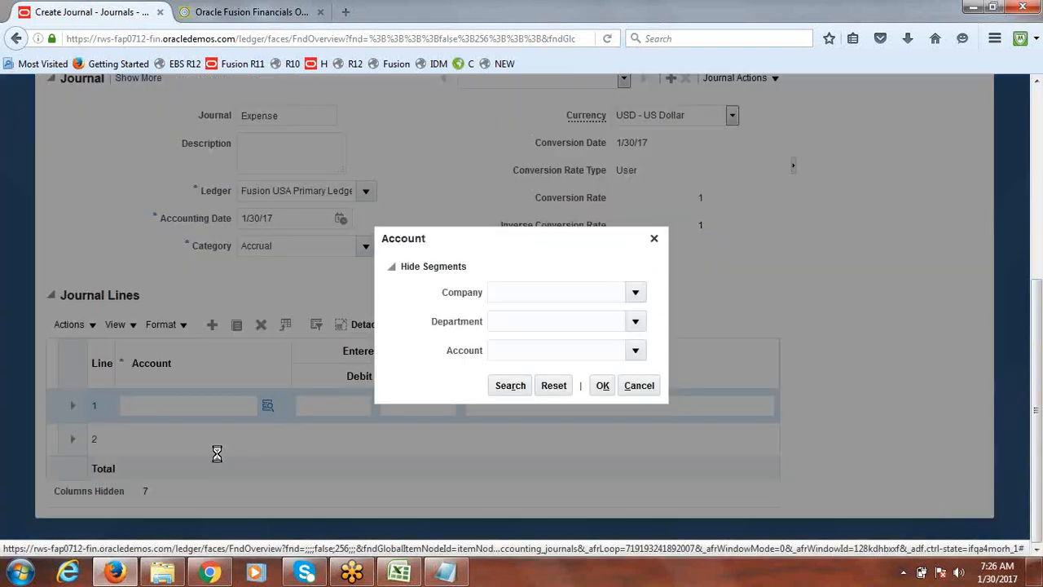
click(636, 300)
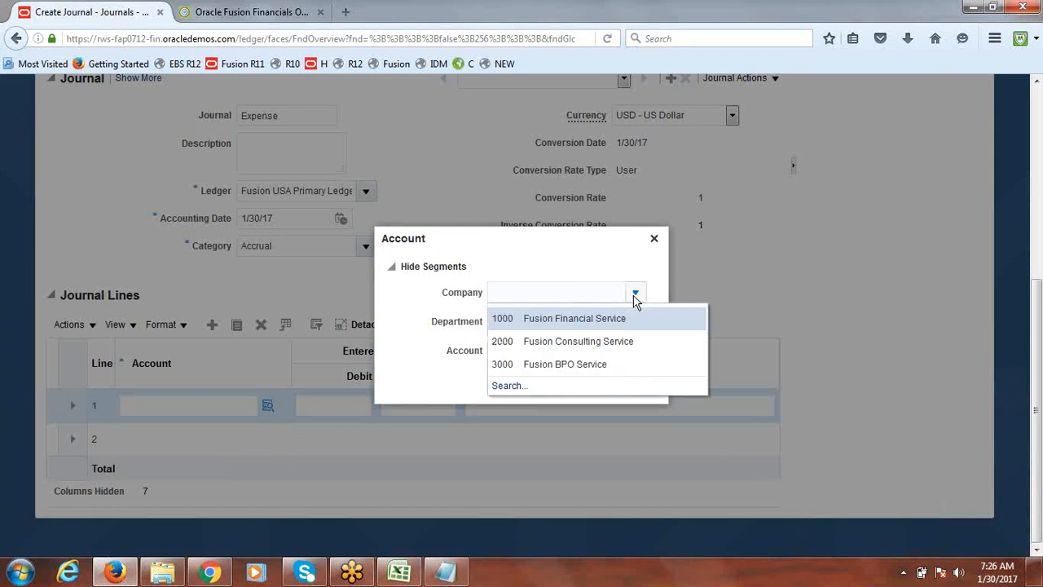
click(572, 320)
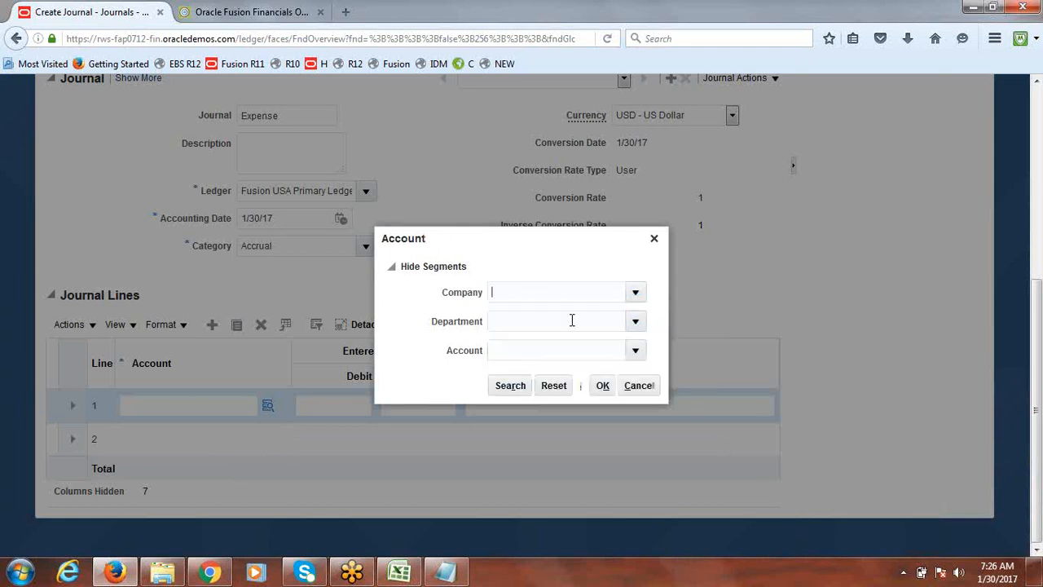
click(636, 323)
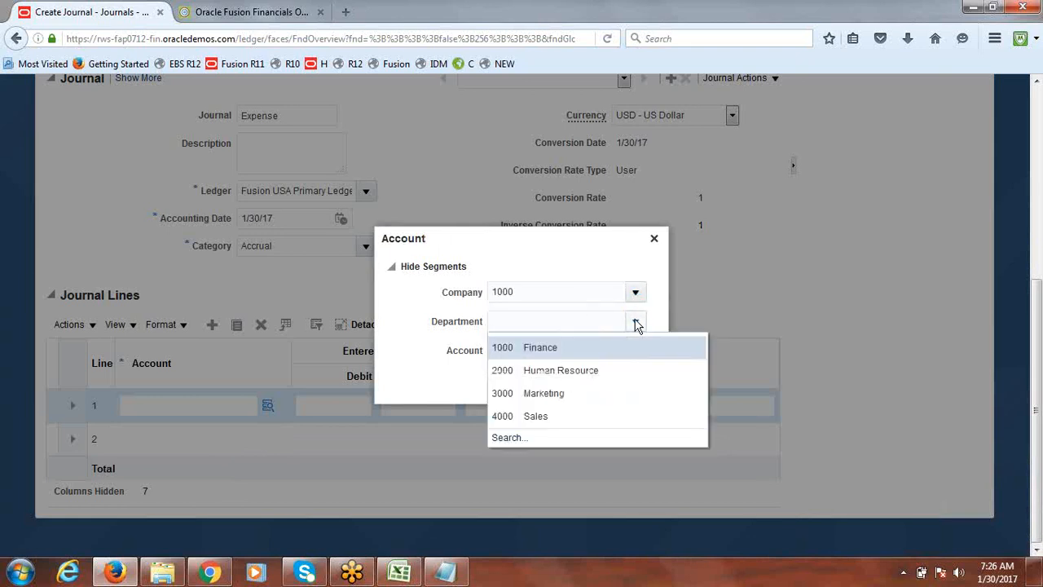
click(544, 395)
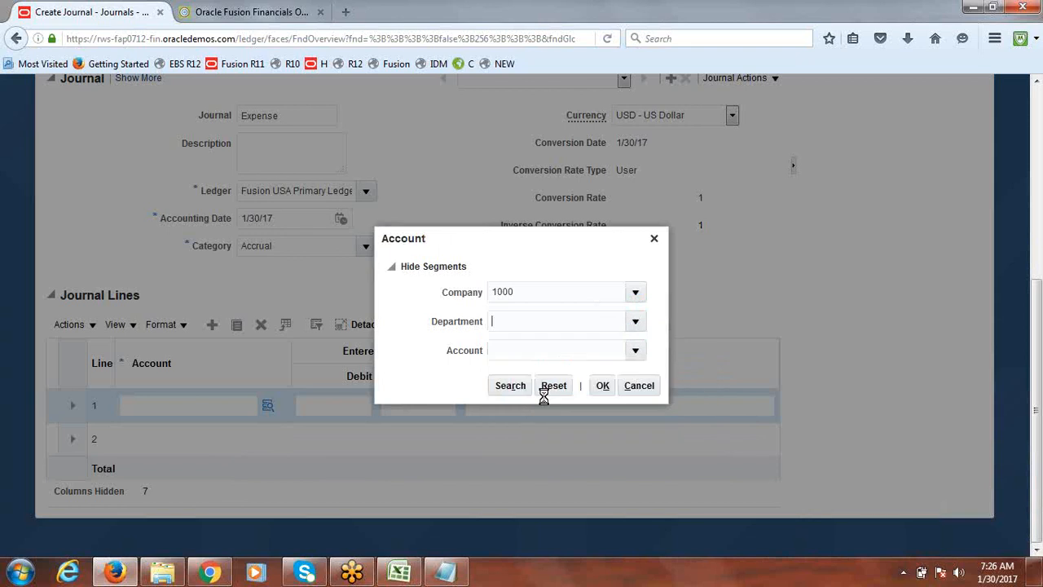
Choose Account 11200 and try to accept the combination 1000.3000.11200
click(637, 351)
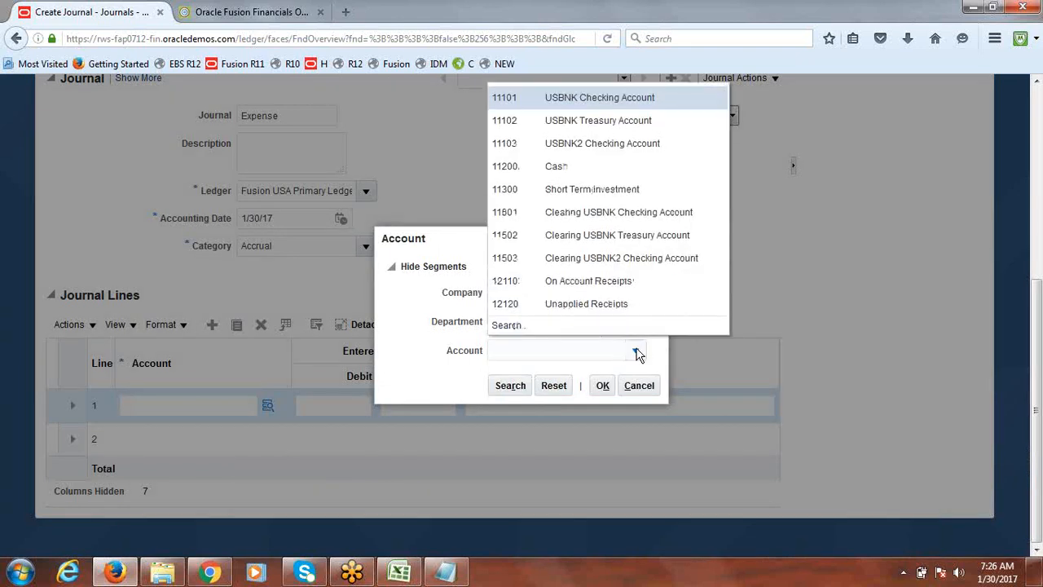
click(640, 167)
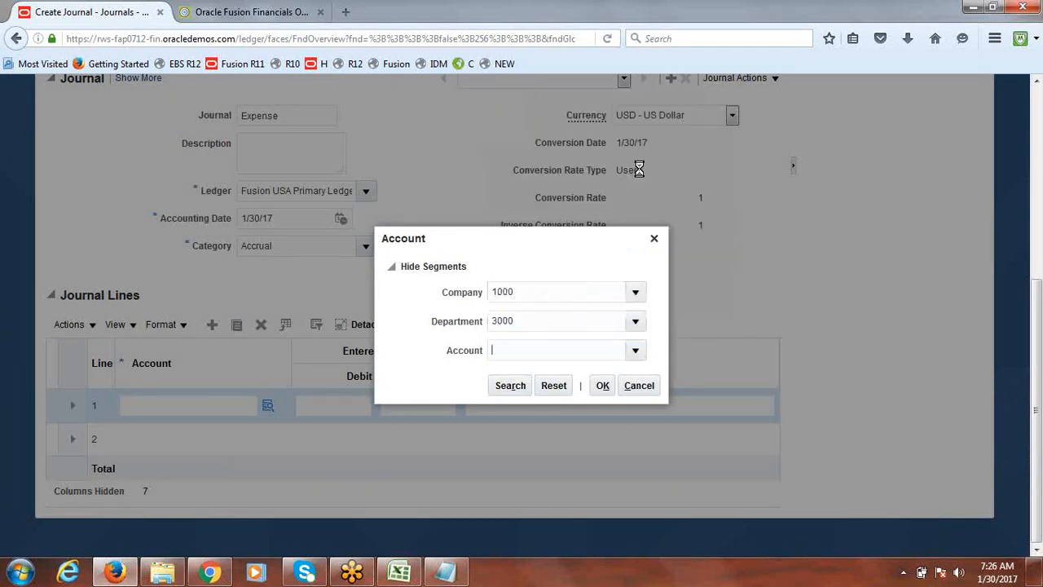
click(603, 388)
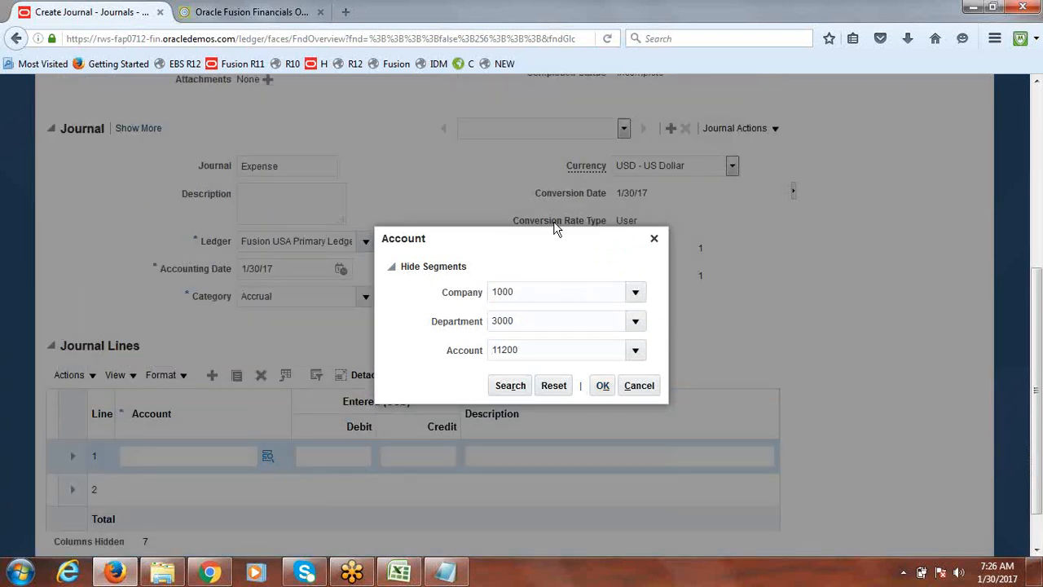
click(603, 386)
click(604, 386)
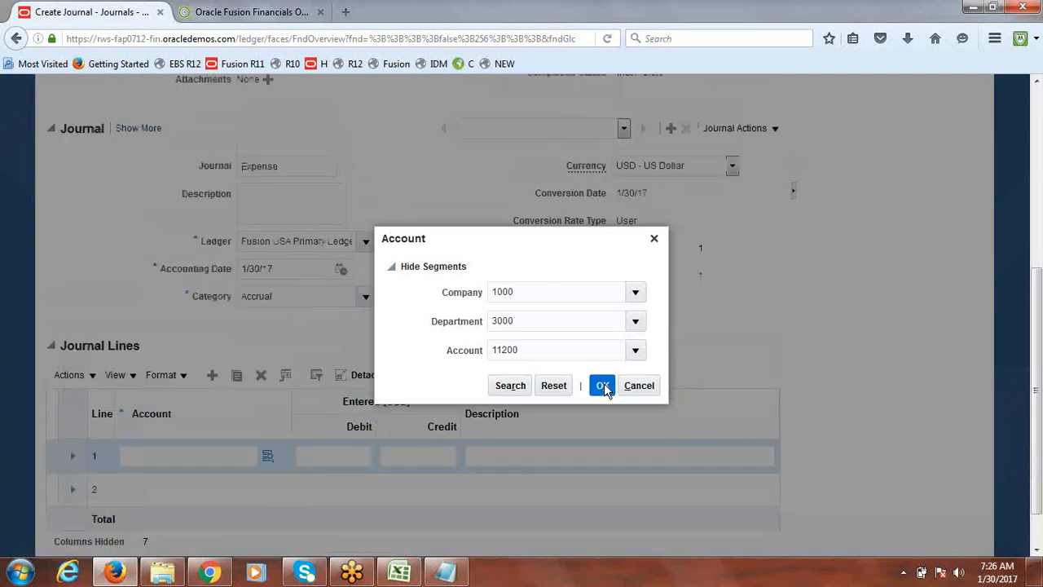
click(602, 385)
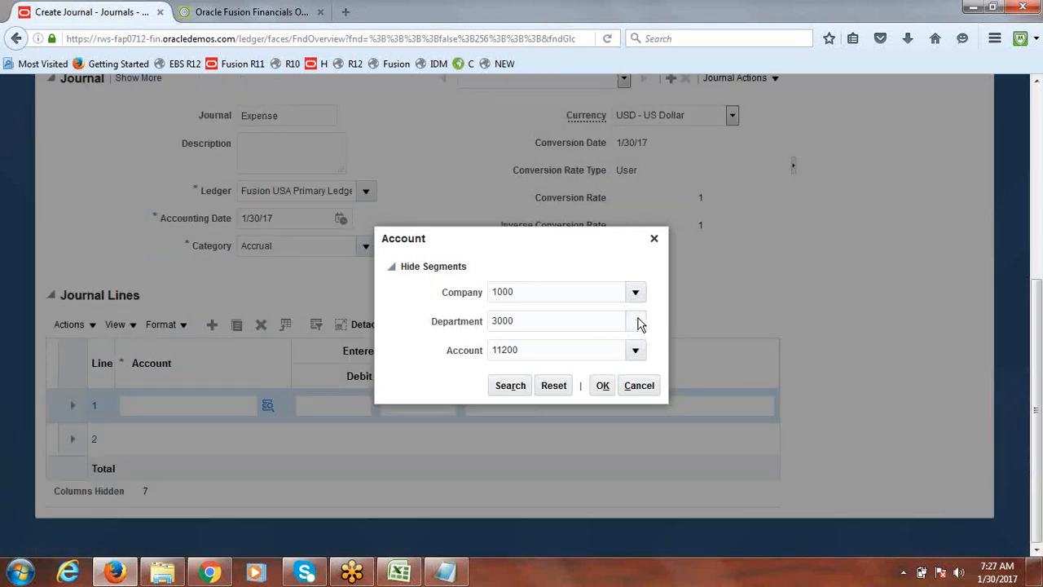
Change the Department segment to 1000 and accept account 1000.1000.11200 for line 1
click(636, 321)
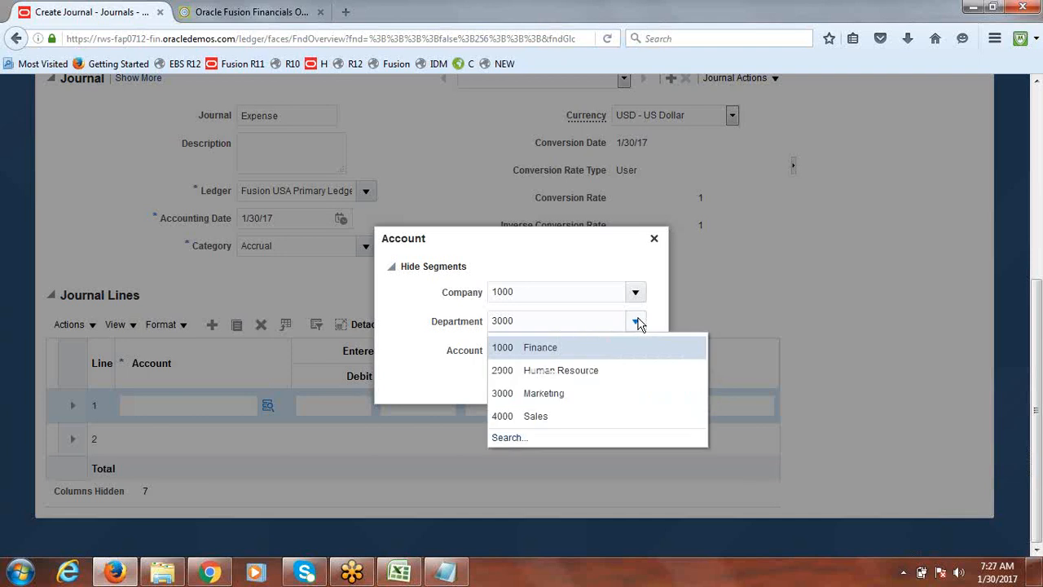
click(552, 349)
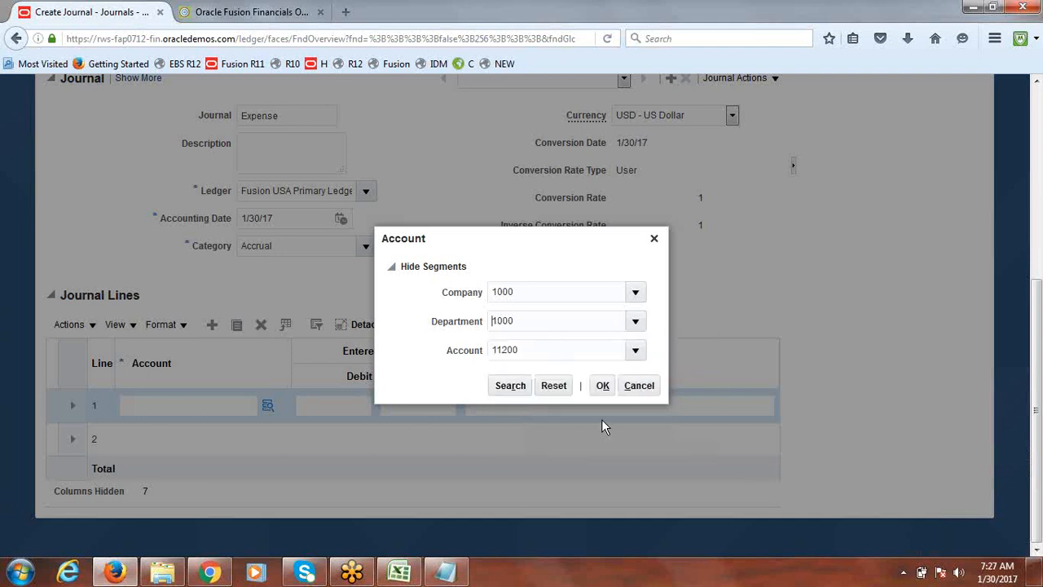
click(602, 387)
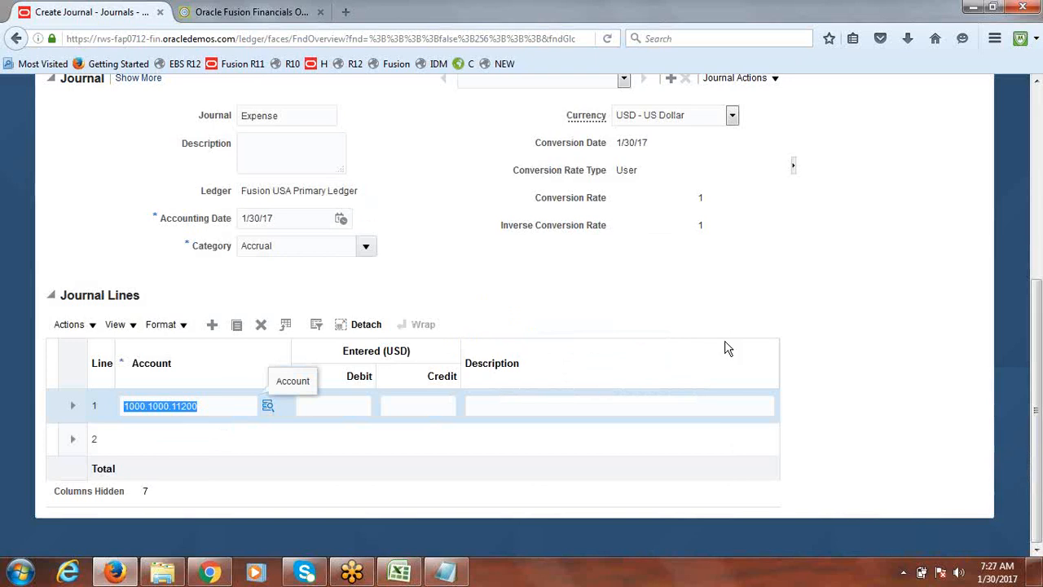
Cancel the journal and open Setup and Maintenance
drag(1038, 330, 1037, 110)
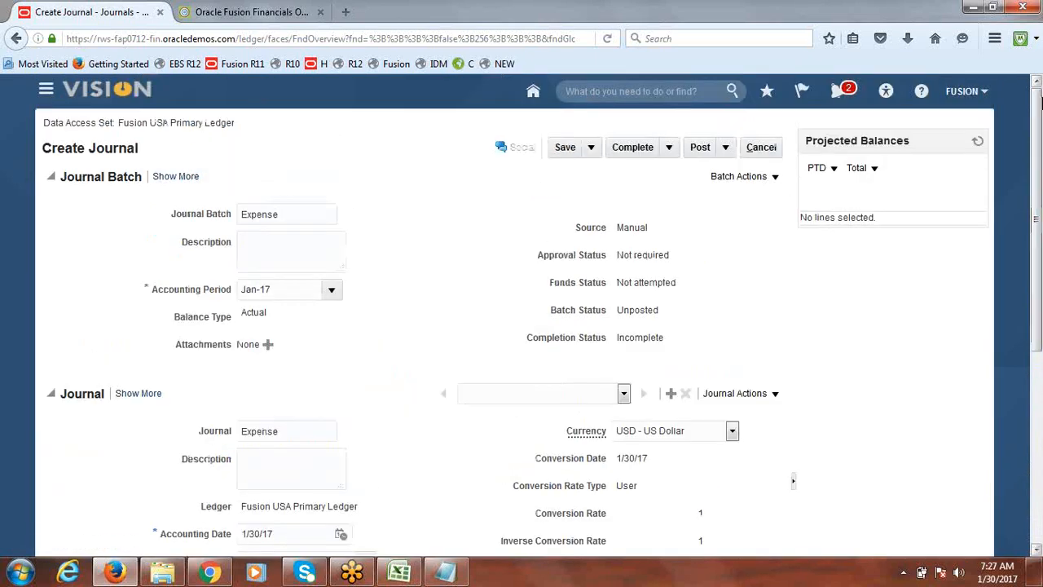
click(763, 149)
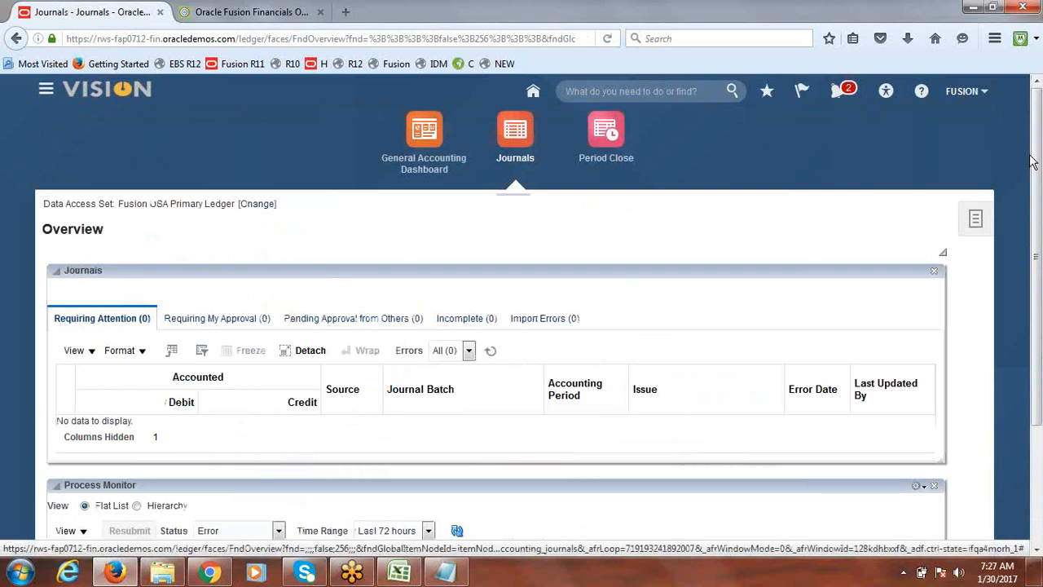
click(960, 96)
click(861, 260)
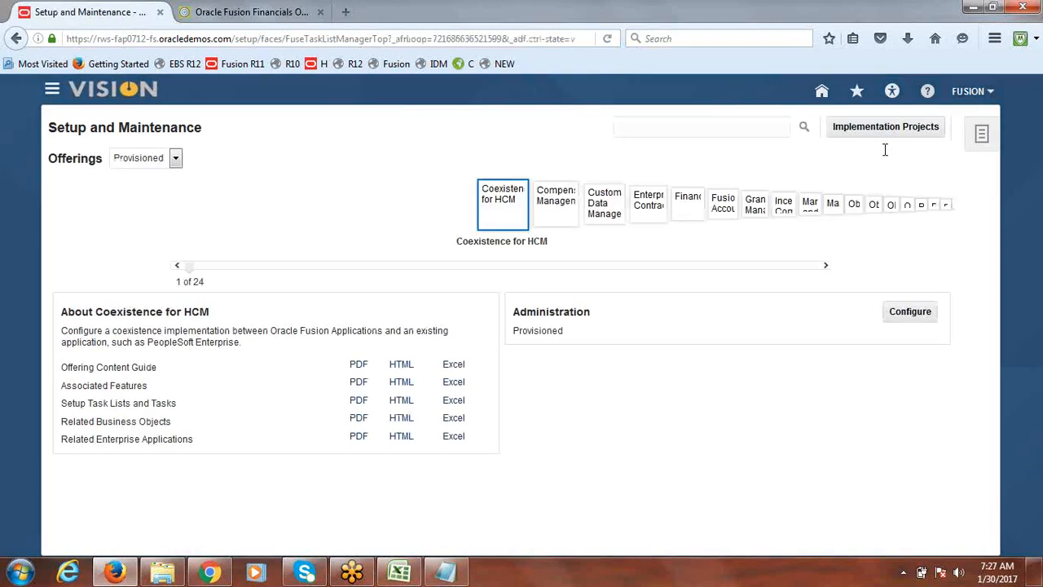
Open the Fusion Implementation Project from the implementation projects overview
click(850, 129)
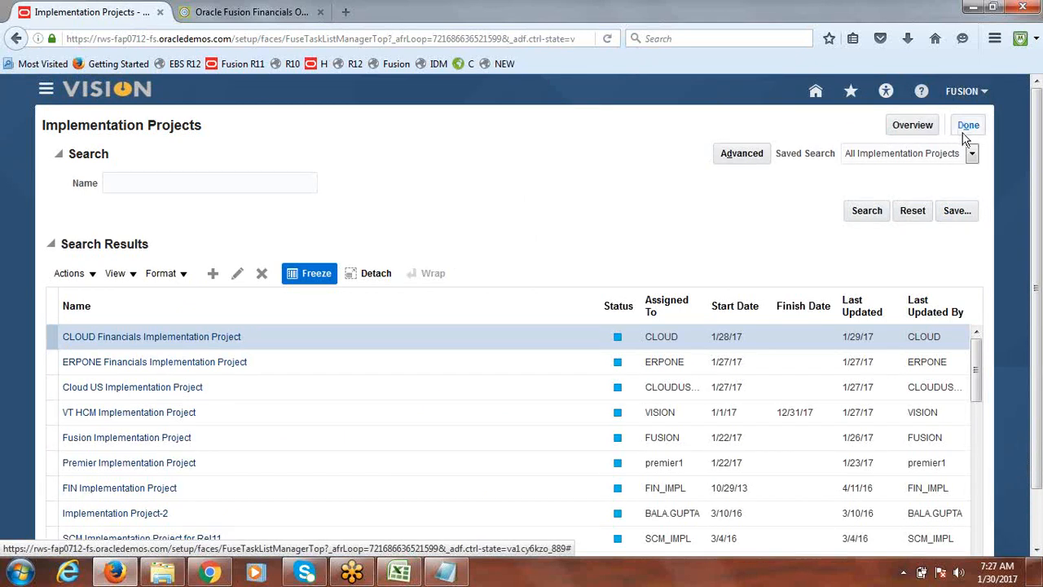
click(900, 123)
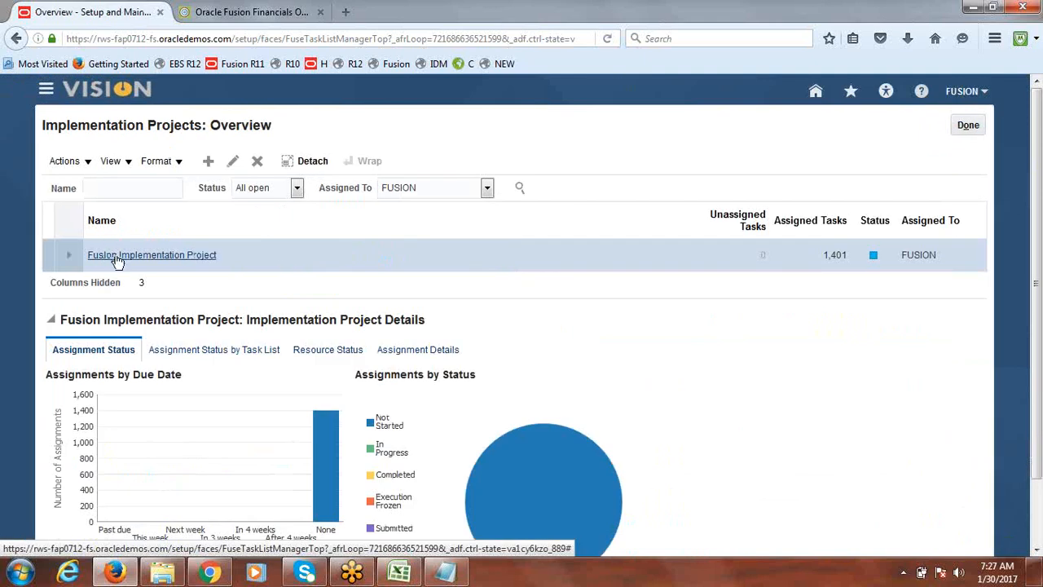
click(116, 256)
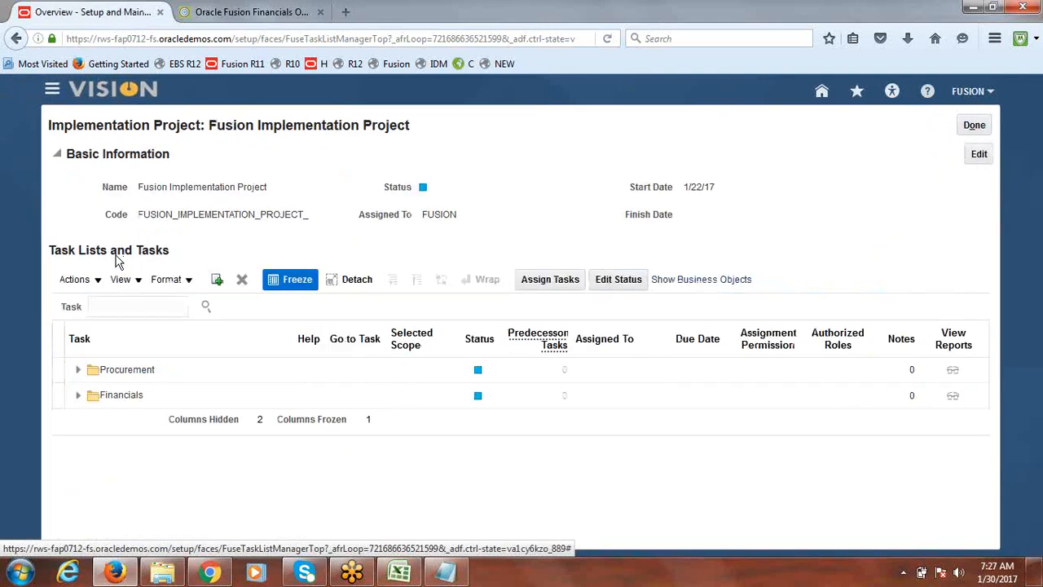
Search the project tasks for Cross-Validation and go to the Financials Manage Cross-Validation Rules task
click(138, 305)
text(Cross)
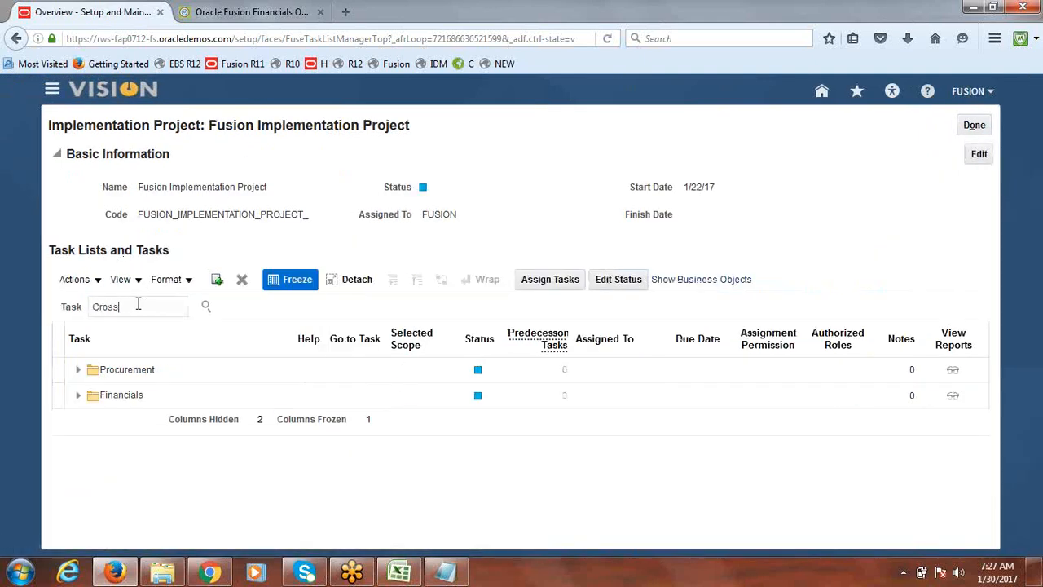
text(-Validation)
key(Return)
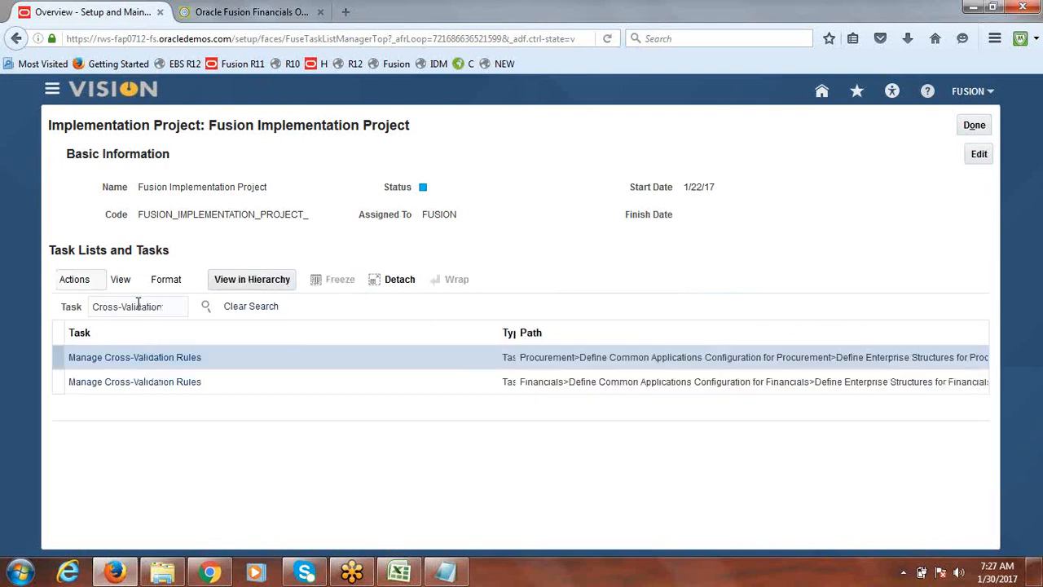
click(125, 389)
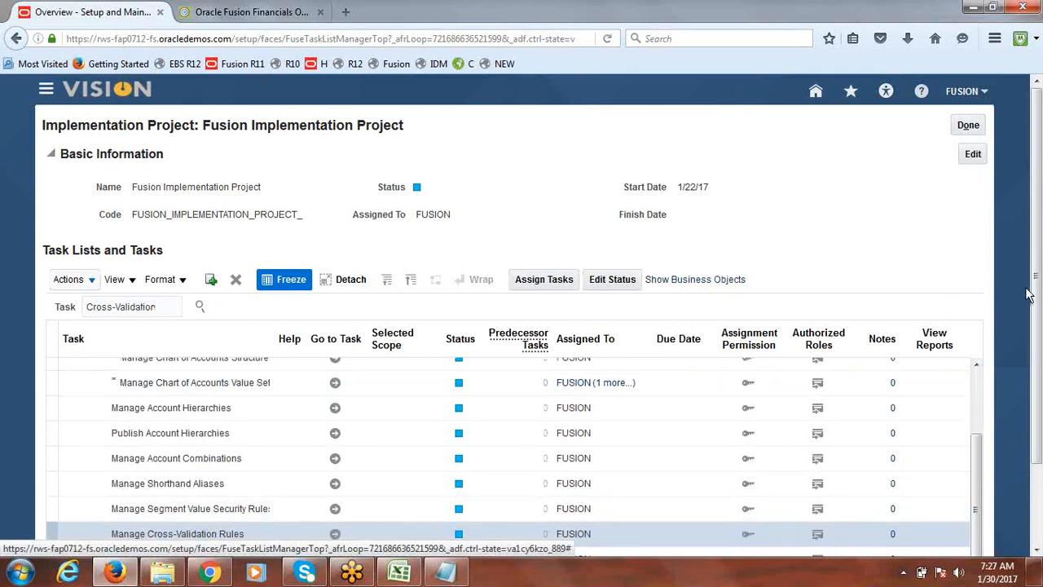
drag(1036, 294, 1036, 381)
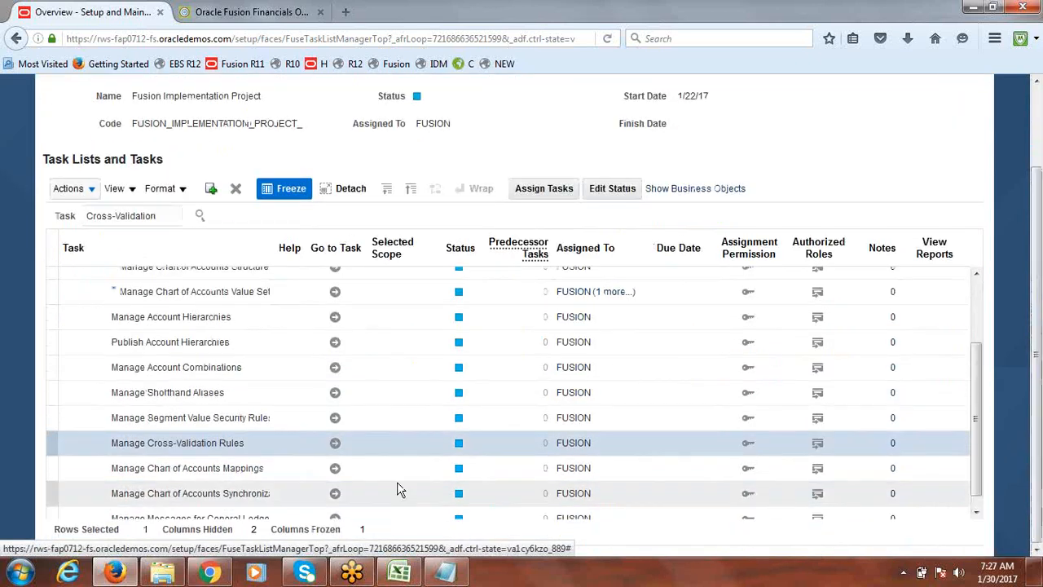
click(334, 444)
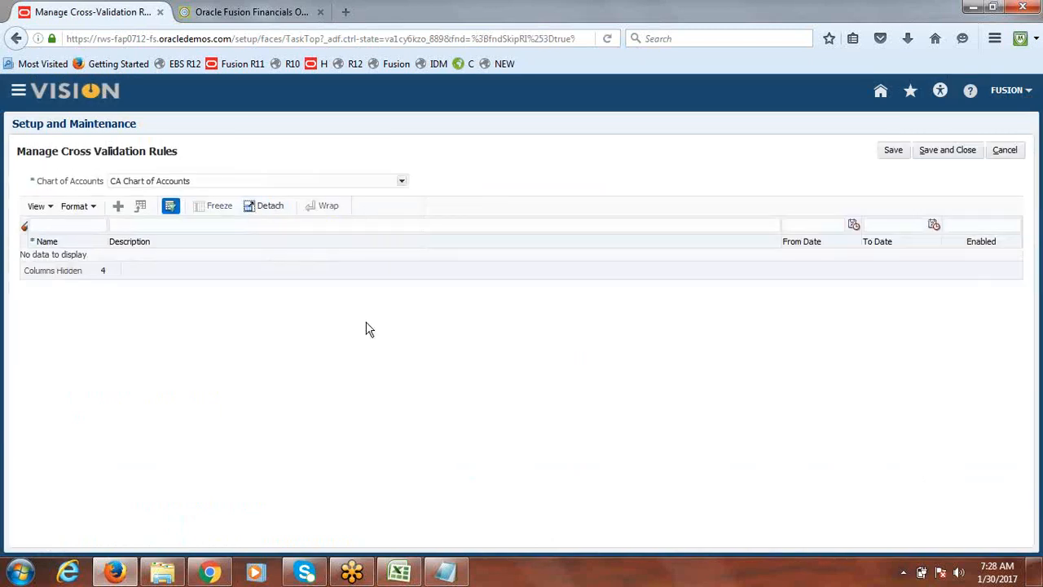
Review rule CVR1 under the Fusion Accounting Flexfield Instance chart of accounts and save and close the page
click(401, 180)
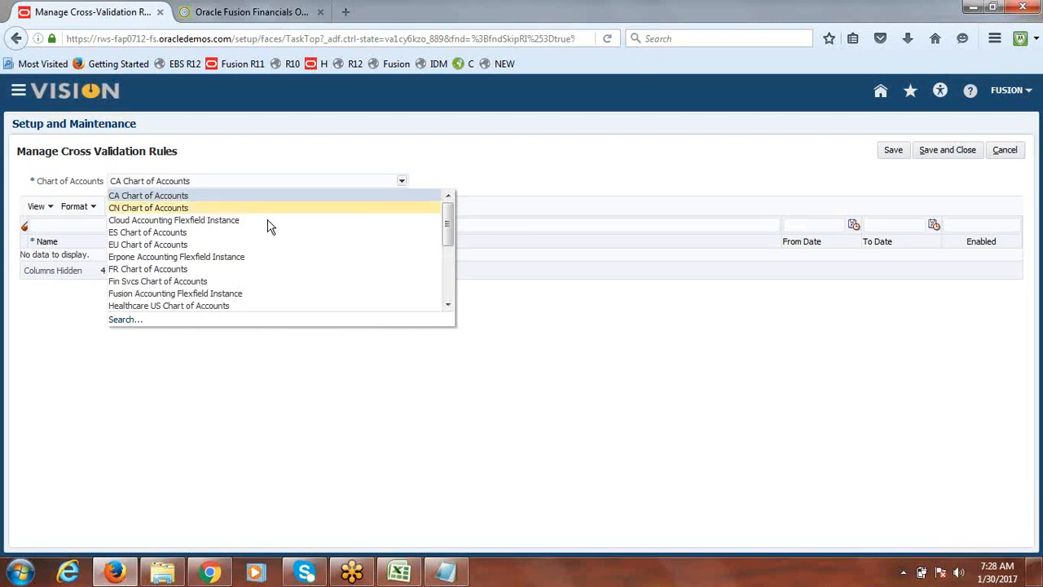
click(241, 295)
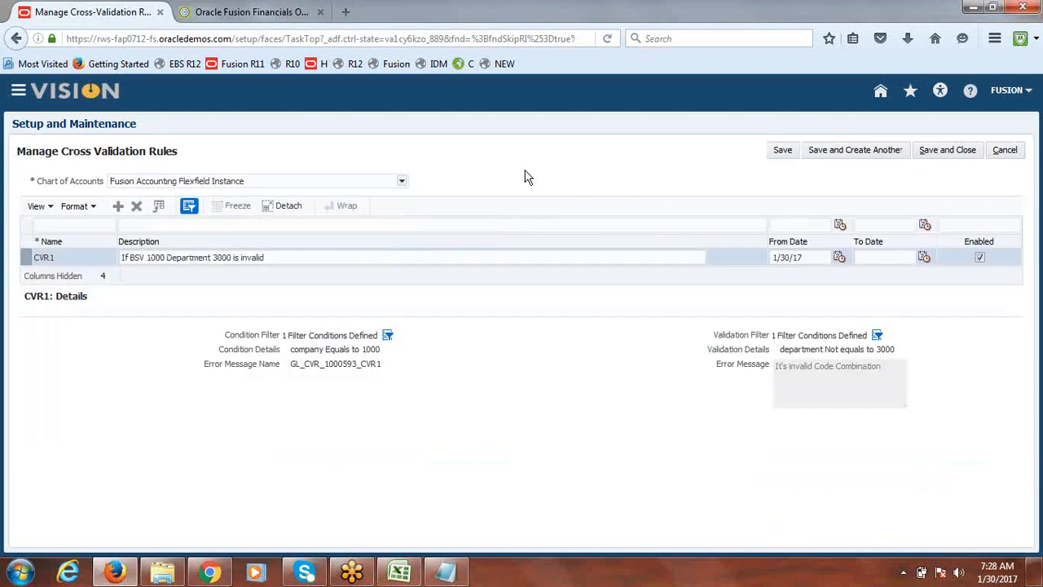
click(981, 257)
click(981, 257)
click(947, 152)
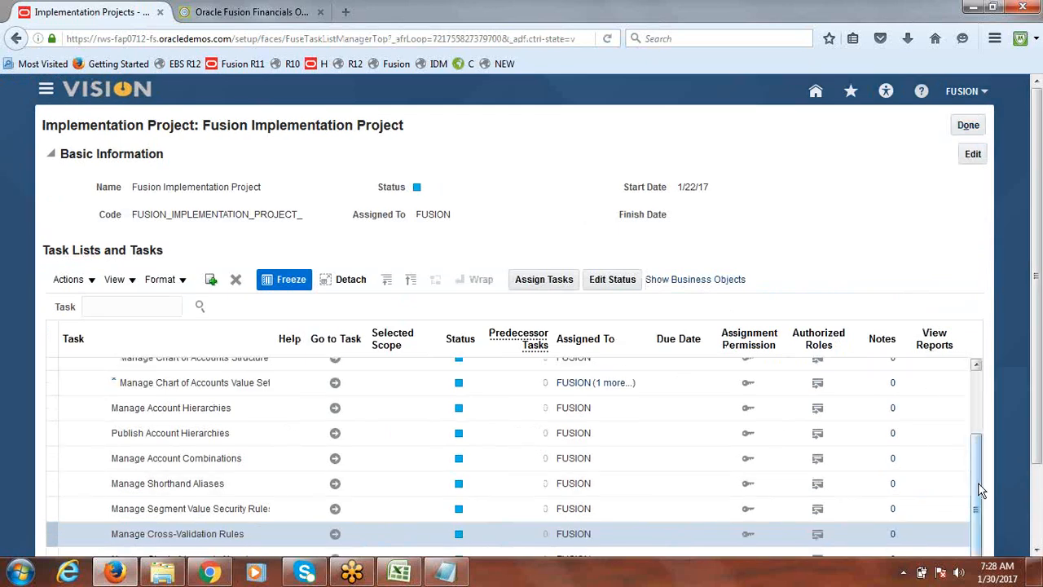
Go to the Manage Chart of Accounts Structure task in the Define Chart of Accounts list
drag(980, 479, 981, 416)
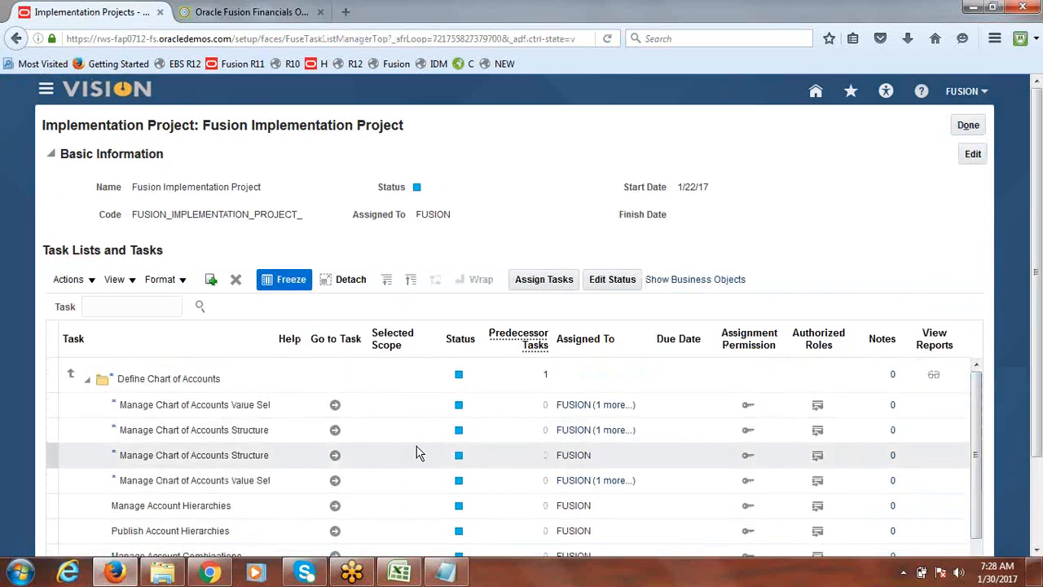
click(335, 431)
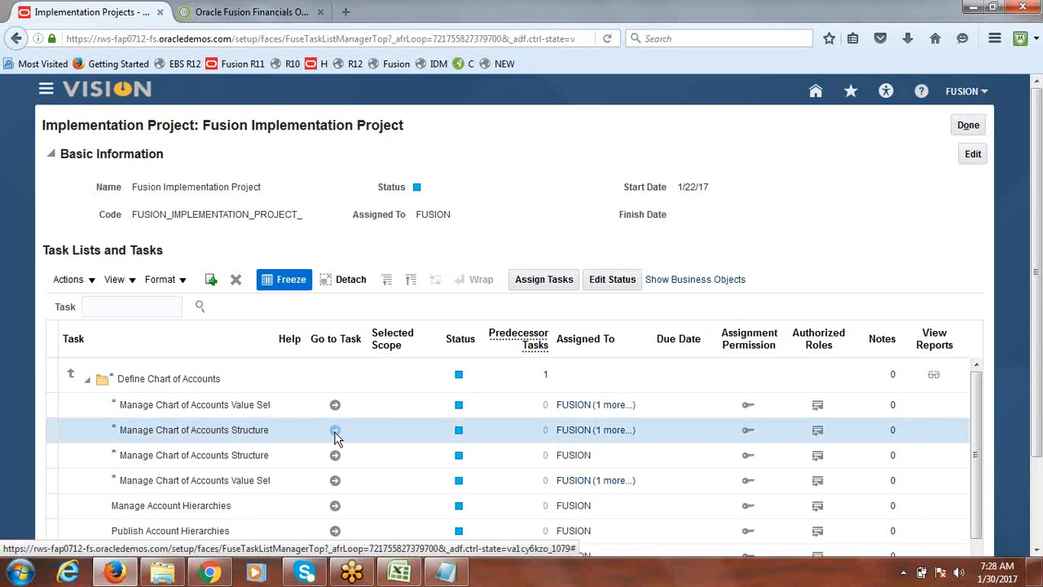
click(335, 432)
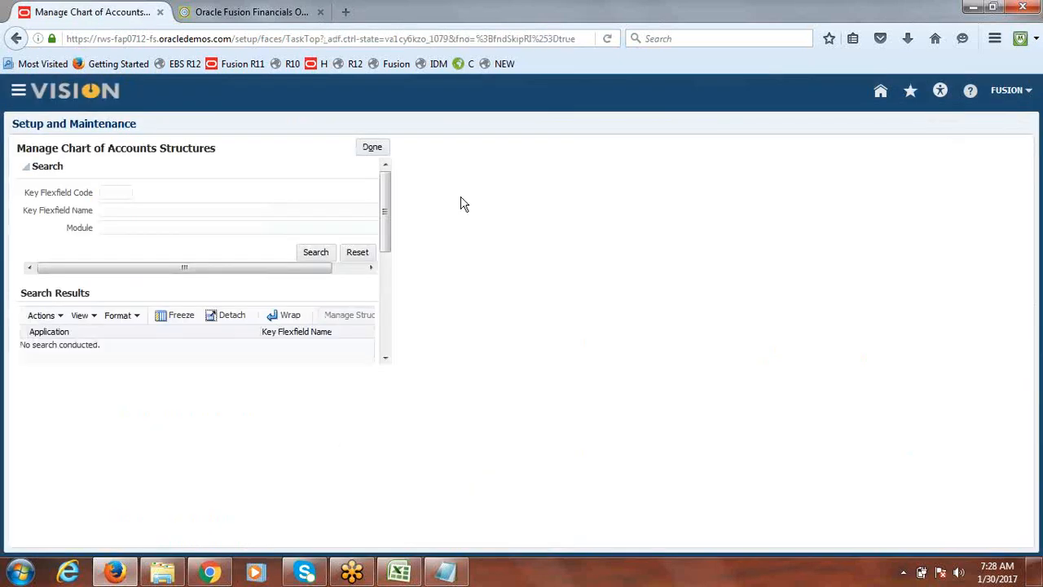
Search for key flexfields named Acc, deploy the Accounting Flexfield, and expand its metadata validation details
click(222, 218)
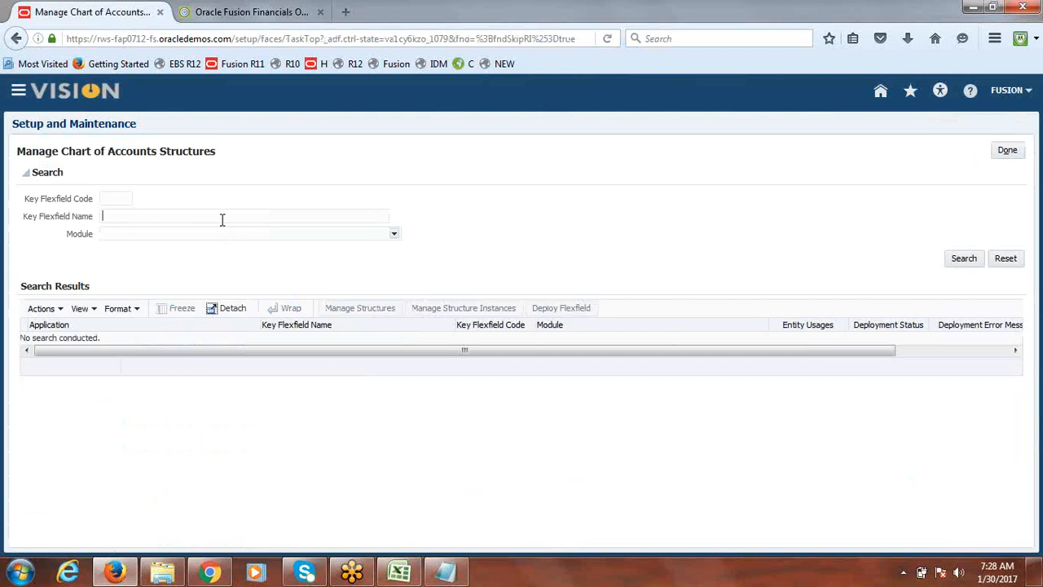
text(Acc)
click(965, 260)
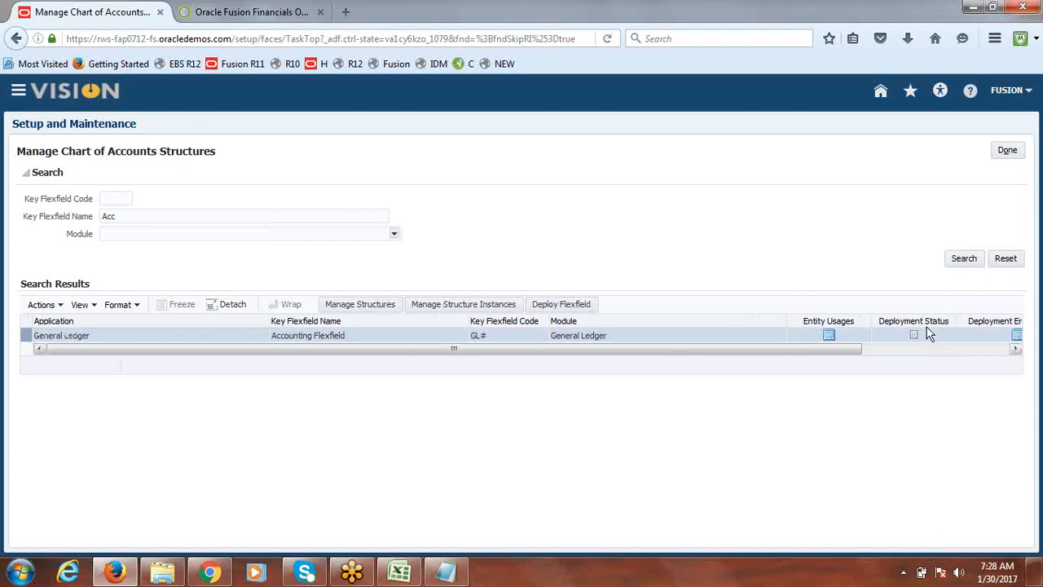
click(574, 304)
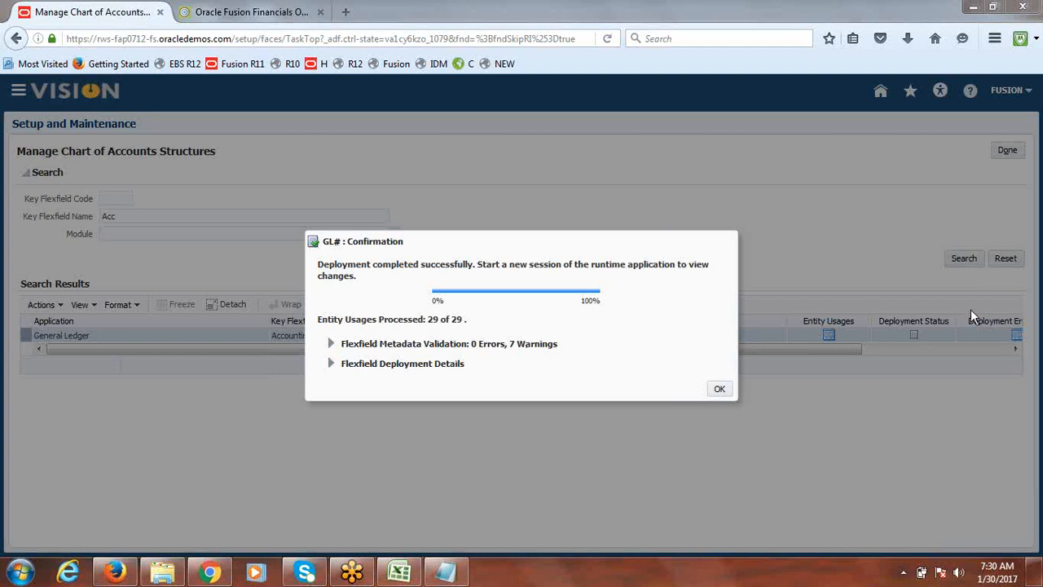
click(332, 346)
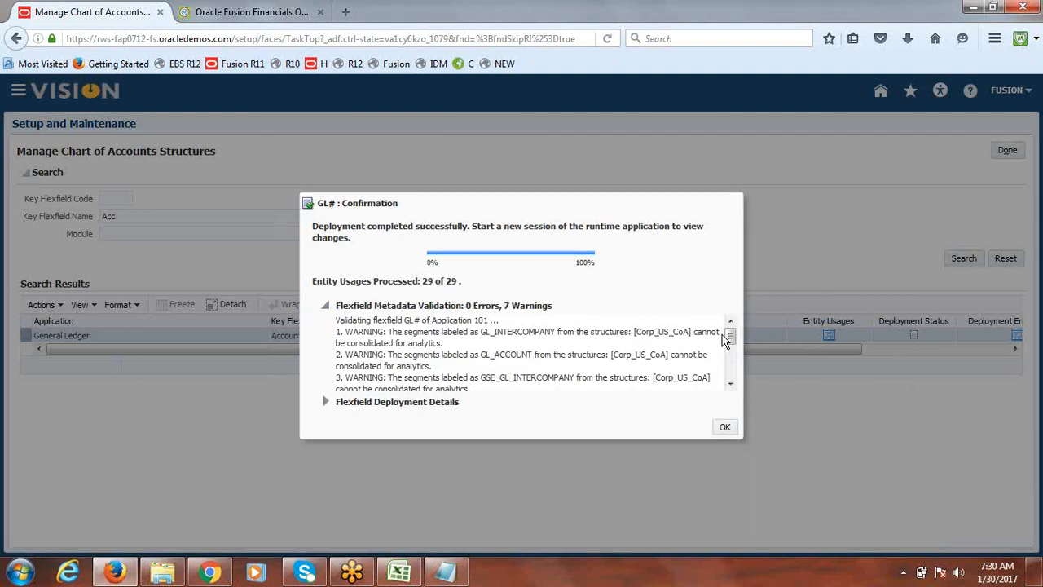
Read through the flexfield metadata validation warnings and close the deployment confirmation
drag(729, 335, 732, 342)
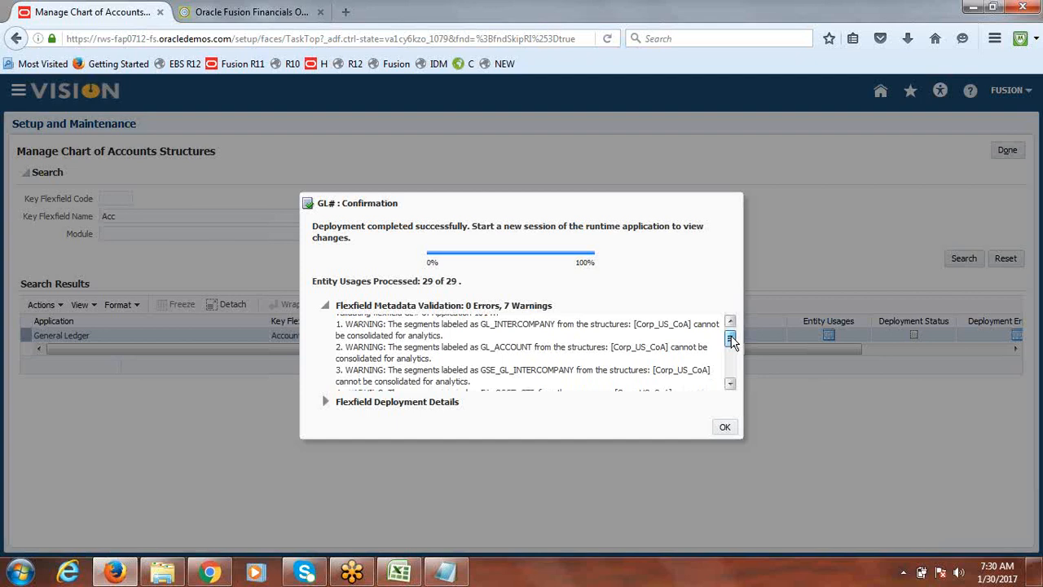
scroll(731, 340, up, 1)
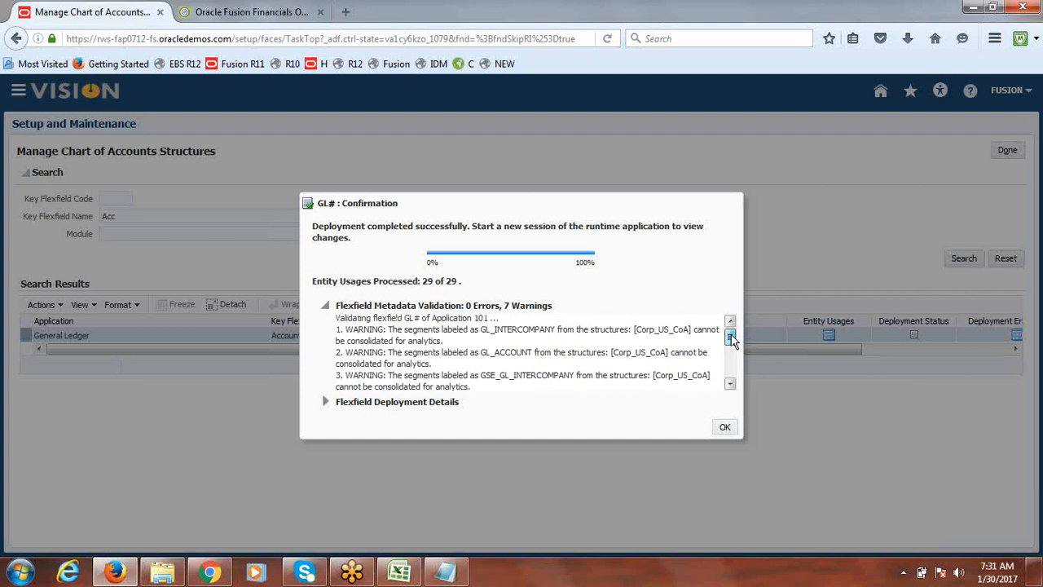
drag(731, 335, 731, 347)
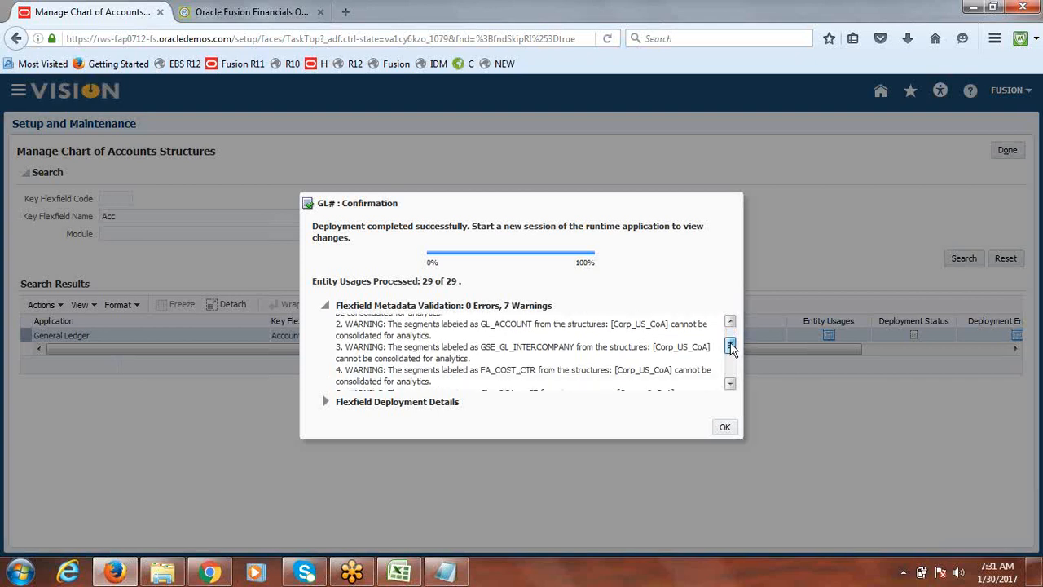
drag(731, 348, 731, 347)
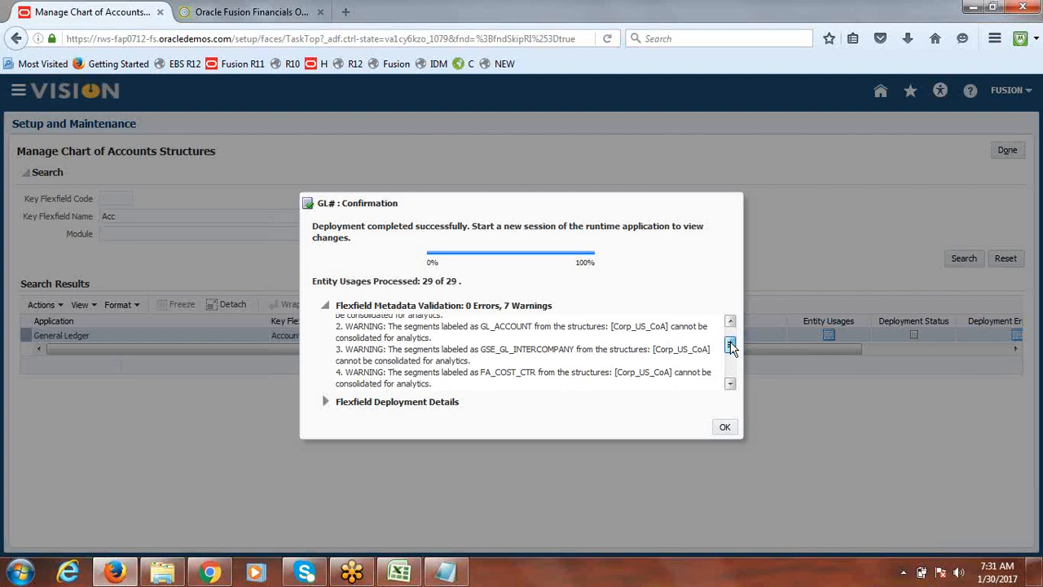
mouse_move(731, 346)
mouse_down()
mouse_move(731, 371)
mouse_move(731, 337)
mouse_up()
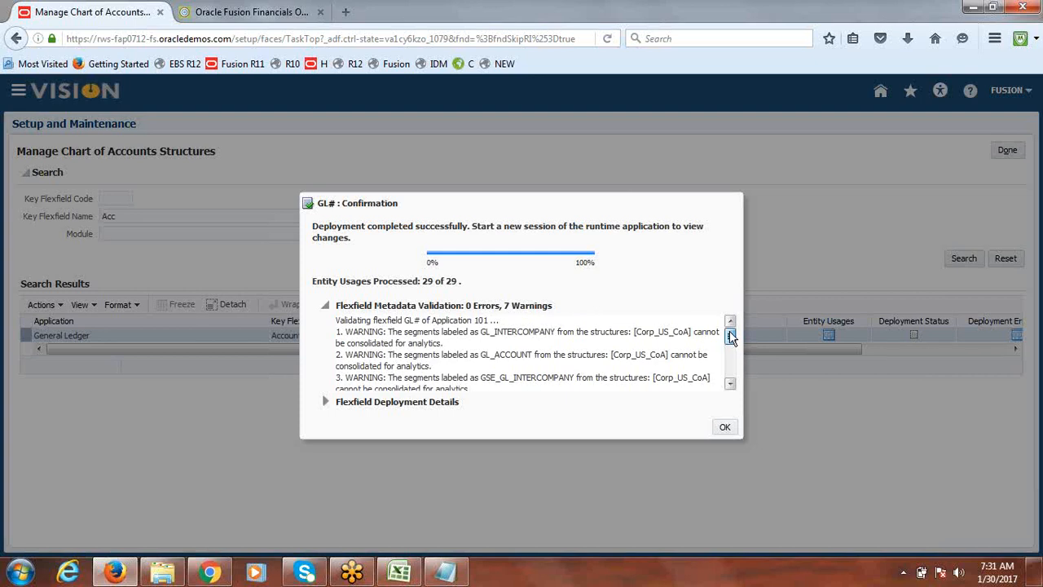
mouse_move(731, 338)
mouse_down()
mouse_move(731, 371)
mouse_move(731, 339)
mouse_up()
drag(731, 334, 732, 376)
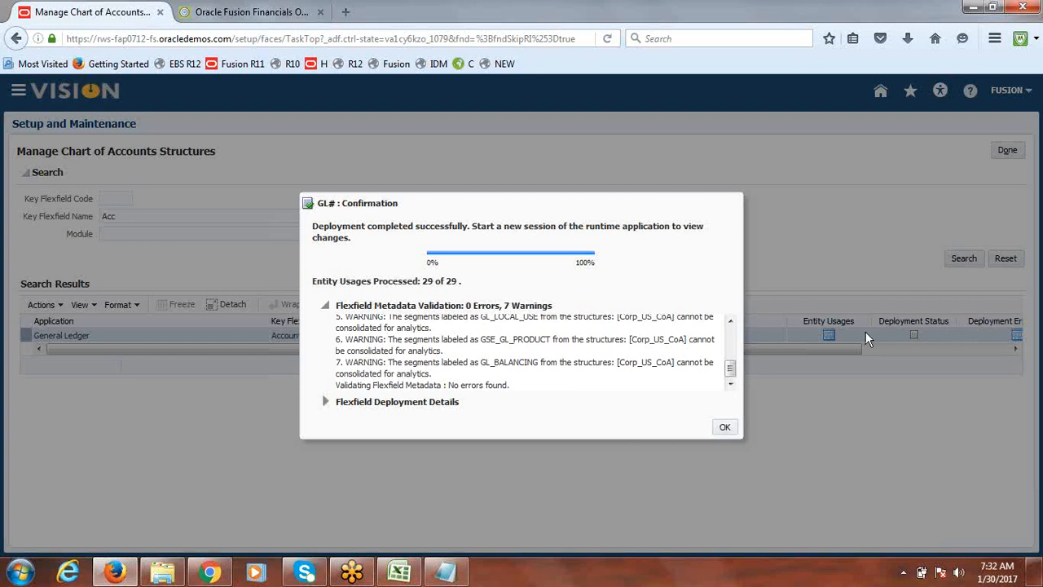
mouse_move(732, 368)
mouse_down()
mouse_move(731, 341)
mouse_move(732, 387)
mouse_up()
click(724, 427)
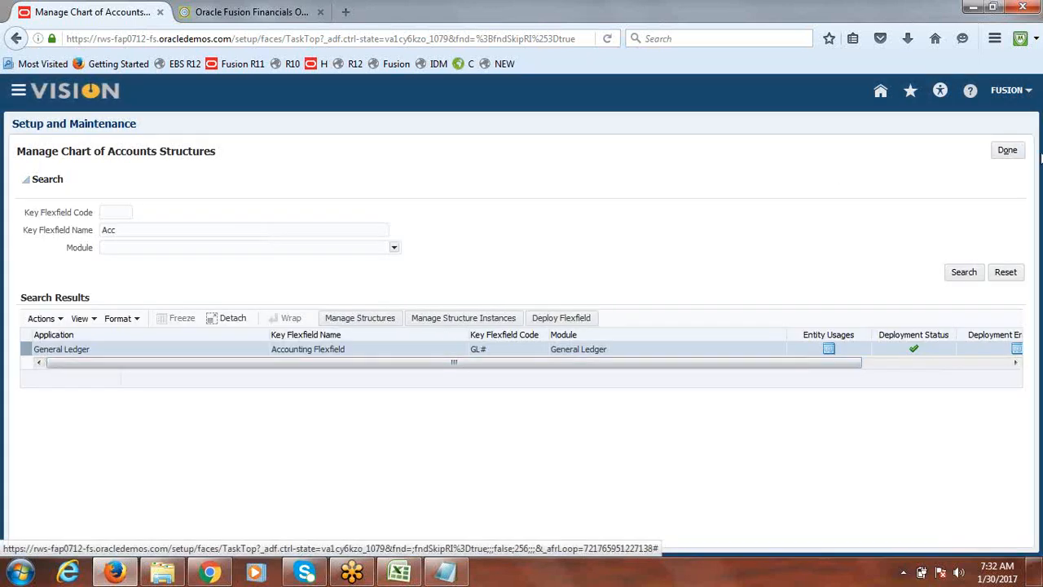
Leave the chart of accounts setup and open Create Journal from the Journals work area
click(1007, 152)
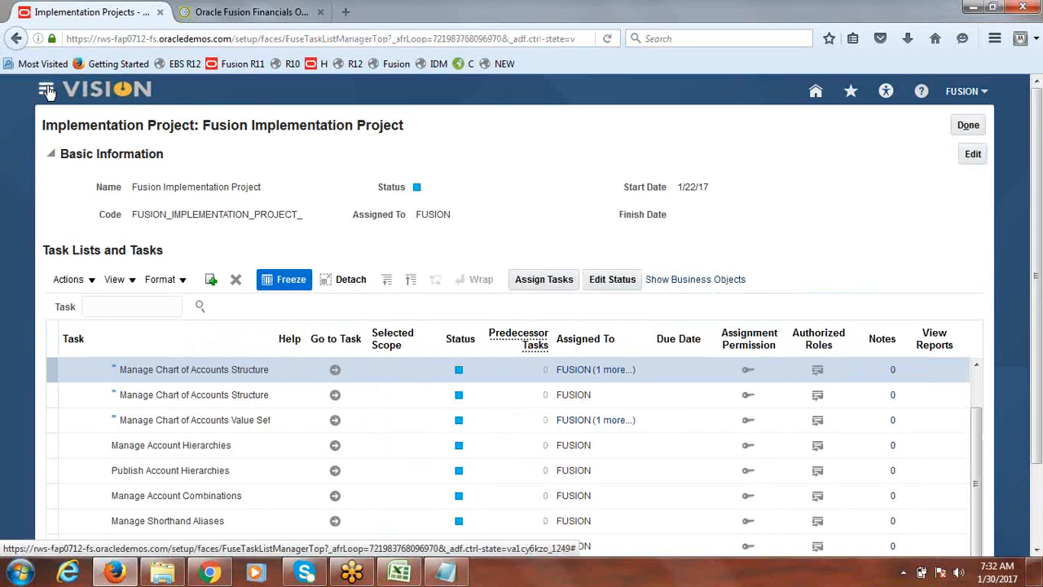
click(47, 89)
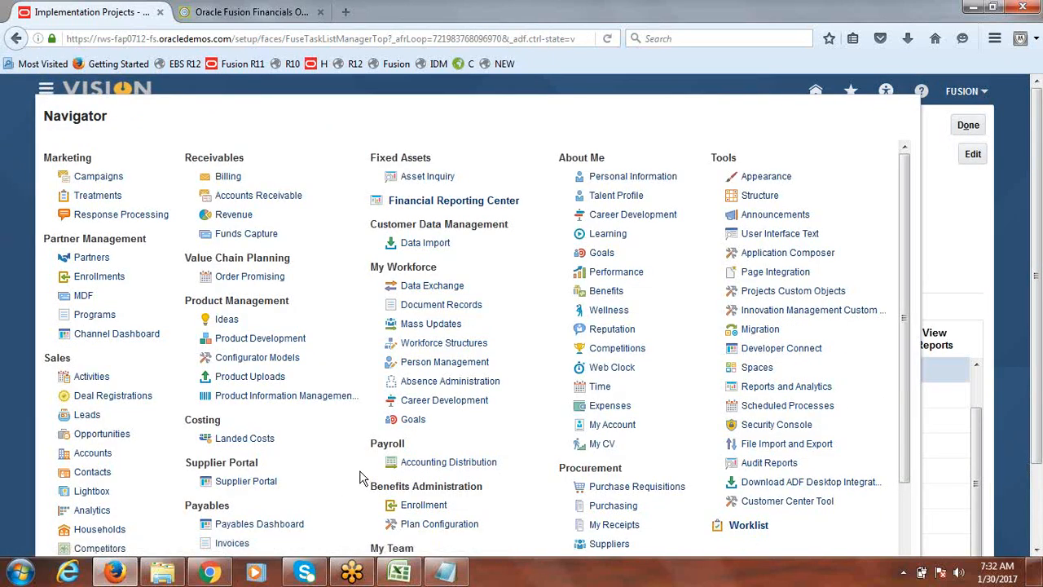
drag(904, 232, 903, 331)
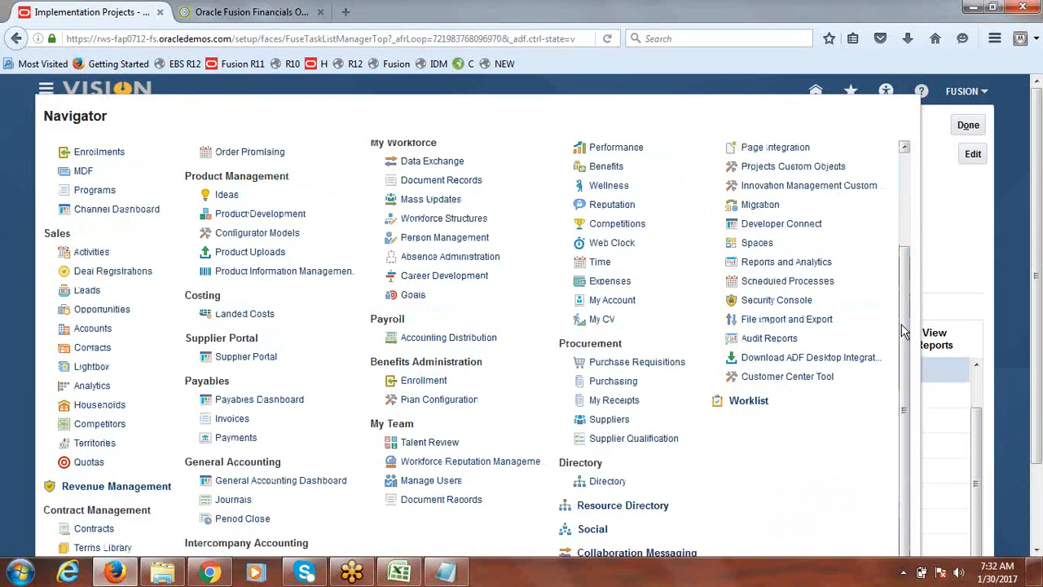
click(238, 502)
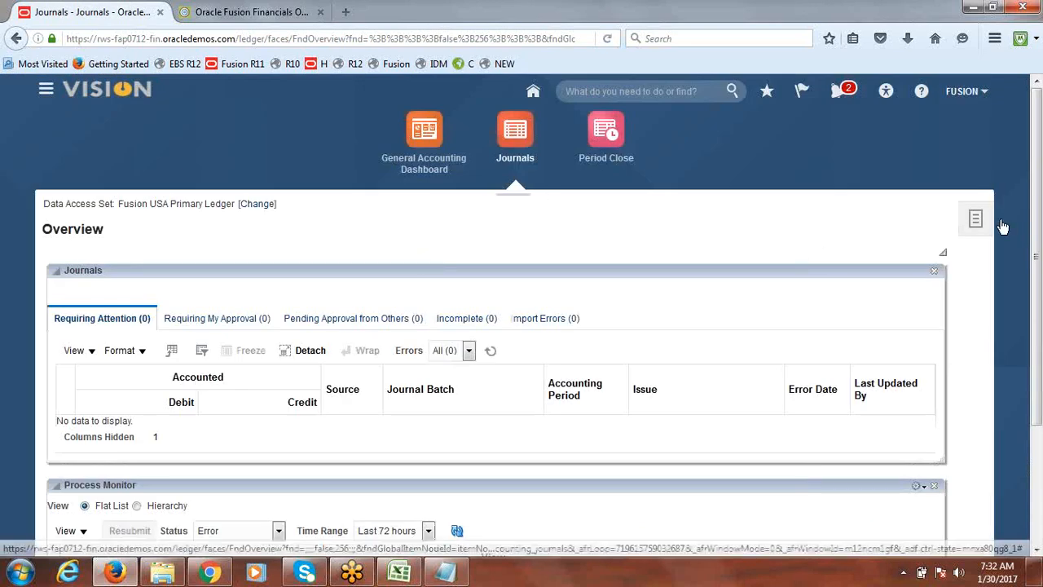
click(978, 220)
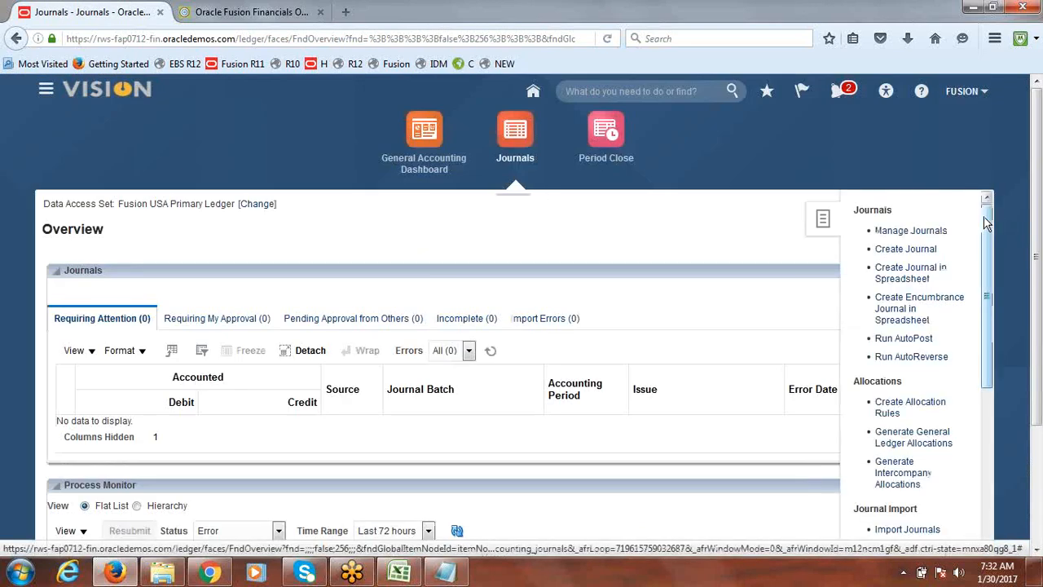
click(902, 250)
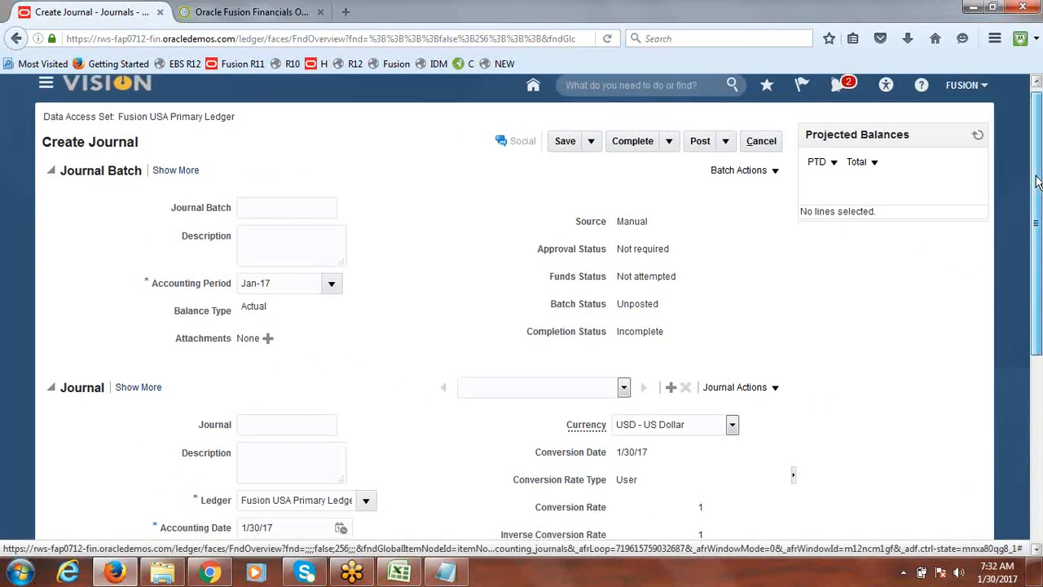
Set the new journal's category to Adjustment
scroll(1038, 181, down, 3)
click(366, 429)
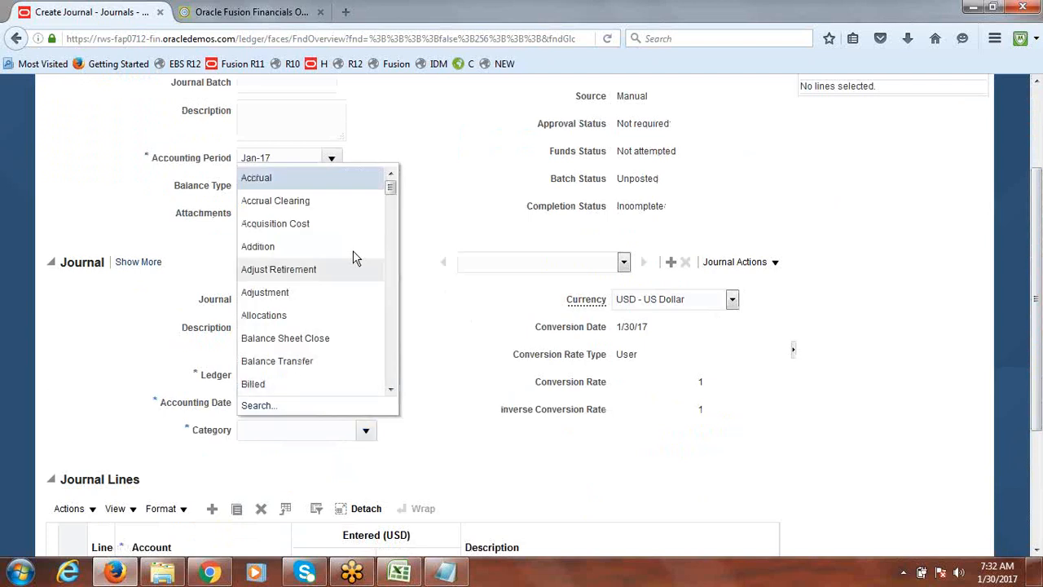
click(302, 292)
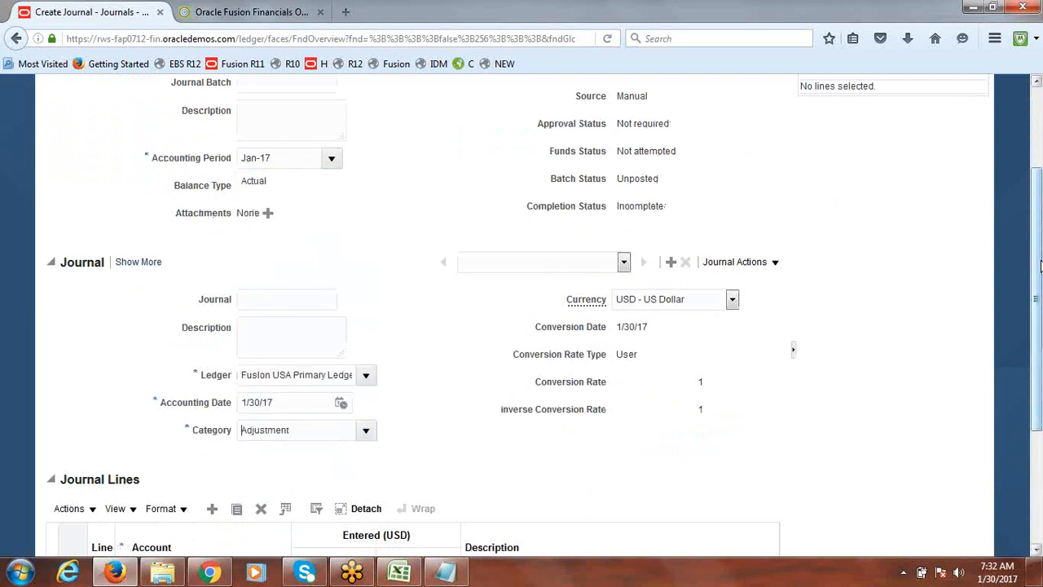
Enter account 1000.3000.11300 on journal line 1 via Company 1000, Department 3000 and Account 11300, then cancel the journal
scroll(1040, 265, down, 4)
click(149, 410)
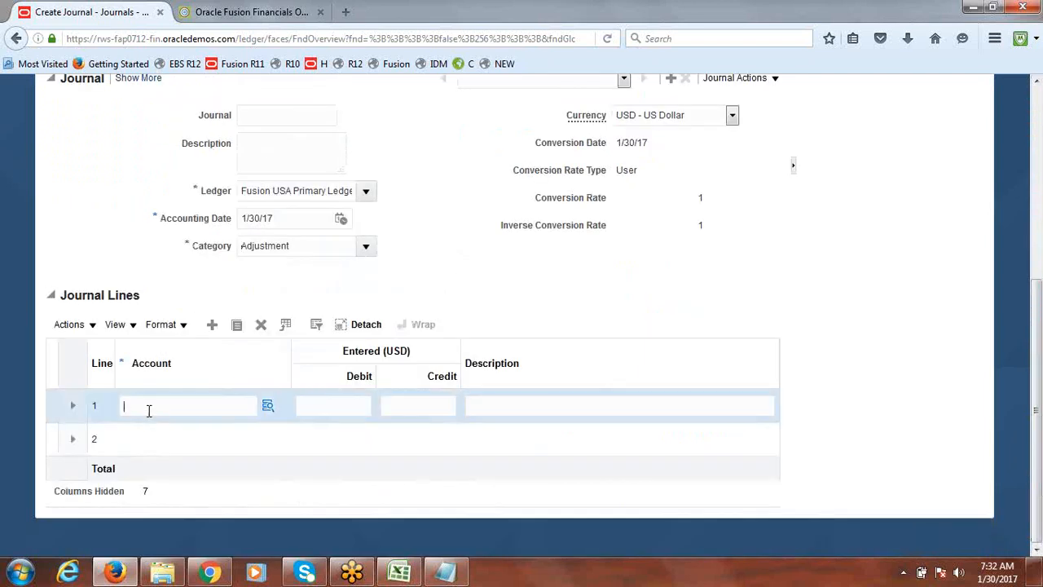
text(sdf's)
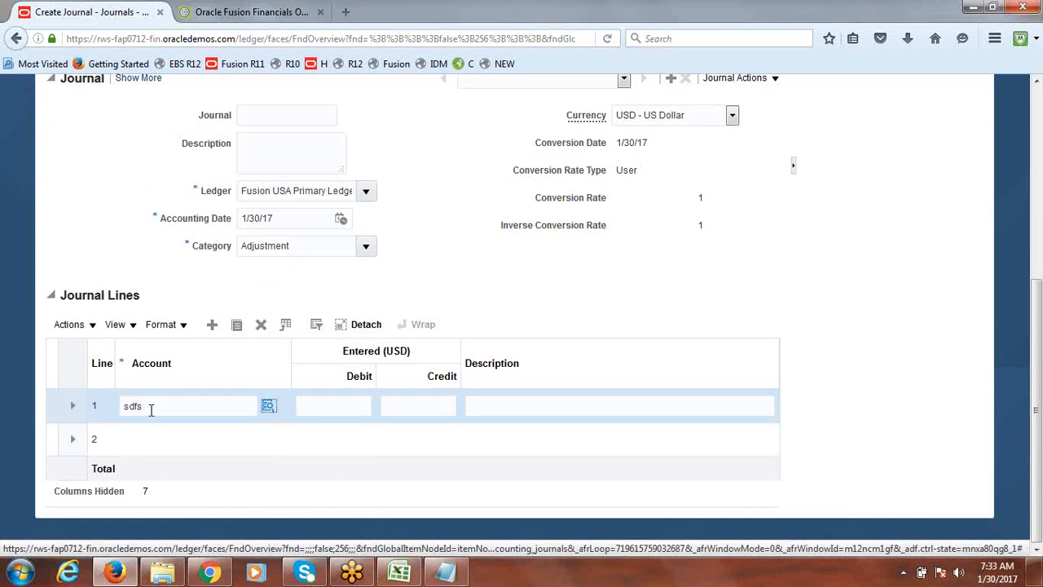
key(Tab)
click(638, 297)
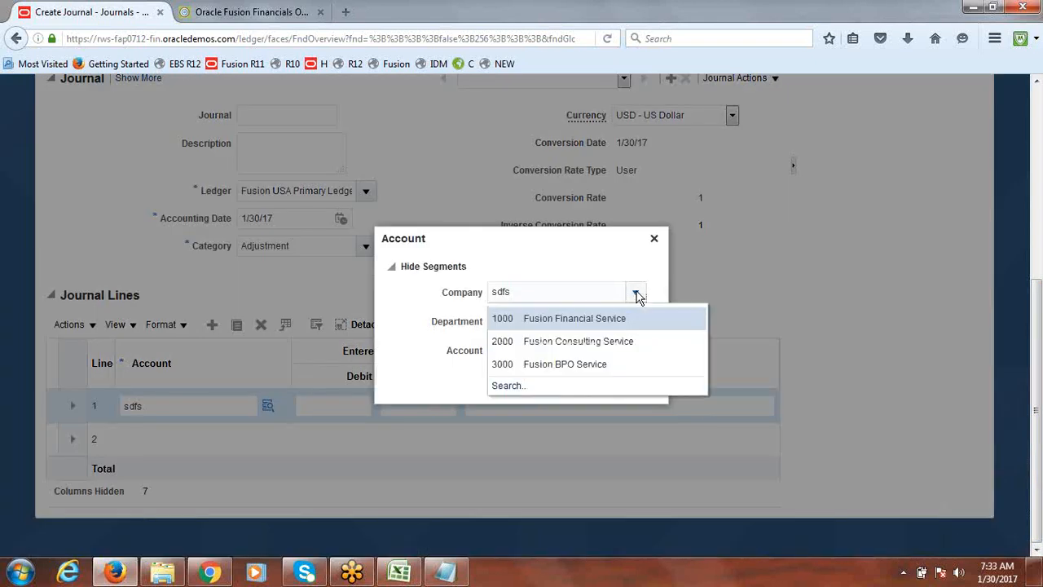
click(599, 322)
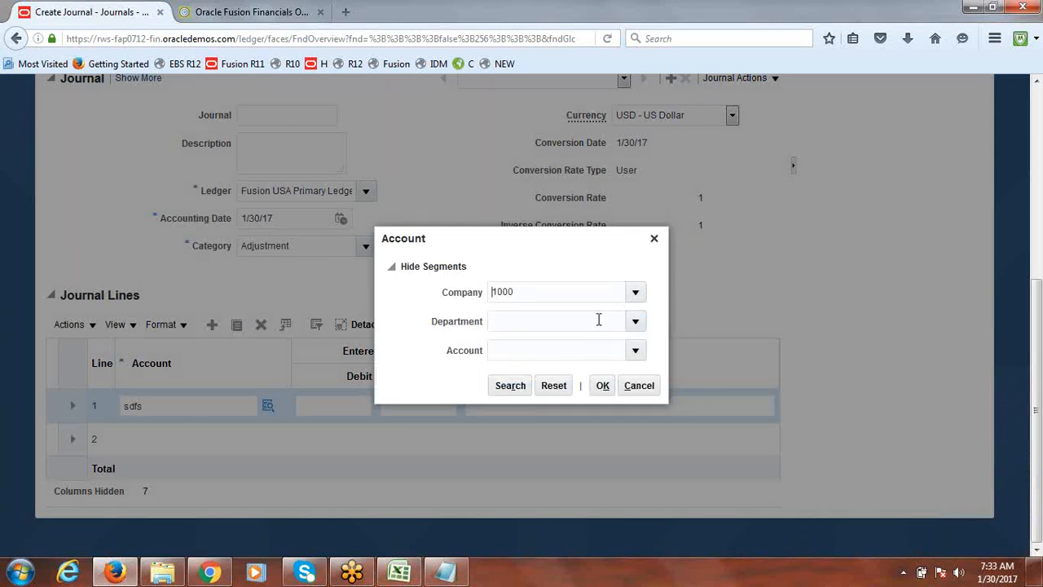
click(636, 324)
click(552, 389)
click(636, 351)
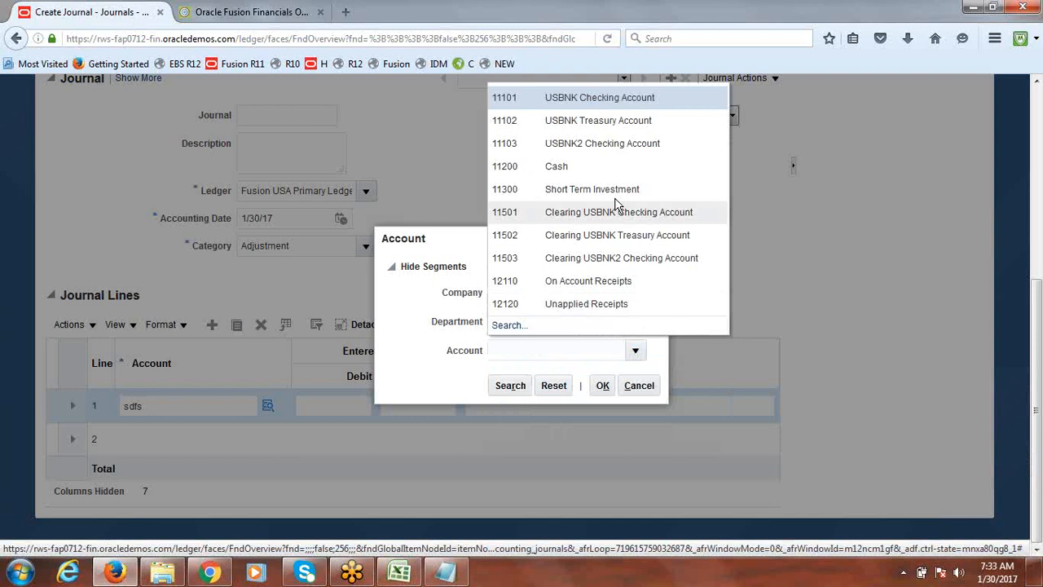
click(592, 189)
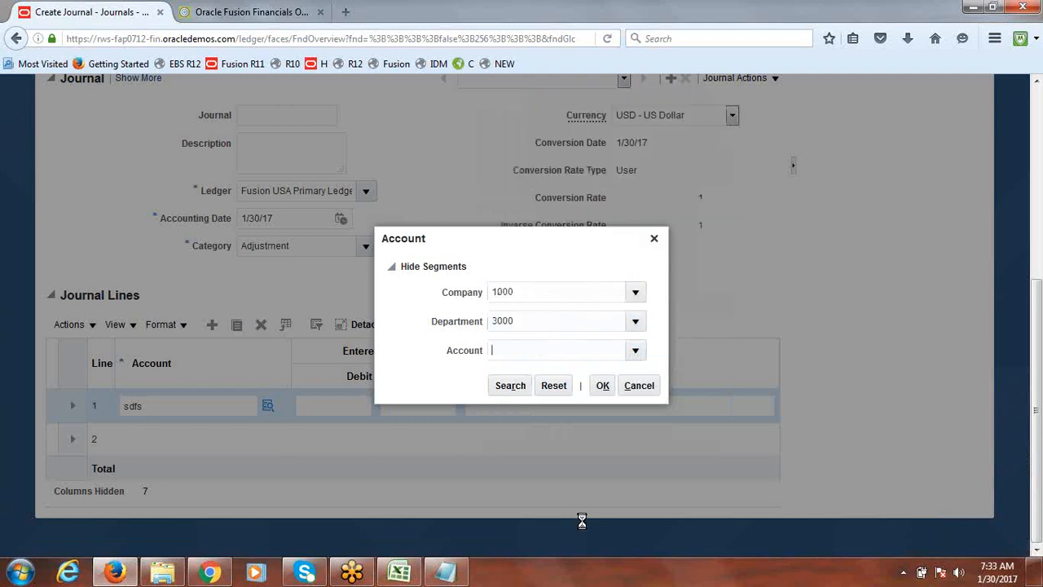
click(604, 384)
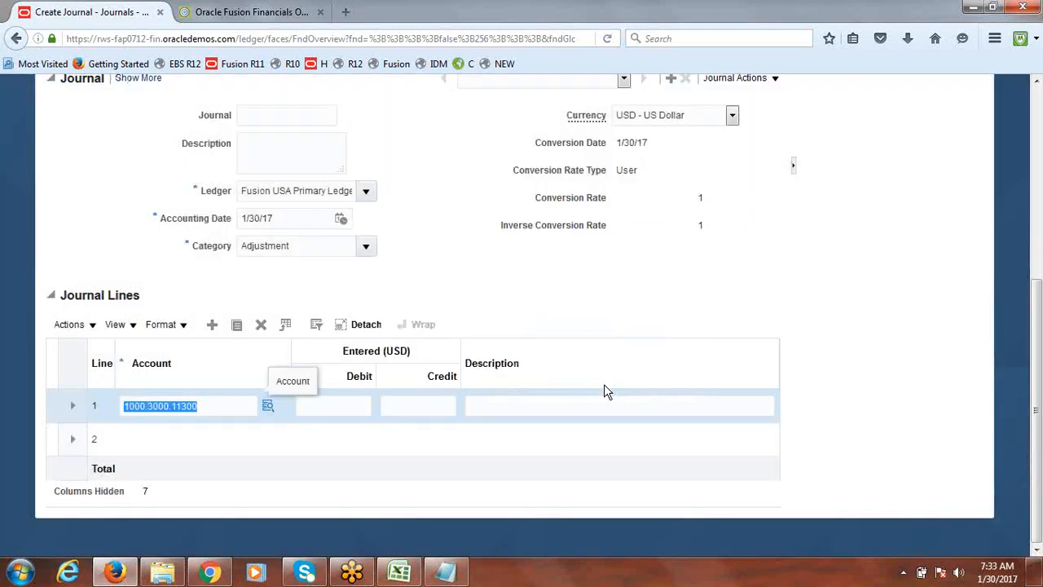
scroll(1038, 397, up, 5)
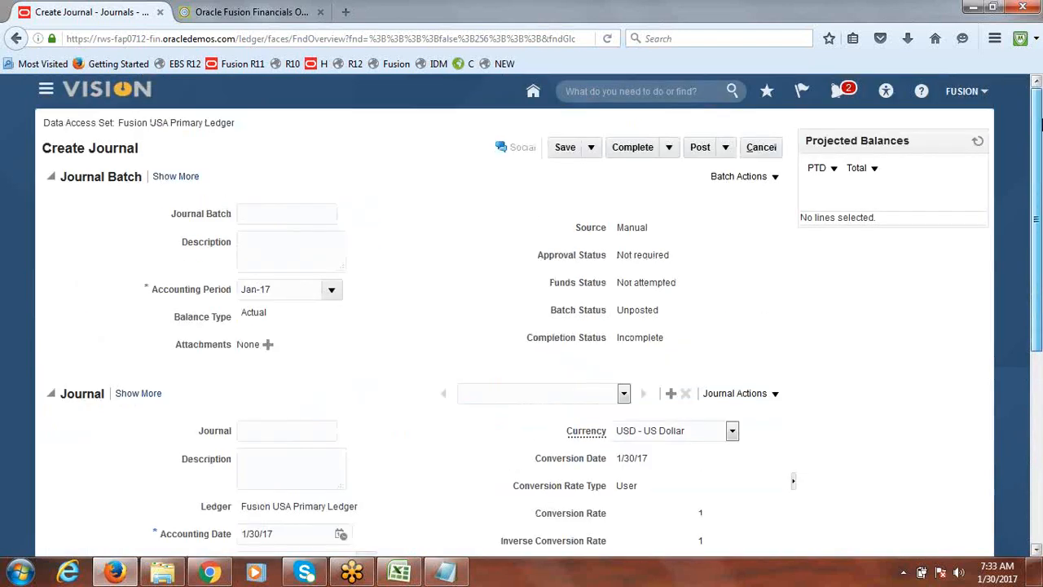
click(771, 155)
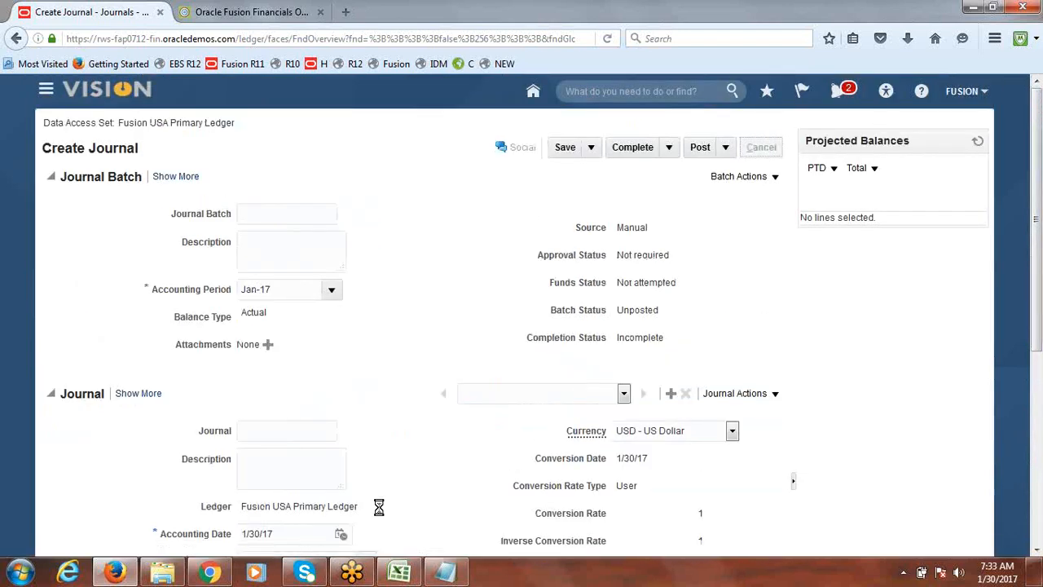
Switch to the Excel class notes and copy the words Security Rules from the task list item 10
click(400, 574)
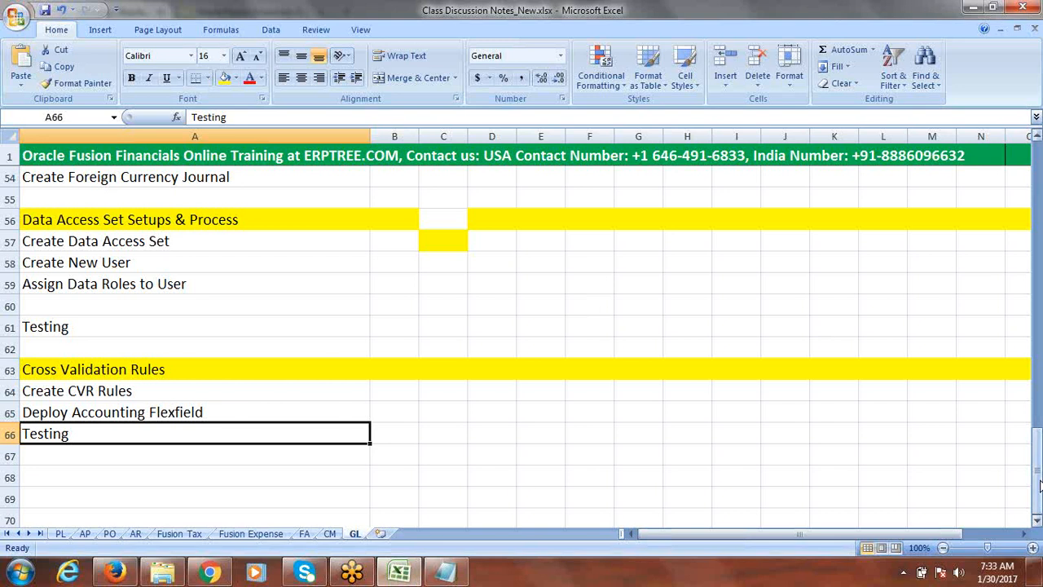
drag(1040, 487, 1040, 280)
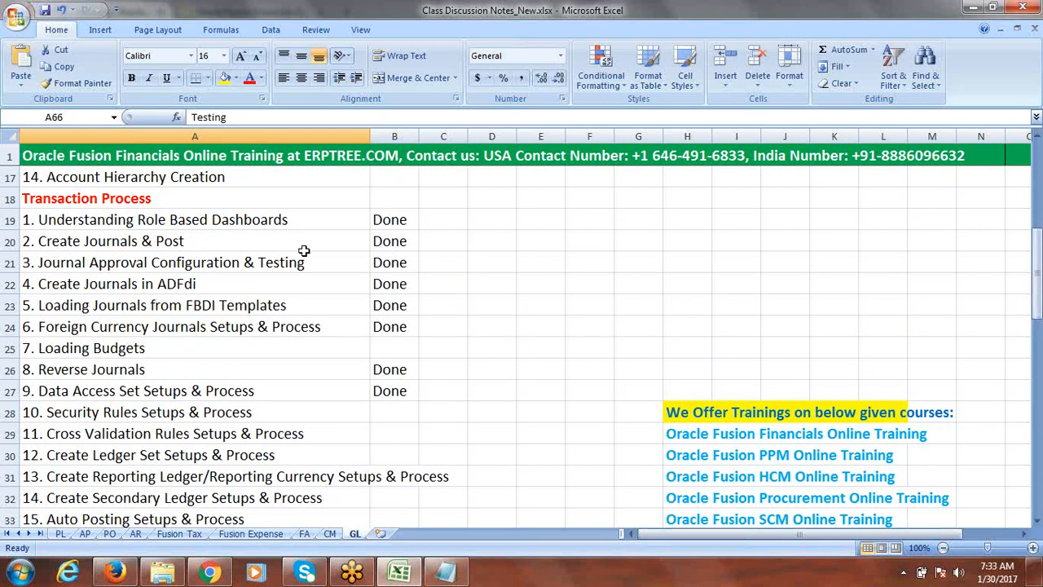
click(178, 415)
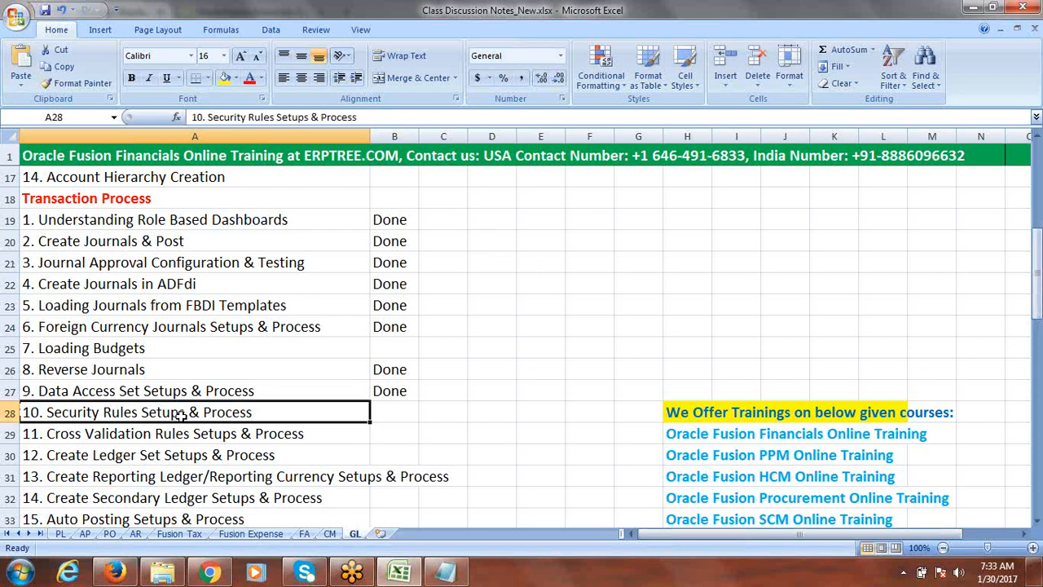
double_click(140, 415)
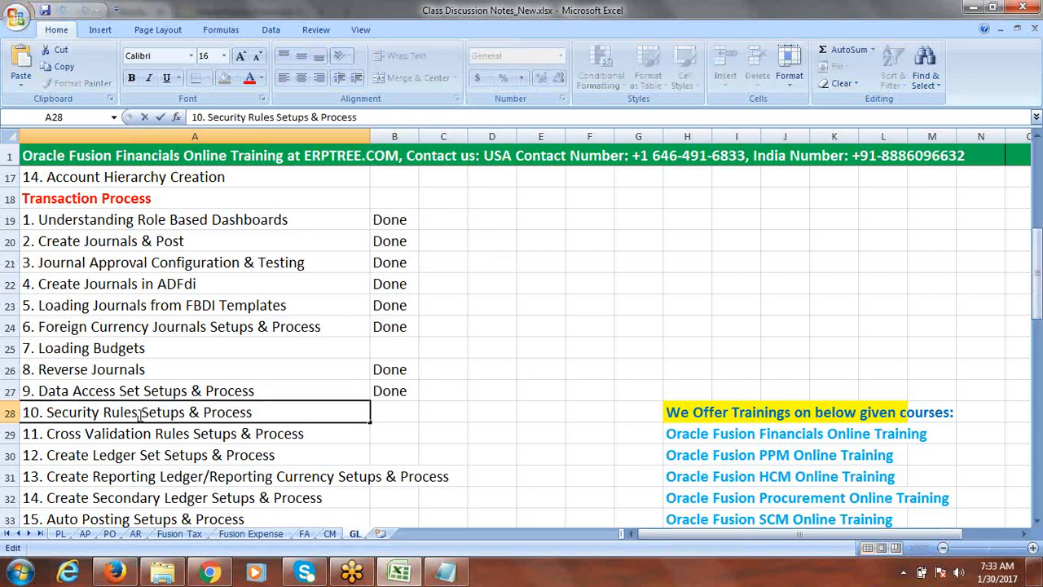
drag(141, 415, 48, 414)
key(ctrl+c)
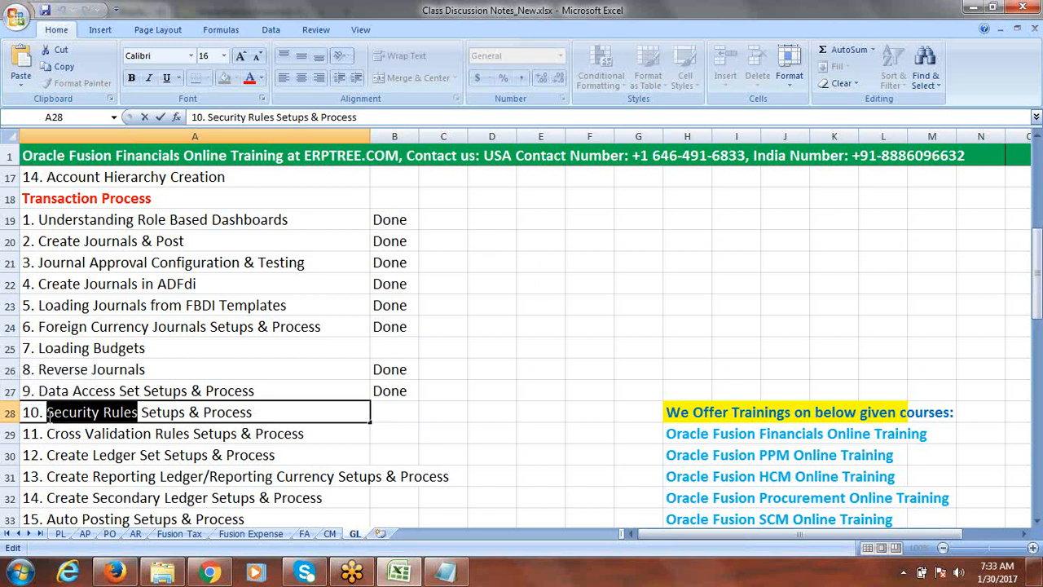
click(888, 304)
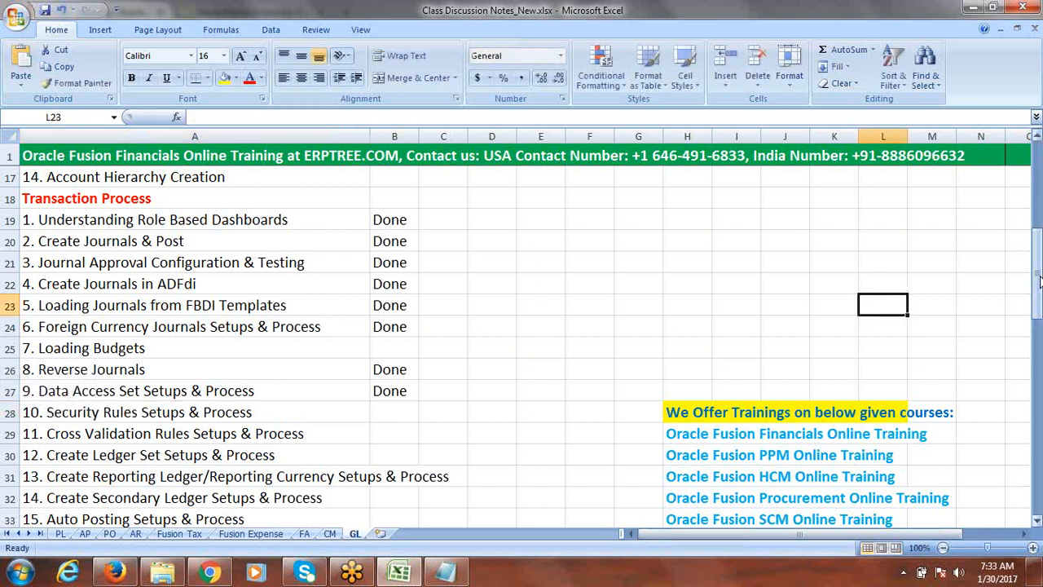
Paste Security Rules into cell A68 below the Cross Validation Rules tasks
drag(1038, 281, 1038, 432)
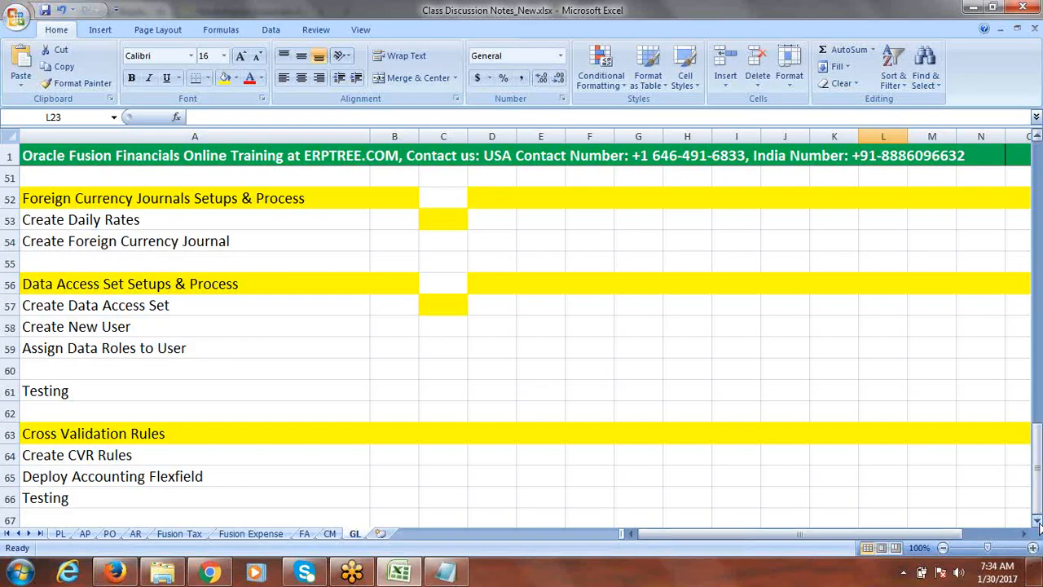
click(1038, 522)
click(1037, 522)
click(1038, 521)
click(1037, 522)
click(1037, 521)
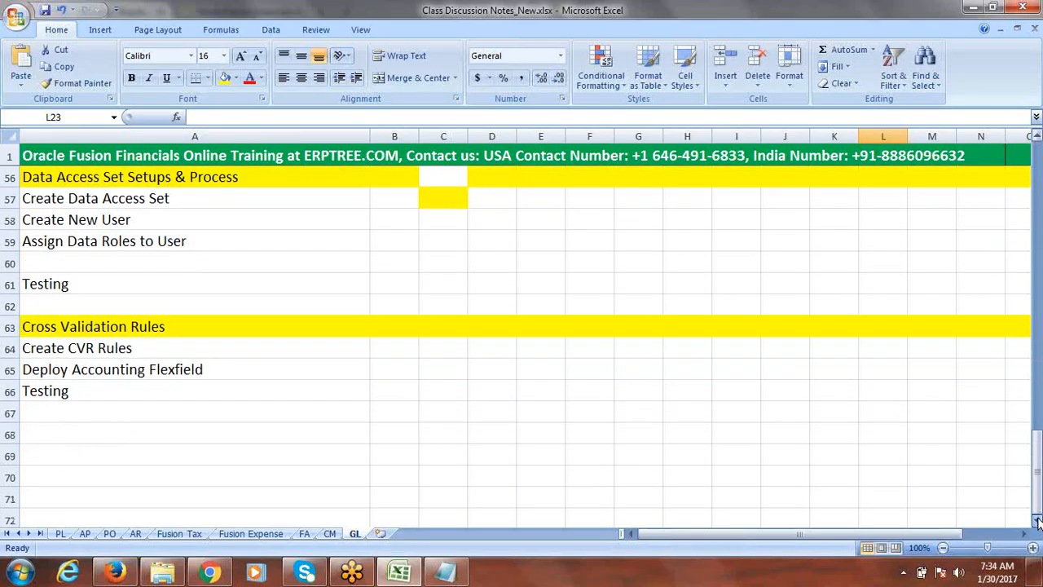
click(103, 427)
key(ctrl+v)
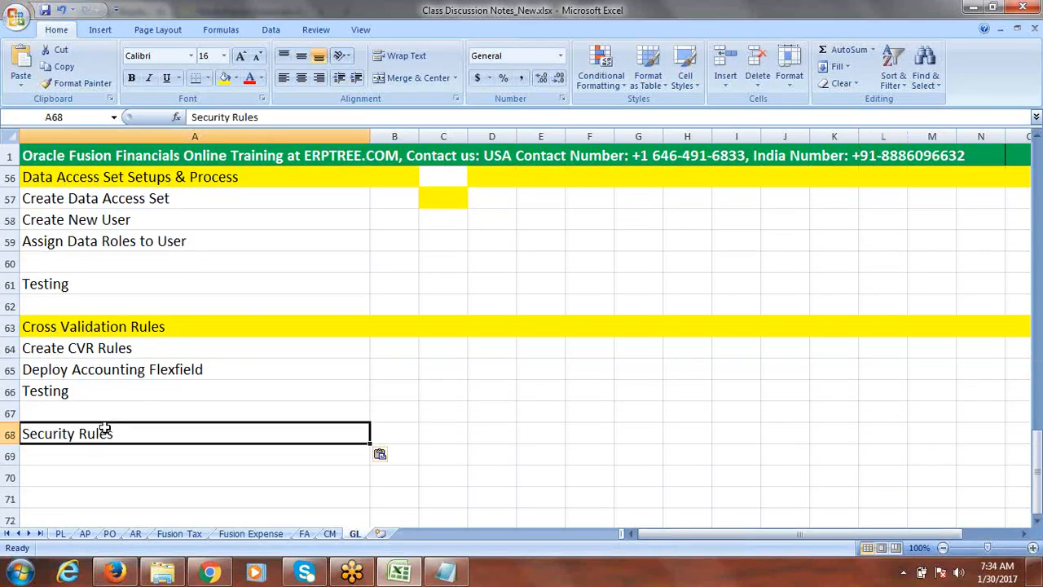
Append (SR) to the Security Rules entry in cell A68
double_click(123, 430)
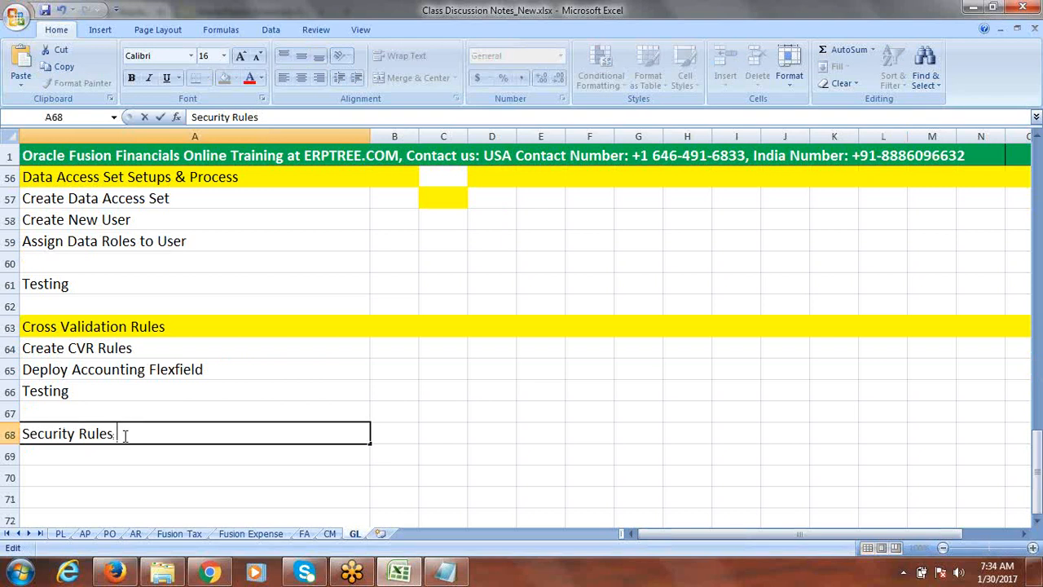
text((SR))
click(185, 329)
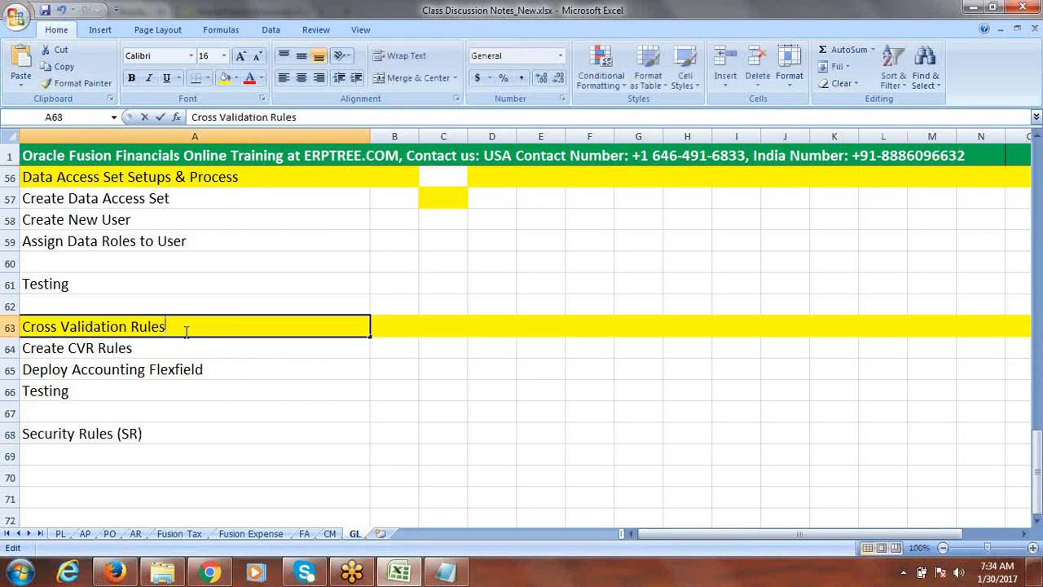
Append (CVR) to the Cross Validation Rules heading in cell A63 and save the workbook
double_click(186, 330)
text((CV)
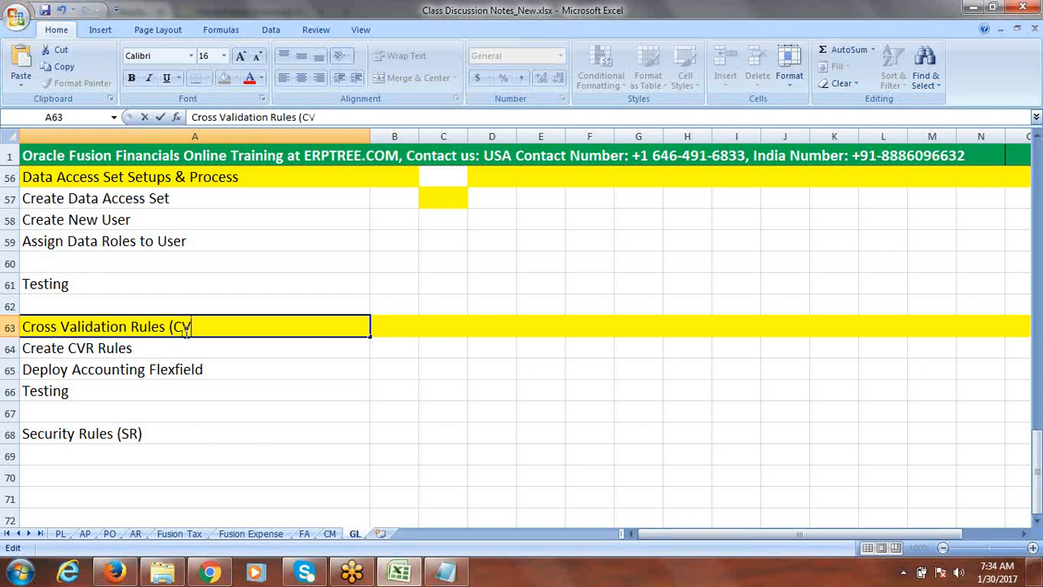
text(R))
key(ctrl+s)
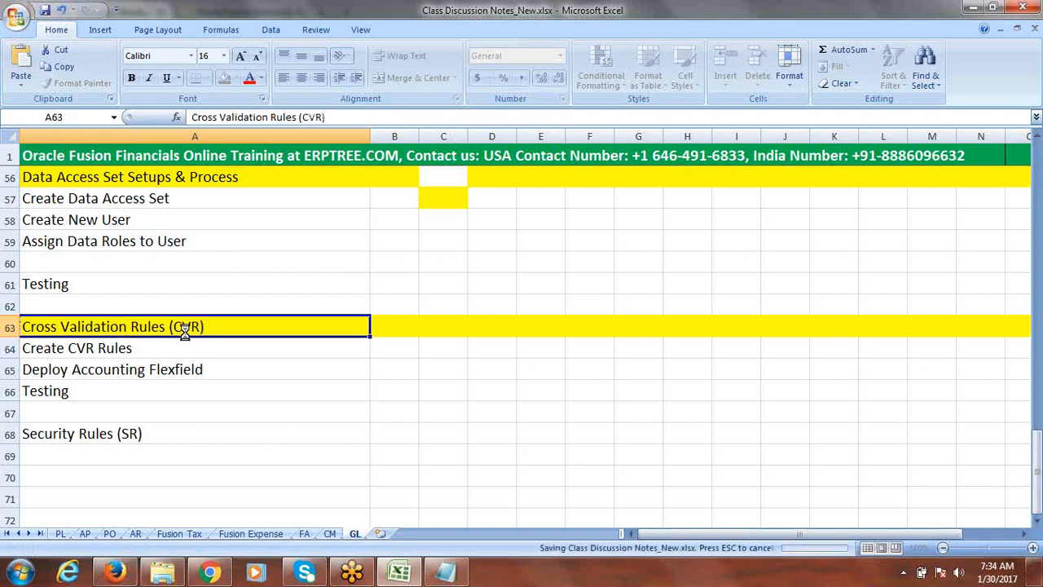
Highlight the whole of row 68, the Security Rules (SR) heading, with yellow fill
click(10, 435)
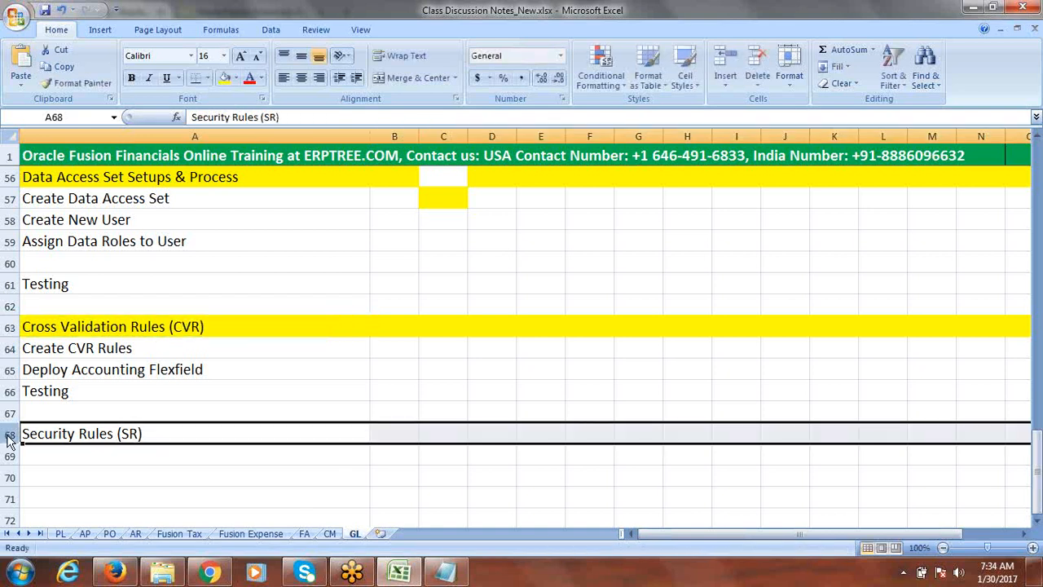
click(224, 77)
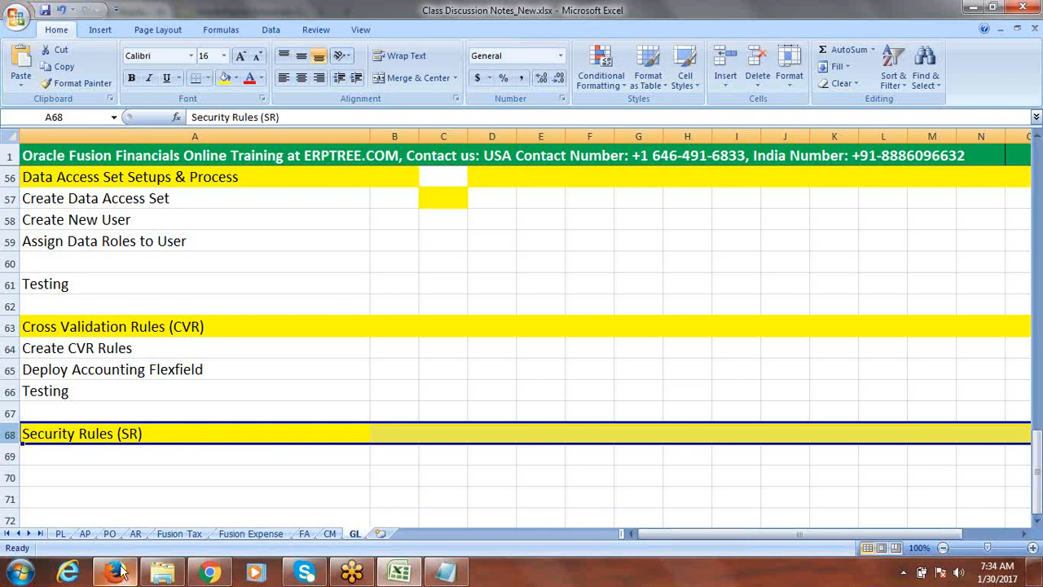
mouse_move(126, 572)
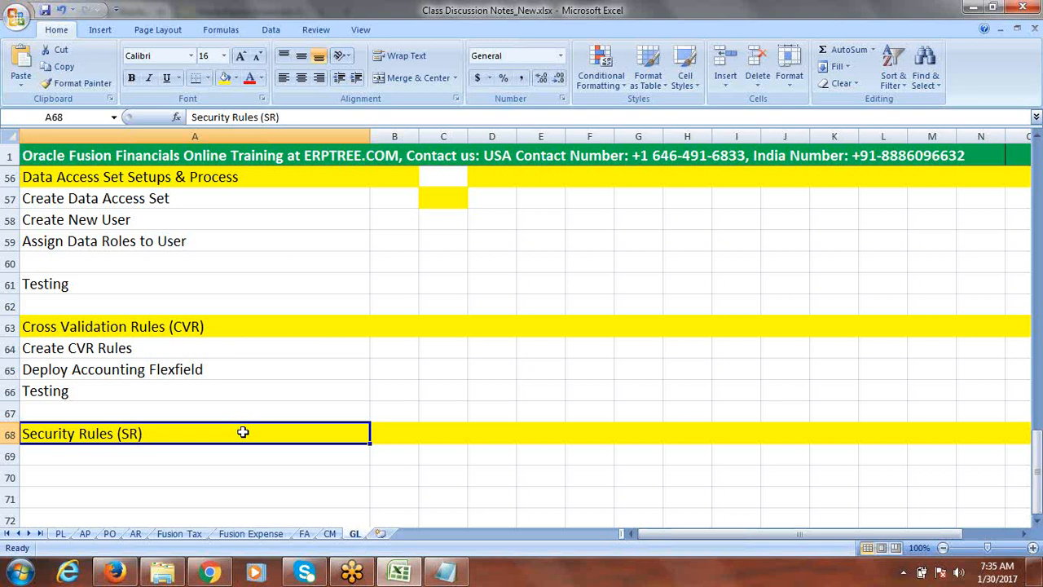
click(1037, 521)
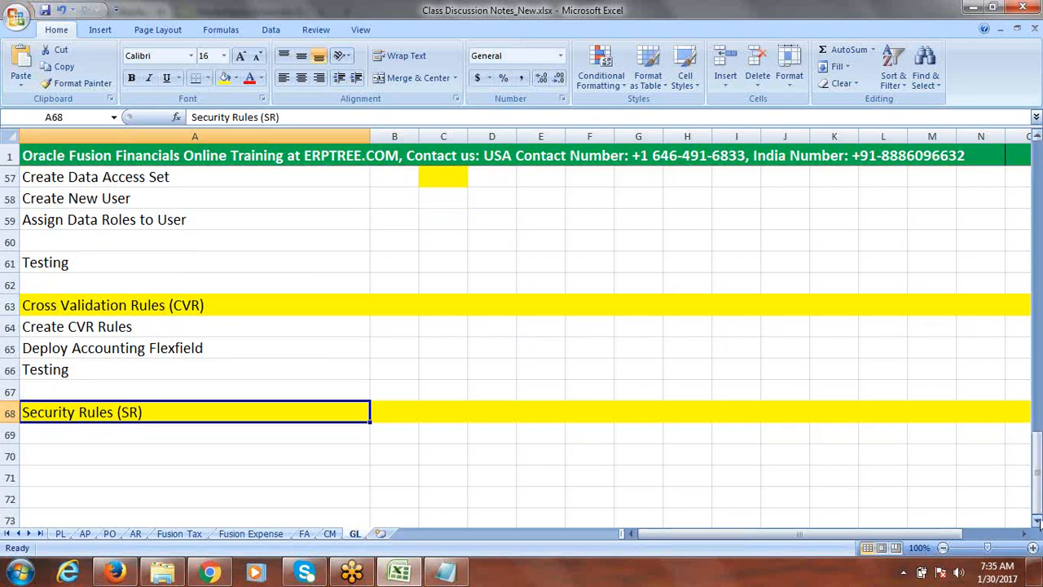
click(1037, 521)
click(1037, 521)
click(1036, 521)
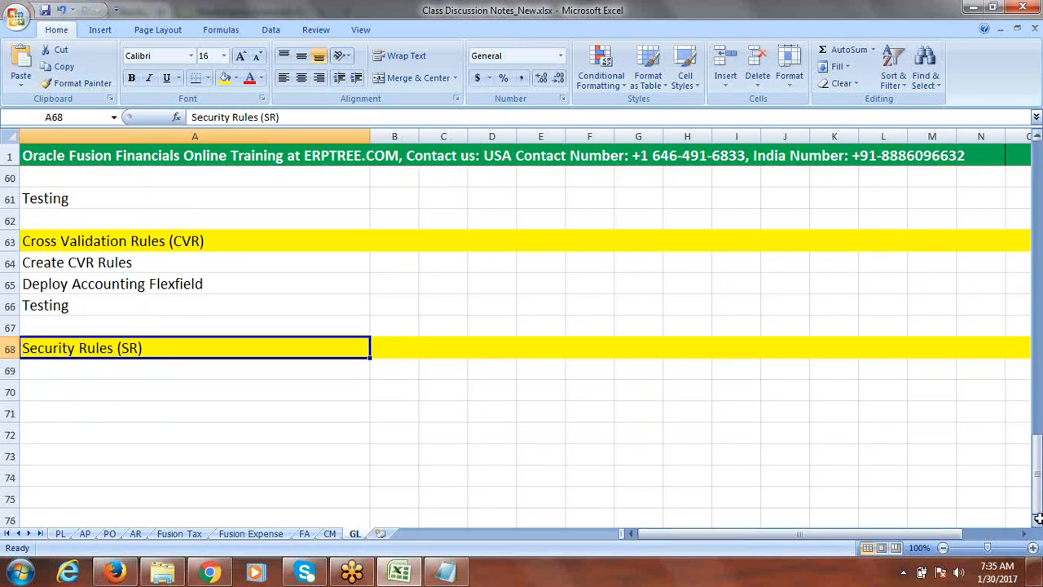
click(119, 377)
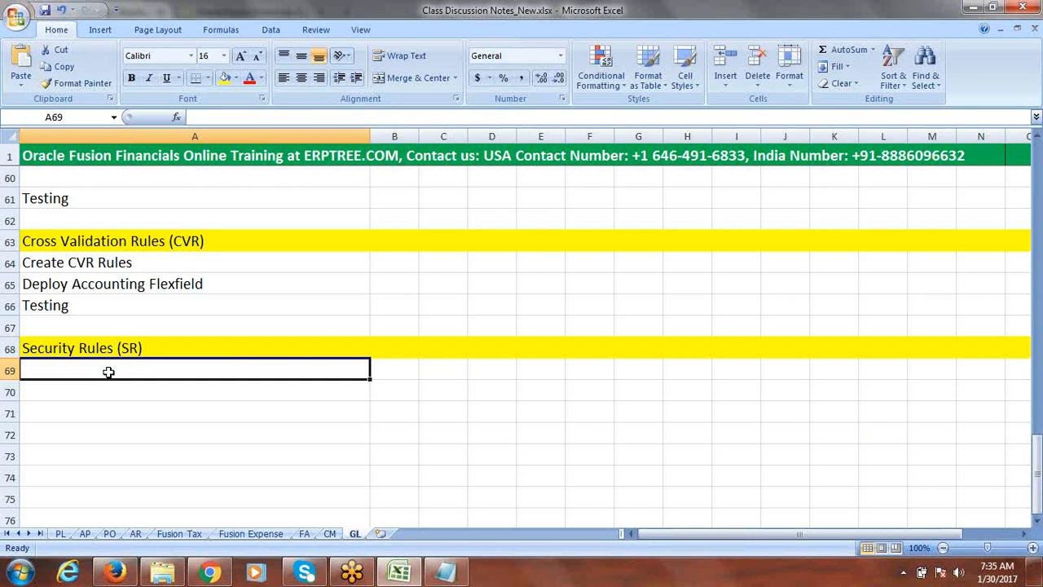
Enter "Creae Security Rule" as the first task in cell A69 under the Security Rules heading
text(C)
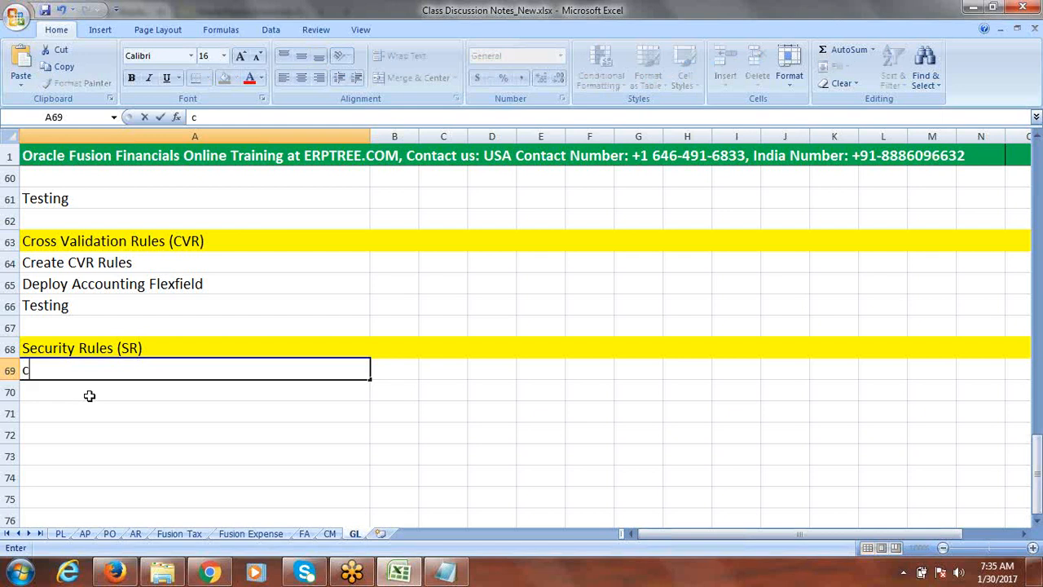
text(reae Secu)
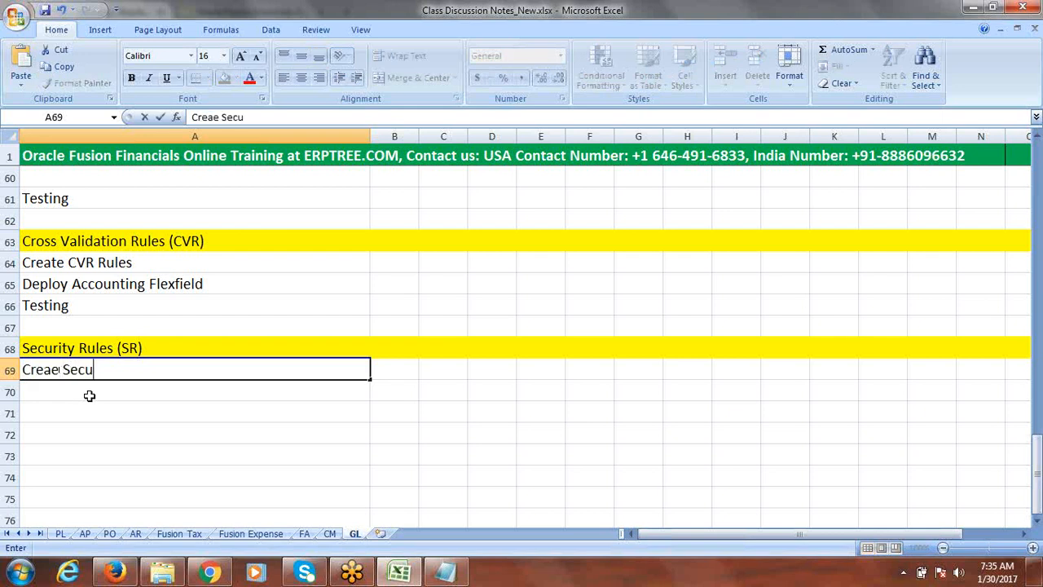
text(rity Rule)
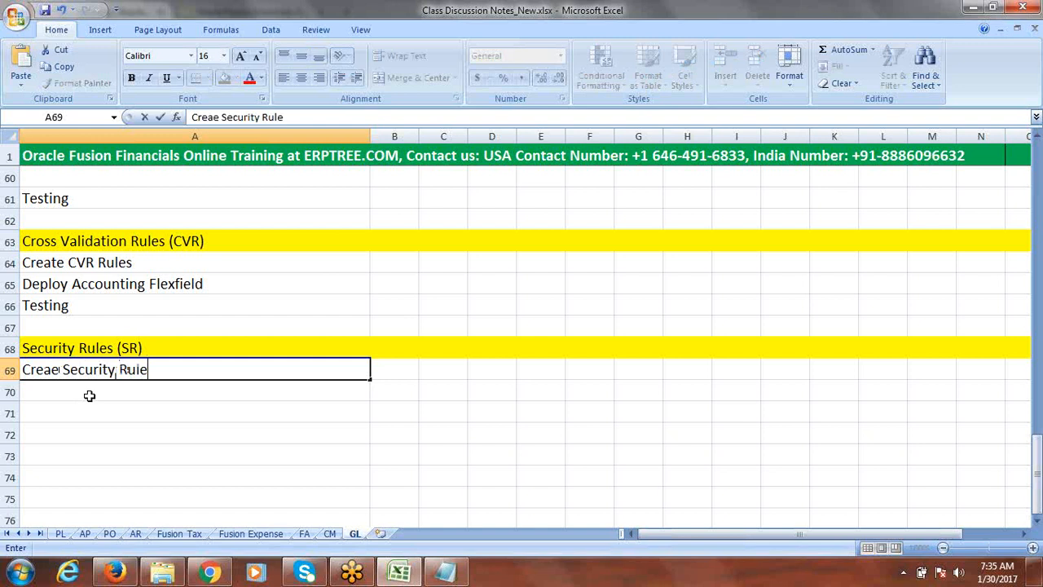
key(Return)
Enter "Assign Security Rule to Data Role" in cell A70
text(Ass)
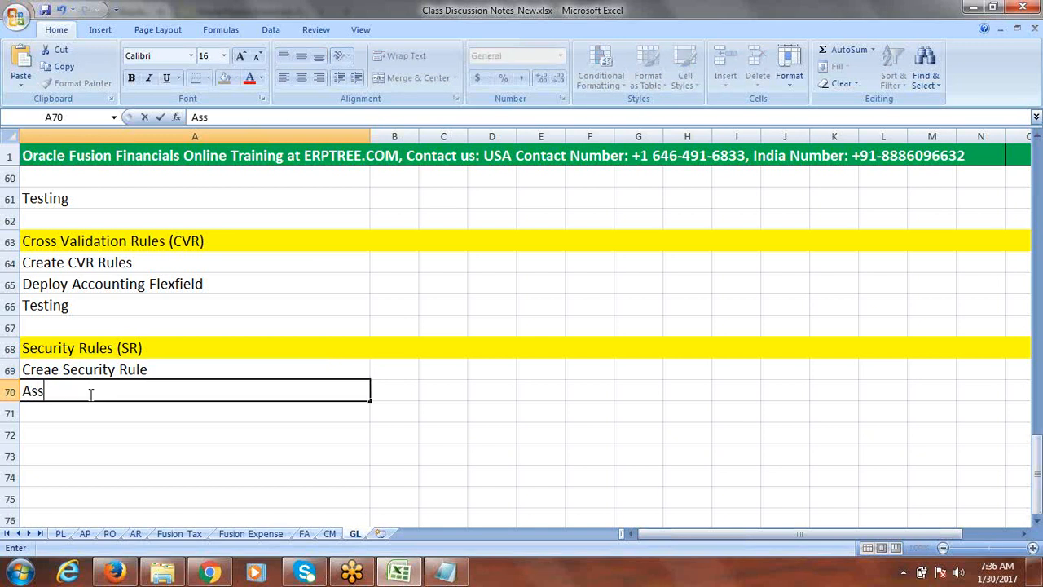
text(ign Security Rul)
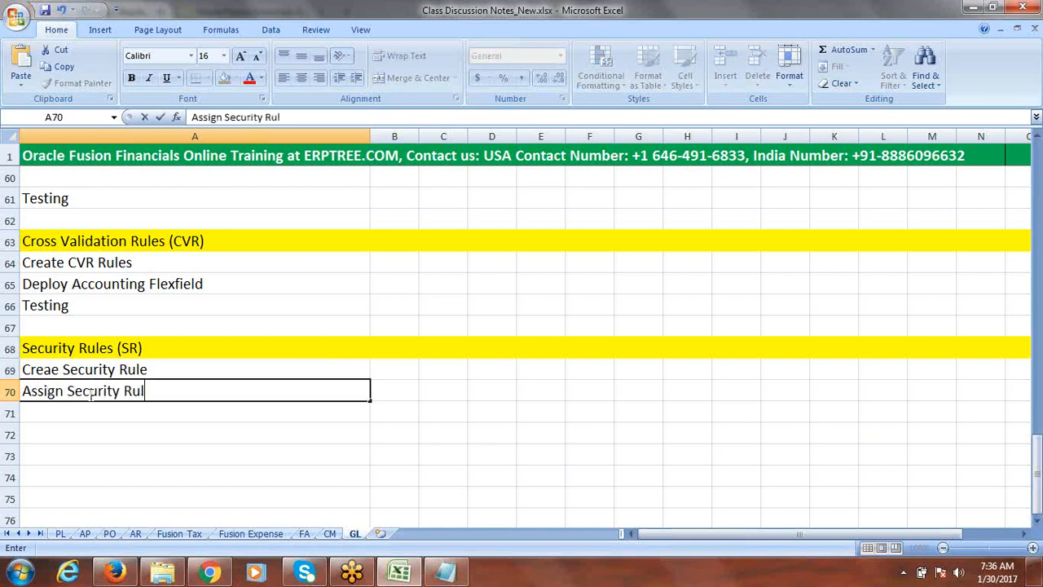
click(91, 392)
click(190, 390)
text(e to D)
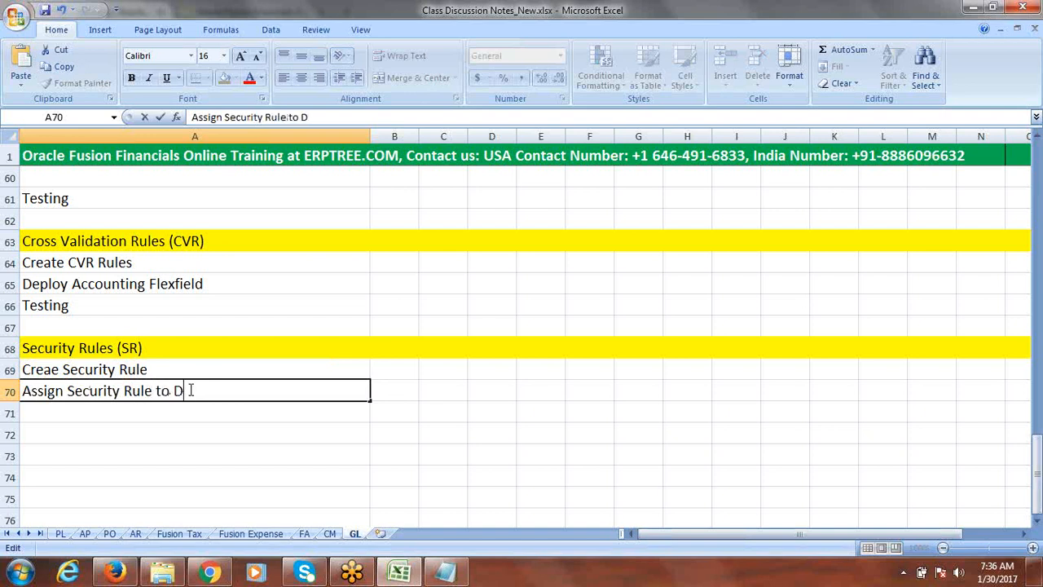
text(ata Role)
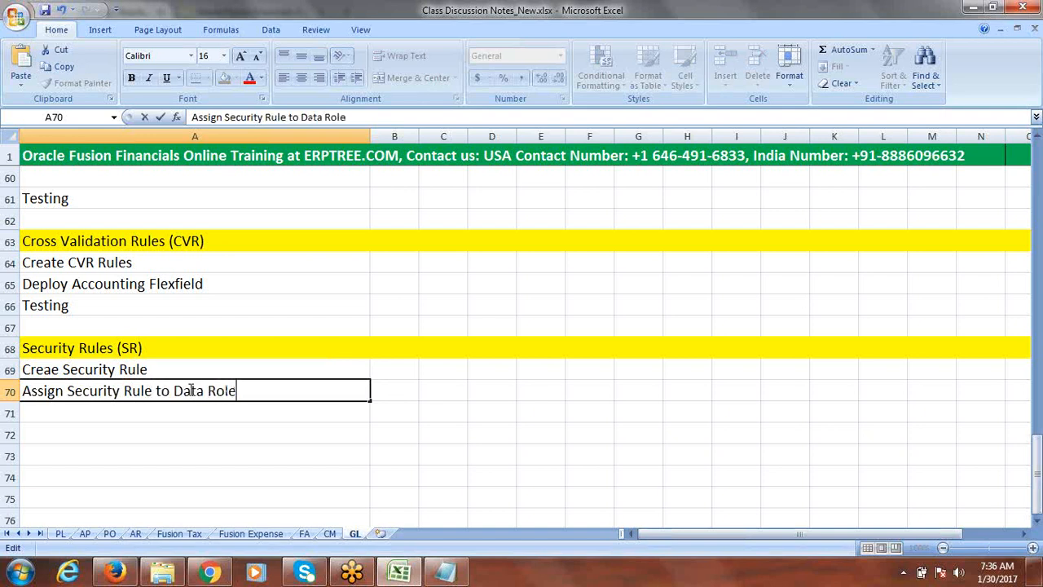
click(177, 412)
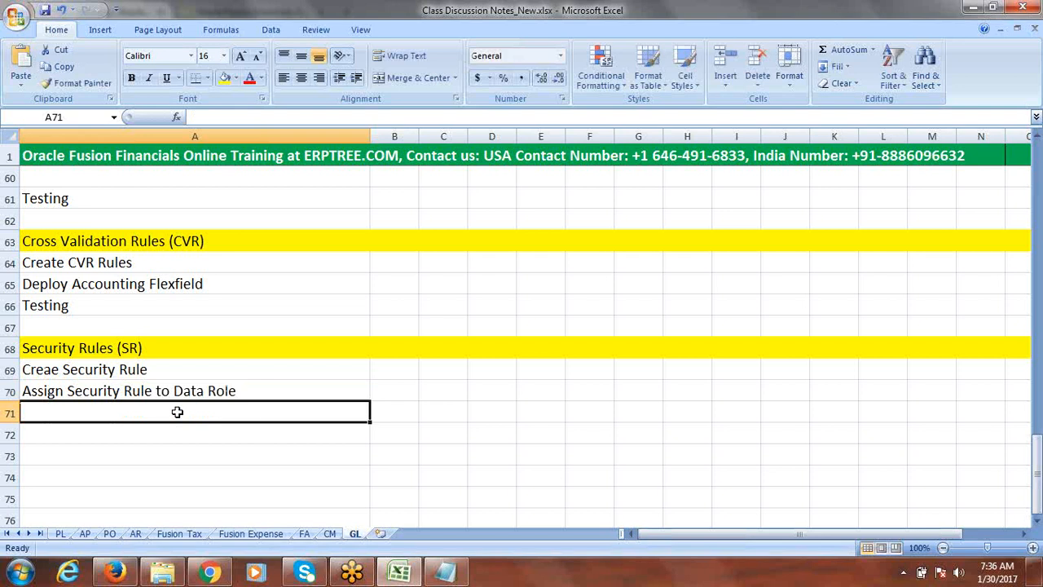
Enter "Create New User" in cell A71
text(Create)
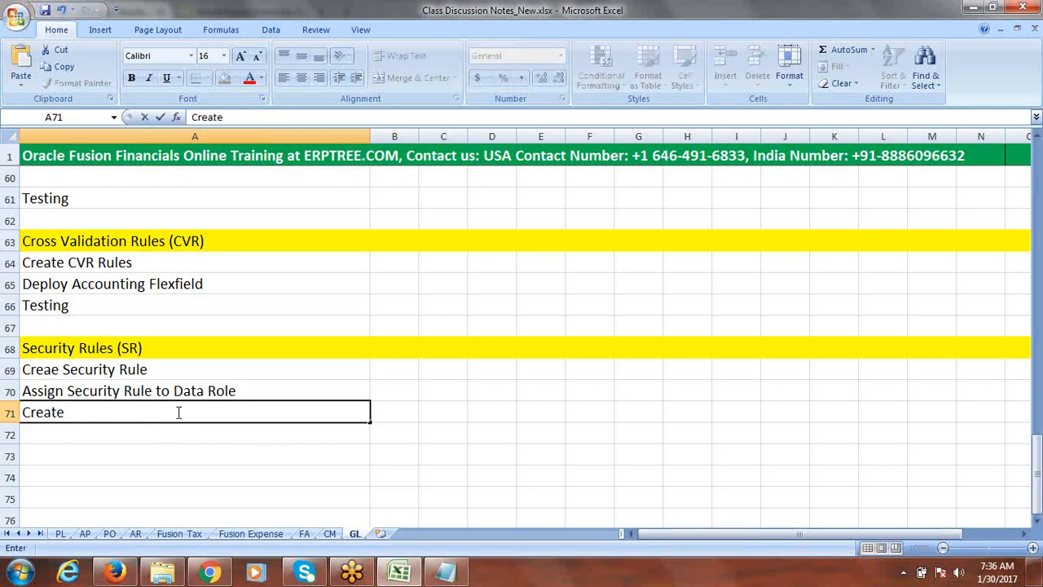
text( New Use)
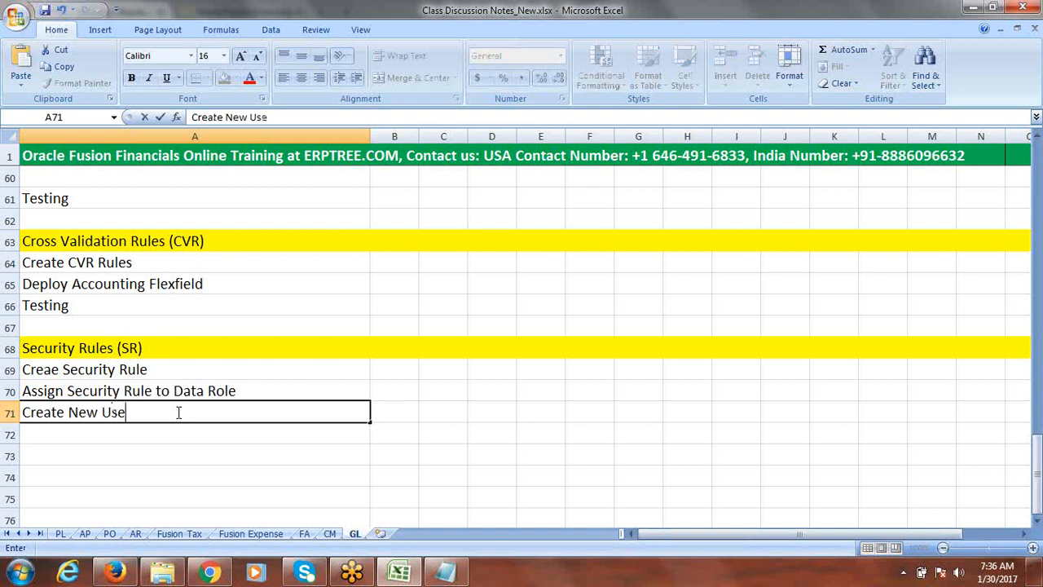
text(r)
key(Return)
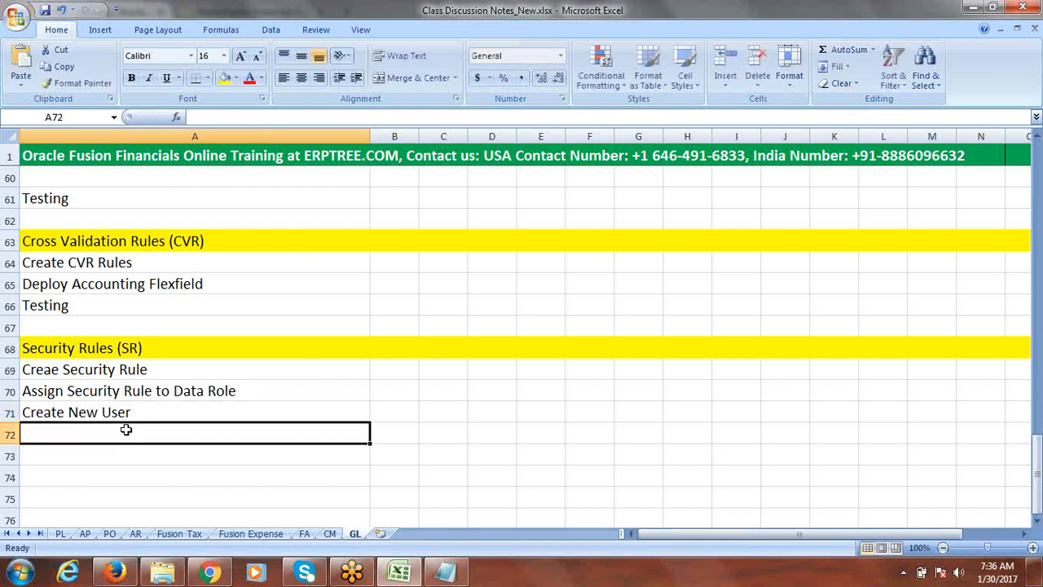
Enter "Assign Data Role to User" in cell A72
text(Ass)
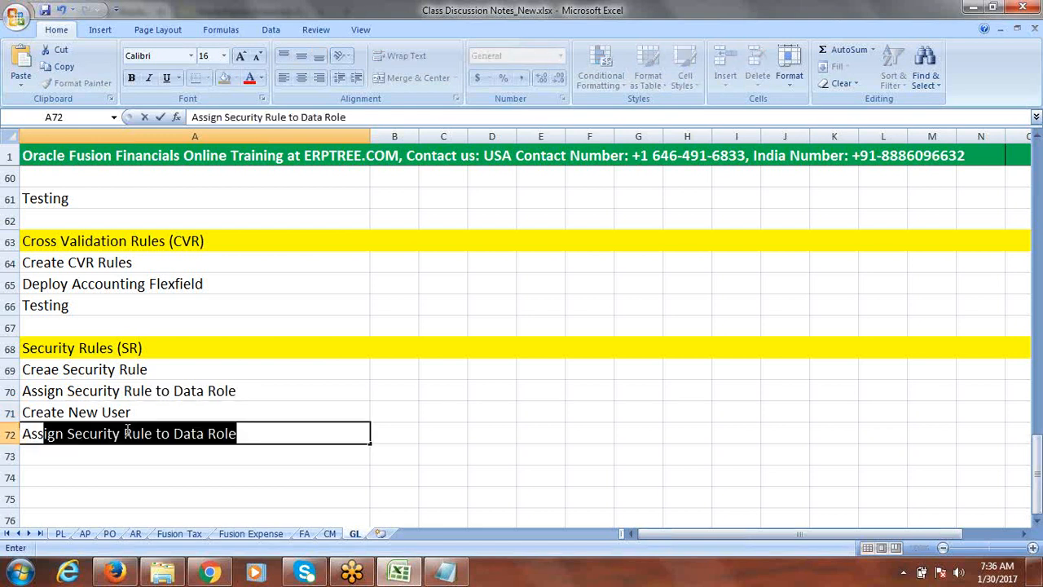
text(ign Dat)
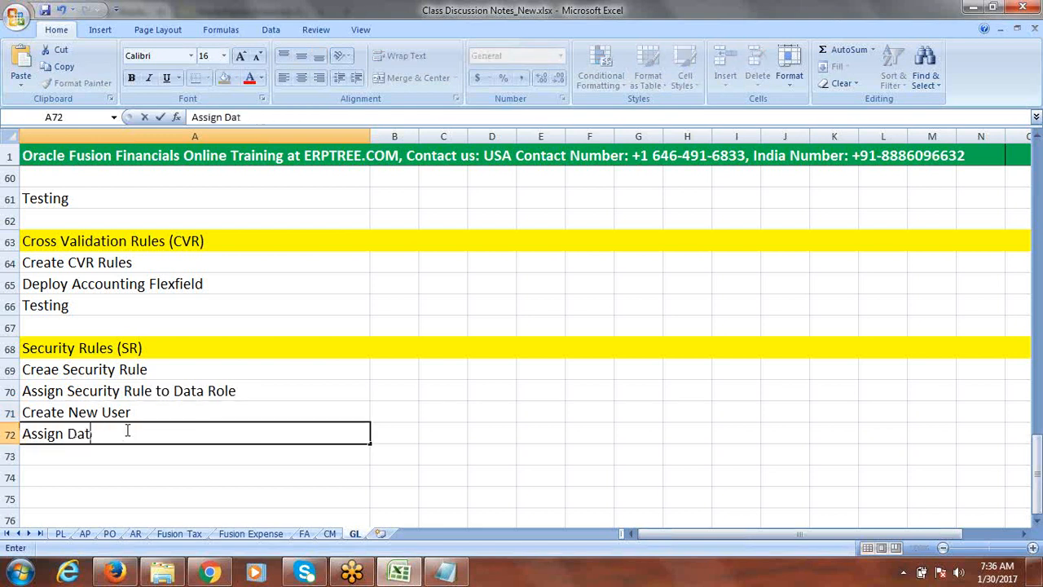
text(a Role)
text(to Us)
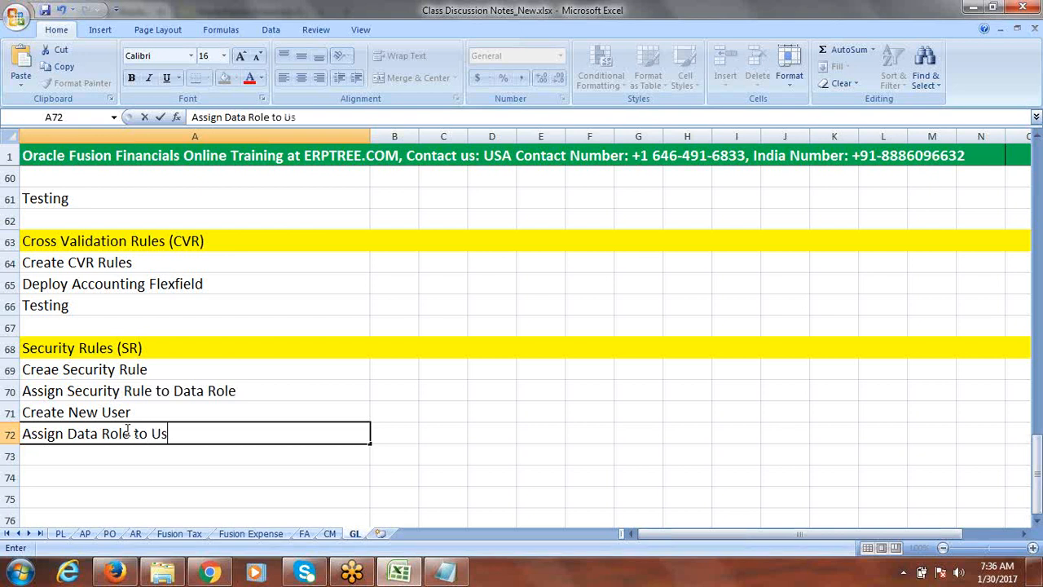
text(er)
click(122, 457)
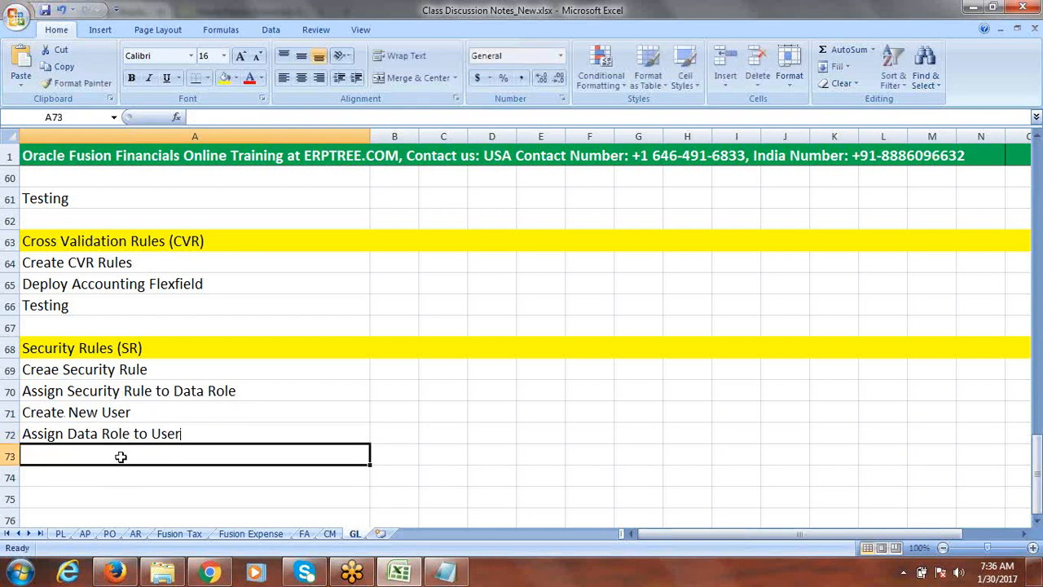
Enter "Run LDAP Job" in cell A73
text(Run L)
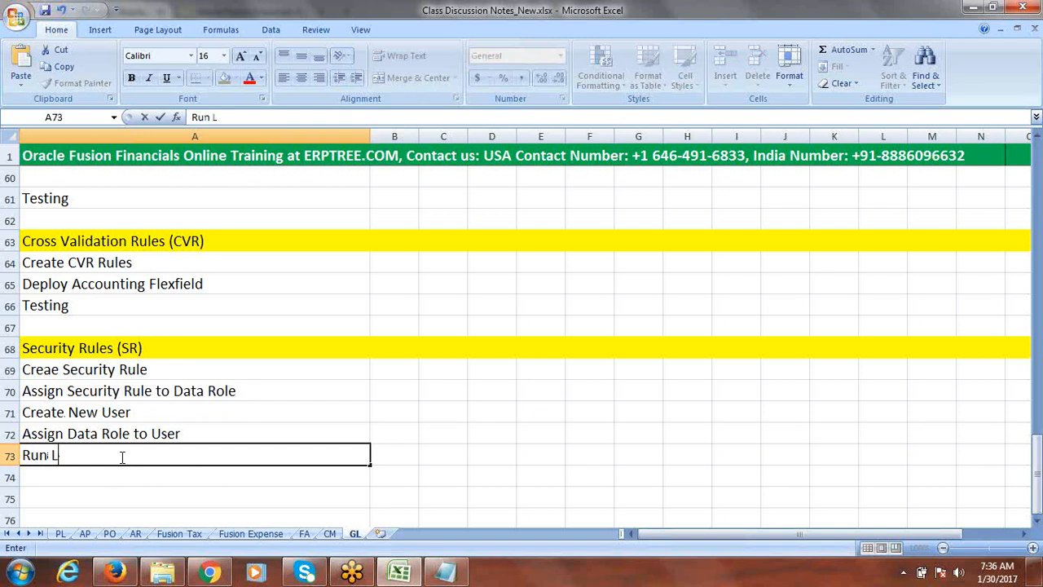
text(DAP Job)
click(58, 500)
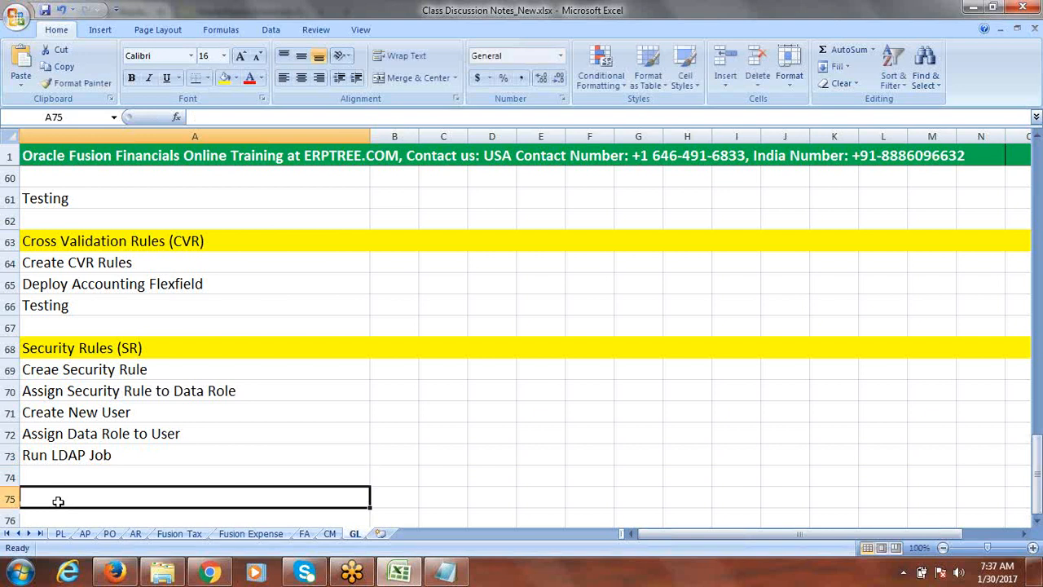
Enter "Testing" in cell A75 and save the workbook
text(Testing)
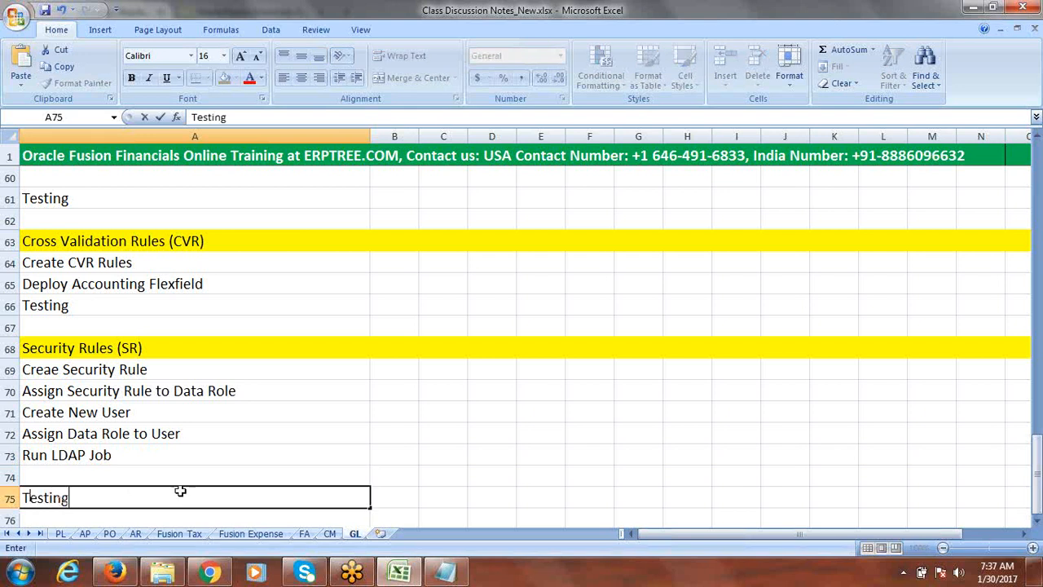
click(446, 400)
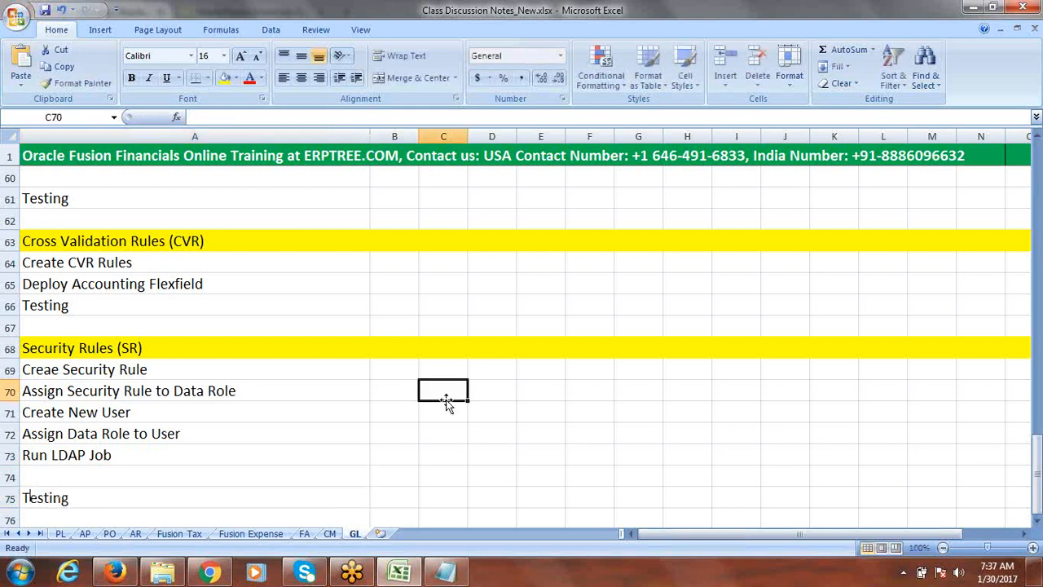
click(1037, 522)
click(1038, 521)
click(1037, 521)
click(1038, 521)
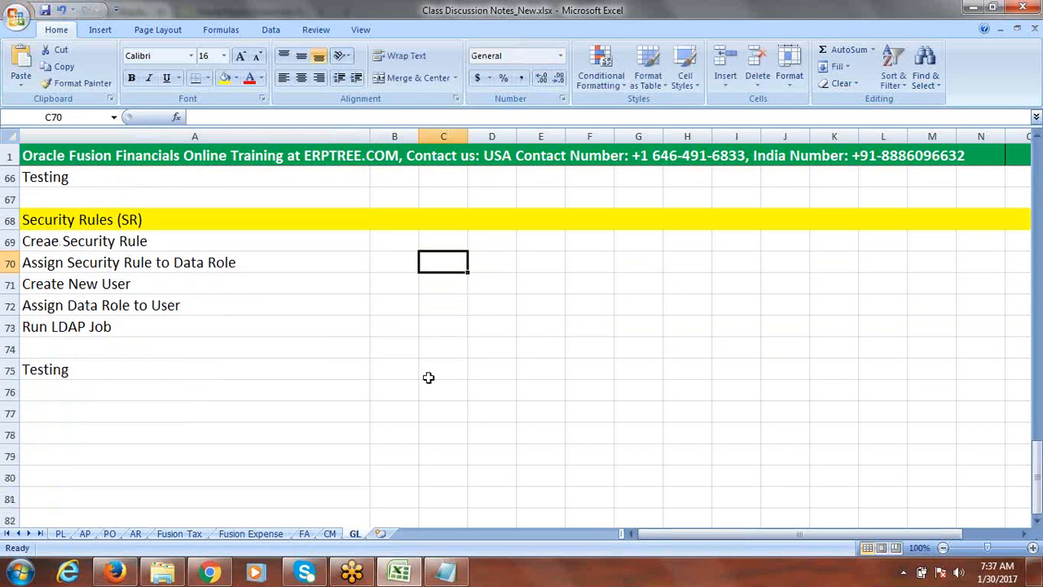
key(ctrl+s)
Select the Security Rules task rows for review, then switch to the Oracle Fusion session in Firefox
drag(86, 223, 136, 370)
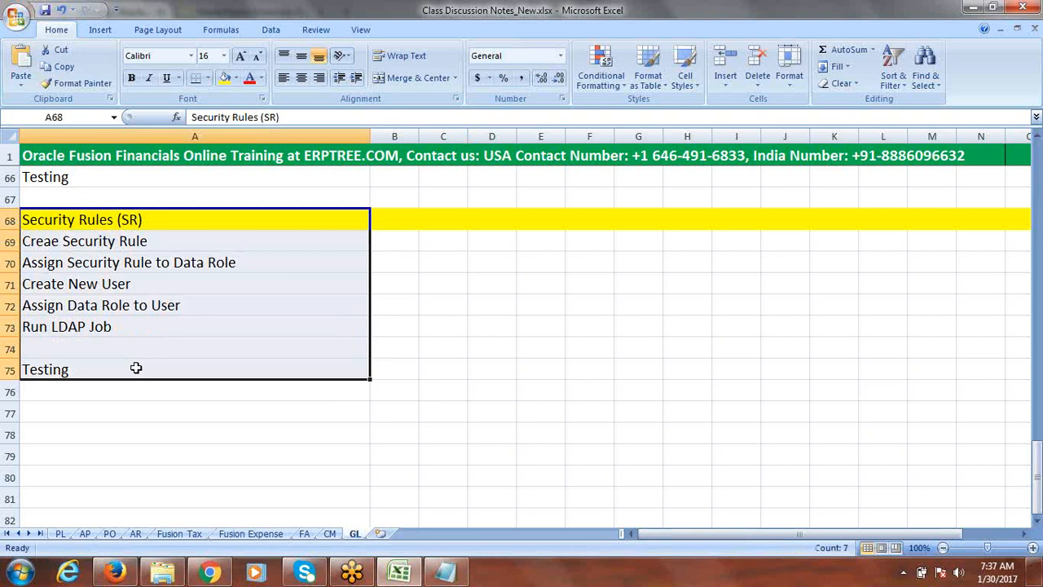
drag(142, 237, 153, 326)
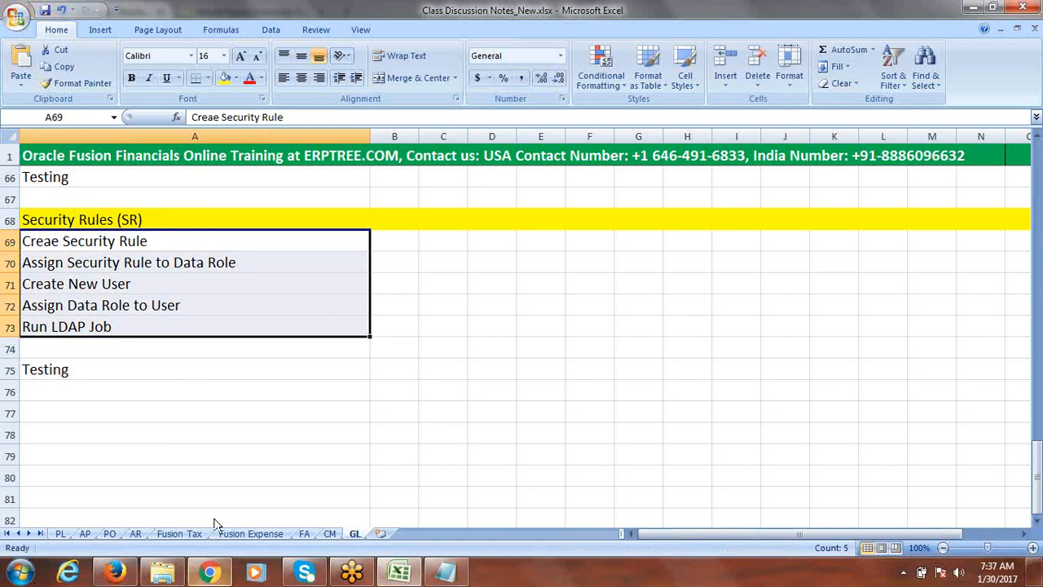
click(211, 573)
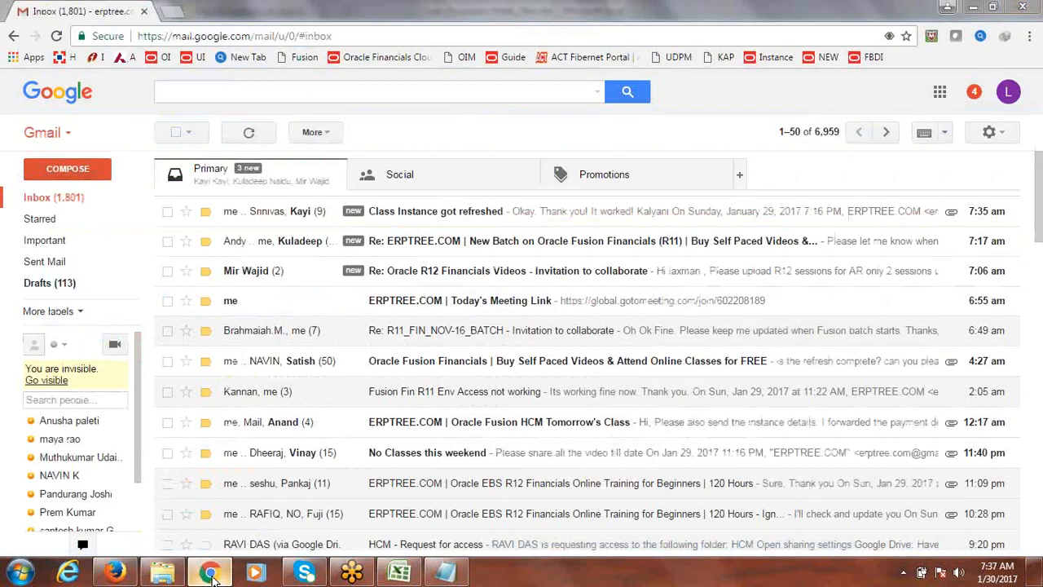
click(211, 573)
click(117, 574)
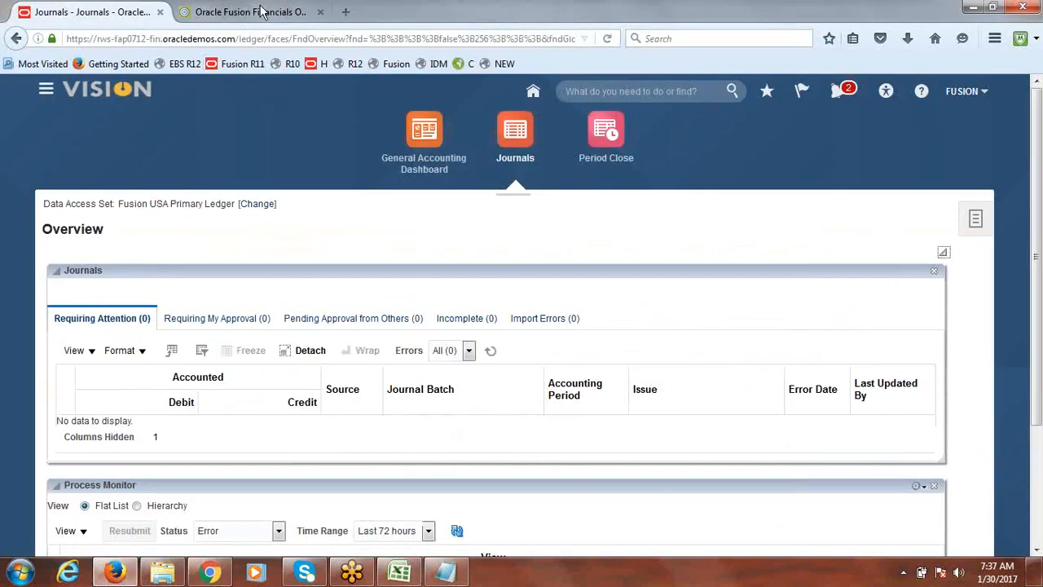
Open the Fusion Implementation Project from Setup and Maintenance's implementation projects overview
click(970, 94)
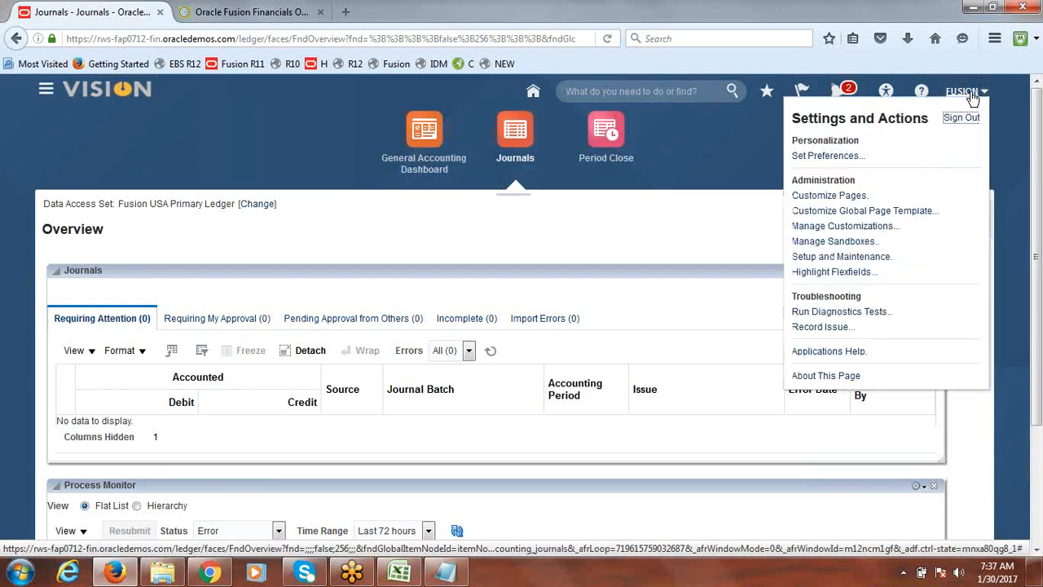
click(878, 259)
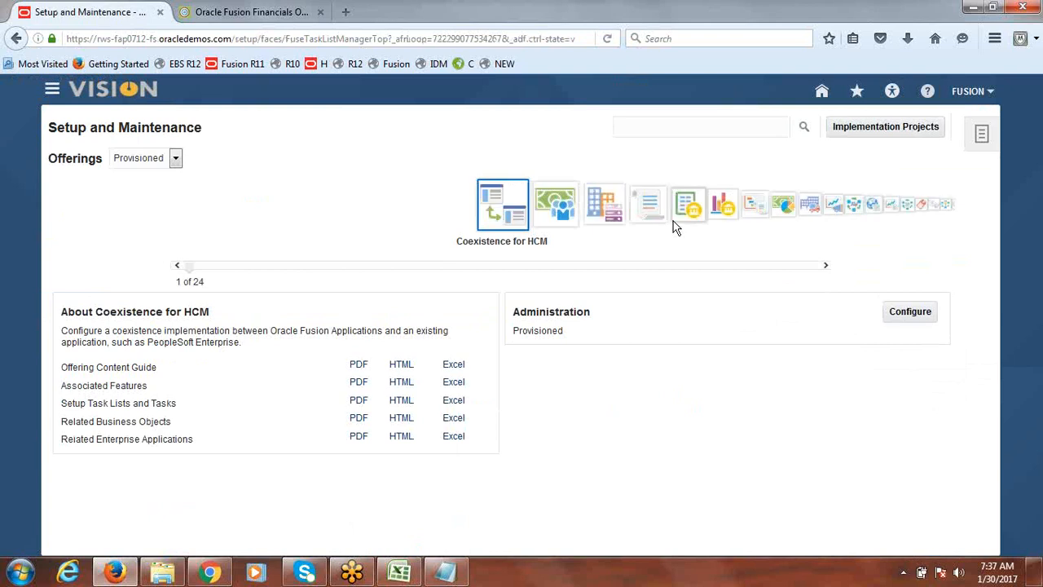
click(895, 129)
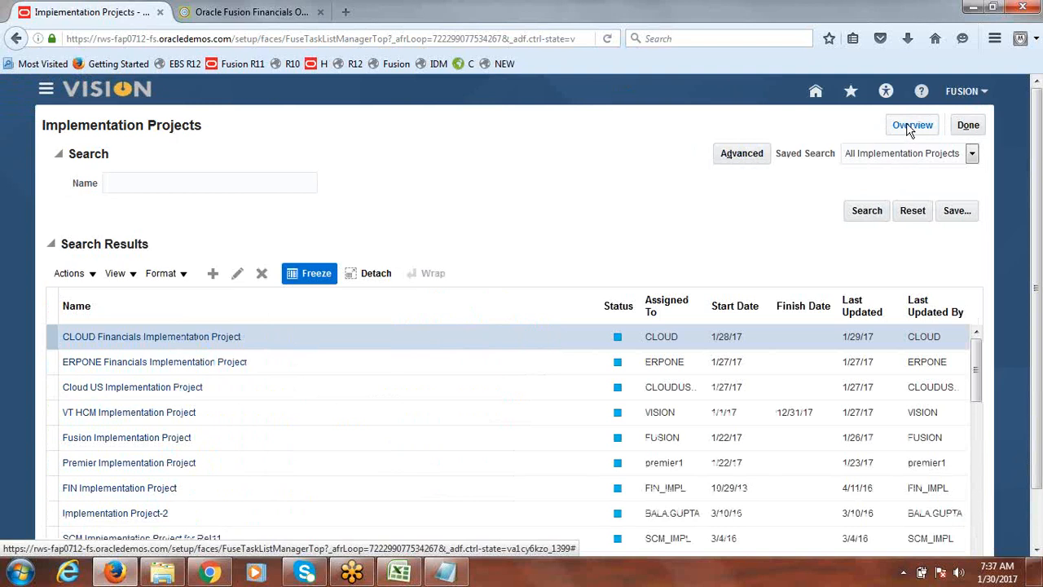
click(911, 129)
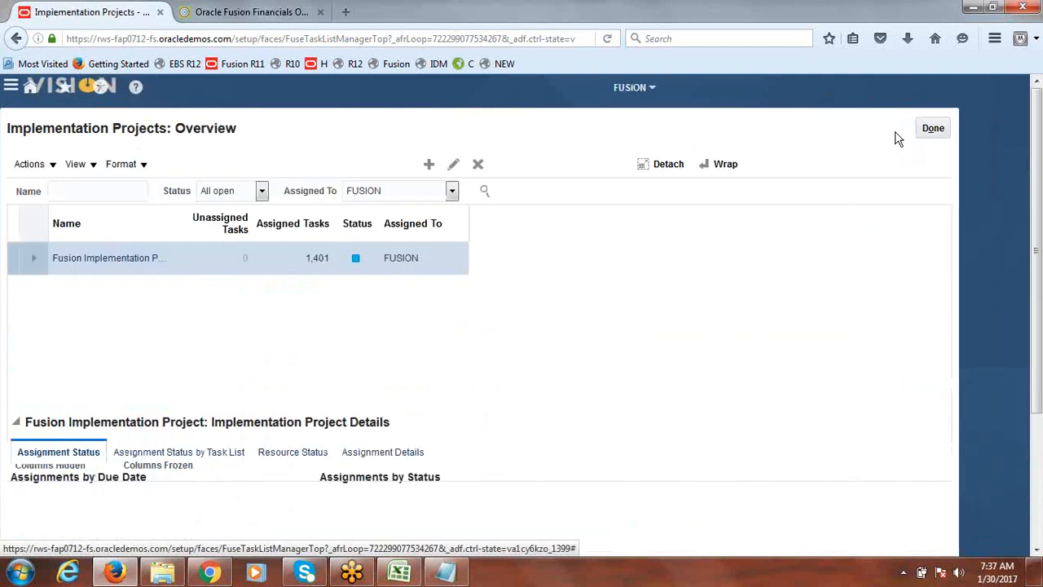
click(162, 256)
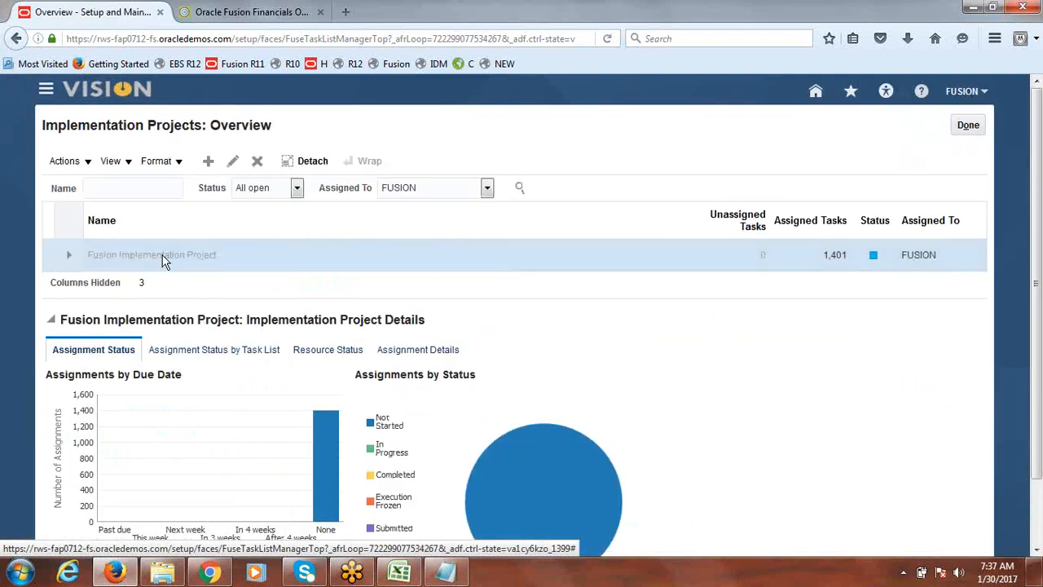
click(138, 309)
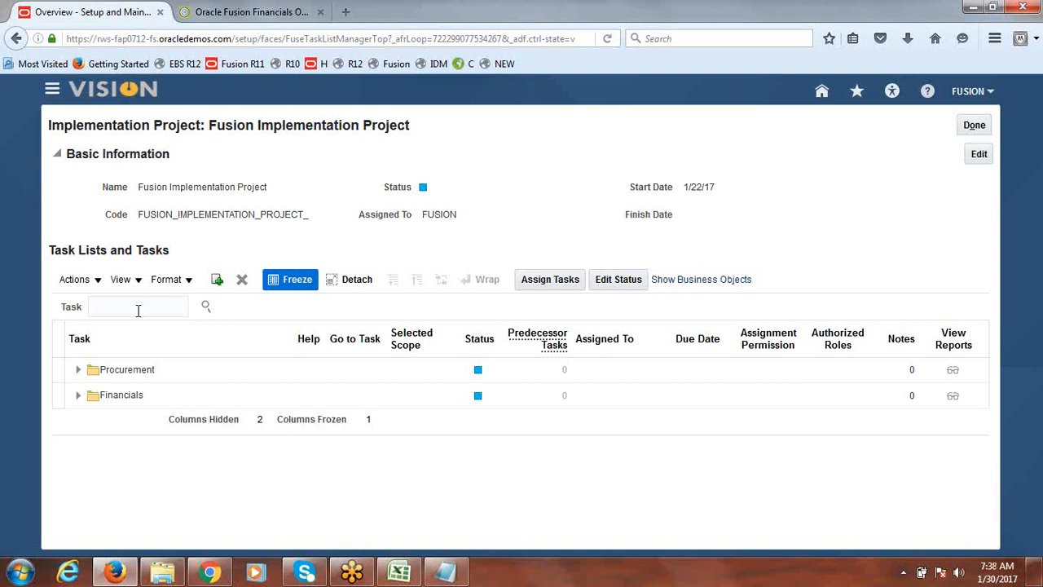
Search the project's tasks for Value Set Security
text(Value Set Security)
key(Return)
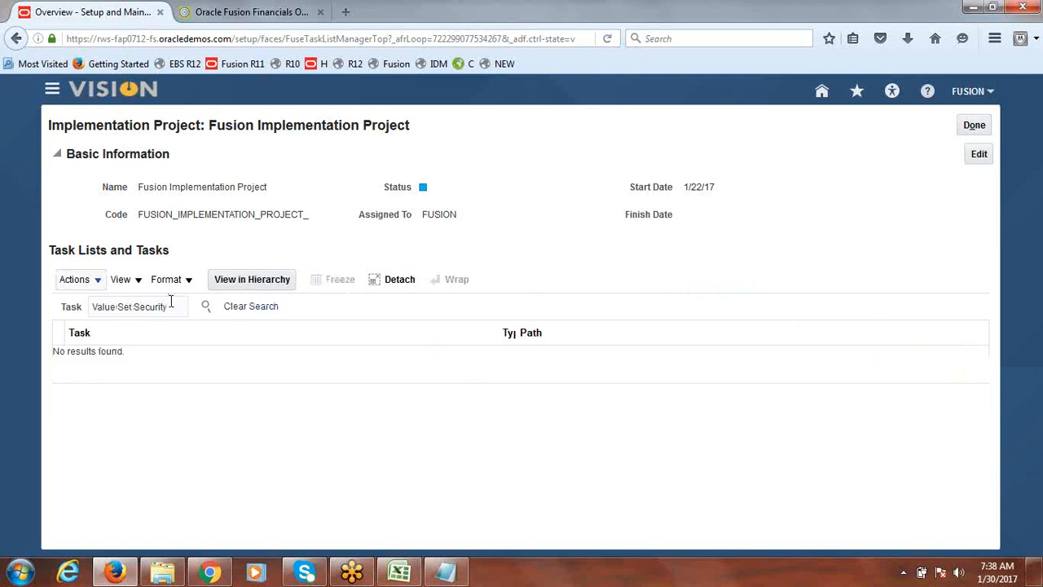
Search the project's tasks for Security instead
click(172, 303)
click(134, 304)
drag(135, 306, 73, 308)
key(BackSpace)
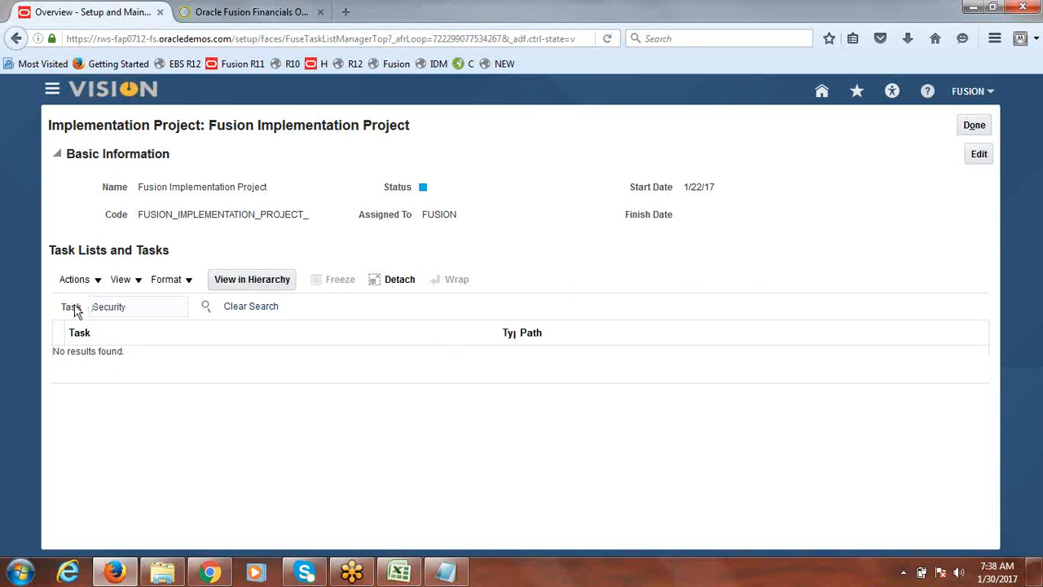
click(207, 308)
Search the project's tasks for Segment Value Secu
drag(133, 306, 56, 318)
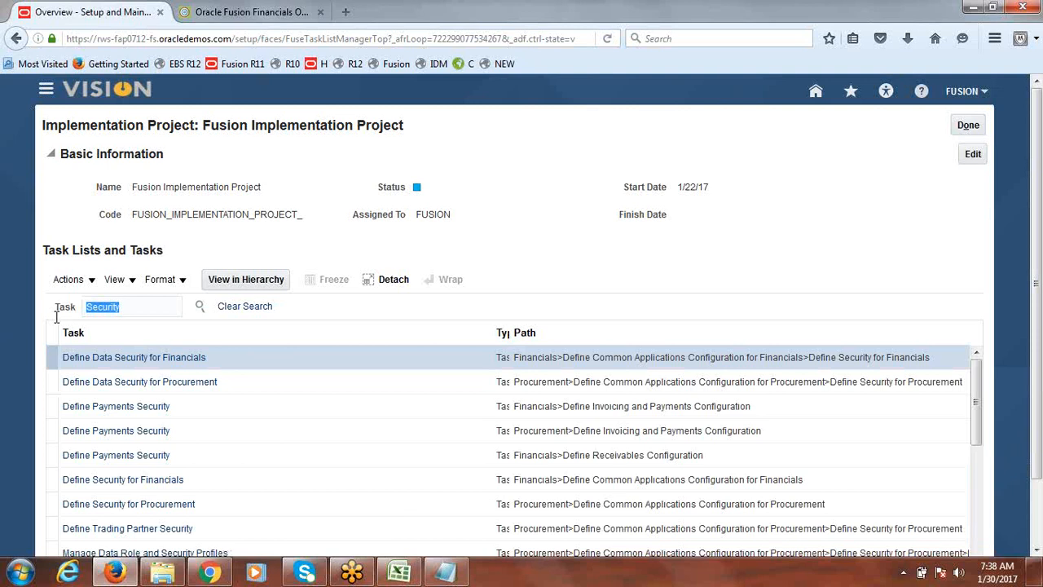
text(Segment Value Secu)
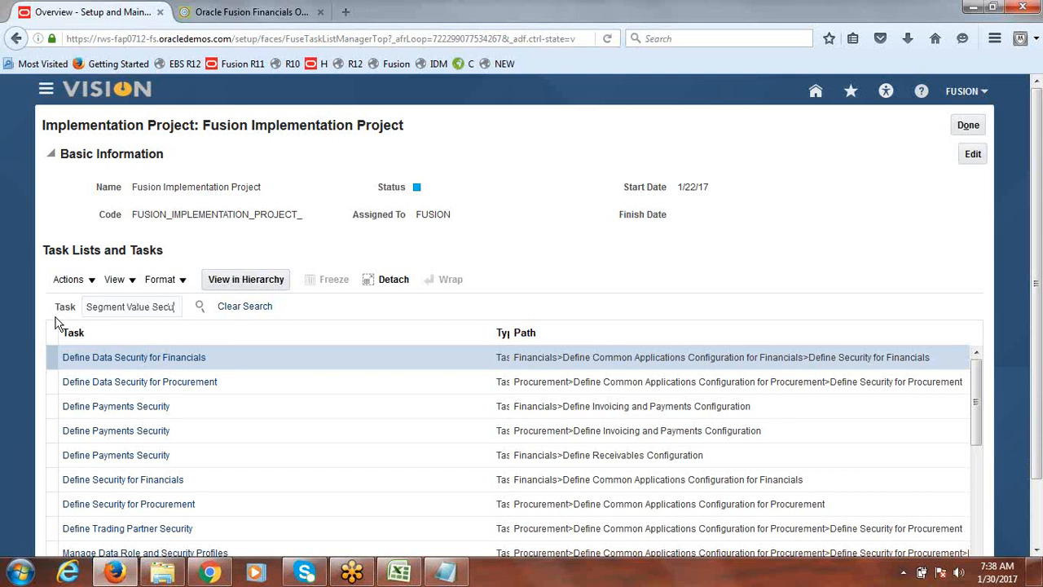
click(200, 306)
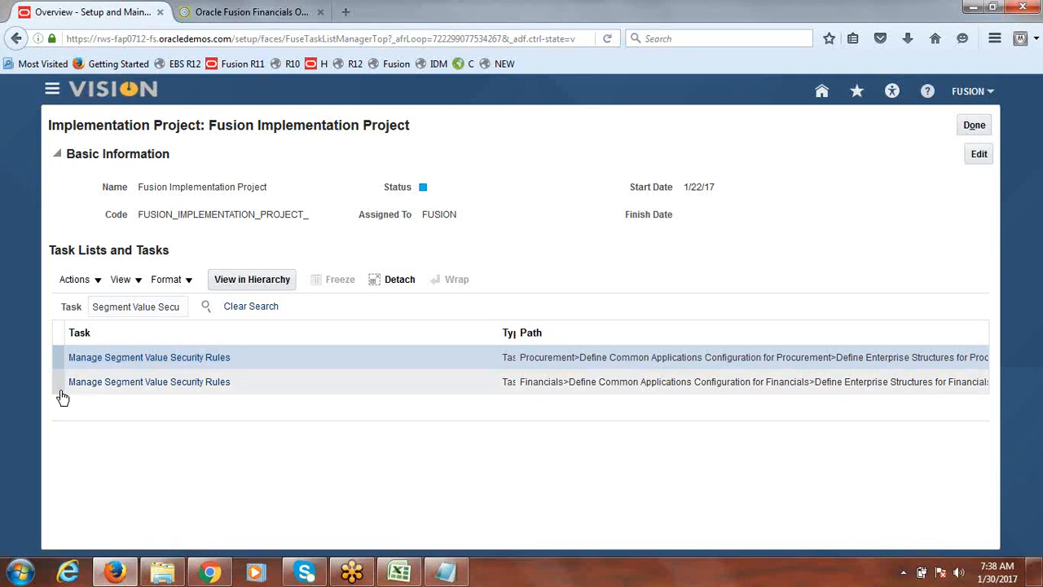
Open the Manage Segment Value Security Rules task from the search results and cancel back to the project
click(148, 383)
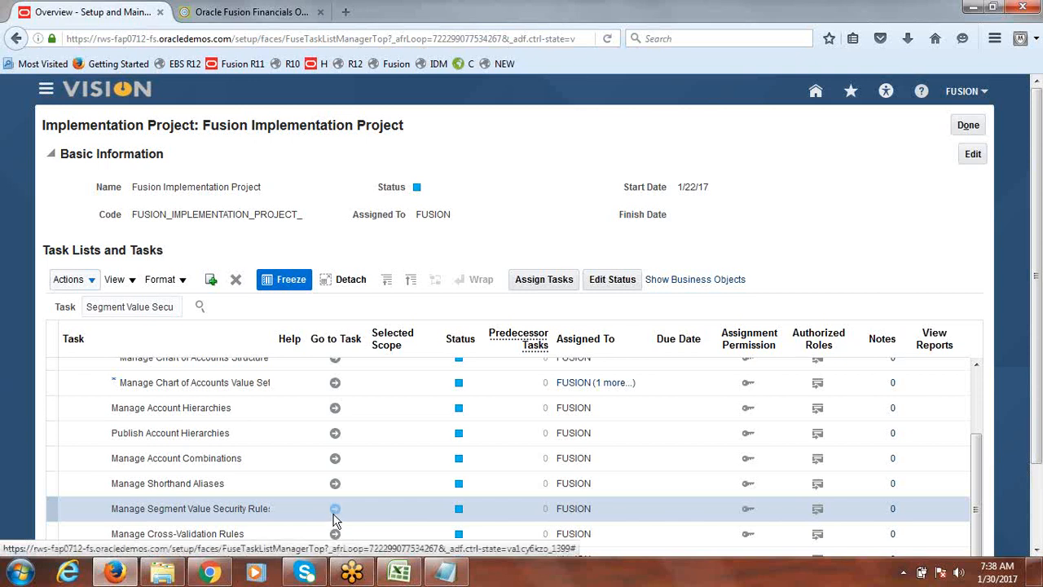
drag(285, 338, 339, 336)
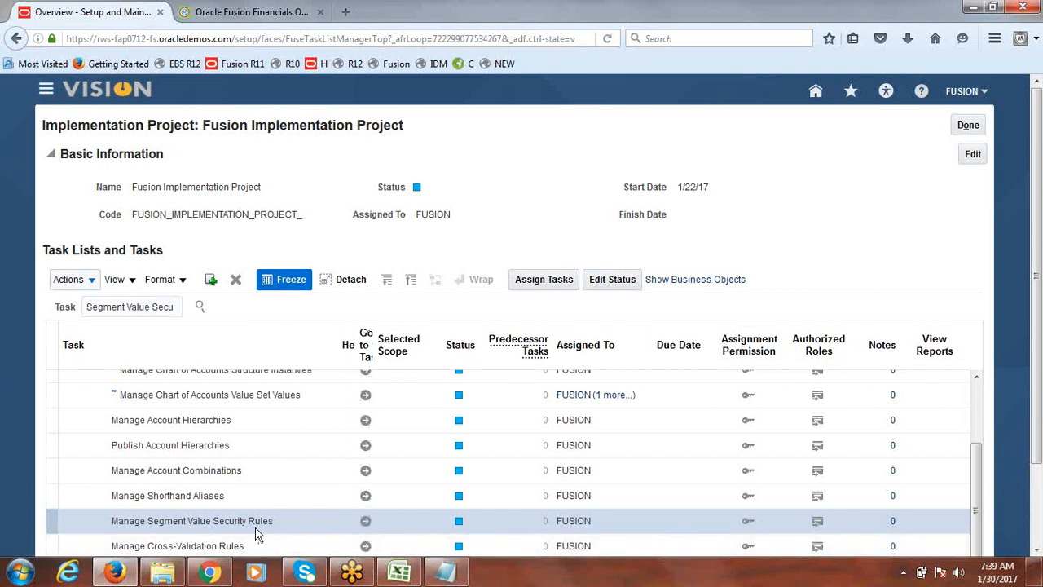
click(366, 522)
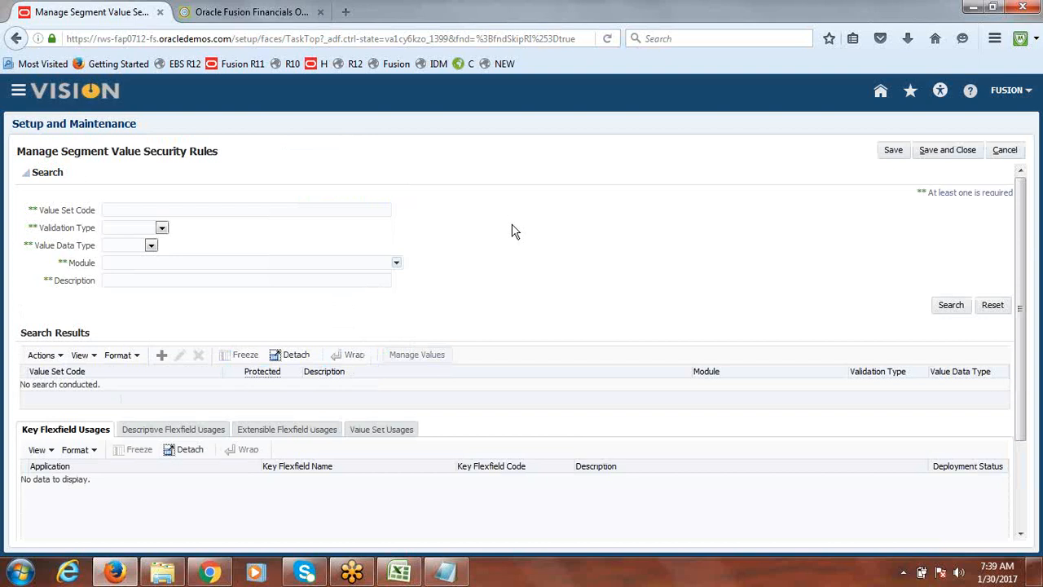
click(161, 211)
click(1007, 152)
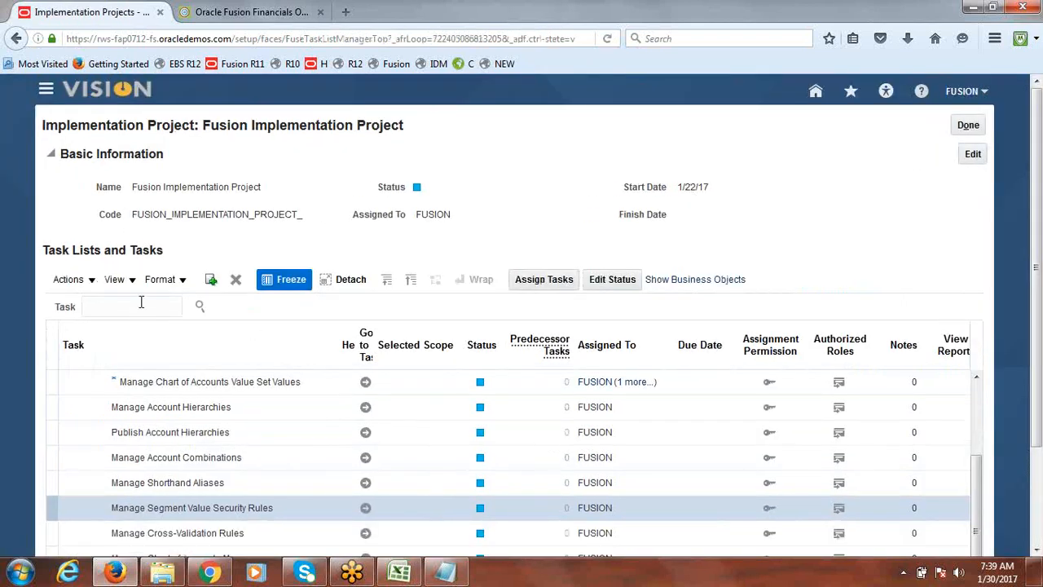
Search the project's tasks for Chart of accounts value set
click(139, 305)
text(Chart of acc)
text(ounts value set)
key(Return)
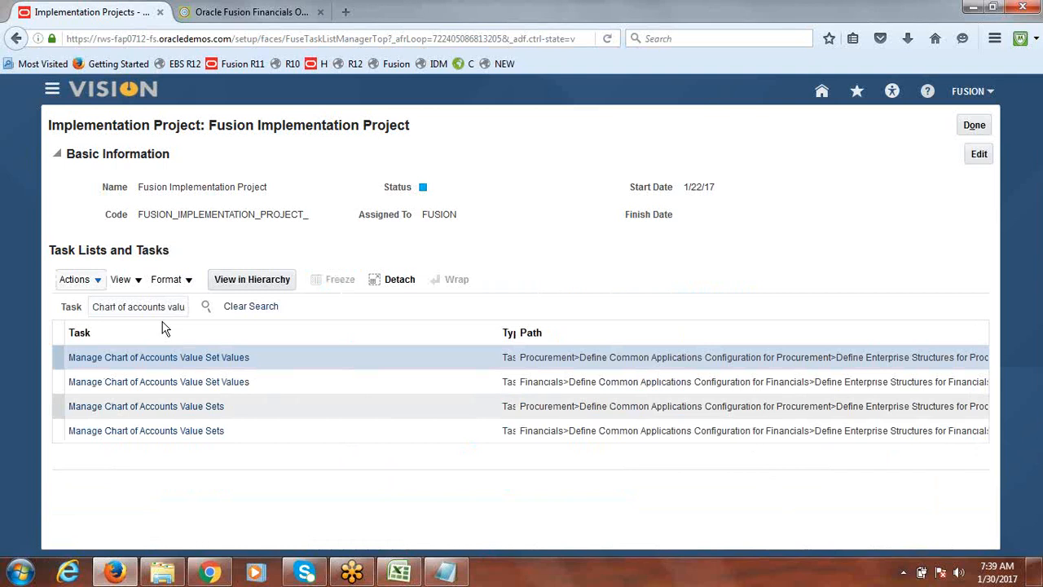
Open the Manage Chart of Accounts Value Sets task from the results
click(159, 437)
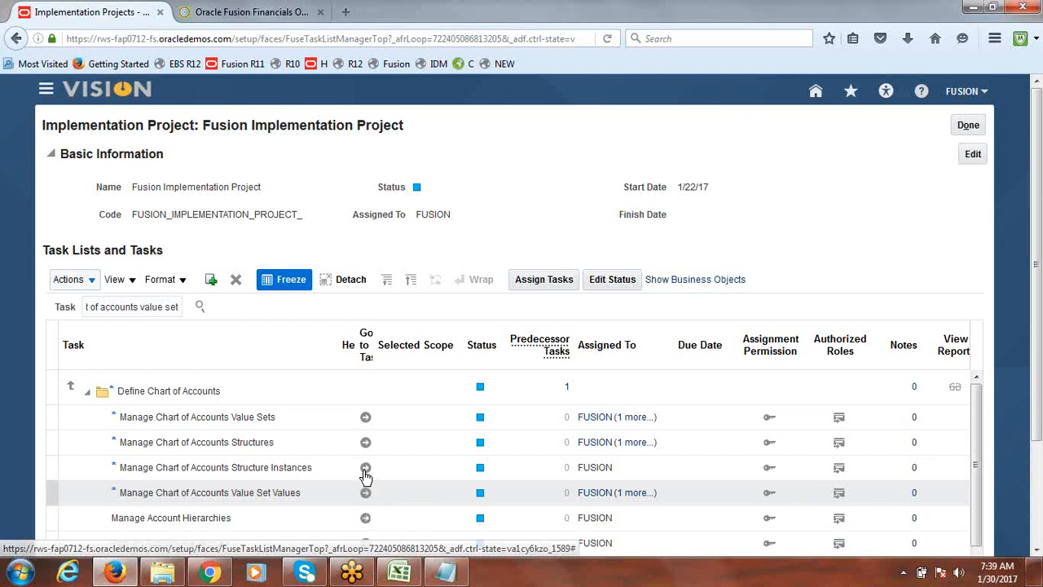
click(366, 420)
click(366, 420)
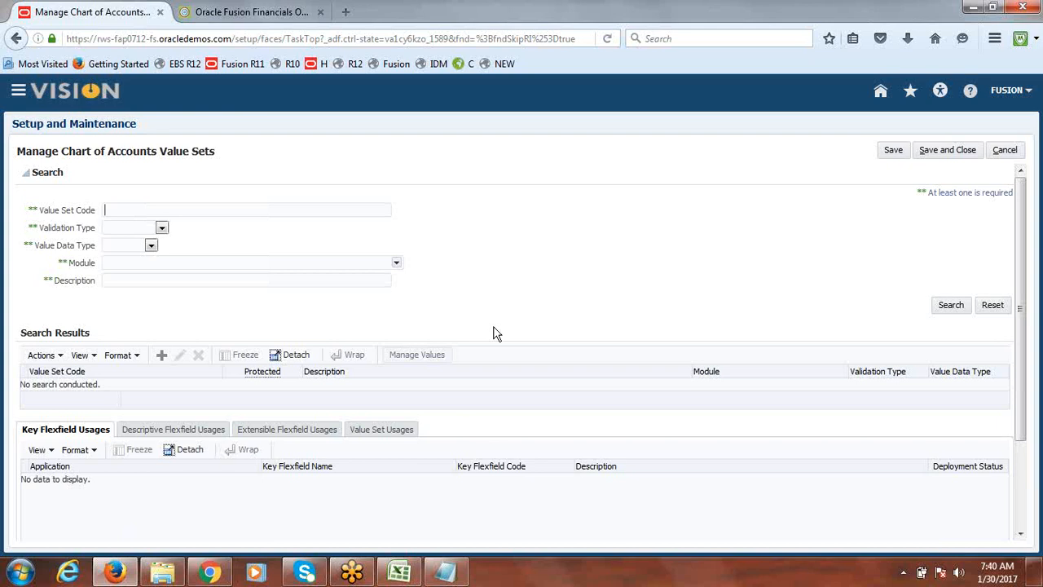
Switch to the class notes workbook and append ': FUSIONSR' to the Create New User note
click(445, 573)
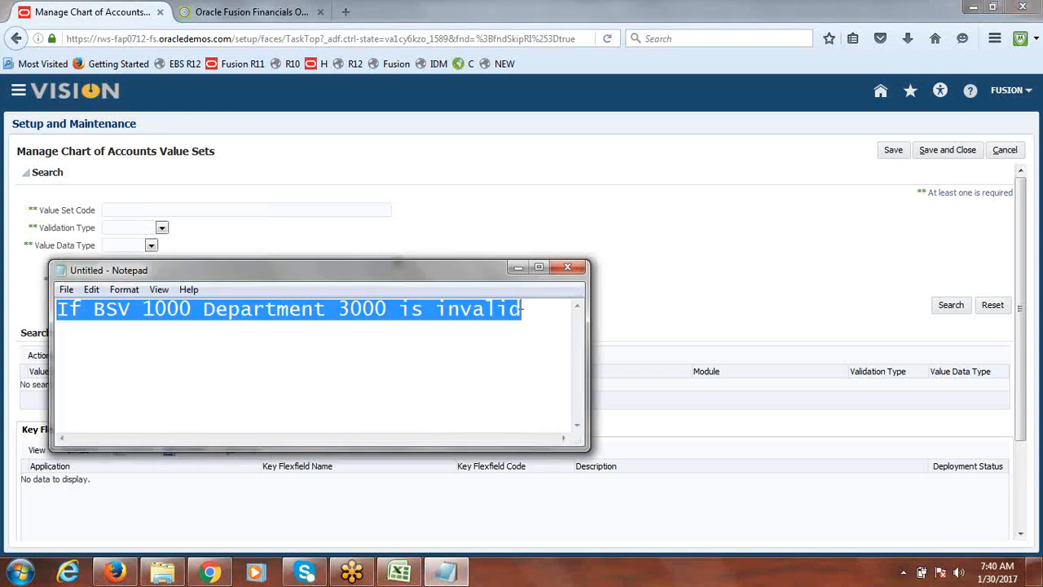
click(388, 575)
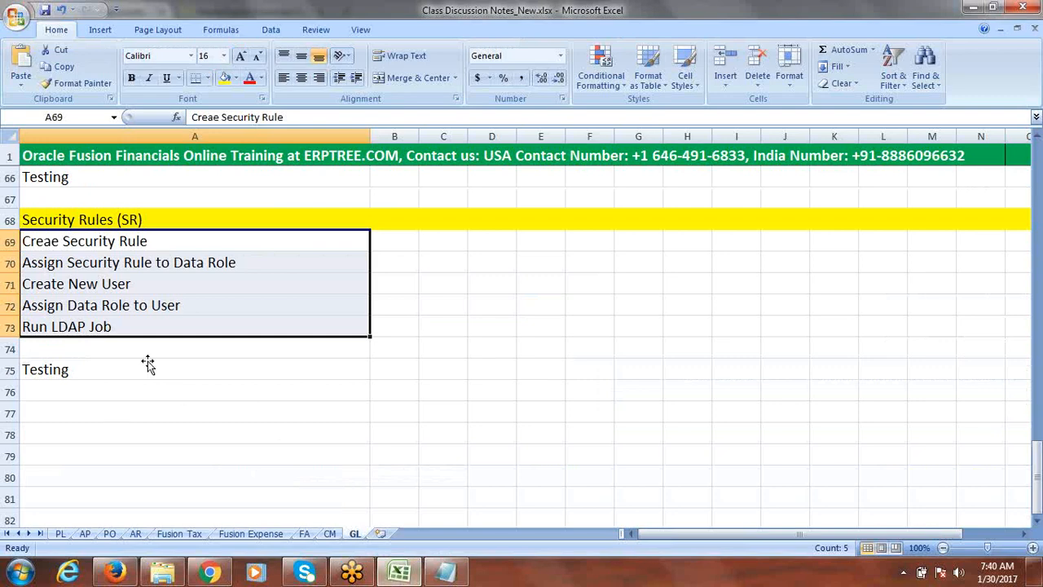
click(183, 283)
double_click(184, 283)
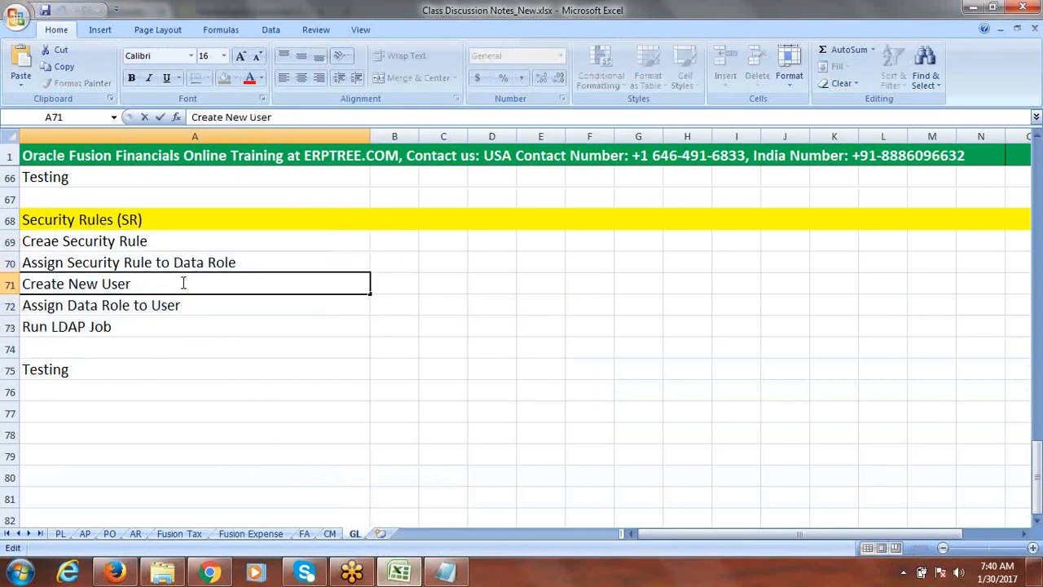
text(: FUSIONSR)
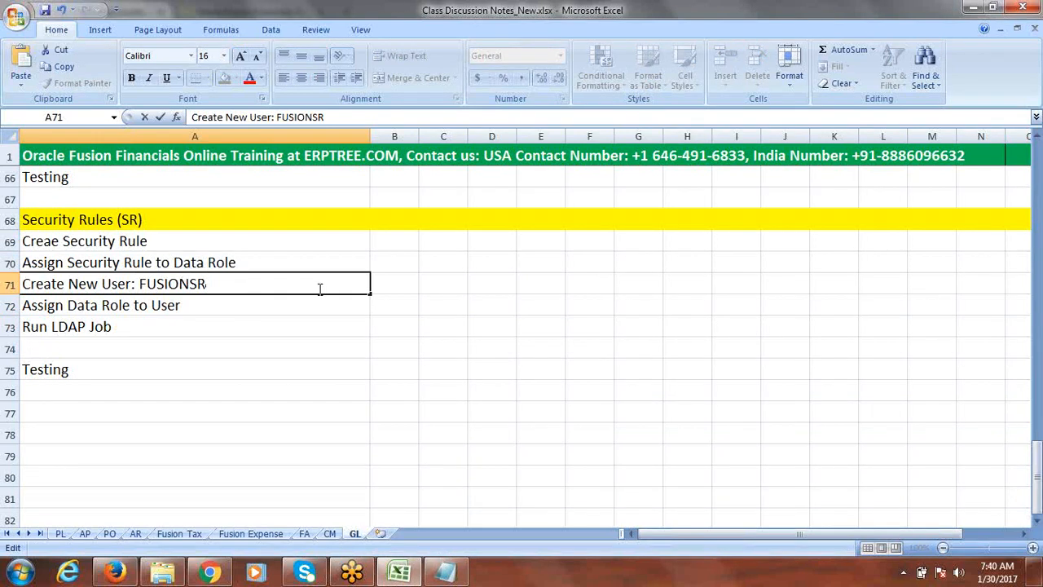
key(Tab)
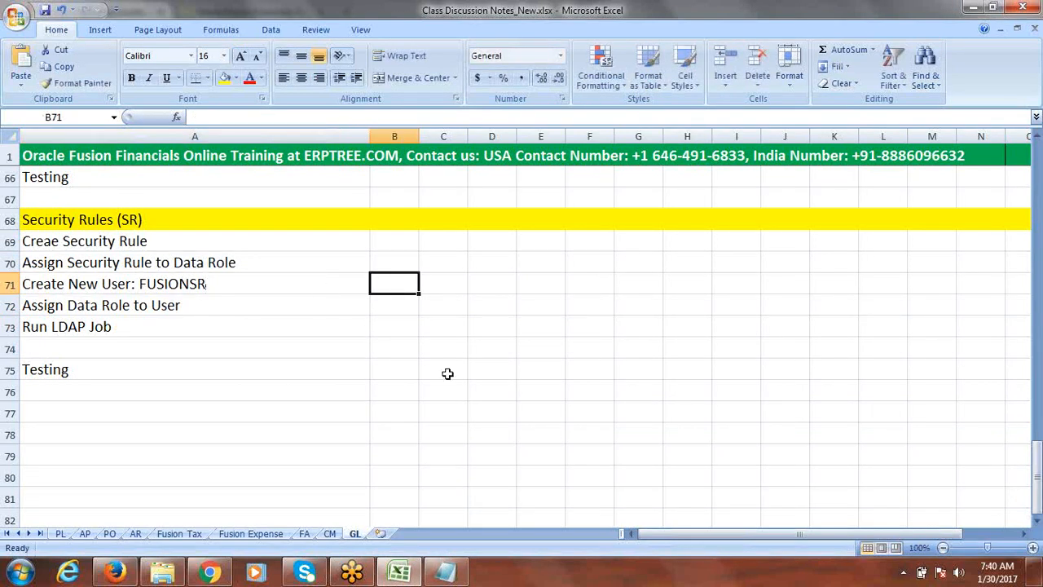
Enter 1000 in the cell beside the Create New User note and save the workbook
text(1000)
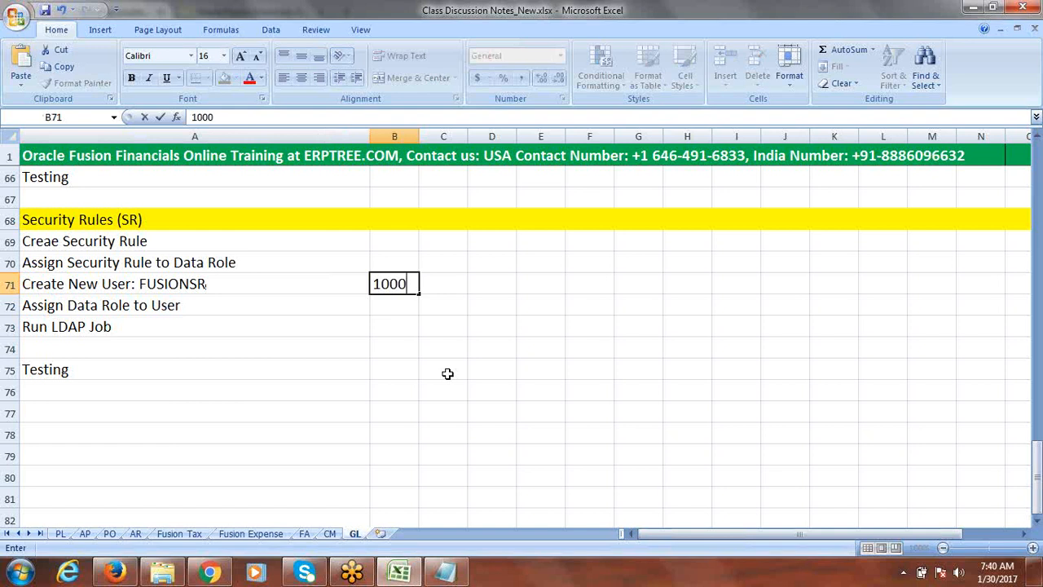
key(Tab)
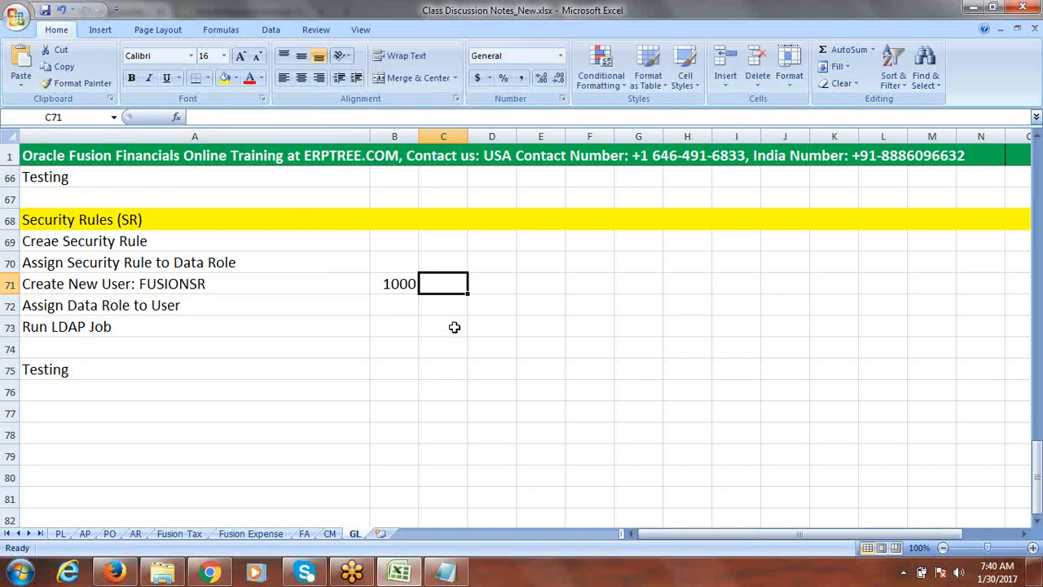
key(ctrl+s)
Return to the browser and search chart of accounts value sets with code Fusion
key(alt+Tab)
key(alt+Tab)
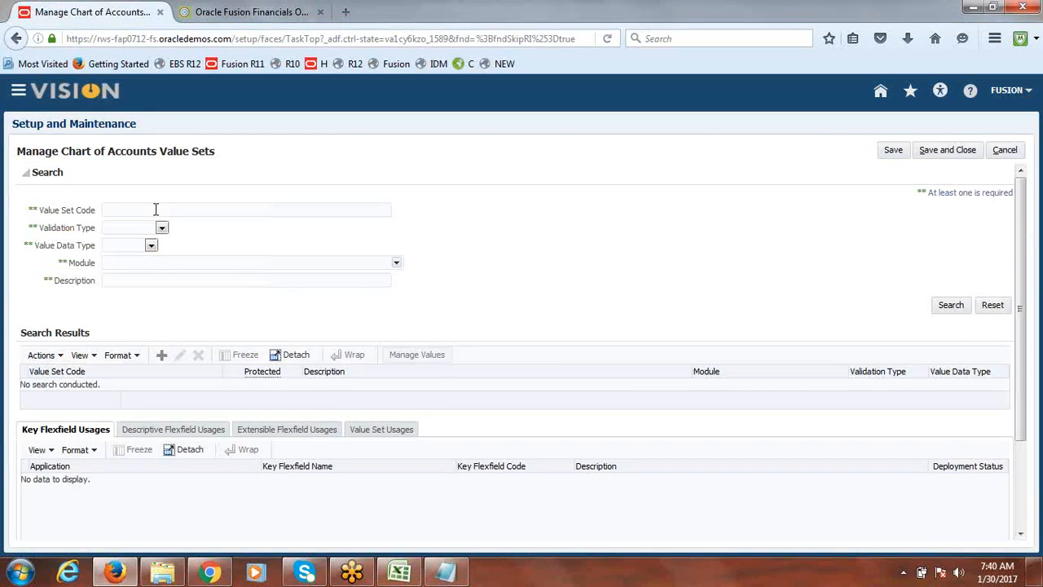
text(Fusion)
key(Return)
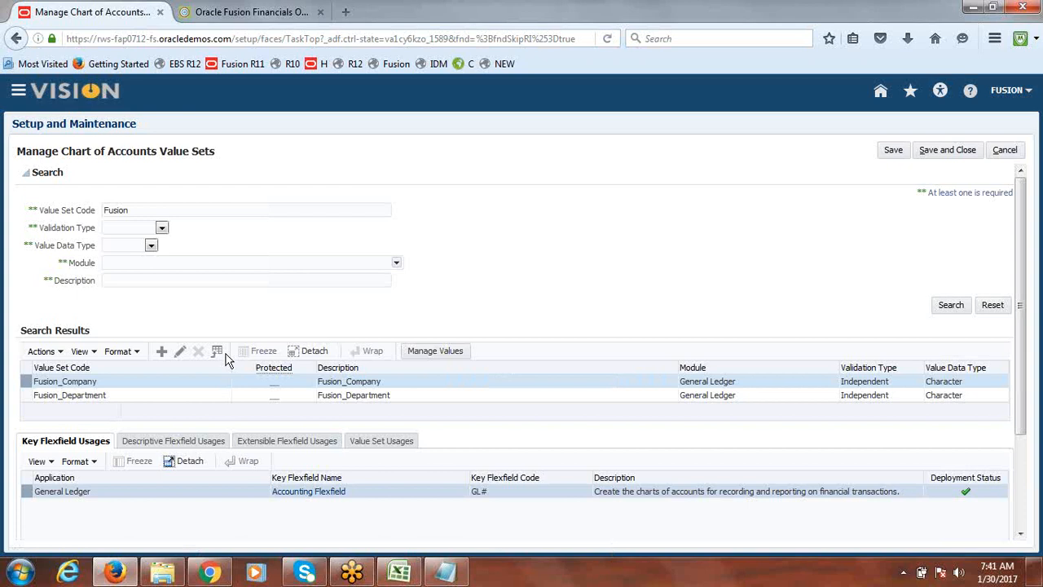
Edit the Fusion_Company value set to enable security with data security resource name SR1, and save
click(180, 351)
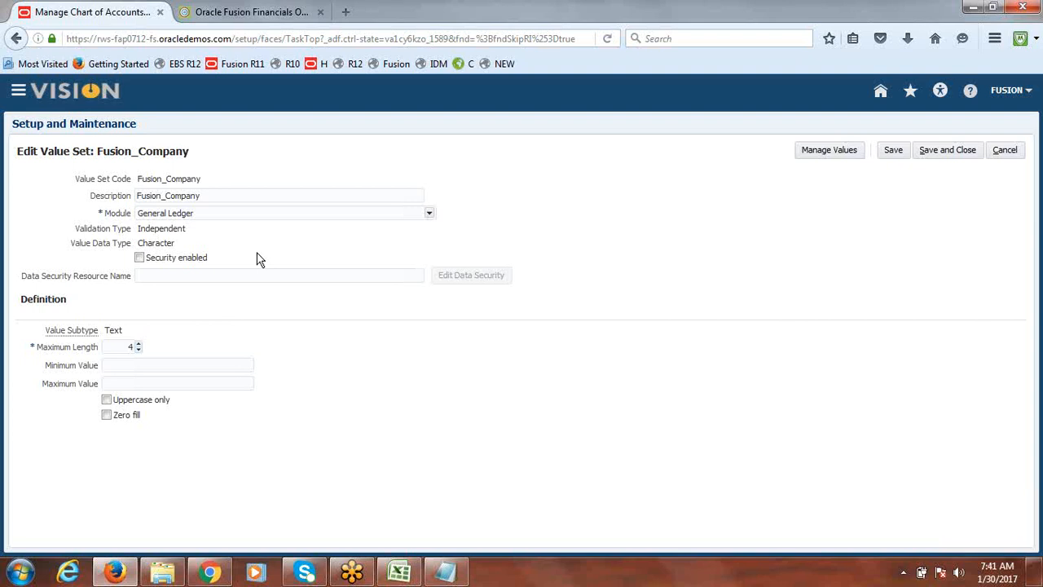
click(140, 257)
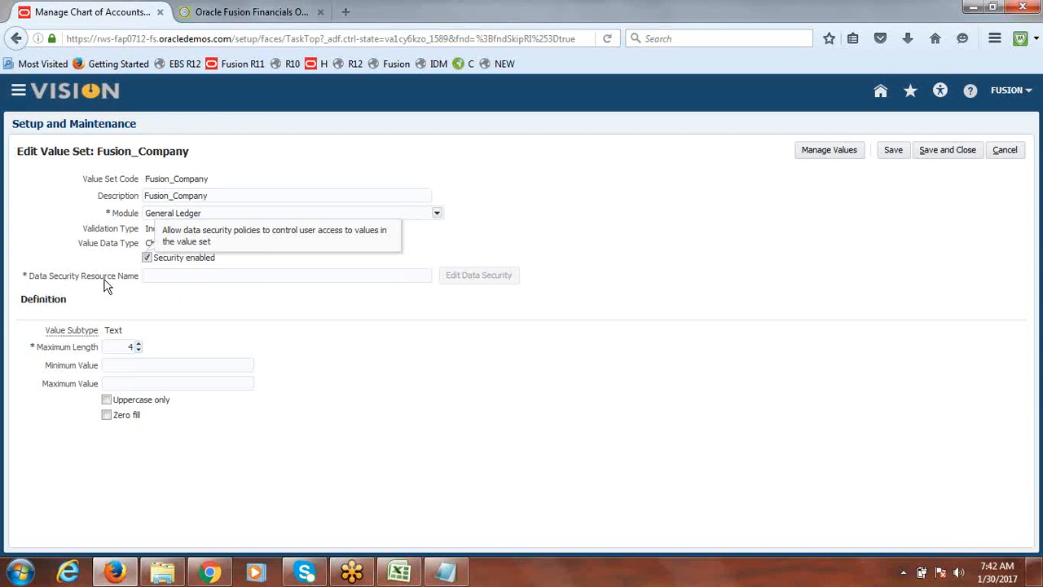
click(165, 274)
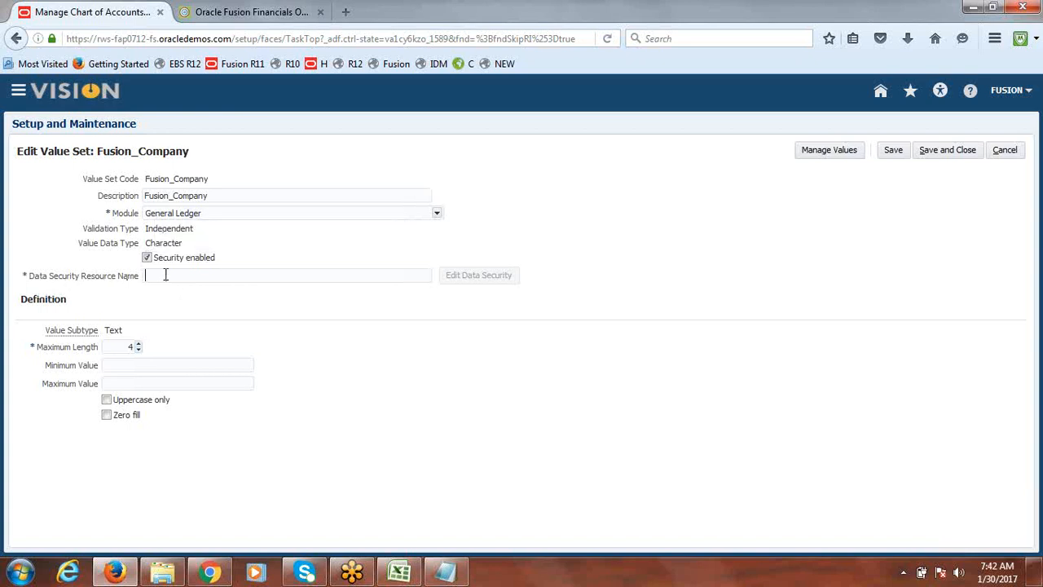
text(S)
text(e)
key(BackSpace)
key(BackSpace)
text(SR1)
click(895, 150)
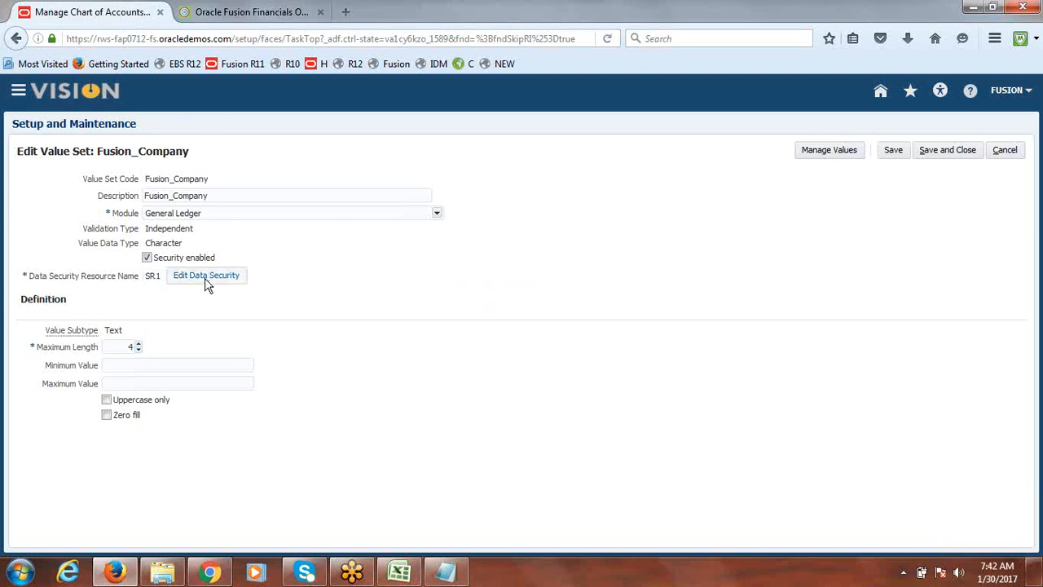
Open the value set's data security and create a condition named BSV Rule with display name BSV Rule
click(207, 280)
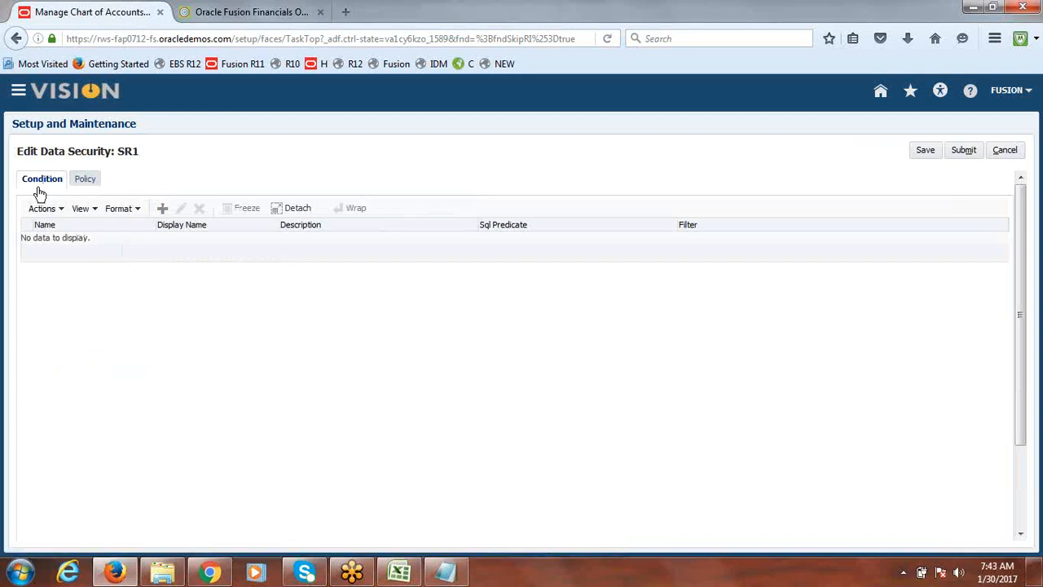
click(163, 210)
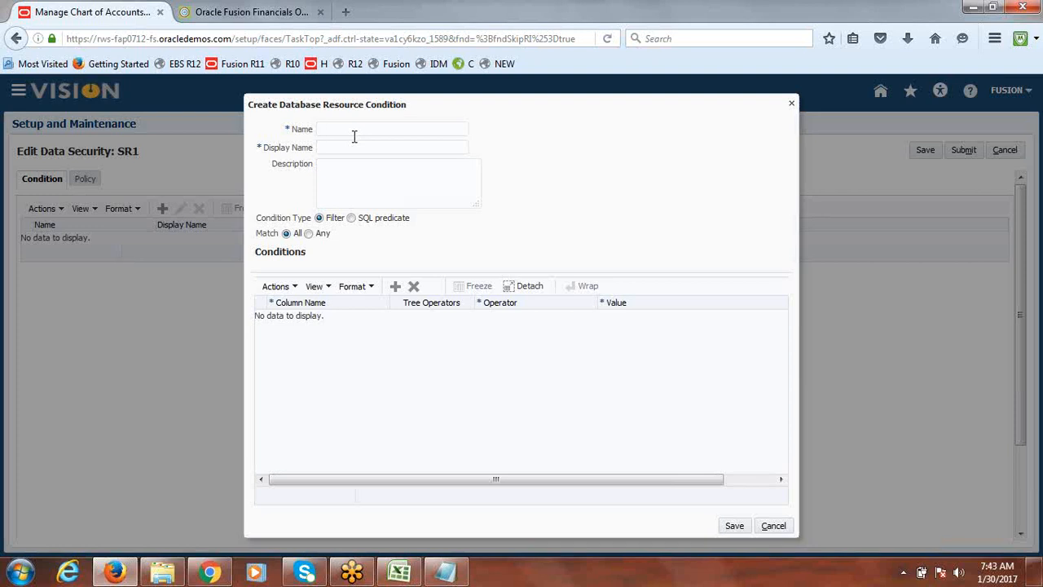
text(B)
text(SV Cond)
text(it)
key(BackSpace)
key(BackSpace)
key(BackSpace)
key(BackSpace)
key(BackSpace)
key(BackSpace)
key(BackSpace)
text(Rule)
drag(374, 129, 319, 128)
key(ctrl+c)
click(331, 149)
key(ctrl+v)
Add a filter where VALUE is not between 2000 and 3000 to the BSV Rule condition and save it
click(396, 289)
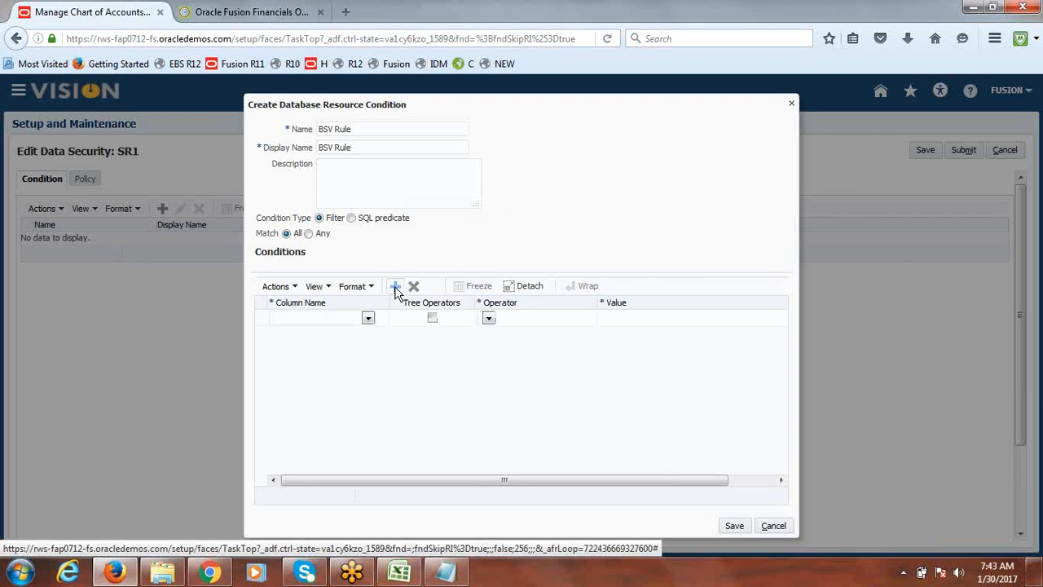
click(368, 319)
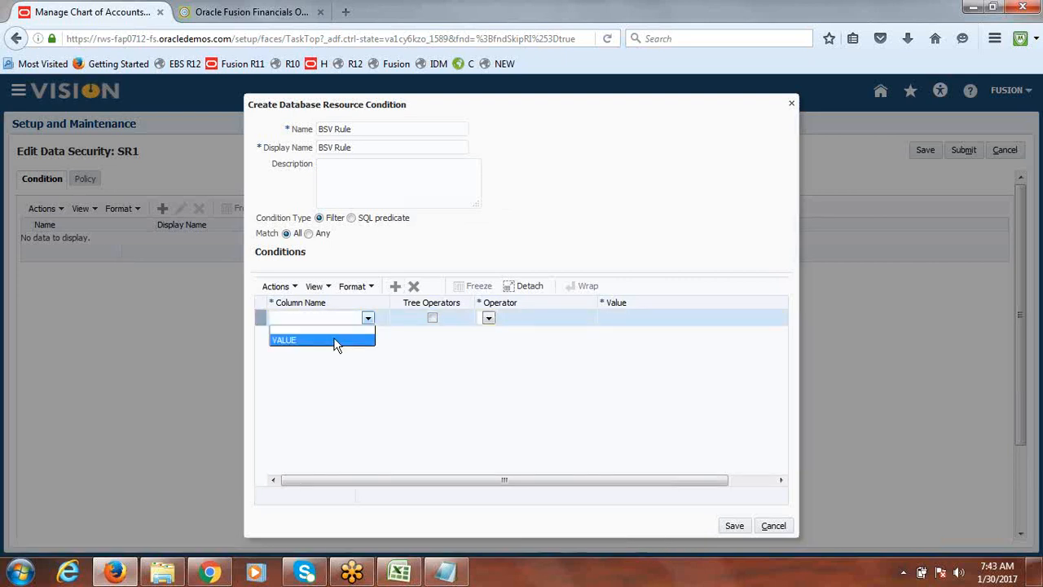
click(334, 339)
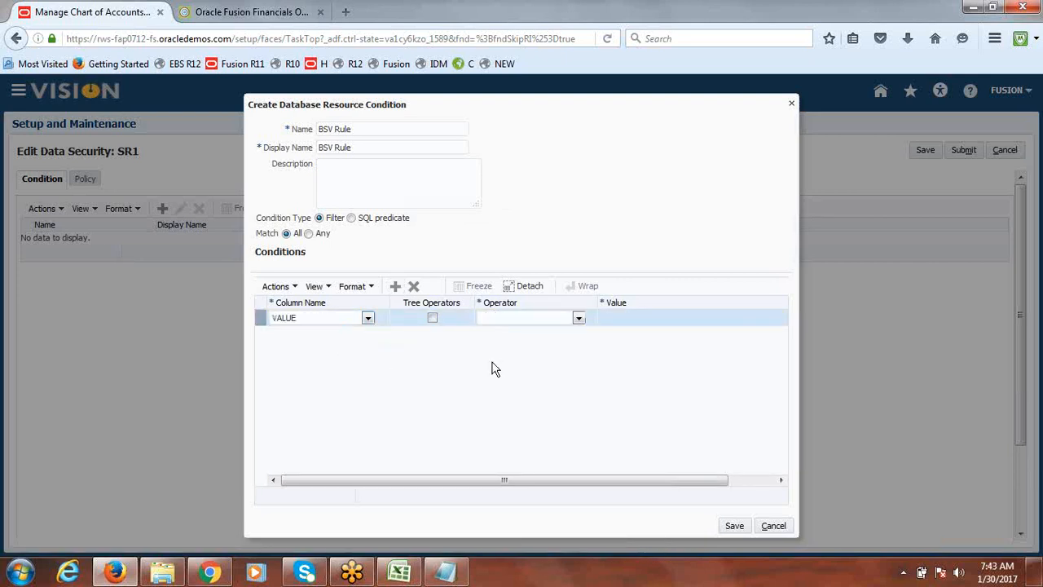
click(579, 319)
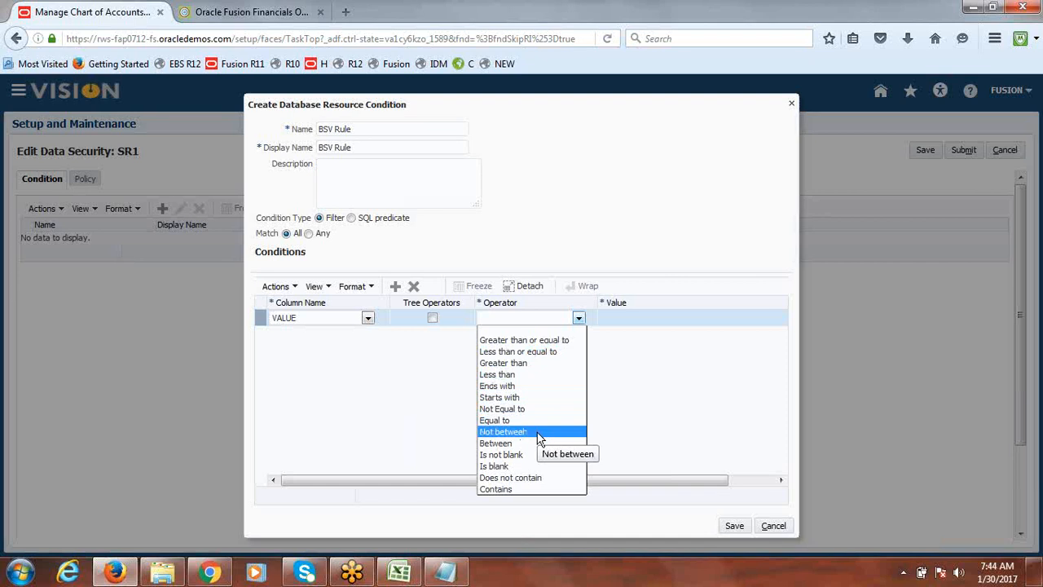
click(503, 432)
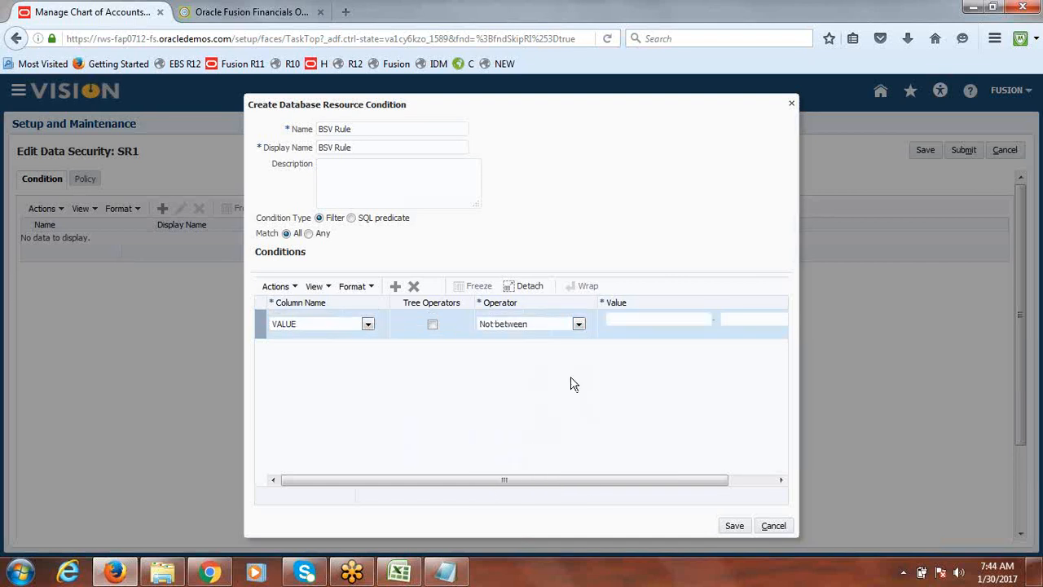
drag(573, 487, 644, 477)
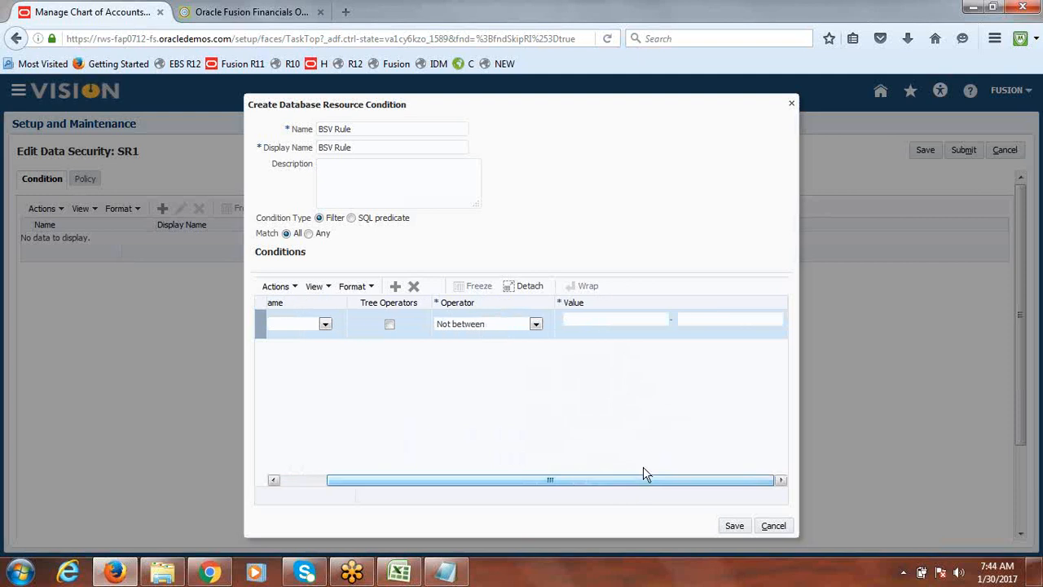
click(625, 320)
text(2000)
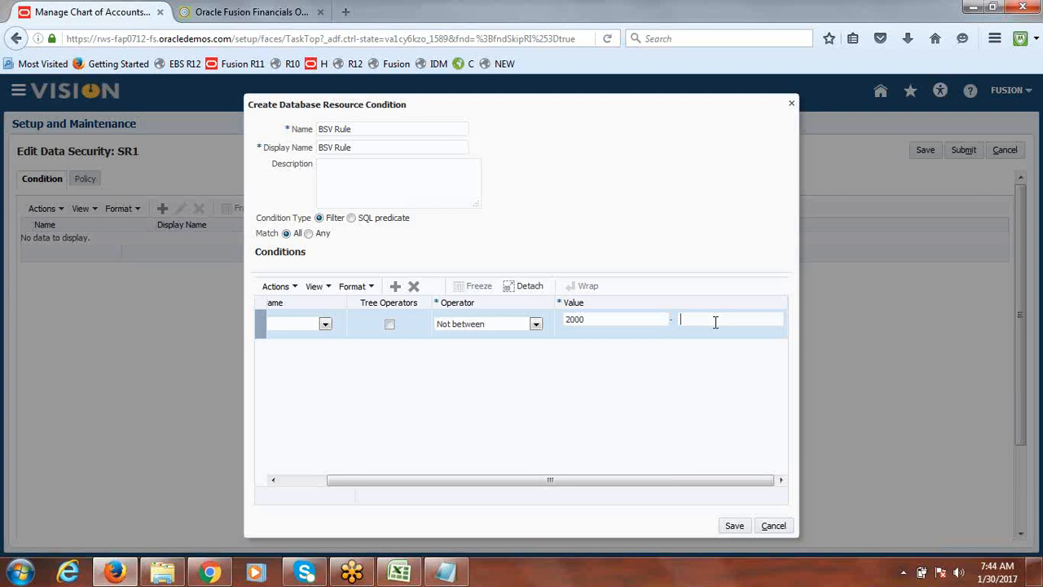
click(716, 322)
text(3000)
click(537, 325)
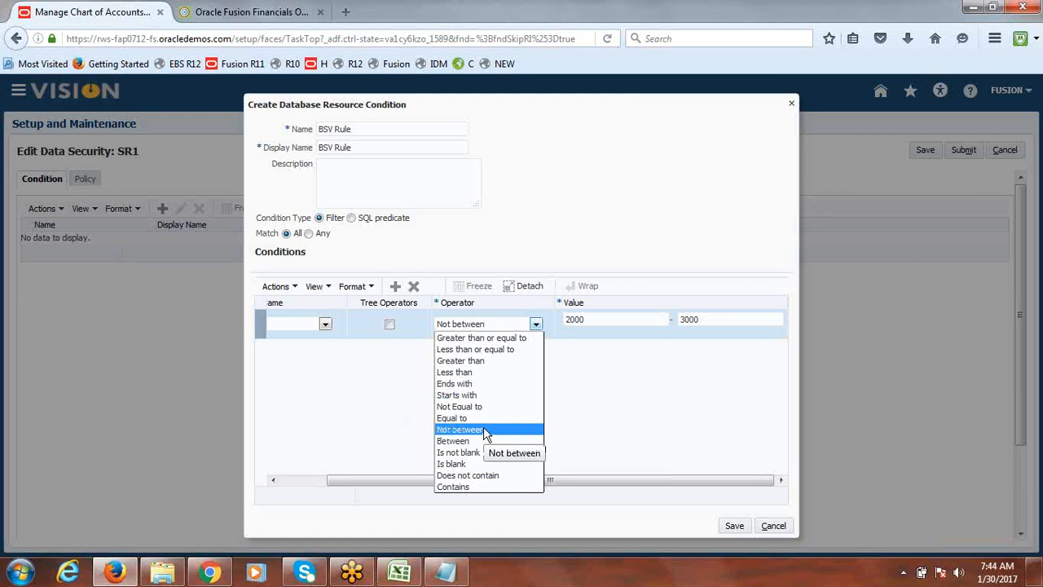
click(574, 391)
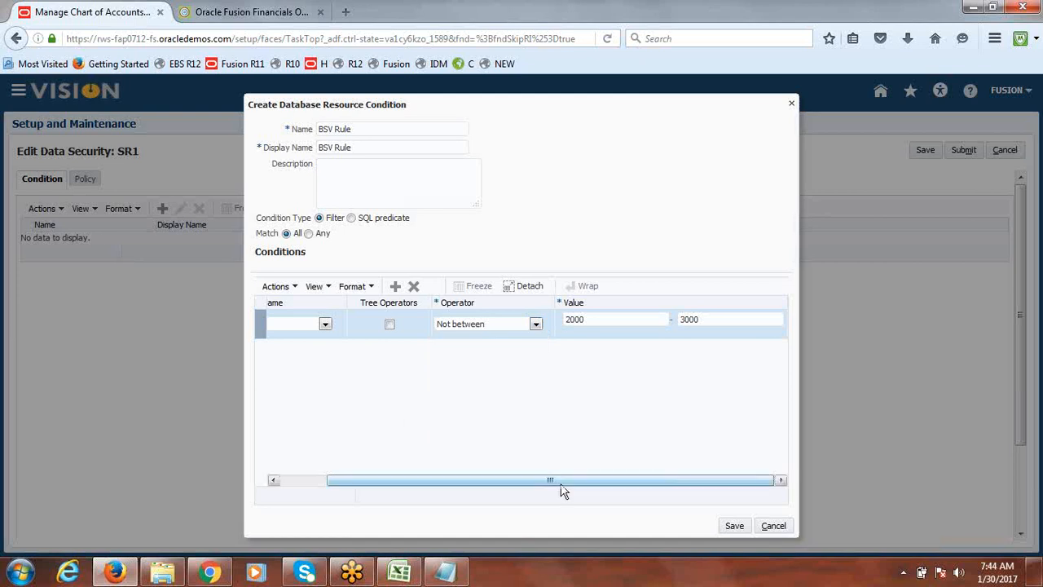
drag(552, 482, 458, 481)
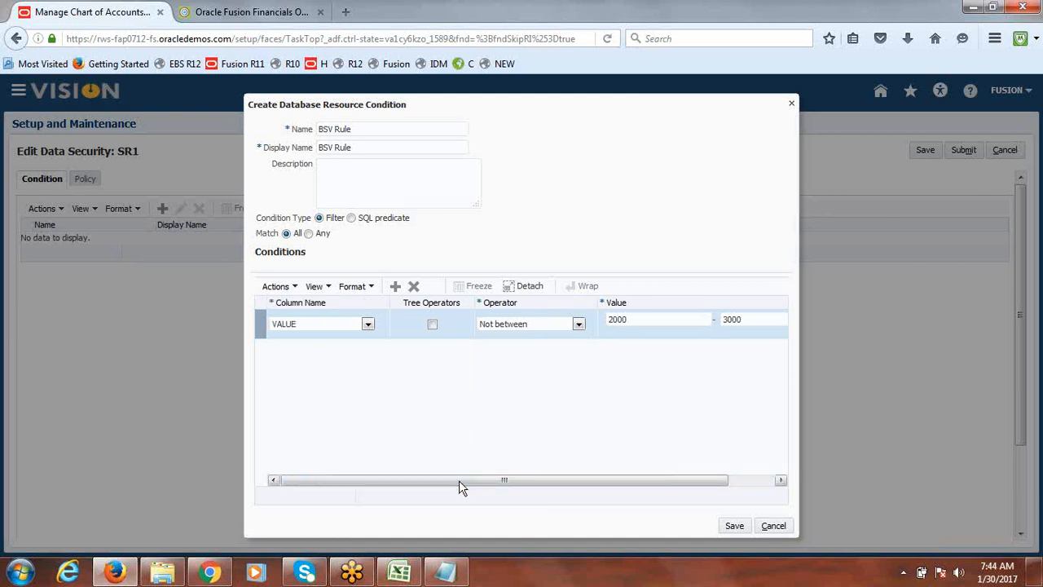
click(733, 527)
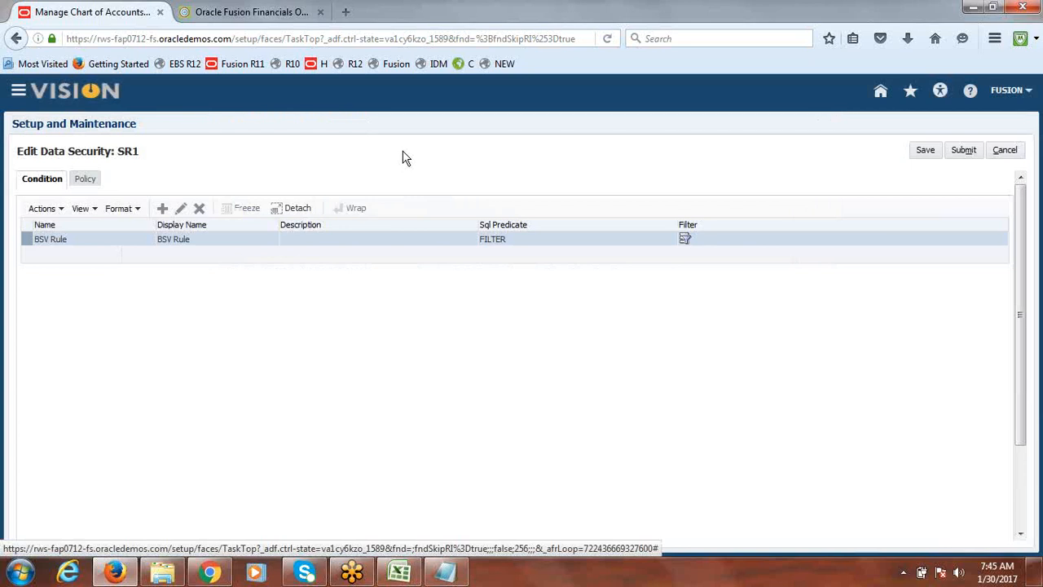
click(181, 209)
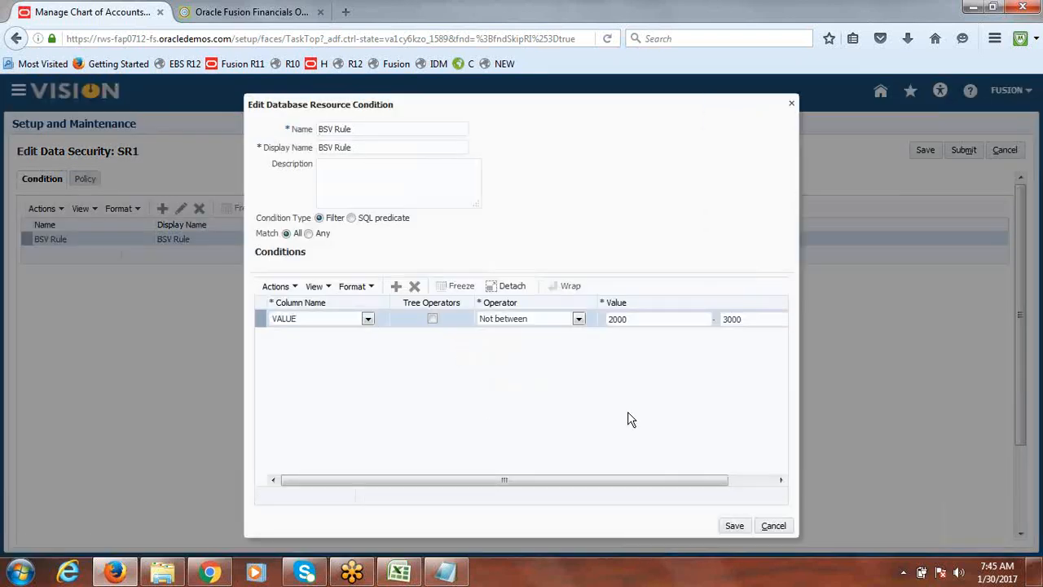
click(735, 527)
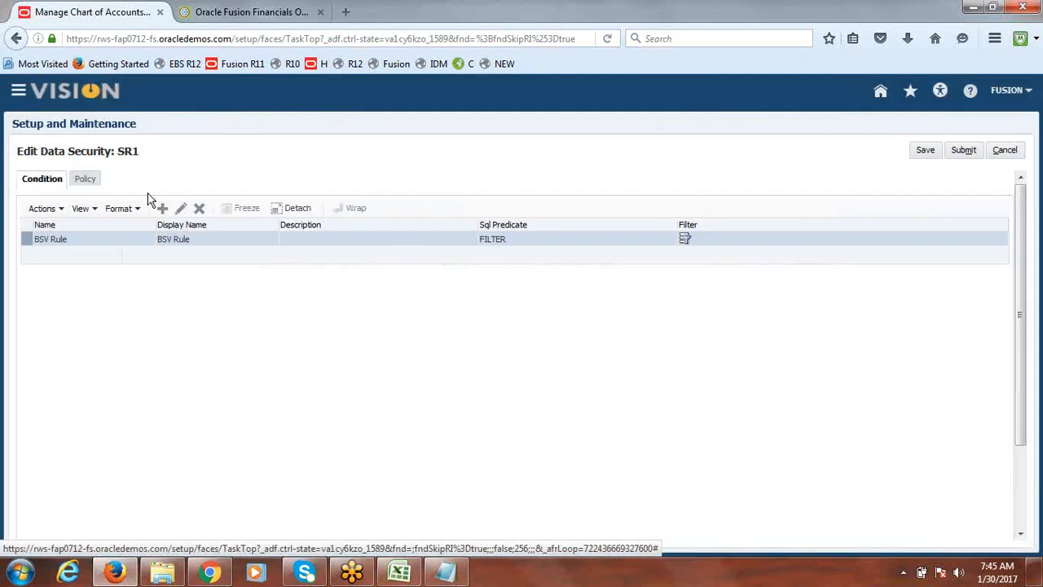
Create a new data security policy named BSV Rule with a start date of 1/30/17
click(86, 181)
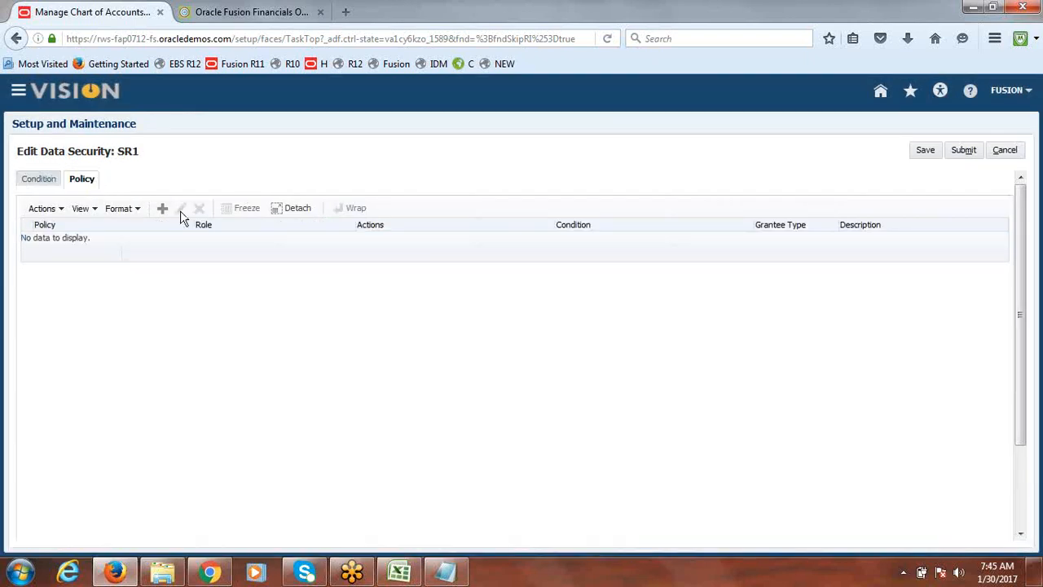
click(163, 212)
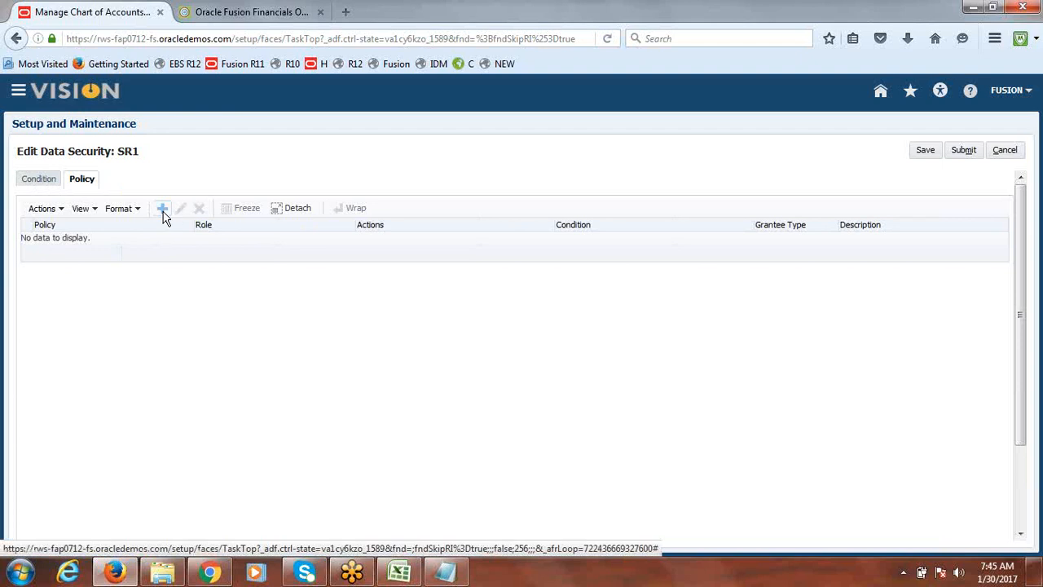
click(163, 211)
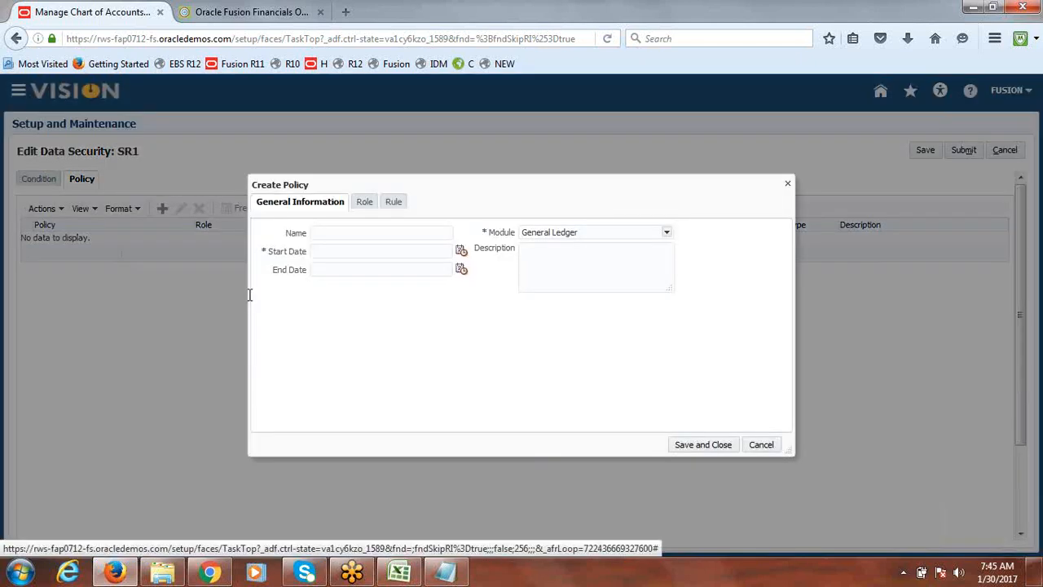
click(398, 232)
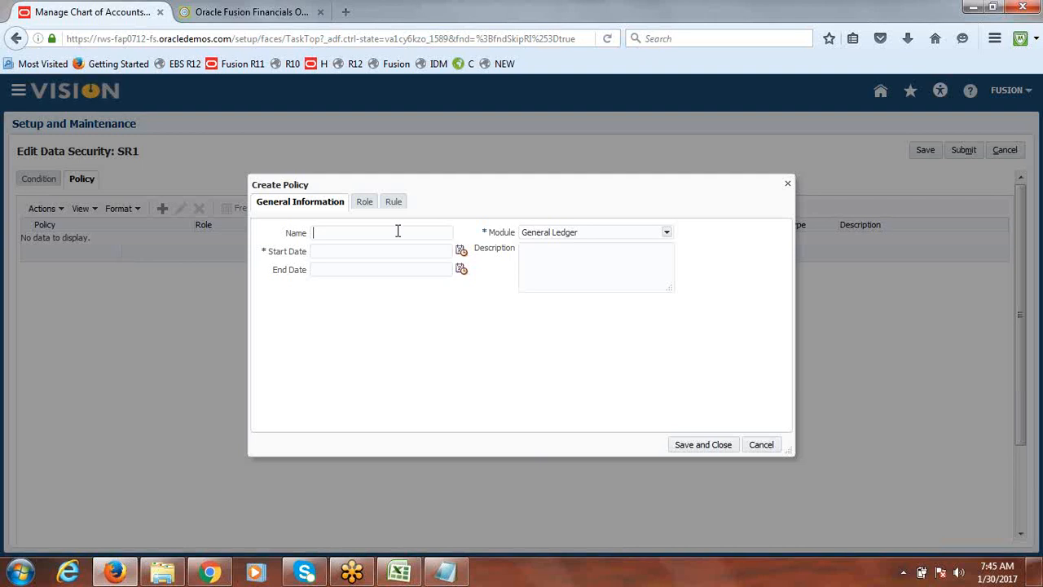
text(BSV Ruje)
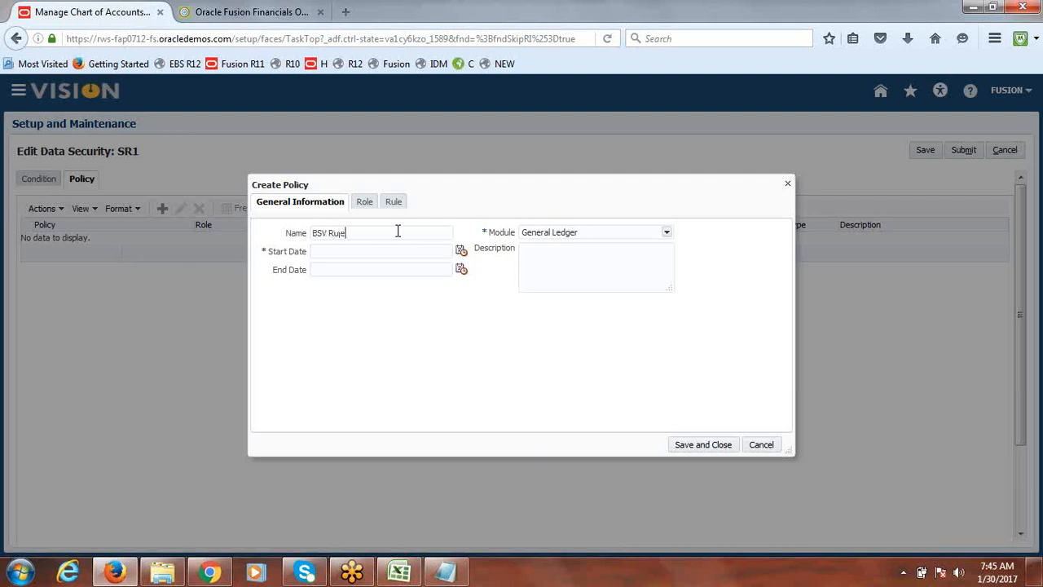
click(461, 252)
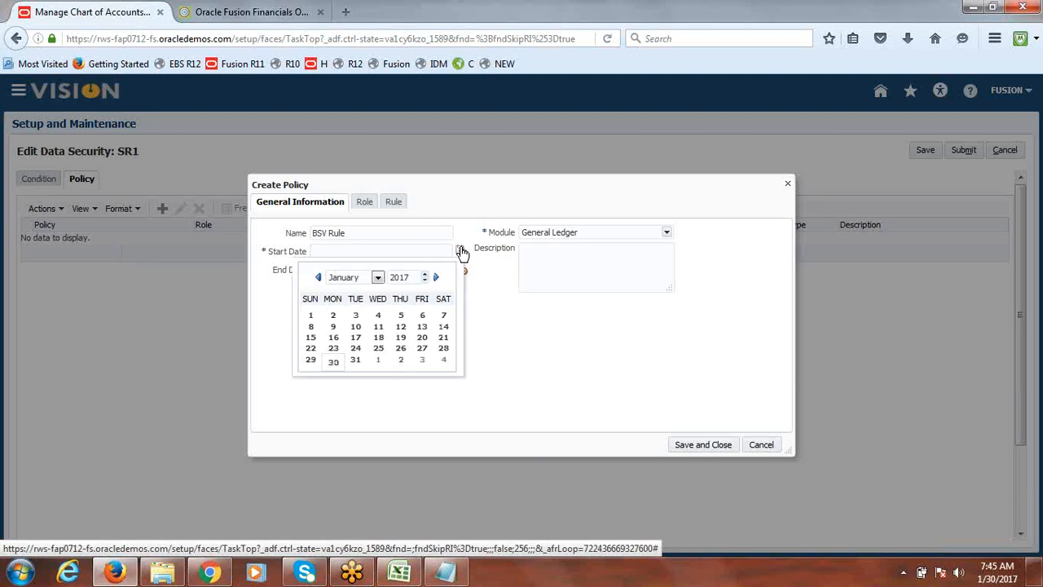
click(336, 361)
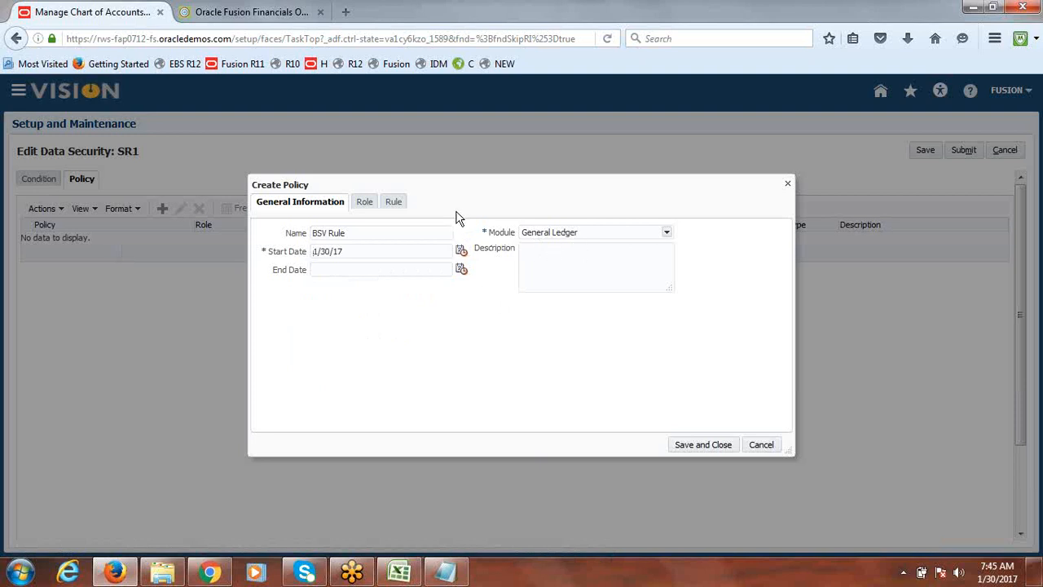
Add the General Accountant Fusion USA Primary Ledger external role to the policy
click(364, 202)
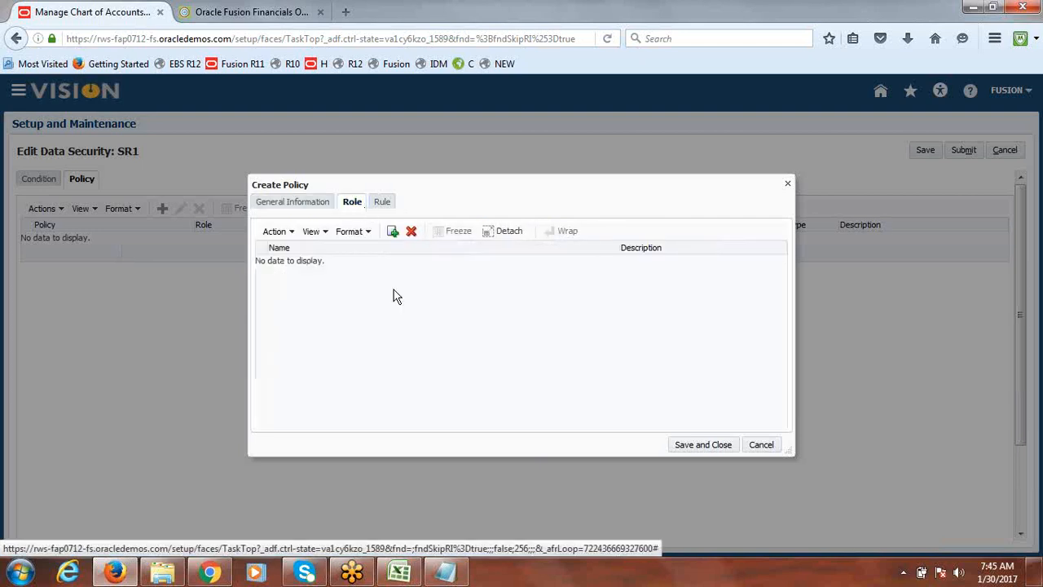
click(394, 234)
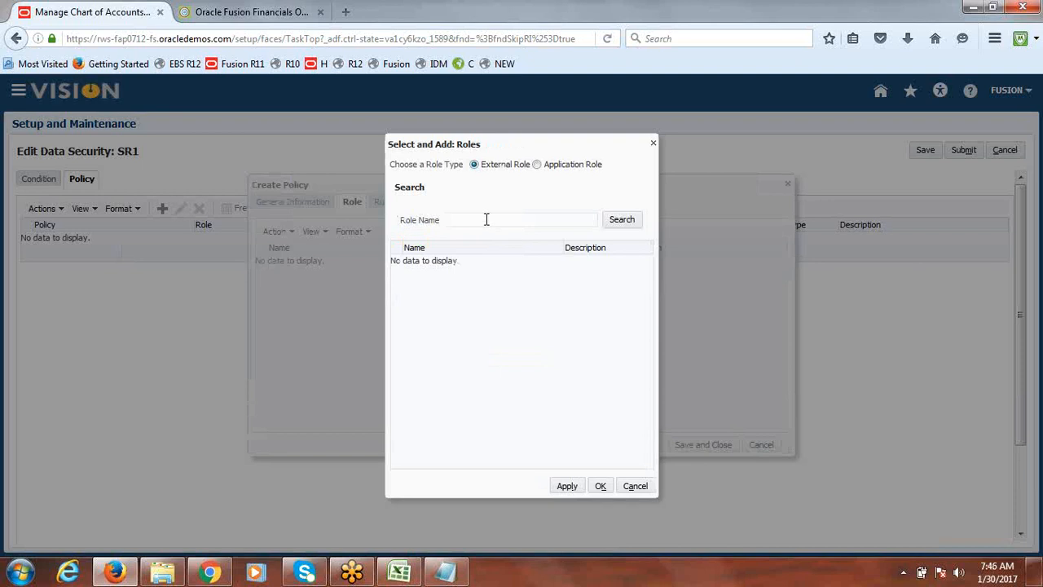
click(626, 222)
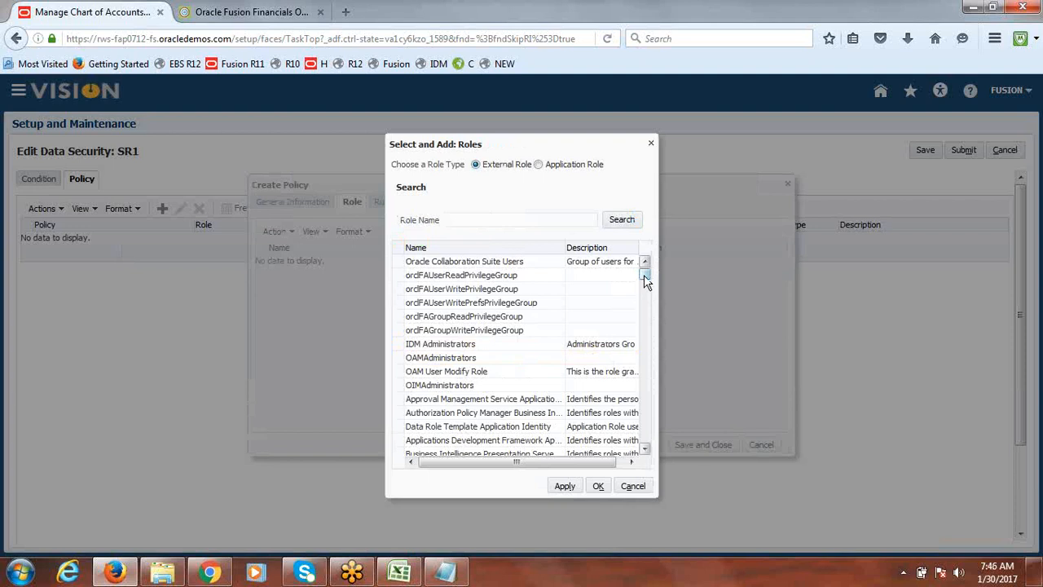
drag(644, 275, 644, 281)
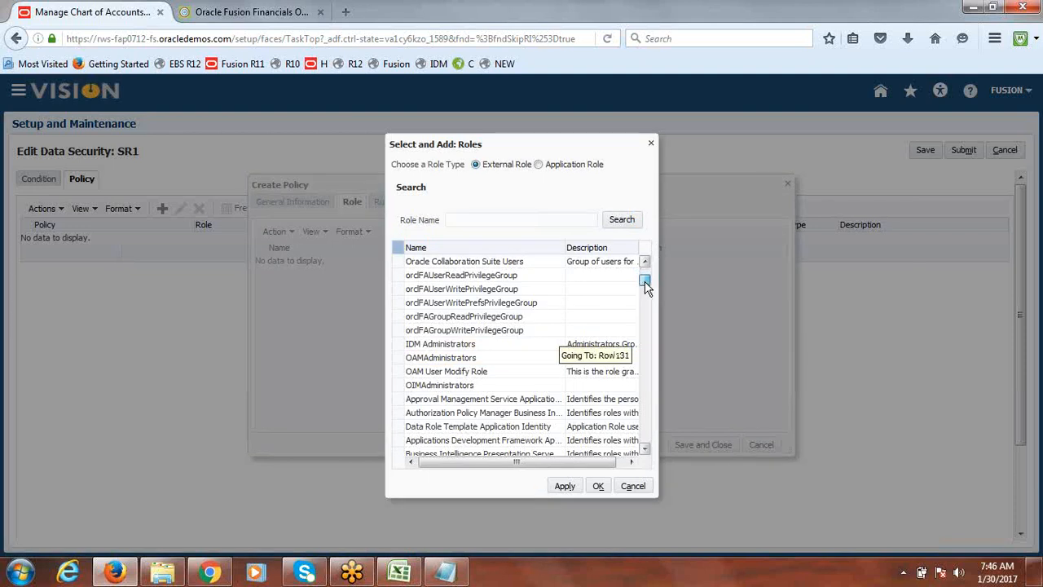
click(480, 220)
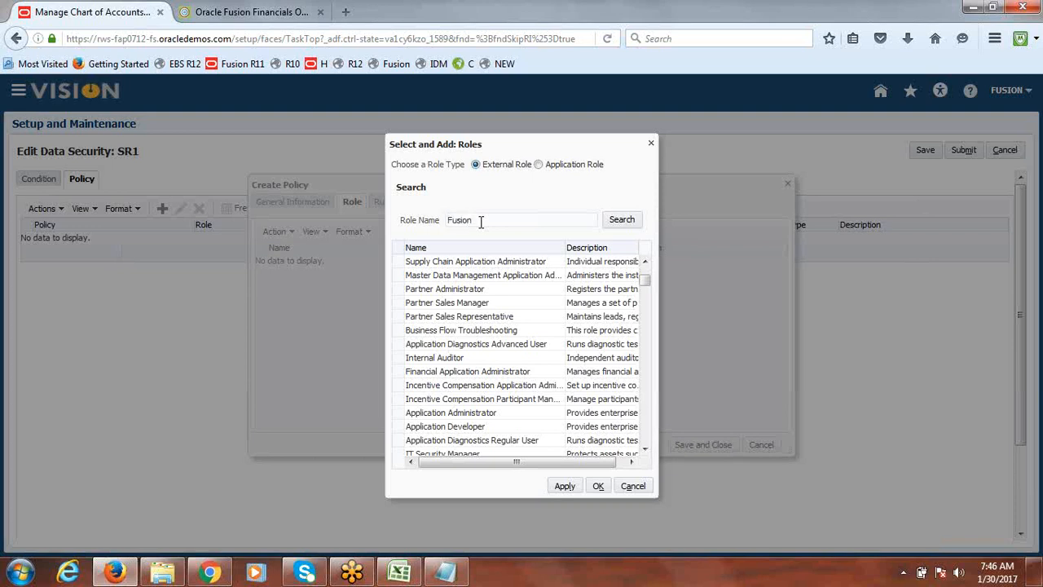
text(UsA Primary Ledger)
click(632, 225)
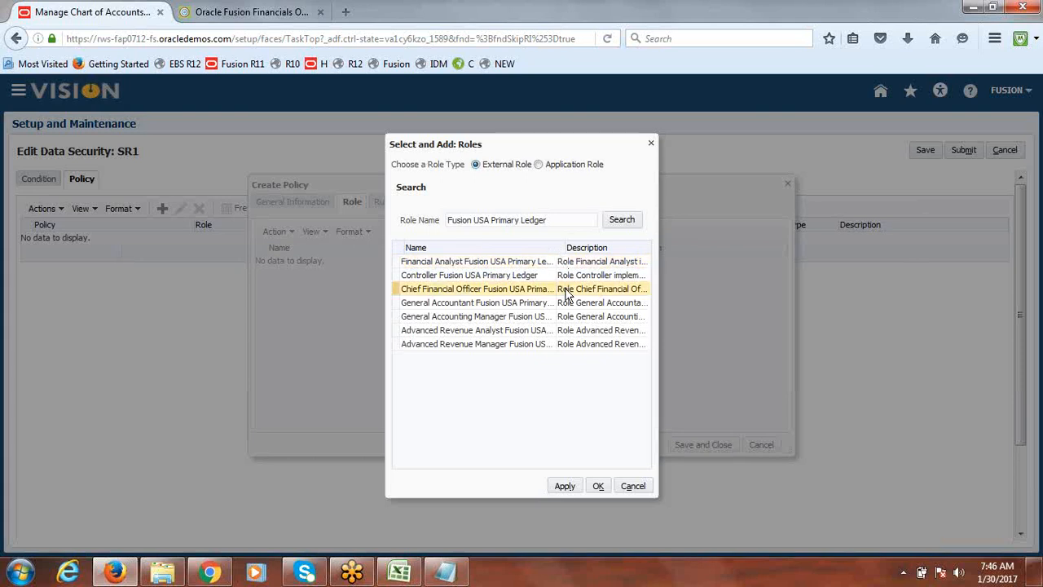
click(480, 308)
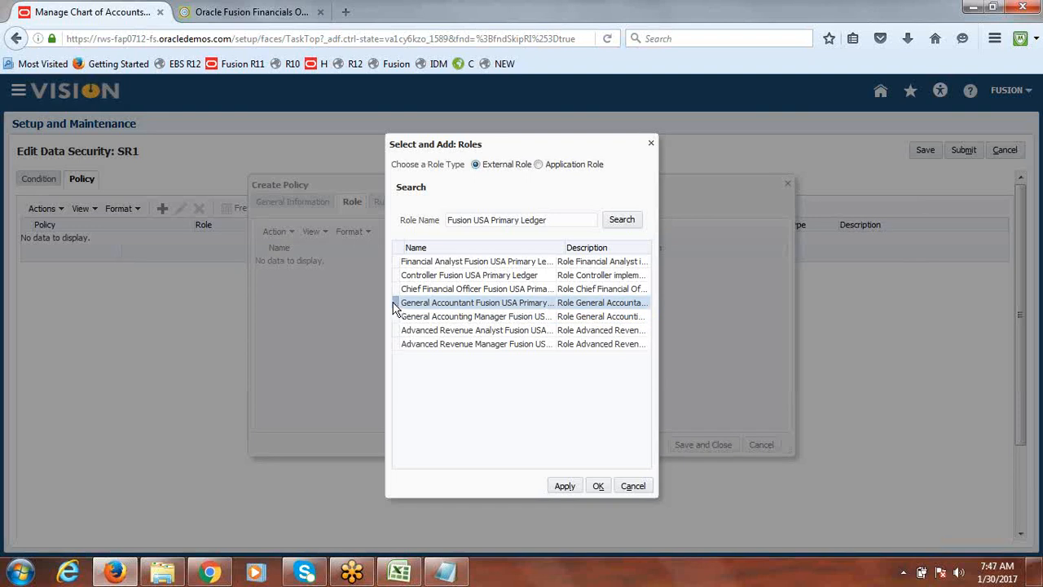
click(564, 487)
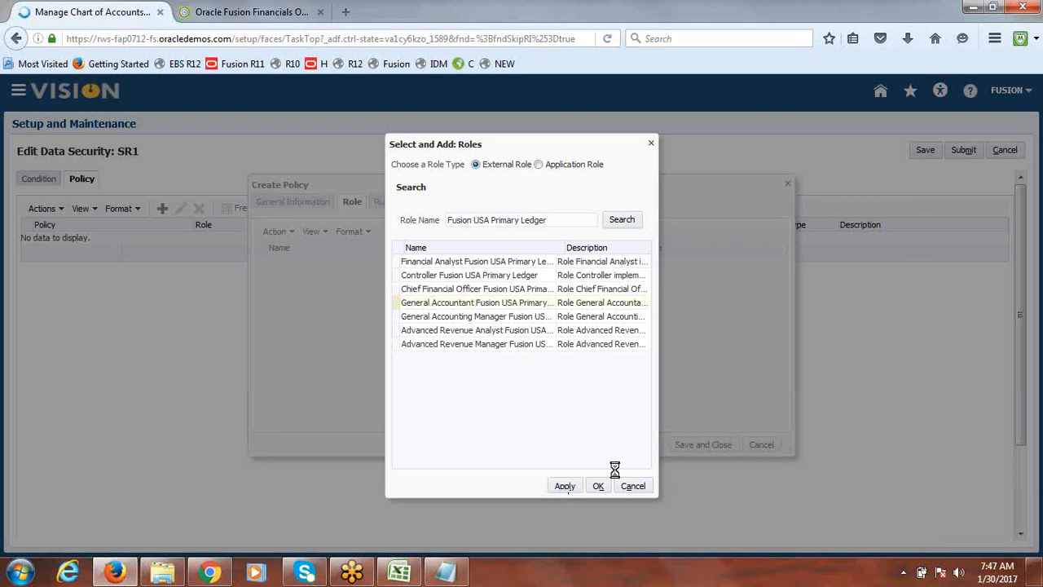
click(599, 487)
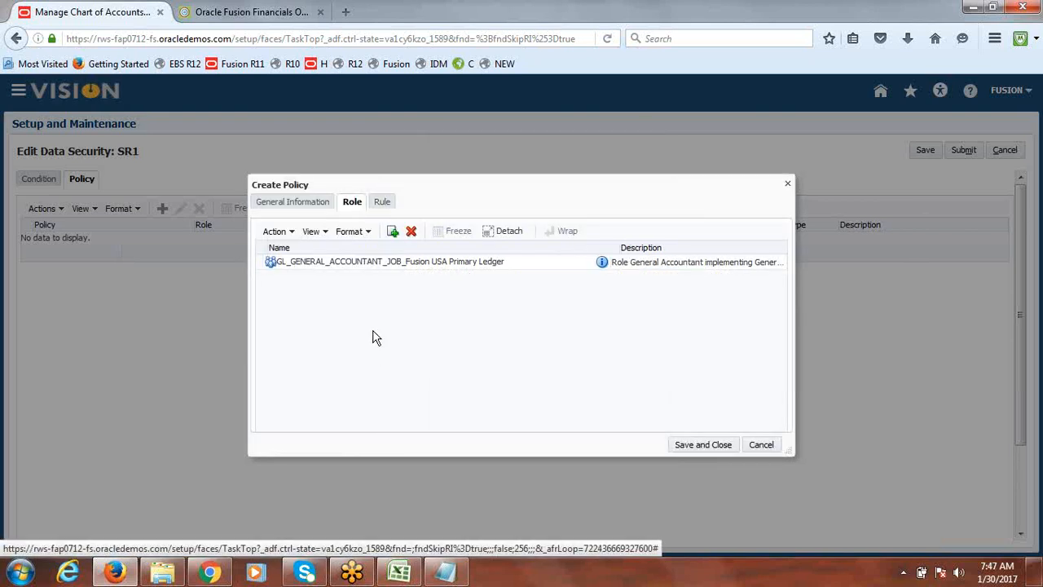
Set the policy rule's row set to All Values, then save and close the policy
click(384, 202)
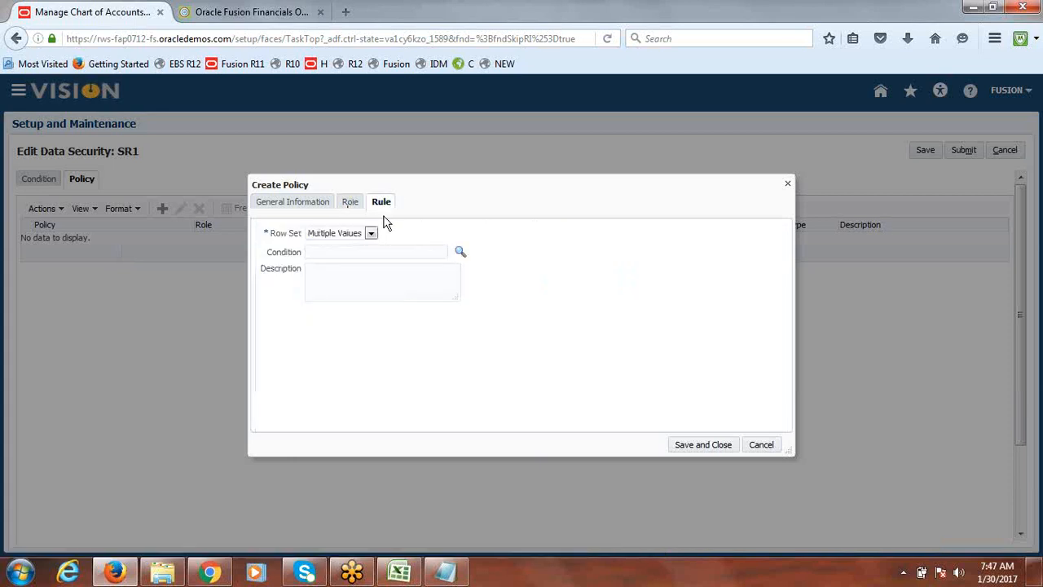
click(370, 234)
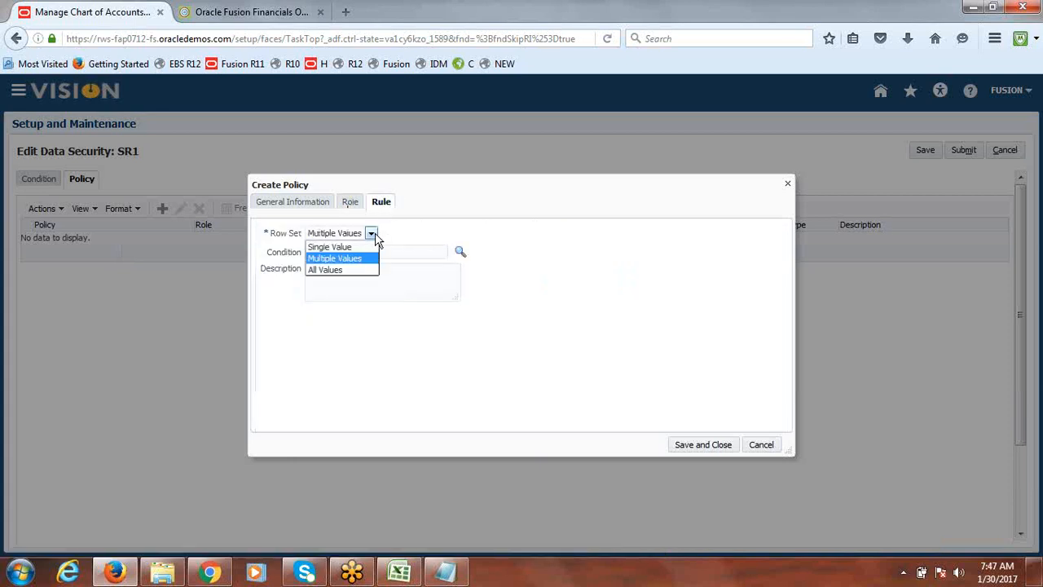
click(417, 241)
click(373, 234)
click(361, 247)
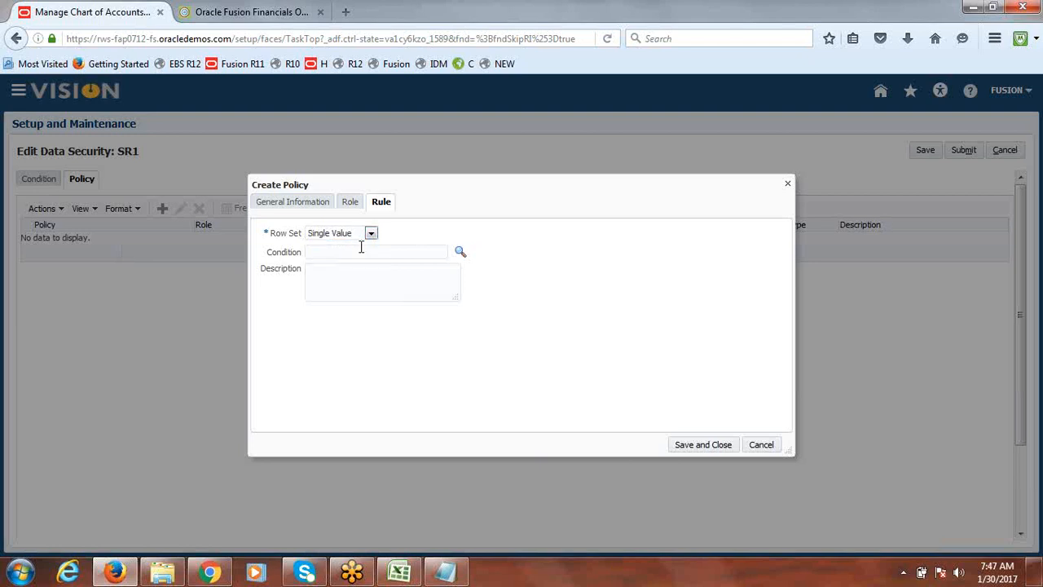
click(369, 235)
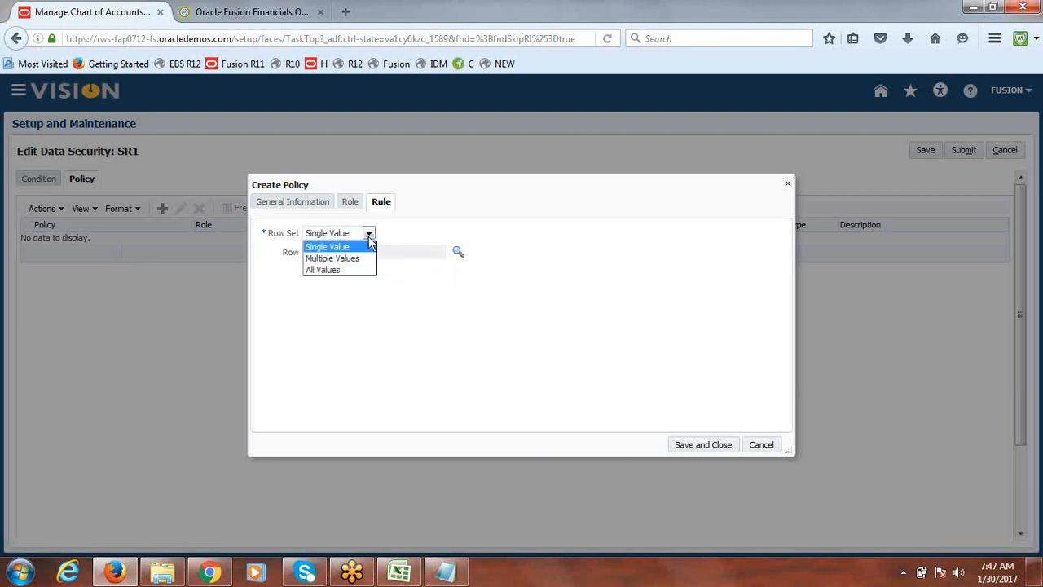
click(343, 269)
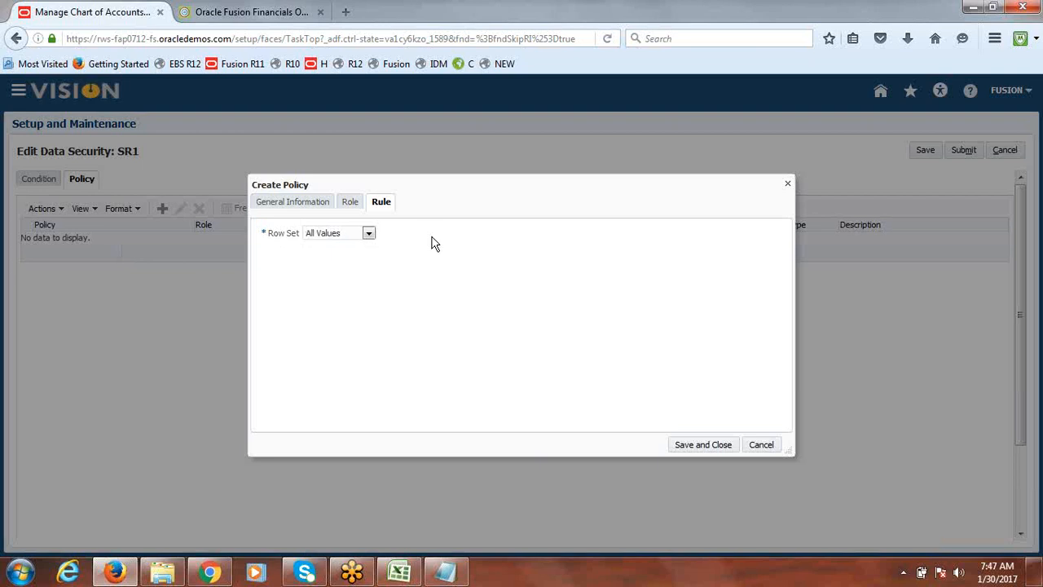
click(369, 234)
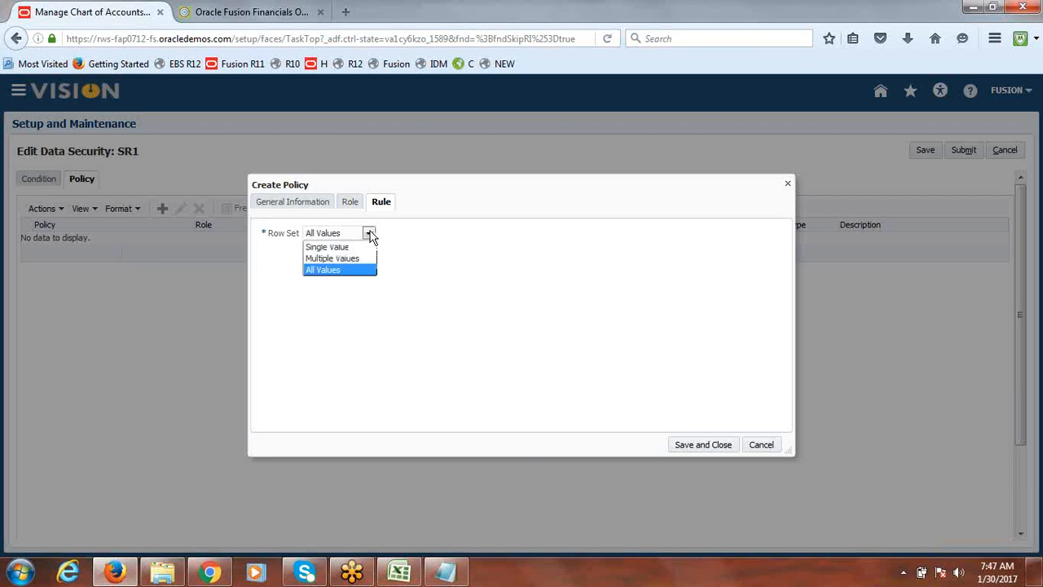
click(344, 271)
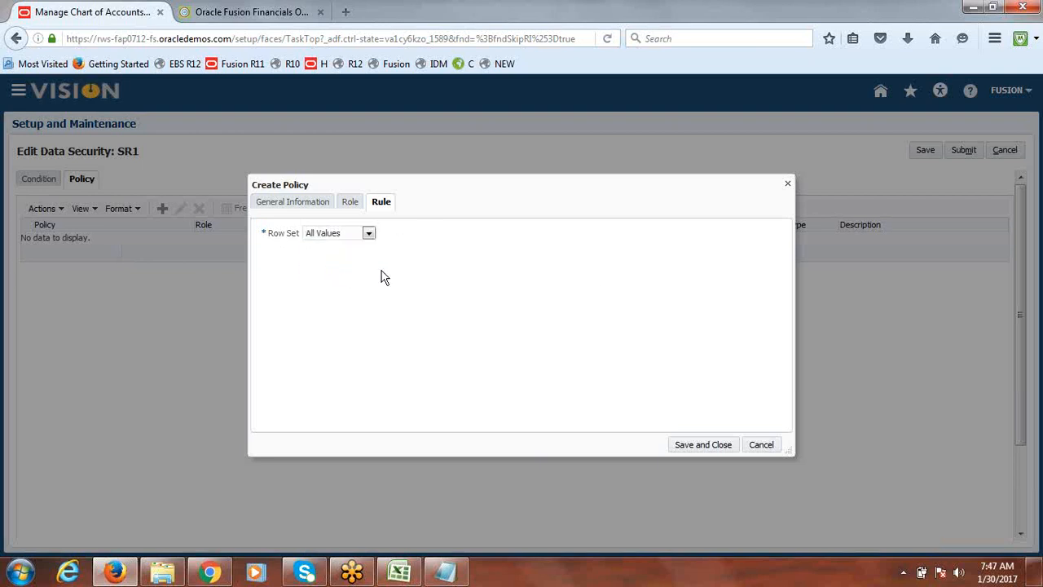
click(703, 444)
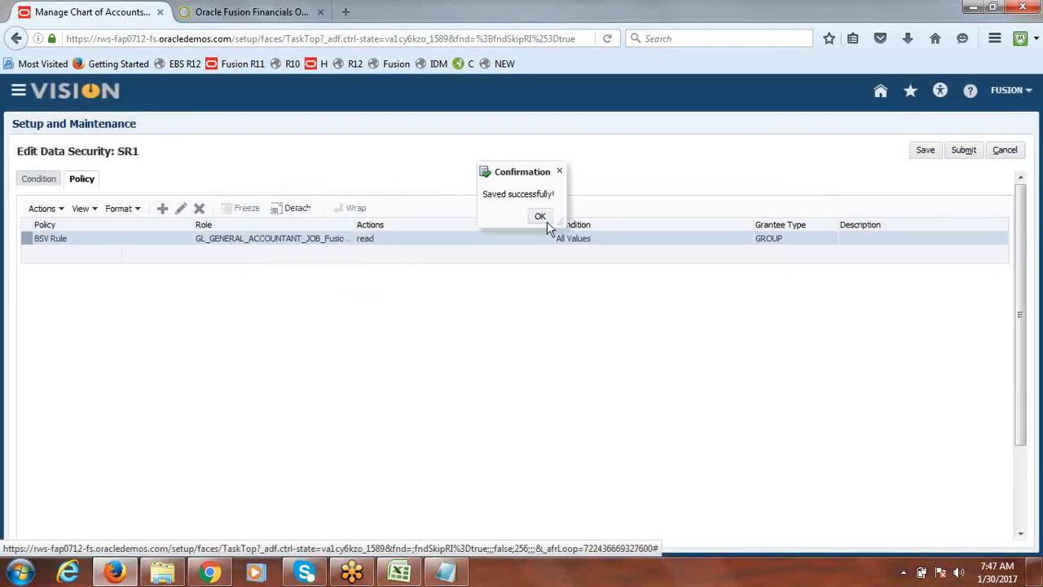
click(542, 217)
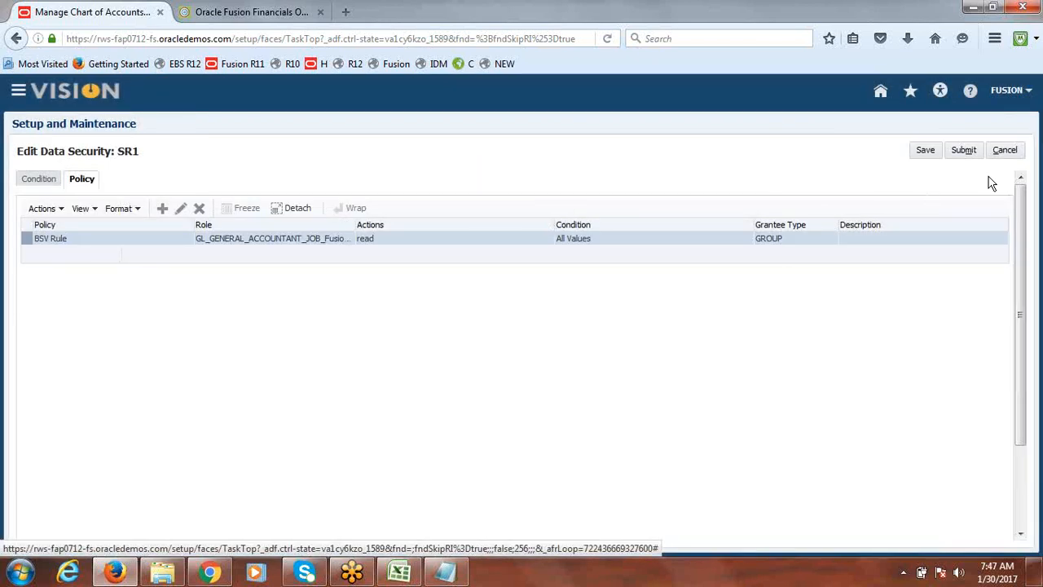
Submit the SR1 data security changes, leave the implementation projects page, and sign out
click(964, 152)
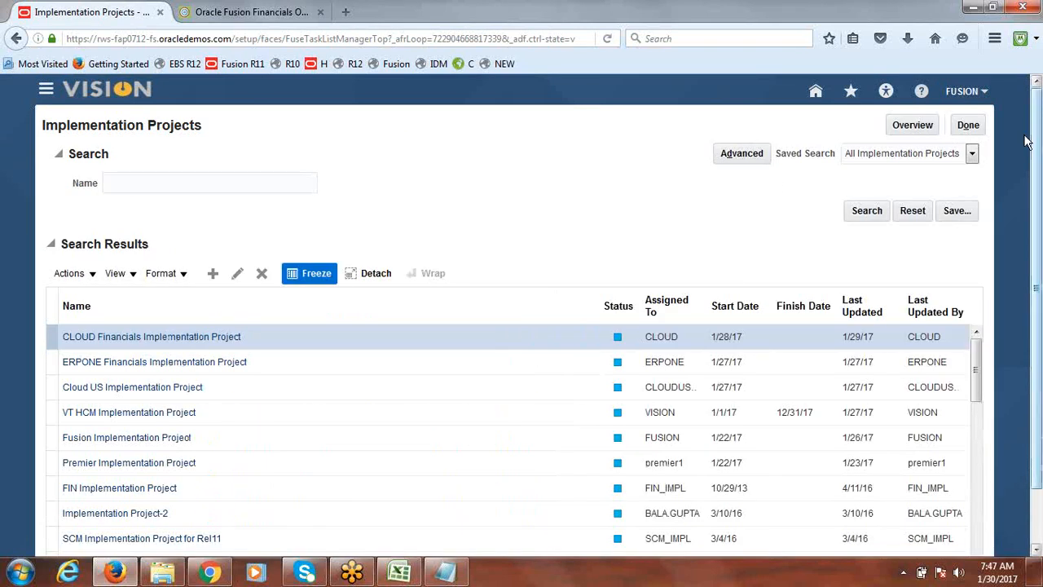
click(980, 124)
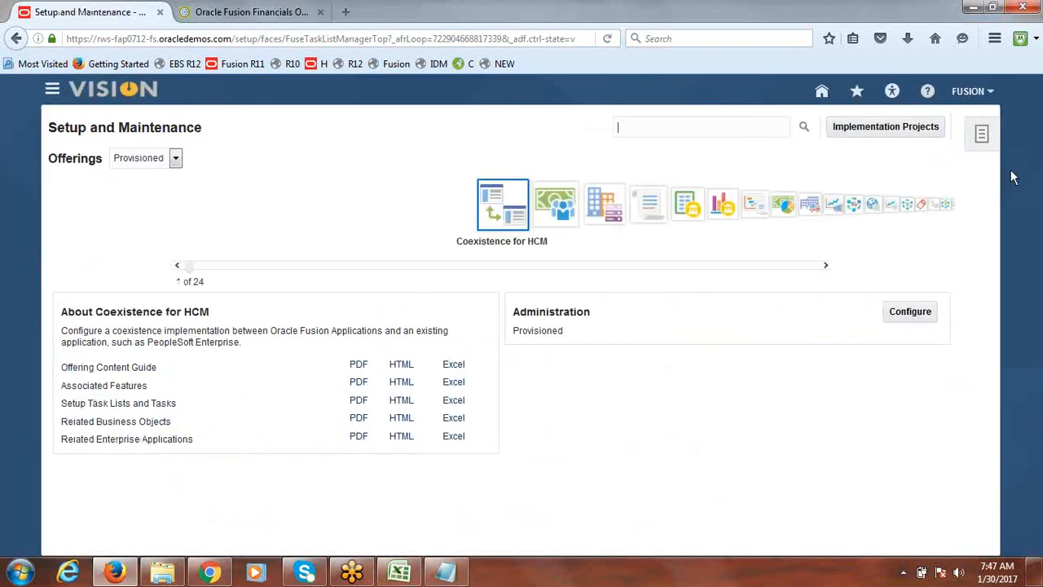
click(969, 93)
click(968, 120)
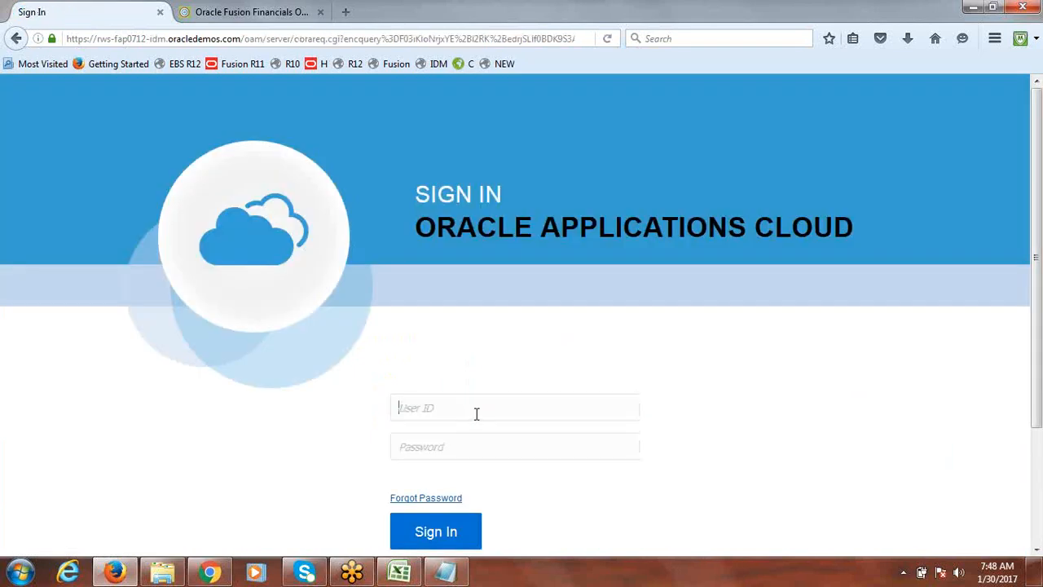
Sign back in with the user ID and the account password
text(fusion)
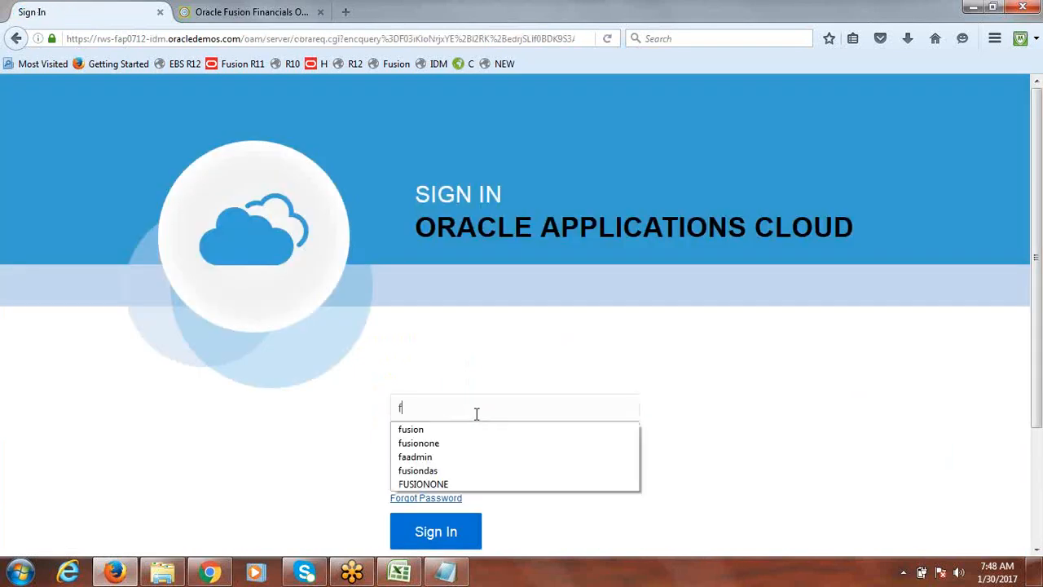
key(Tab)
text(•••••••)
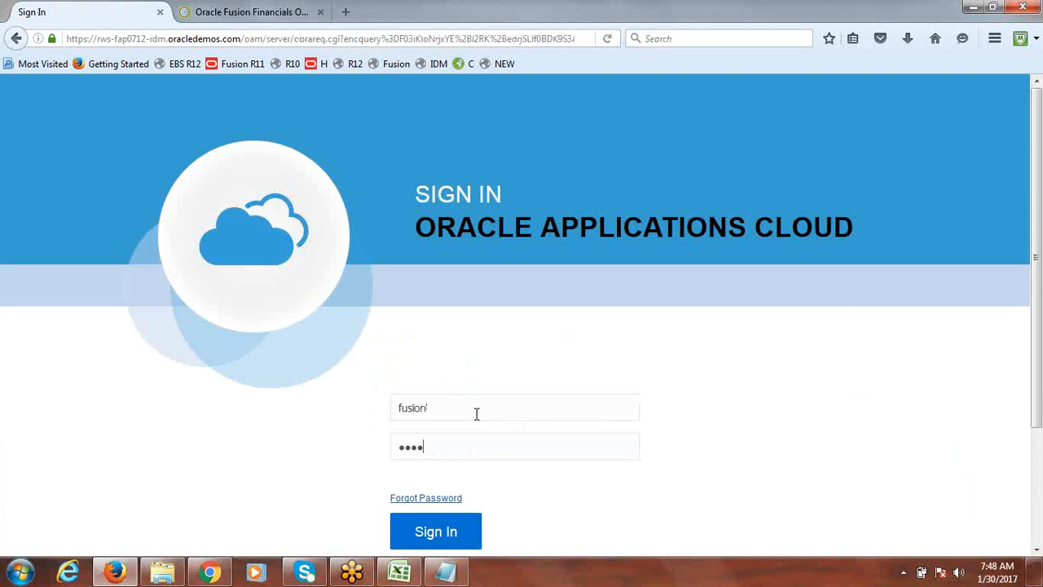
text(•)
key(Return)
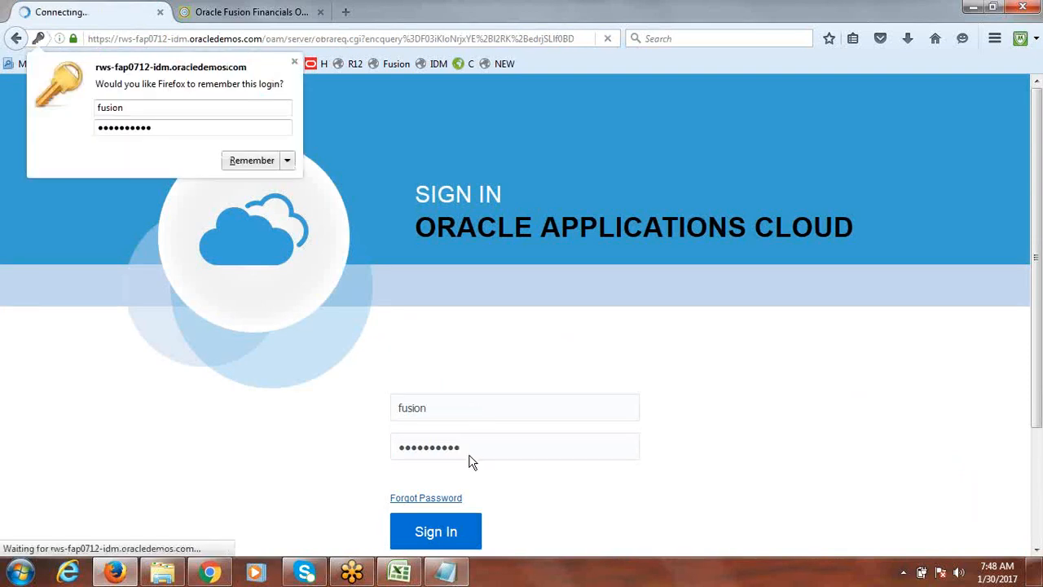
Switch to Excel and review the Security Rules task list in the class notes
click(403, 575)
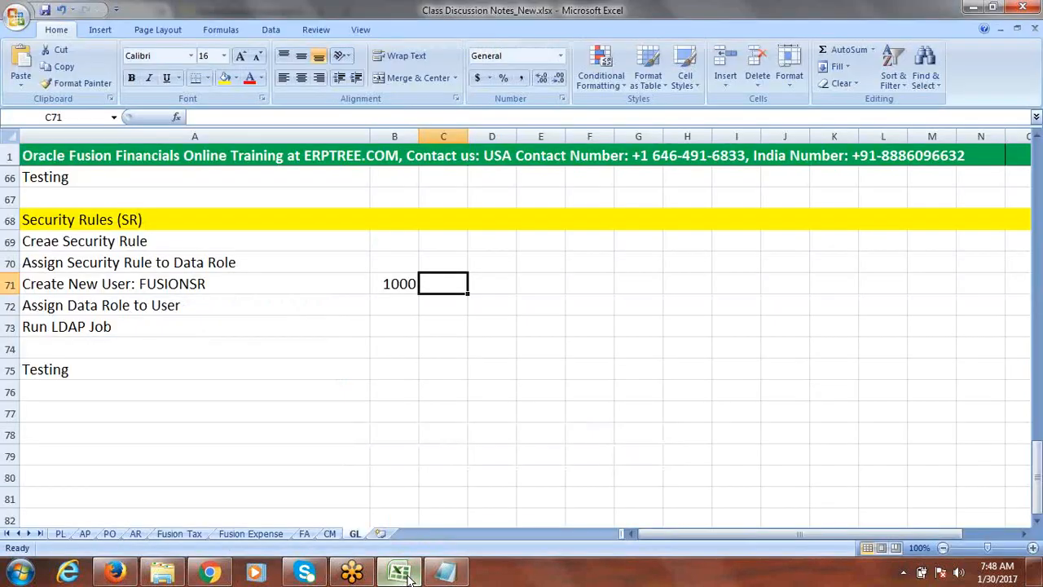
click(100, 243)
click(119, 270)
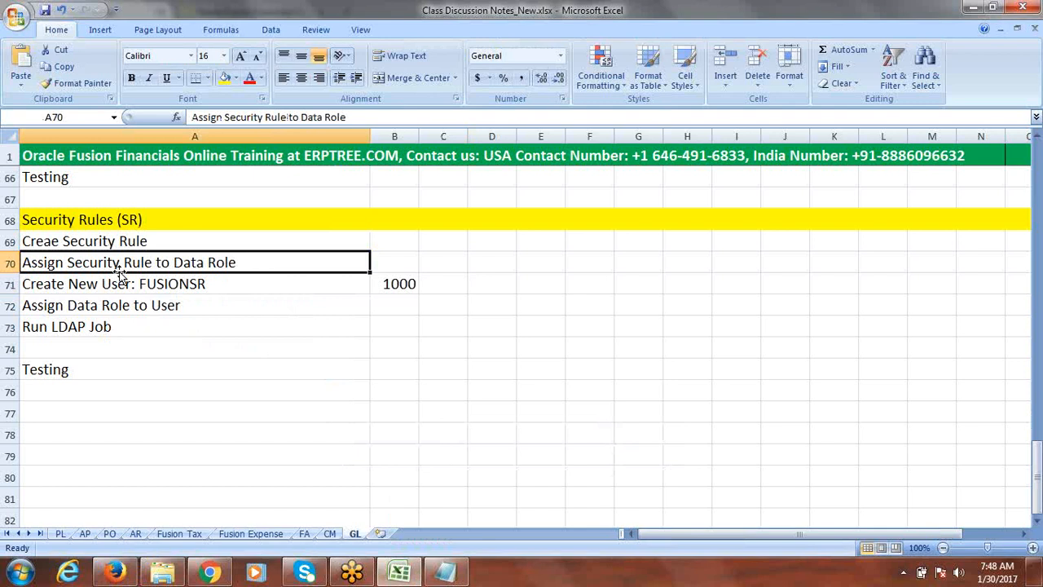
click(124, 288)
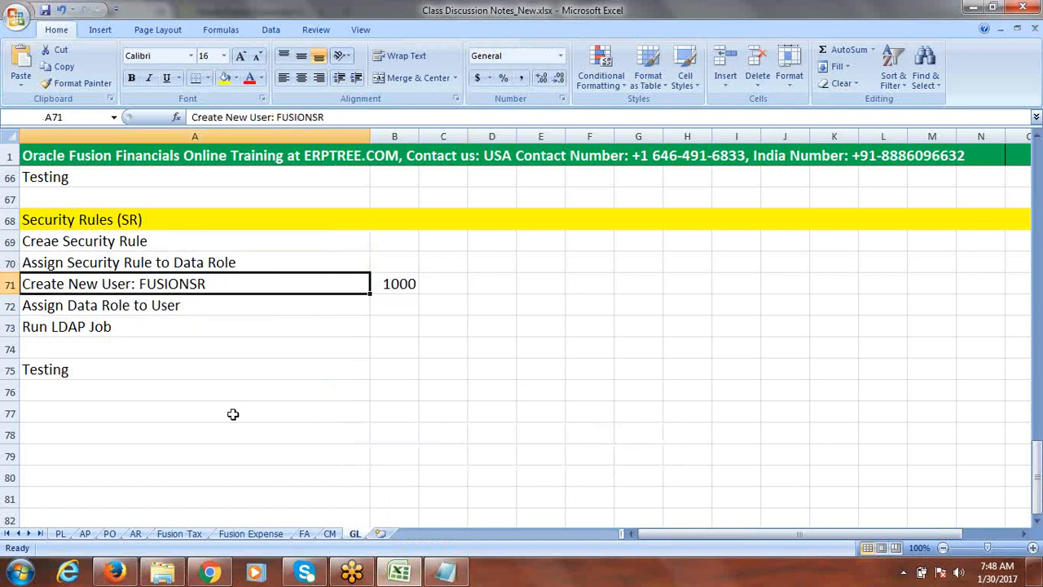
Switch to the browser and open the Manage Job Roles task from Setup and Maintenance
key(alt+Tab)
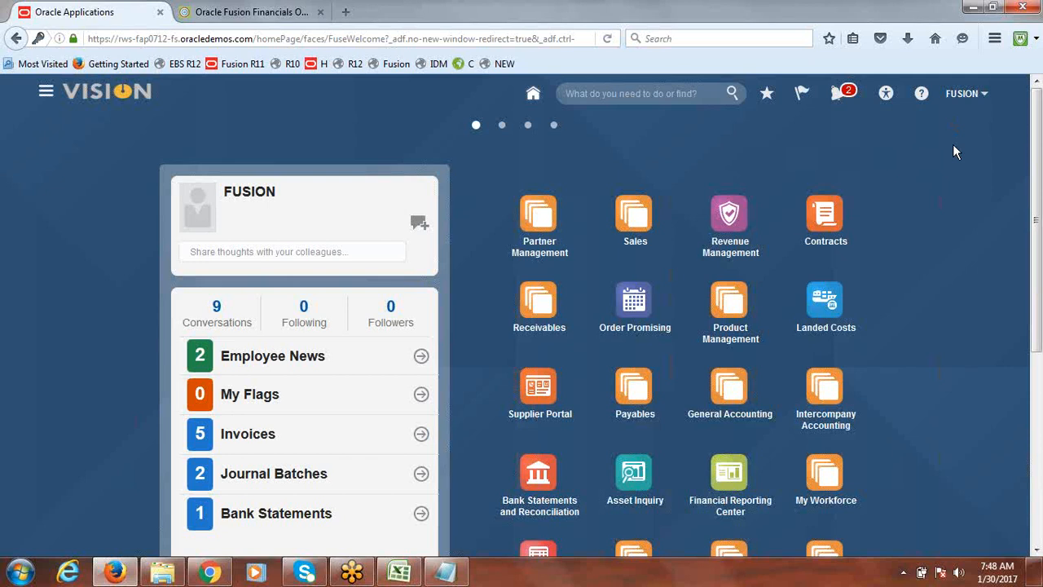
click(962, 95)
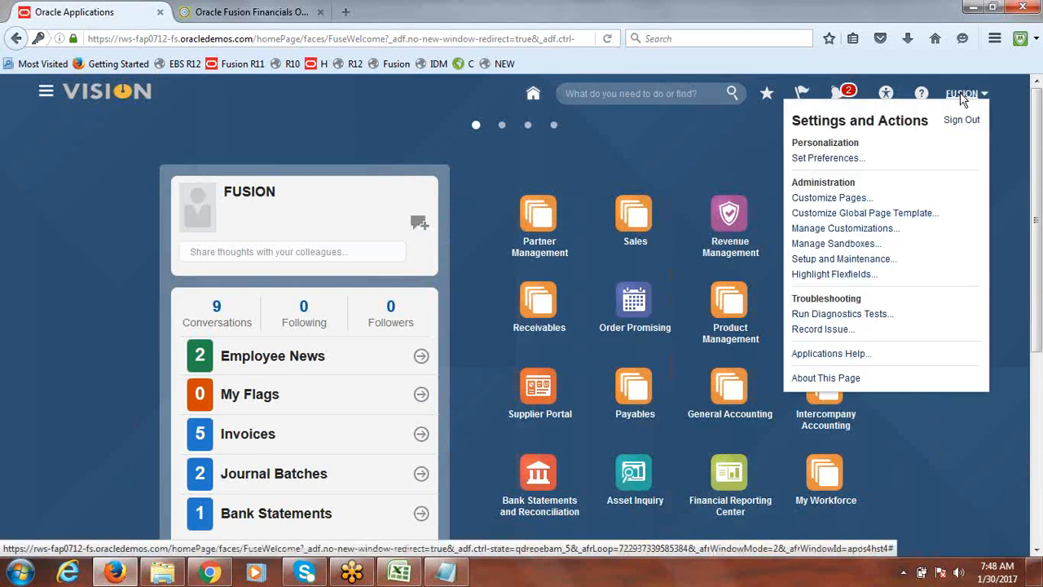
click(842, 260)
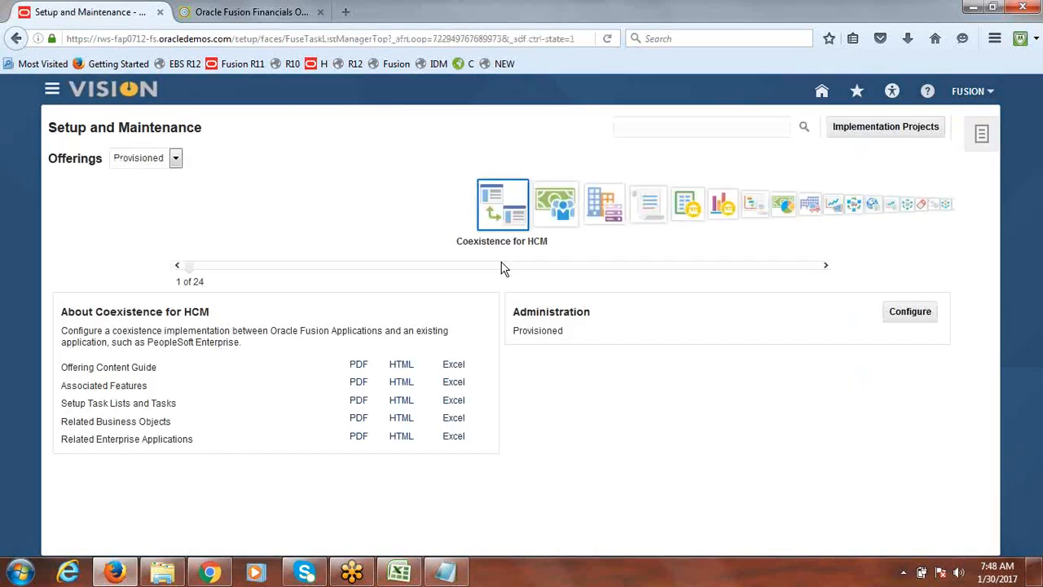
click(658, 109)
text(manage job roles)
key(Return)
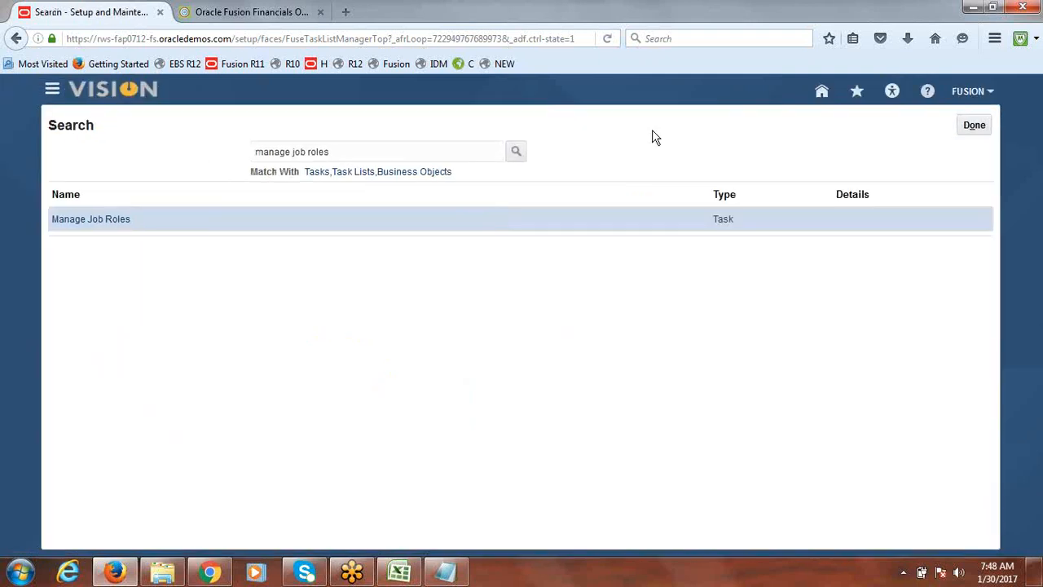
click(98, 221)
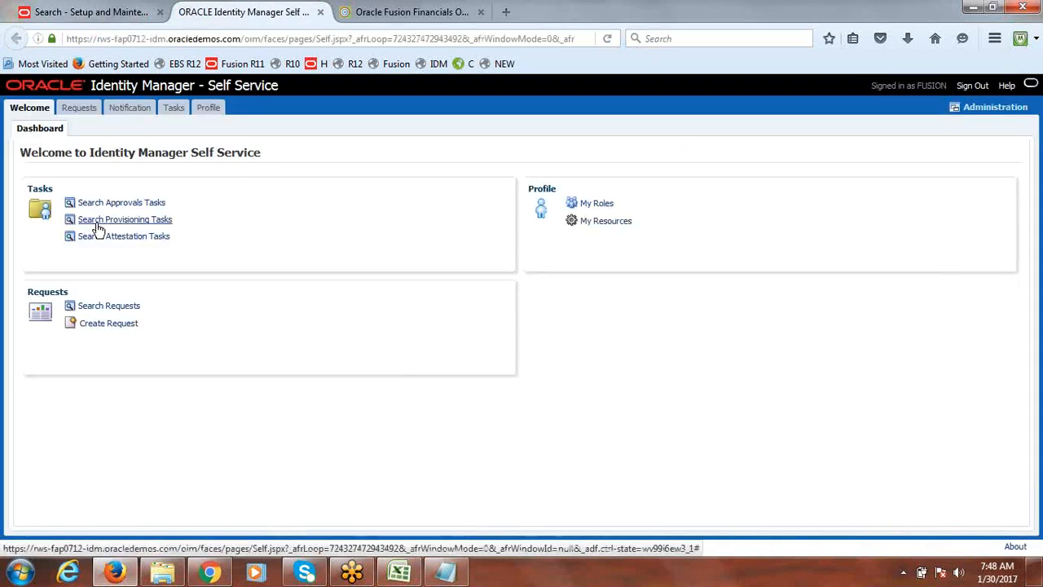
Open the delegated administration and start creating a new user
click(991, 108)
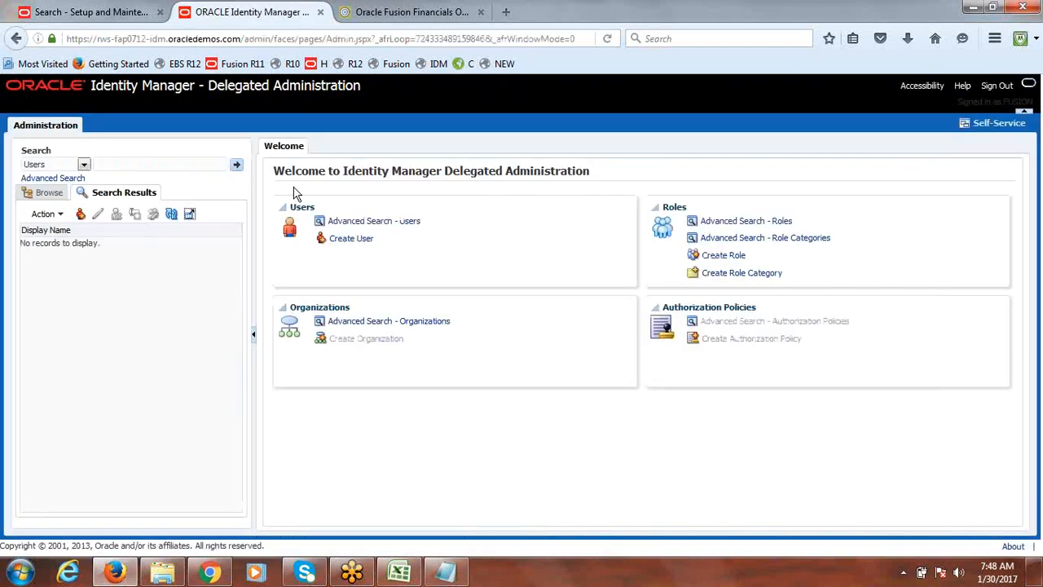
click(149, 165)
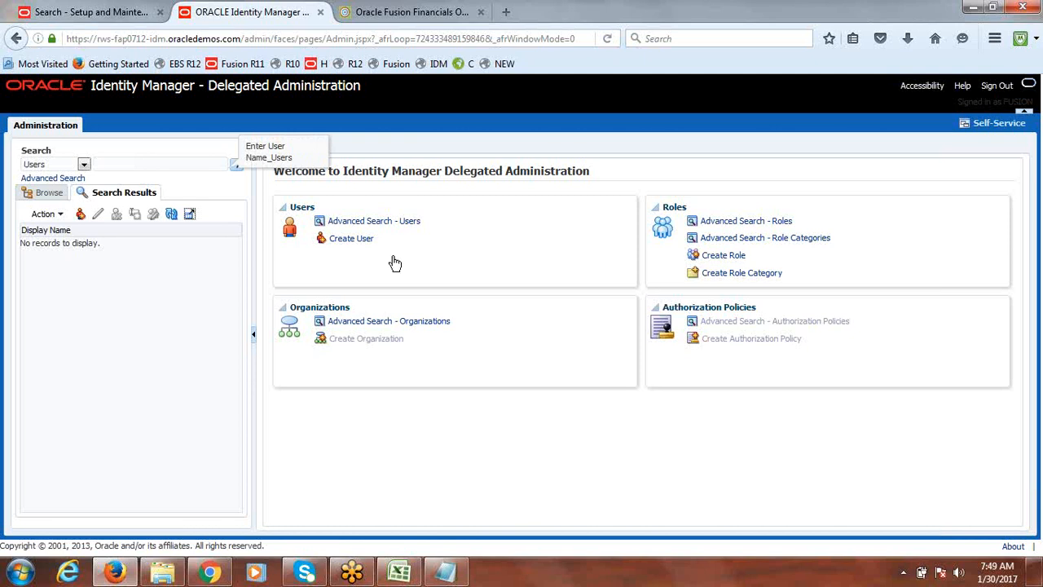
click(356, 241)
click(355, 243)
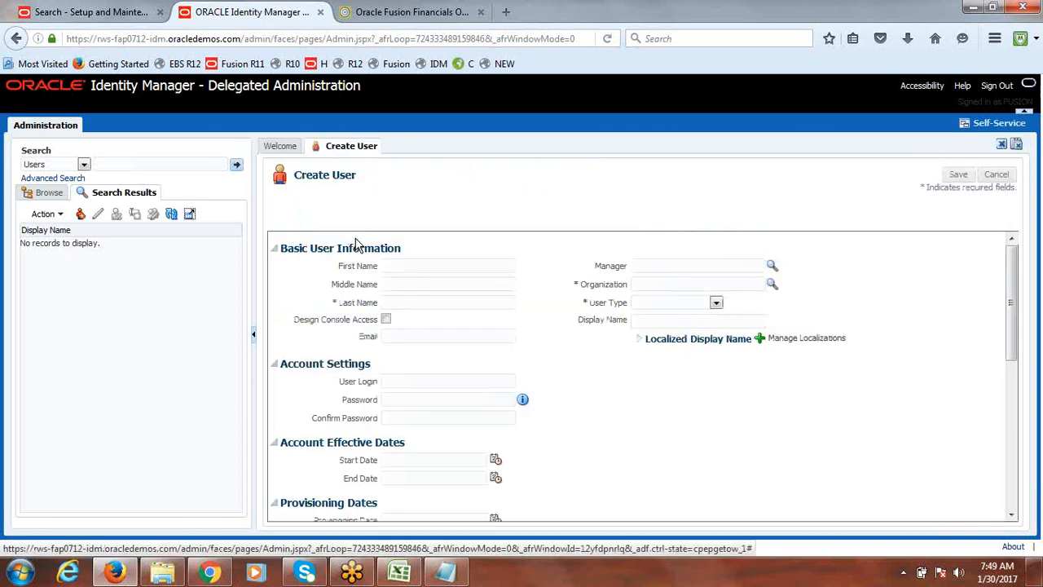
Set the new user's last name to FUSIONSR and the organization to Xellerate Users
click(405, 300)
text(FUSIONS)
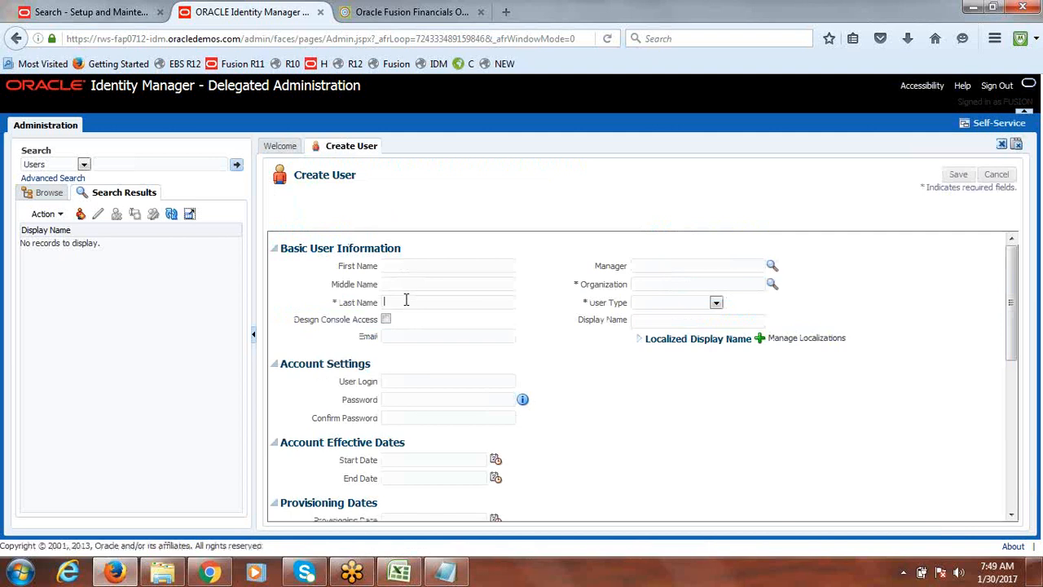
text(R)
drag(422, 302, 356, 309)
key(ctrl+c)
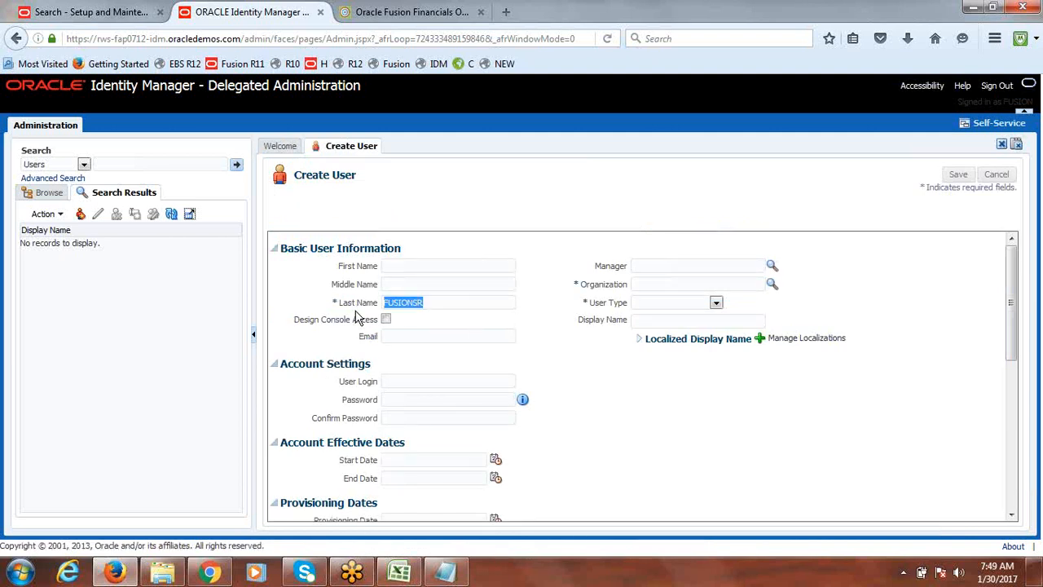
click(773, 284)
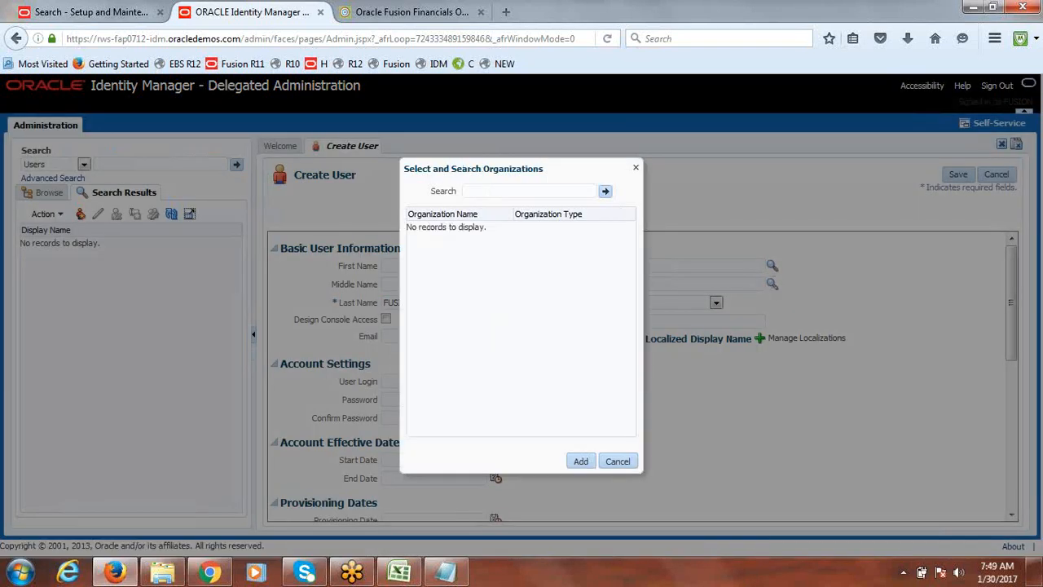
click(605, 193)
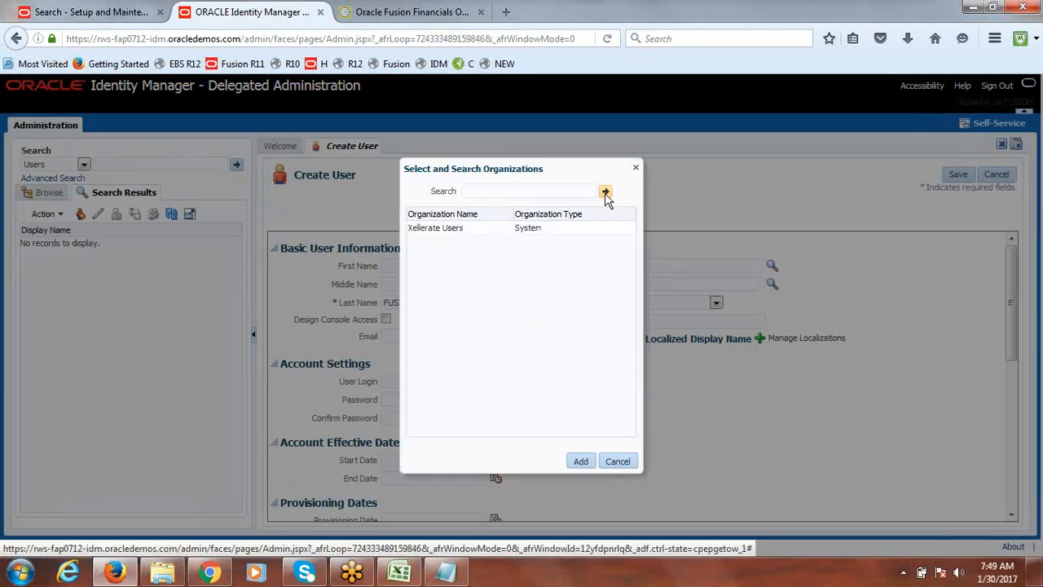
click(427, 228)
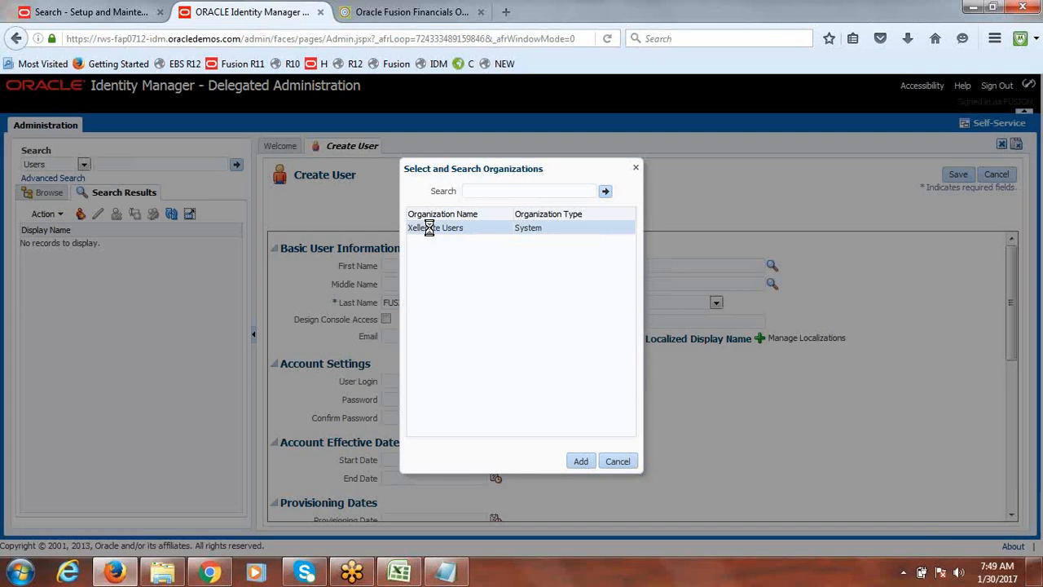
click(581, 462)
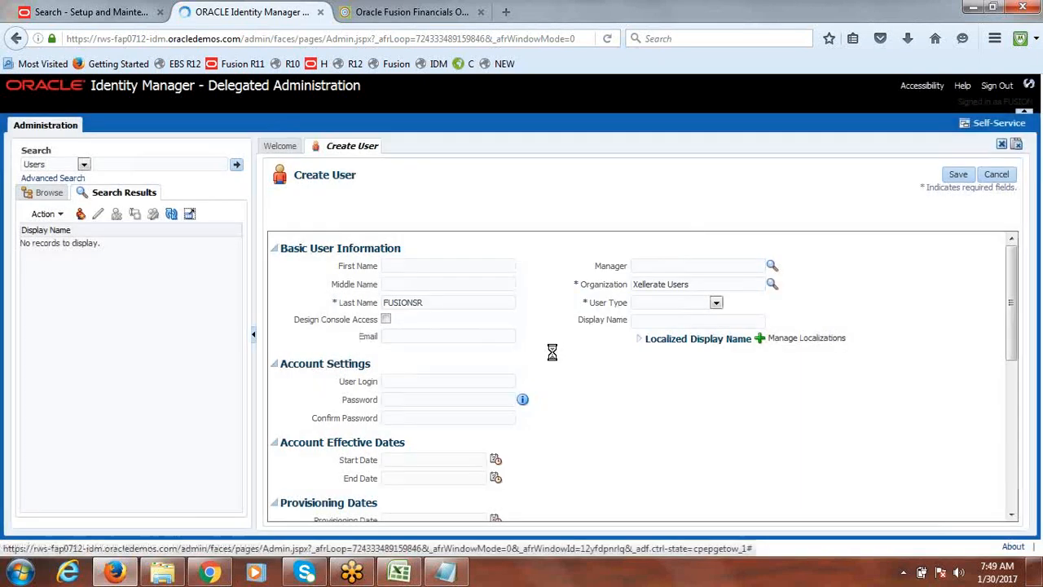
Set the user type to Consultant and paste FUSIONSR as the user login
click(716, 303)
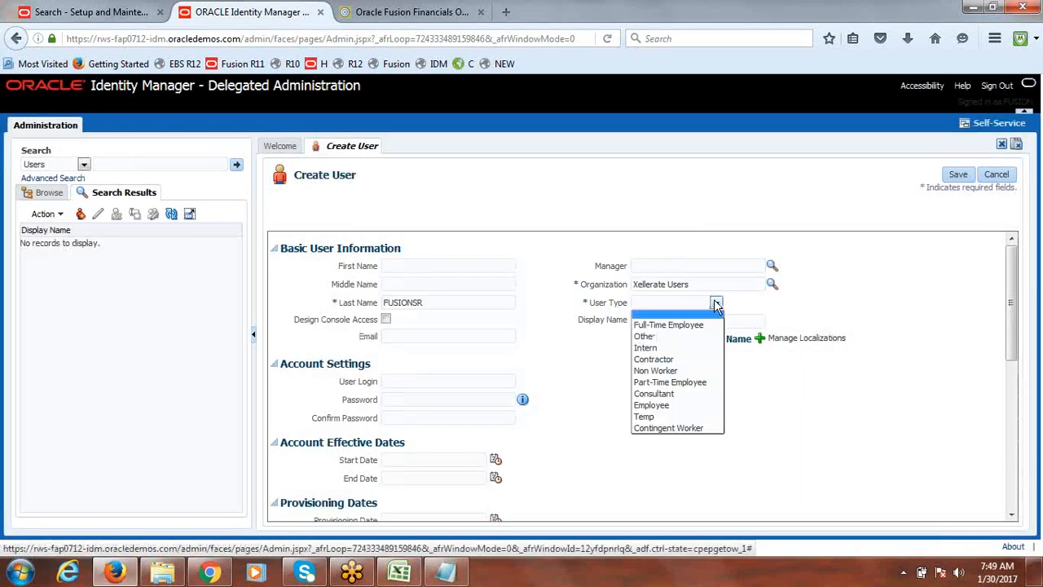
click(689, 395)
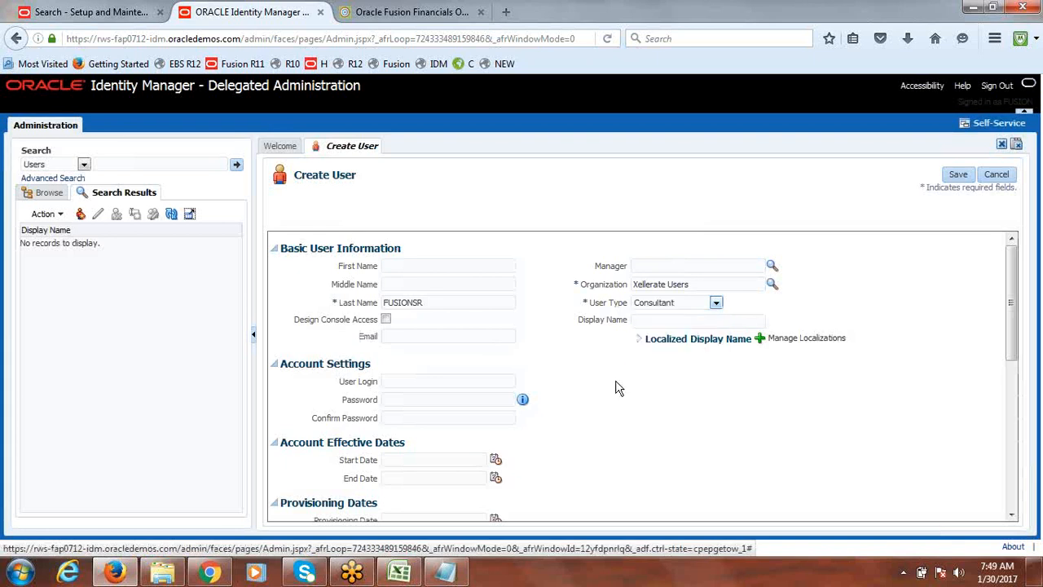
key(ctrl+v)
Enter and confirm the account password, then save the new user
click(393, 399)
key(Tab)
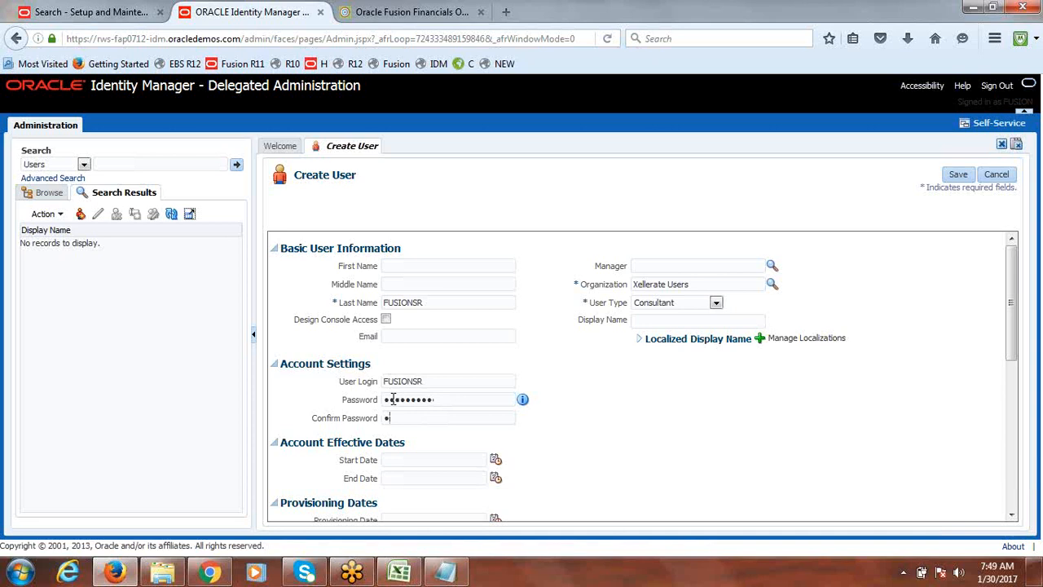
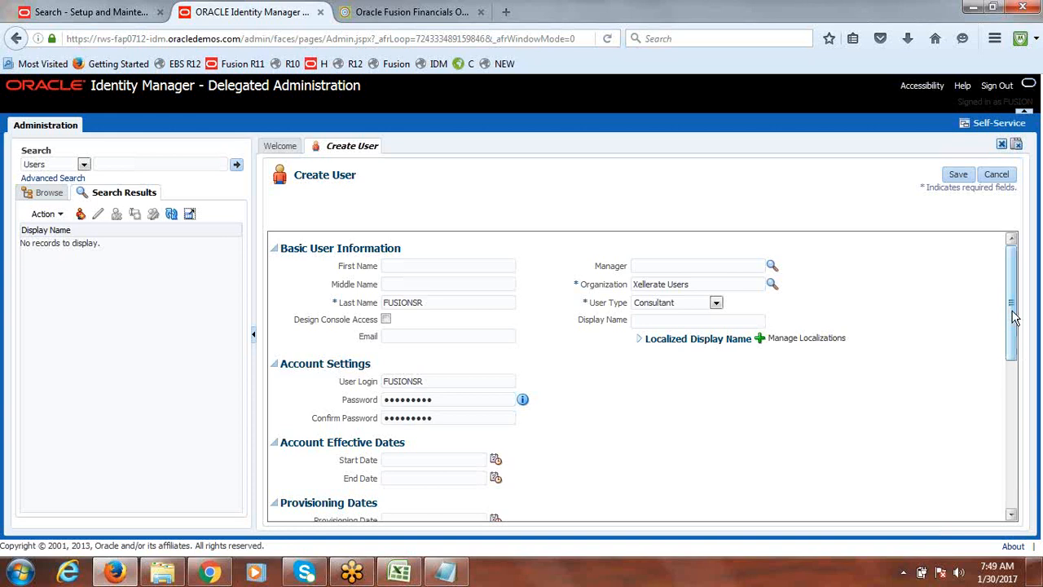
click(962, 176)
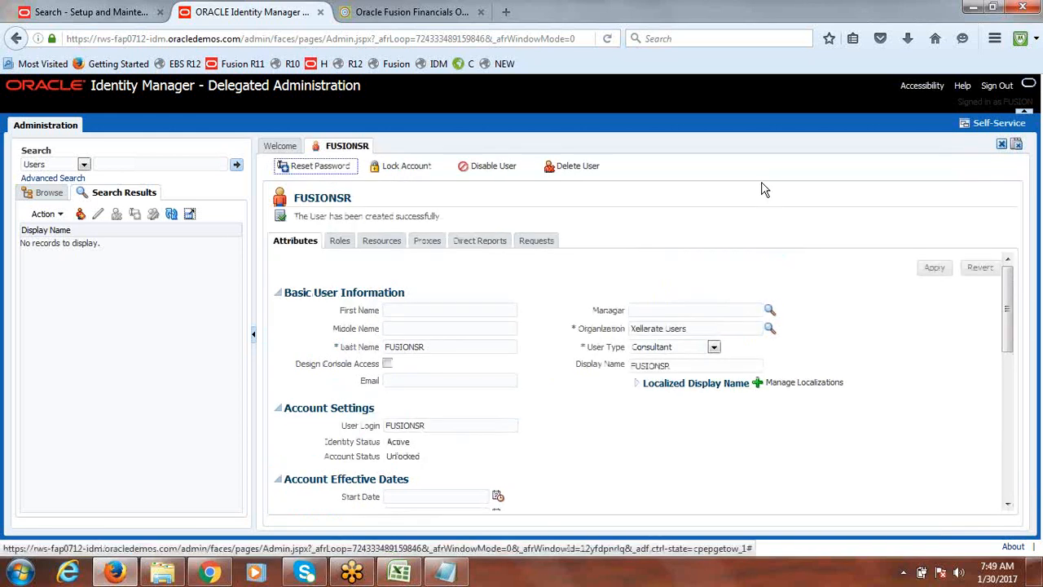
Open the user's roles and search for roles with display name %Fusion USA Primary Ledger%
click(344, 242)
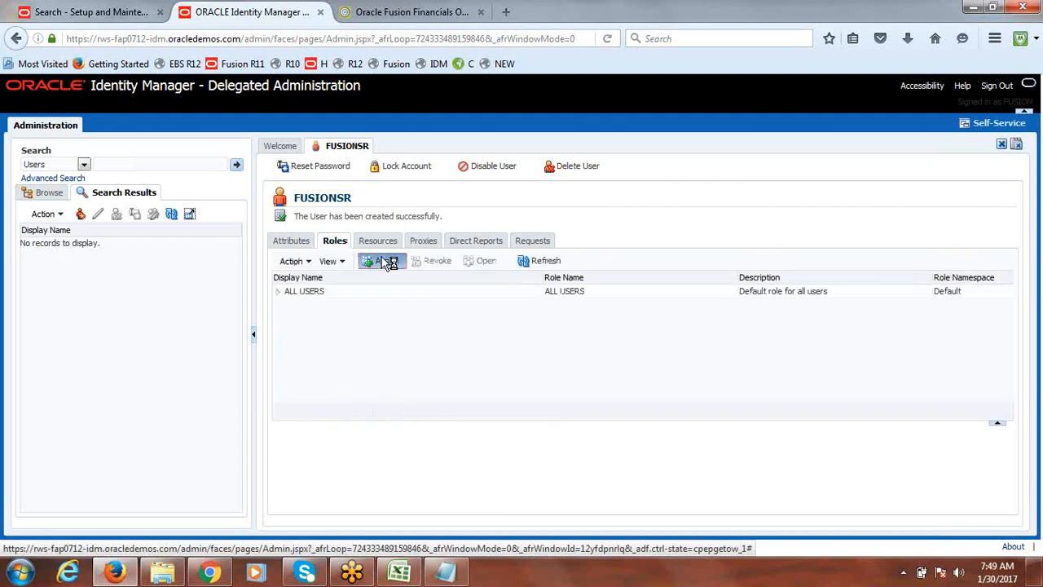
click(384, 263)
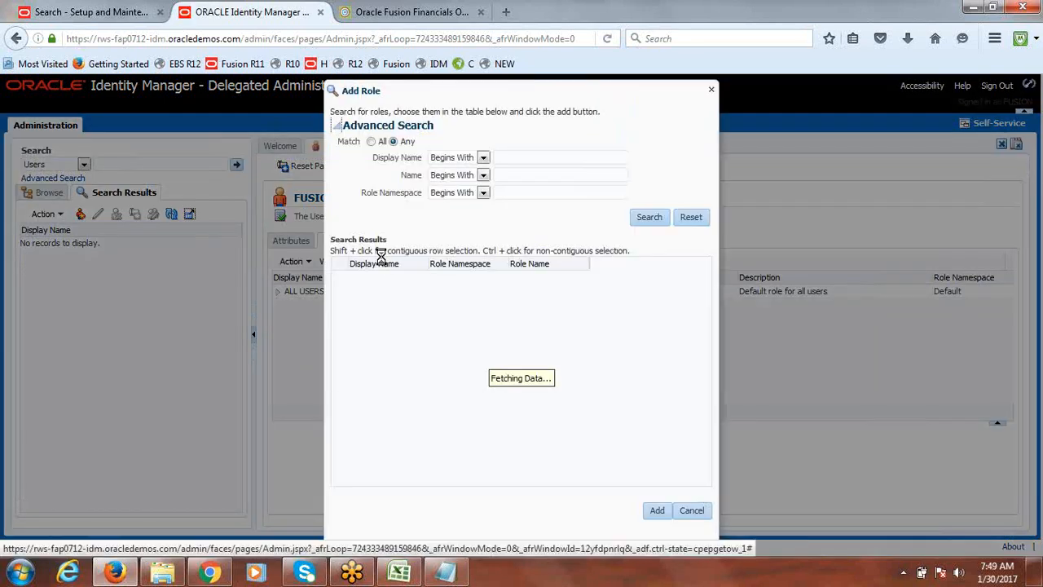
text(%%)
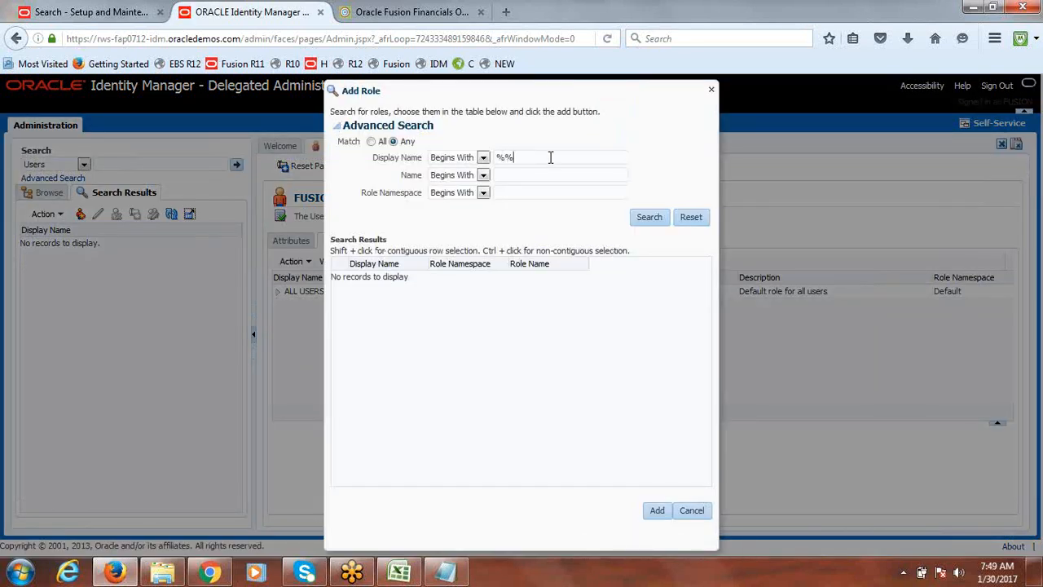
key(Left)
text(Fusion USA Primary Ledger)
click(659, 217)
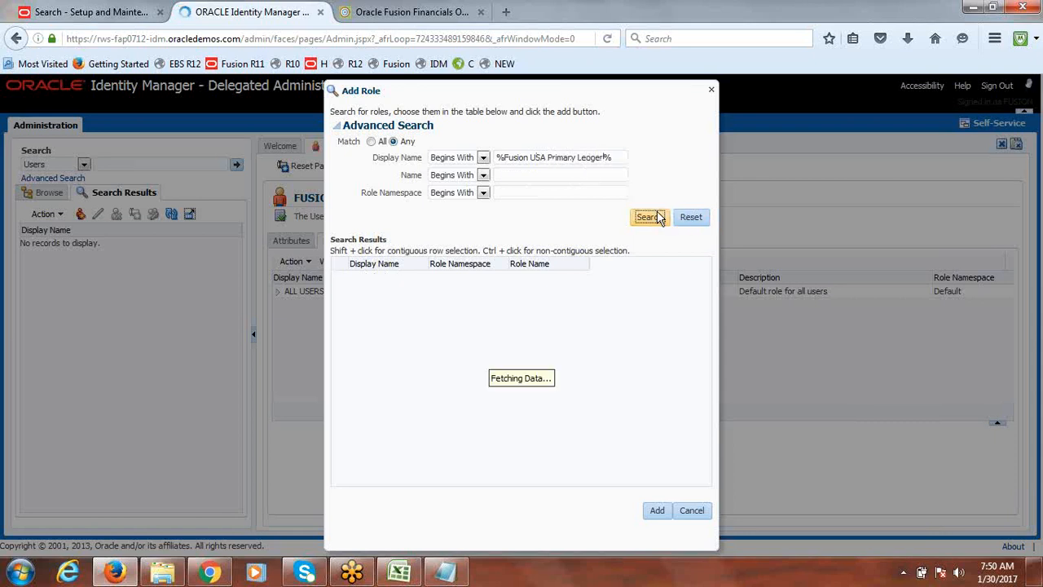
Assign the General Accountant Fusion USA Primary Ledger role to the user
drag(424, 263, 555, 285)
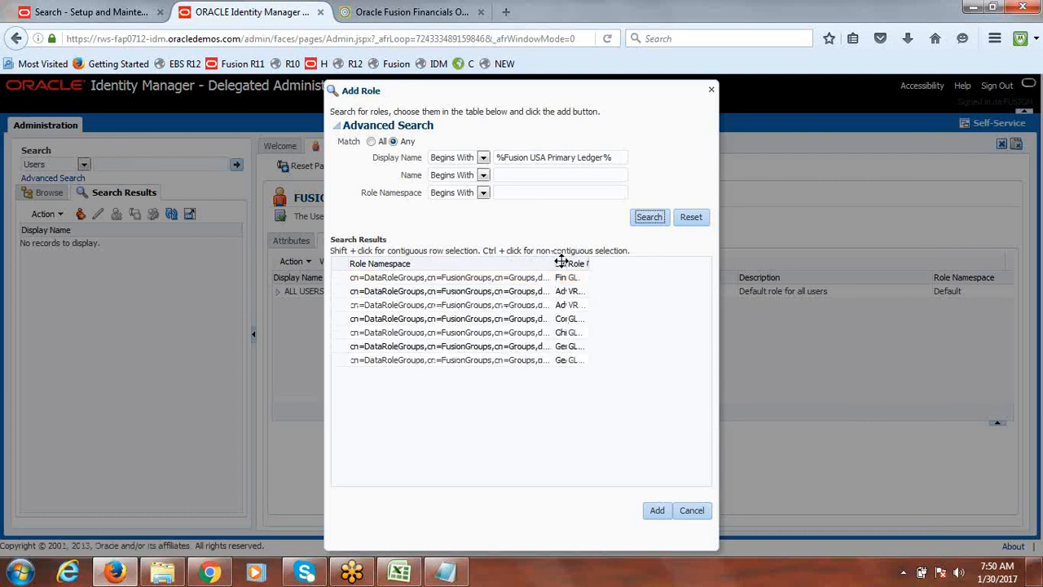
drag(553, 262, 351, 263)
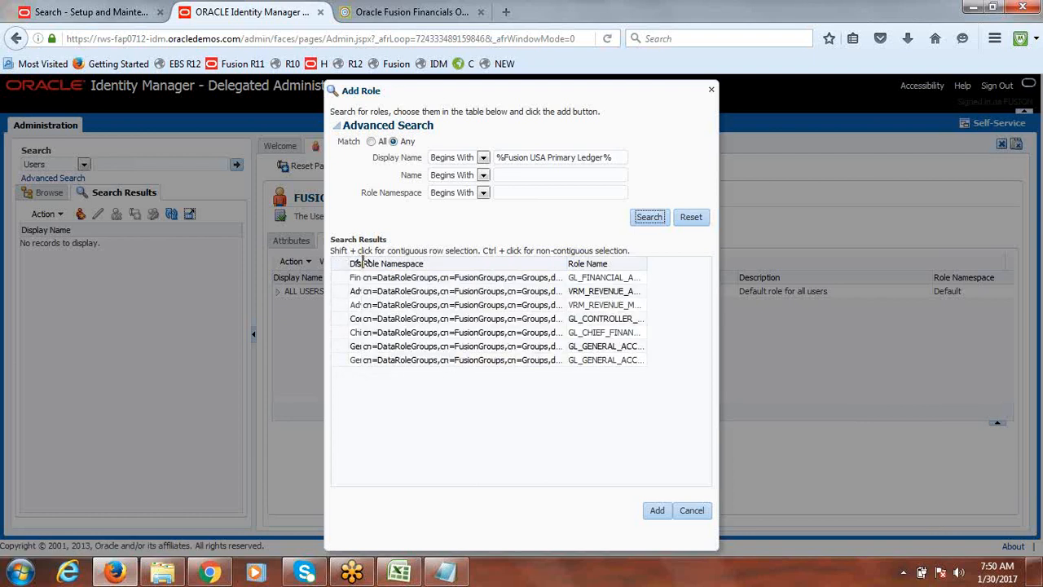
drag(361, 263, 559, 280)
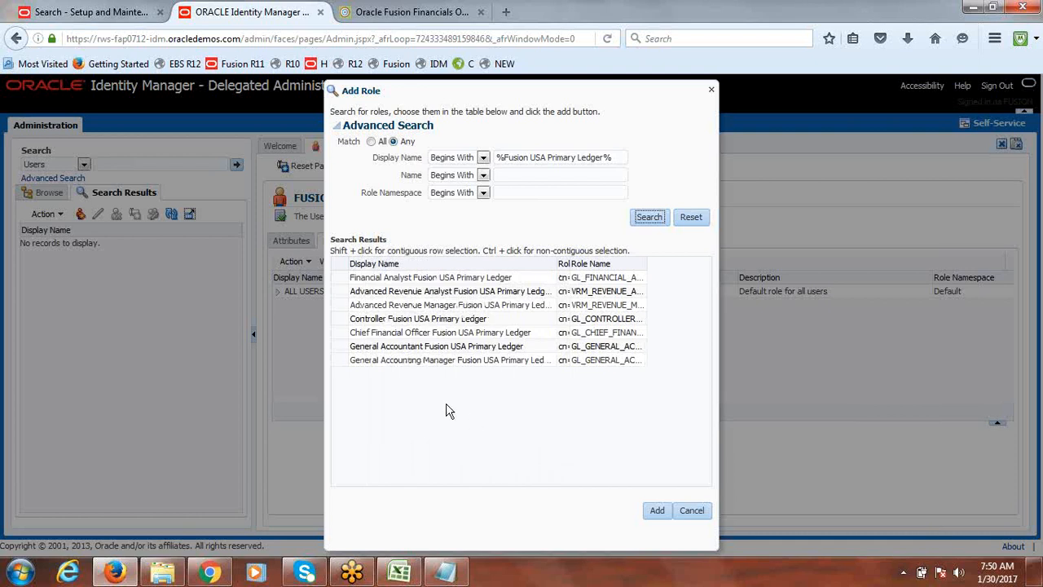
click(403, 346)
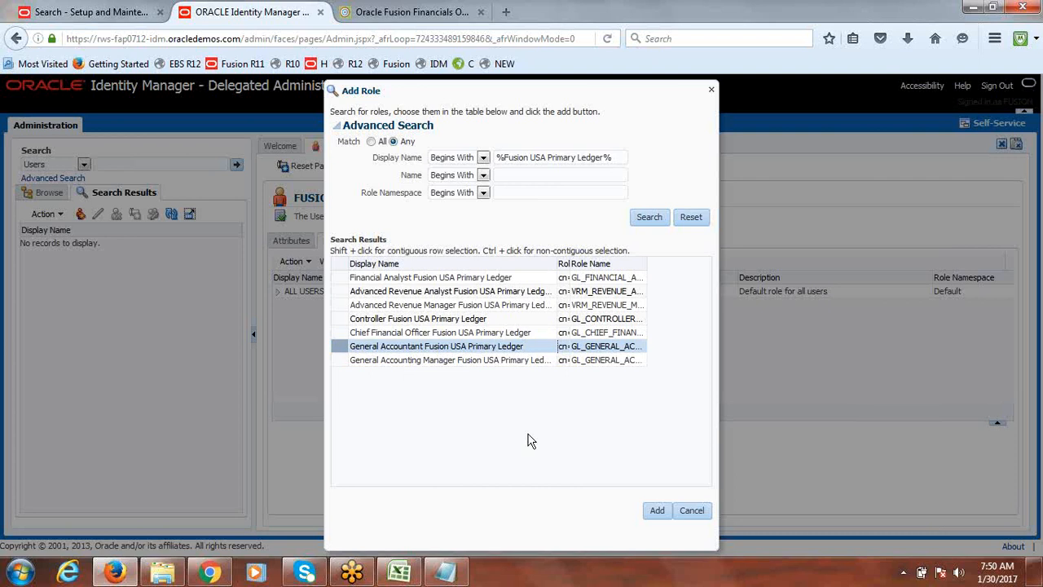
click(656, 510)
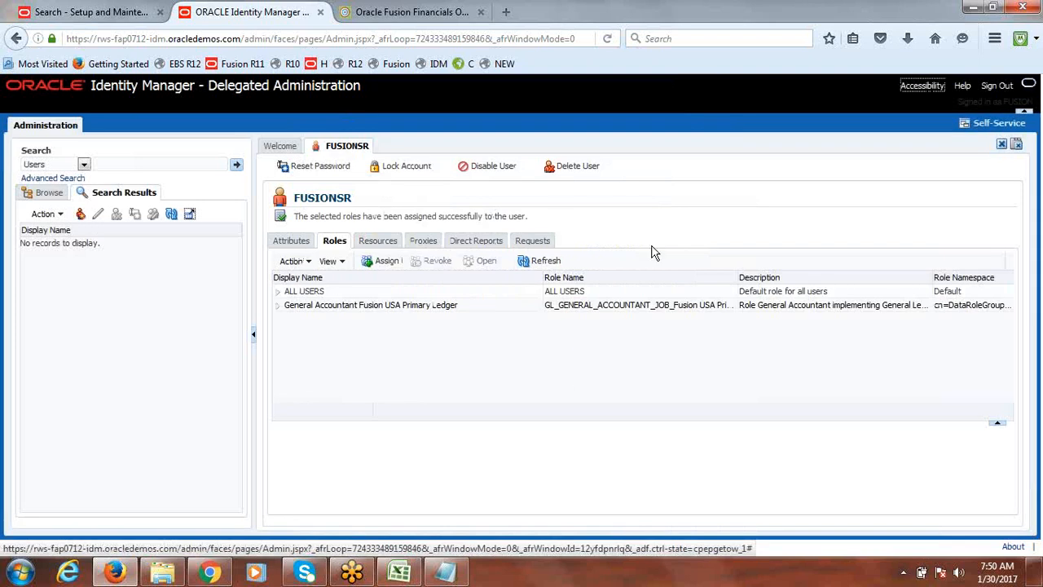
click(552, 261)
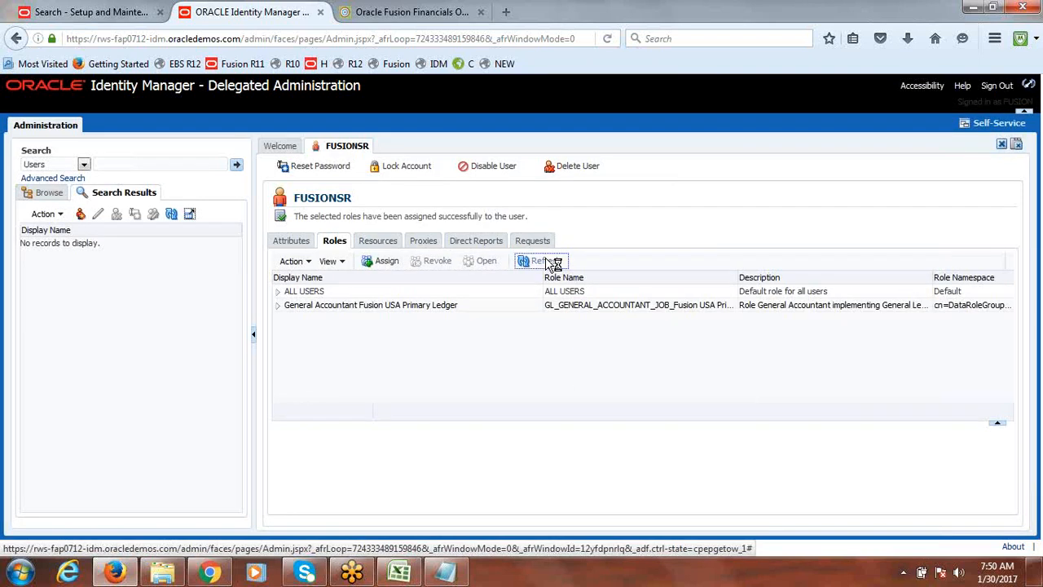
click(528, 265)
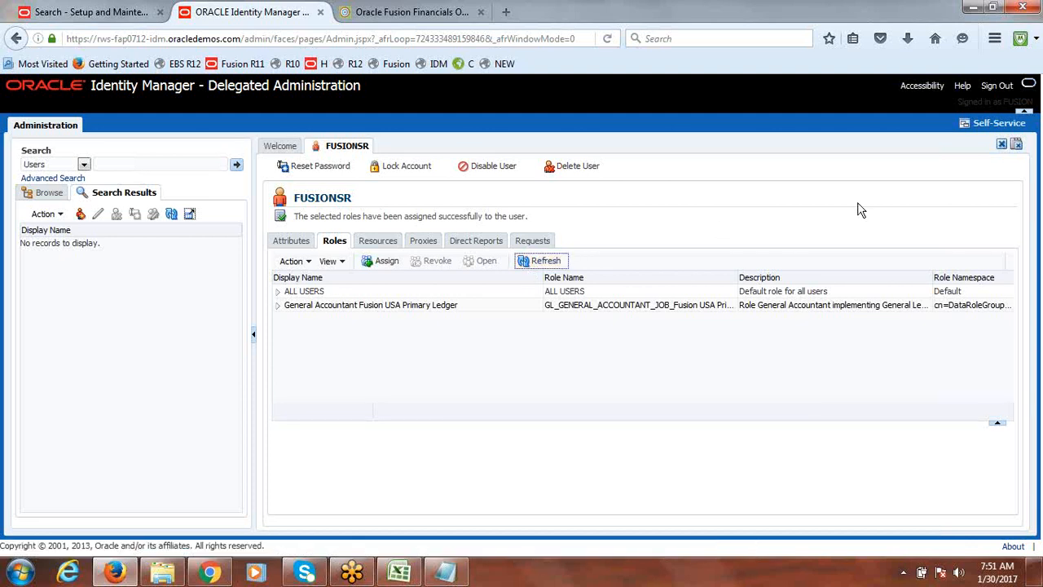
click(88, 10)
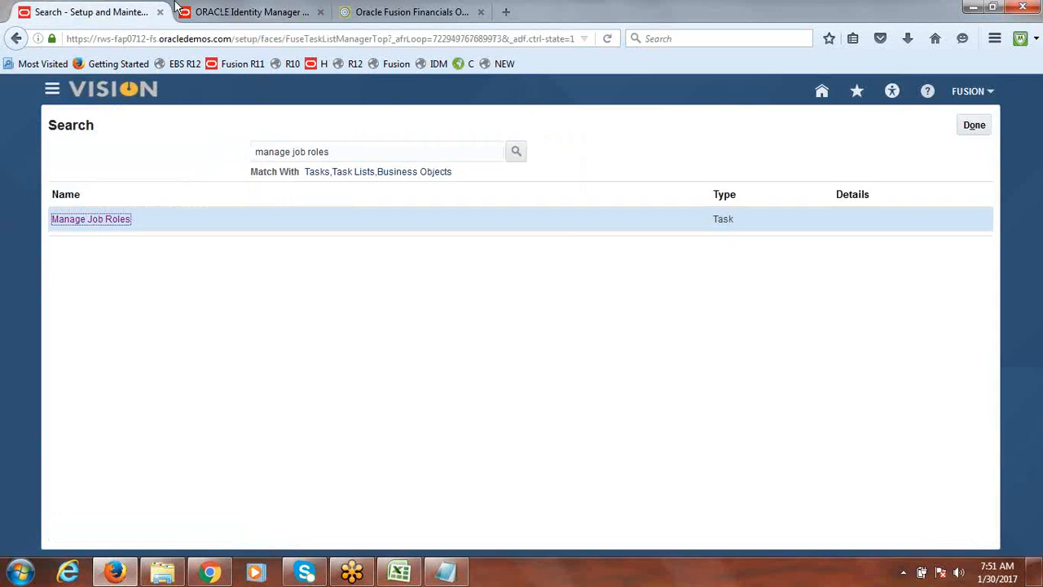
click(277, 9)
Assign the Employee role to the user and refresh the role list
click(377, 264)
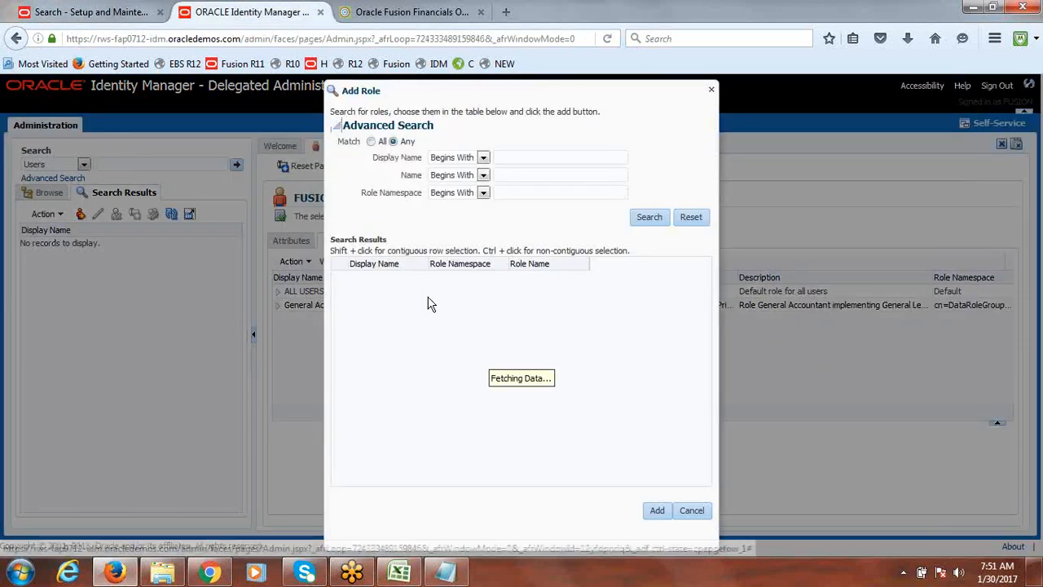
click(548, 156)
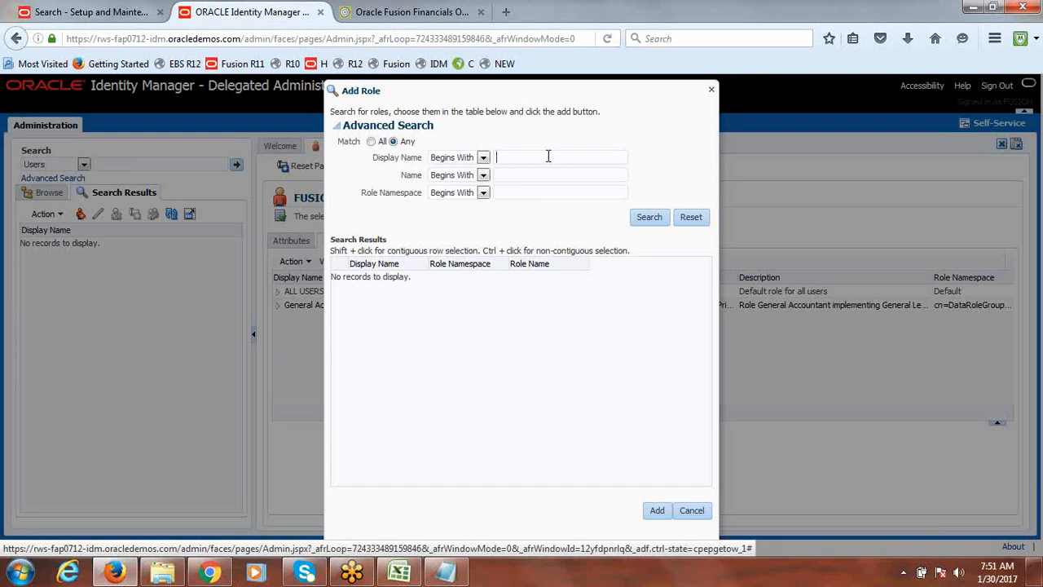
text(ER)
key(BackSpace)
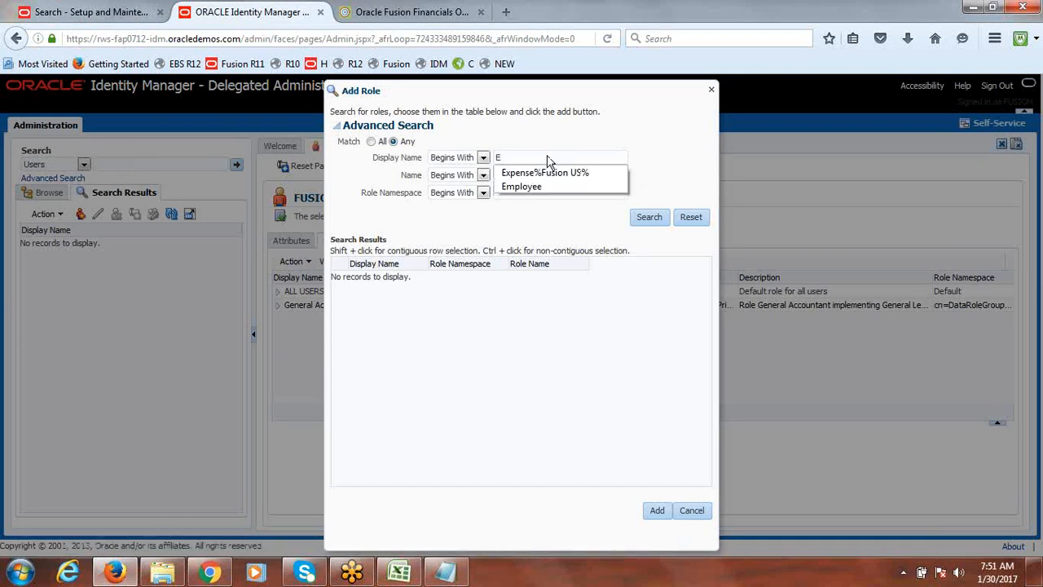
click(537, 187)
click(650, 219)
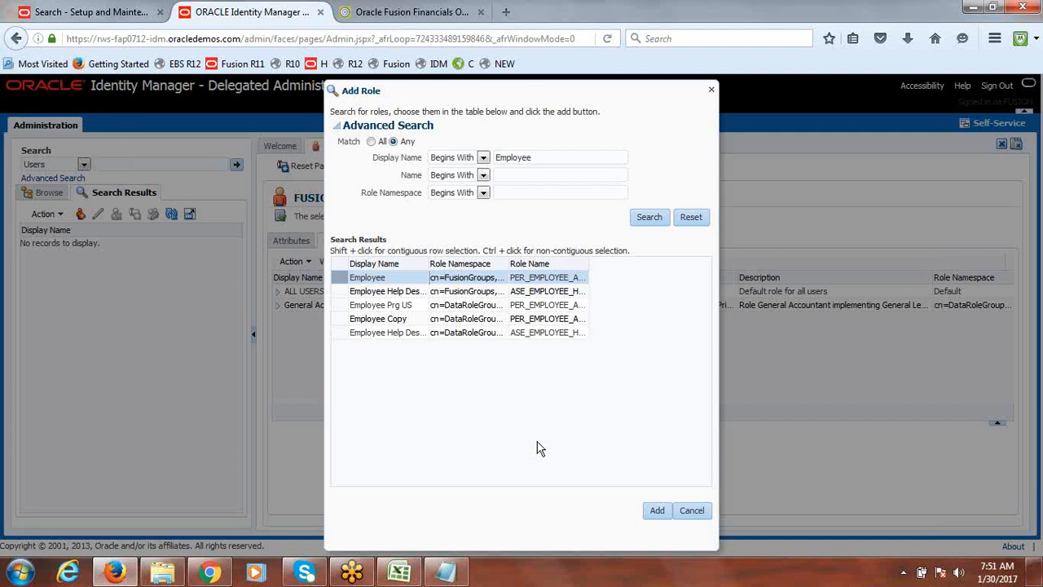
click(339, 276)
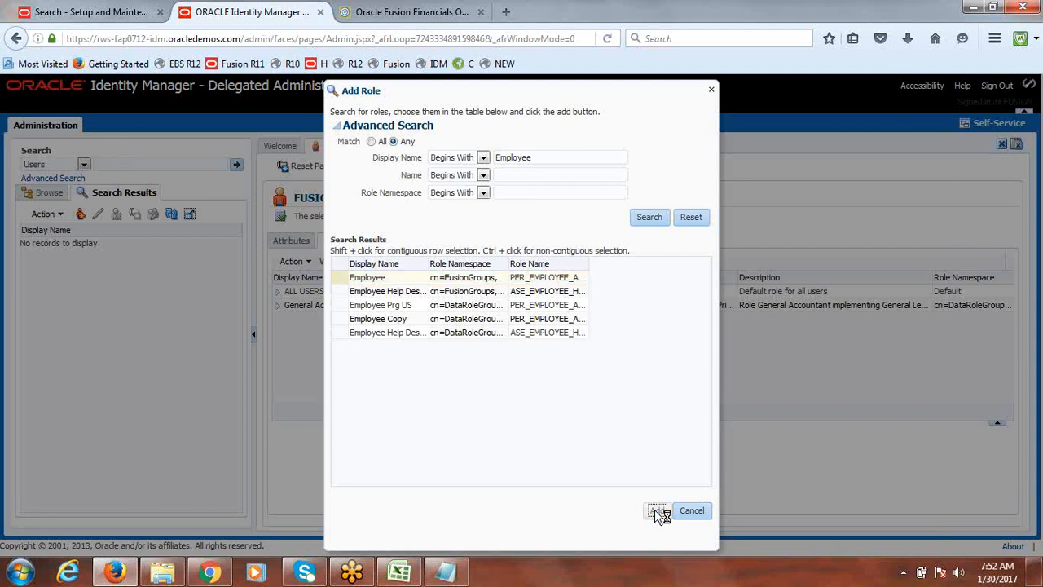
click(657, 511)
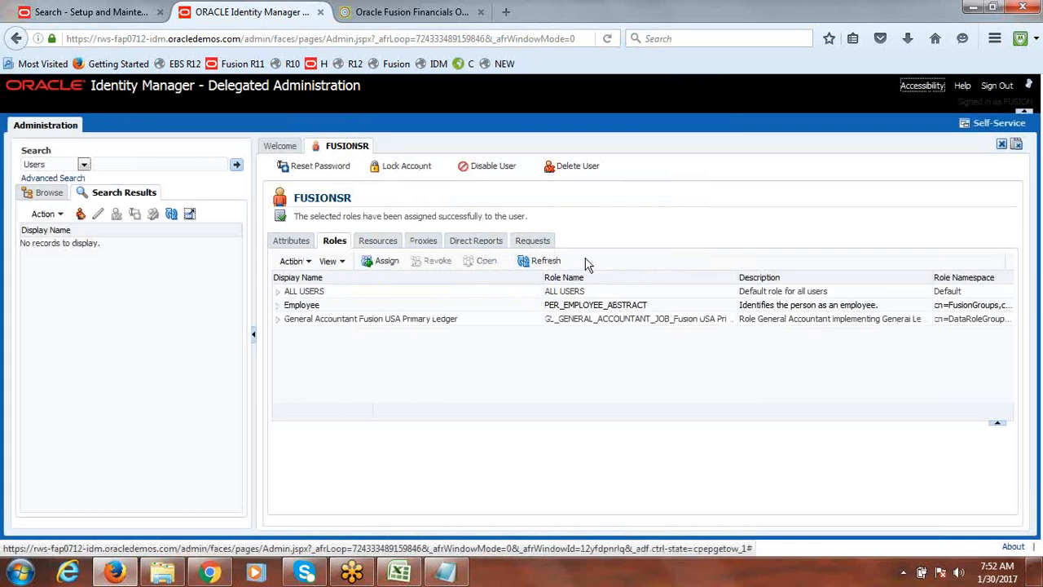
click(542, 261)
Open Scheduled Processes and schedule a new job named Retrieve Latest LDAP Changes
click(94, 11)
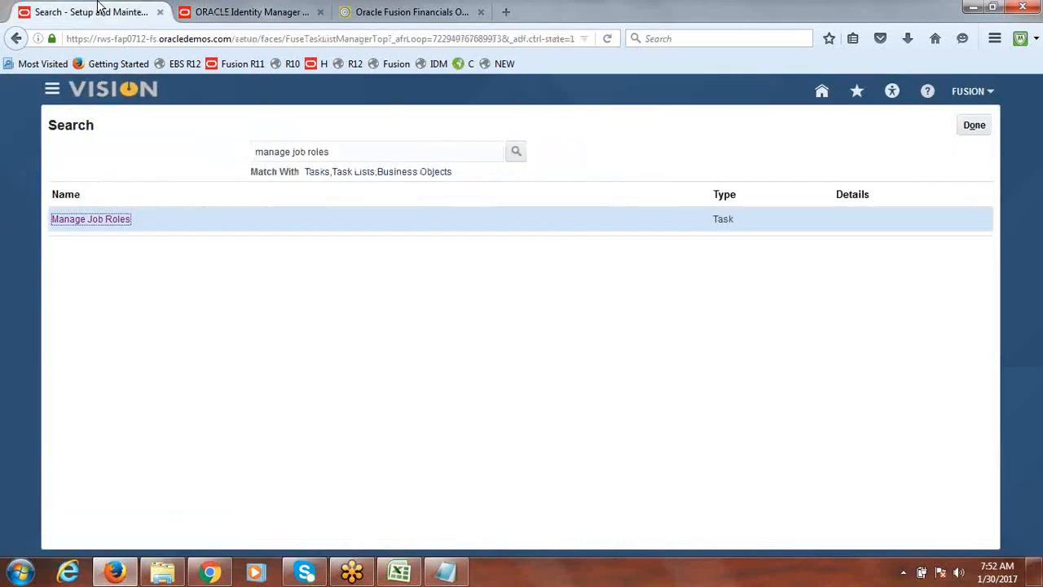
click(51, 92)
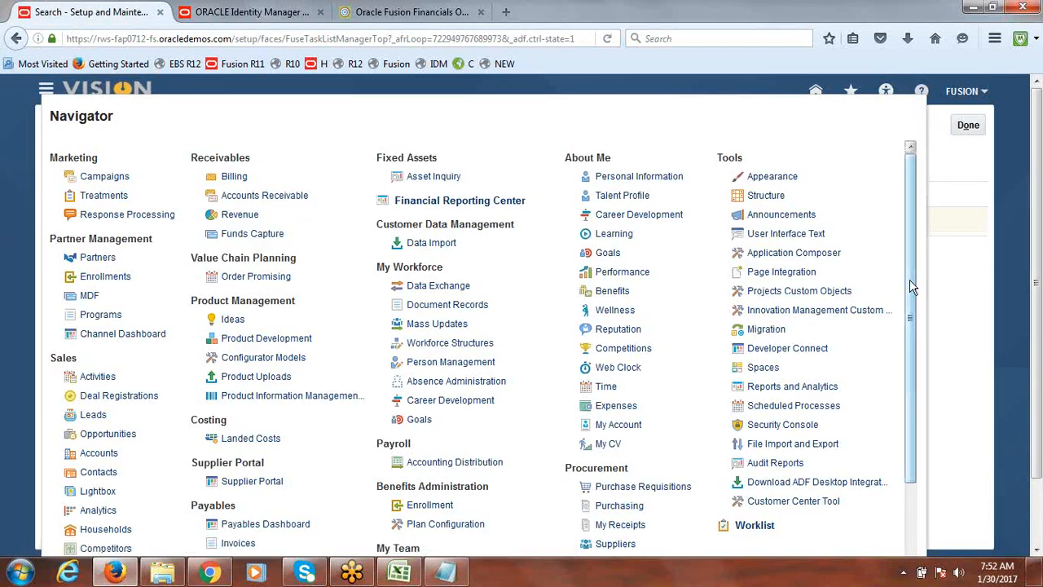
scroll(909, 297, down, 1)
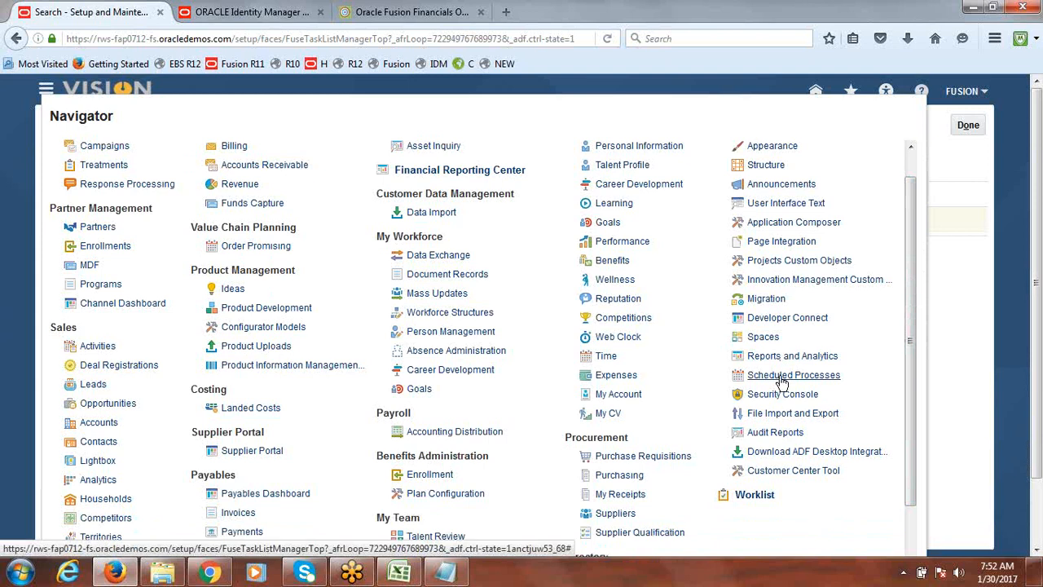
click(782, 379)
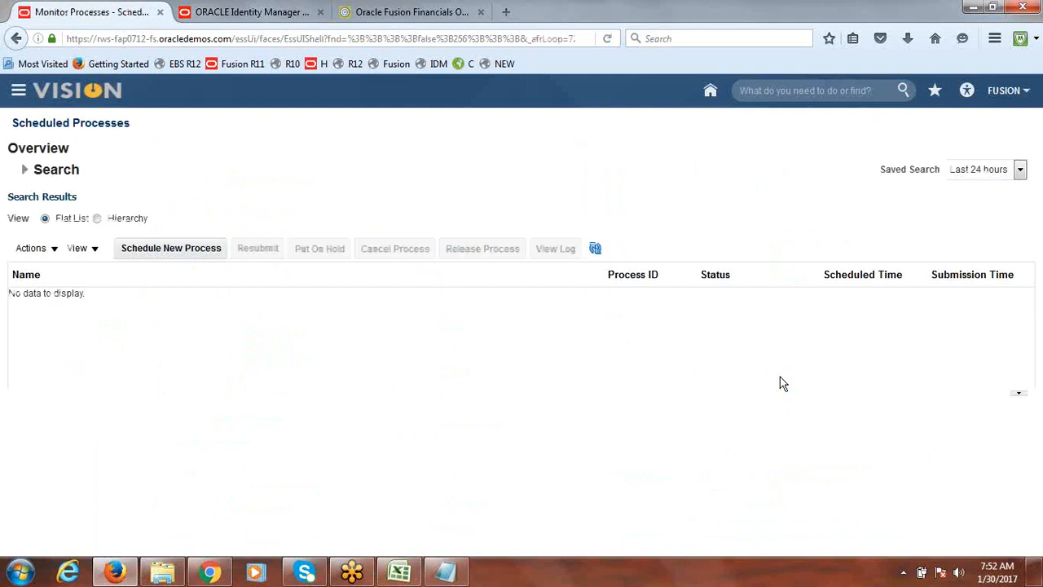
click(126, 251)
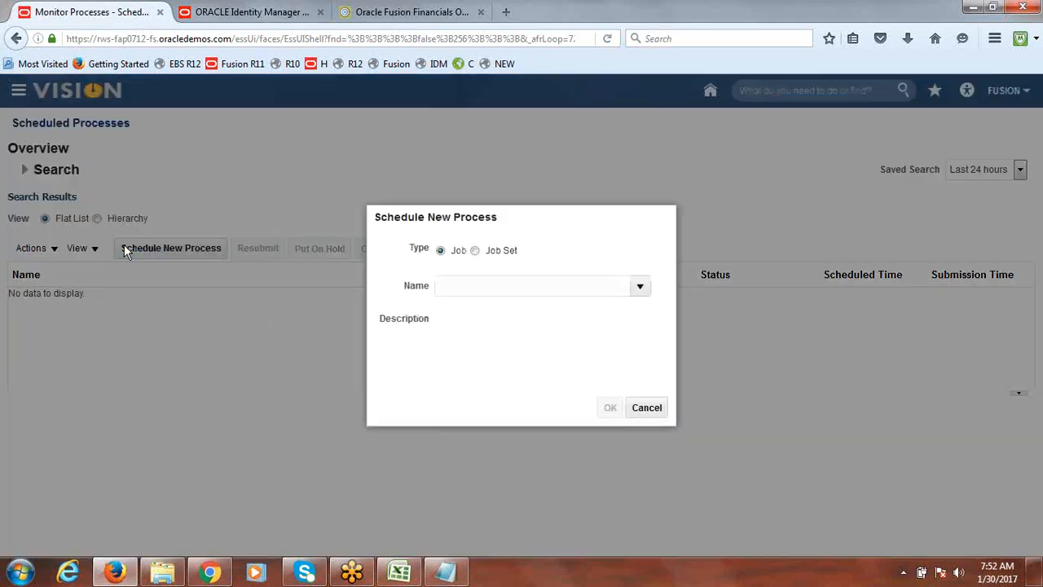
click(538, 287)
text(LJDFS)
key(Tab)
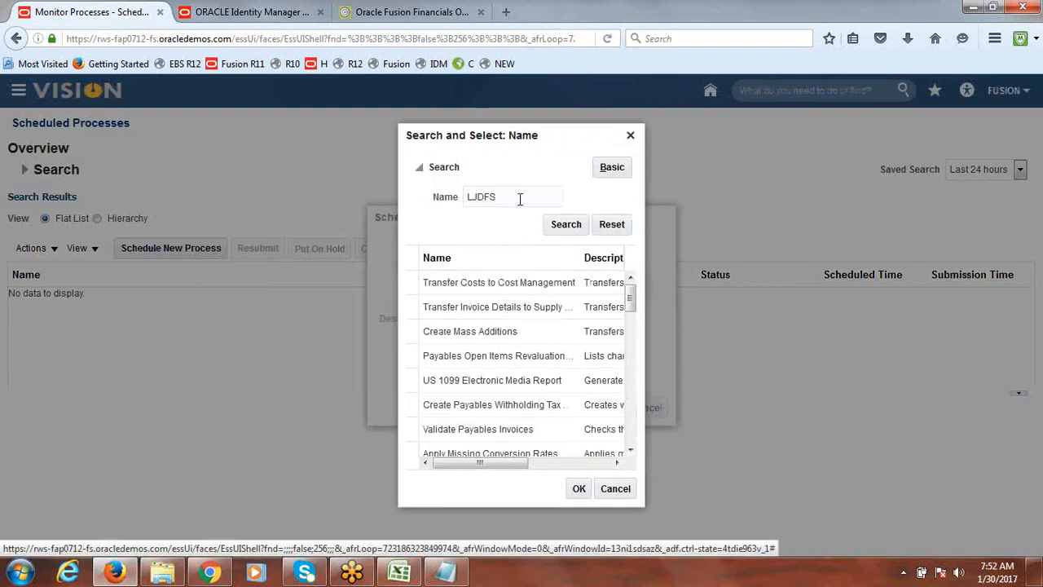
drag(520, 200, 407, 207)
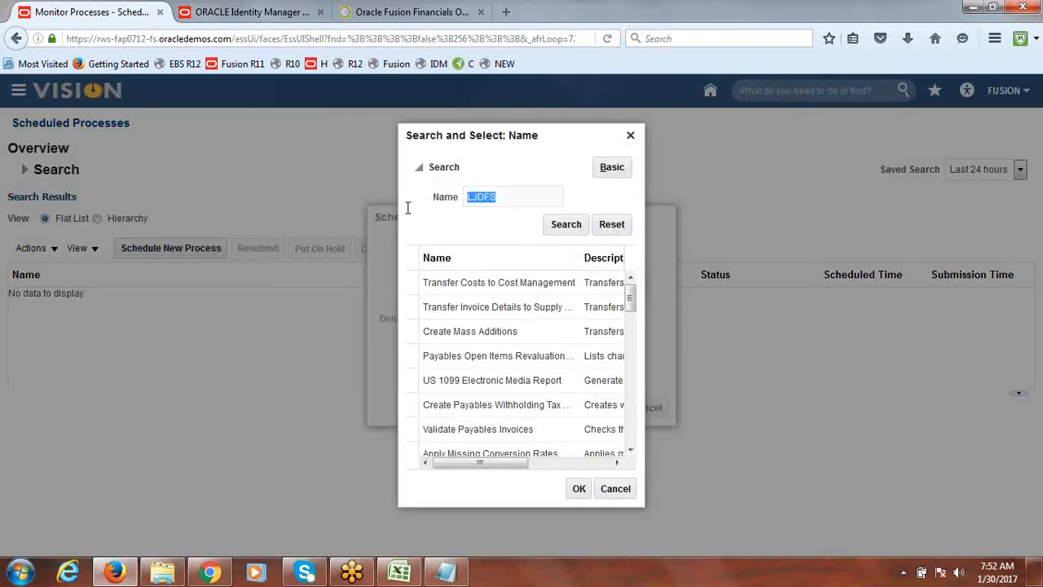
text(LC)
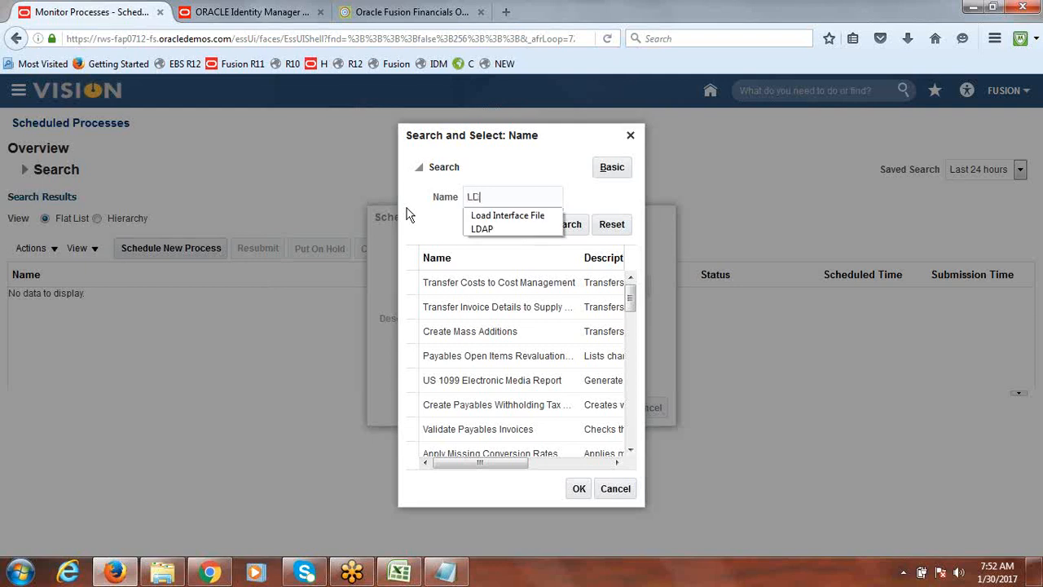
text(AP)
click(563, 230)
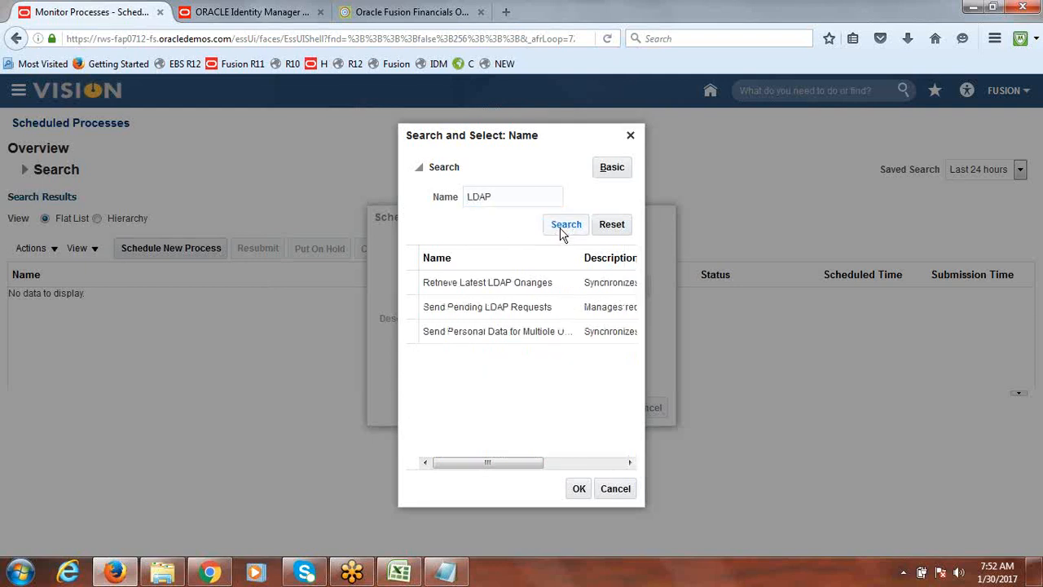
click(489, 287)
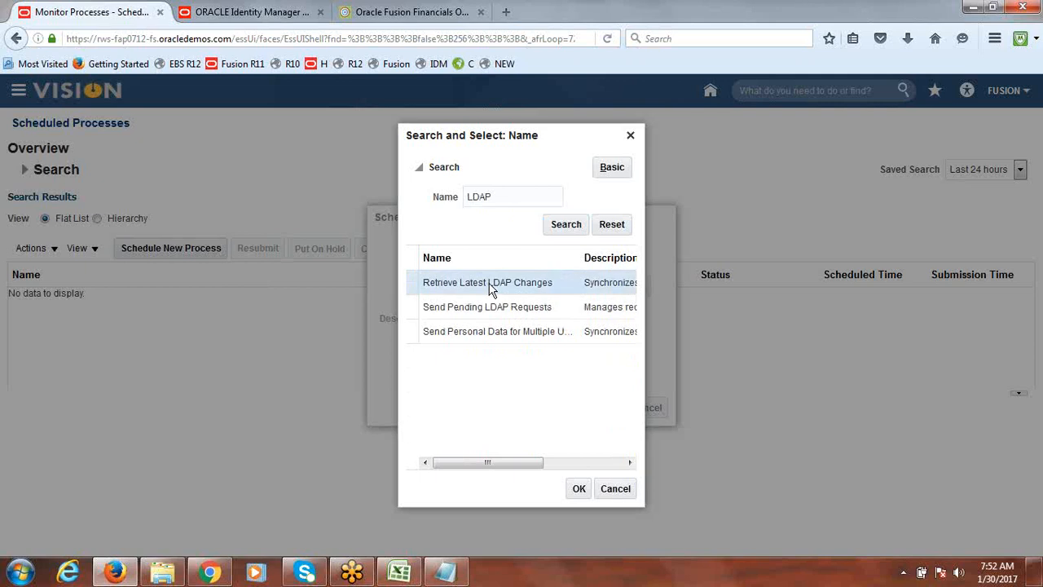
click(579, 495)
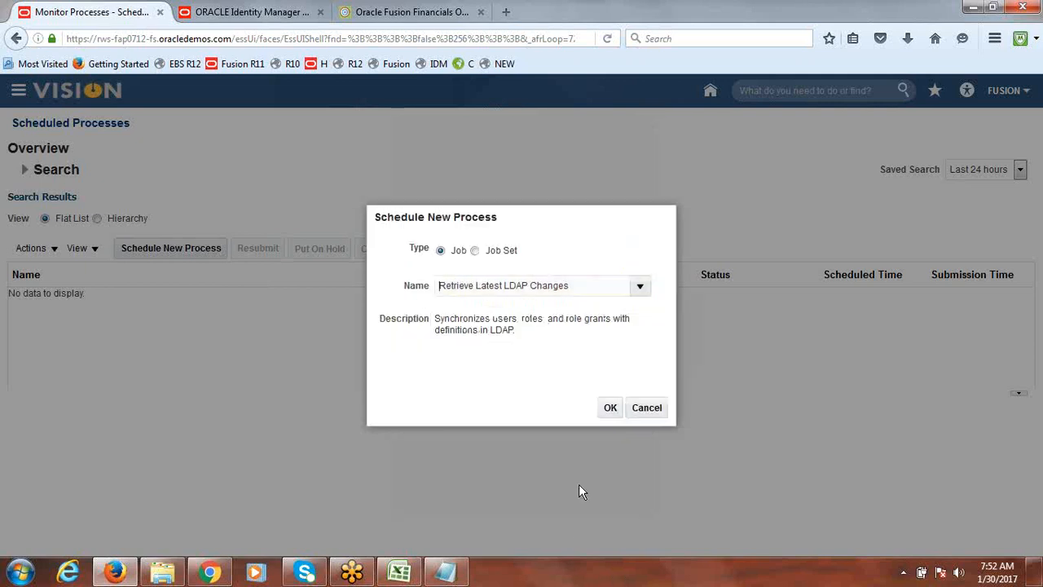
click(610, 407)
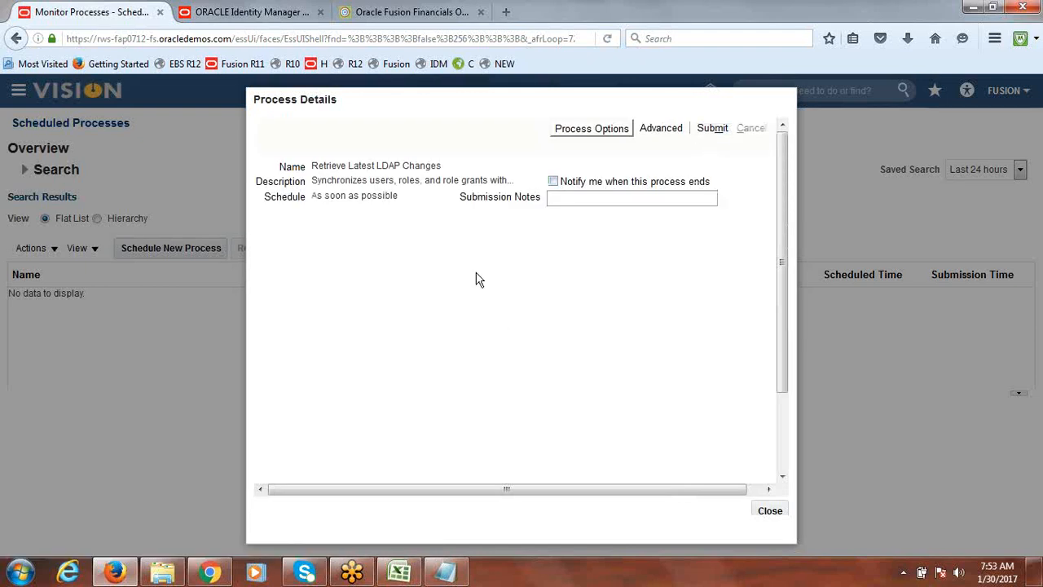
Submit the Retrieve Latest LDAP Changes process and refresh the process list to monitor its status
click(716, 136)
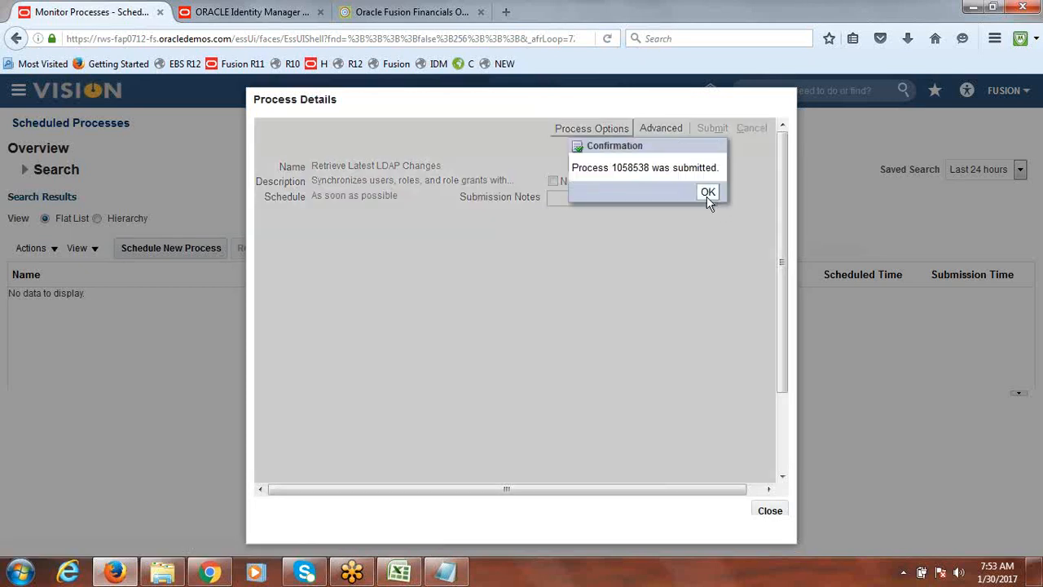
click(706, 197)
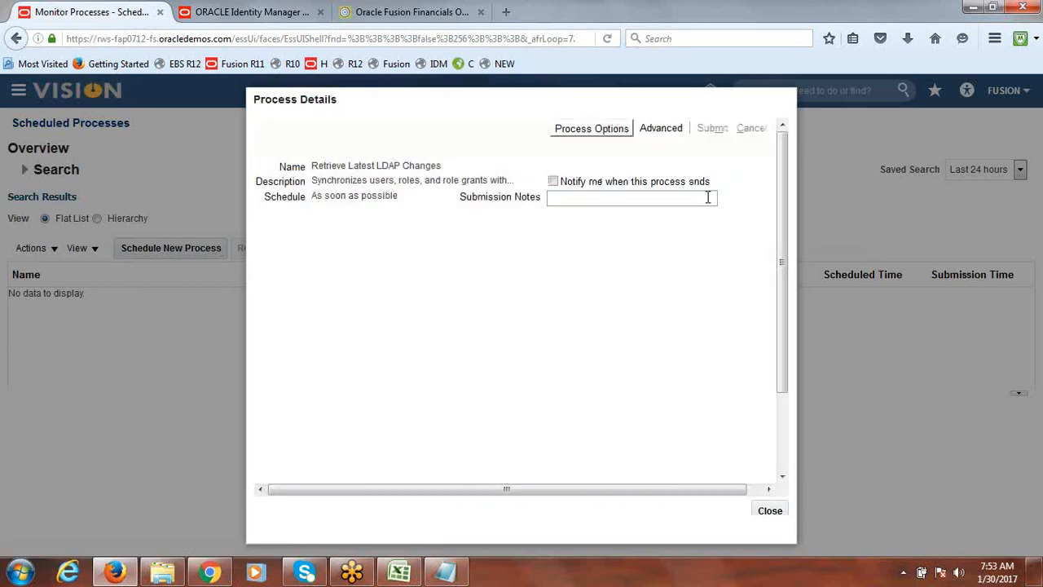
click(769, 511)
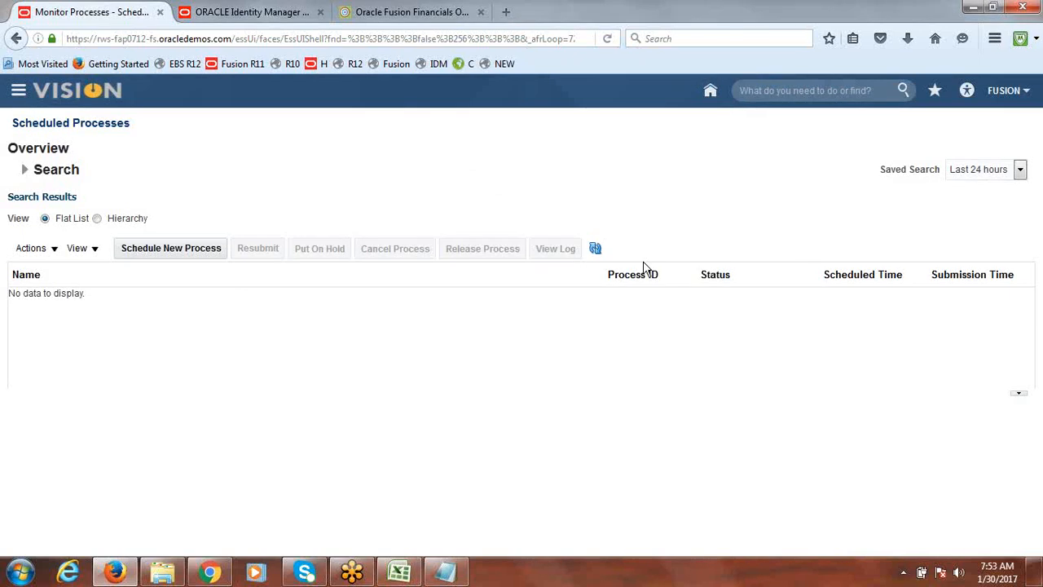
click(595, 249)
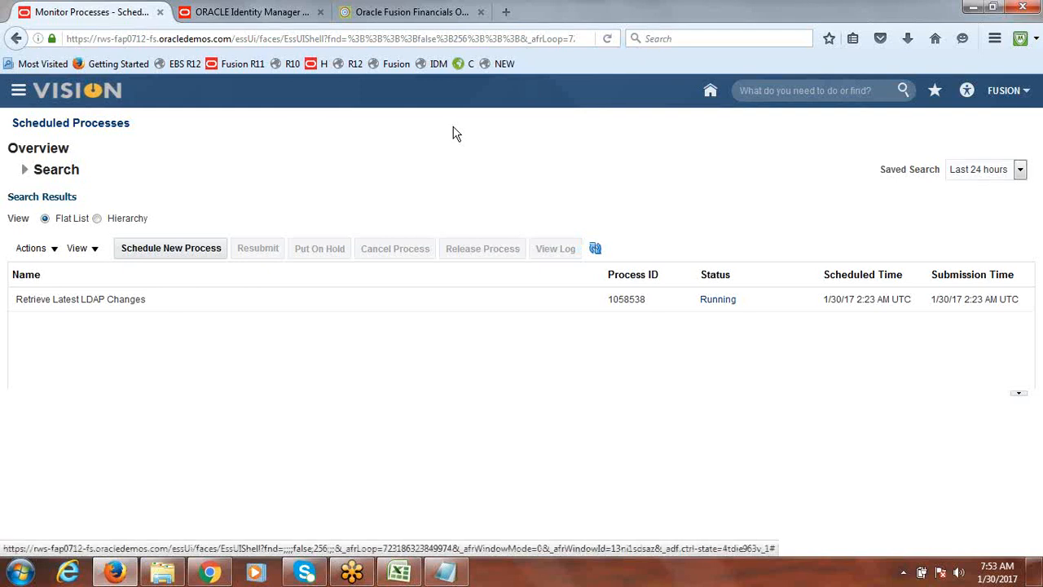
click(595, 249)
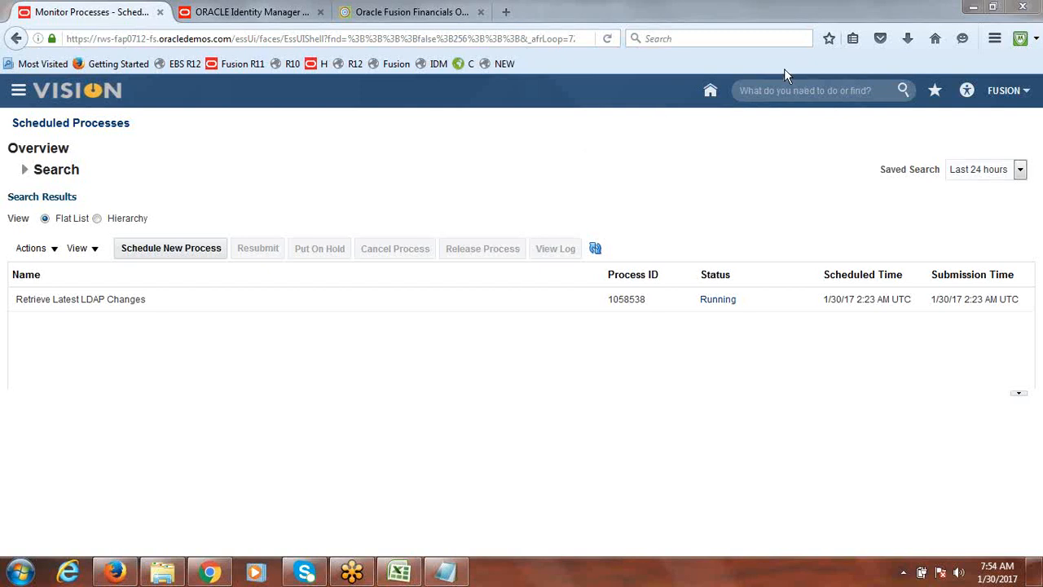
click(595, 248)
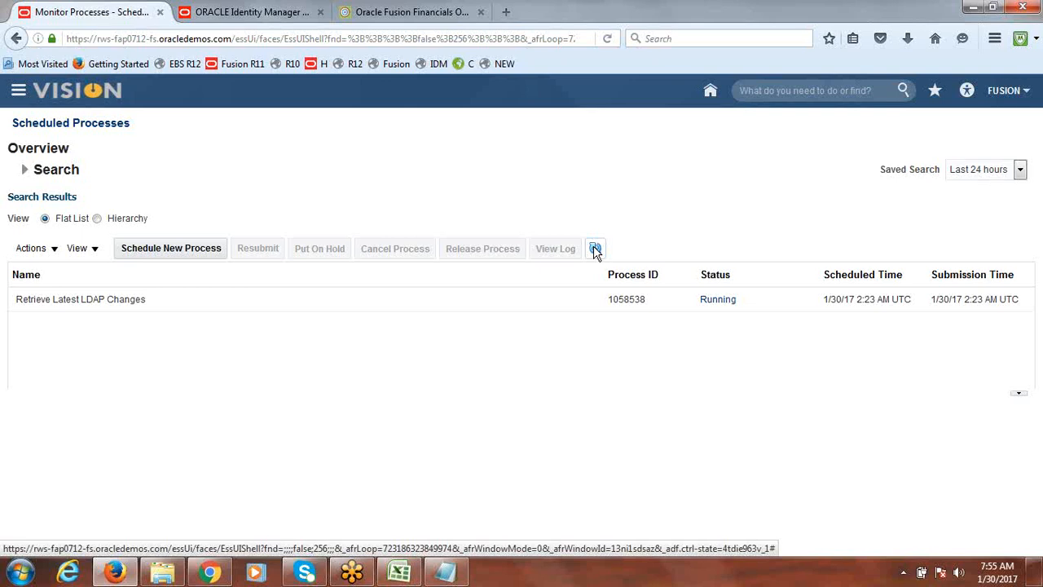
click(595, 248)
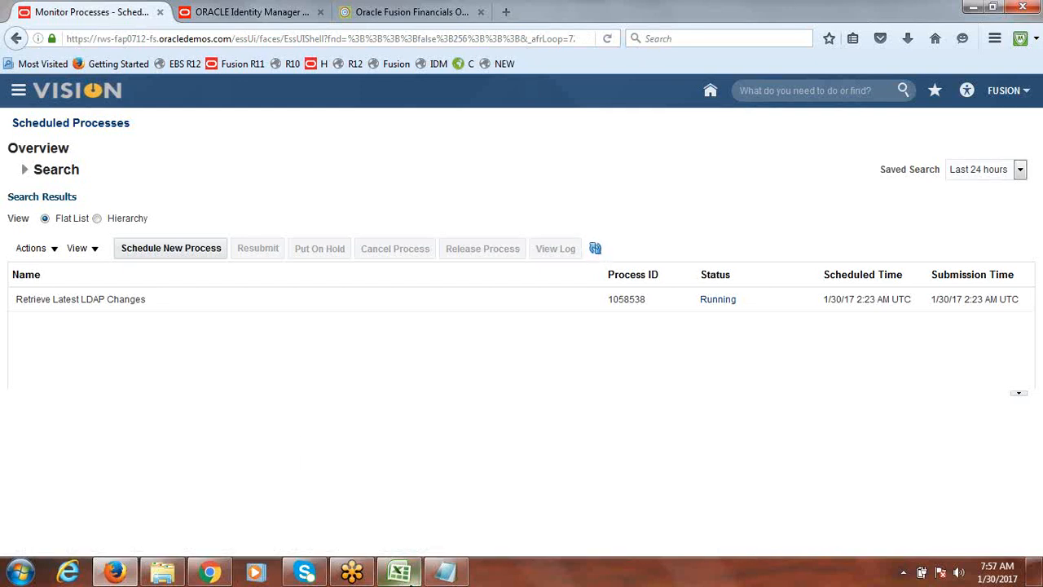
Review the class notes spreadsheet, then sign out of the Fusion application
click(399, 572)
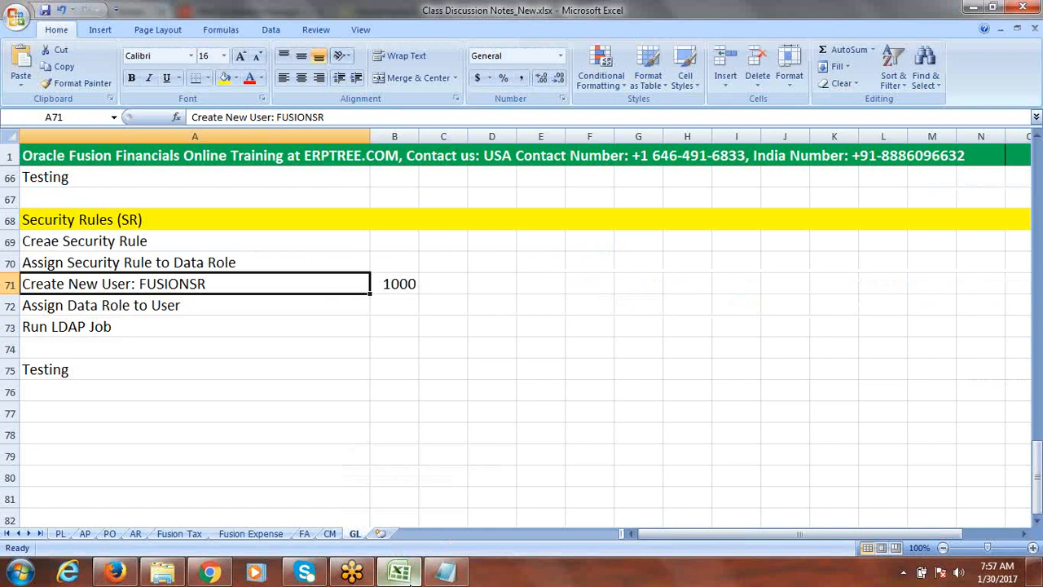
click(404, 575)
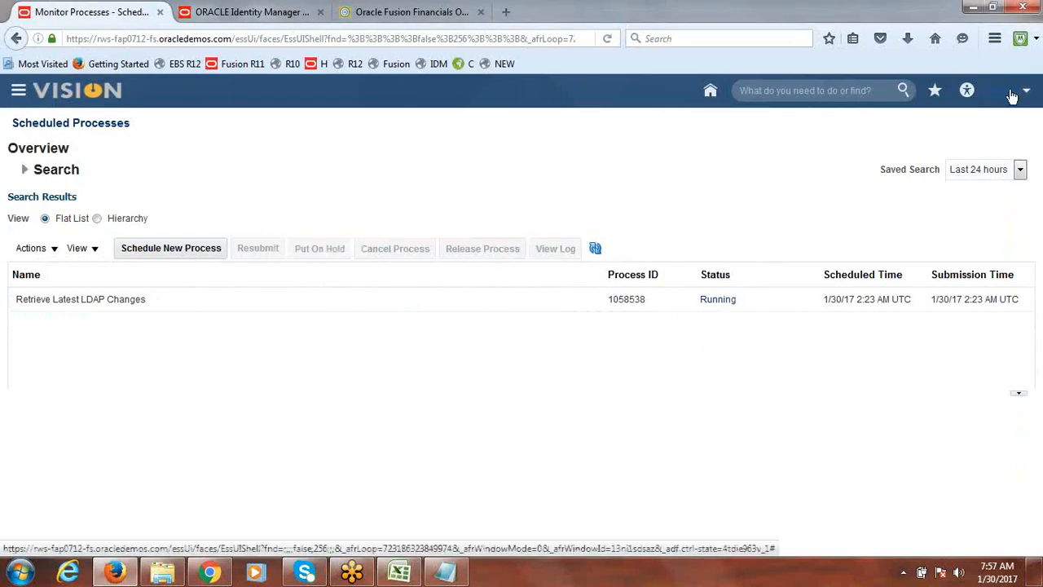
click(1011, 94)
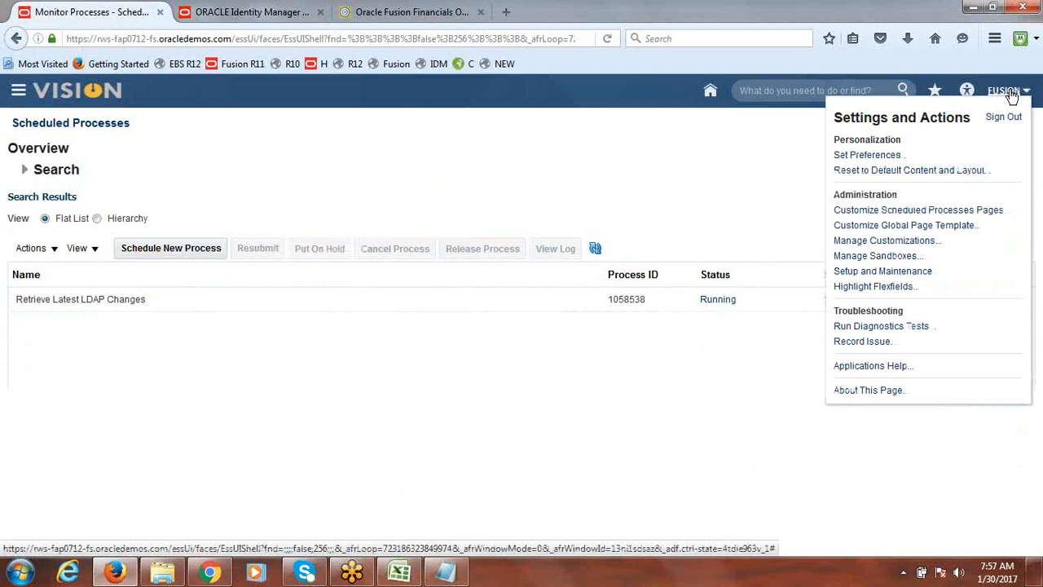
click(1003, 117)
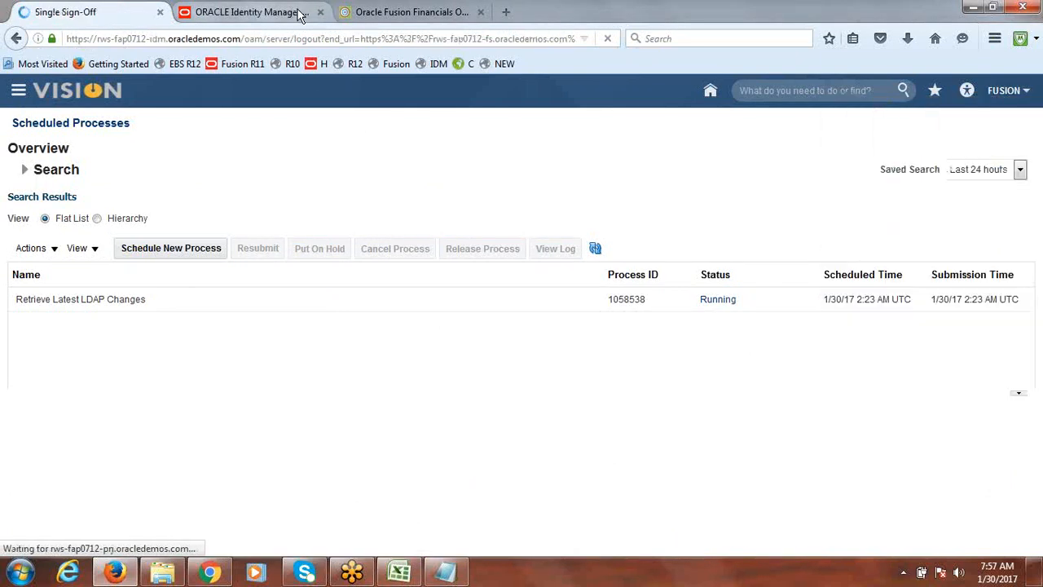
Close the Identity Manager tab and return to the sign-in page
click(301, 12)
click(320, 12)
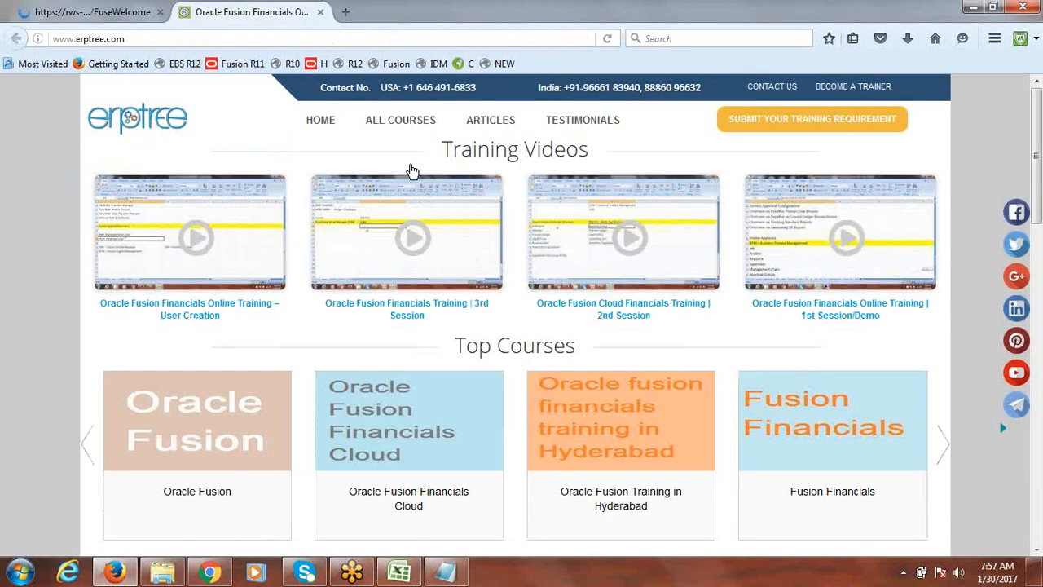
click(37, 12)
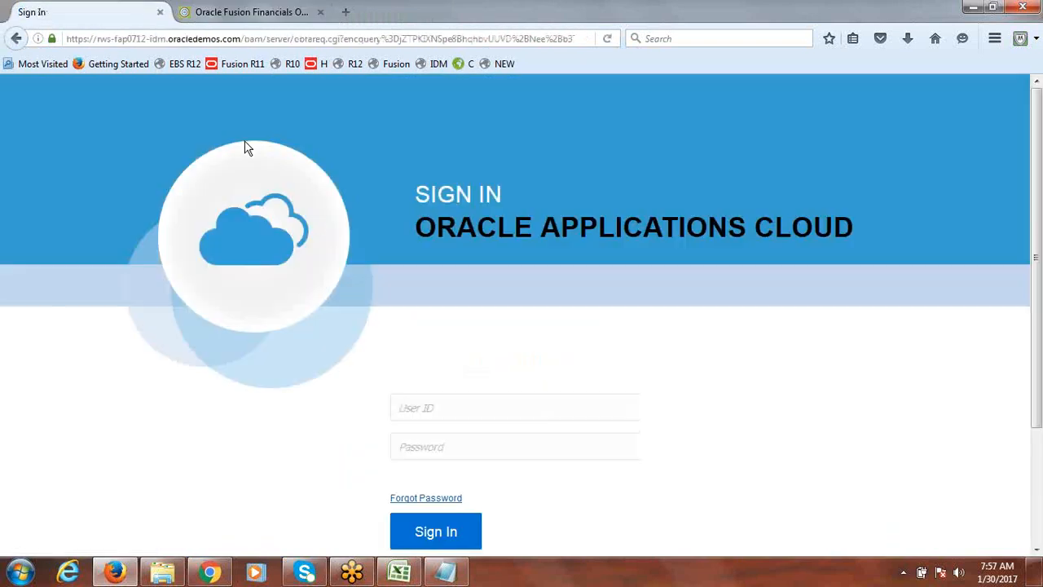
click(466, 400)
text(fusion)
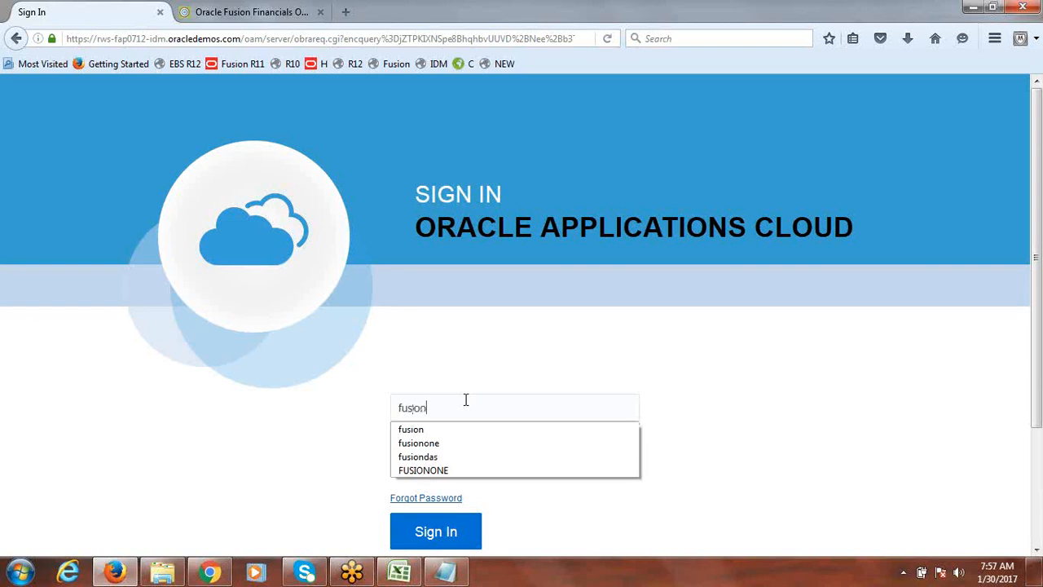
key(BackSpace)
key(BackSpace)
key(BackSpace)
key(BackSpace)
key(BackSpace)
key(BackSpace)
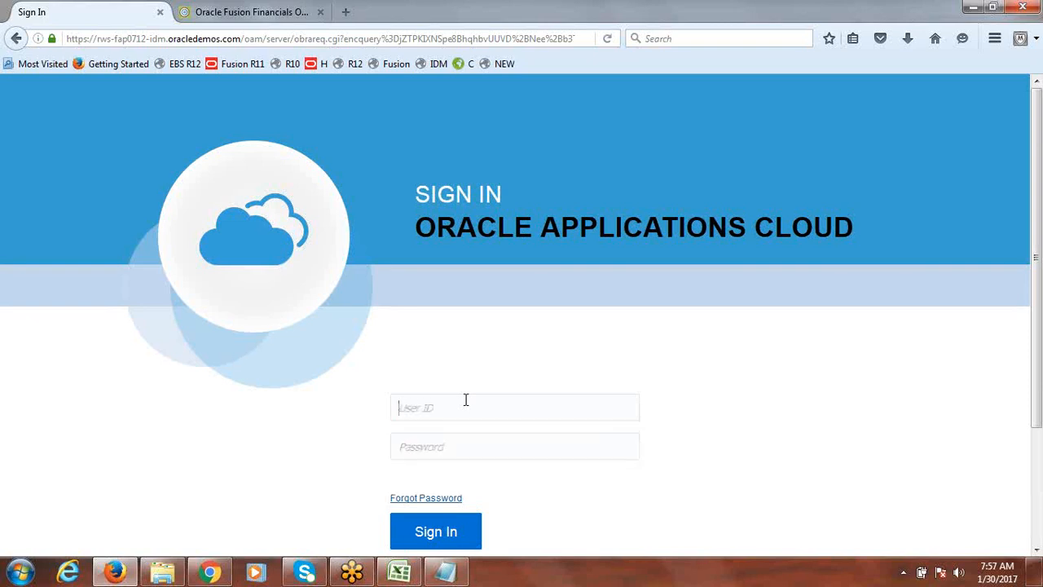
Sign in as fusionsr with the account password
text(fusionsr)
key(Tab)
text(******)
text(***)
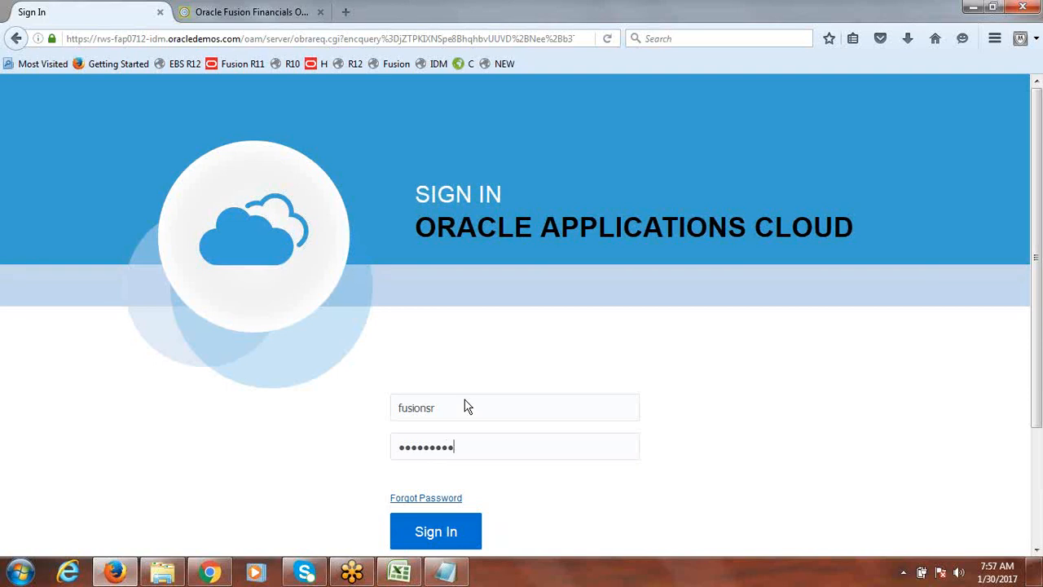
click(441, 534)
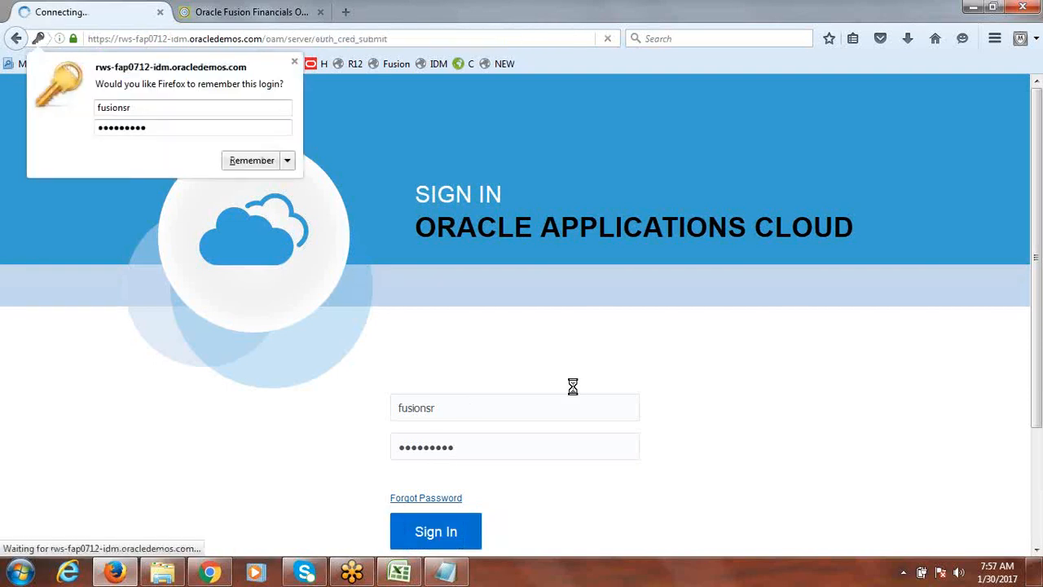
Try to sign in again as fusionsr, re-entering the user ID and the account password
click(476, 421)
text(or)
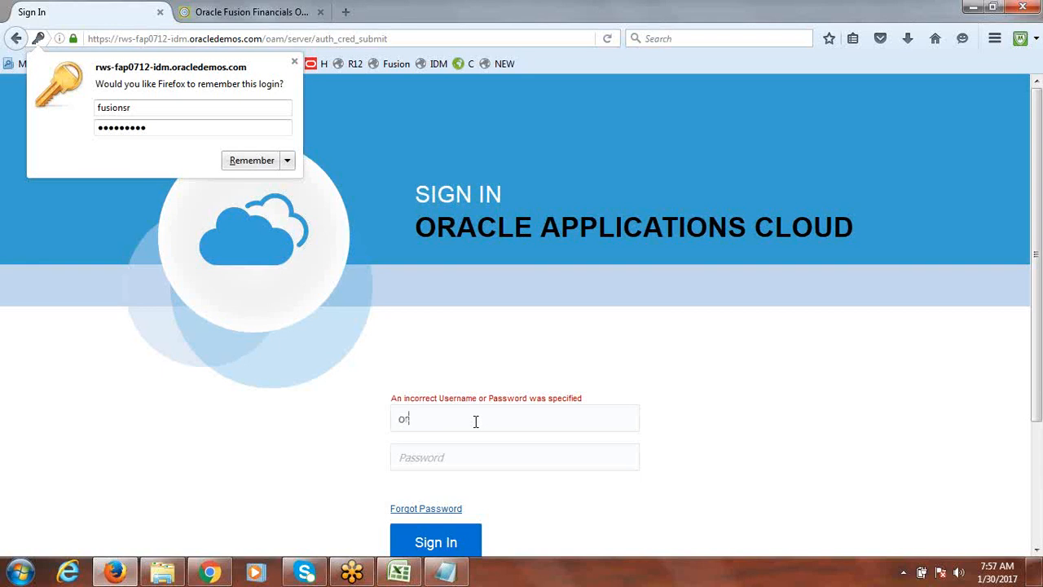
key(BackSpace)
key(BackSpace)
text(fusionsr)
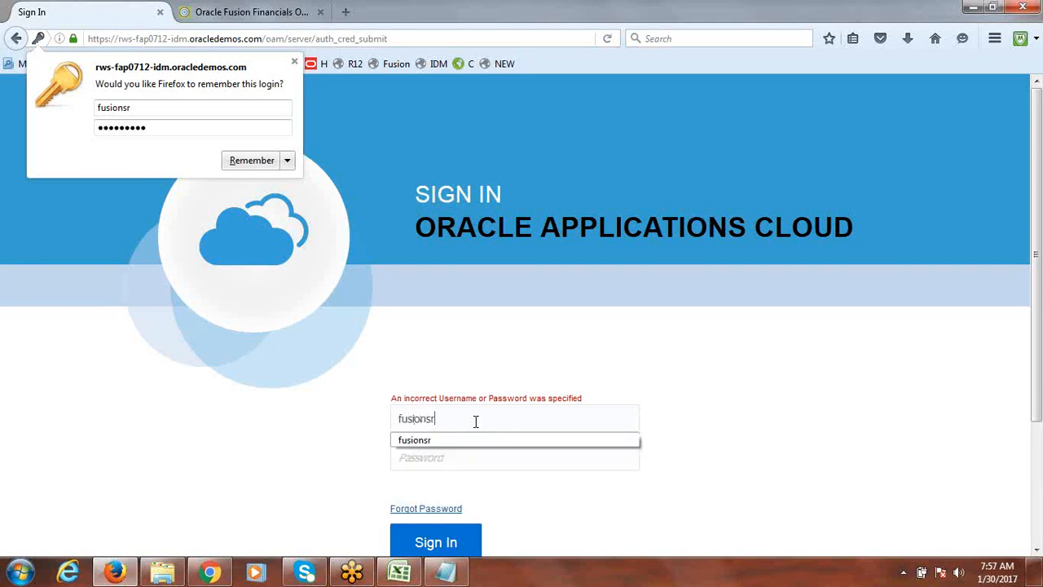
key(Tab)
text(******)
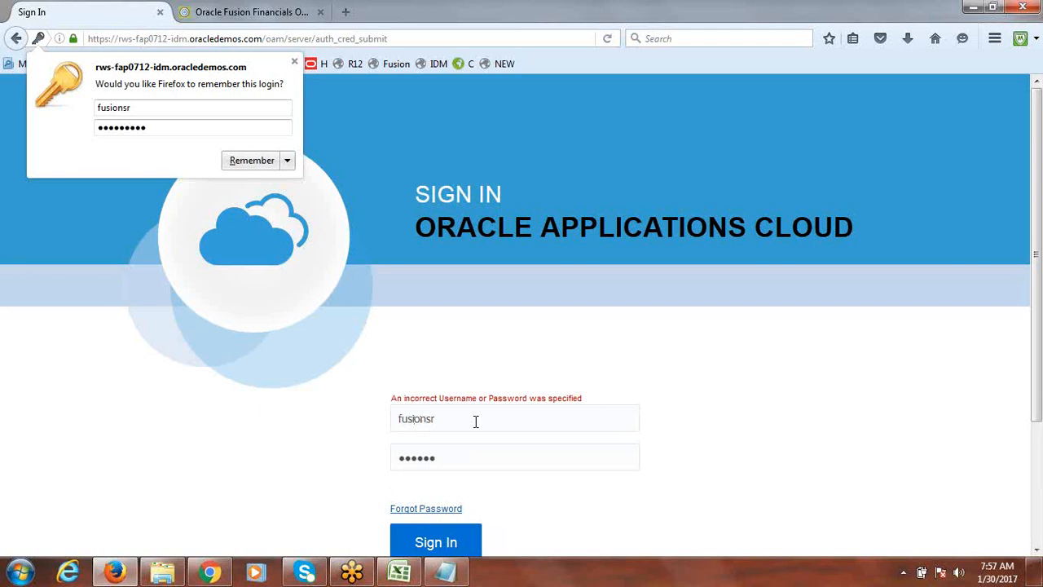
text(***)
key(Return)
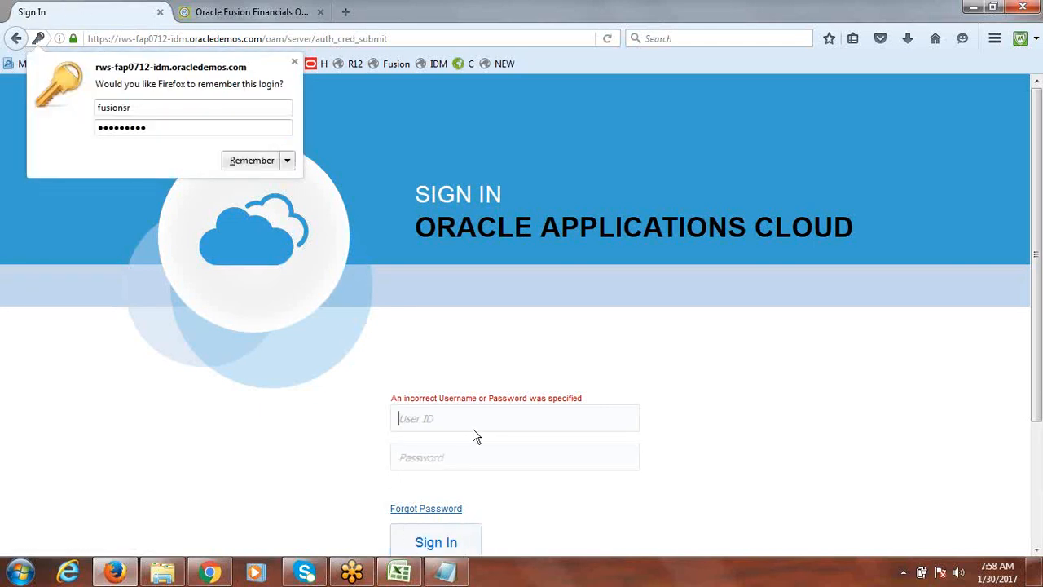
Enter user ID fusionsr and the account password once more and sign in
click(454, 429)
text(fusionsr)
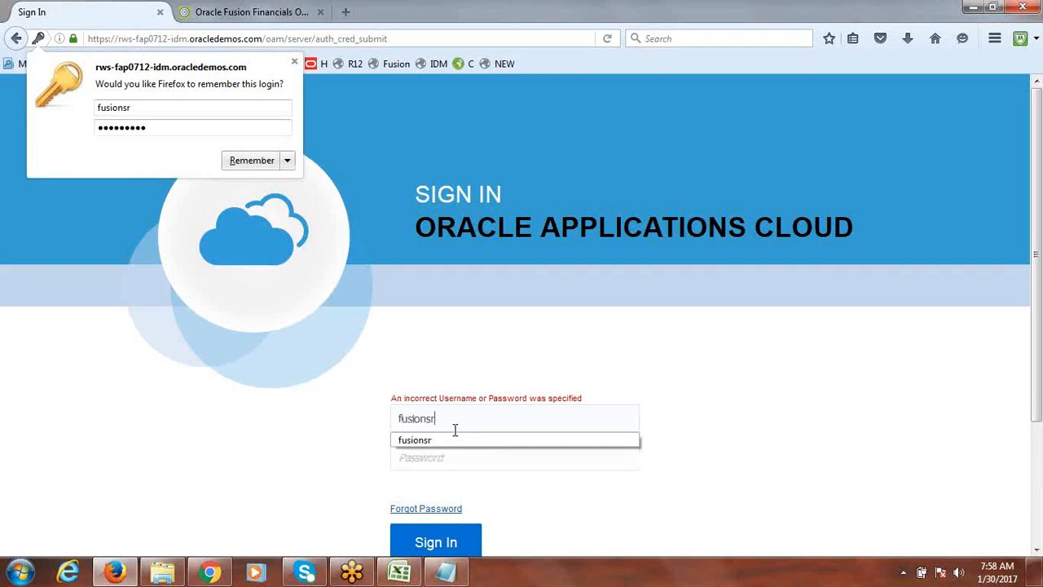
key(Tab)
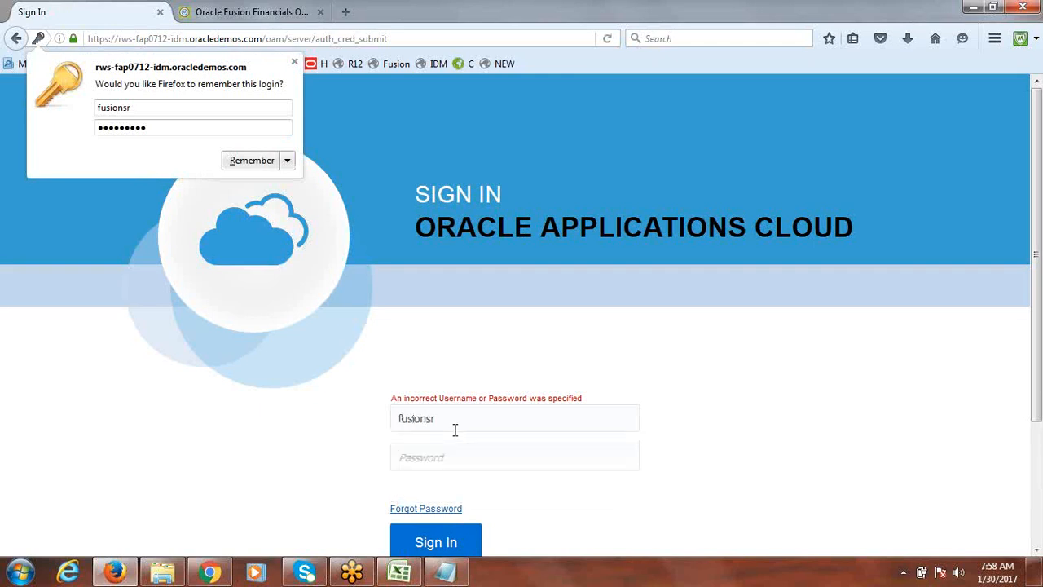
text(*********)
click(429, 542)
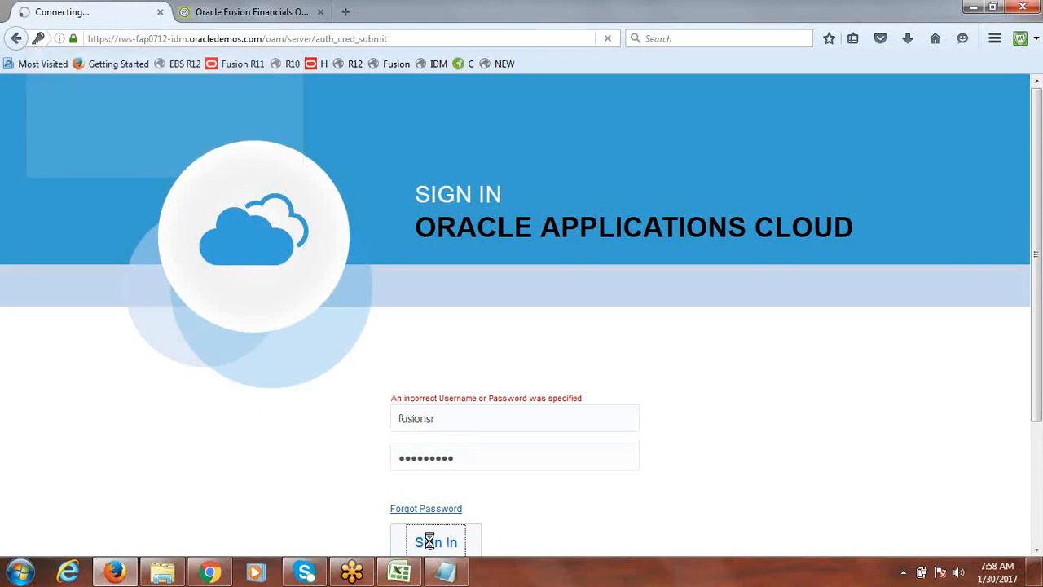
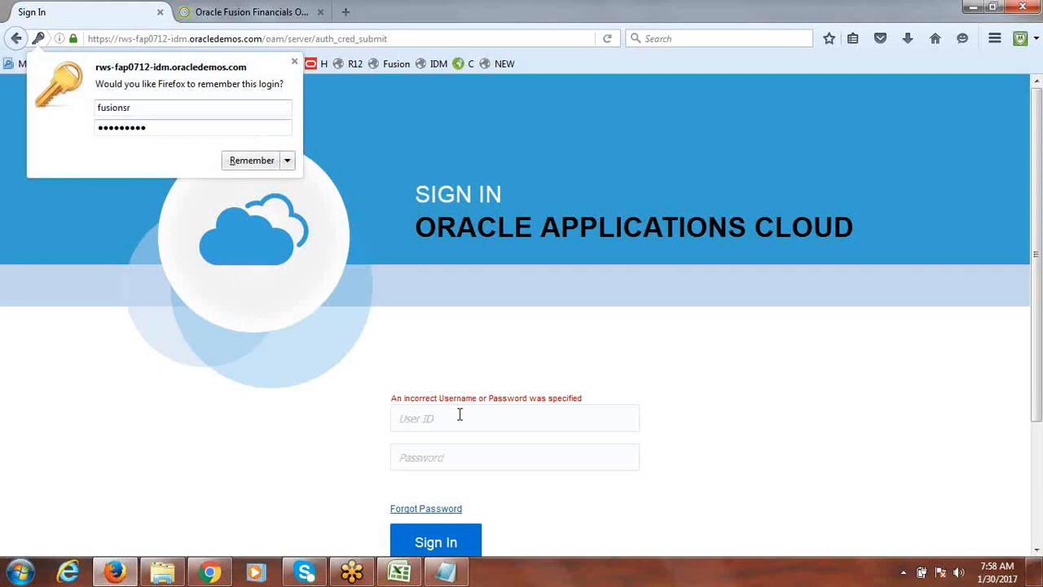
Sign in as fusion with the account password
text(fusion)
key(Tab)
text(••••••••••)
key(Return)
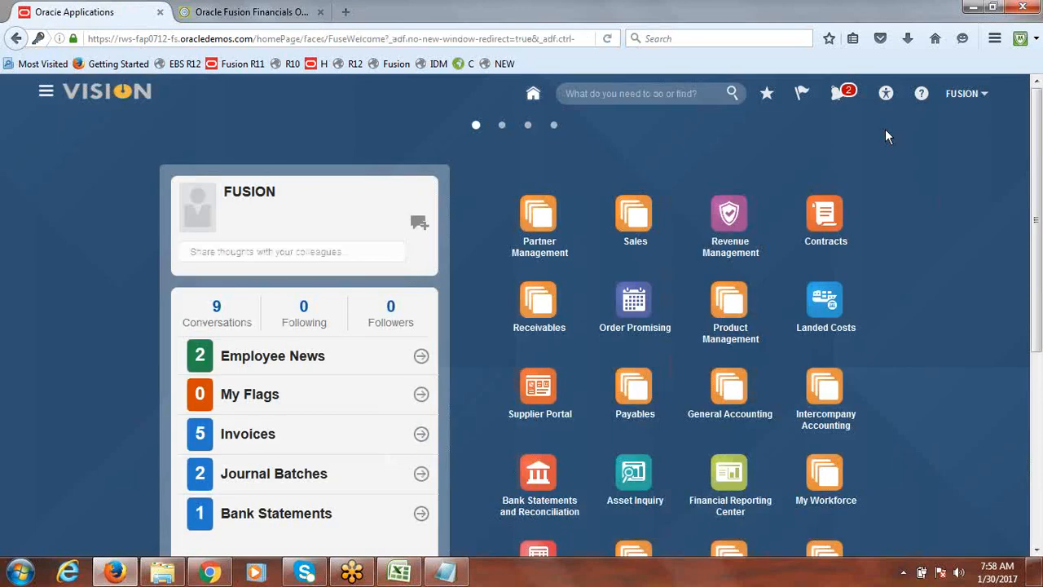
Open Setup and Maintenance, search for the Manage Job Roles task and launch it
click(959, 95)
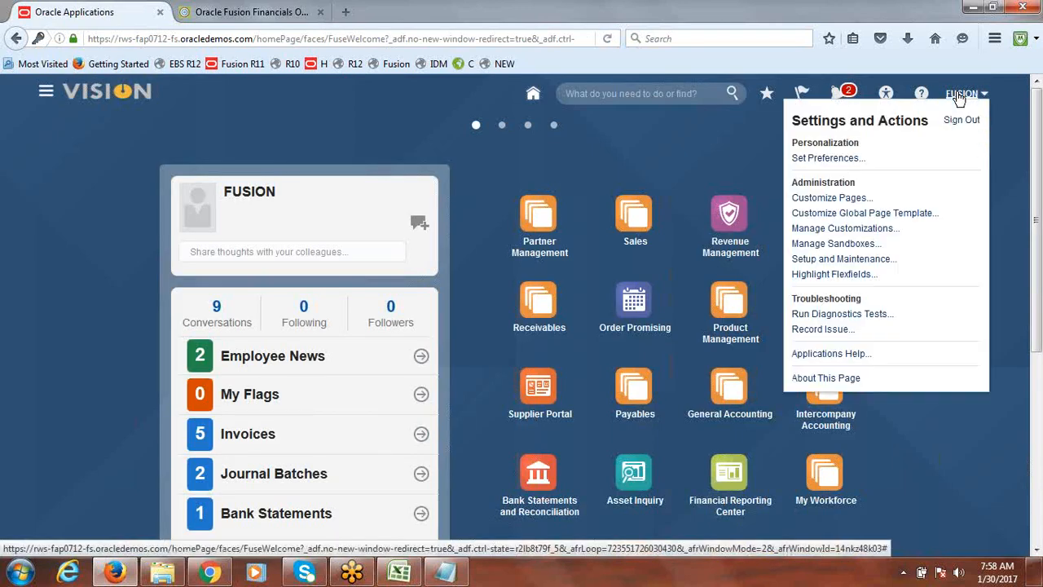
click(839, 259)
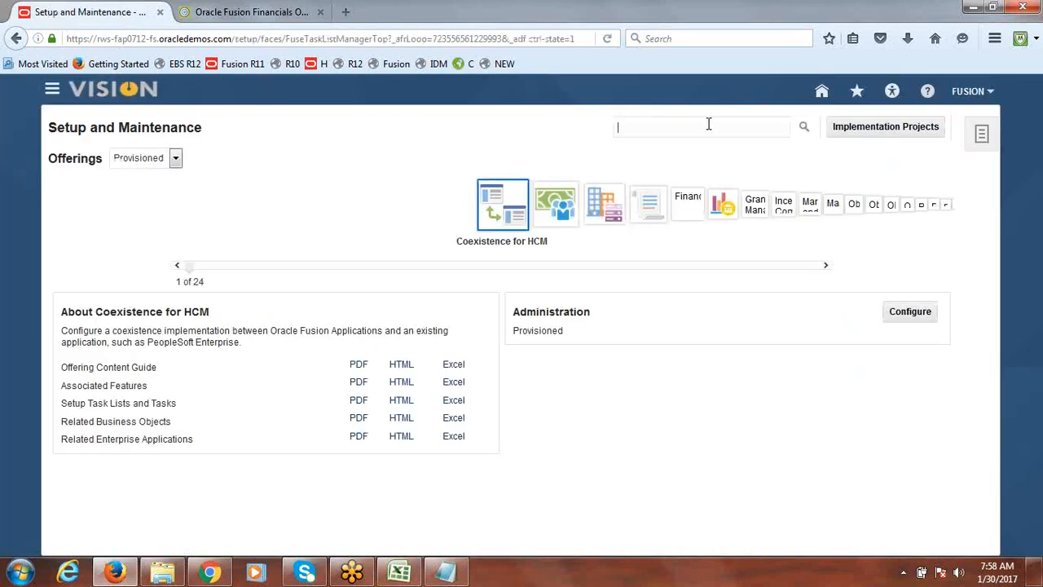
click(708, 123)
text(manag)
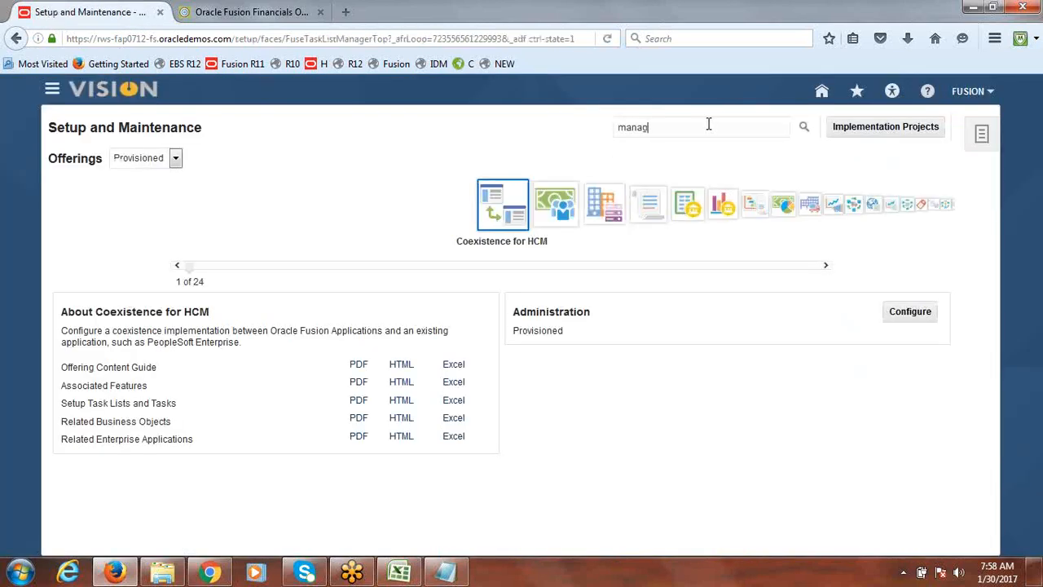
text(e job roles)
key(Return)
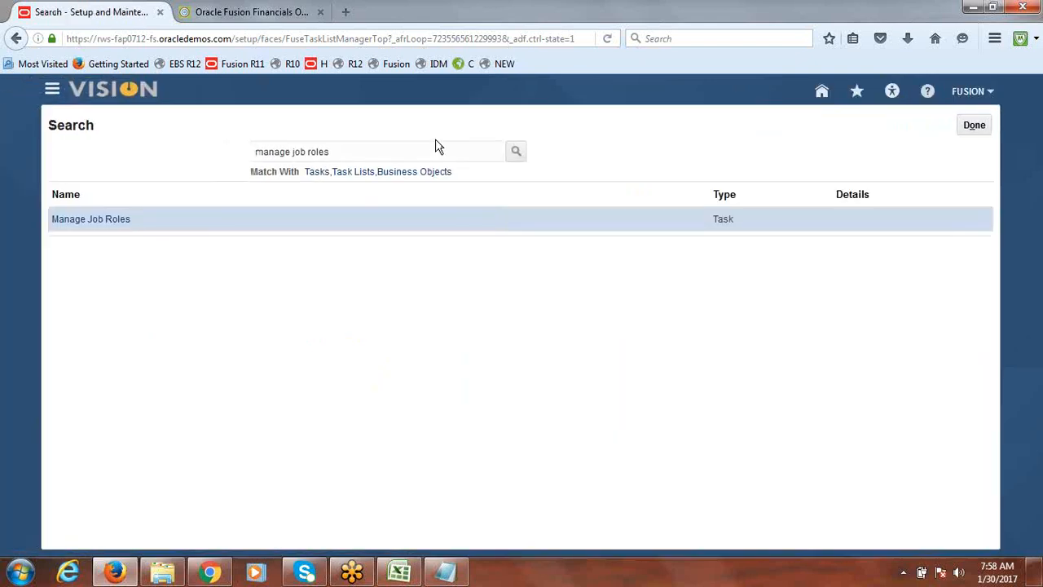
click(87, 219)
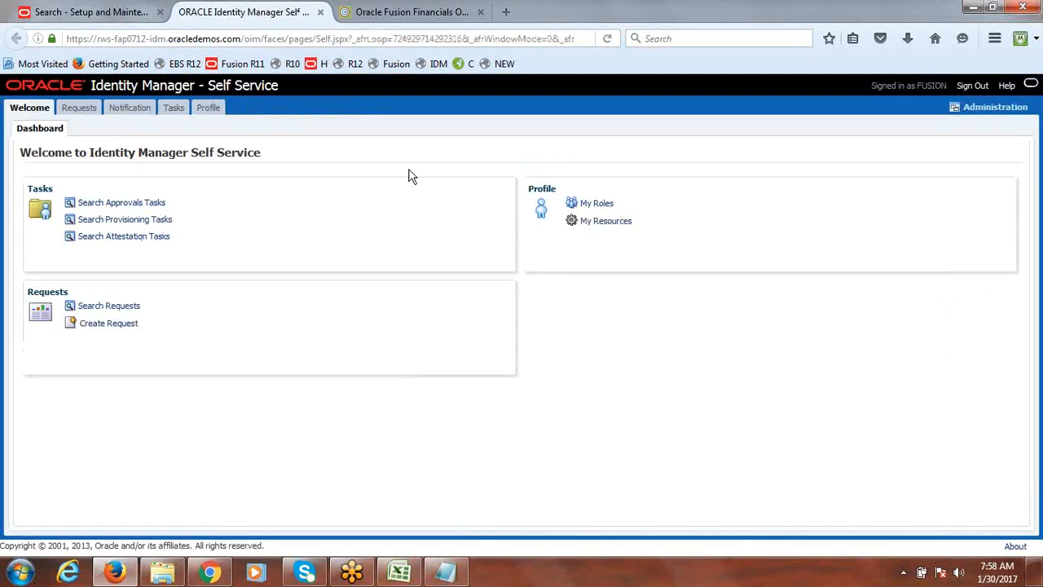
Switch to Identity Manager administration, search users for fusionsr and open the FUSIONSR user
click(995, 114)
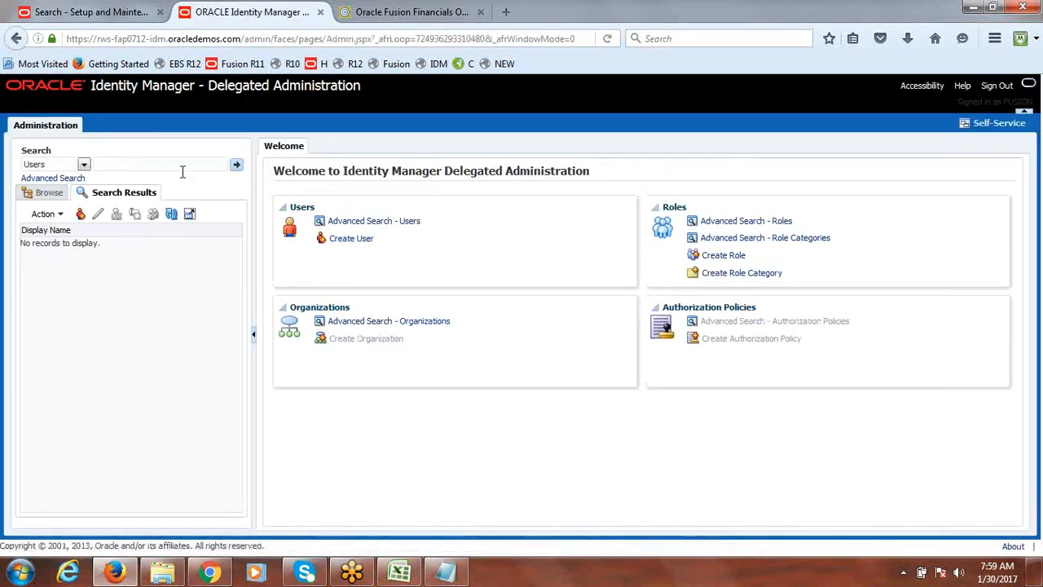
click(158, 166)
text(fusi)
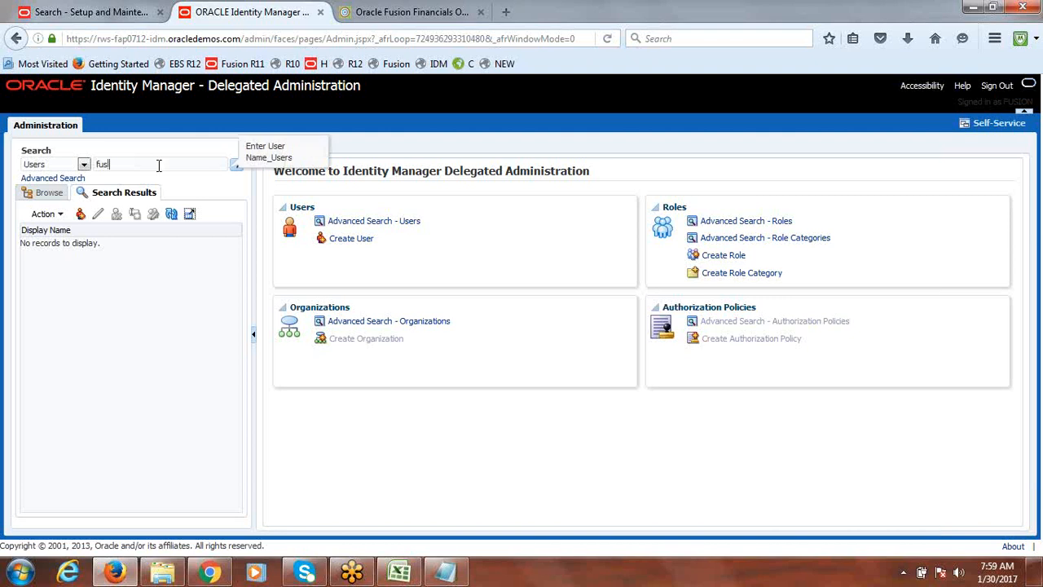
text(onsr)
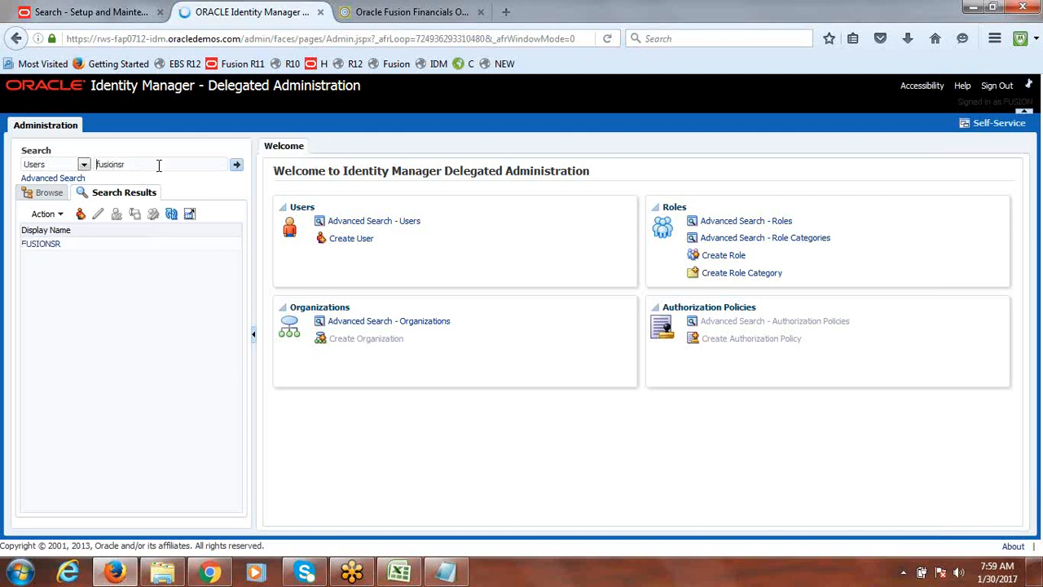
click(27, 244)
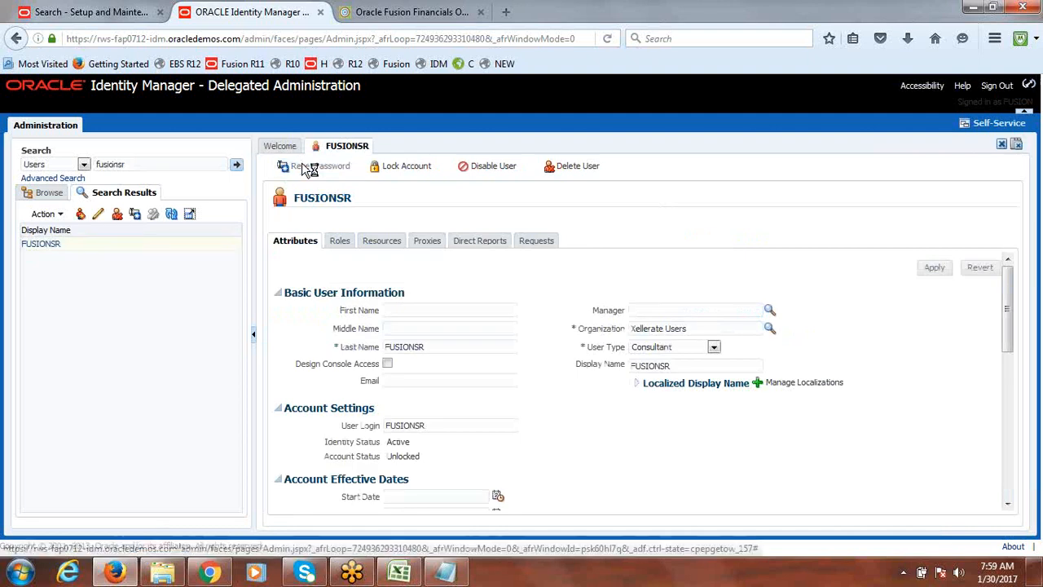
Reset FUSIONSR's password manually, entering and confirming the new password without e-mailing it to the user
click(303, 165)
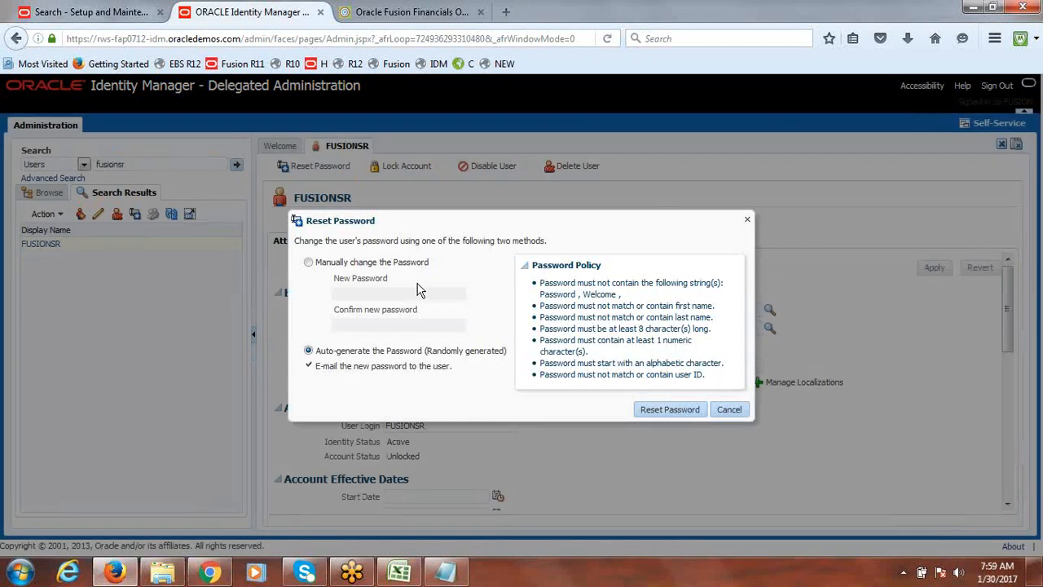
click(309, 261)
click(357, 294)
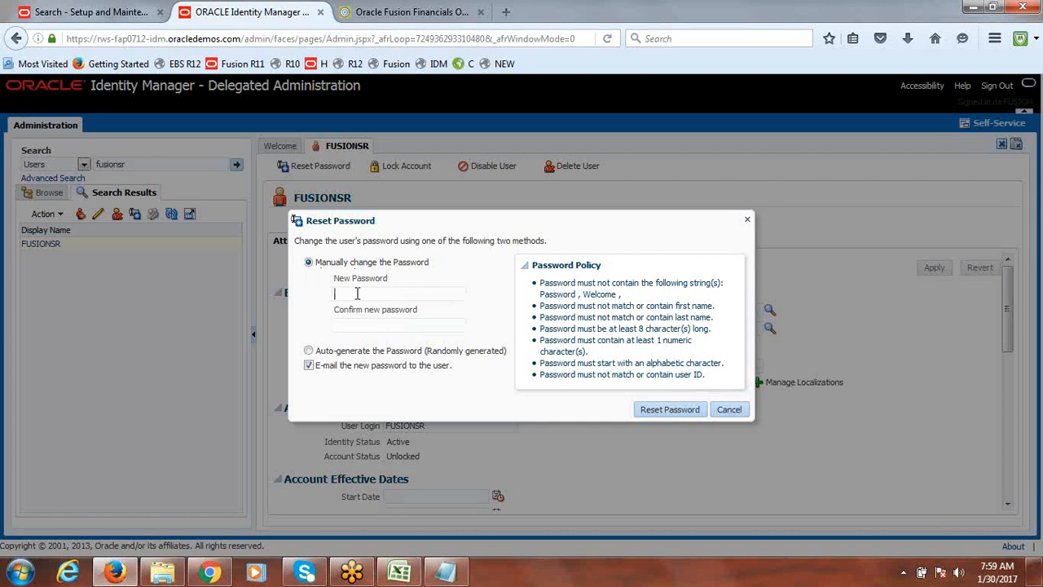
text(••••••)
click(309, 365)
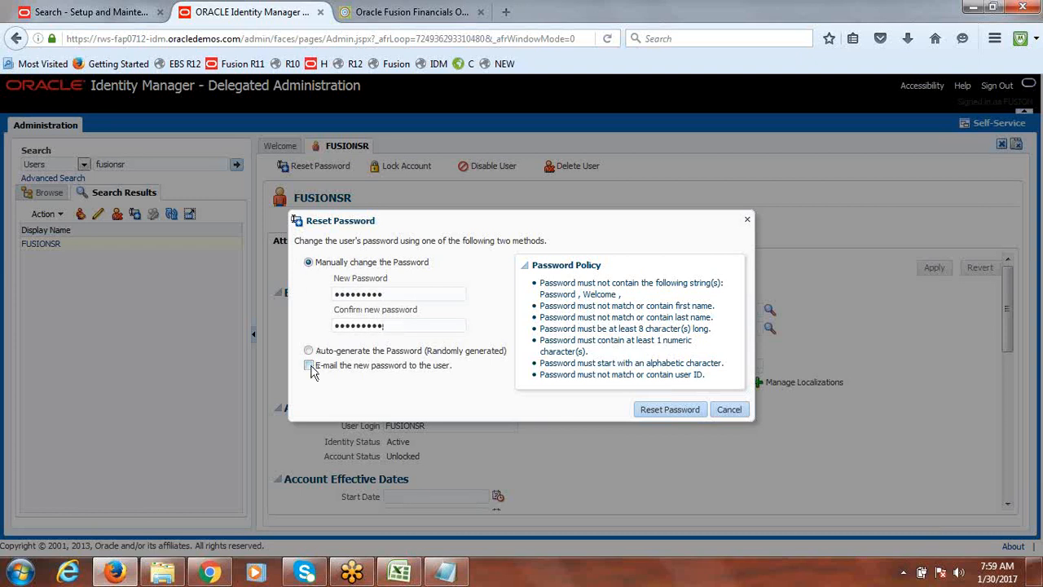
click(665, 408)
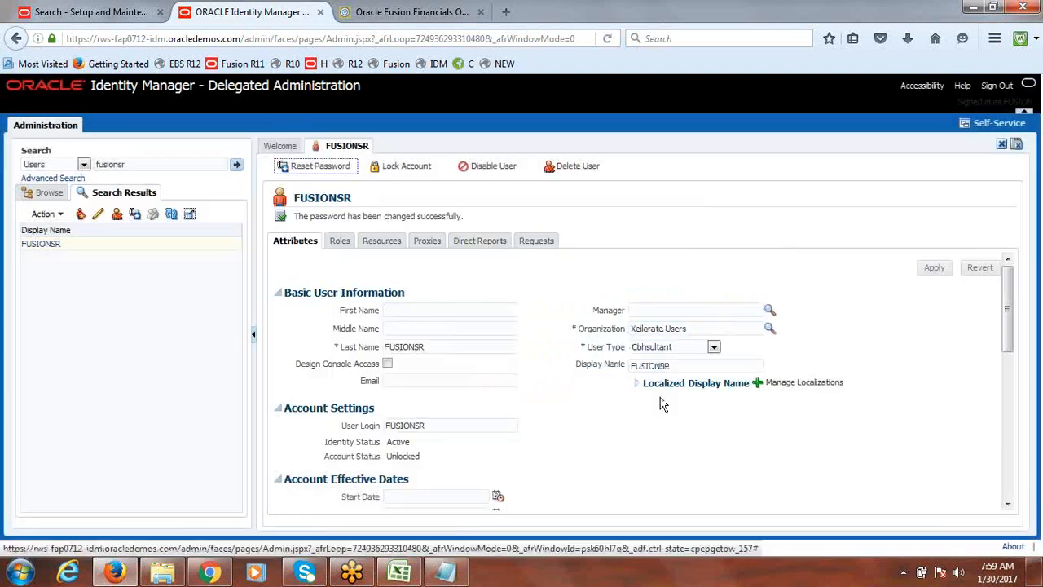
Return to the Setup and Maintenance tab and sign out of the application
click(321, 12)
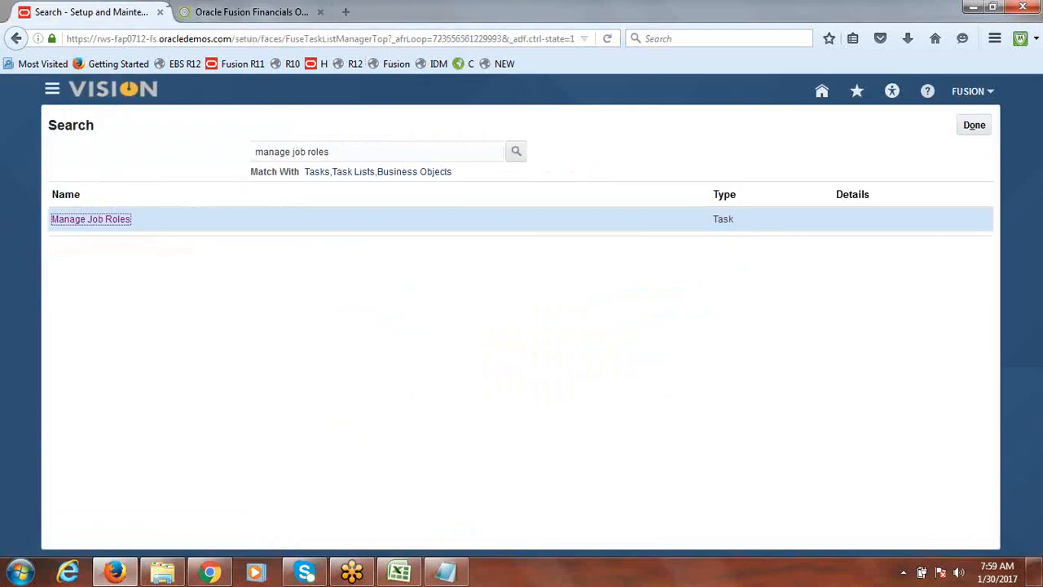
click(969, 96)
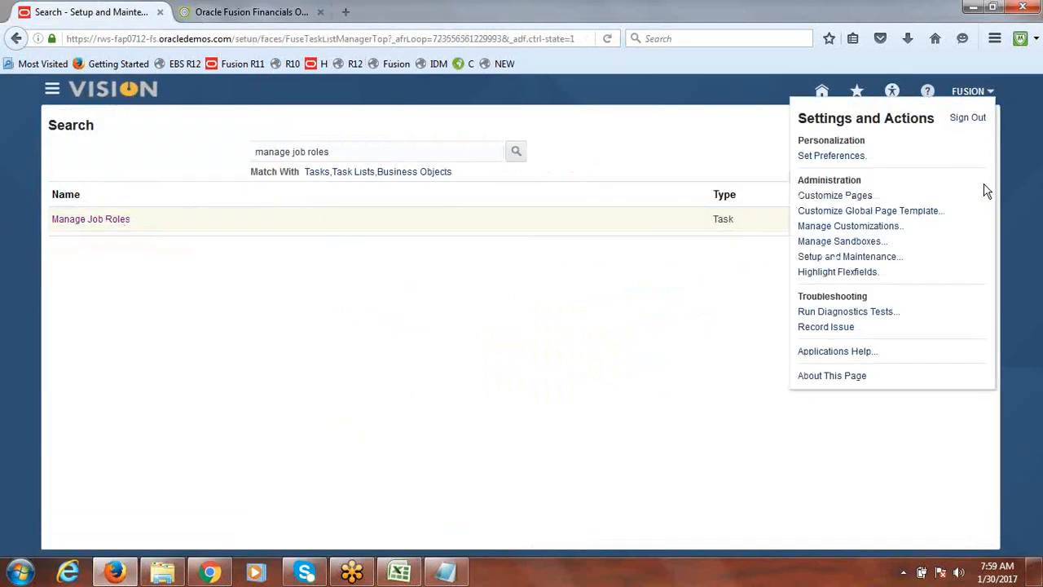
click(968, 117)
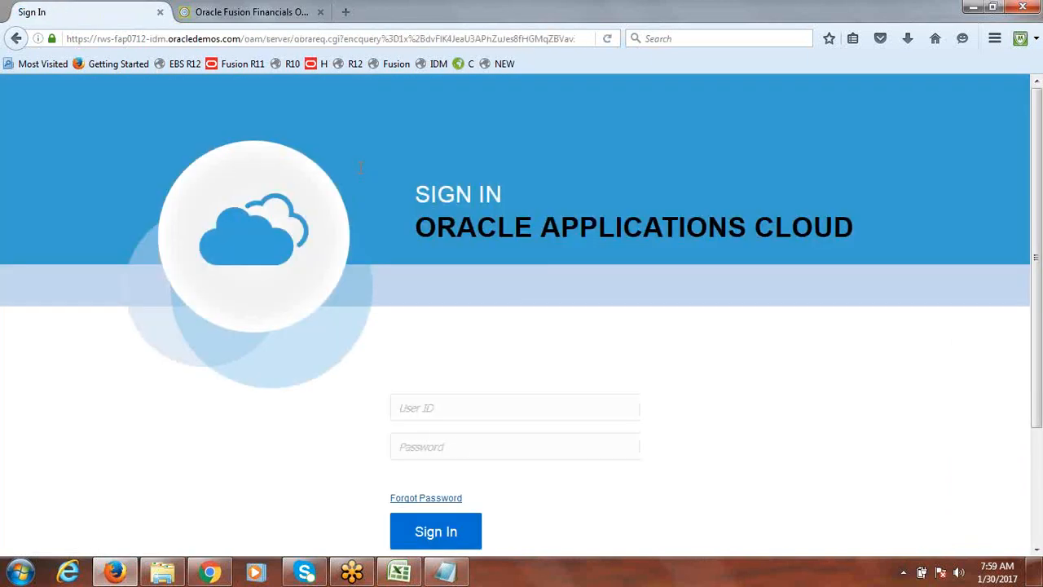
click(439, 410)
Sign in as fusionsr with the new account password
text(fusionsr)
key(Tab)
text(•••••••••)
click(430, 540)
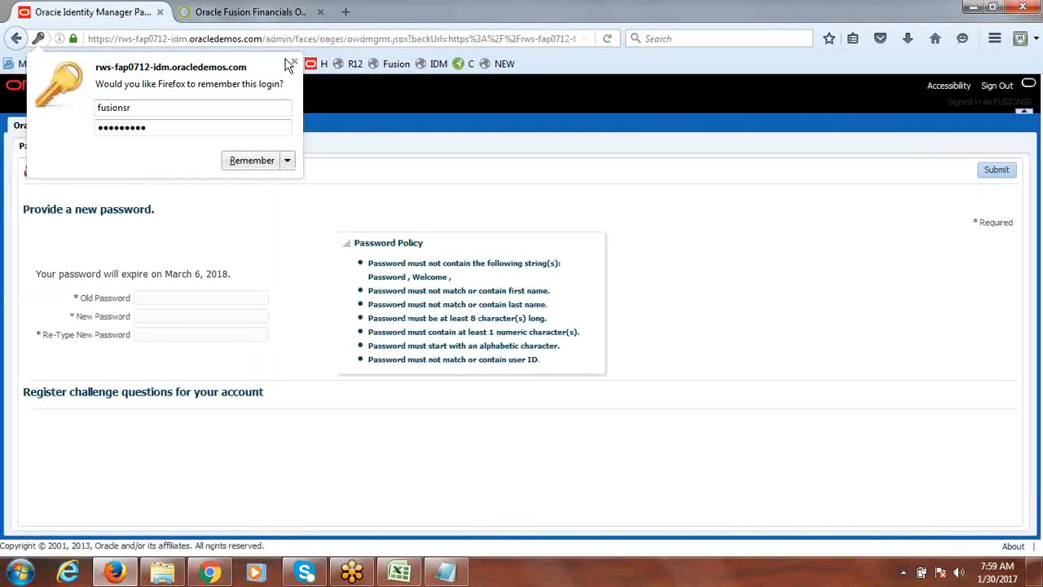
Change the account password by entering the old and new passwords and submitting
click(294, 61)
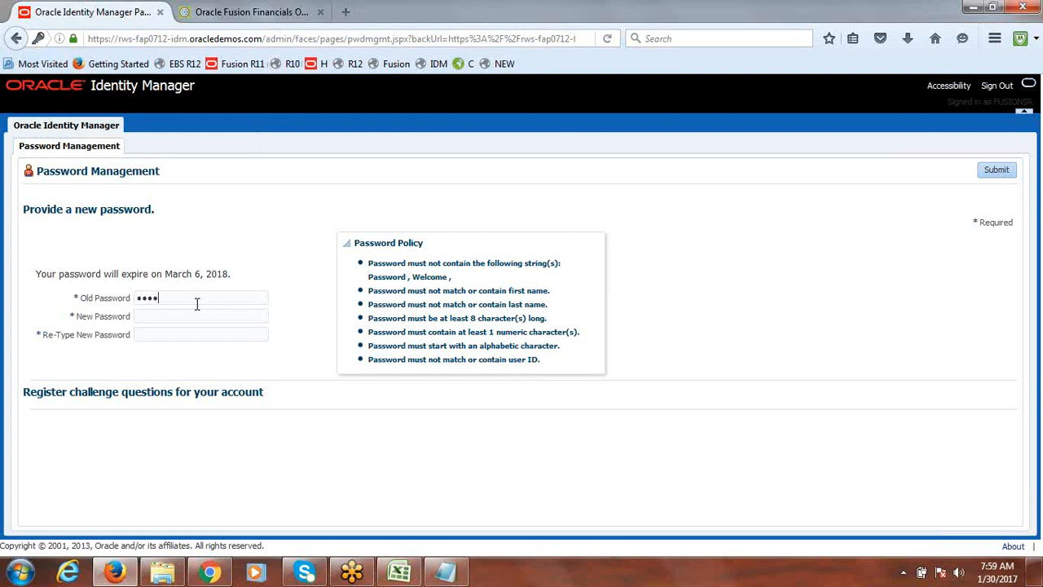
key(Tab)
text(1)
click(992, 172)
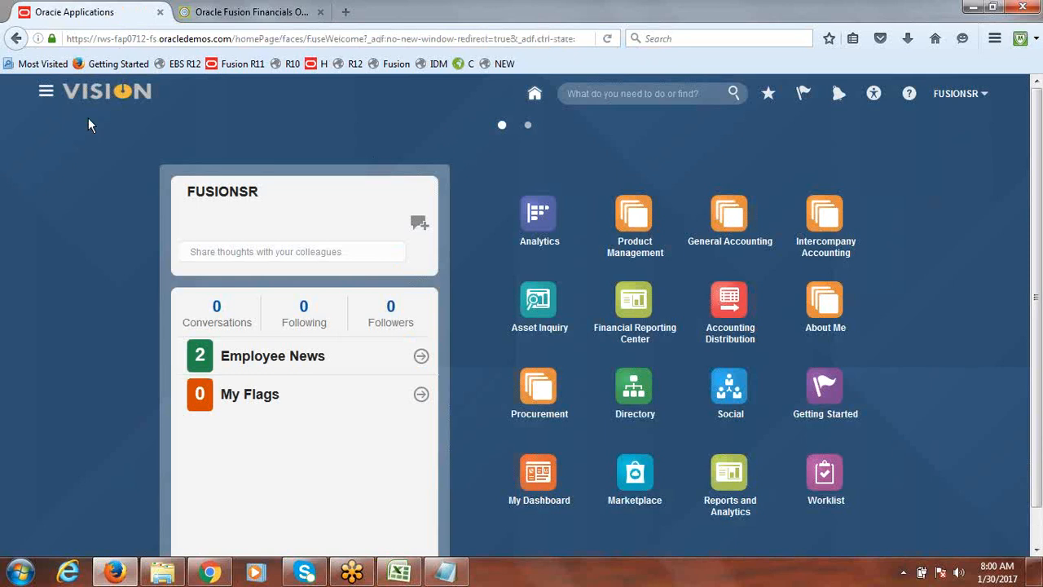
Open Journals from the Navigator and start creating a new journal
click(45, 96)
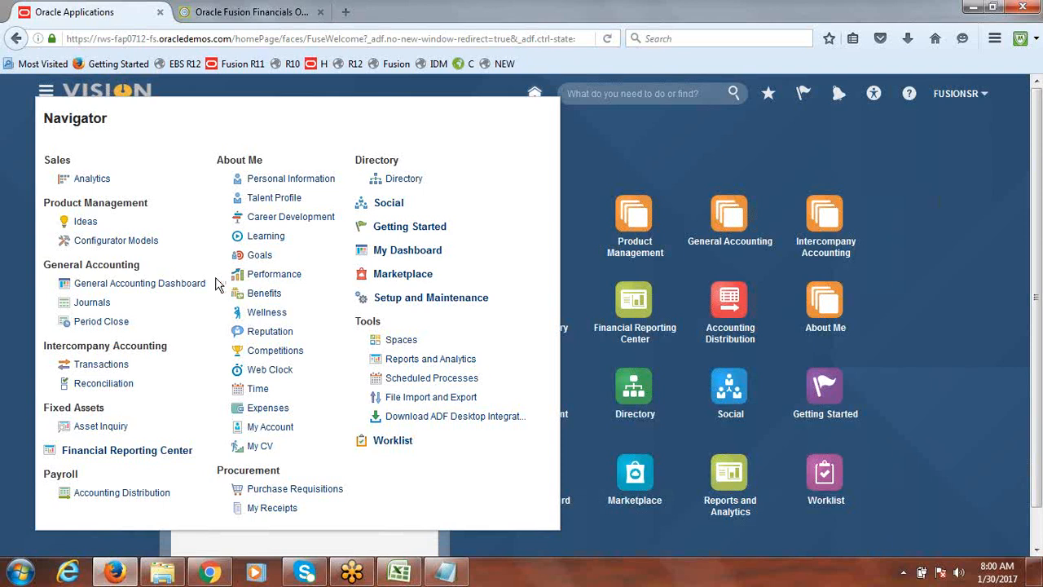
click(90, 305)
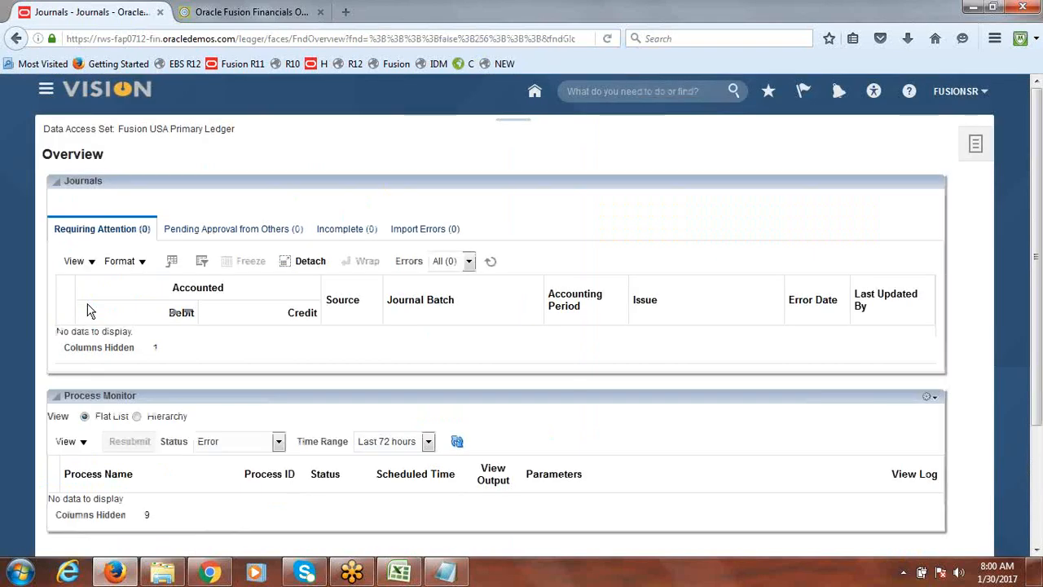
click(972, 144)
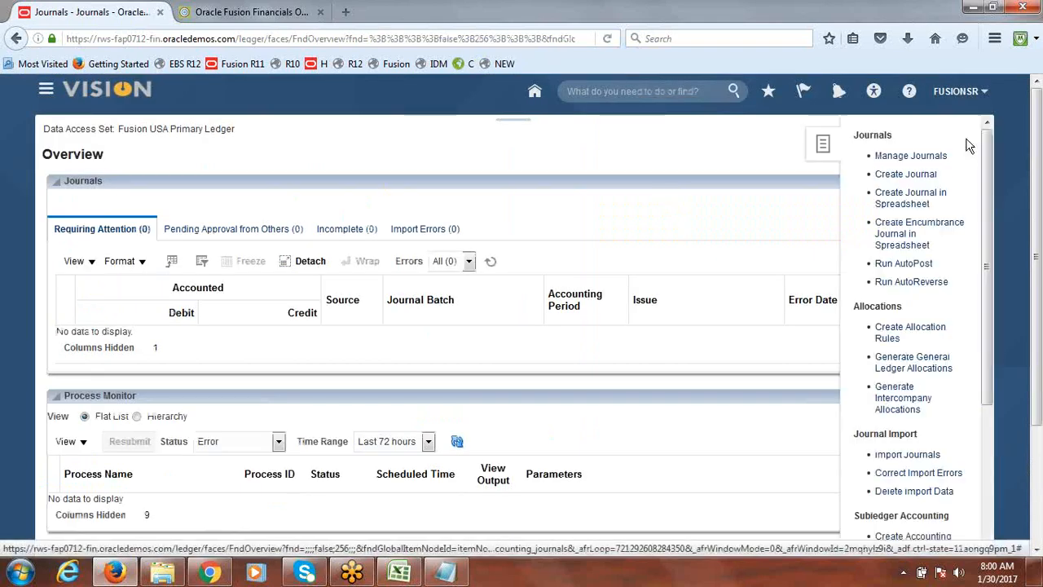
click(913, 159)
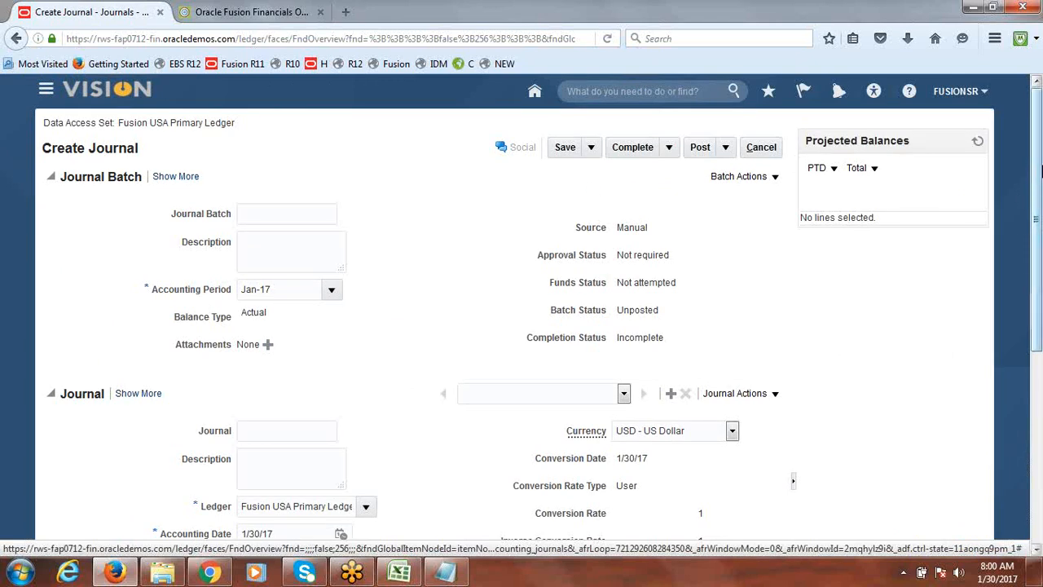
Set the journal category to Accrual
scroll(1038, 171, down, 3)
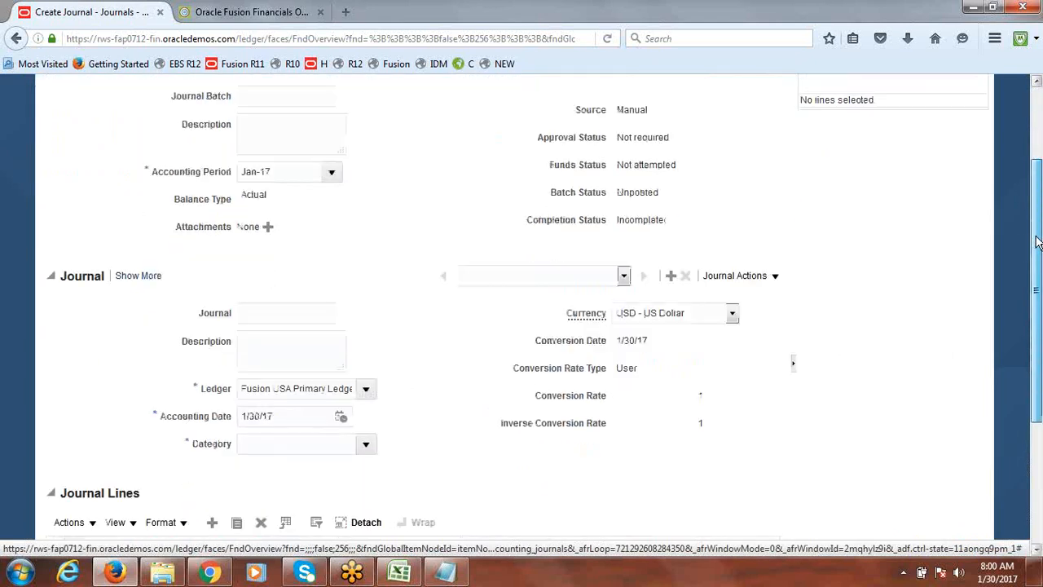
click(367, 338)
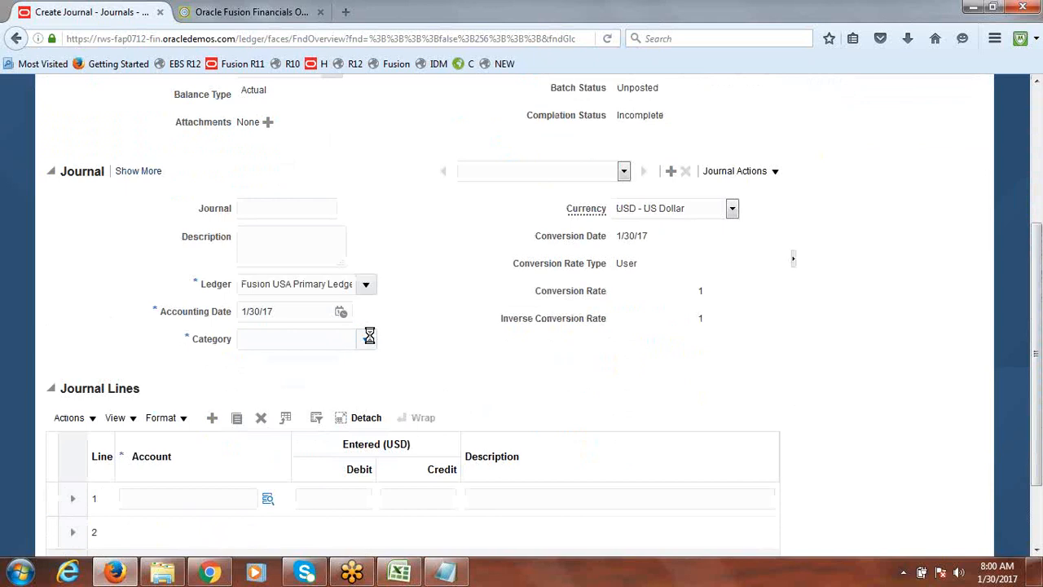
click(296, 363)
scroll(316, 345, down, 2)
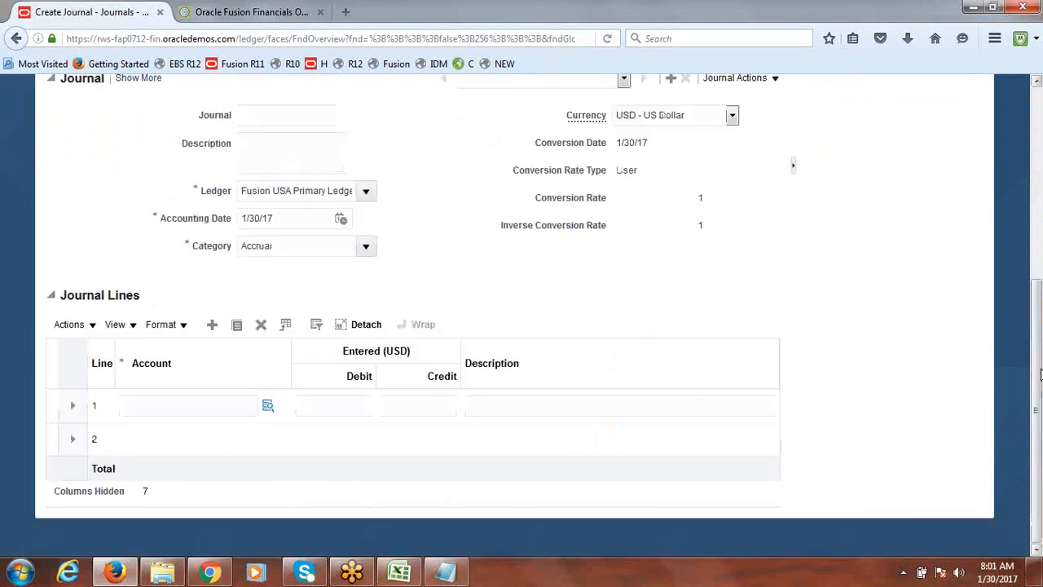
Enter the account for journal line 1 as company 2000, department 1000 and account 12120
click(262, 407)
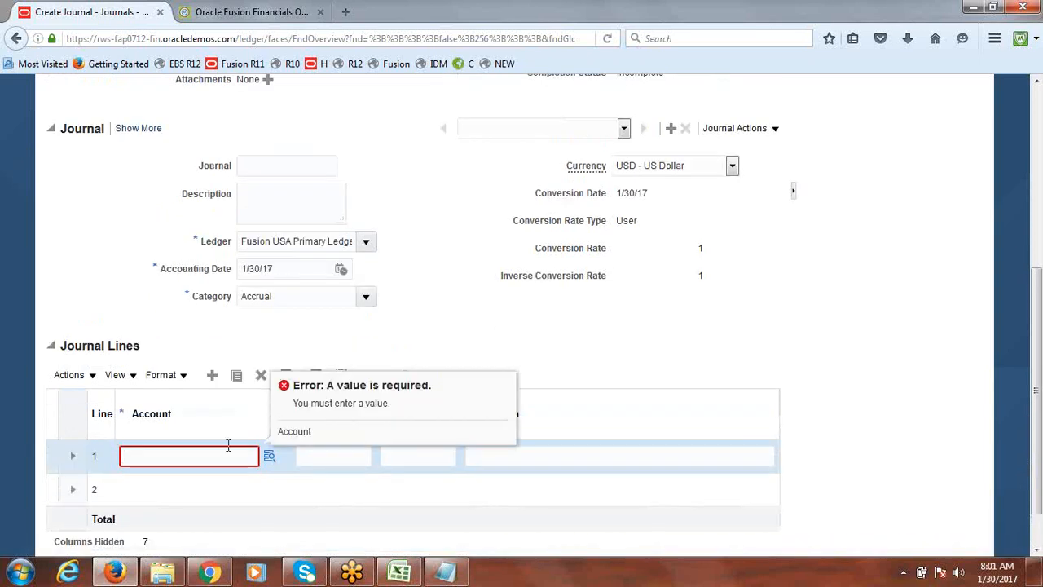
text(dfsd)
key(Tab)
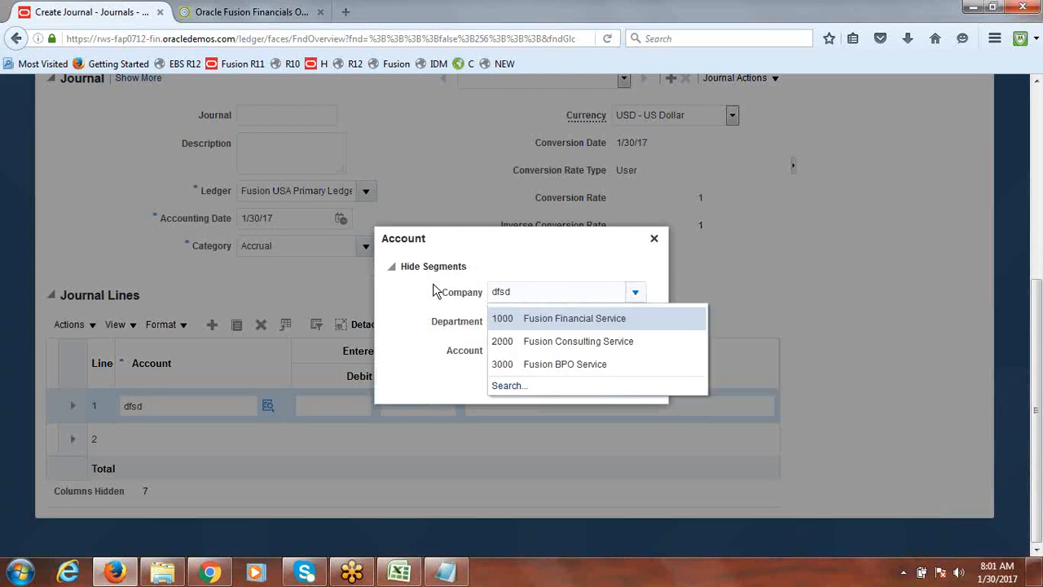
click(571, 341)
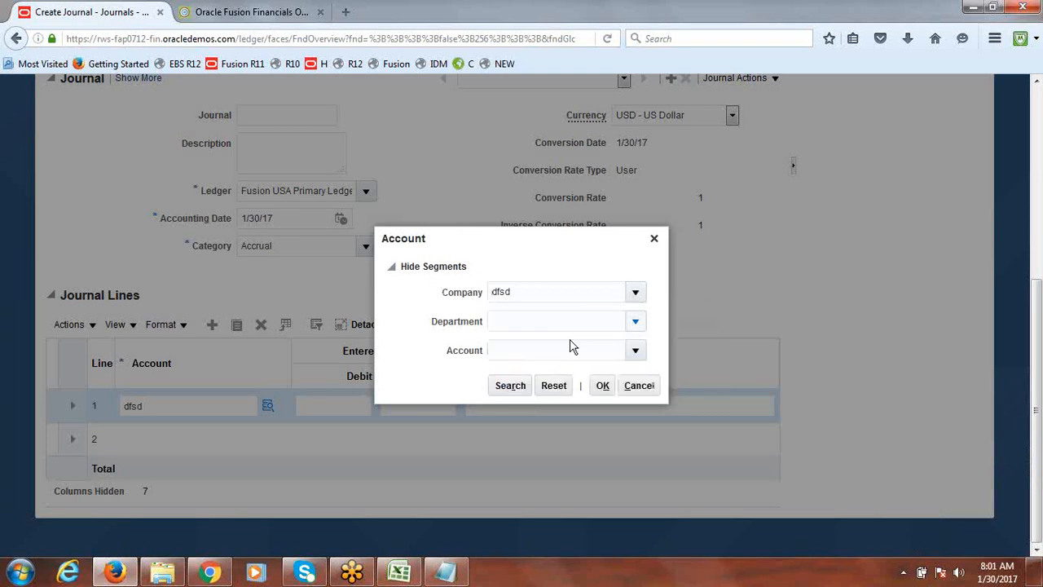
click(635, 323)
click(522, 345)
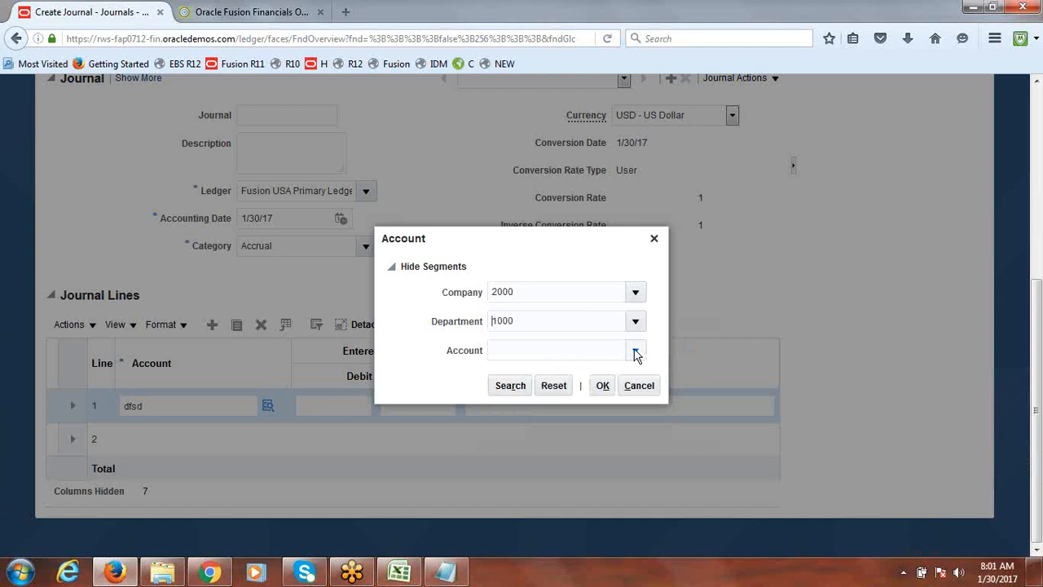
click(636, 352)
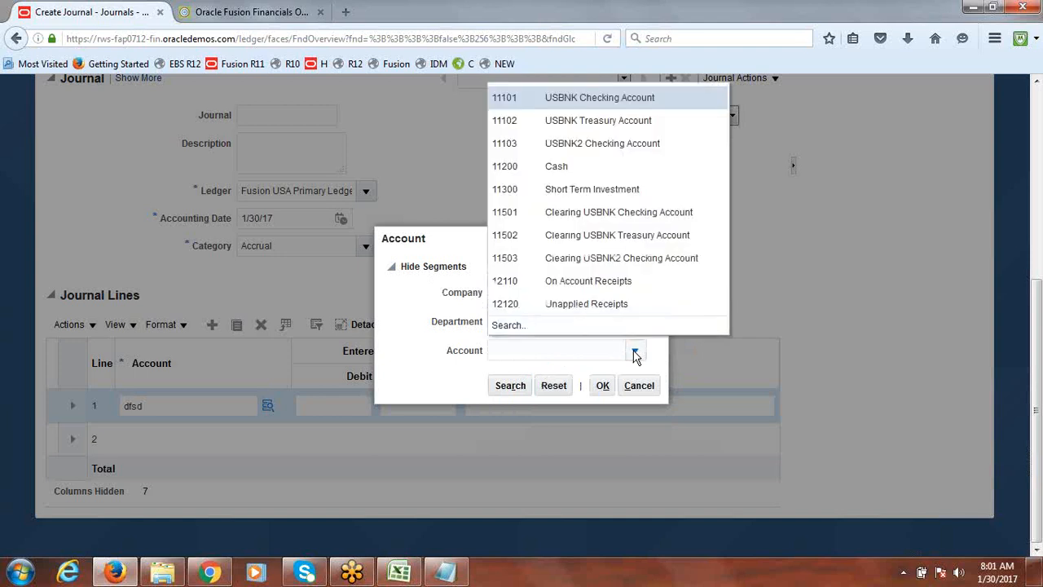
click(519, 303)
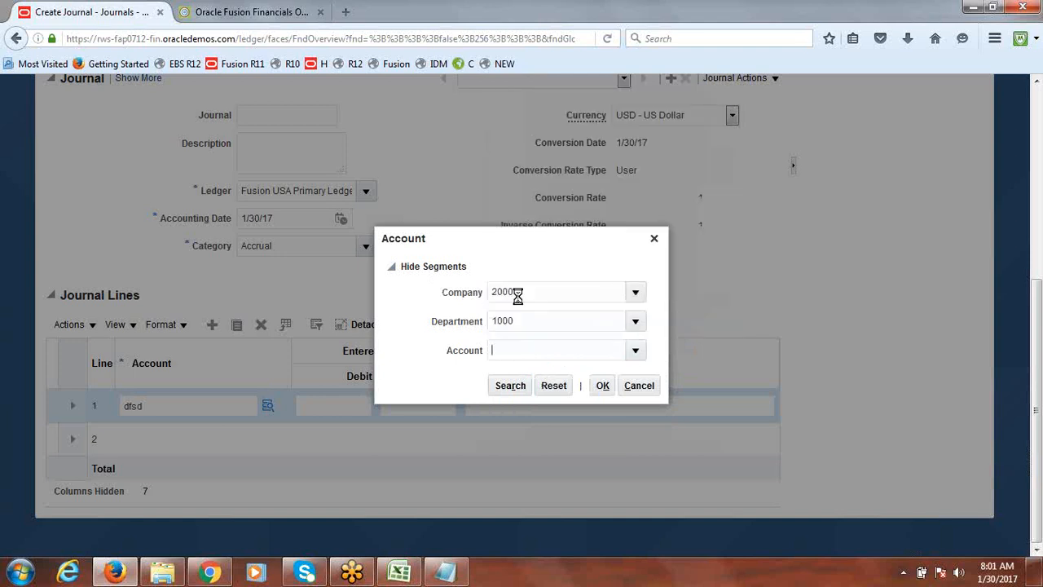
click(603, 385)
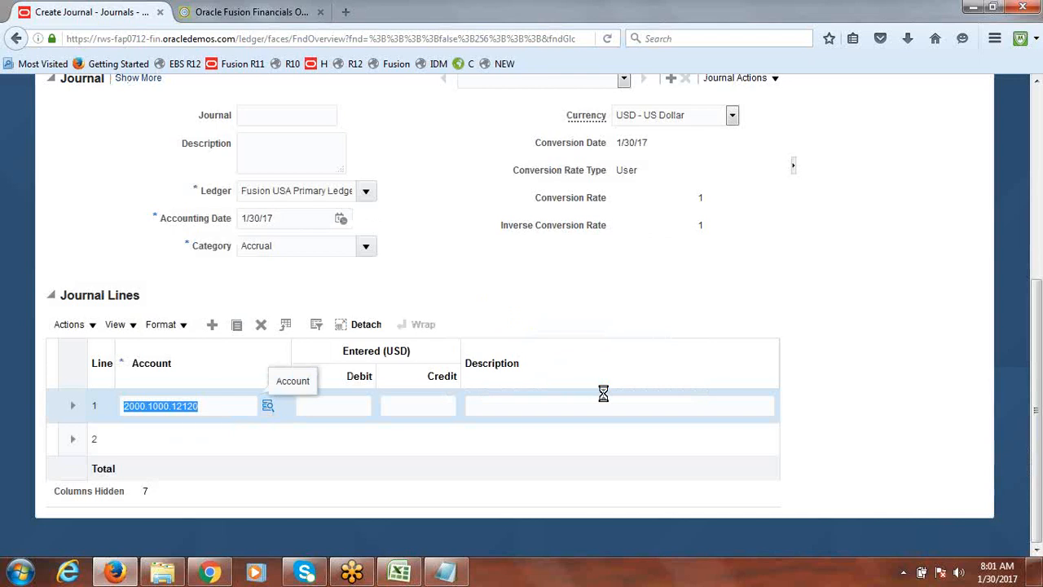
Cancel the current journal and start creating a new journal from the Journals task panel
drag(1037, 411, 1040, 82)
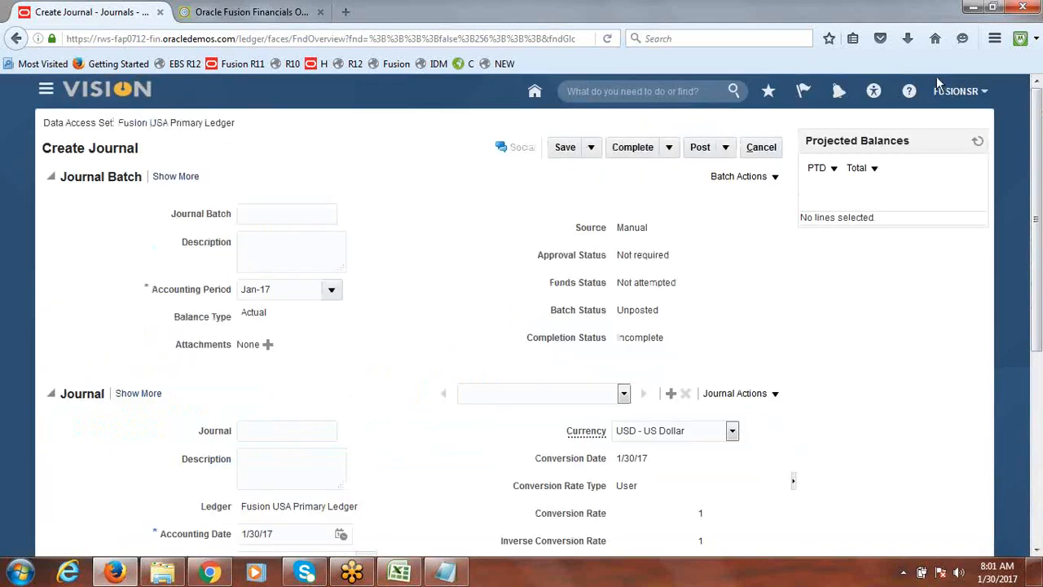
click(760, 150)
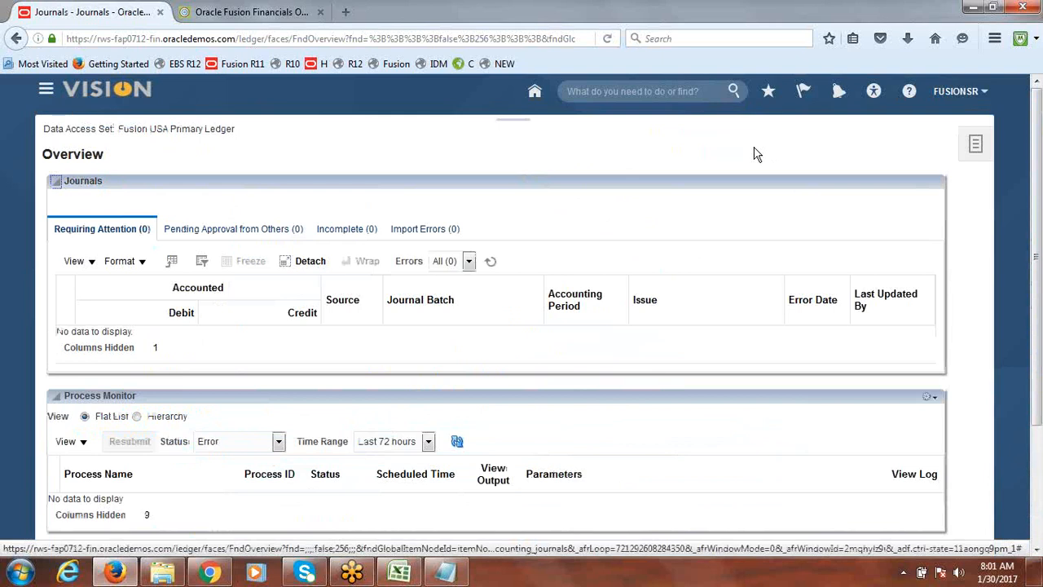
click(978, 147)
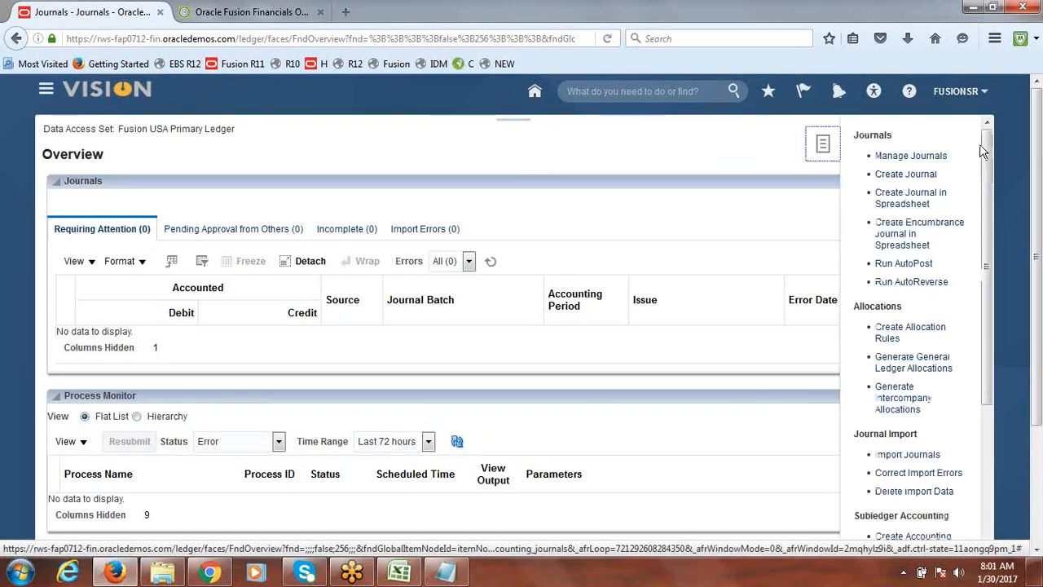
click(910, 176)
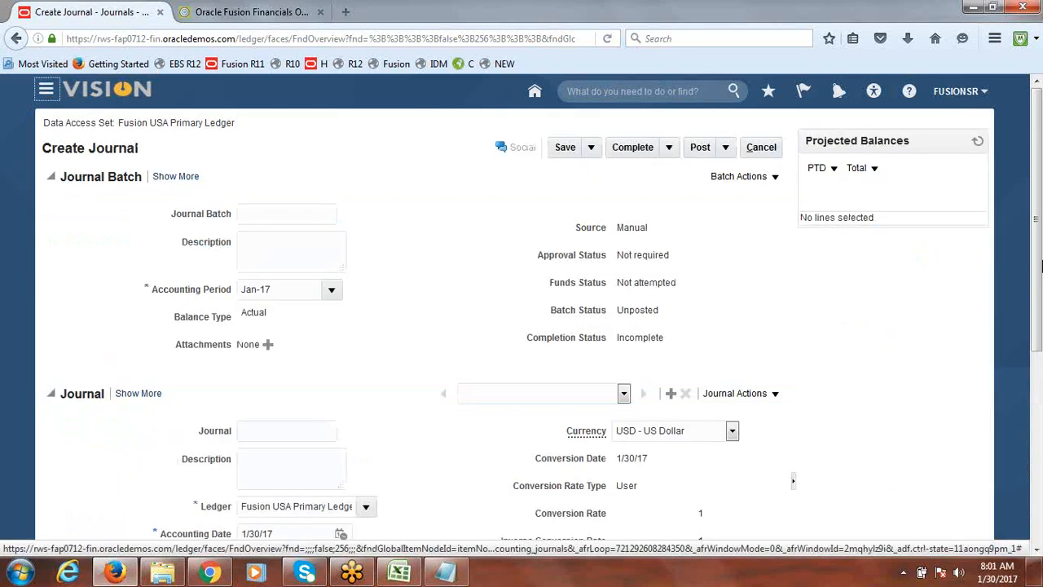
Enter the account for journal line 1 as company 1000, department 1000 and account 11200
drag(1039, 174, 1040, 382)
click(190, 406)
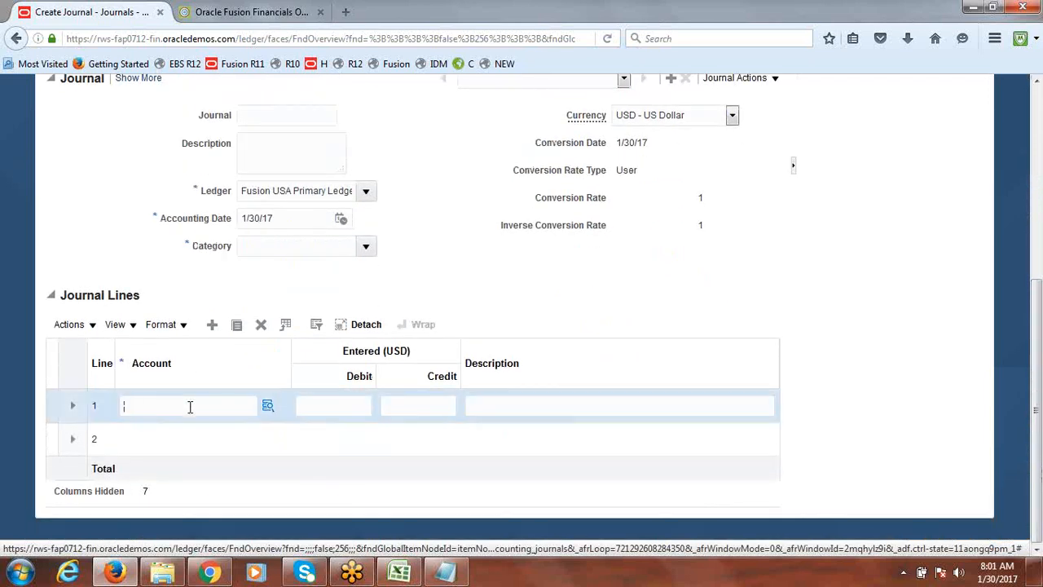
text(df)
key(Tab)
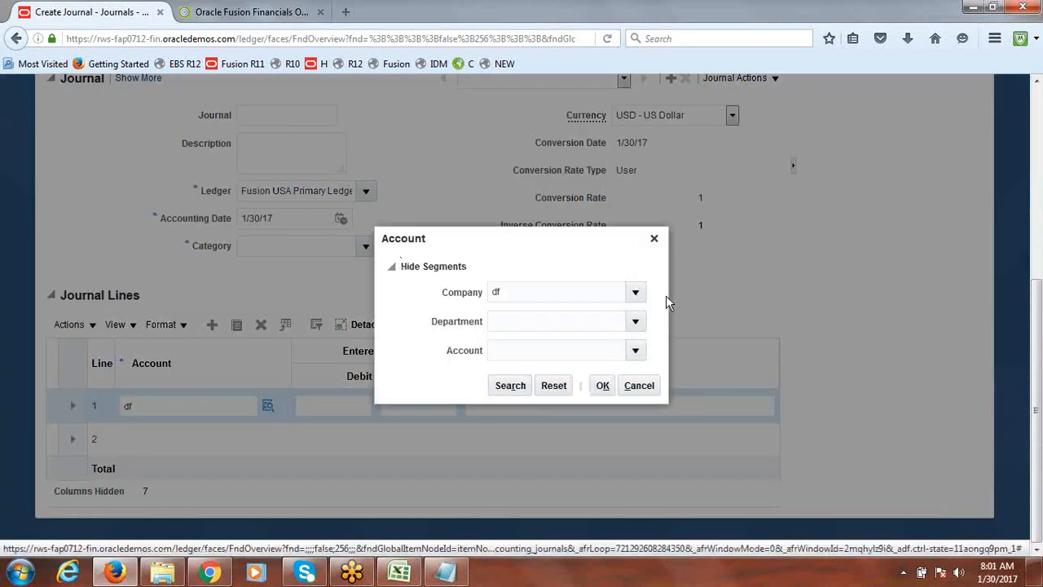
click(636, 293)
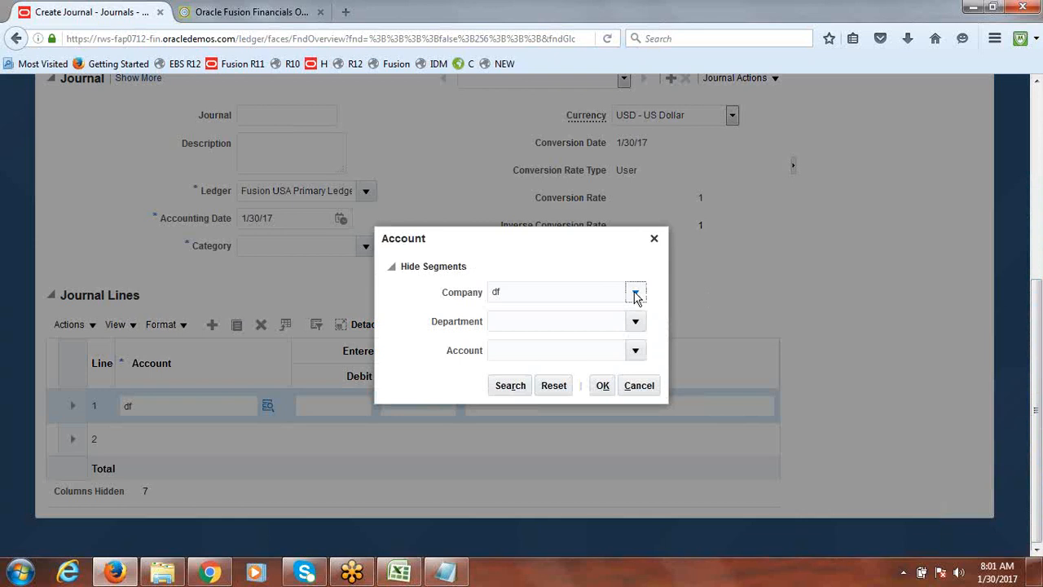
click(578, 316)
click(637, 323)
click(585, 350)
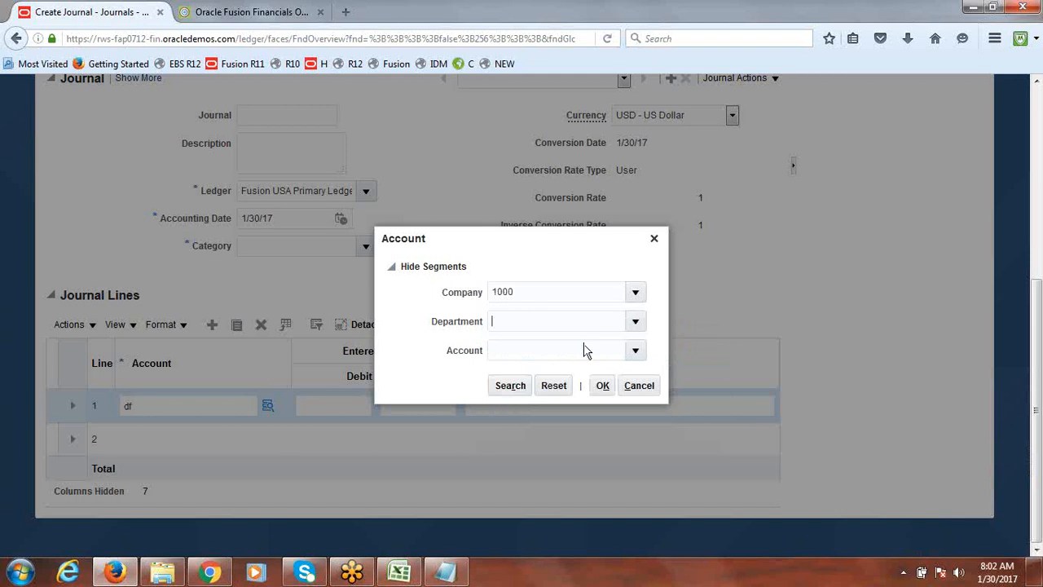
click(636, 352)
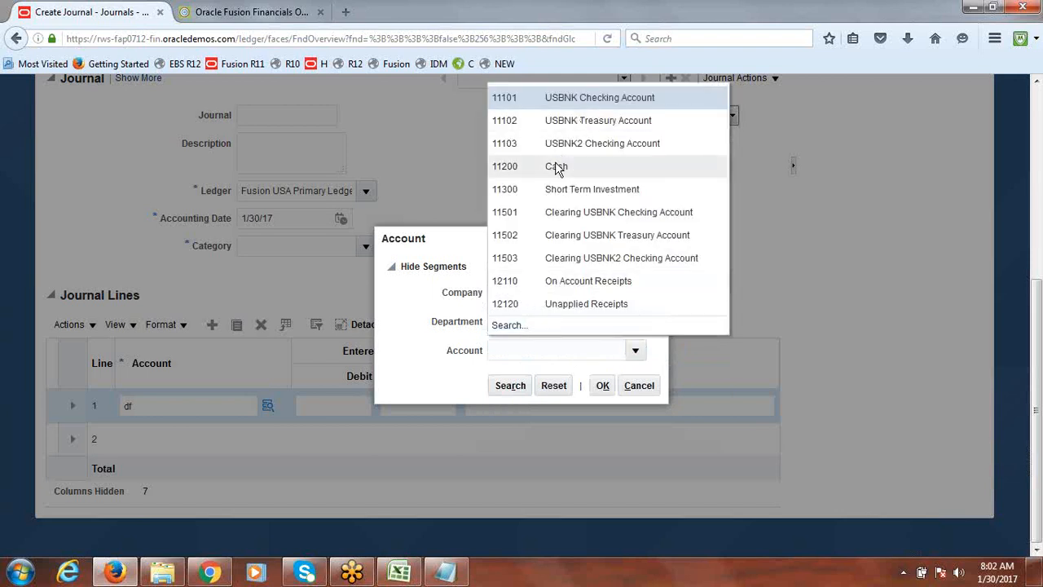
click(557, 167)
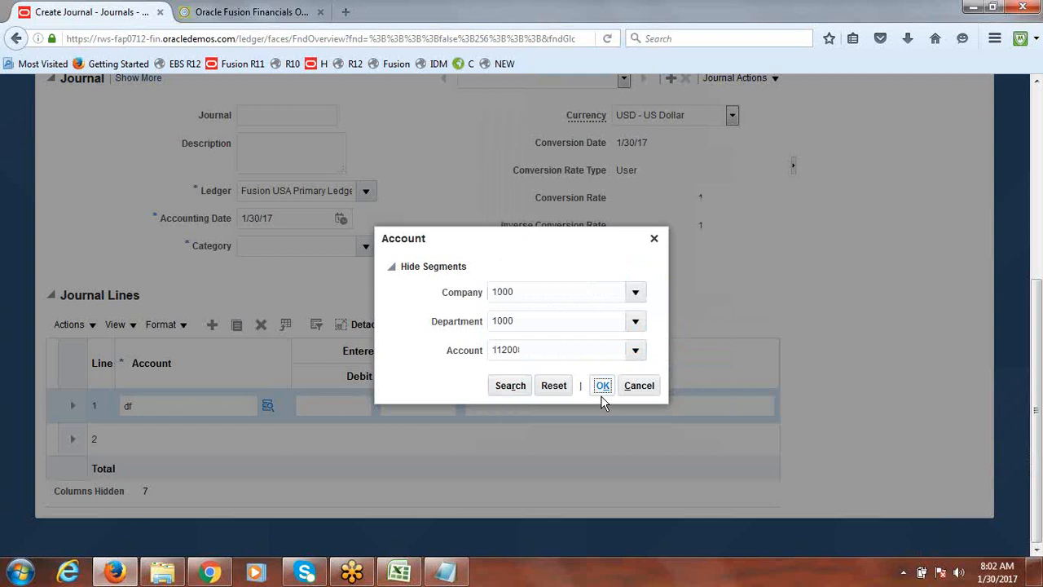
click(603, 385)
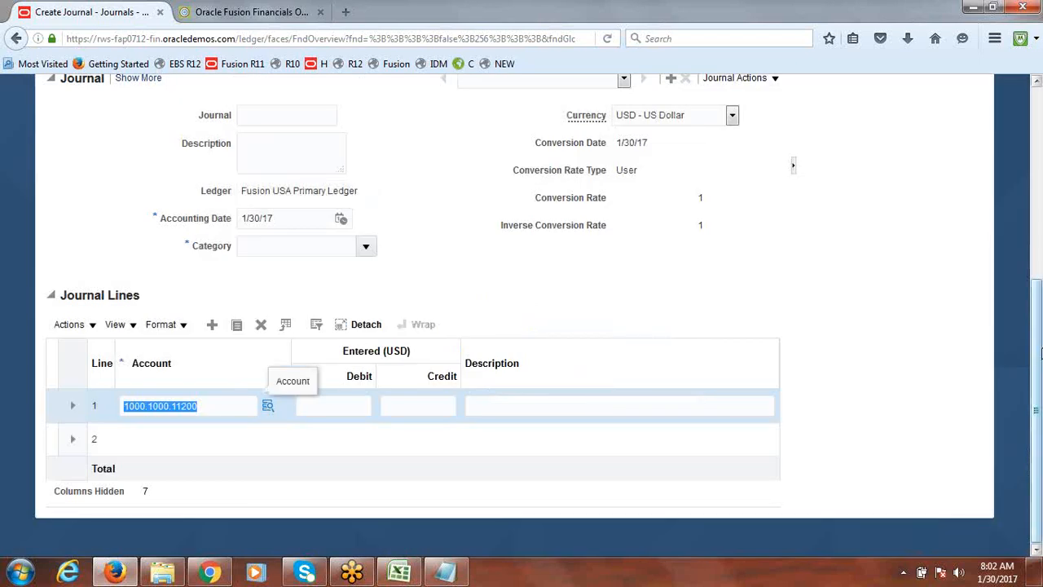
Discard the unsaved journal by cancelling it and sign out of the FUSIONSR session
drag(1041, 352, 1040, 87)
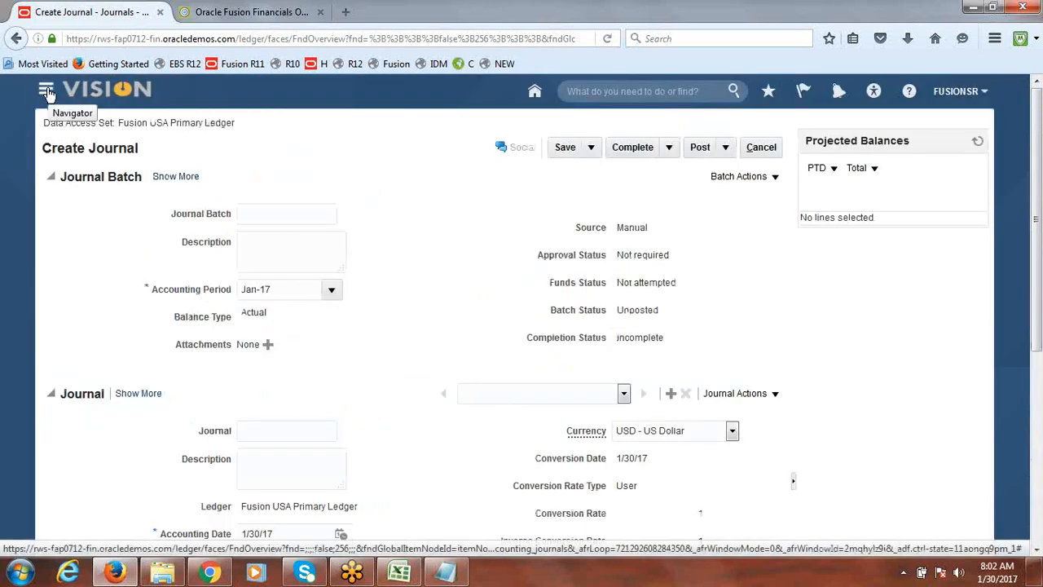
click(968, 95)
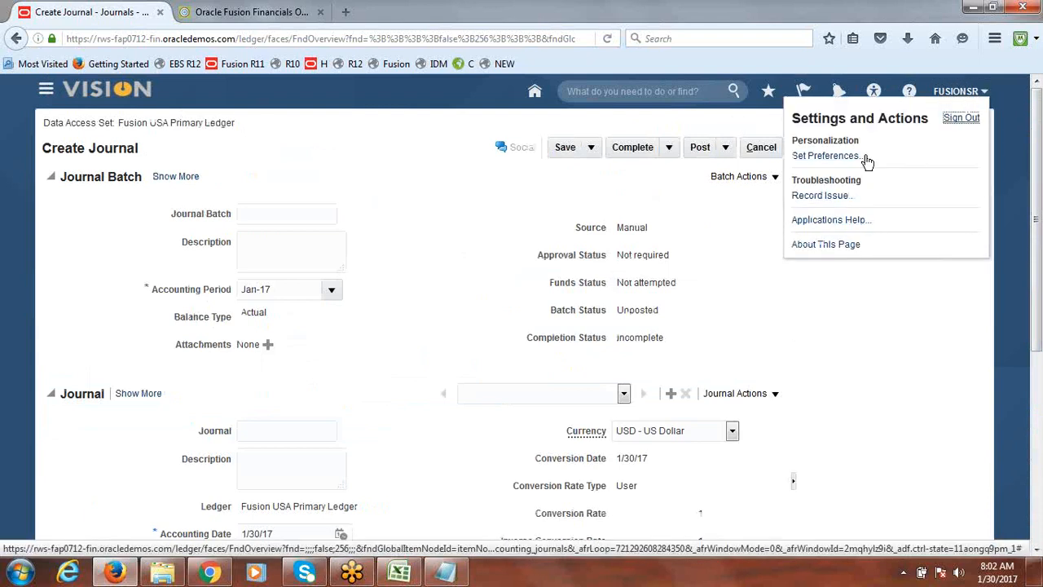
click(968, 118)
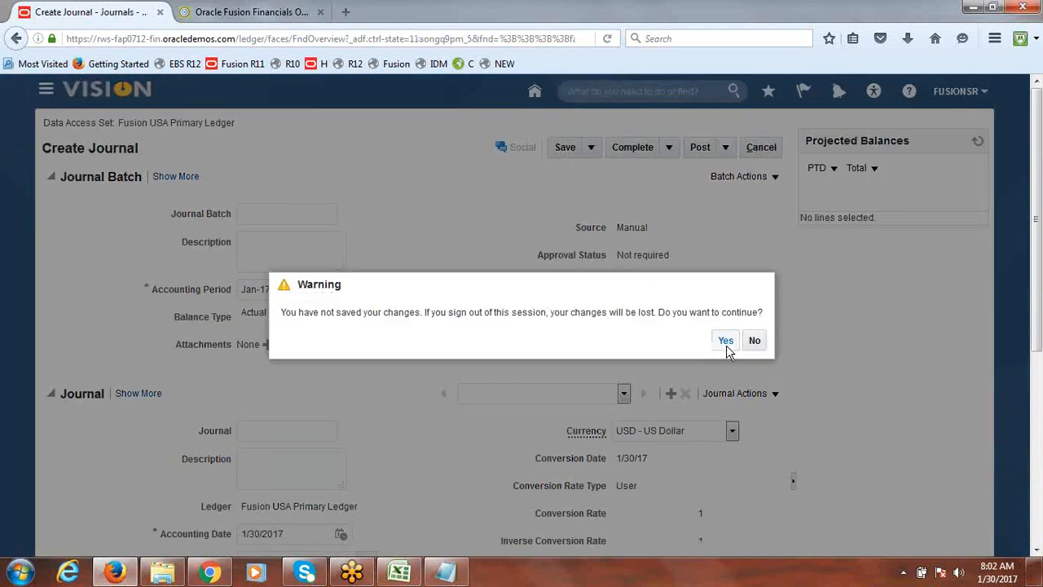
click(726, 345)
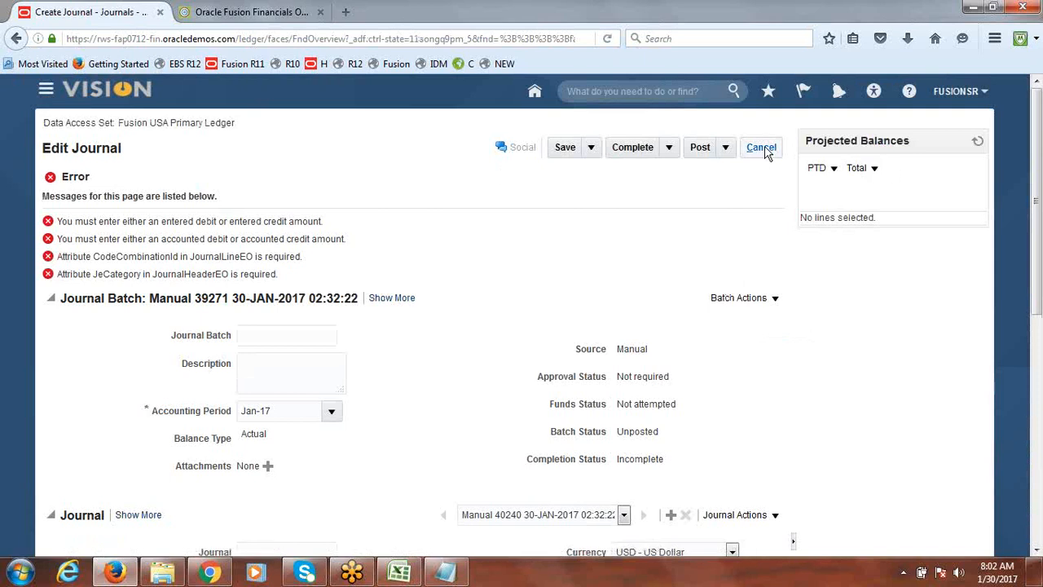
click(765, 151)
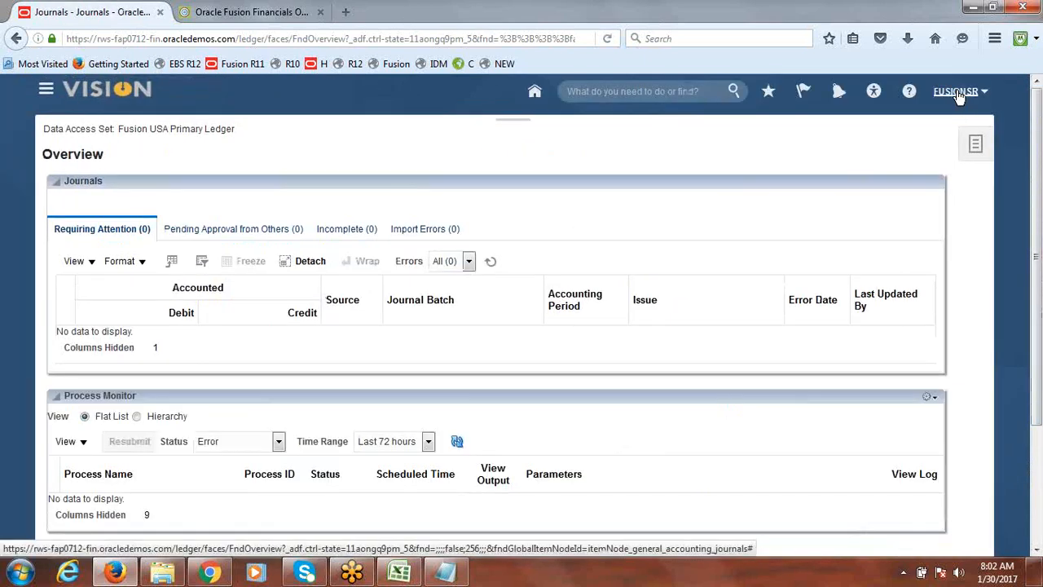
click(958, 92)
click(962, 119)
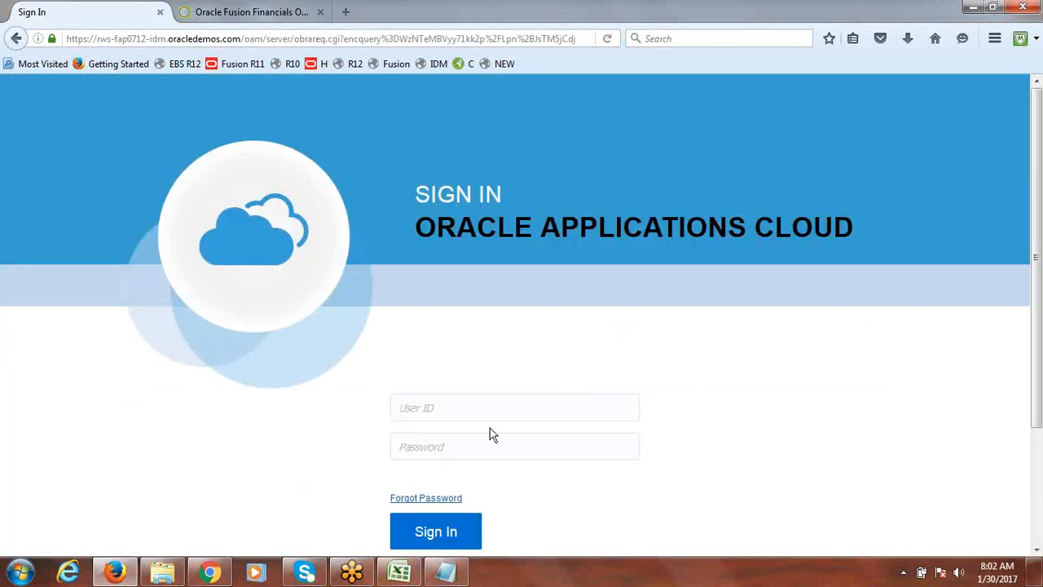
Sign in as user fusion with the account password, dismissing the browser's offer to remember the login
click(485, 408)
text(fusion)
key(Escape)
text(*********)
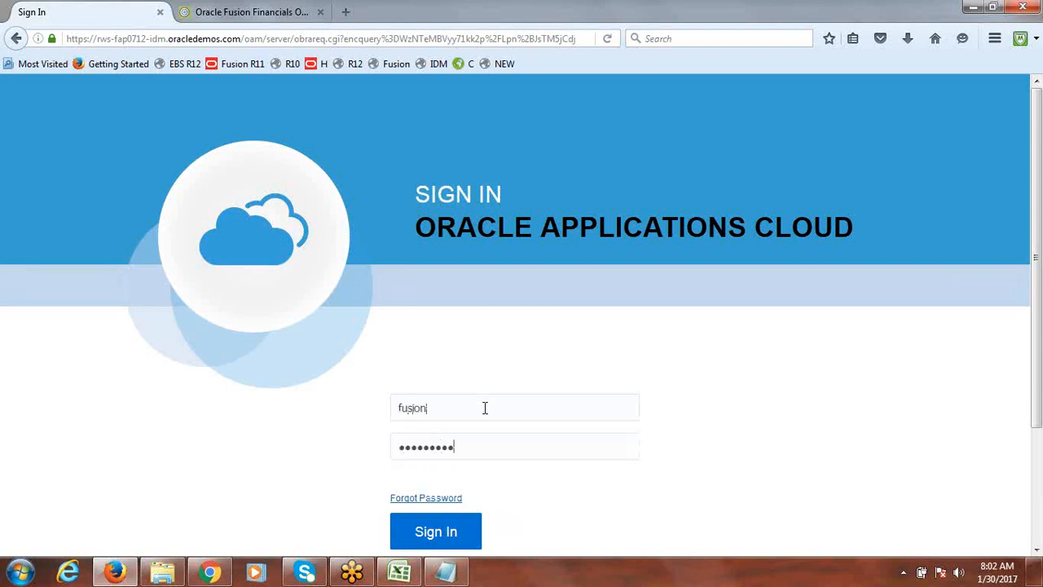
key(Return)
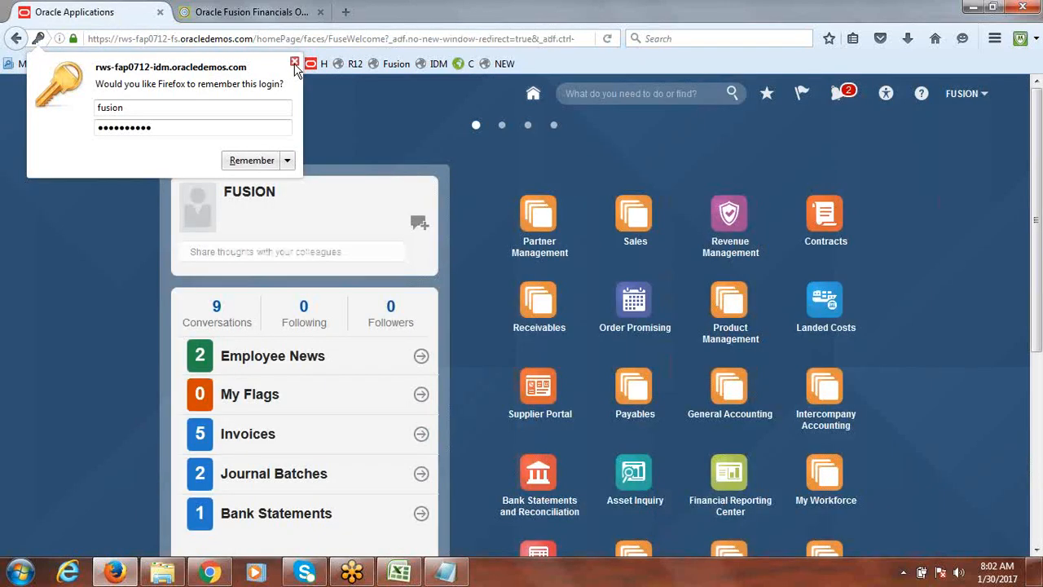
click(294, 63)
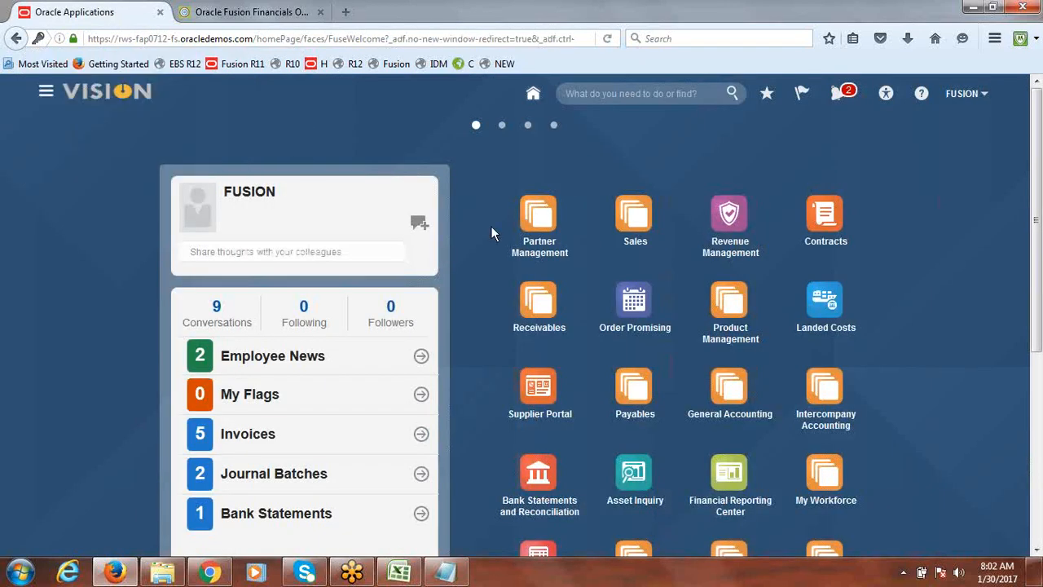
Open the Fusion Implementation Project from Setup and Maintenance implementation projects
click(962, 96)
click(875, 261)
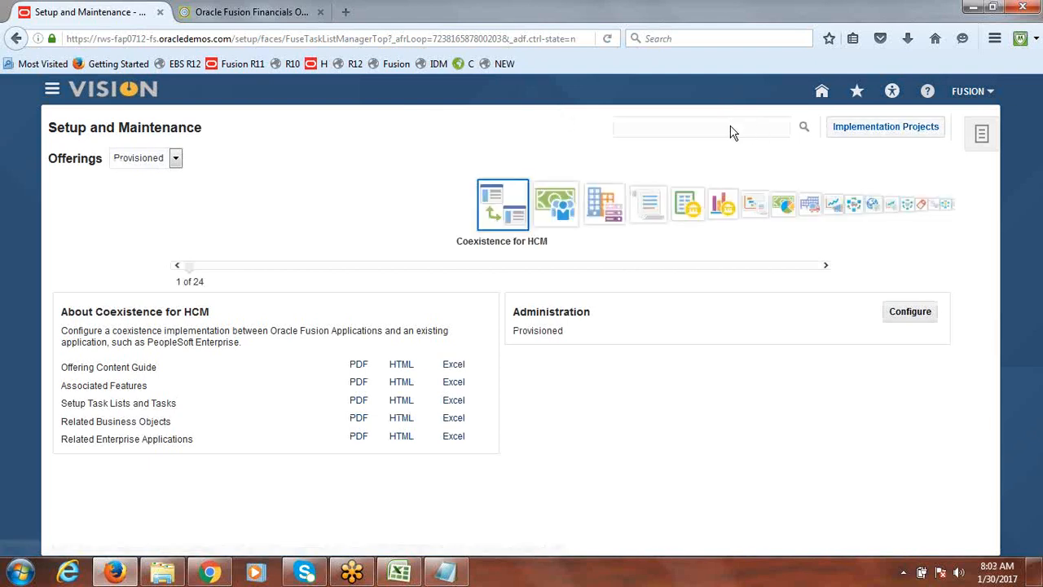
click(895, 128)
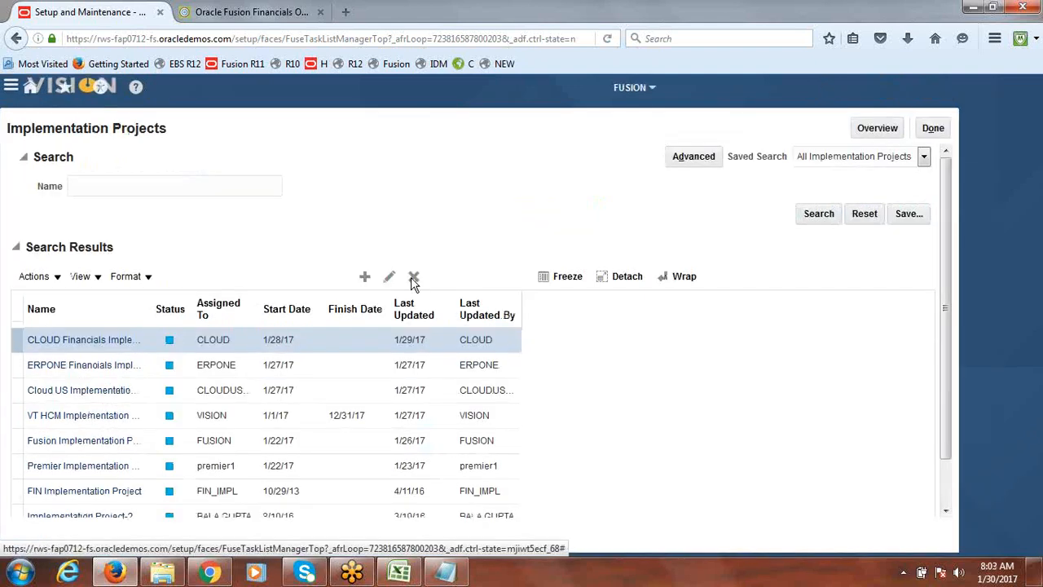
click(918, 125)
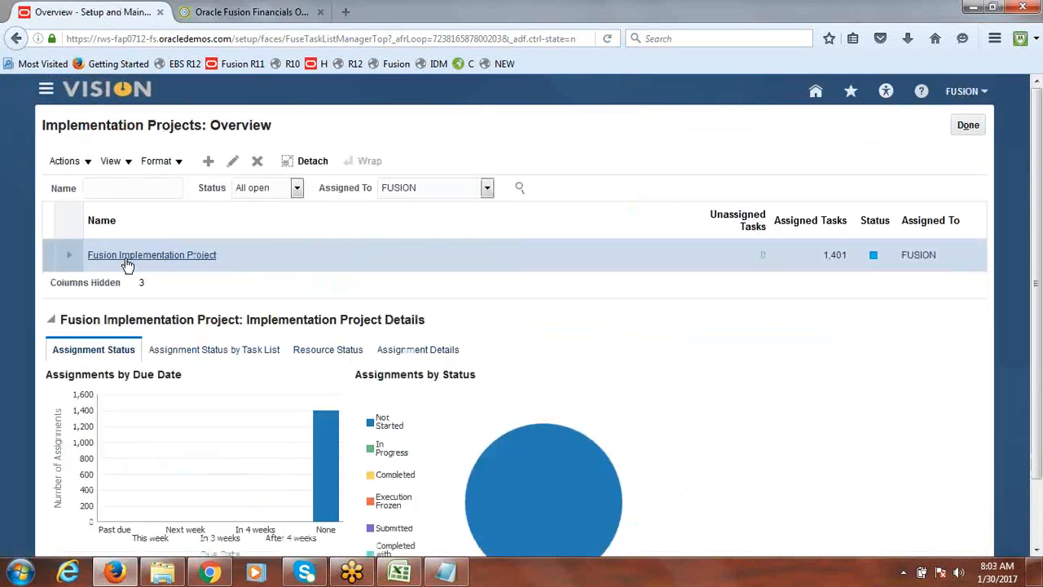
click(126, 260)
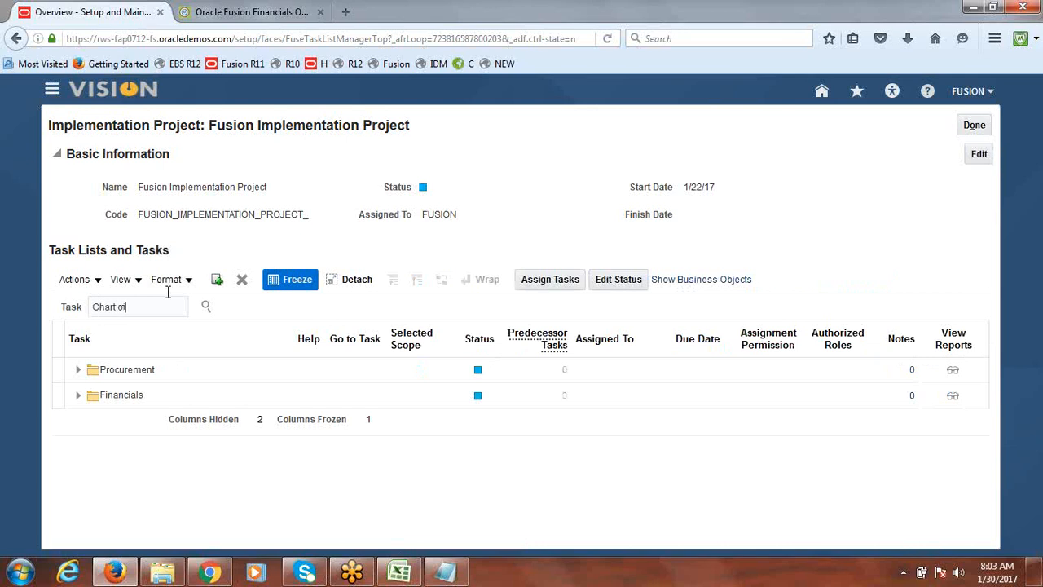
Search the project tasks for Chart of Accounts Structures and open the Manage Chart of Accounts Structures task
text(ounts Stru)
key(Return)
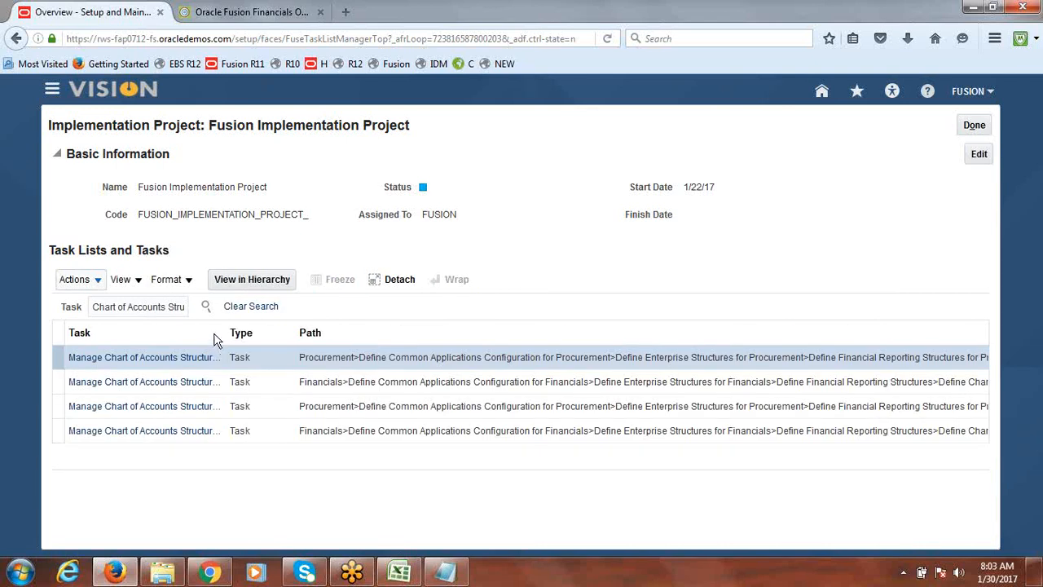
drag(229, 327, 389, 335)
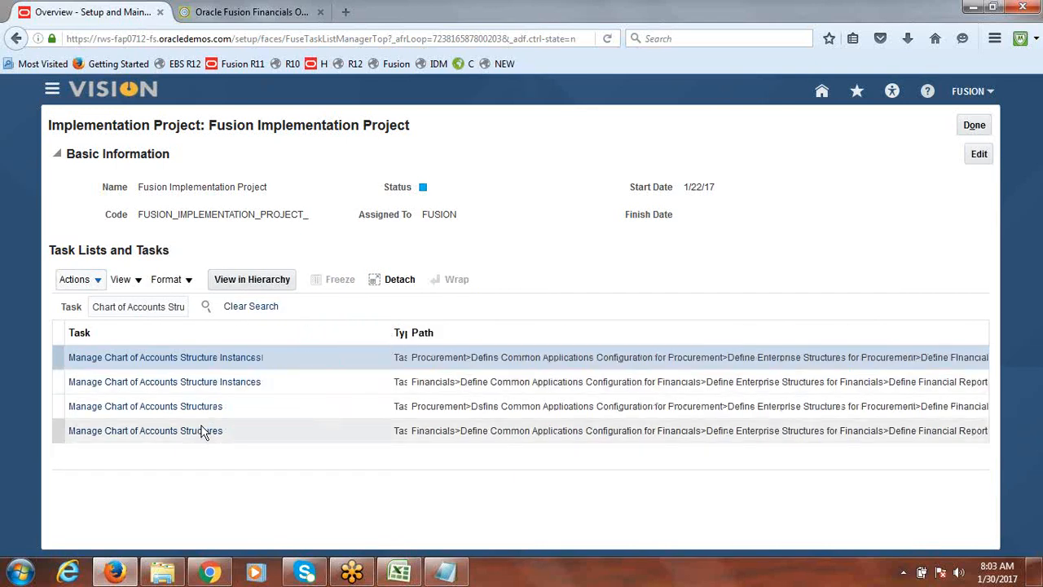
click(183, 436)
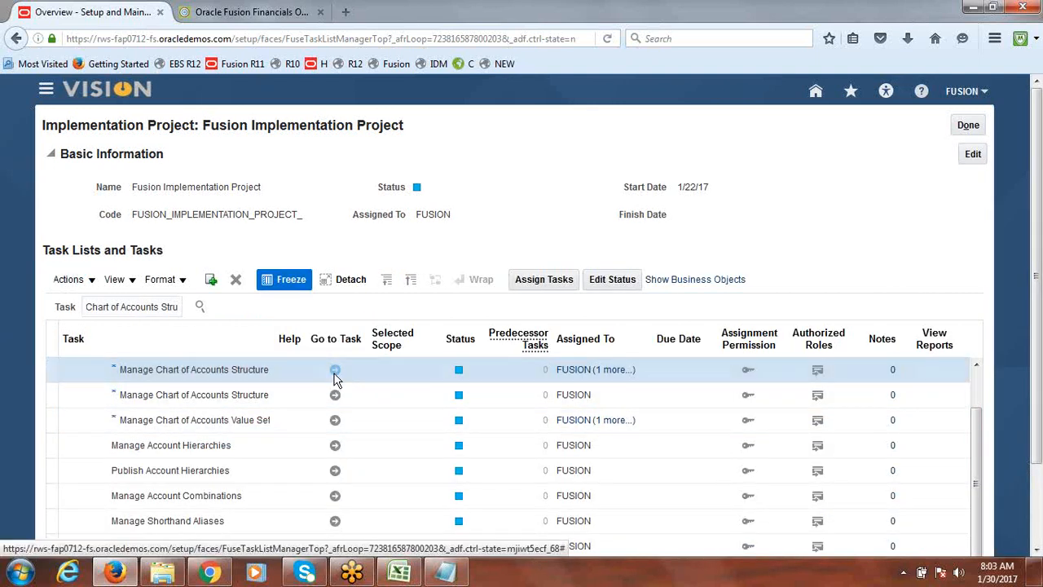
click(335, 372)
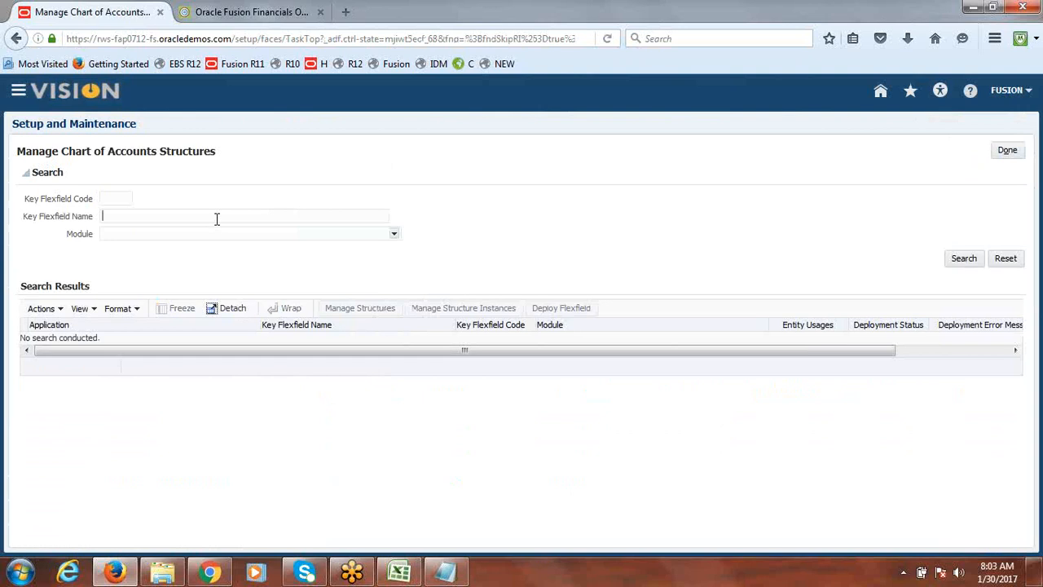
Search for the Acc key flexfield and deploy the Accounting Flexfield
text(a)
click(197, 232)
click(971, 259)
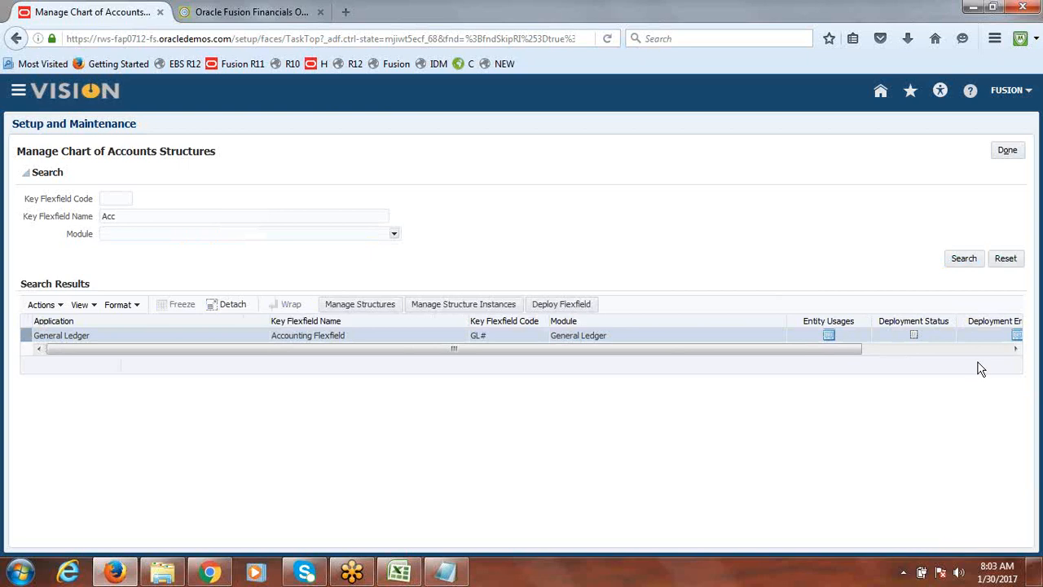
click(568, 305)
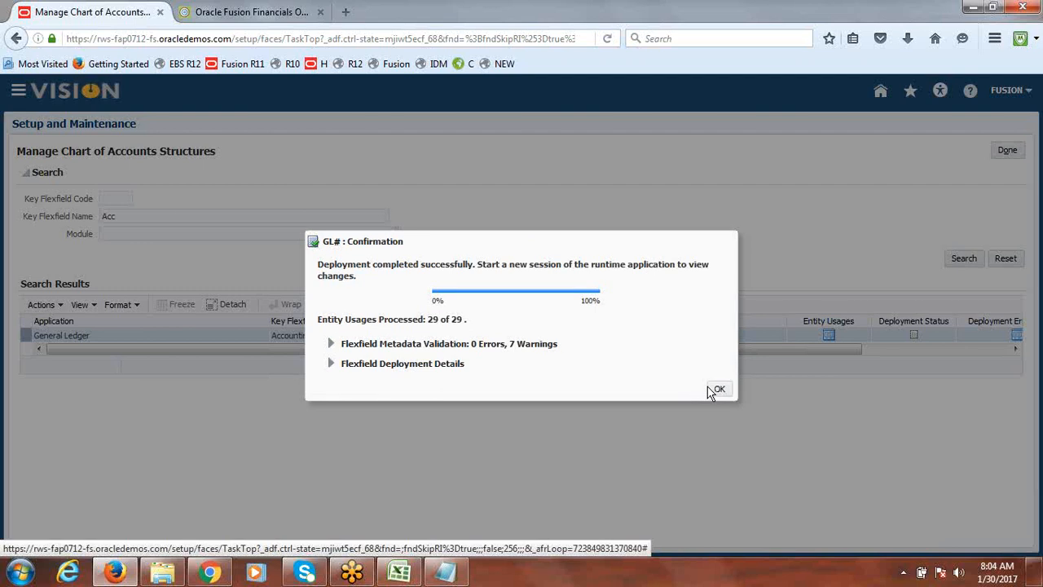
click(717, 389)
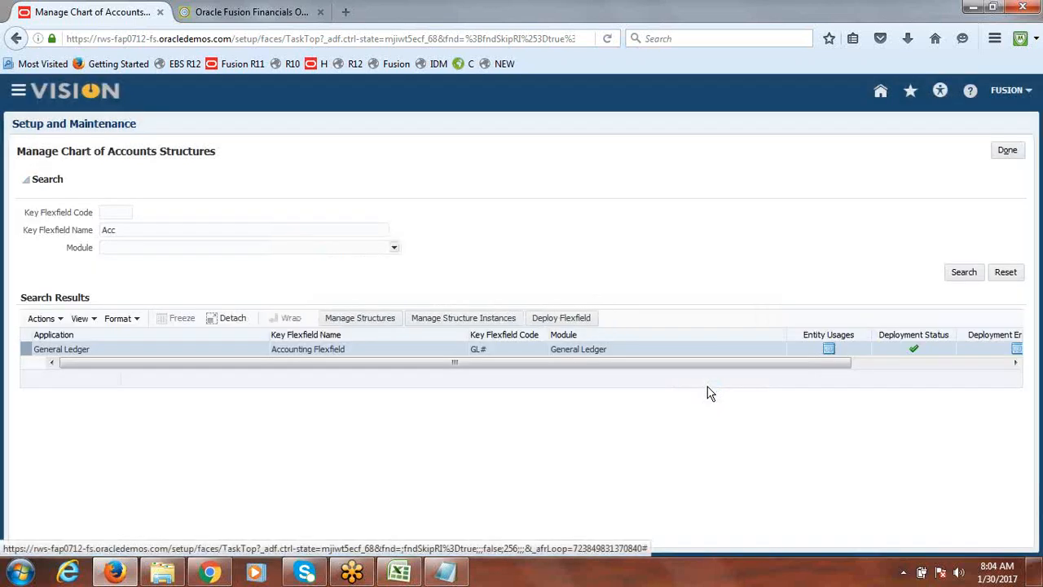
Close the task and sign out
click(1009, 152)
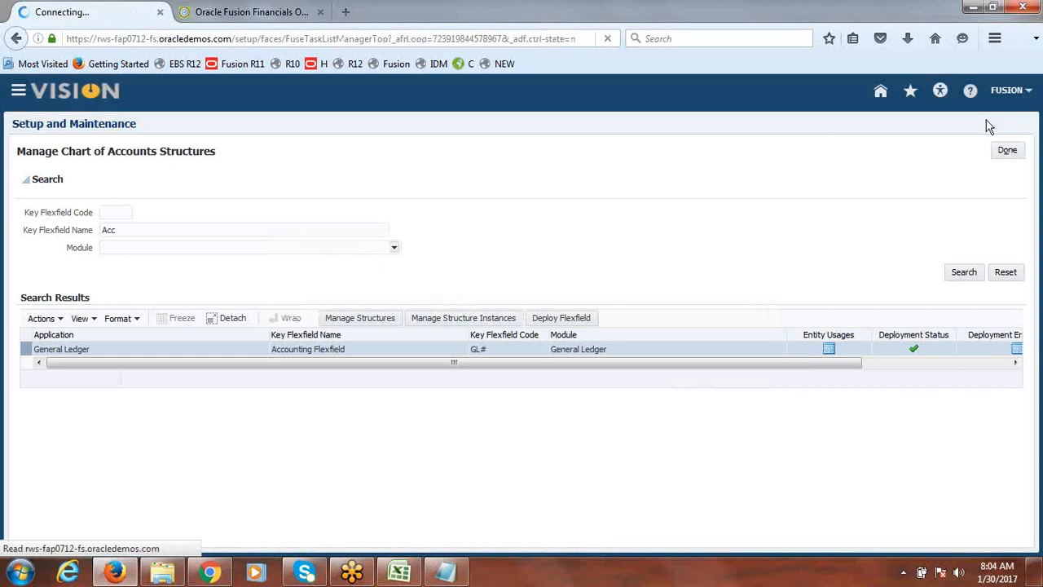
click(966, 91)
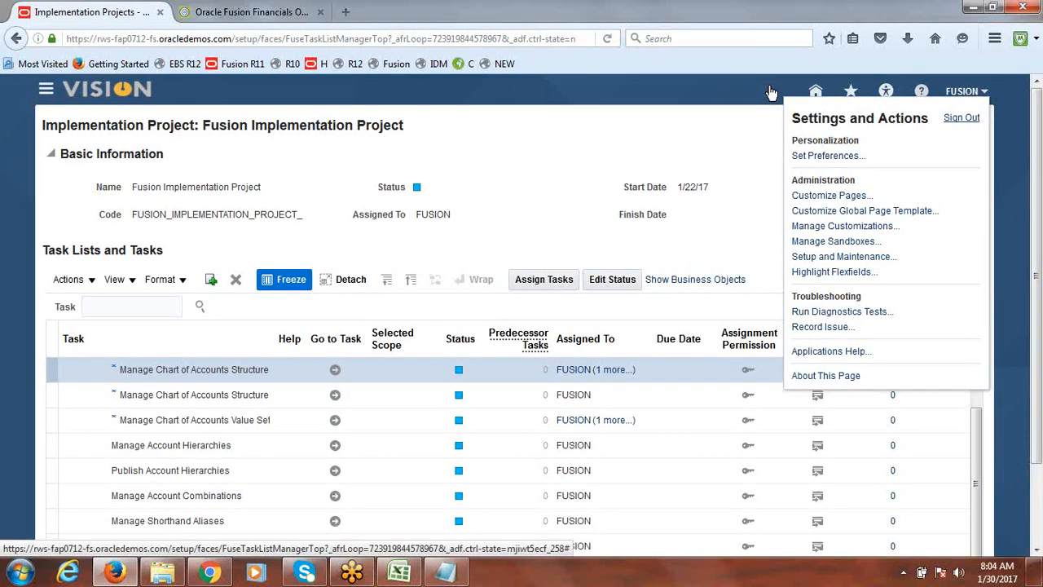
click(961, 117)
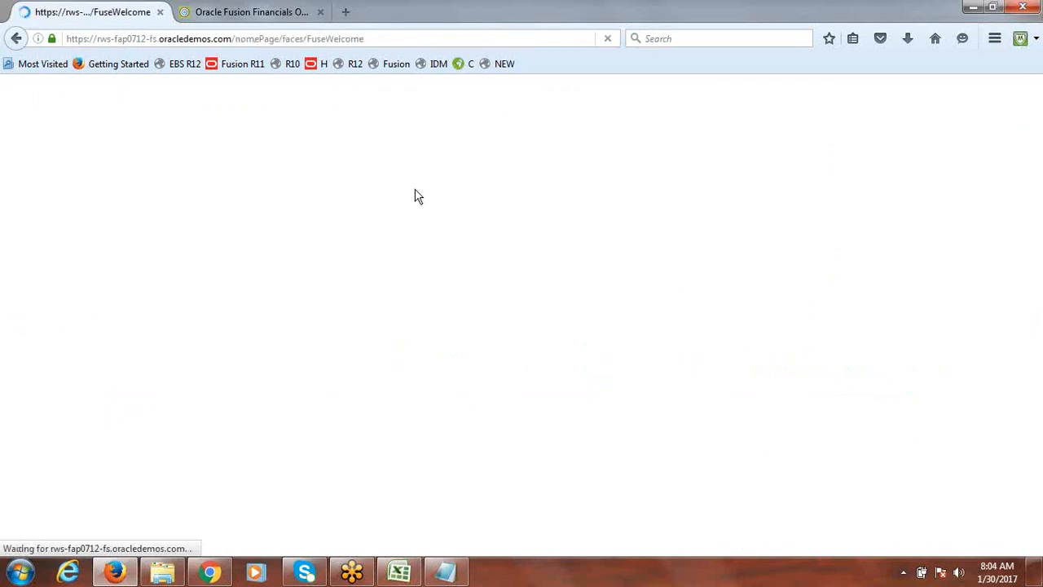
Sign in as FUSIONSR with the account password and dismiss the browser's remember-login offer
text(f)
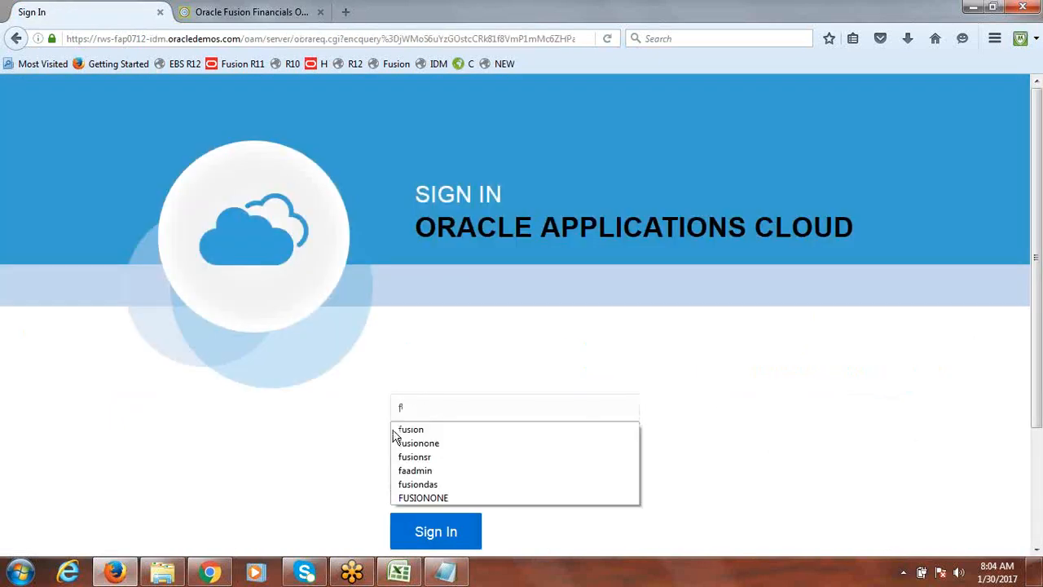
text(usionsr)
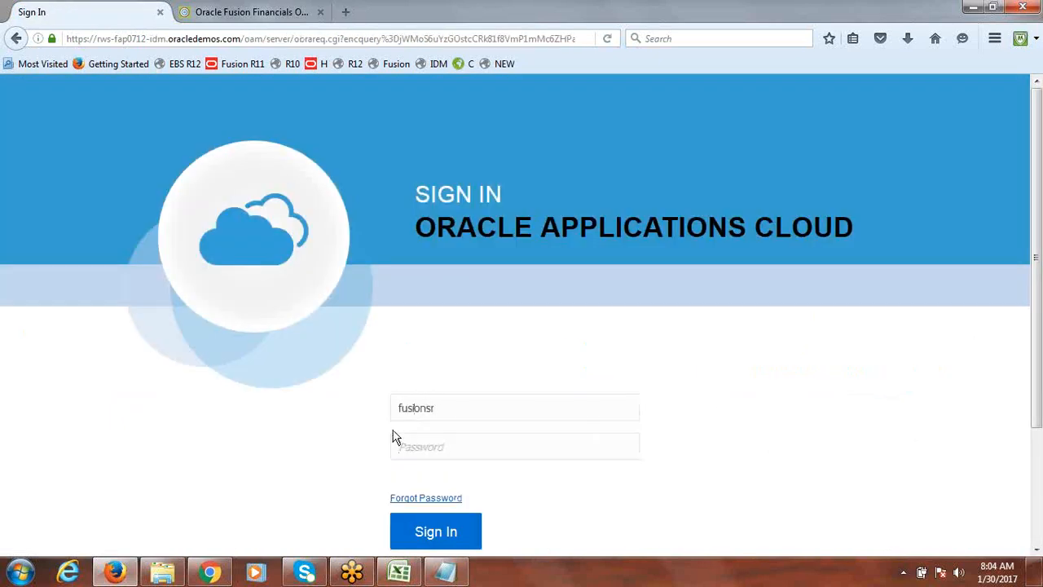
click(394, 438)
text(•••••••••)
key(Return)
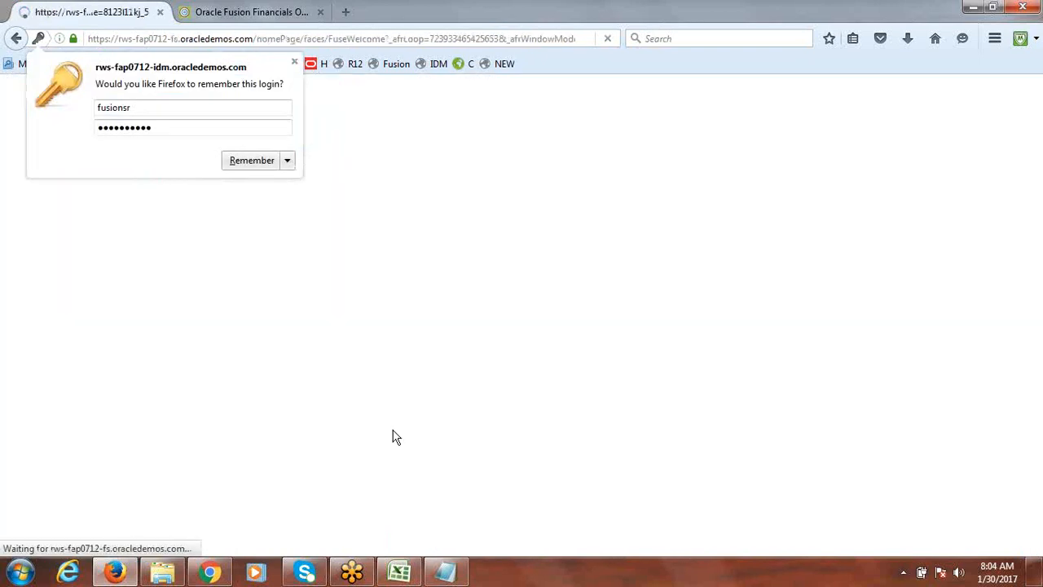
click(294, 61)
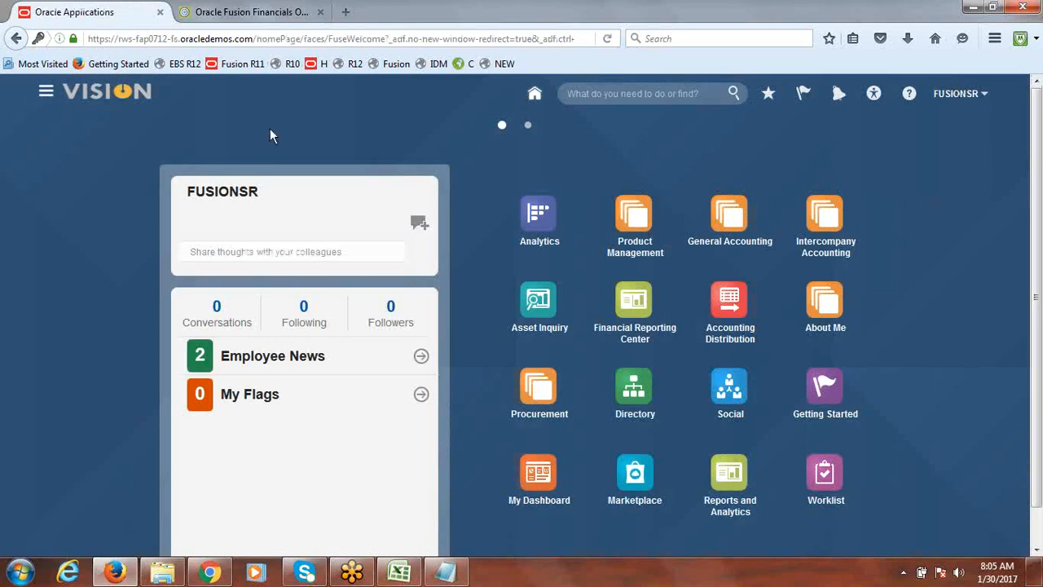
Open the Journals work area and start creating a new journal
click(46, 94)
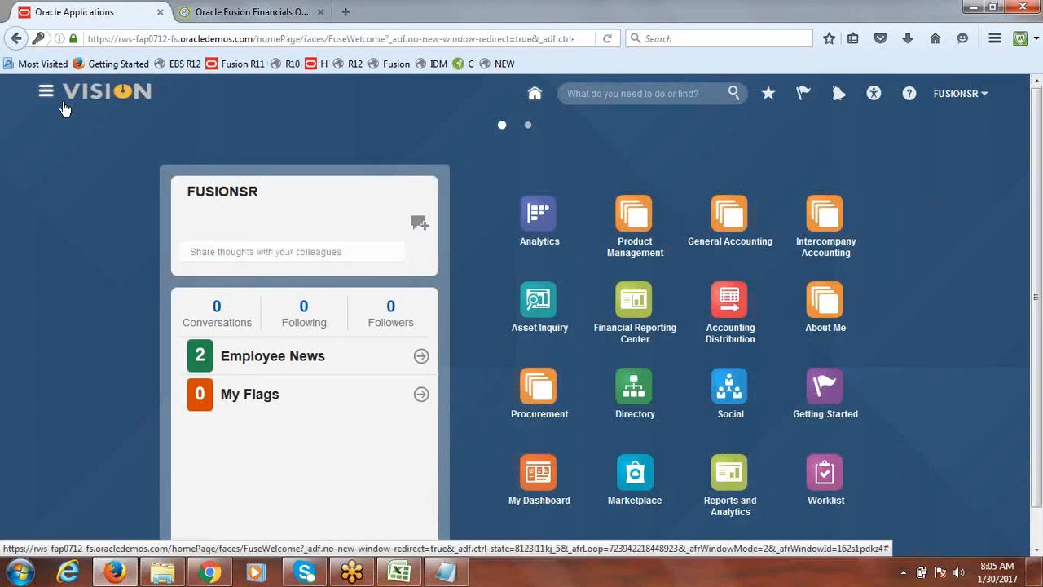
click(96, 306)
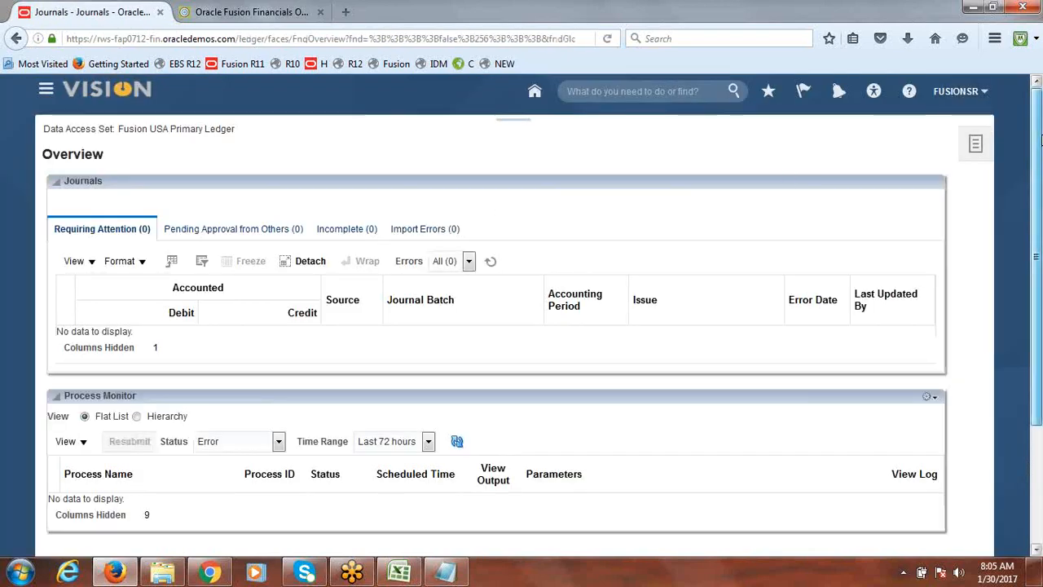
click(976, 144)
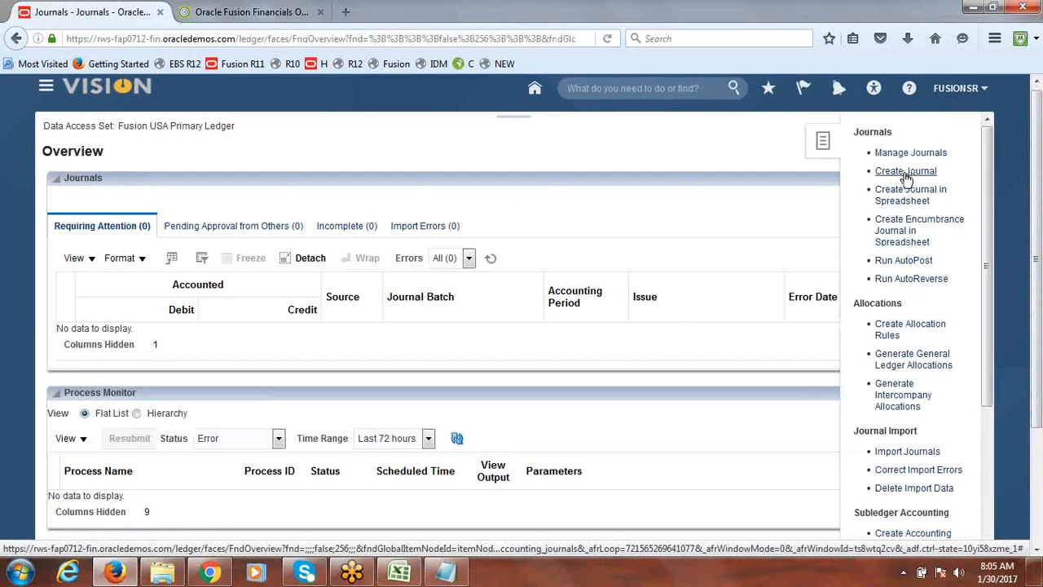
click(906, 173)
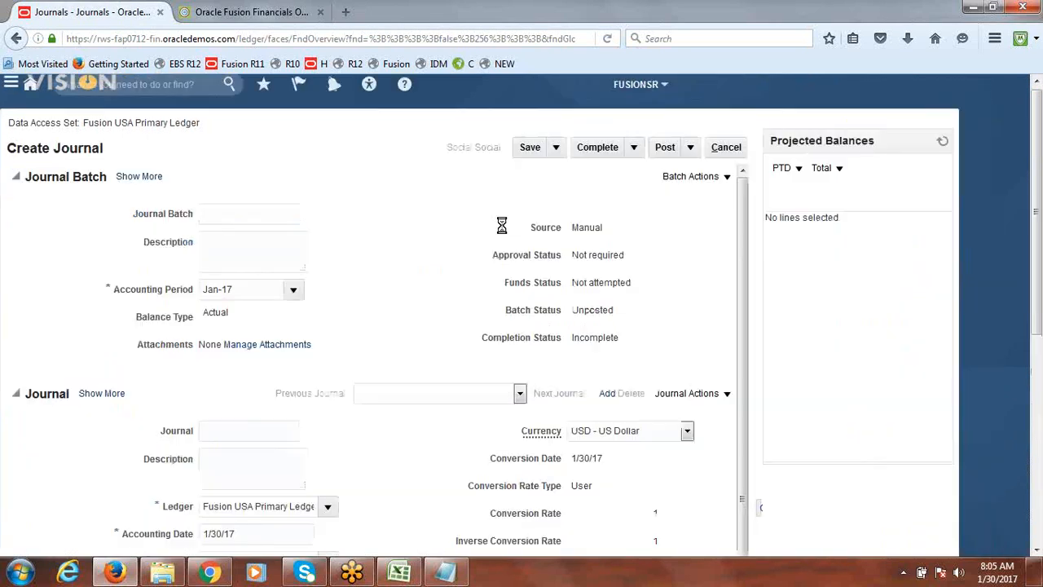
Enter df in the first journal line's account and check which Company segment values are available
scroll(404, 469, down, 5)
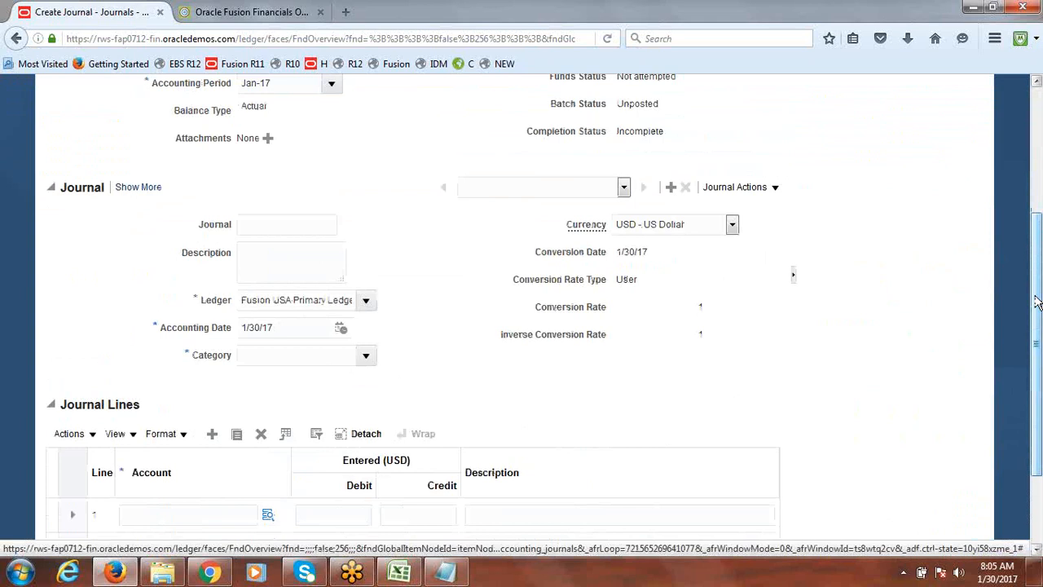
click(160, 516)
text(df)
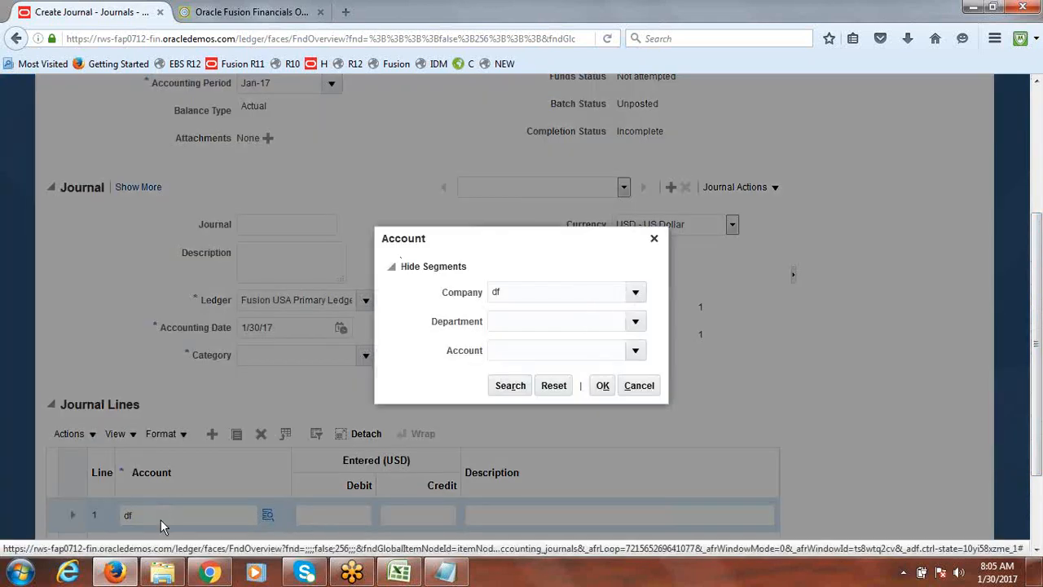
click(634, 293)
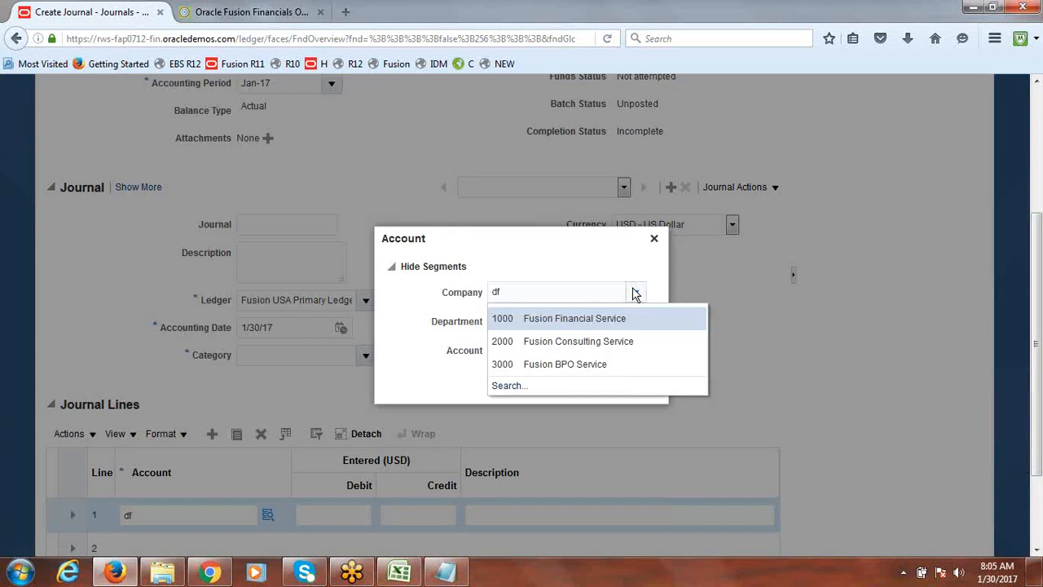
click(654, 238)
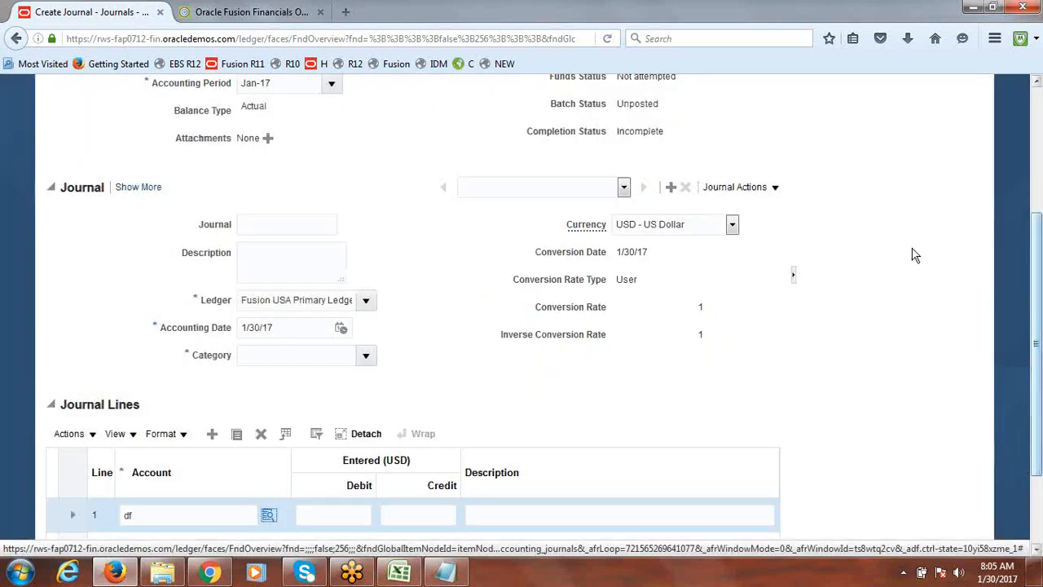
Leave the journal without saving and sign out
drag(1041, 307, 1041, 167)
click(763, 149)
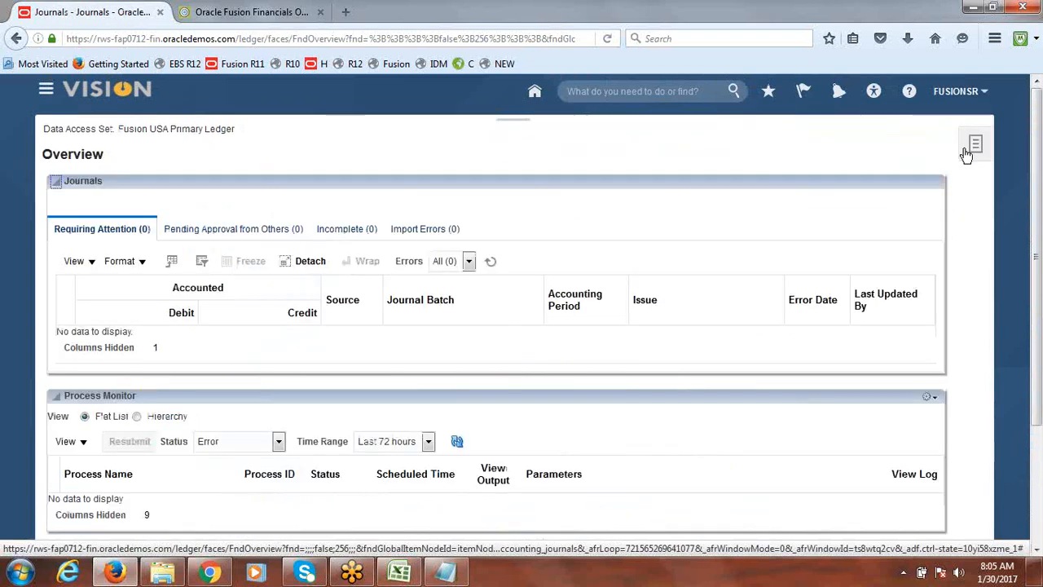
click(974, 146)
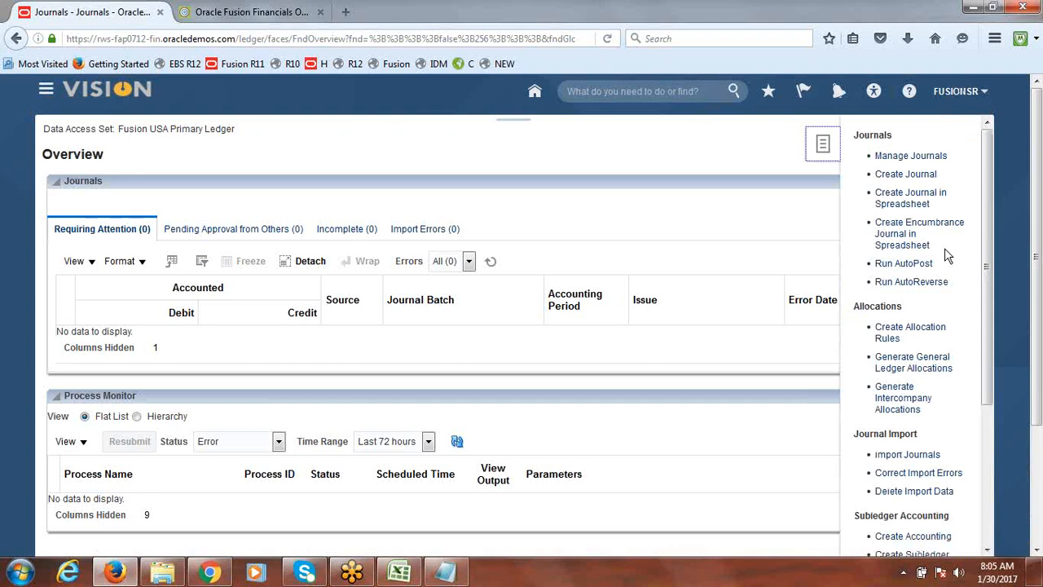
click(962, 93)
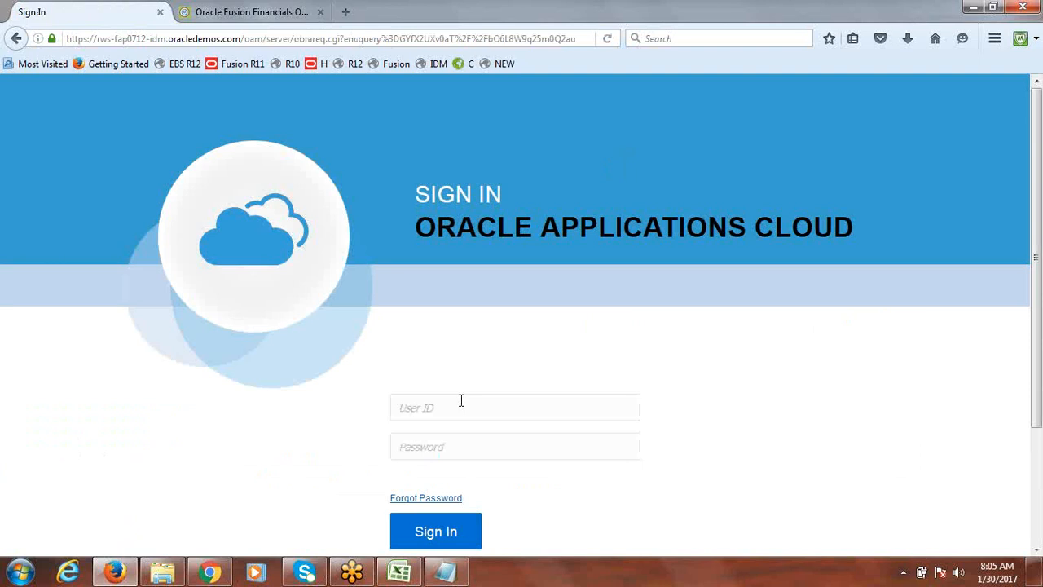
Sign in as FUSION with the account password and dismiss the browser's remember-login offer
text(fusion)
key(Tab)
text(••••)
key(BackSpace)
key(BackSpace)
key(BackSpace)
key(BackSpace)
text(••••••••••)
click(450, 534)
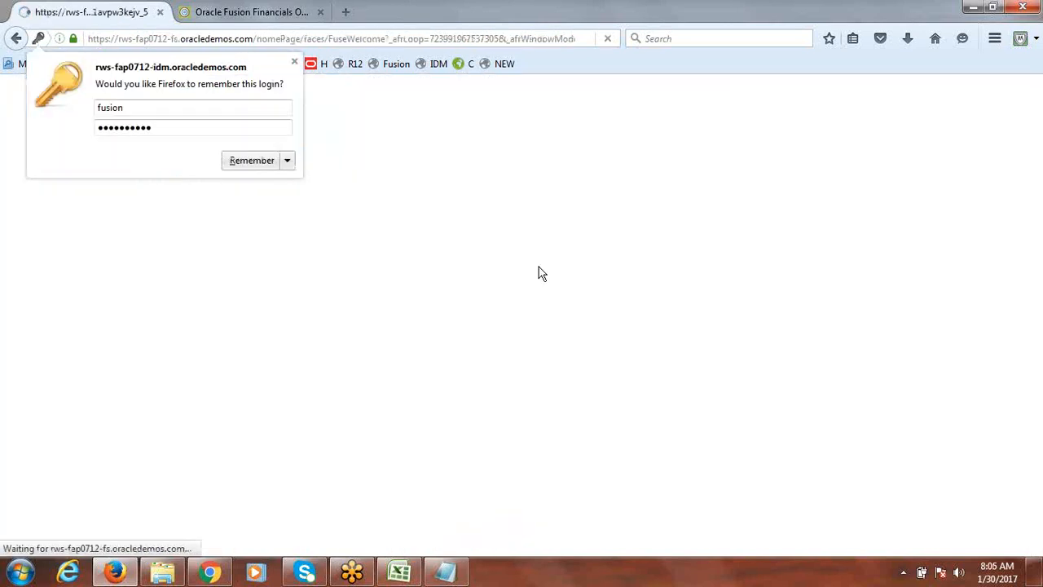
click(294, 61)
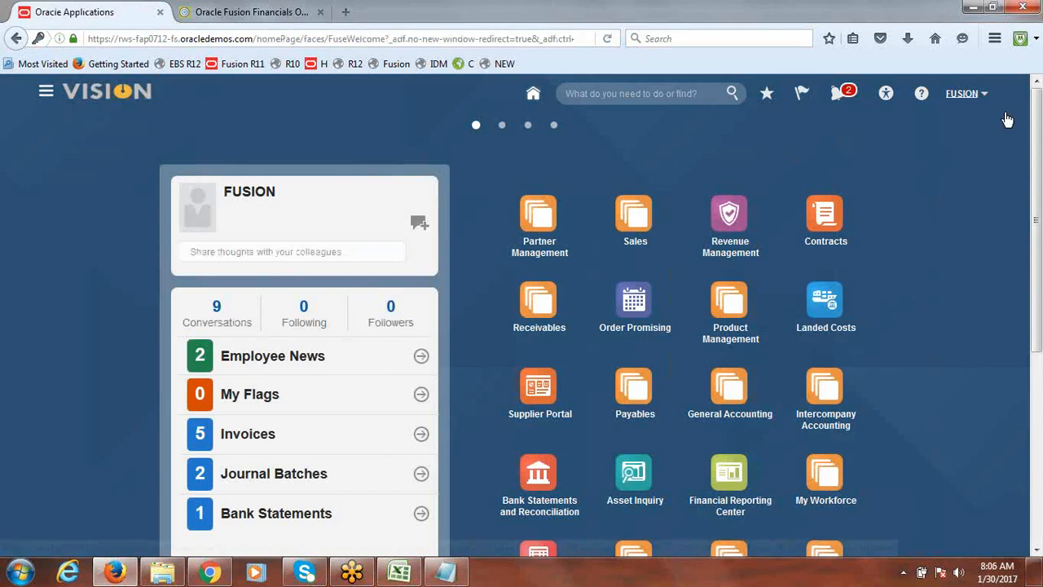
Open Setup and Maintenance and search the tasks for chart of accounts value set
click(965, 95)
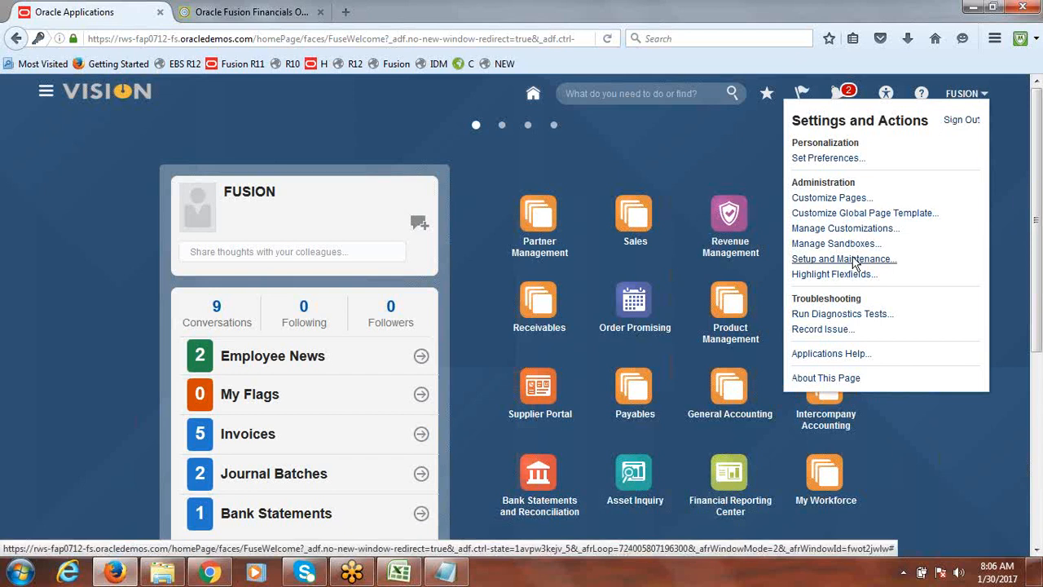
click(827, 259)
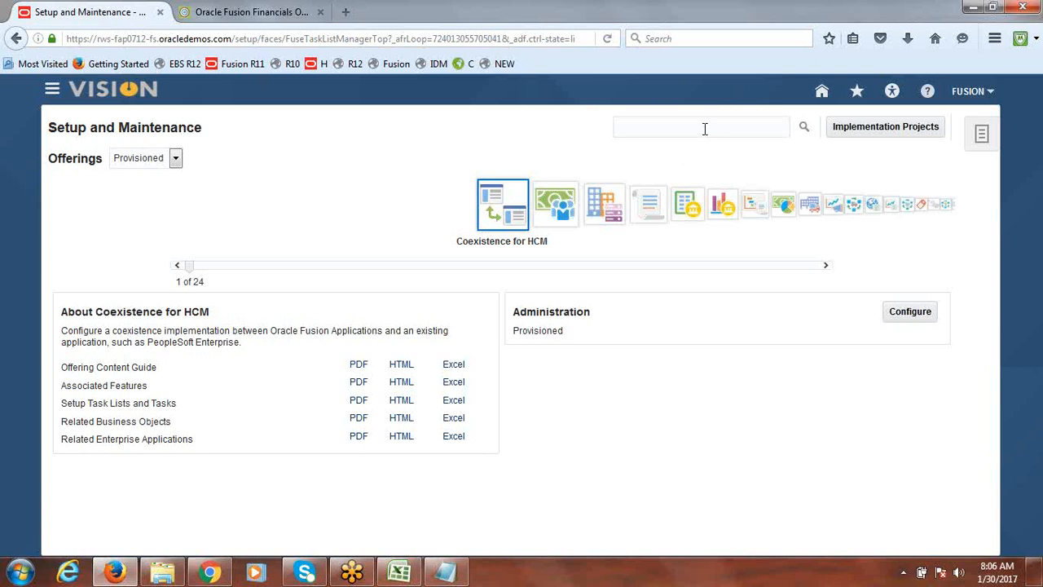
click(749, 128)
text(chart of accounts value sa)
text(t)
key(Return)
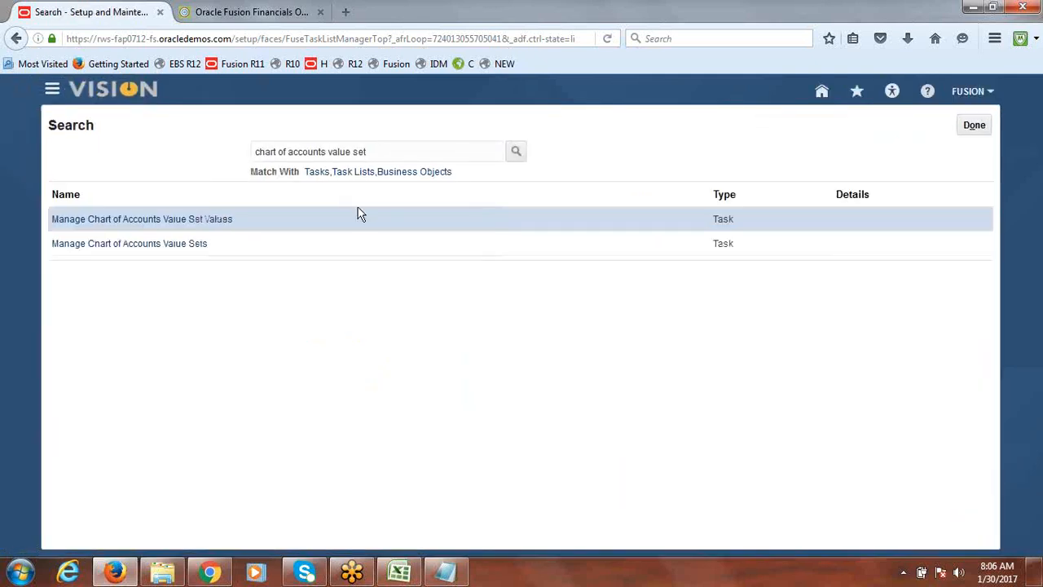
Open Manage Chart of Accounts Value Sets, search for value set code Fusion and edit the Fusion_Company value set
click(163, 244)
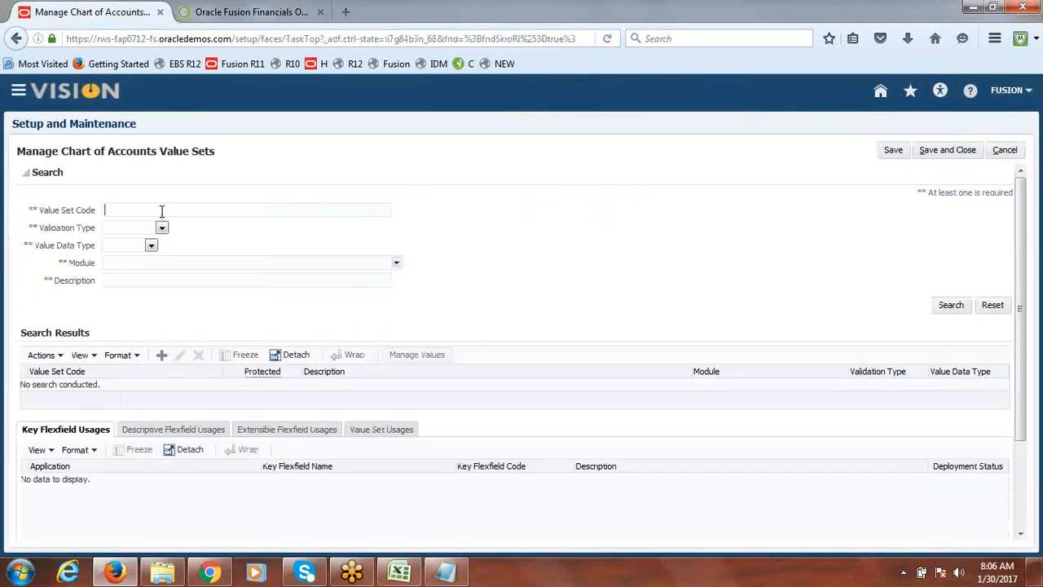
text(Fusion)
key(Return)
click(180, 352)
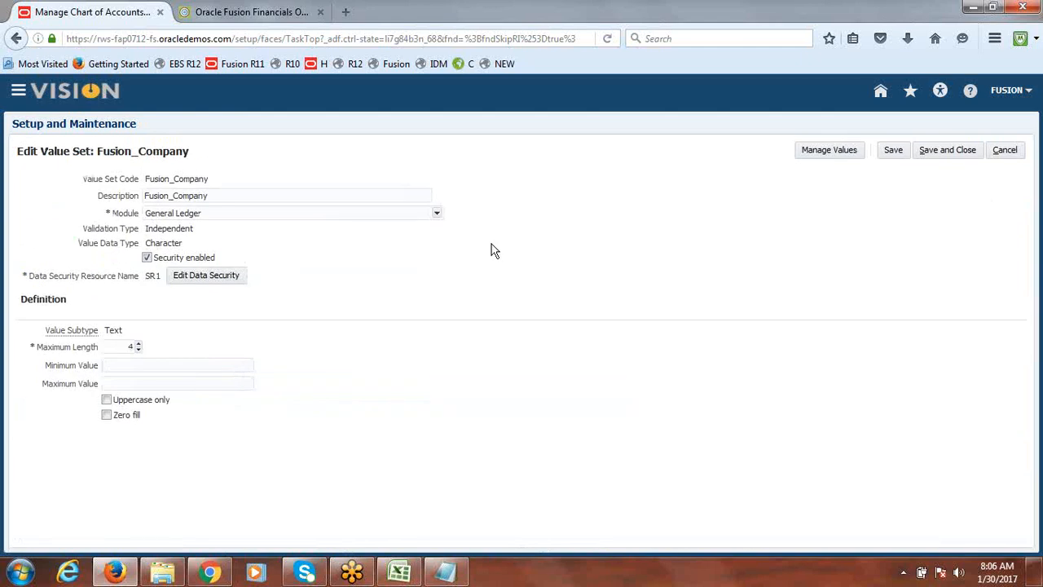
In SR1's data security, set the BSV Rule policy's row set to Multiple Values with condition BSV Rule
click(227, 279)
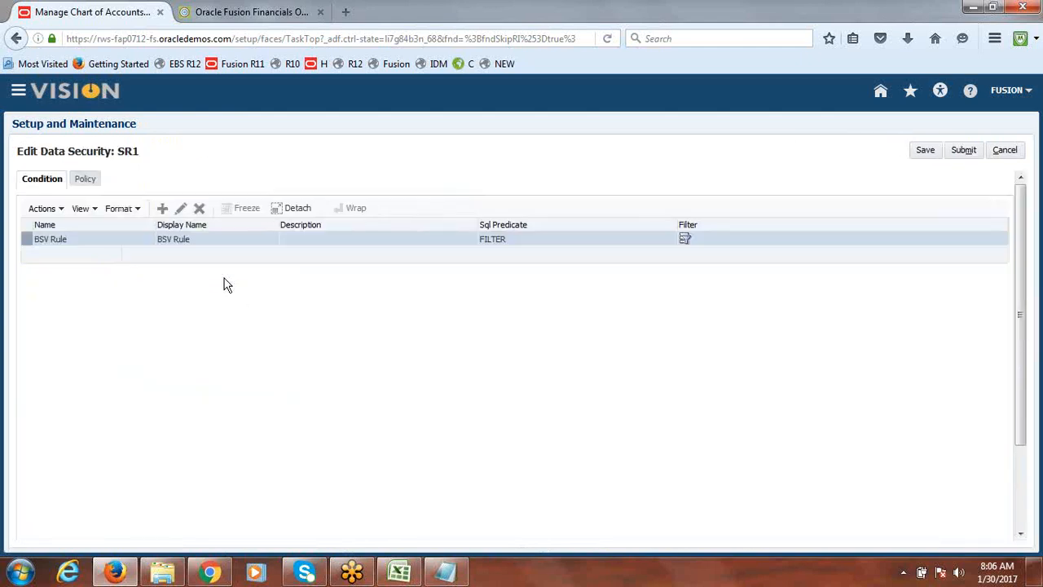
click(86, 181)
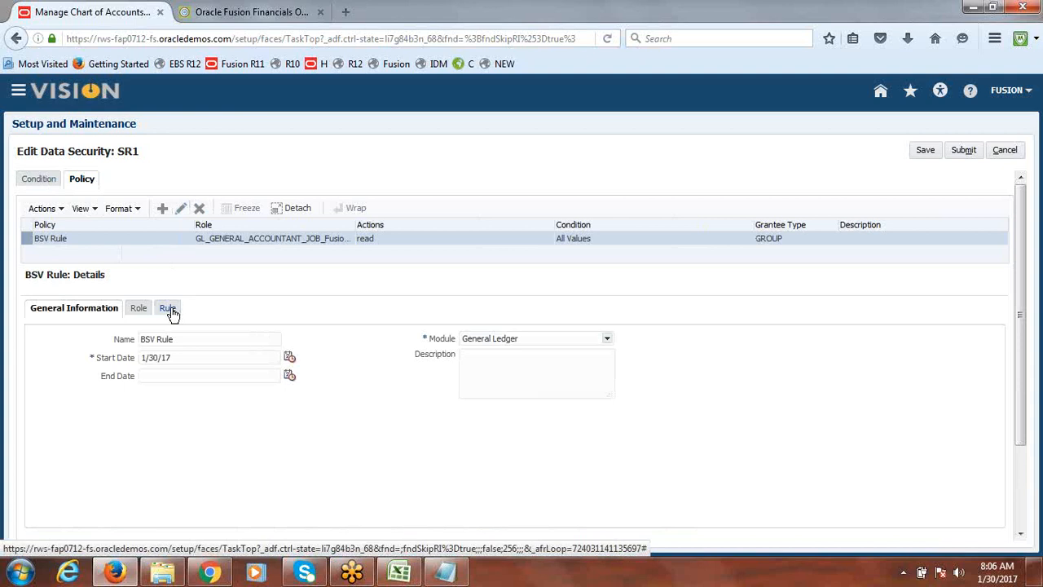
click(170, 310)
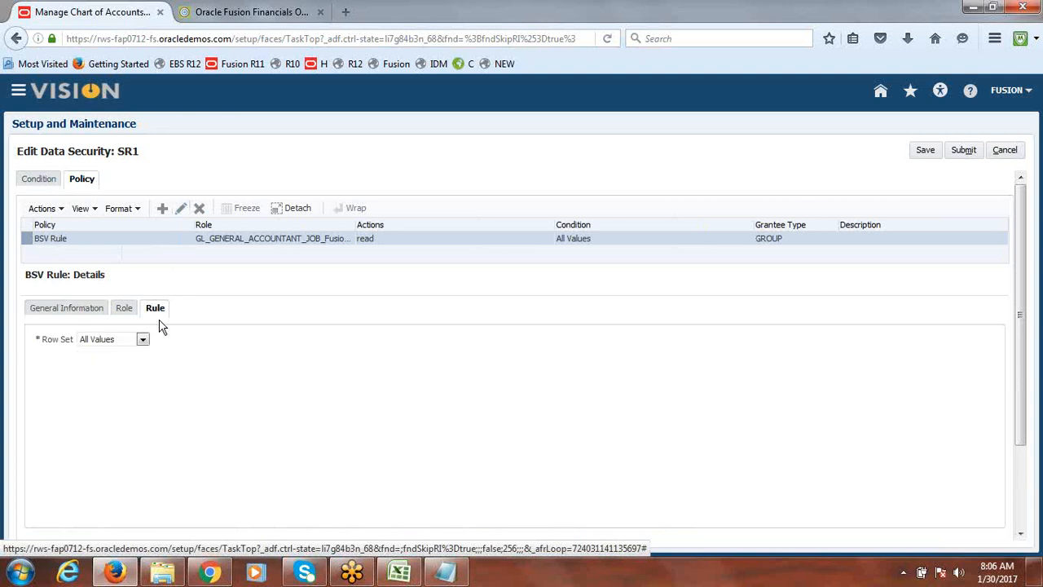
click(143, 339)
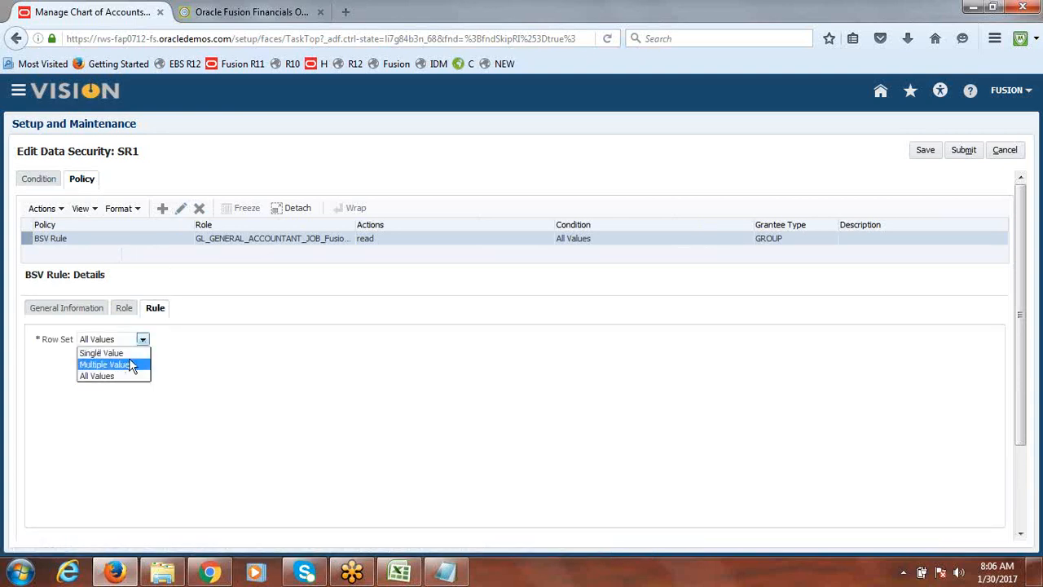
click(129, 365)
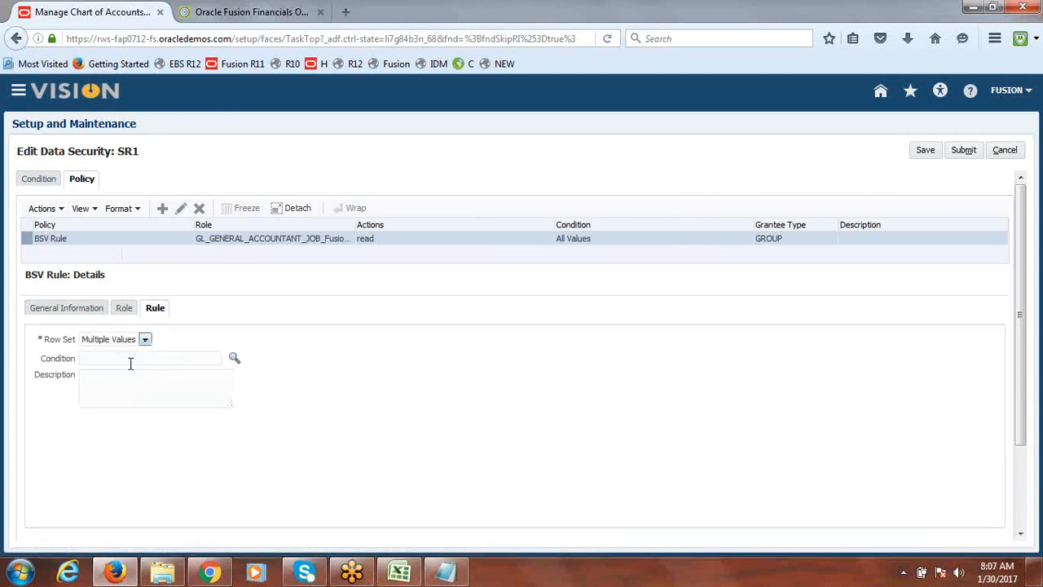
click(235, 358)
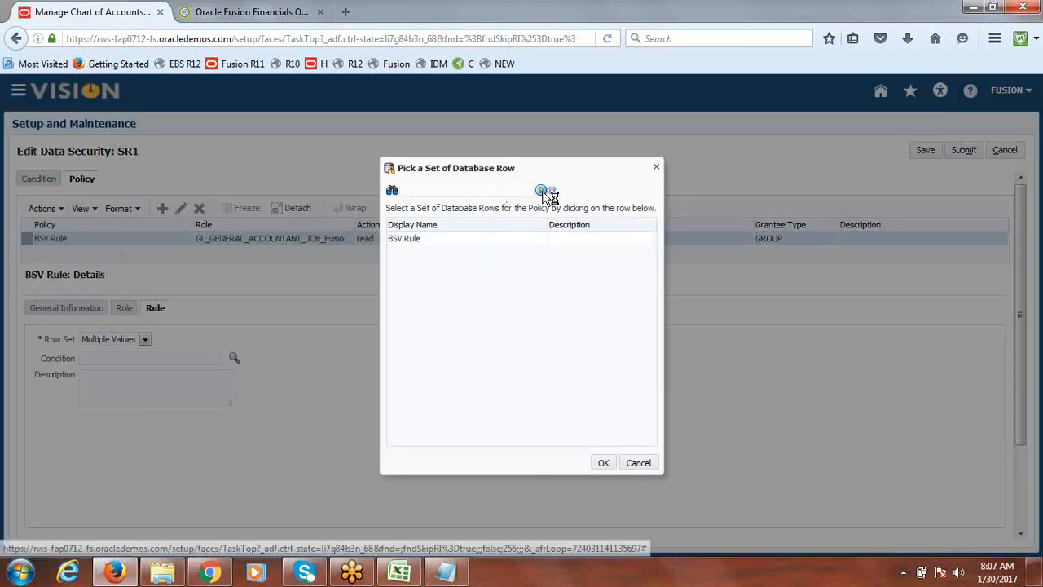
click(432, 240)
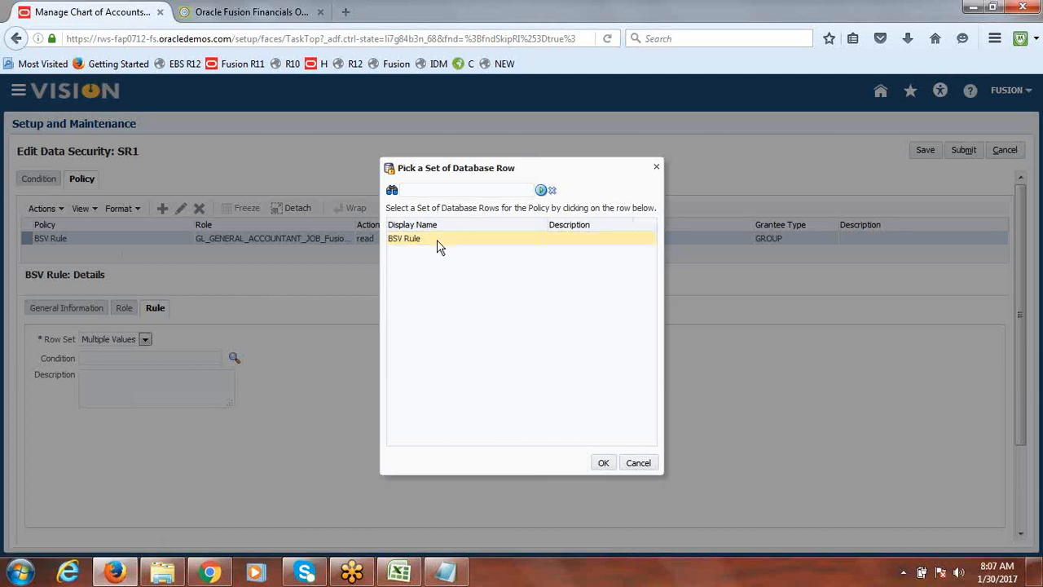
click(603, 463)
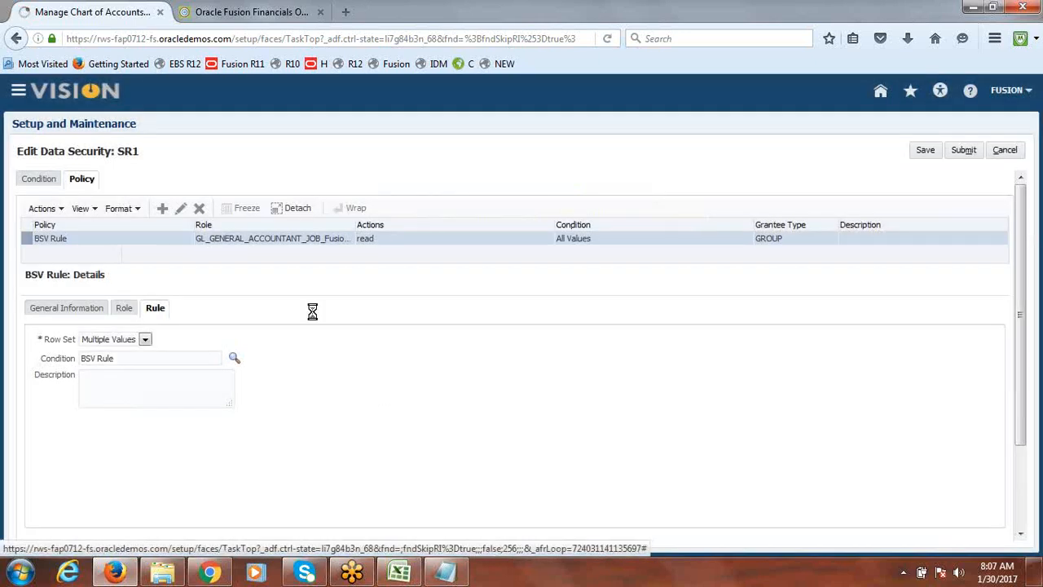
Save the edited policy and submit the SR1 data security changes
click(967, 151)
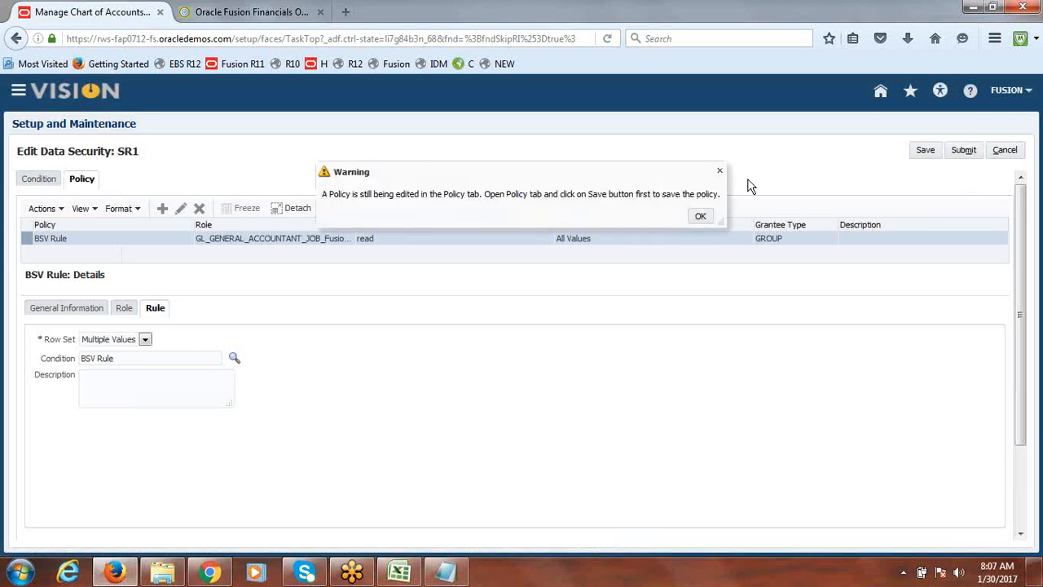
click(701, 217)
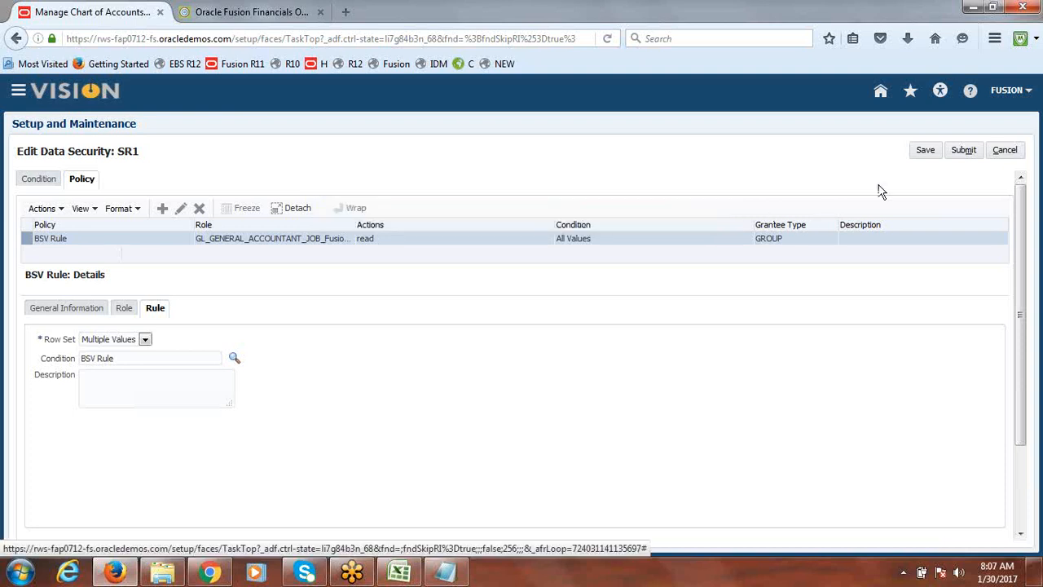
click(926, 151)
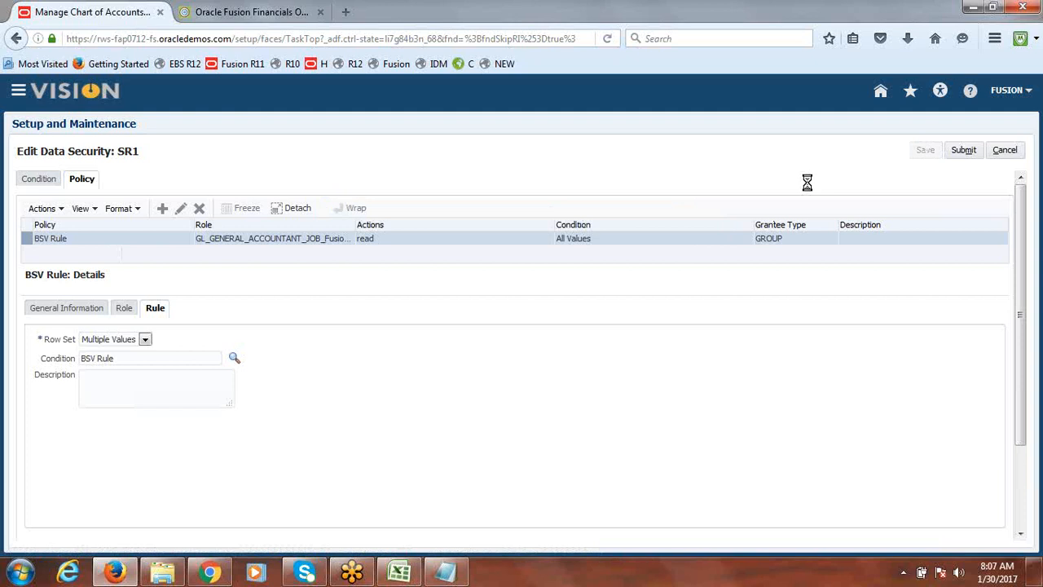
click(542, 215)
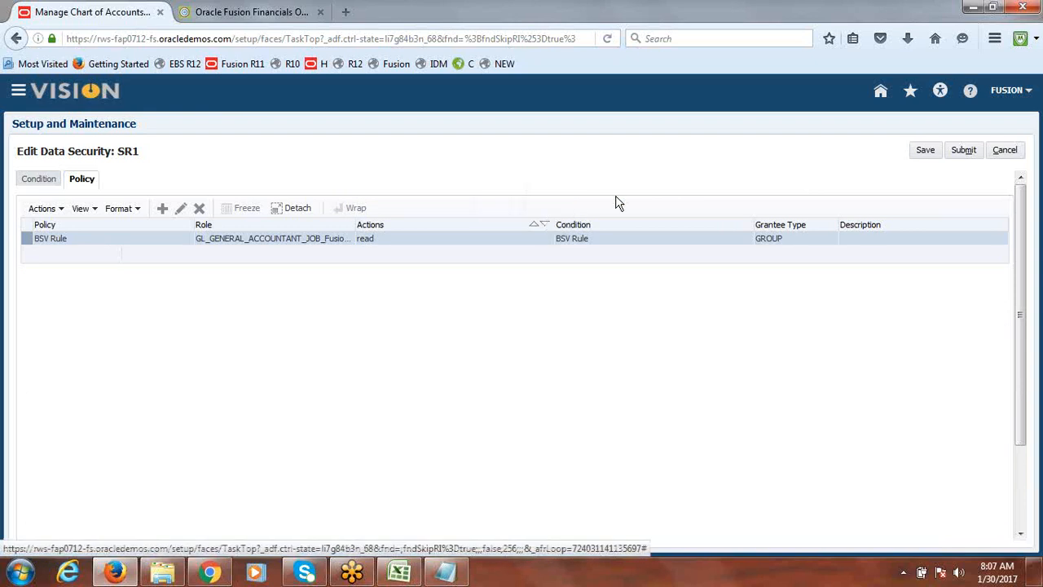
click(963, 152)
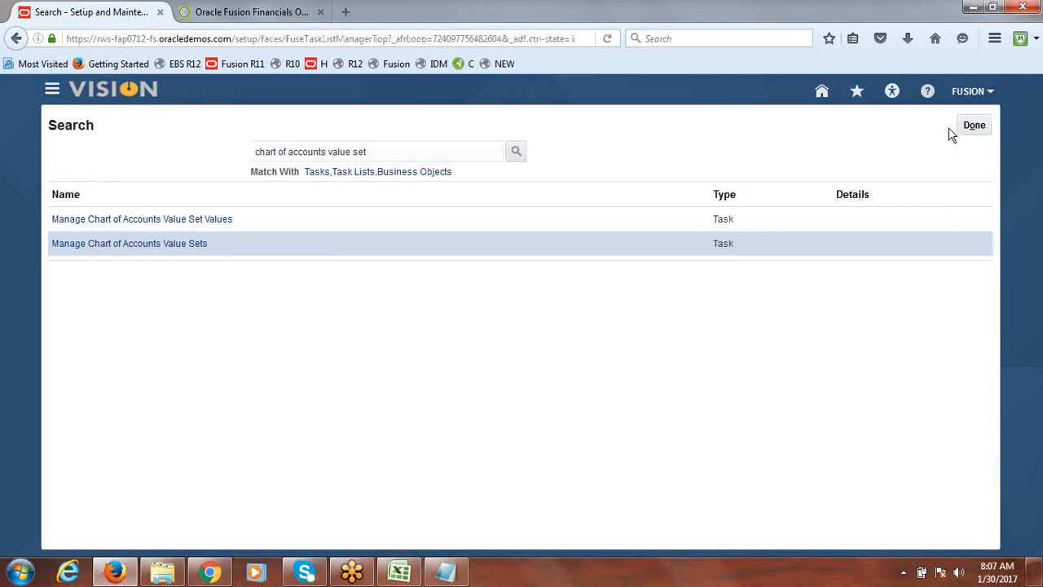
Return to Setup and Maintenance and search the tasks for chart of accounts structures
click(974, 126)
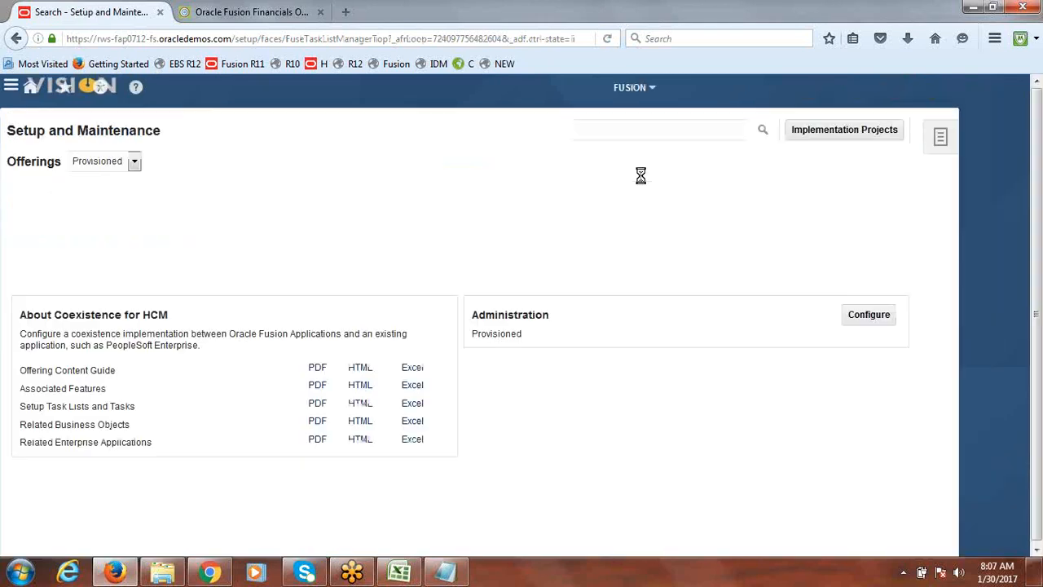
click(660, 130)
text(ch)
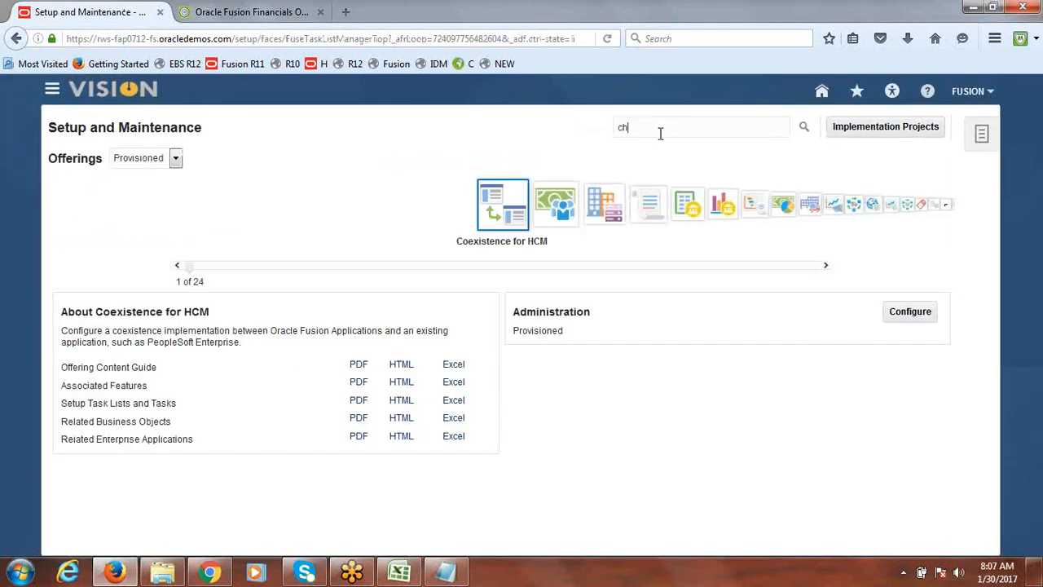
text(art of accounts stru)
key(Return)
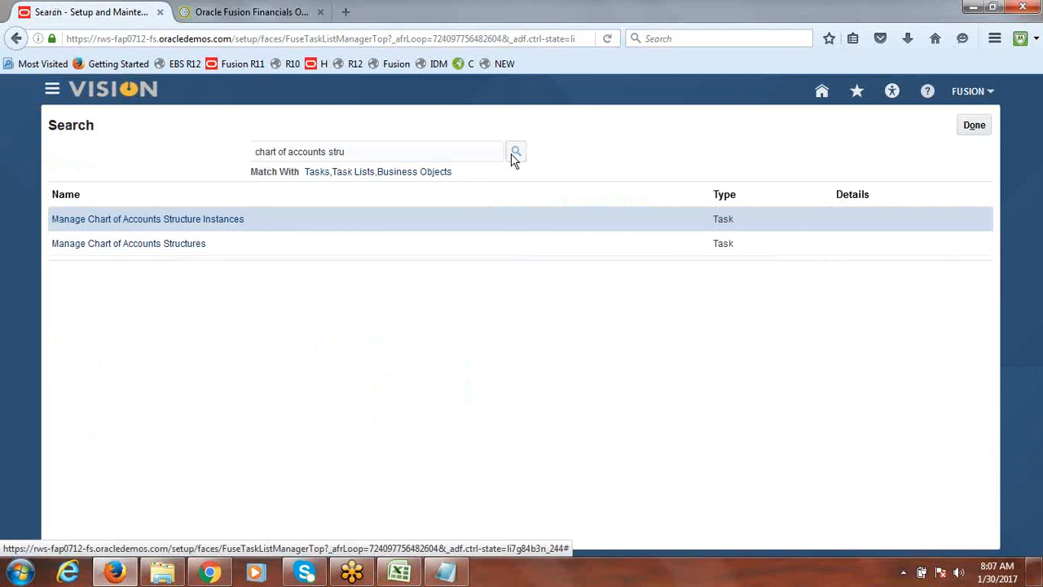
click(186, 245)
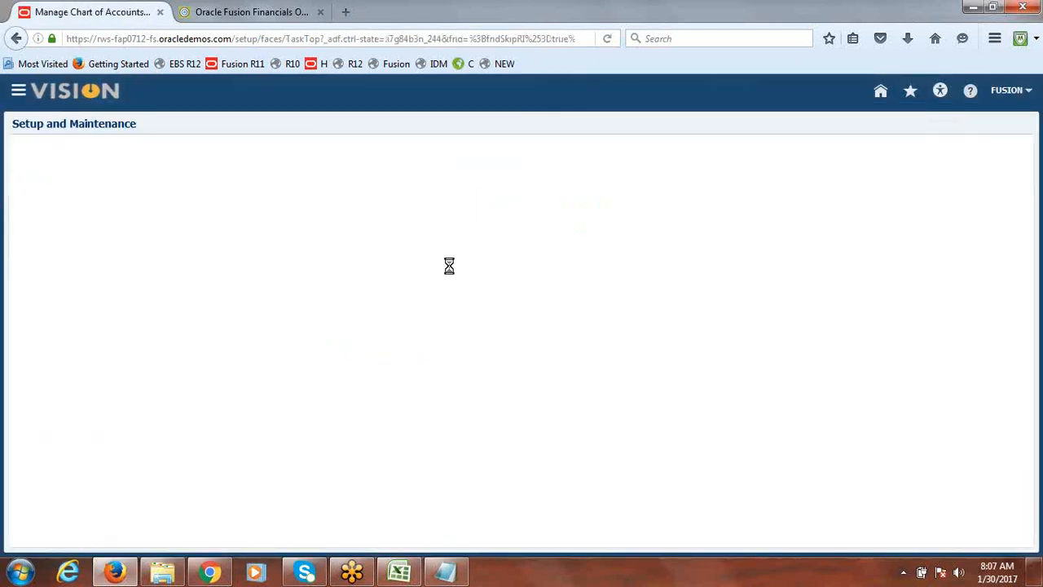
click(155, 216)
text(ac)
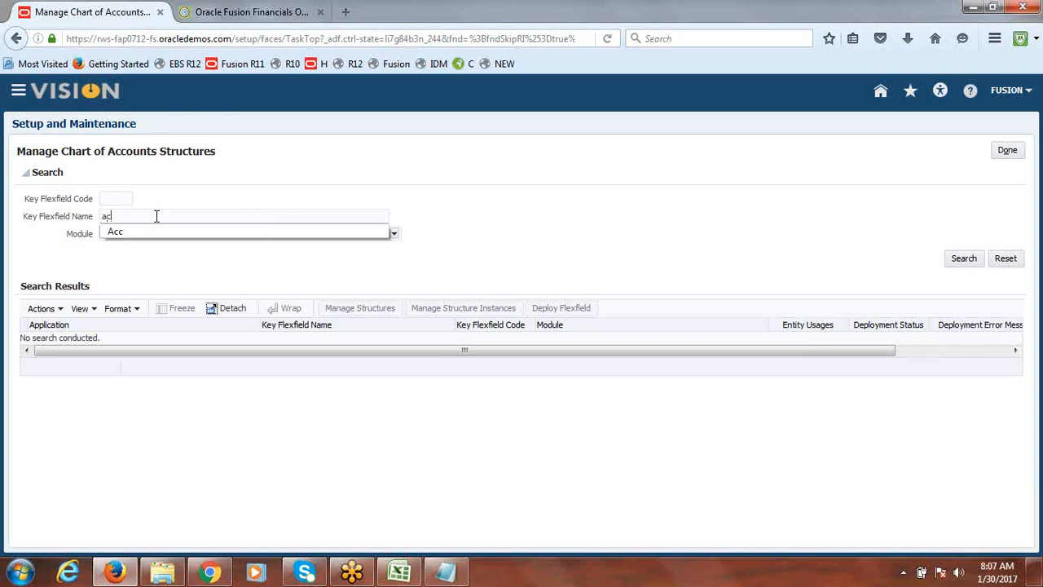
text(c)
click(156, 228)
click(968, 260)
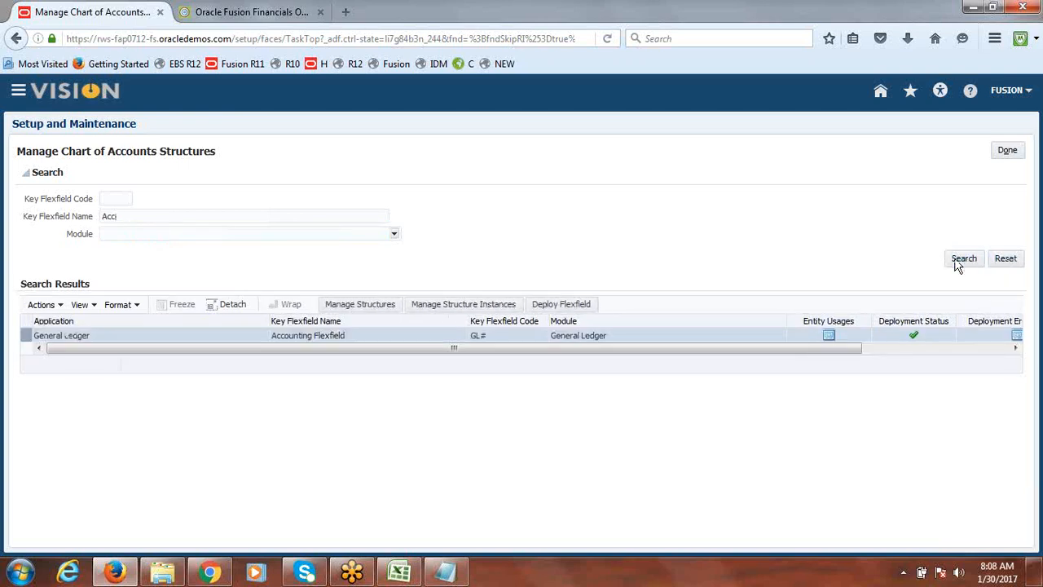
click(1005, 153)
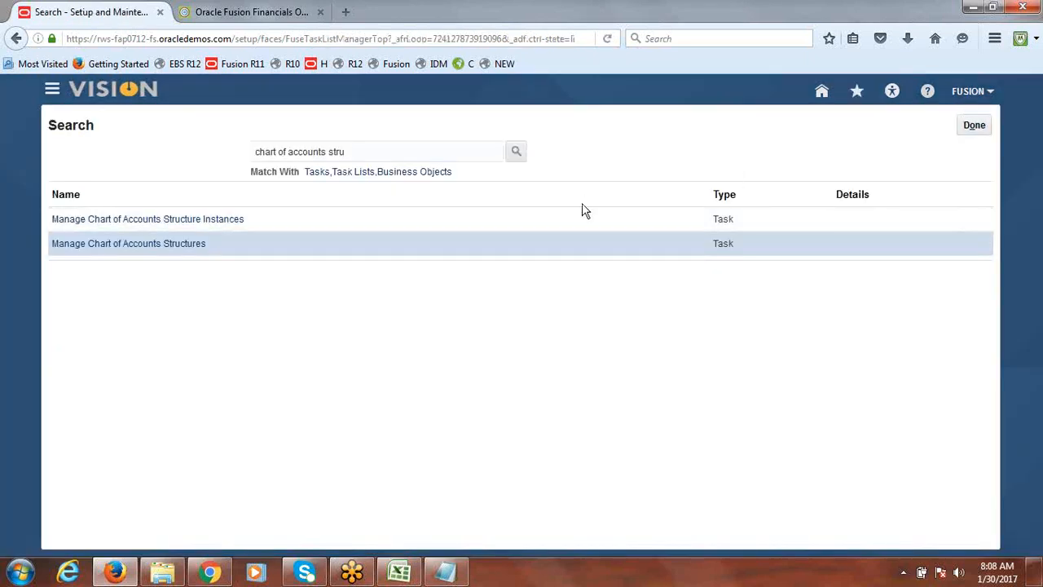
Open Manage Chart of Accounts Structures and search for key flexfield name Acc
click(183, 250)
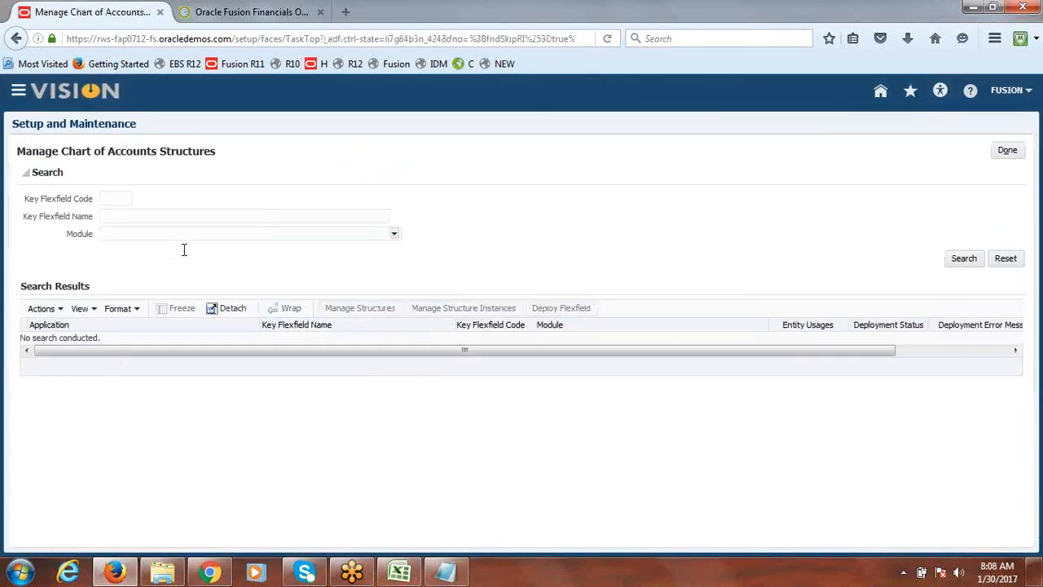
click(239, 216)
text(acc)
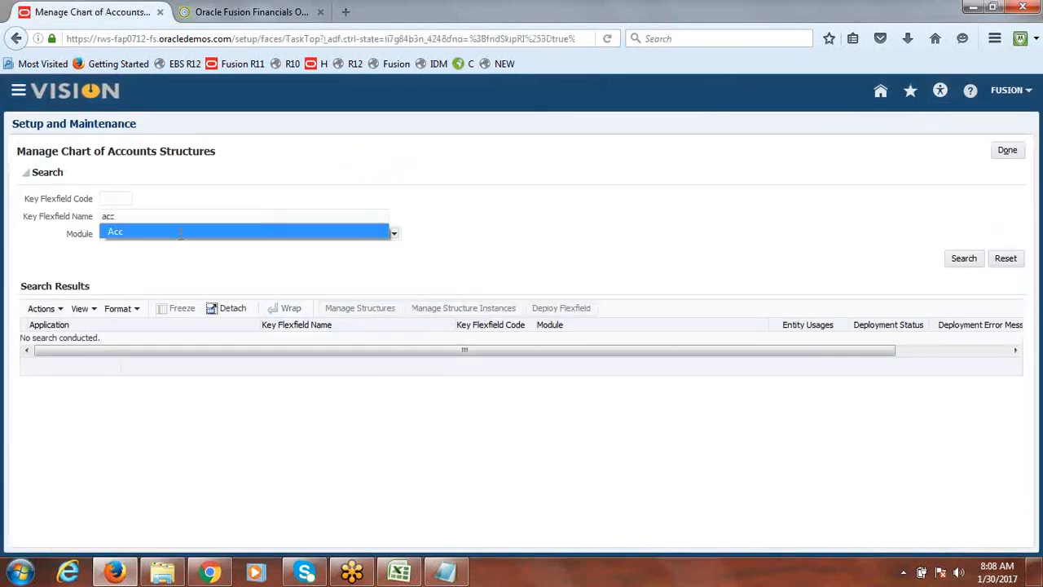
click(242, 231)
click(963, 258)
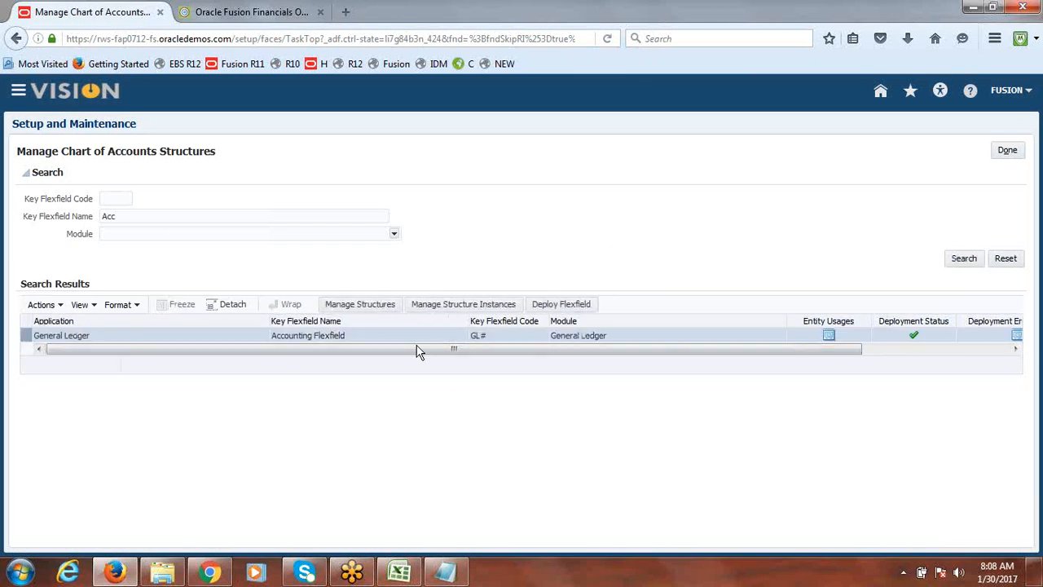
Deploy the Accounting Flexfield, acknowledge the confirmation and leave the task
click(580, 304)
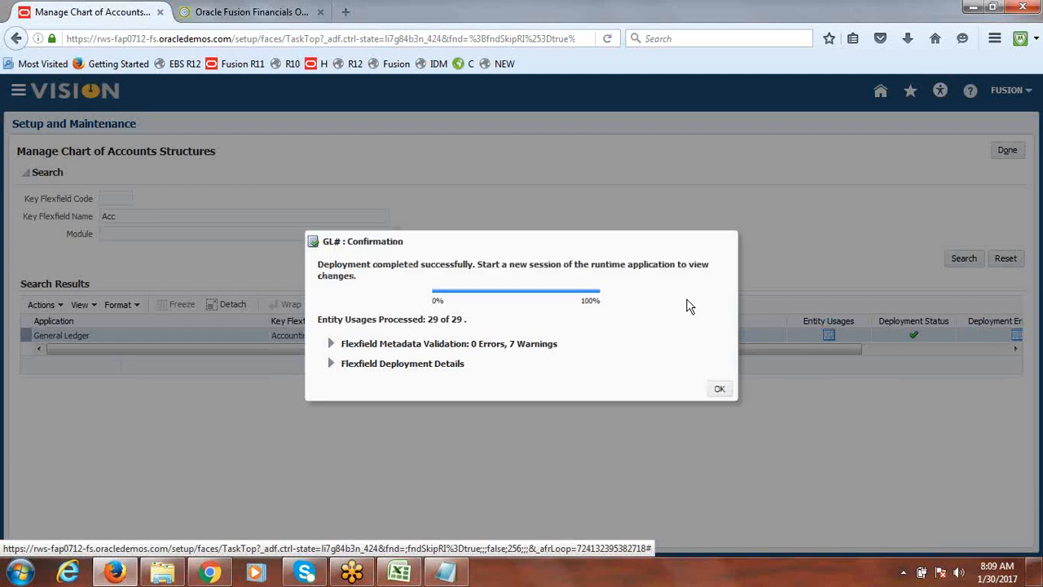
click(717, 390)
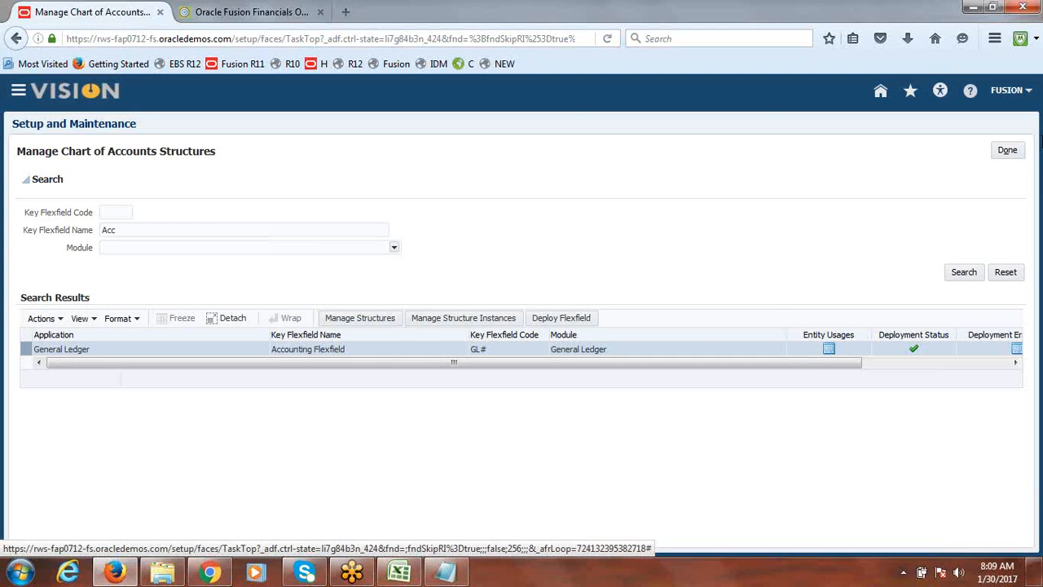
click(1004, 151)
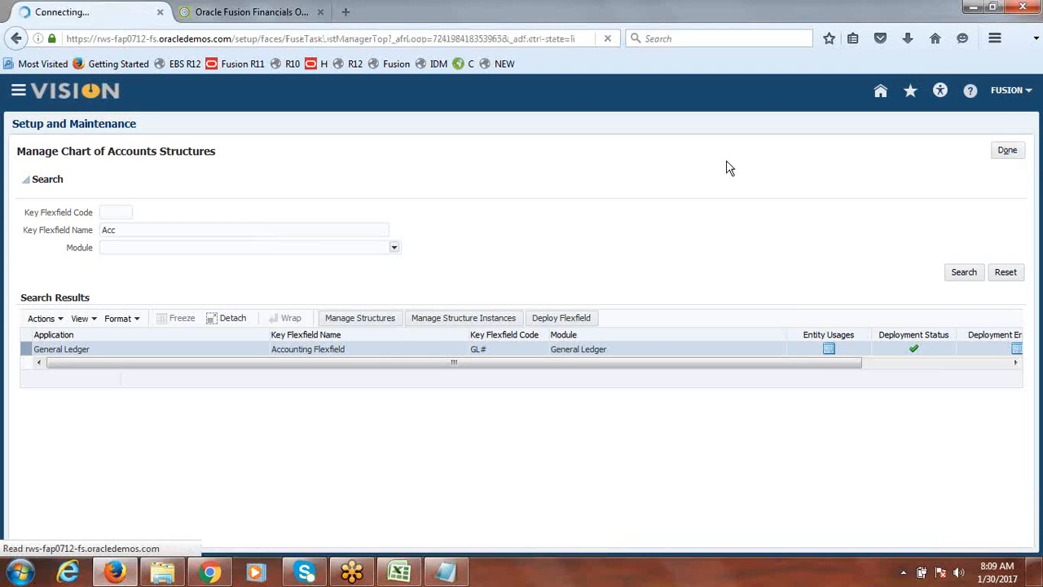
click(986, 125)
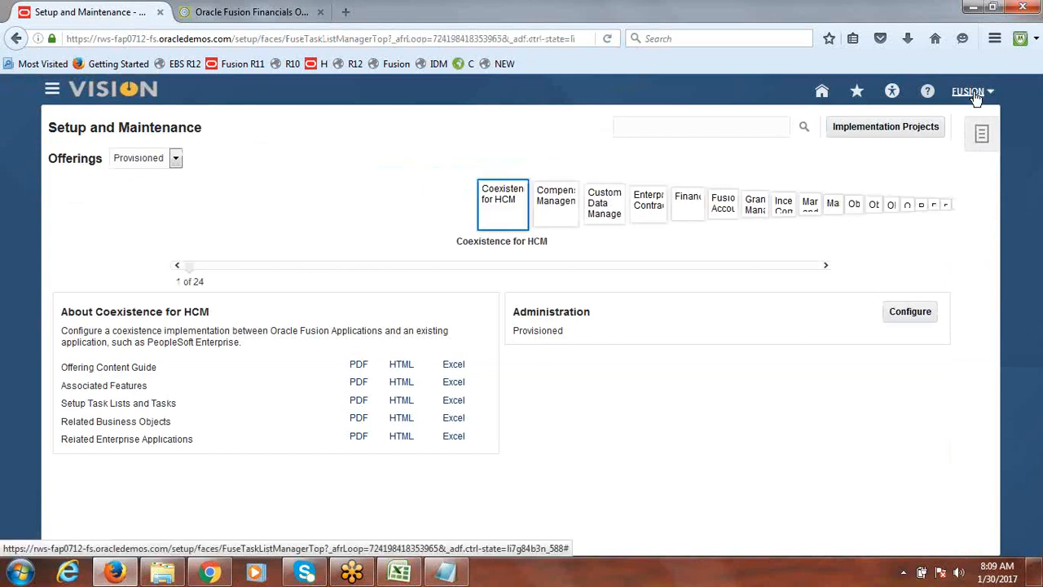
Sign out and sign in again as fusionsr with the account password
click(976, 95)
click(969, 117)
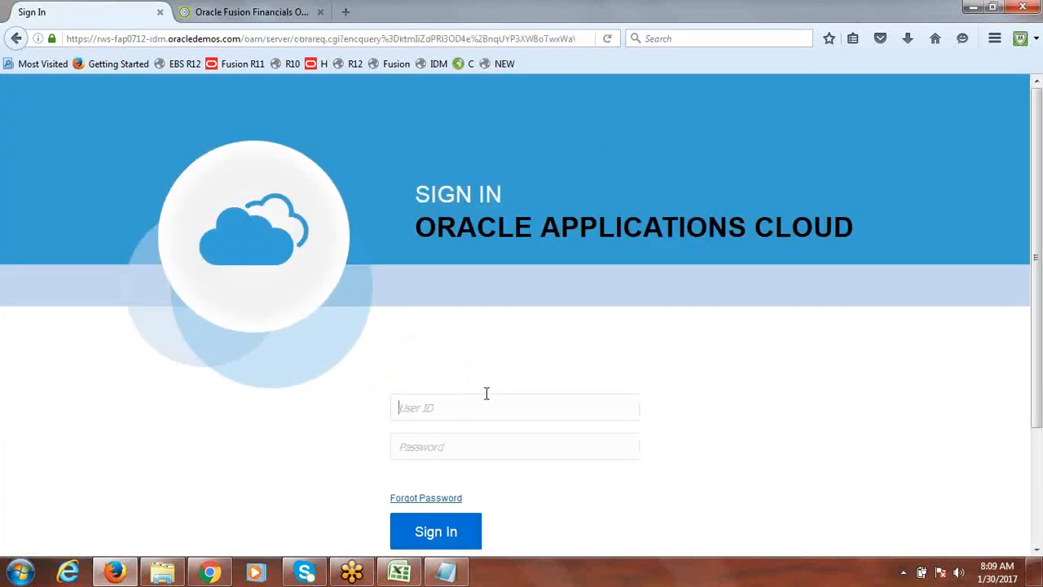
text(fusionsr)
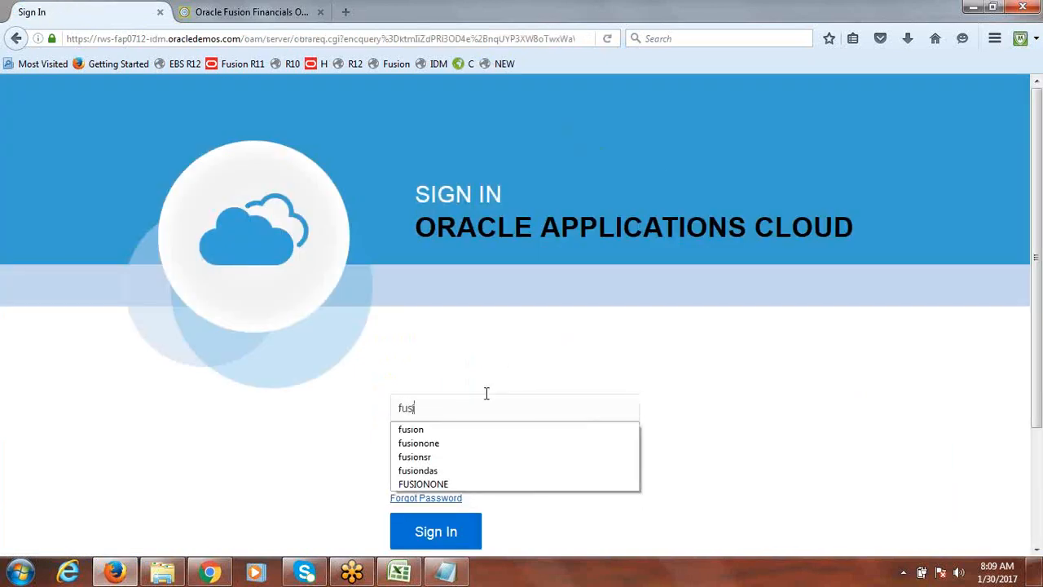
key(Tab)
text(•)
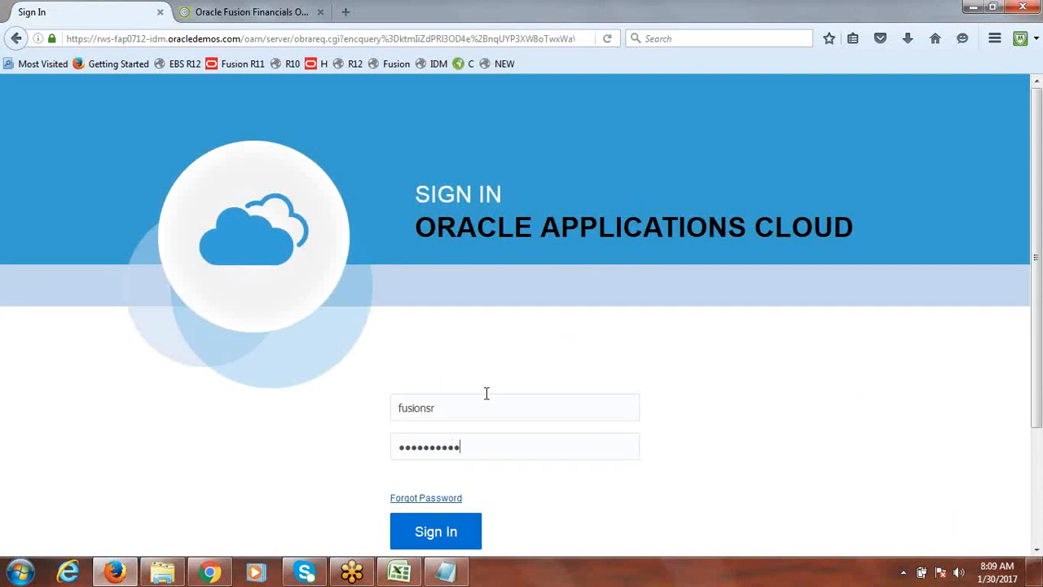
key(Return)
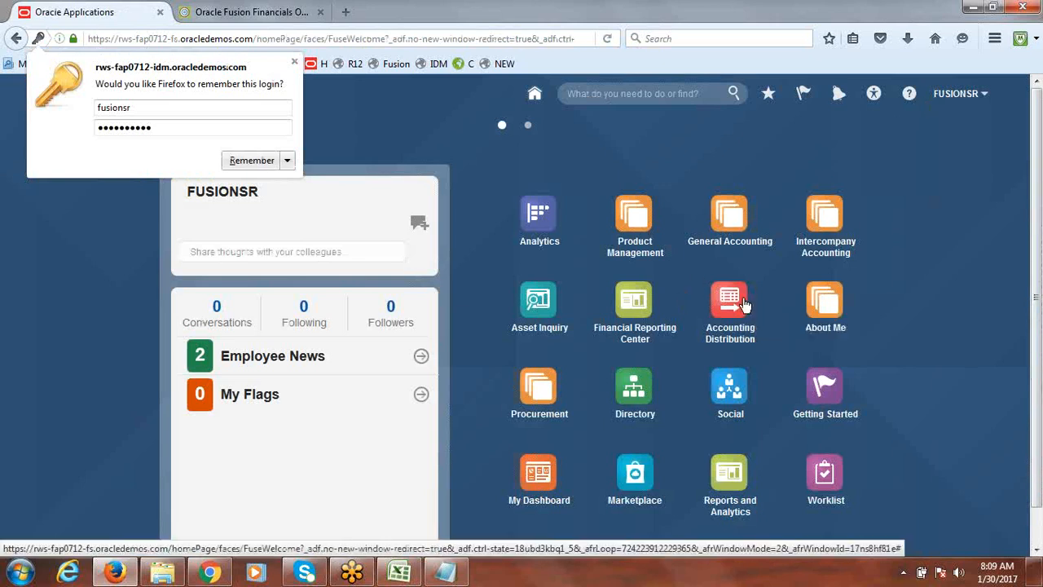
Open General Accounting journals and start creating a journal
click(729, 232)
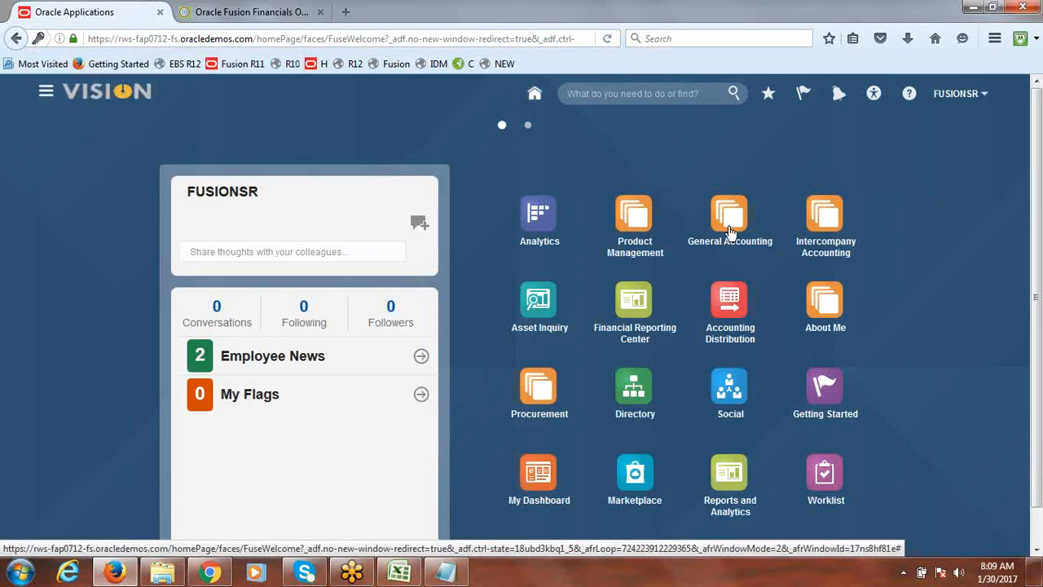
click(659, 297)
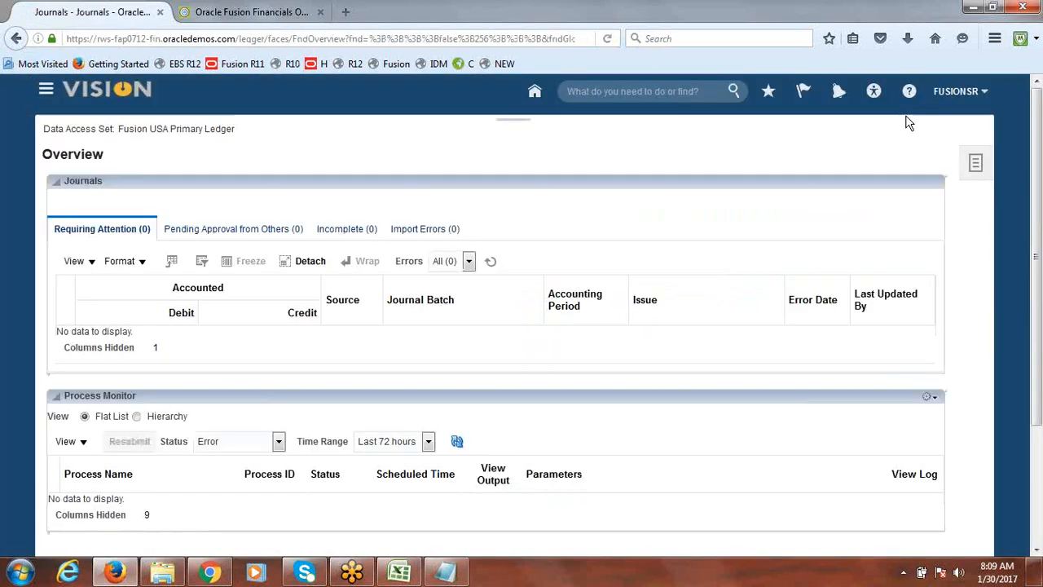
click(980, 145)
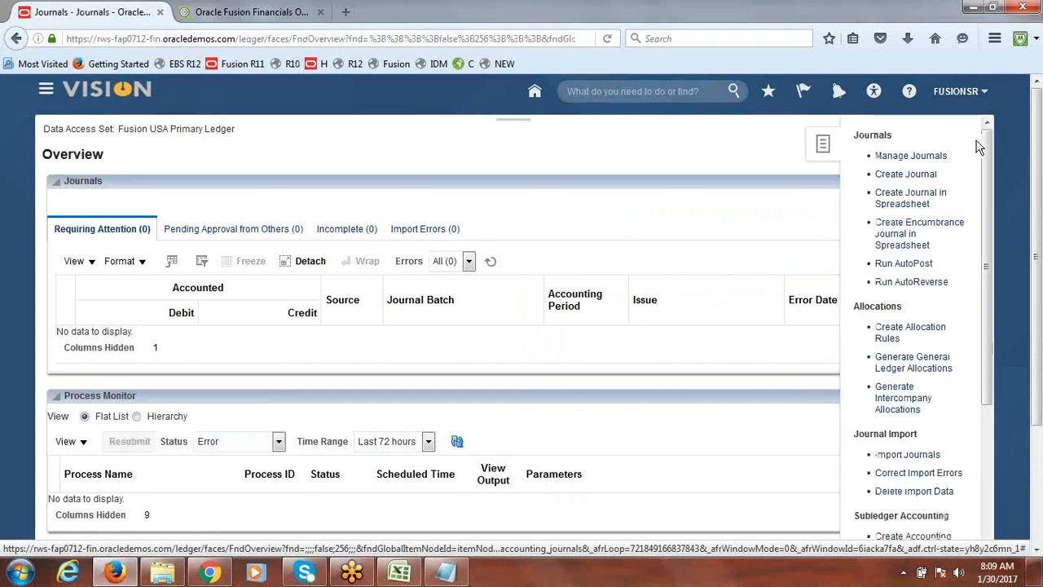
click(906, 175)
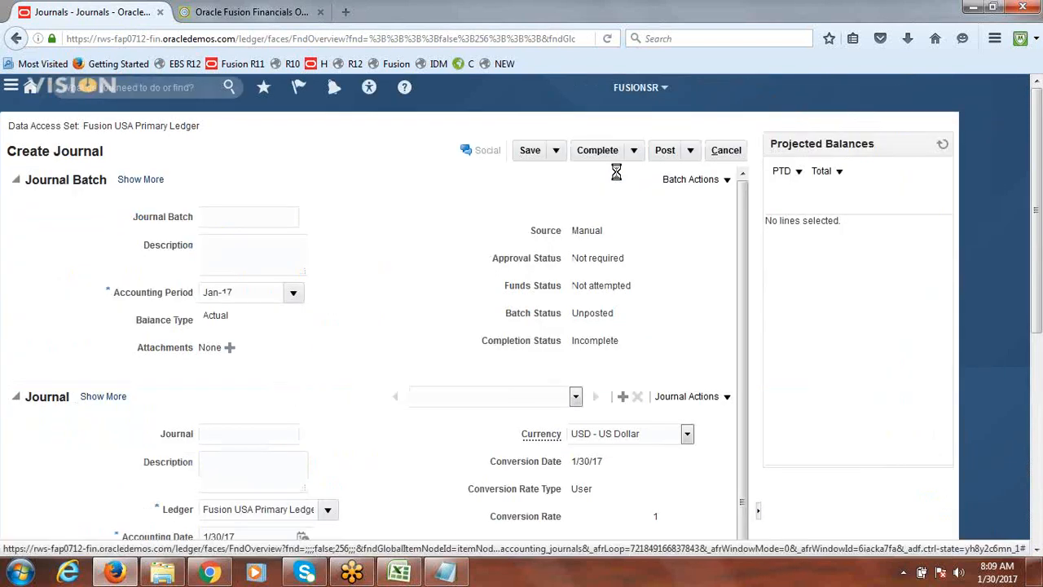
Enter sdf in the first journal line's account, check the available Company values, and close the Account dialog
drag(1037, 170, 1038, 302)
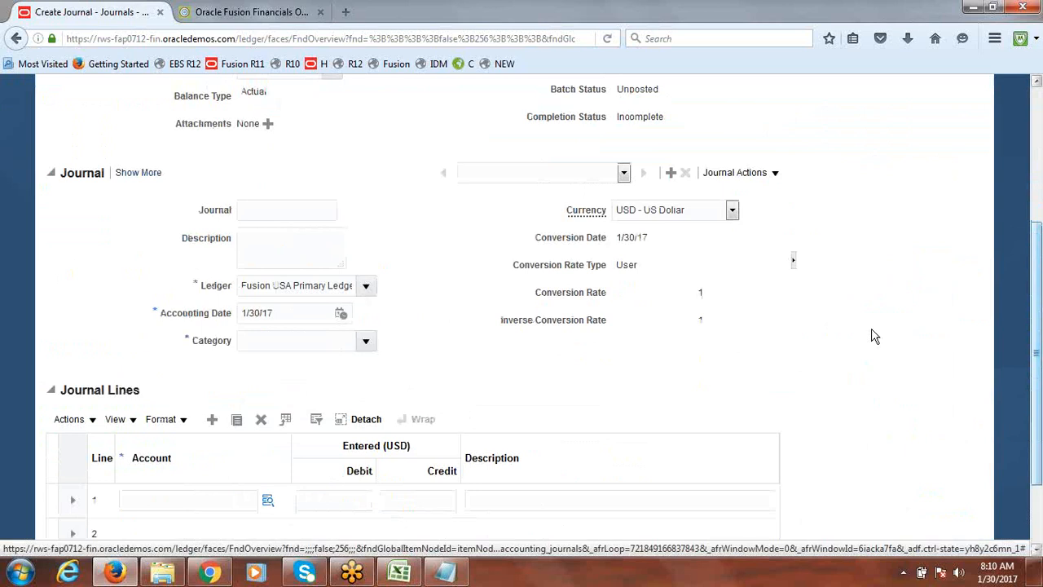
click(211, 499)
text(sdf)
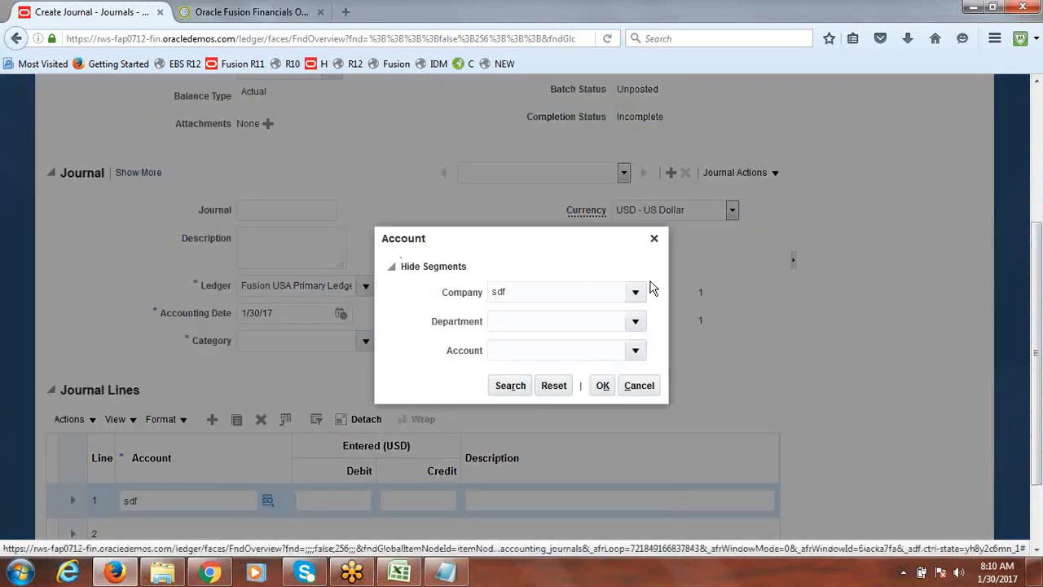
click(636, 294)
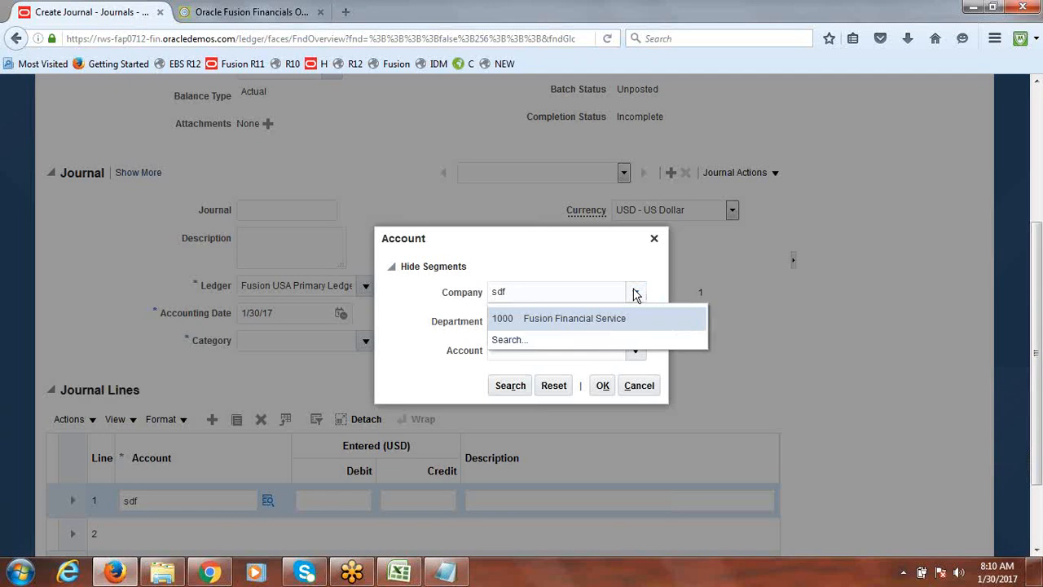
click(654, 240)
Sign out of the FUSIONSR session, leaving the unsaved journal
drag(1040, 326, 1040, 161)
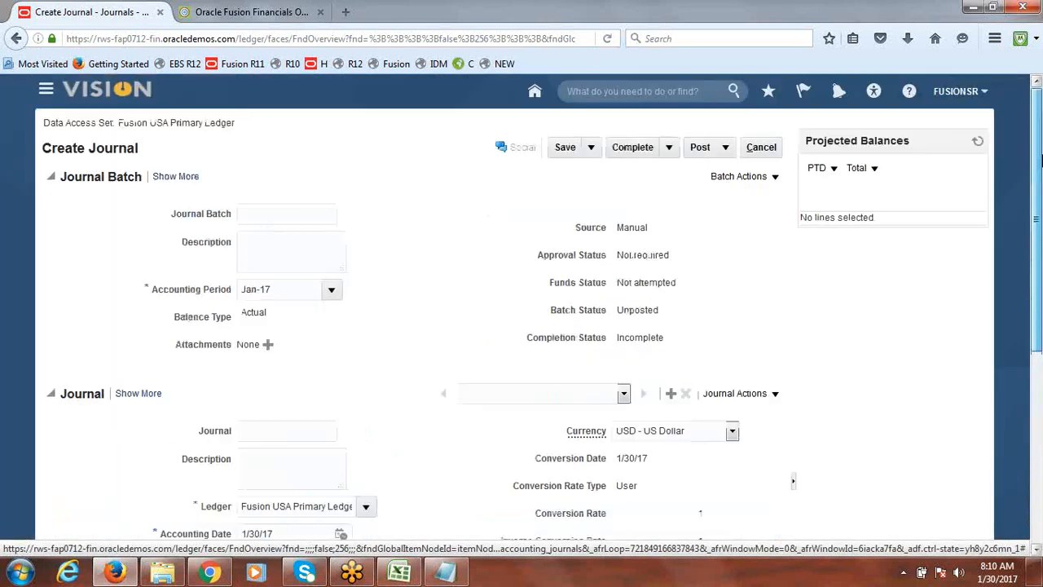
click(972, 95)
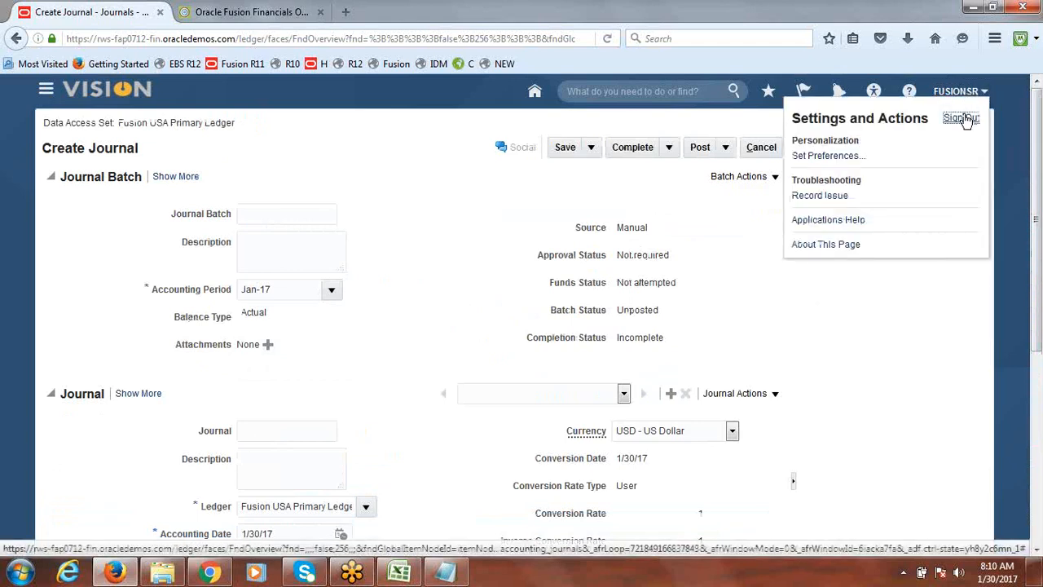
click(962, 118)
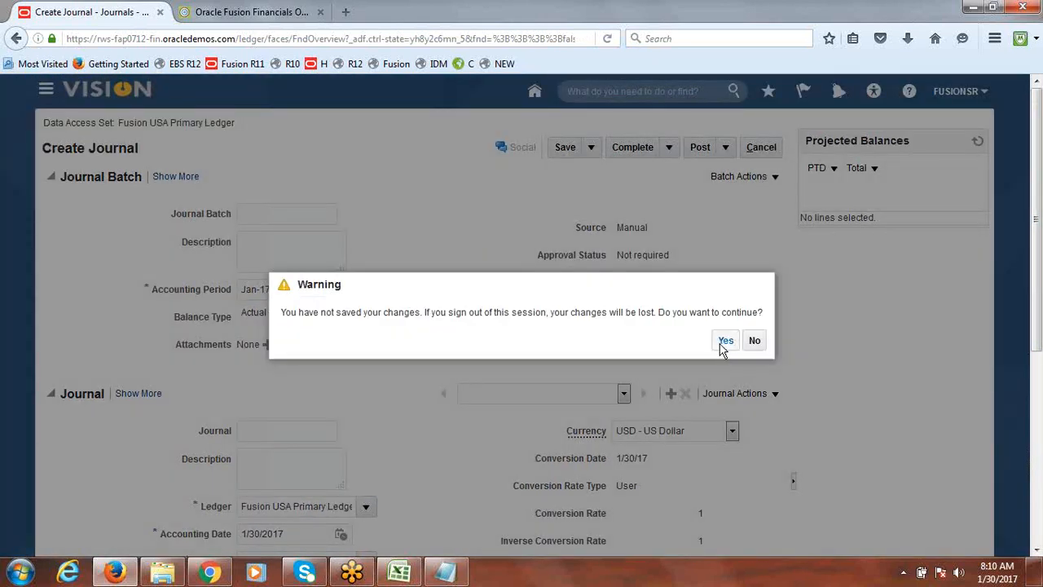
click(723, 343)
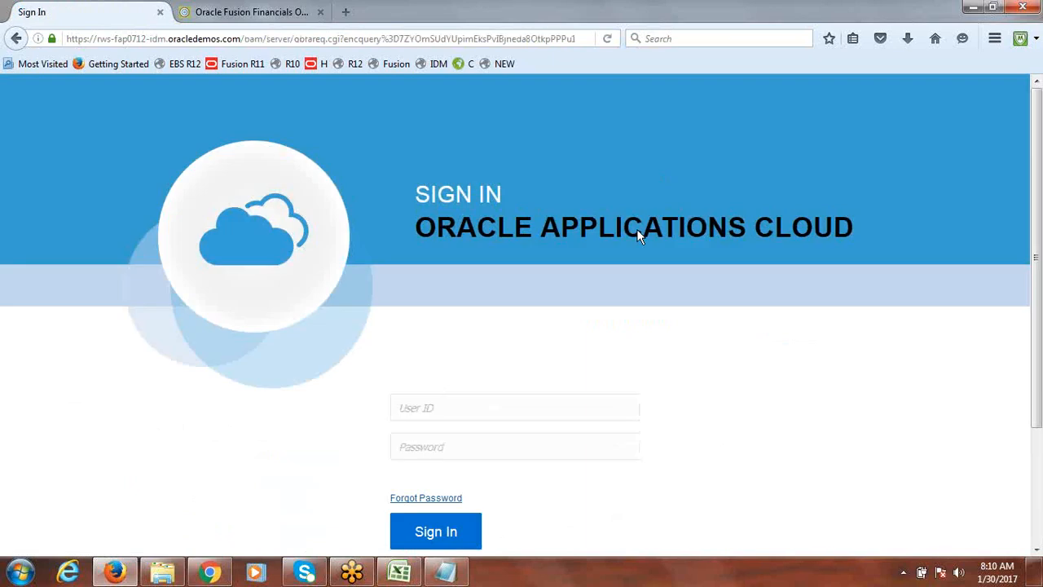
Try to sign in as fusion with the account password
click(492, 401)
text(f)
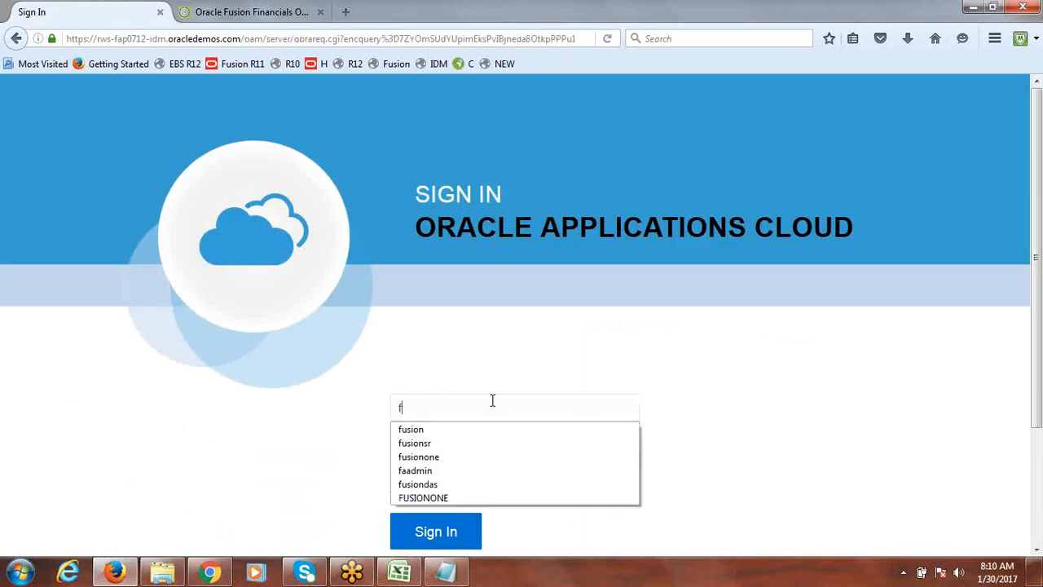
text(usion)
key(Tab)
text(W)
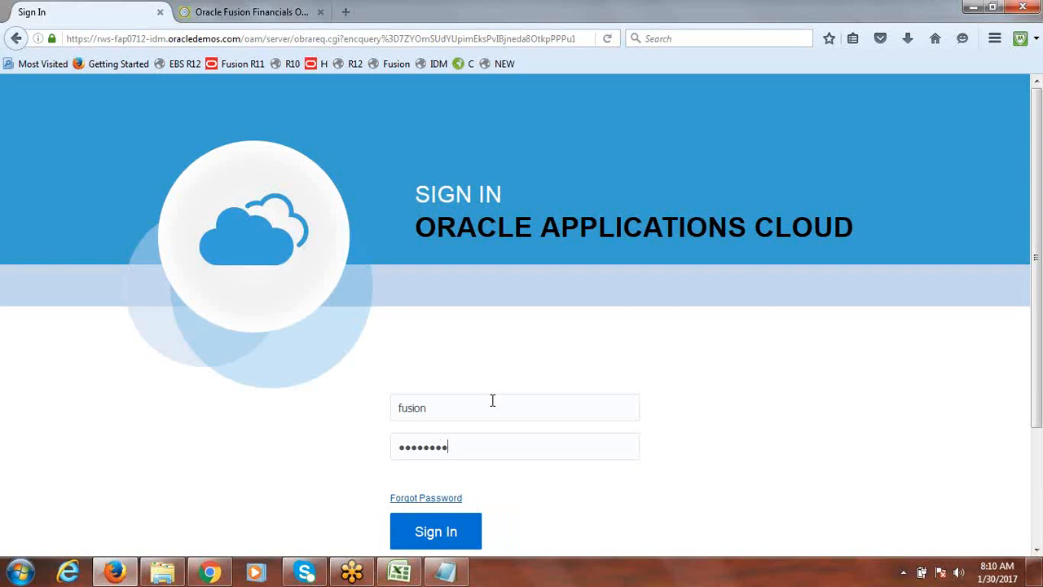
click(443, 539)
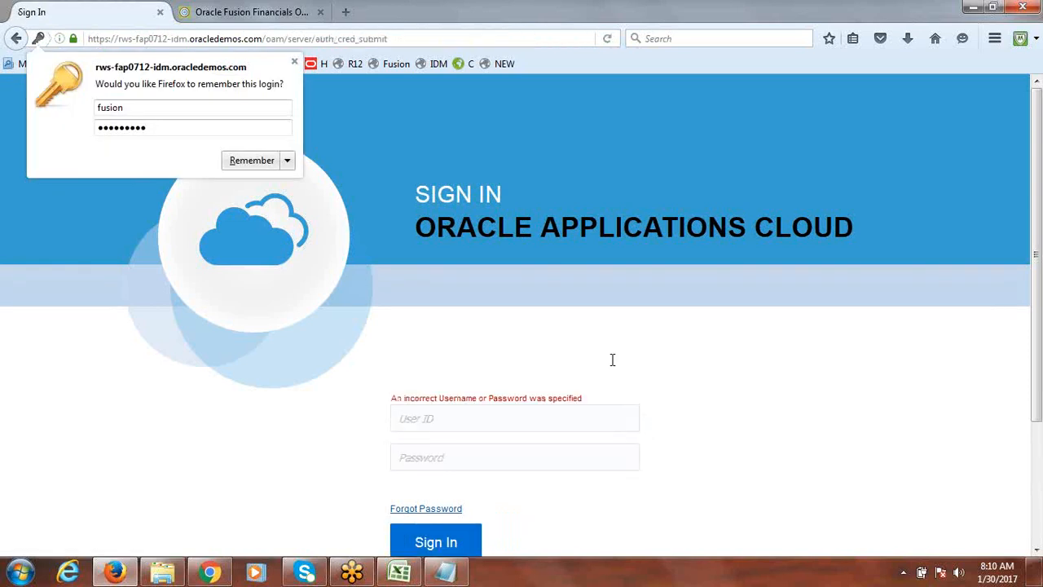
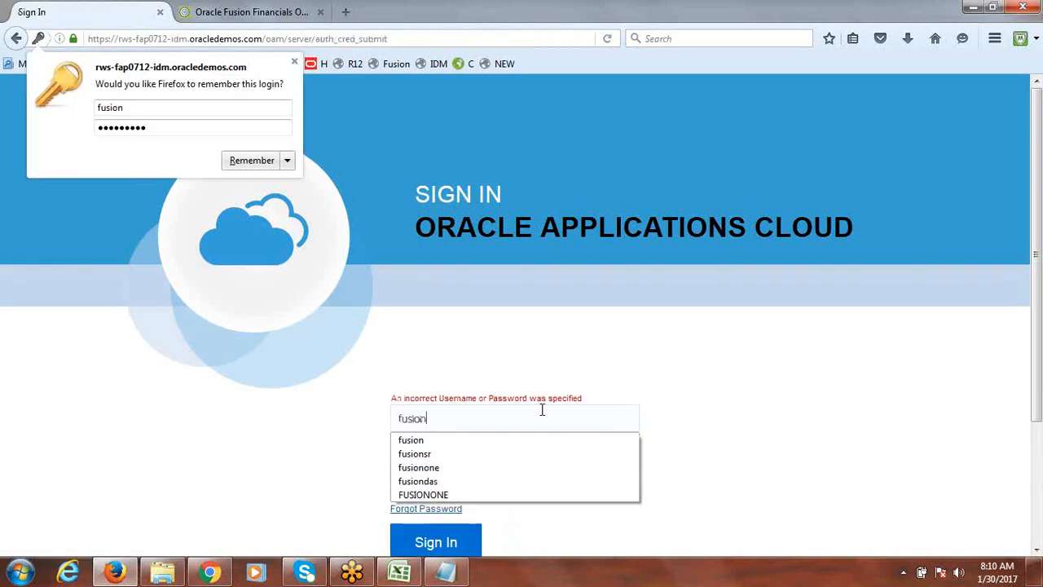
Sign in as fusion with the account password
key(Tab)
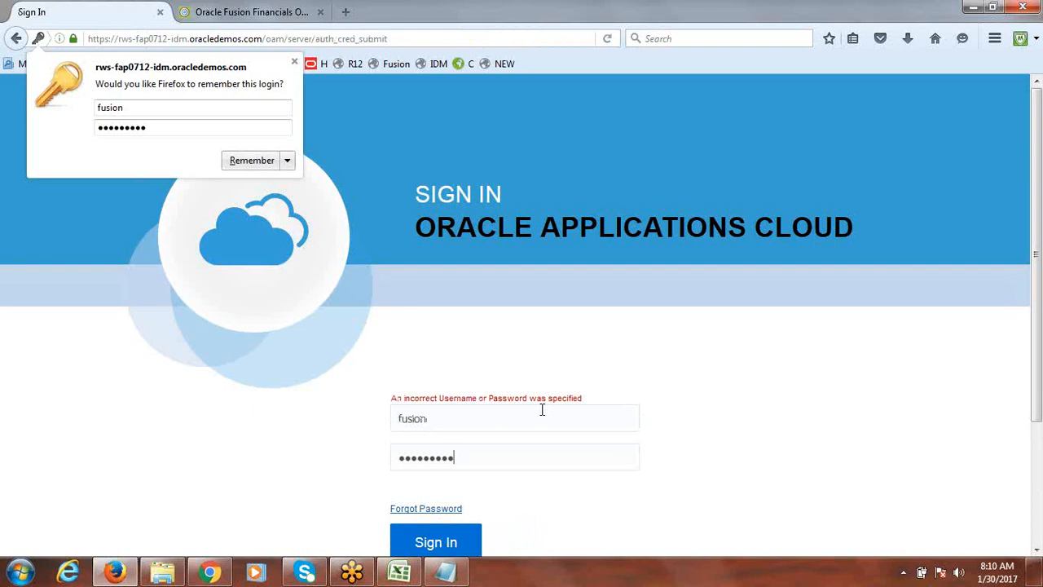
key(Return)
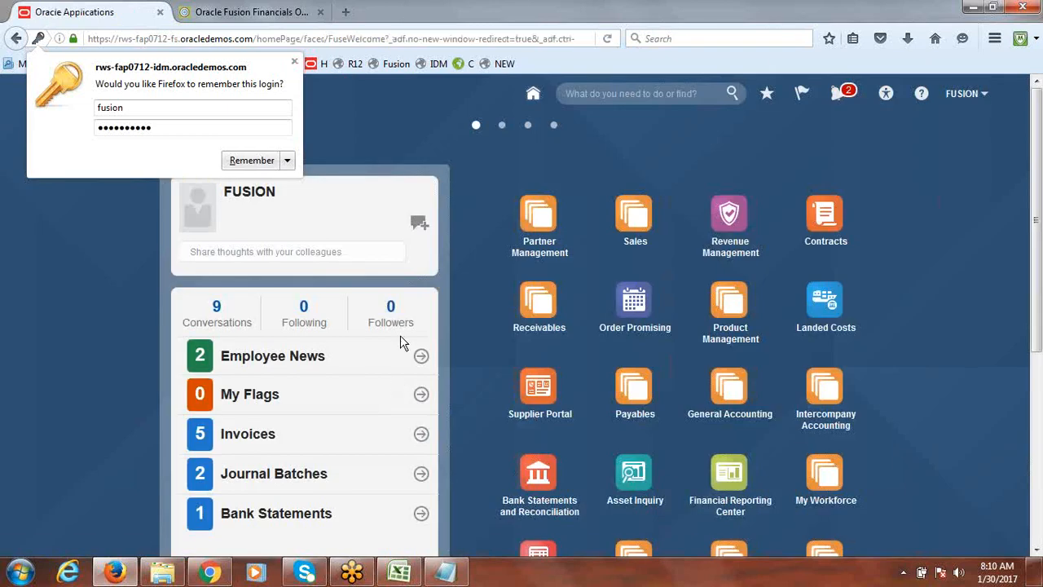
Dismiss the browser's save-login prompt and open Setup and Maintenance
click(922, 145)
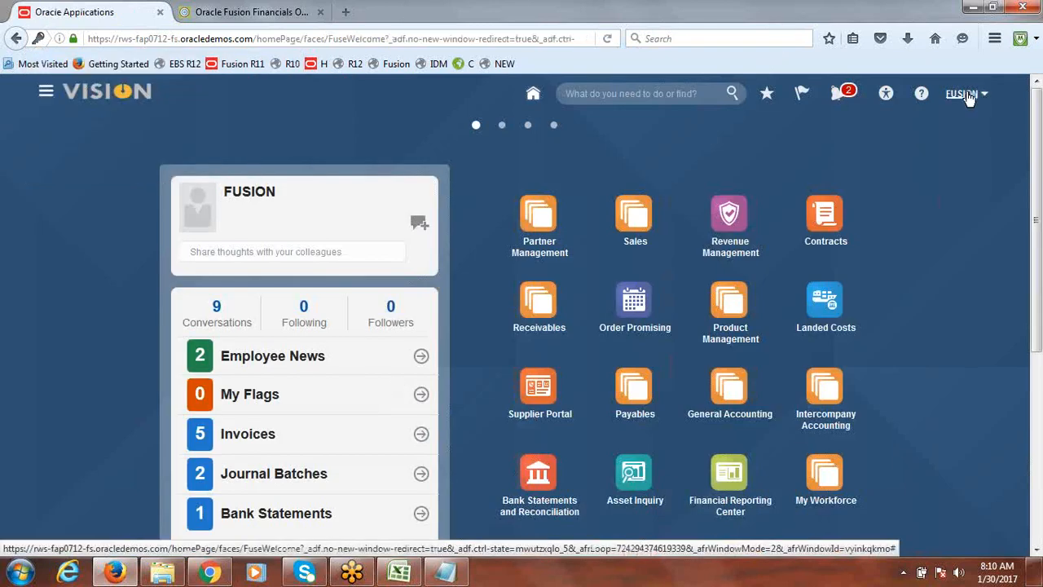
click(969, 96)
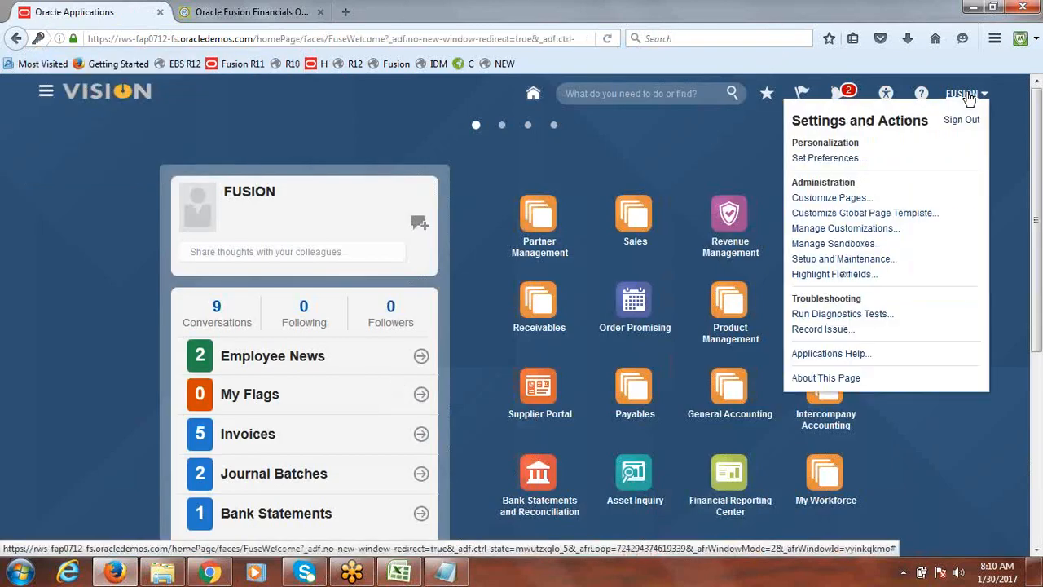
click(838, 261)
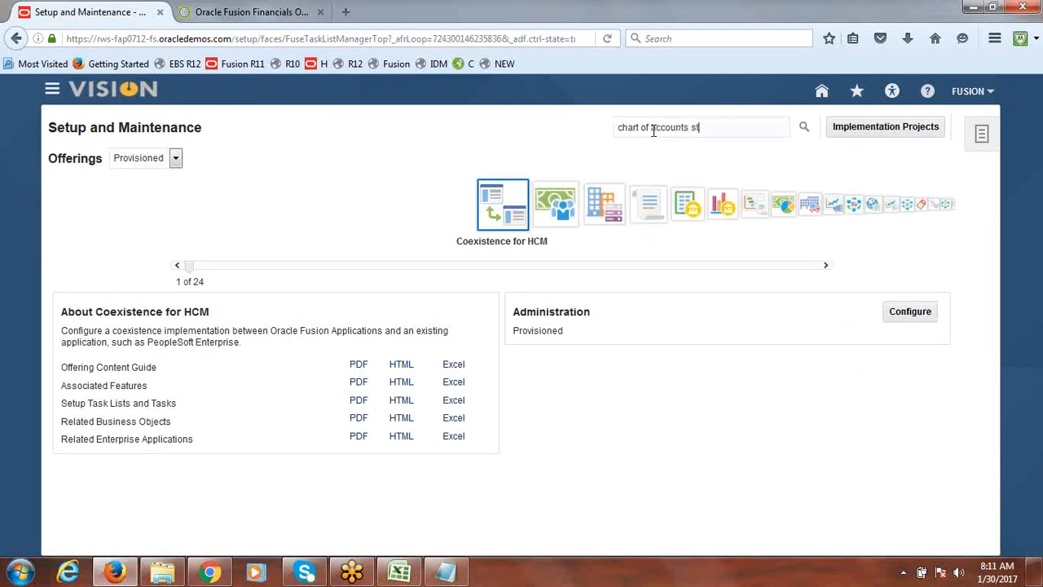
key(Return)
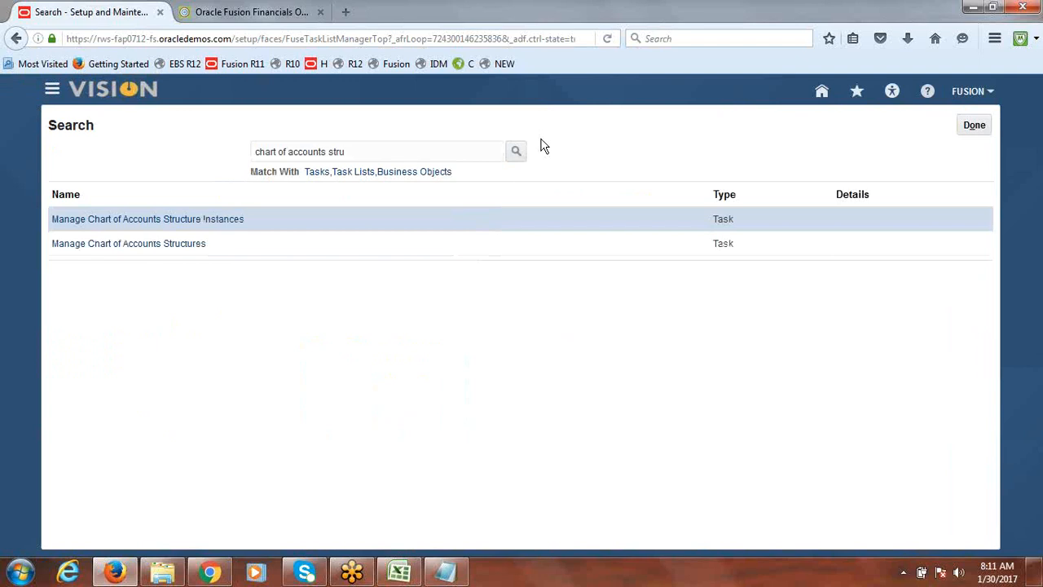
click(167, 244)
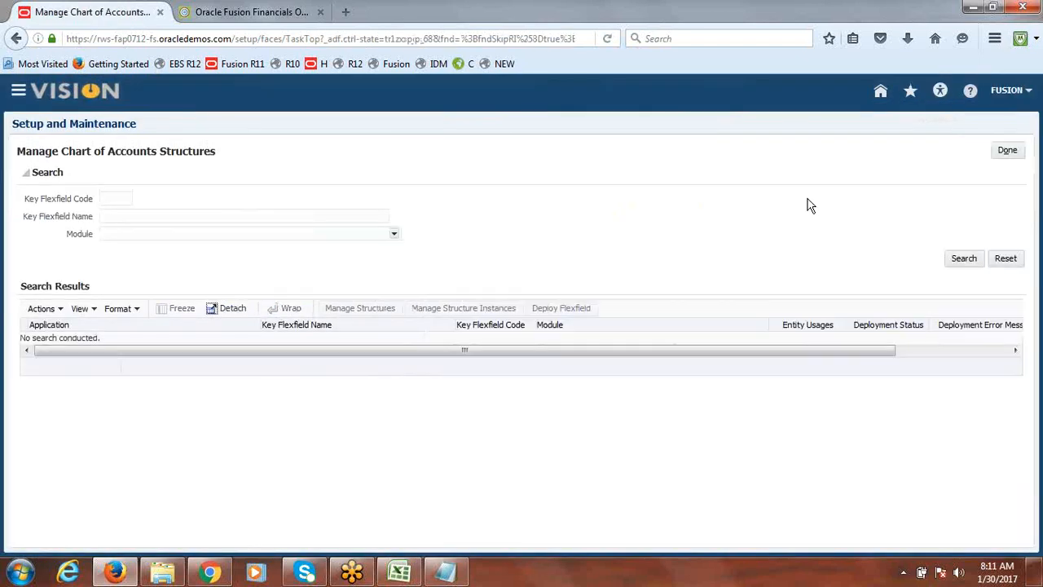
click(1015, 154)
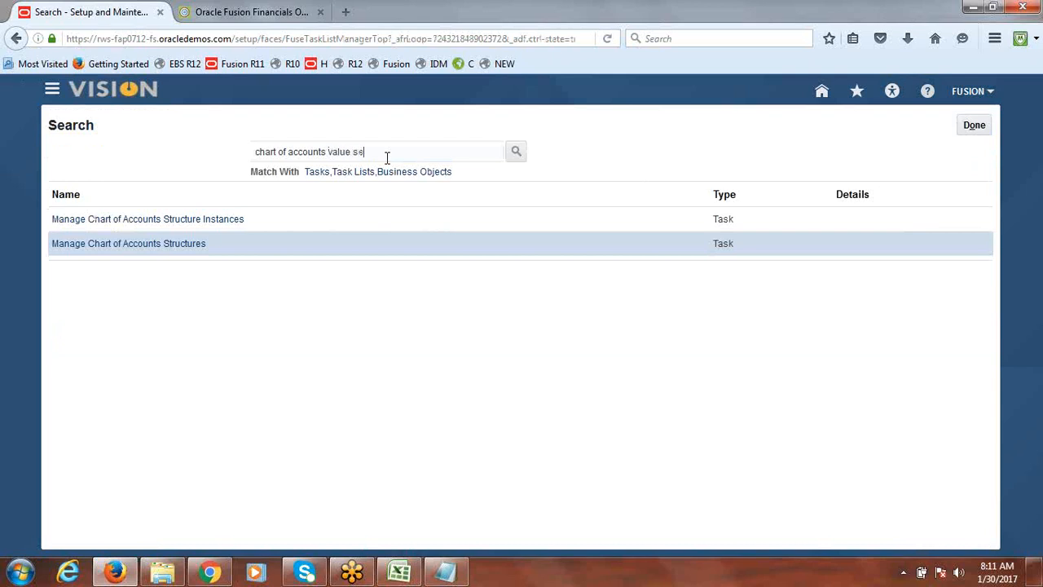
Open Manage Chart of Accounts Value Sets, search value set code Fusion, and edit the Fusion_Company value set
key(Return)
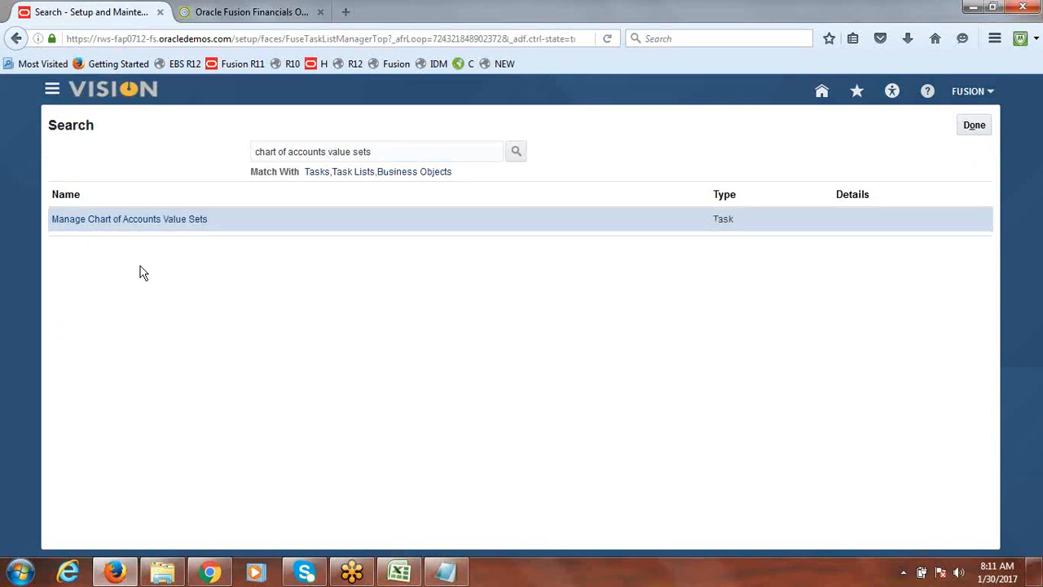
click(129, 226)
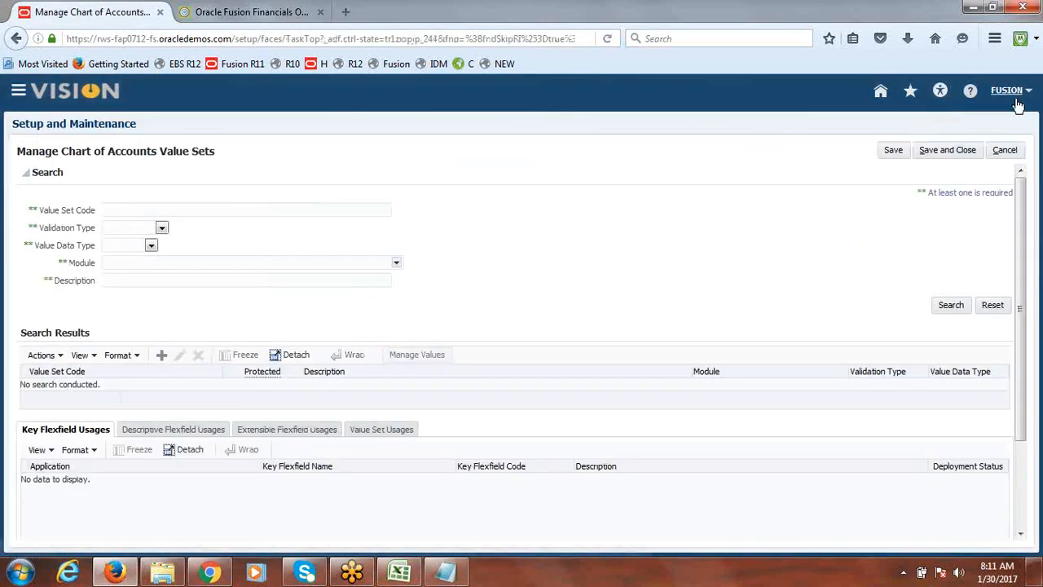
click(333, 210)
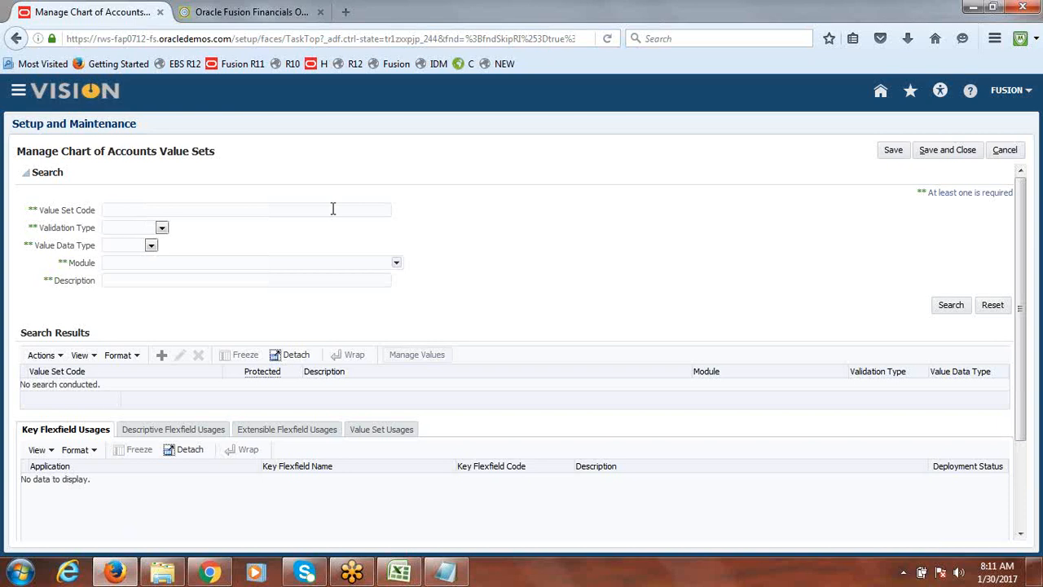
text(Fusion)
key(Return)
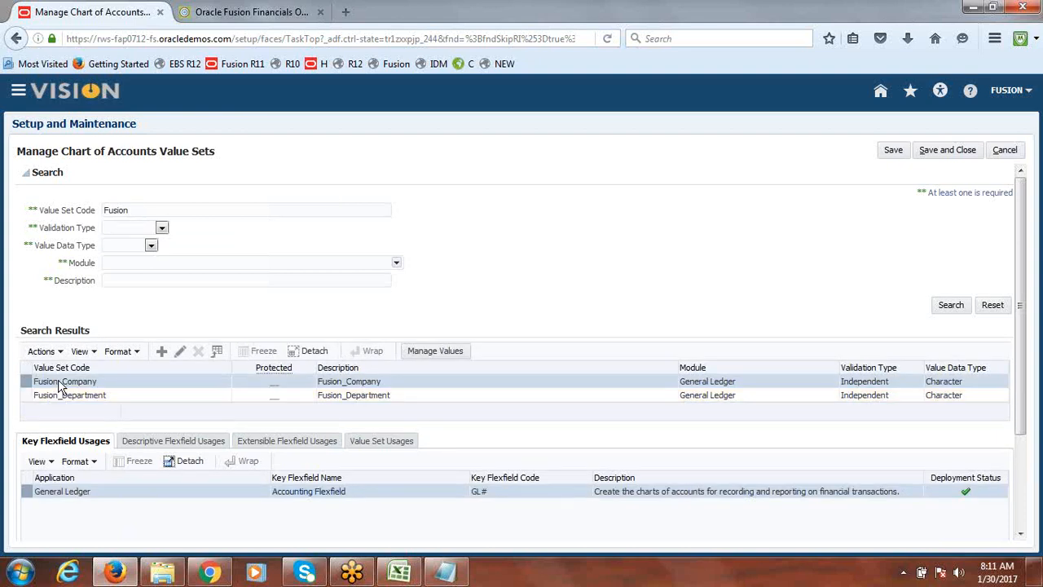
click(180, 351)
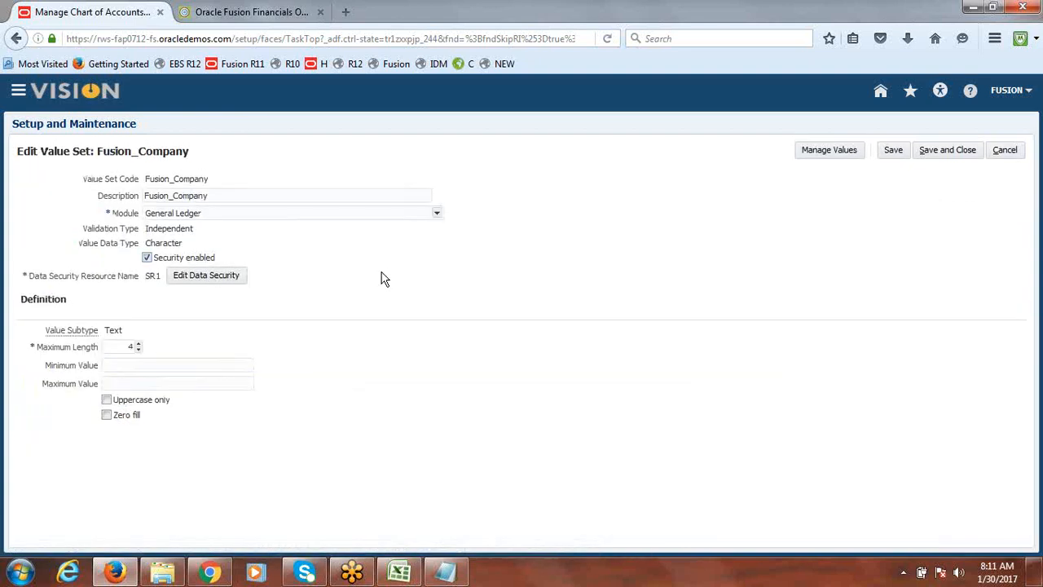
Open the SR1 data security, delete the BSV Rule policy, and save
click(203, 275)
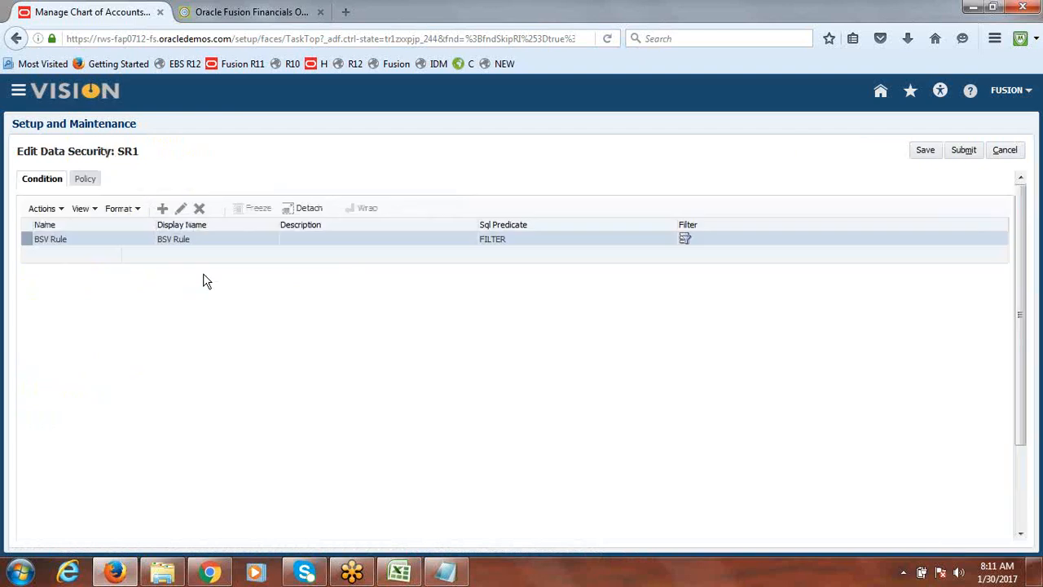
click(88, 180)
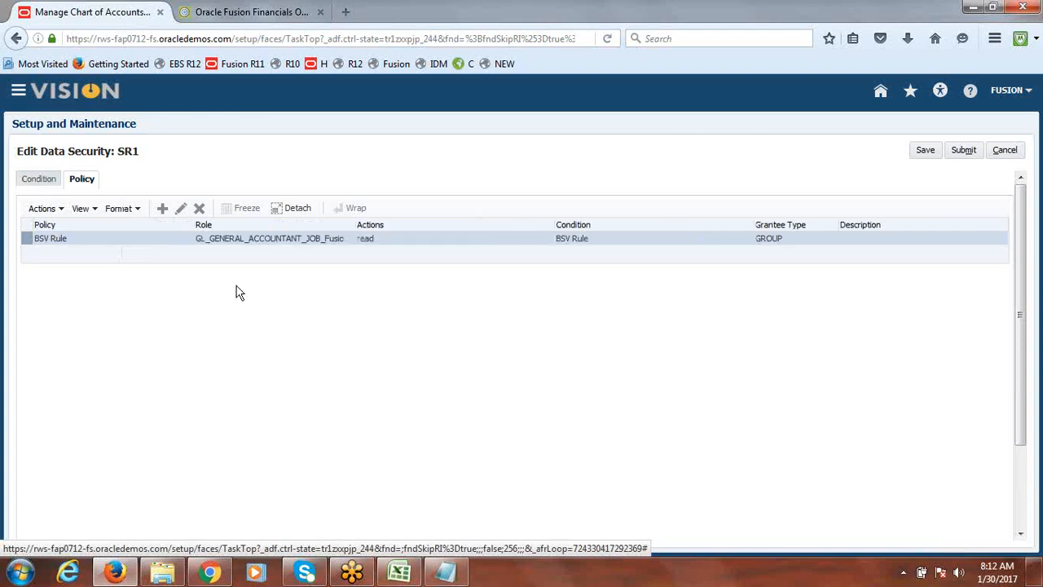
click(199, 207)
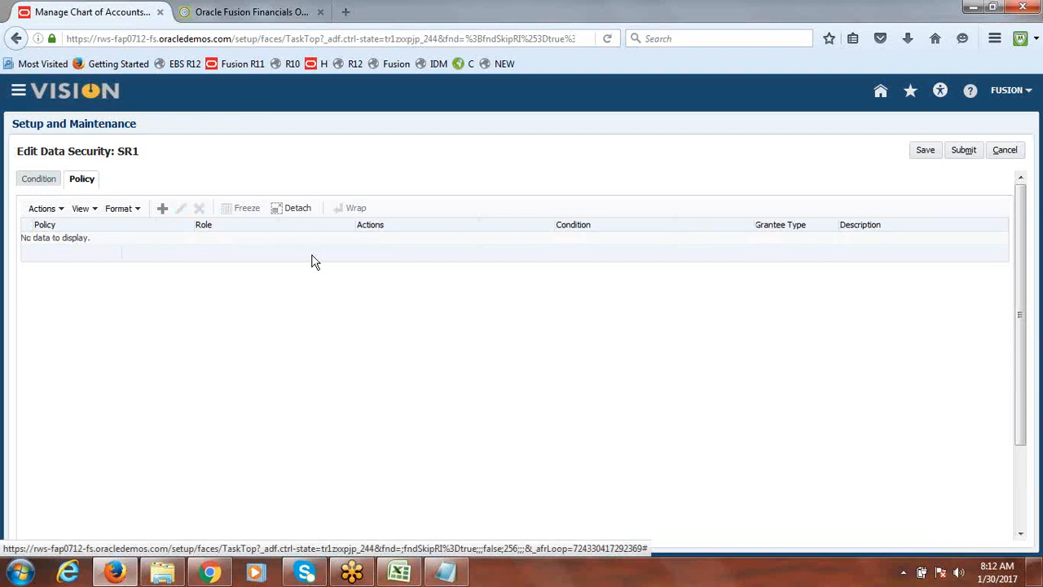
click(926, 155)
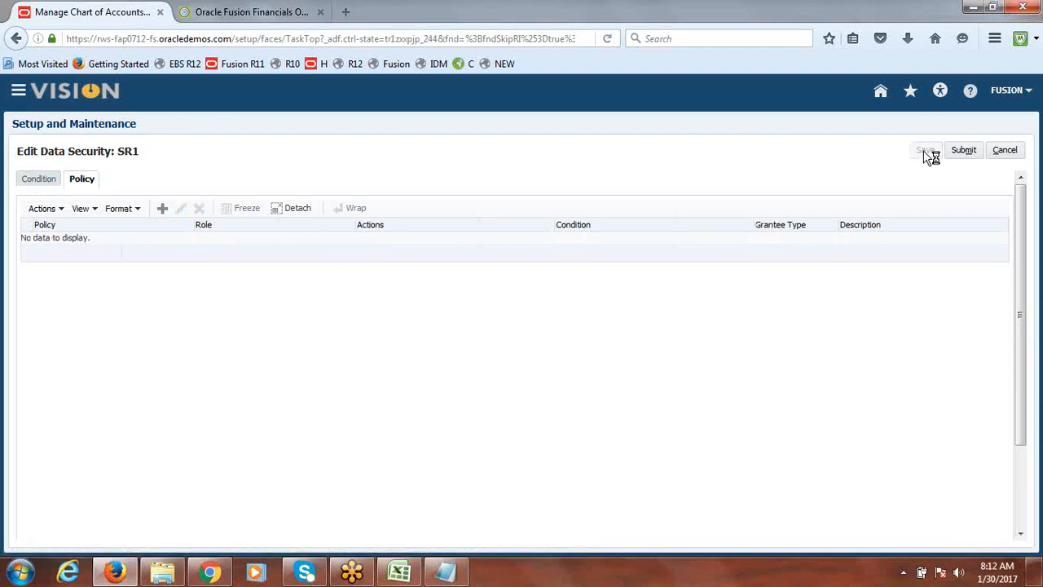
Delete the BSV Rule condition and submit the SR1 data security resource
click(42, 178)
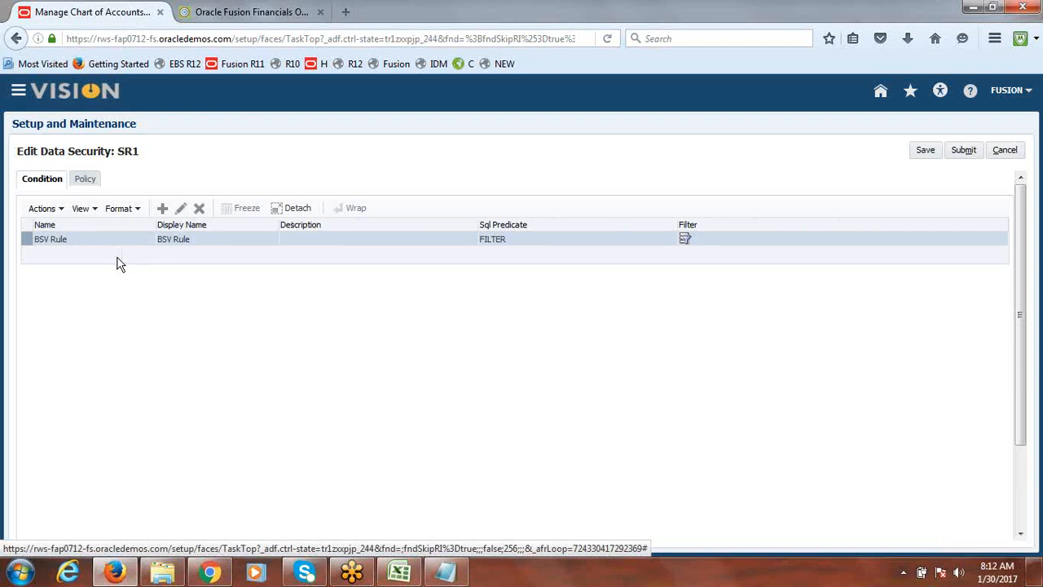
click(199, 208)
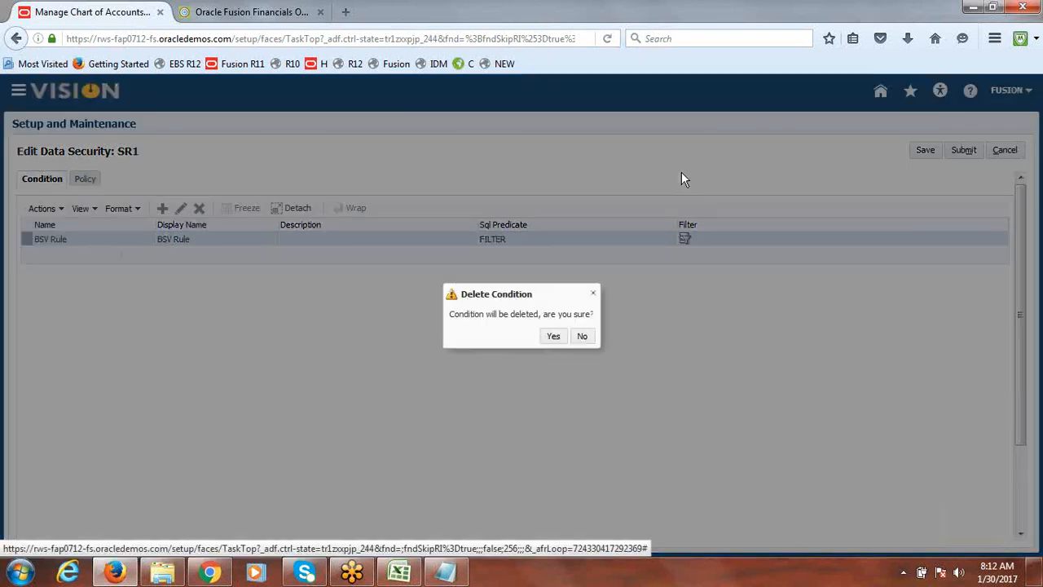
click(555, 337)
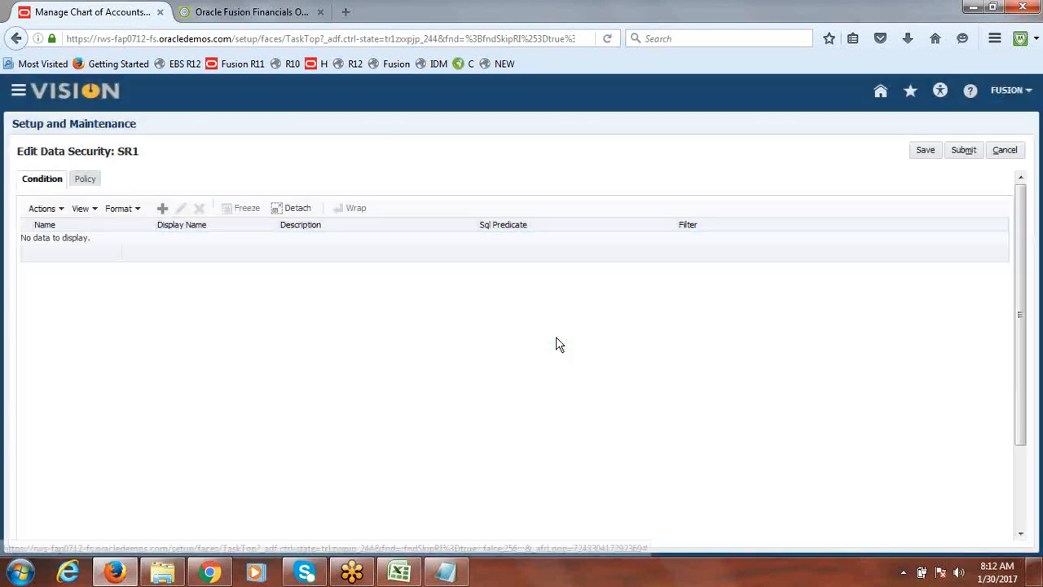
click(964, 154)
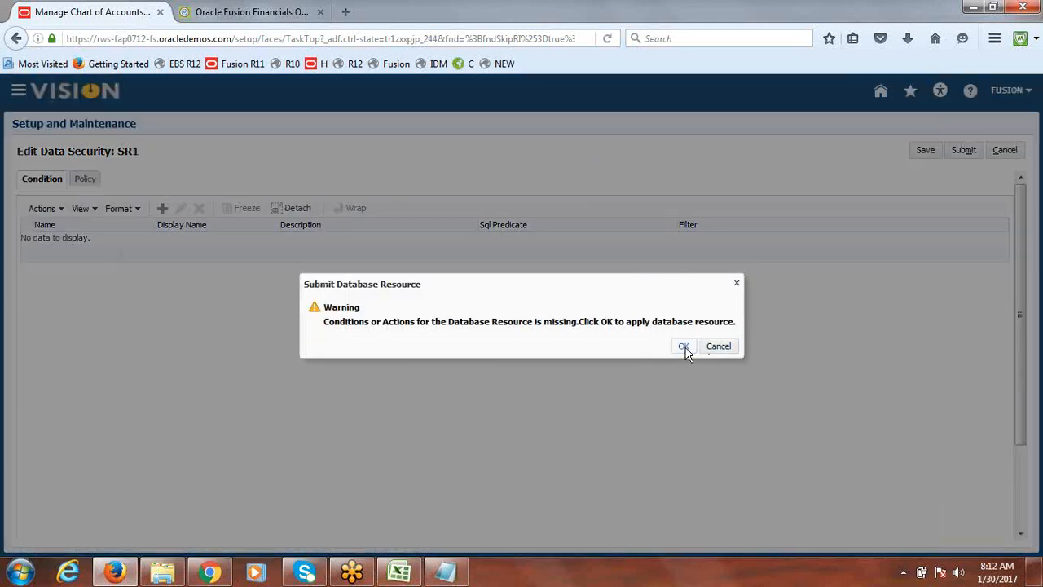
click(684, 346)
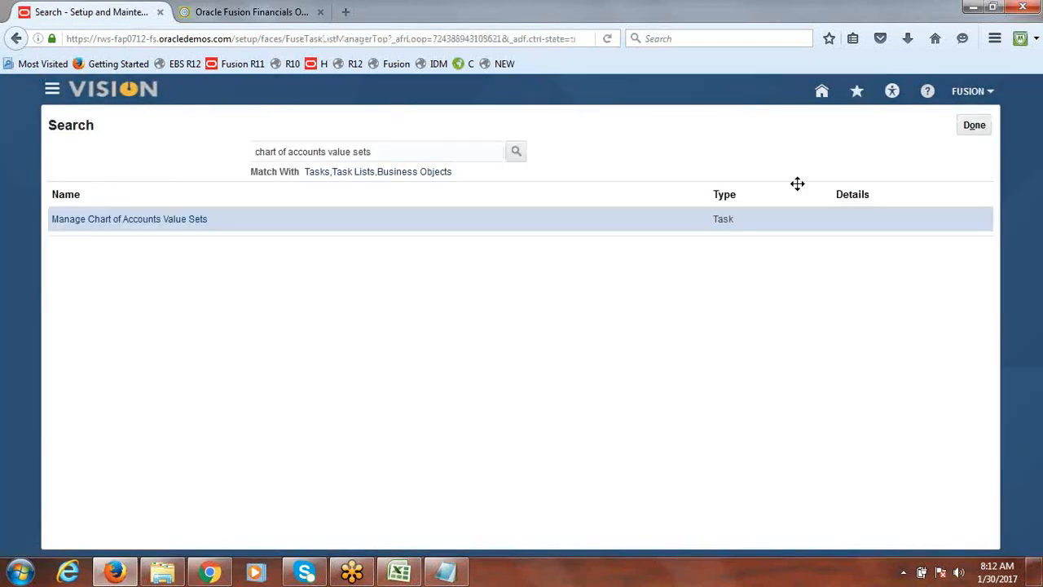
Reopen Manage Chart of Accounts Value Sets, search Fusion, and edit the Fusion_Company value set again
click(185, 220)
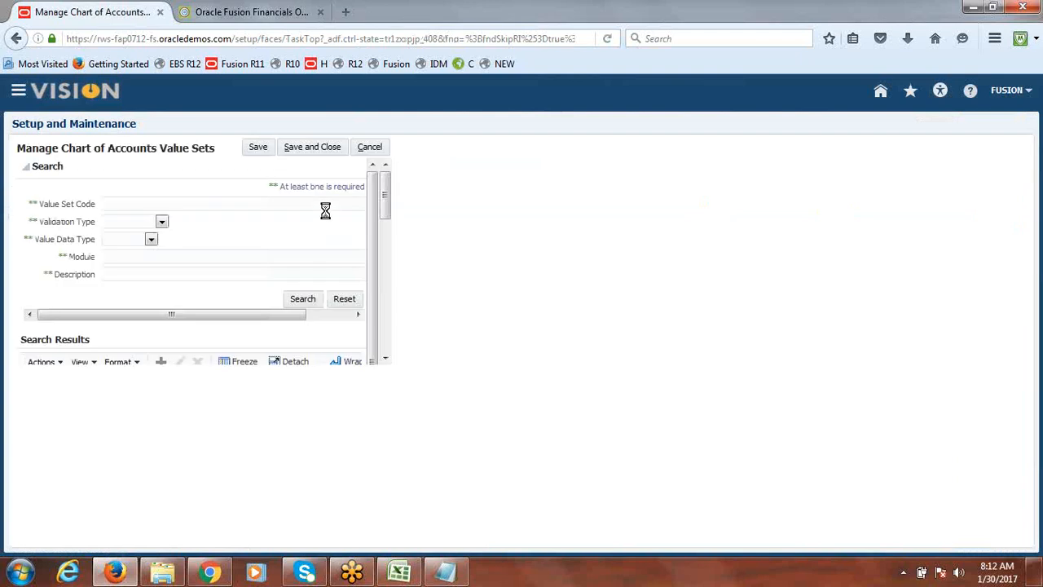
click(196, 209)
text(F)
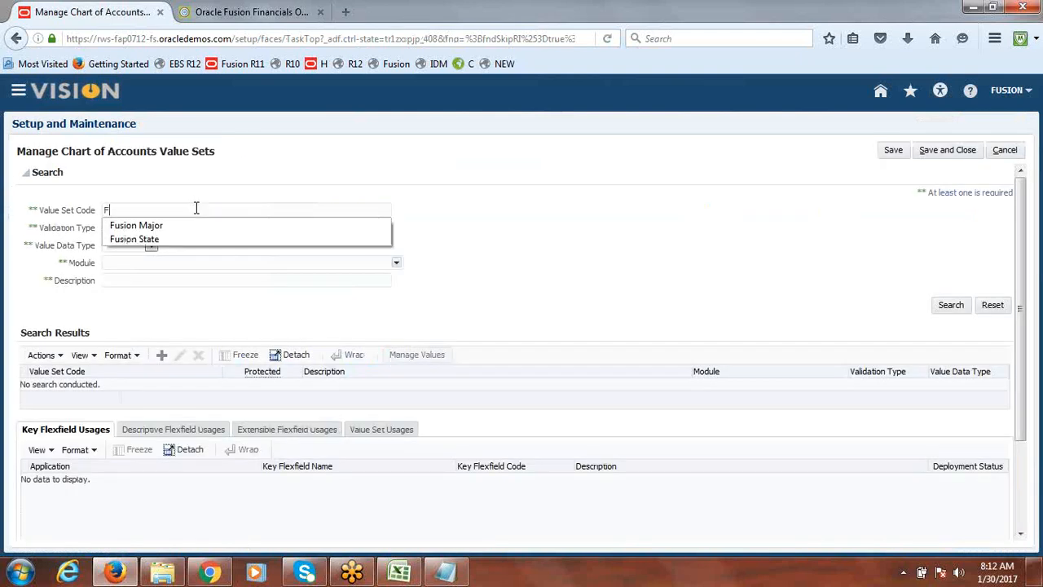
text(usion)
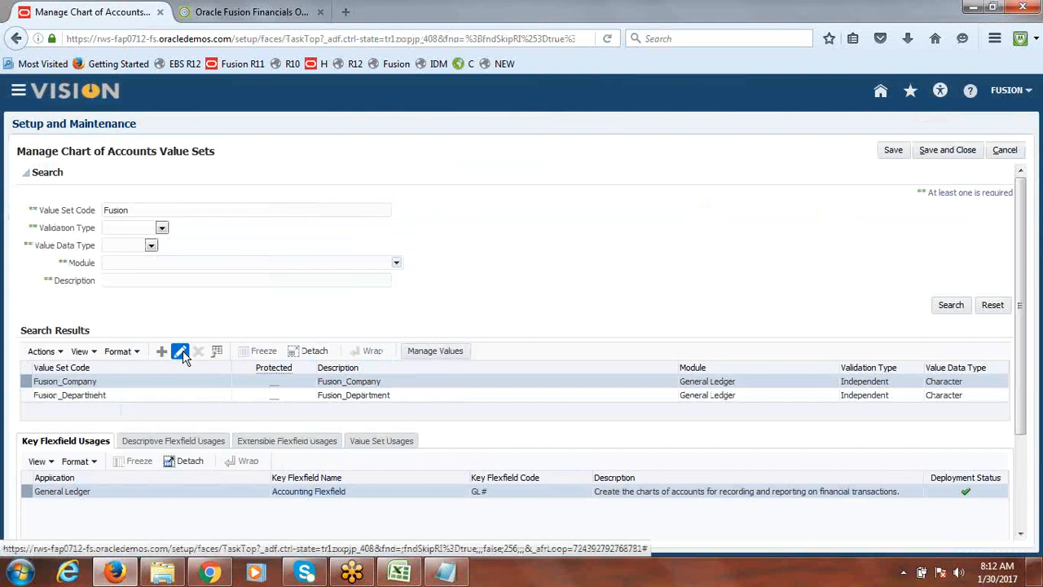
click(180, 352)
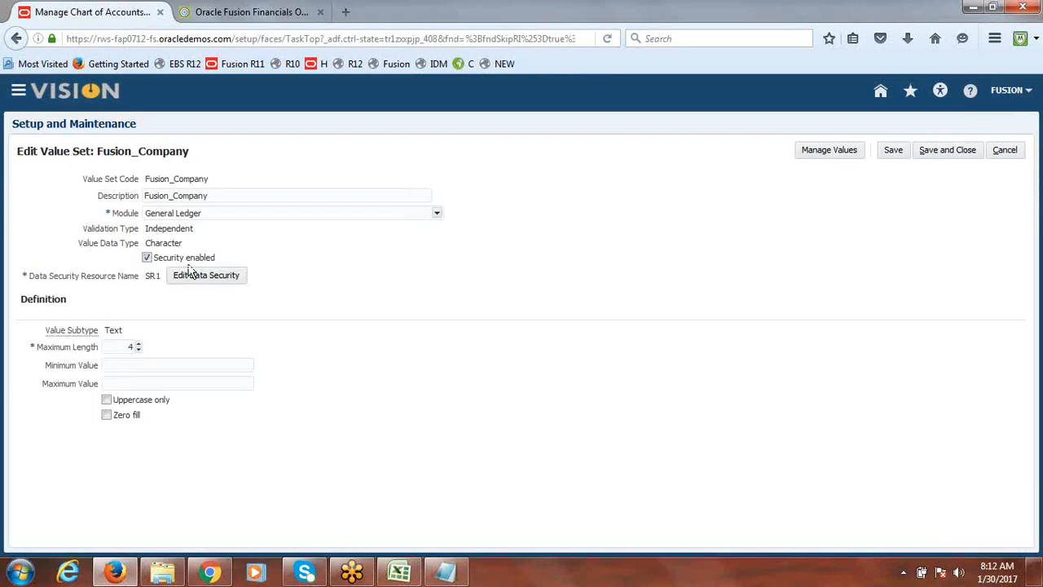
Turn off Security enabled on Fusion_Company, save and close, and leave Setup and Maintenance
click(147, 257)
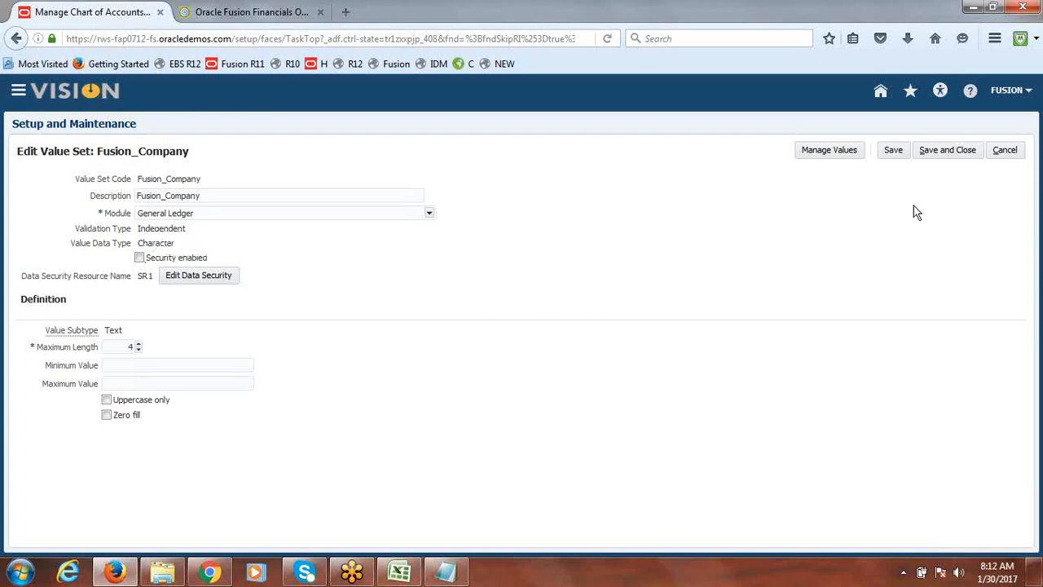
click(945, 155)
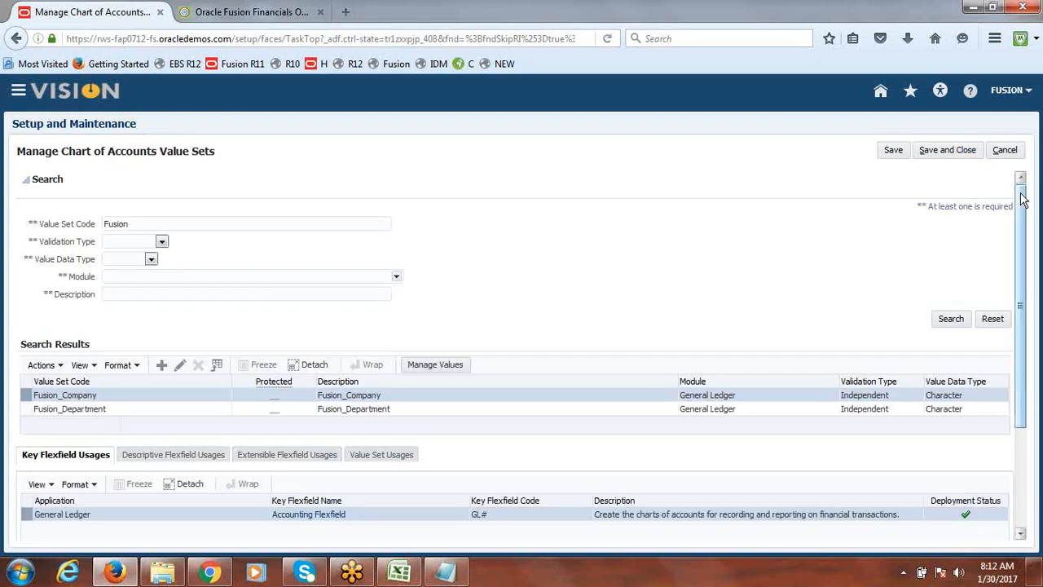
click(957, 154)
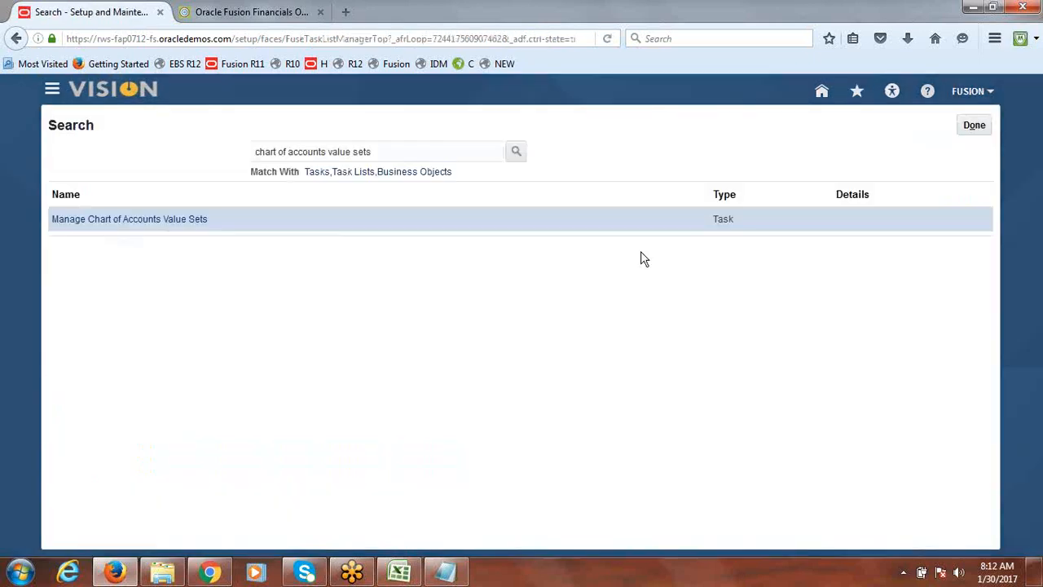
click(972, 125)
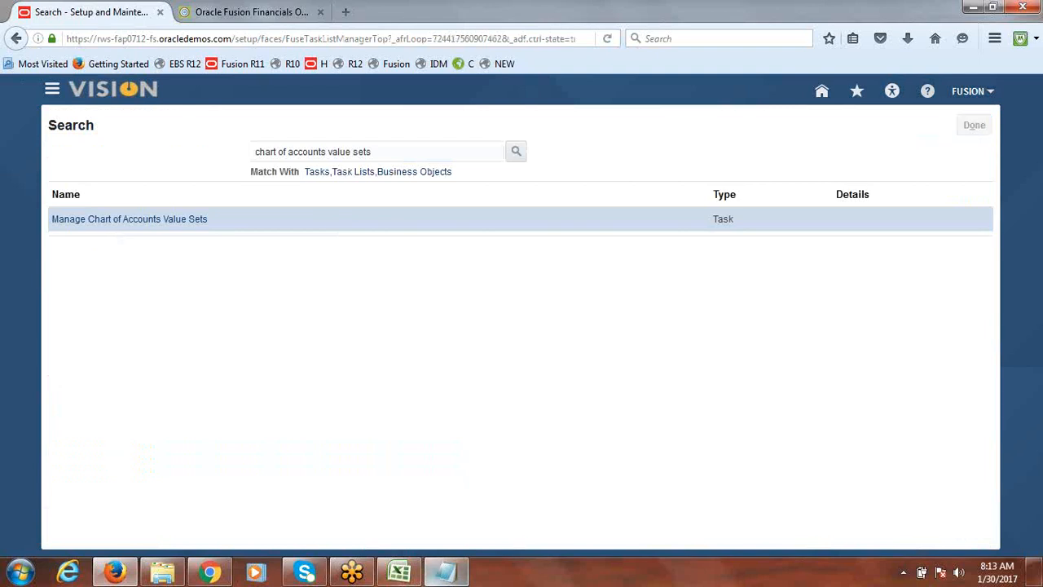
Switch to the Excel class notes and mark topics 10 Security Rules and 11 Cross Validation Rules as Done
click(397, 577)
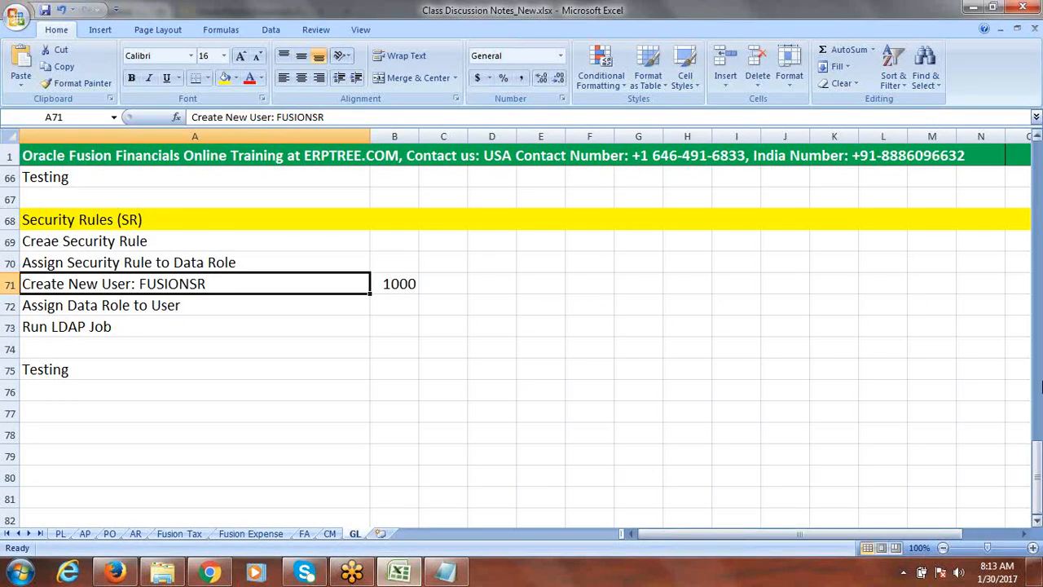
drag(1035, 473, 1039, 285)
click(275, 304)
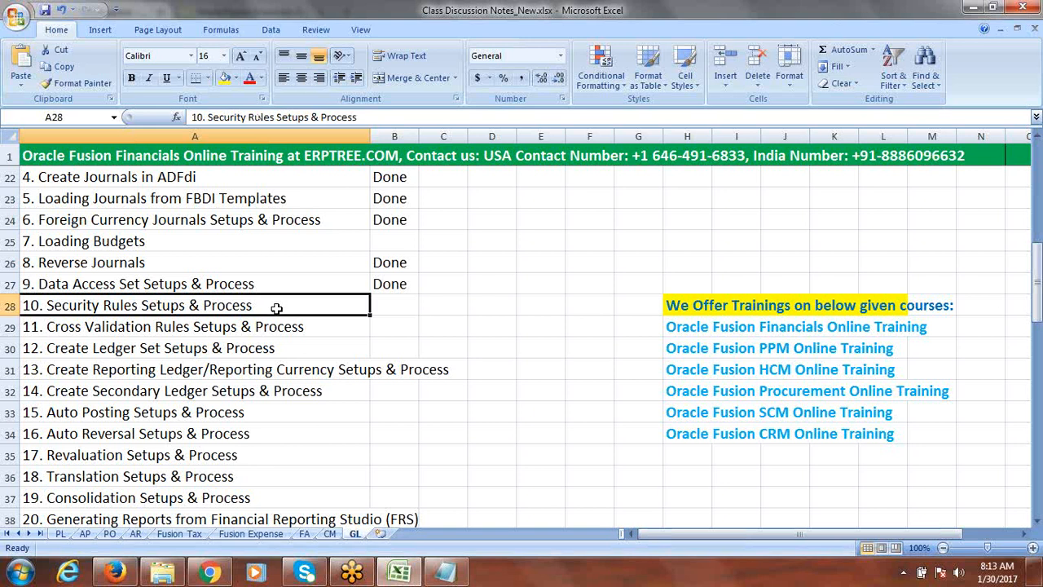
key(Tab)
text(d)
key(Return)
text(d)
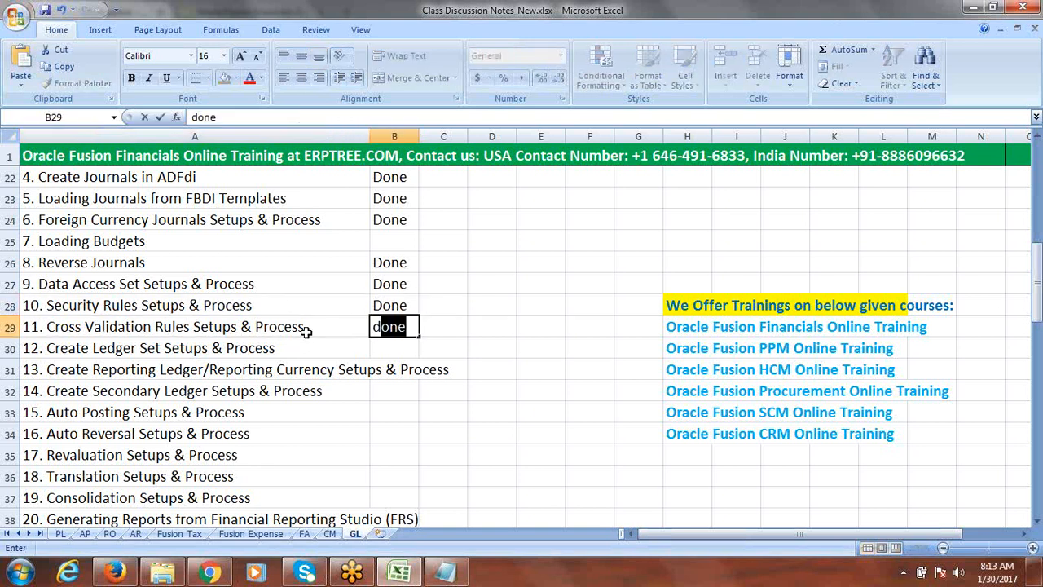
key(Tab)
Examine topic 12 Create Ledger Set and the Security Rules notes further down the sheet
click(305, 350)
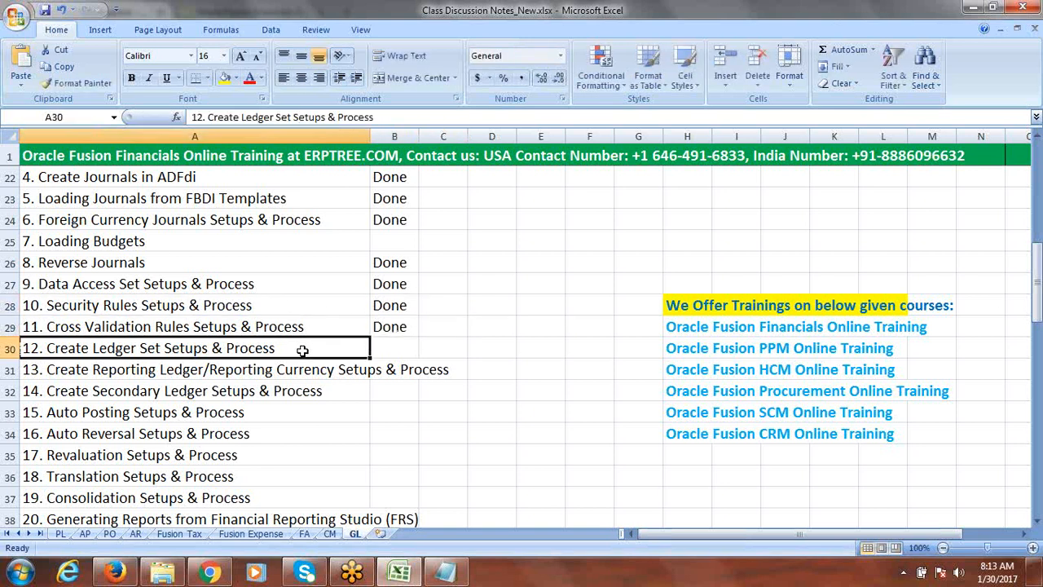
double_click(162, 349)
drag(164, 349, 93, 351)
key(ctrl+c)
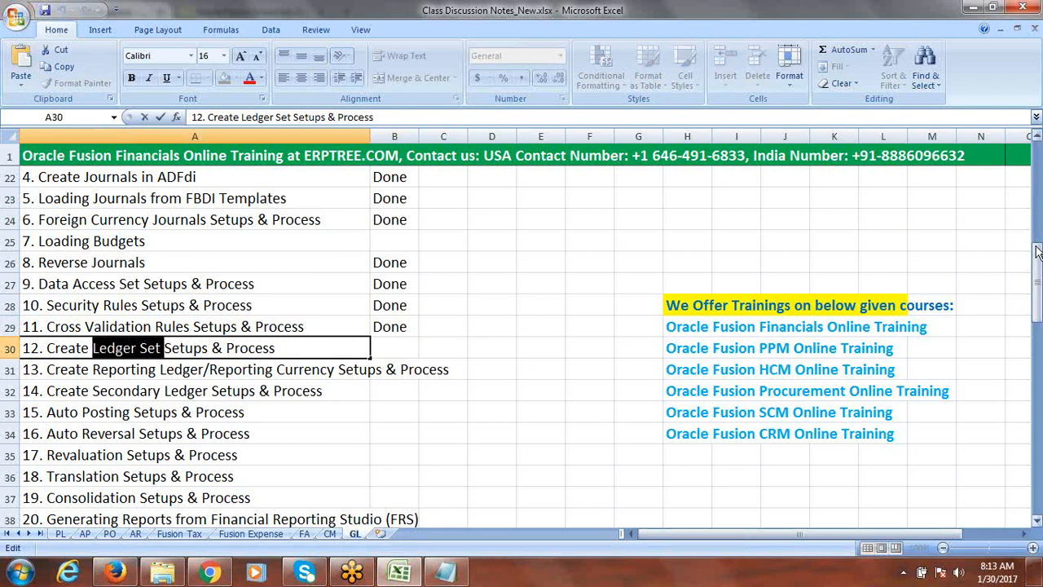
drag(1035, 253, 1034, 458)
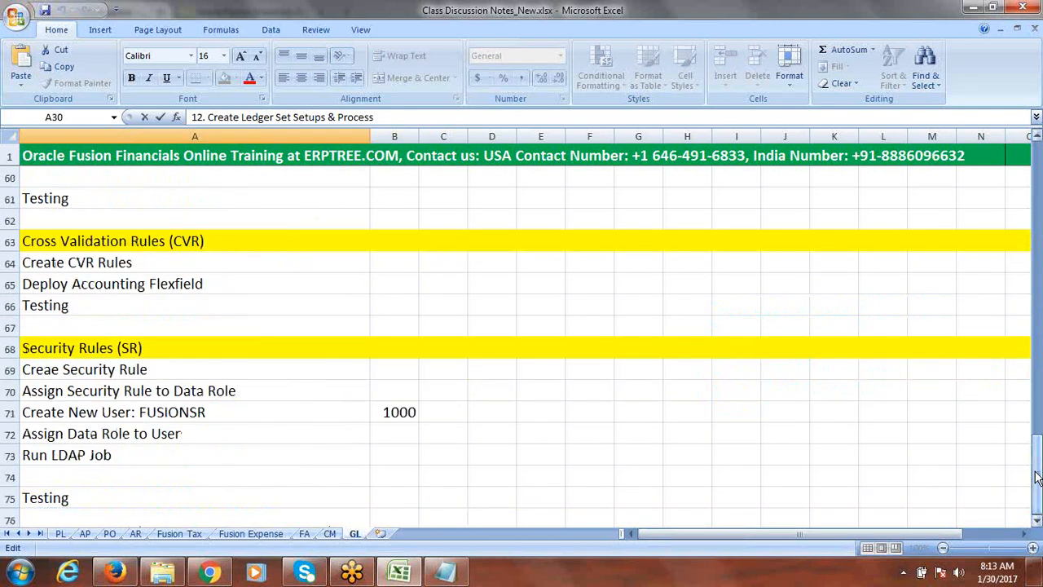
click(1037, 524)
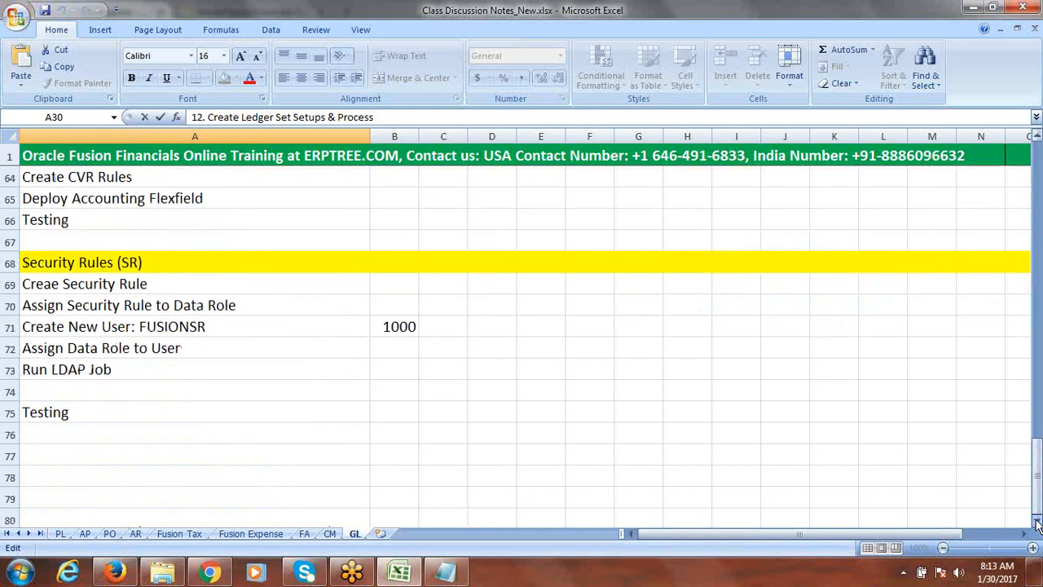
Paste "Ledger Set" into cell A77 and fill the whole row 77 yellow as a new topic heading
click(114, 407)
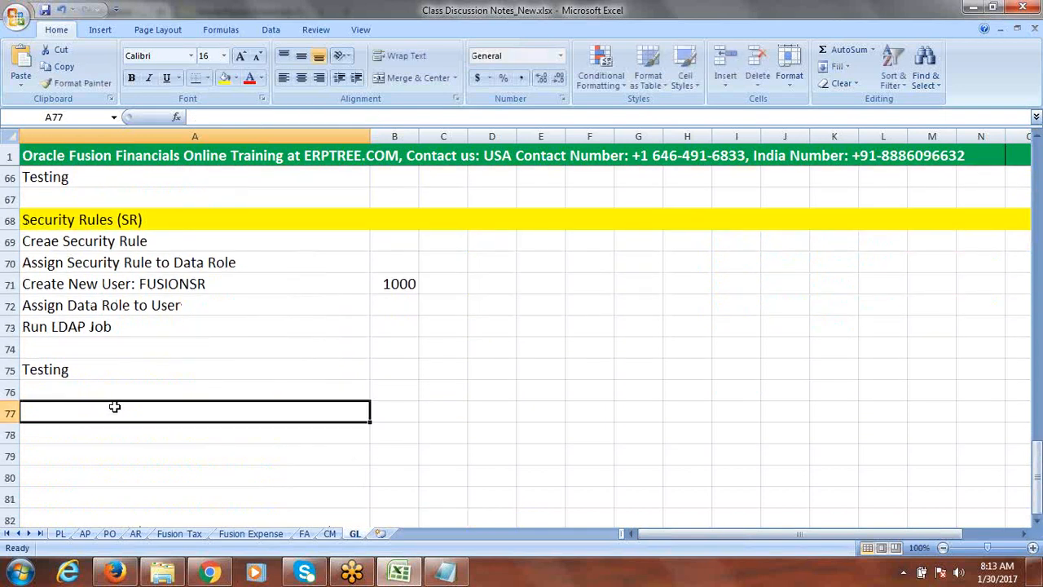
key(ctrl+v)
click(10, 412)
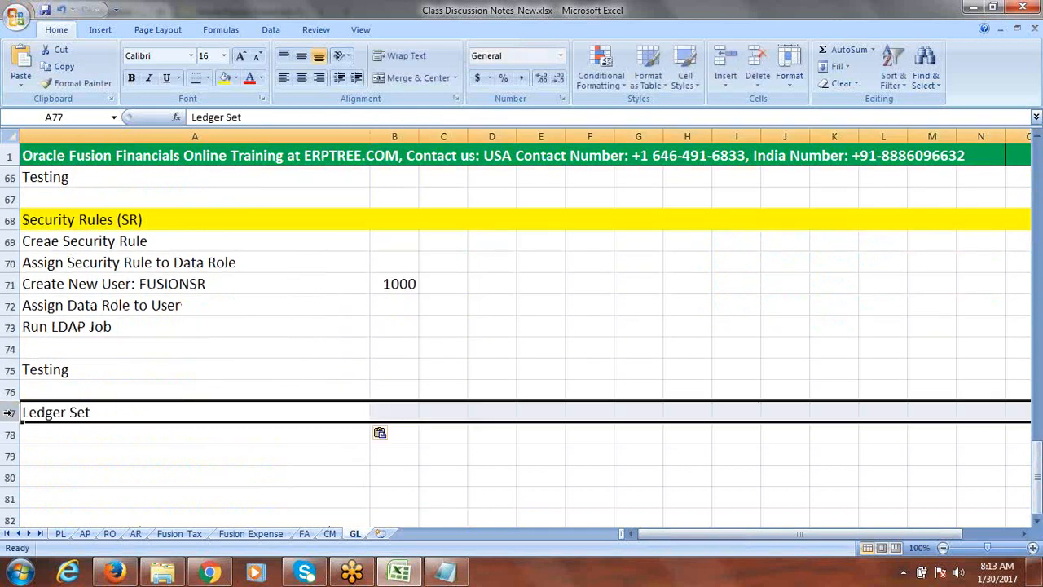
click(225, 78)
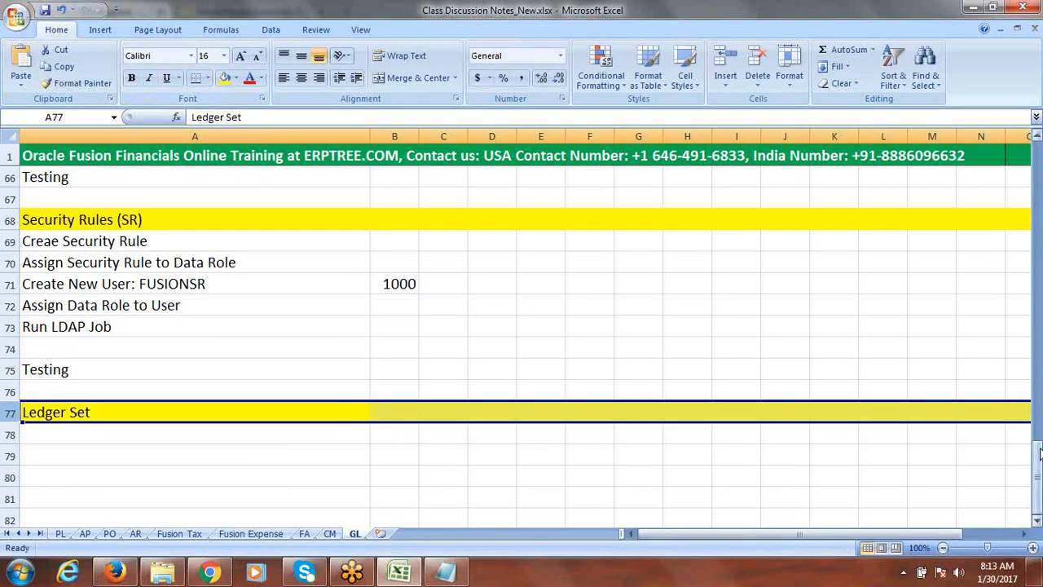
Enter "Create New Ledger" and "Create Ledger Set" in rows 78 and 79 under the Ledger Set heading
click(1037, 520)
click(1037, 520)
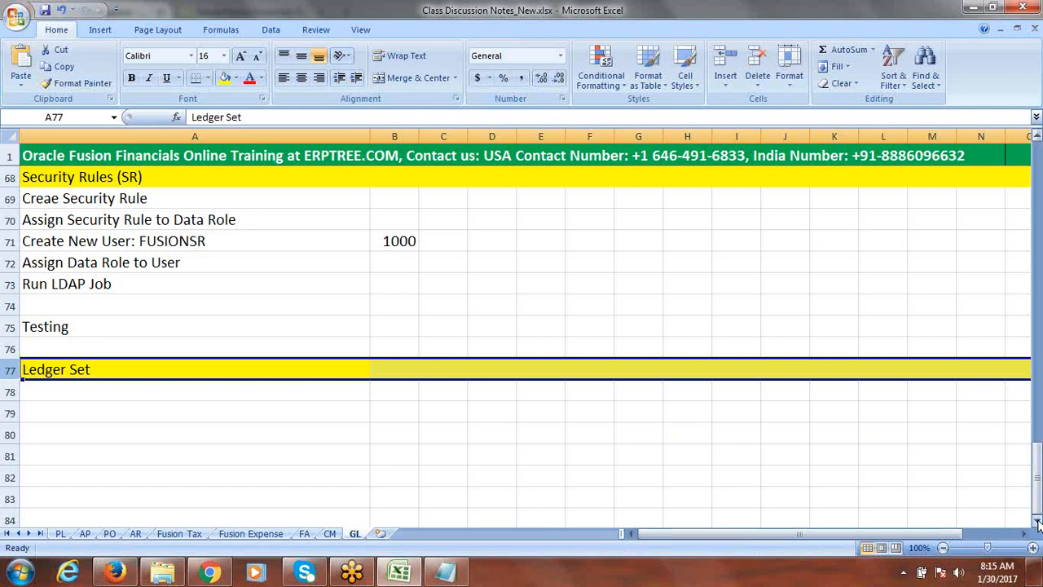
click(1038, 521)
click(1038, 521)
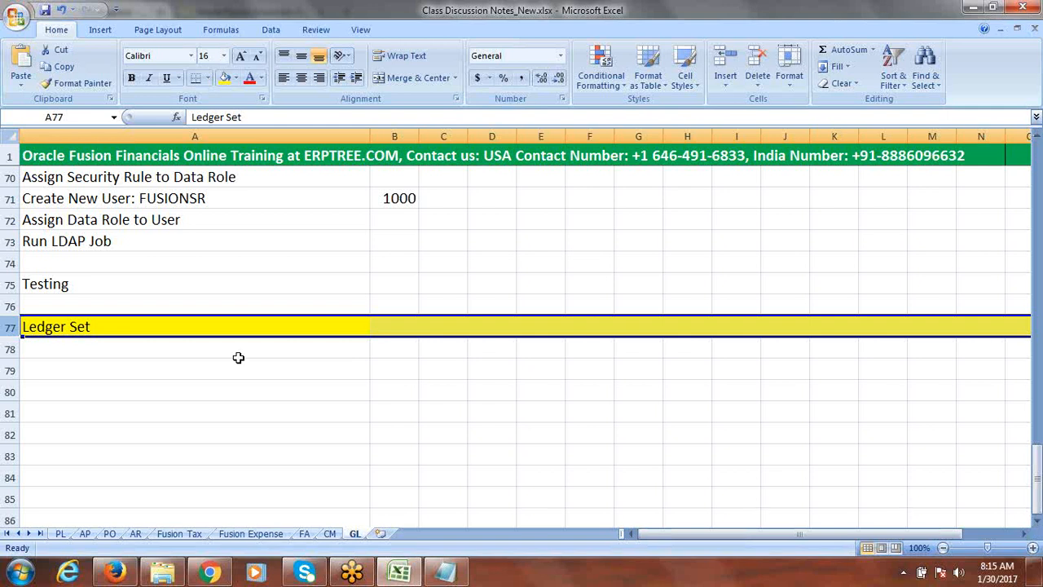
click(122, 356)
text(Cre)
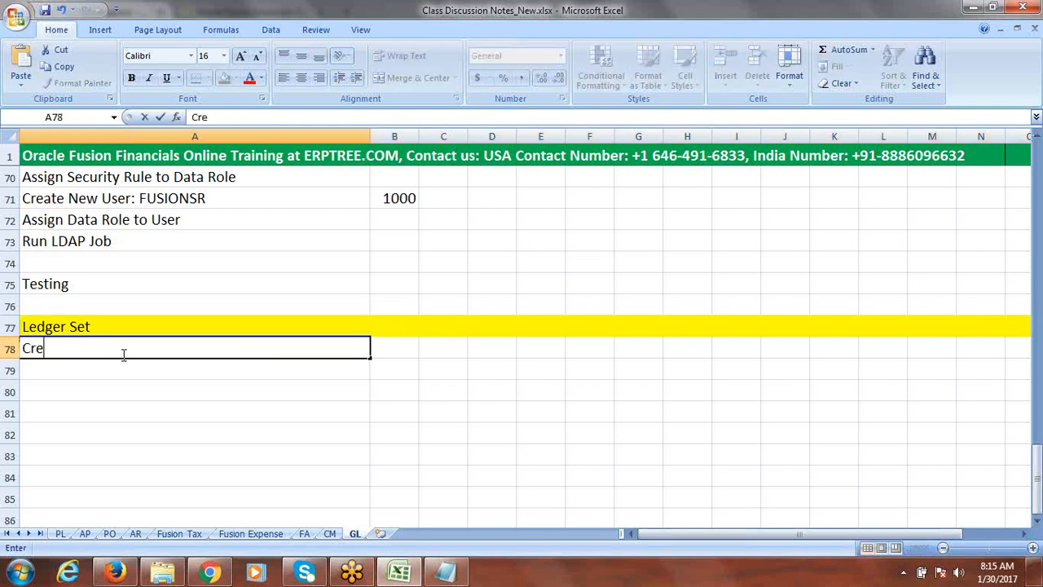
text(ate New Ledger)
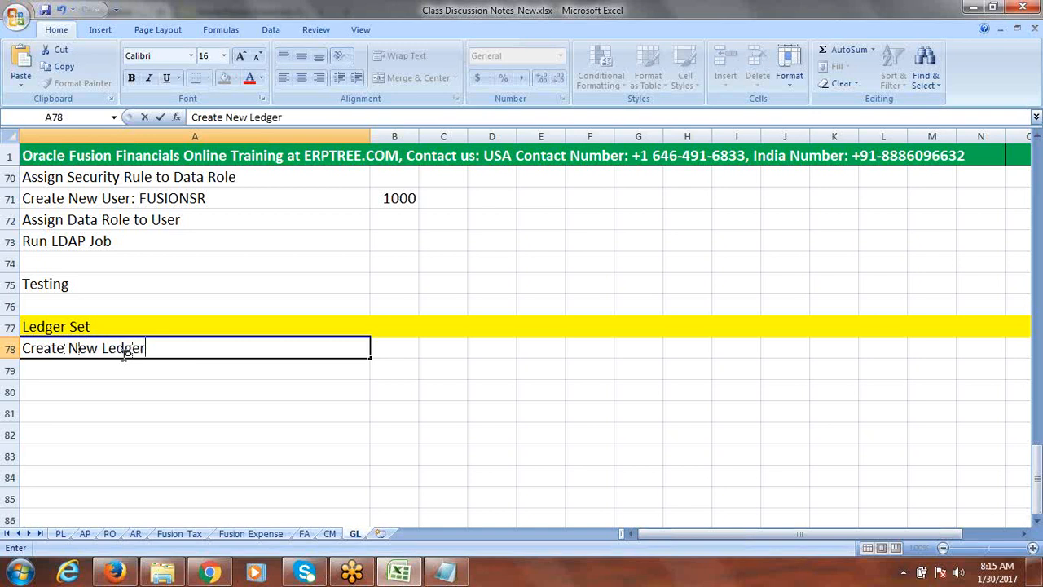
click(105, 368)
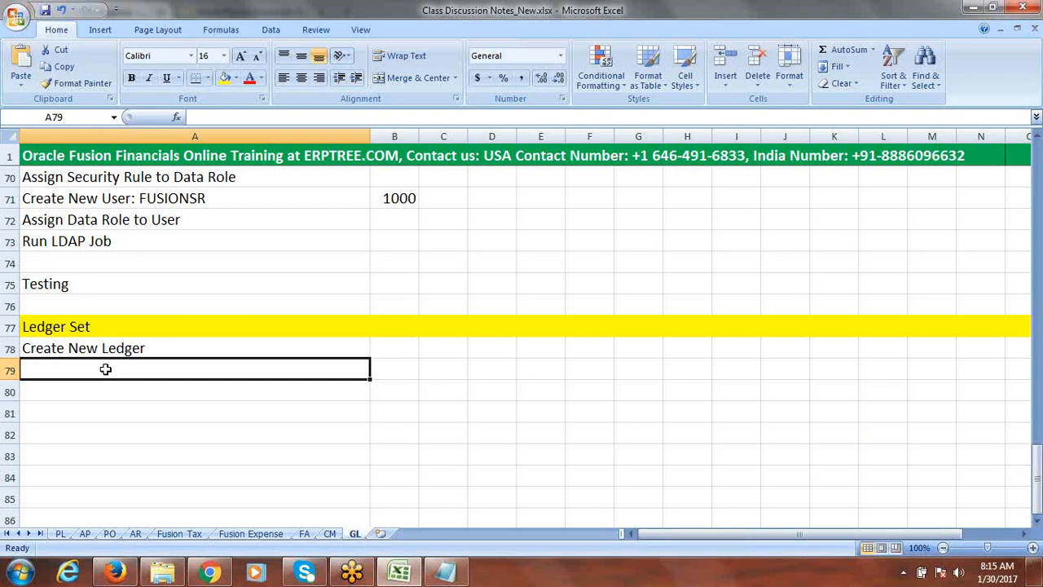
text(Create )
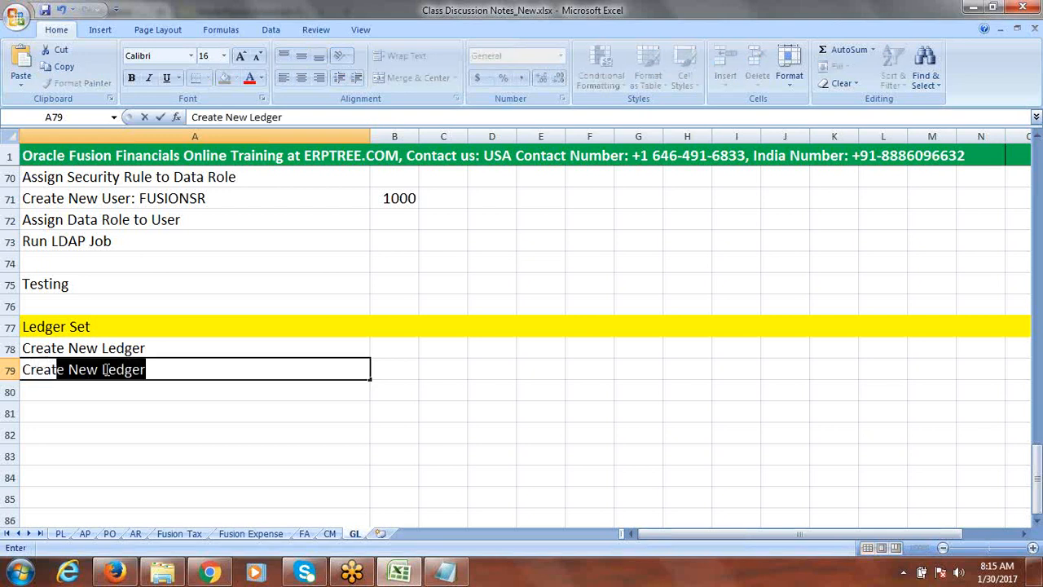
text(Le)
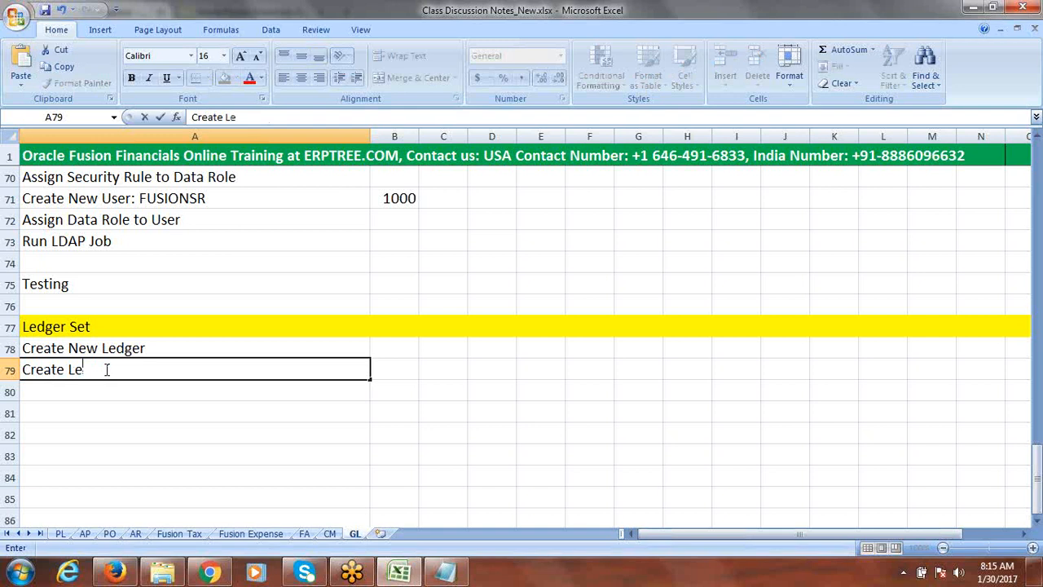
text(dger Set)
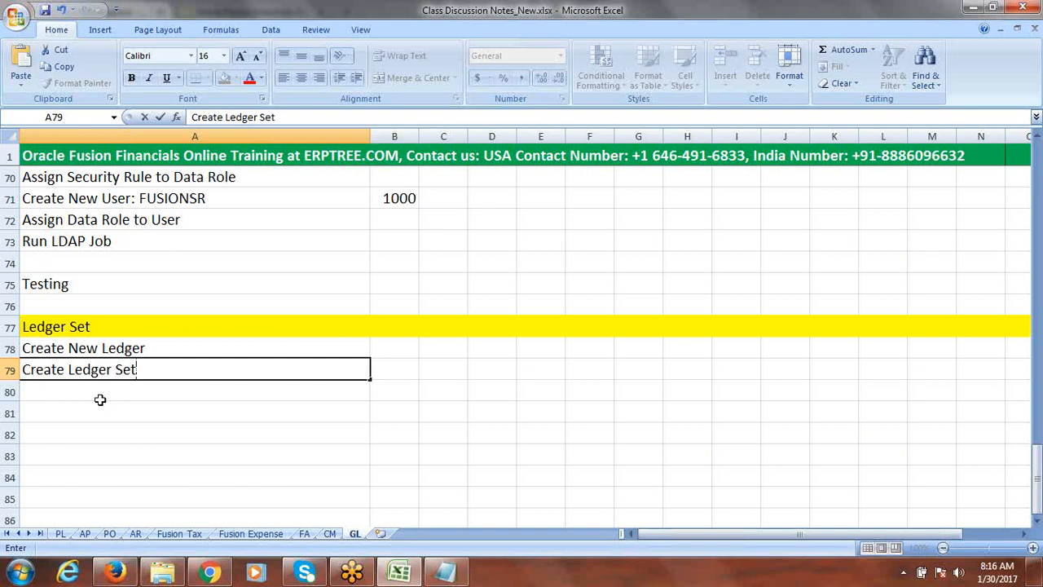
Enter "Create User" in row 80 and "Assign Ledger Set Data Roles to User" in row 81
click(98, 391)
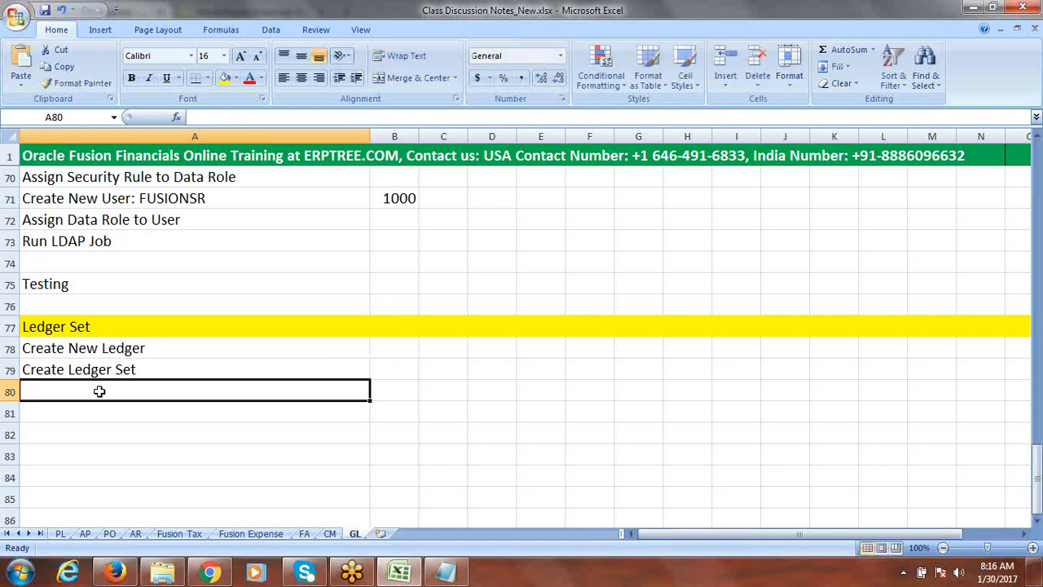
text(Cr)
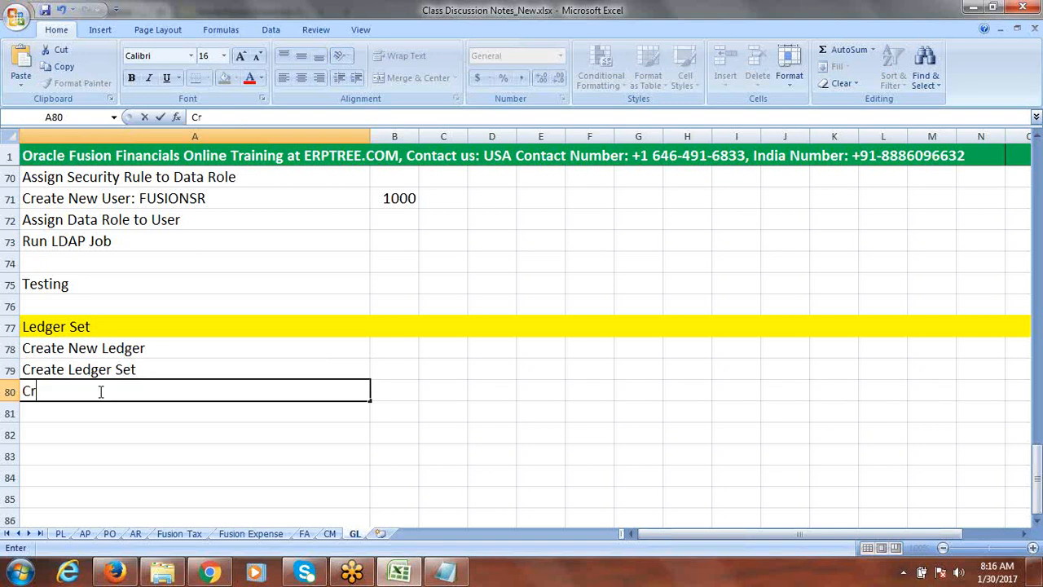
text(eate User)
click(90, 408)
text(Ass)
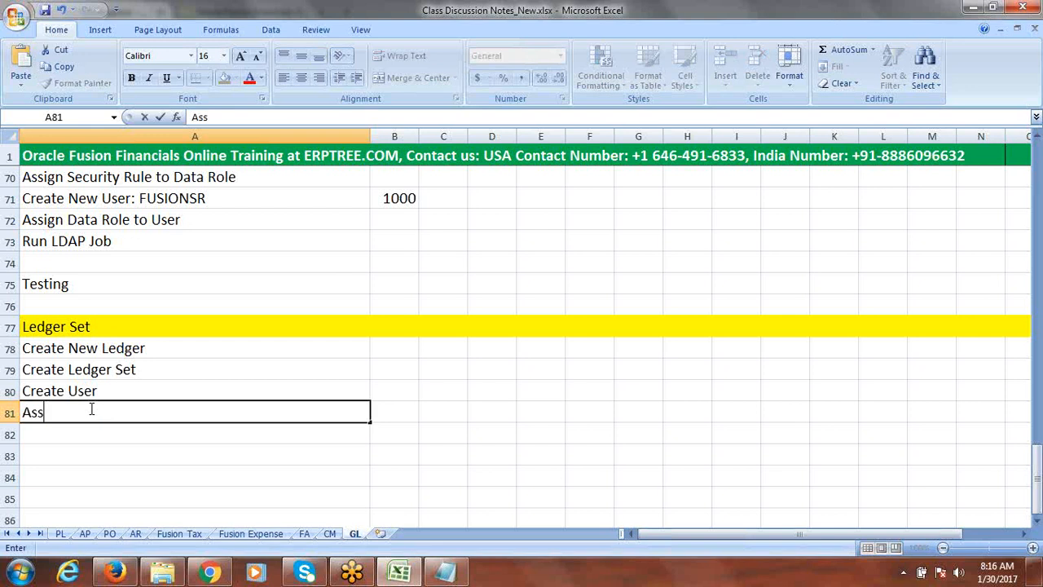
text(ign Ledger Set Daa)
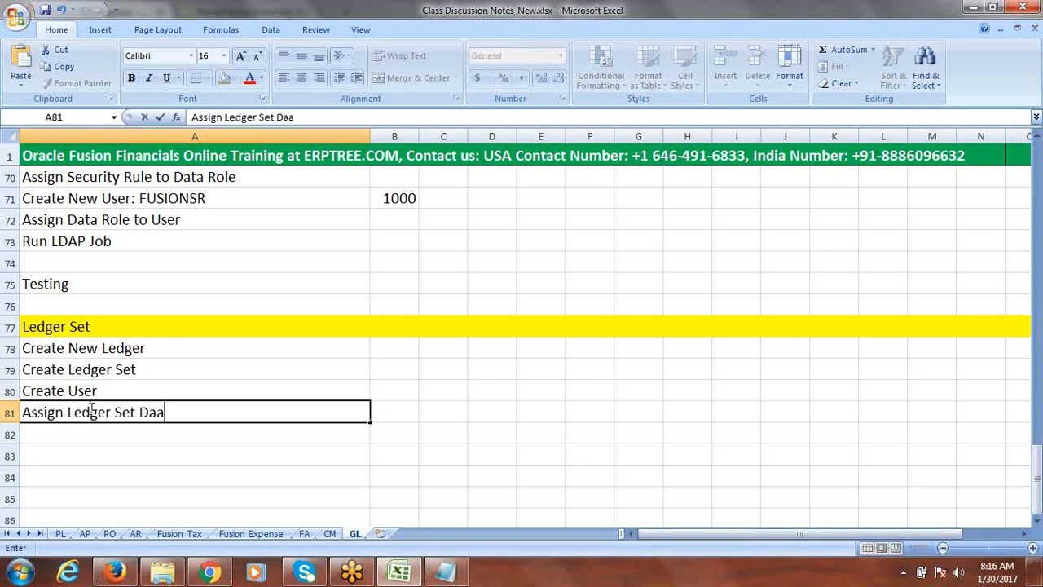
key(BackSpace)
text(ta Roles to )
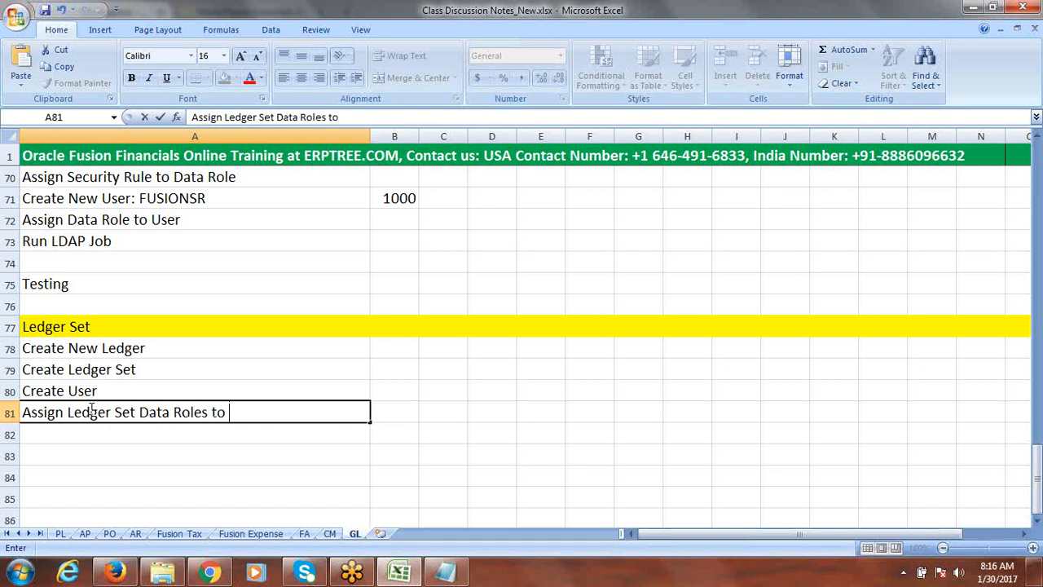
text(User)
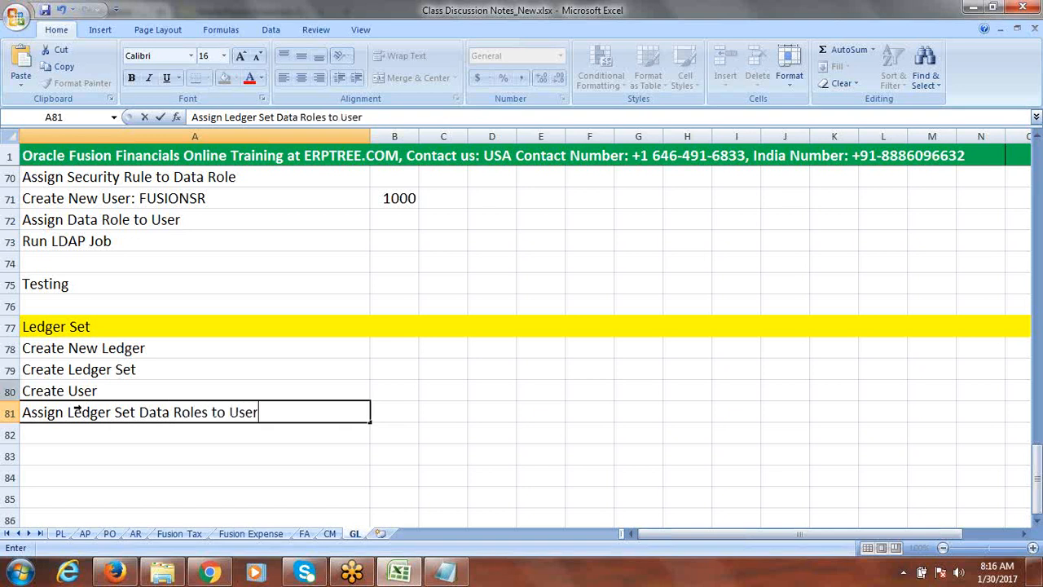
Change rows 80 and 81 to read "Create New User" and "Assign Ledger Set Data Roles to New User"
click(70, 392)
double_click(70, 391)
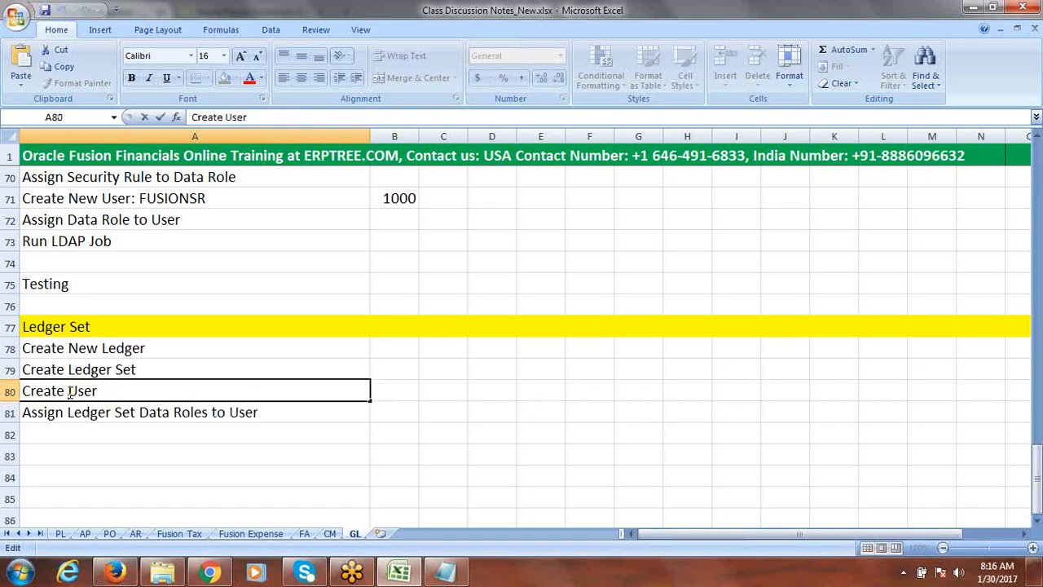
text(New)
click(232, 413)
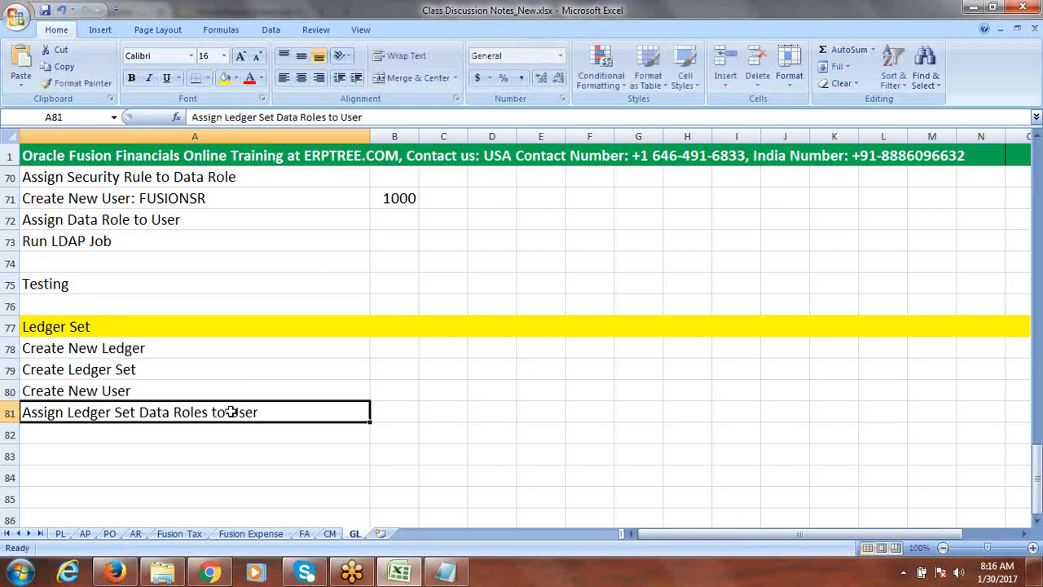
double_click(231, 413)
text(n)
key(BackSpace)
text(N)
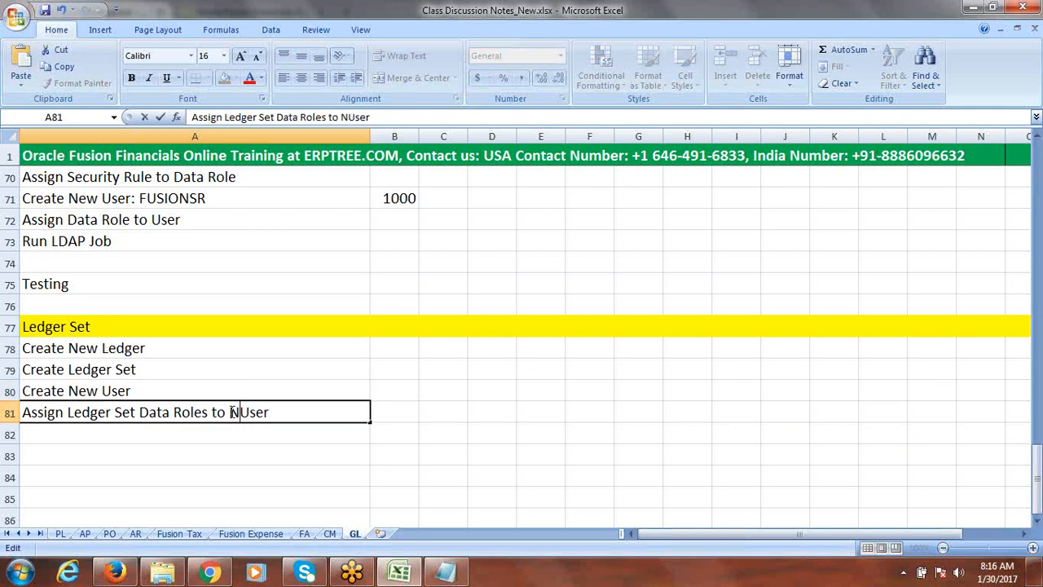
text(ew)
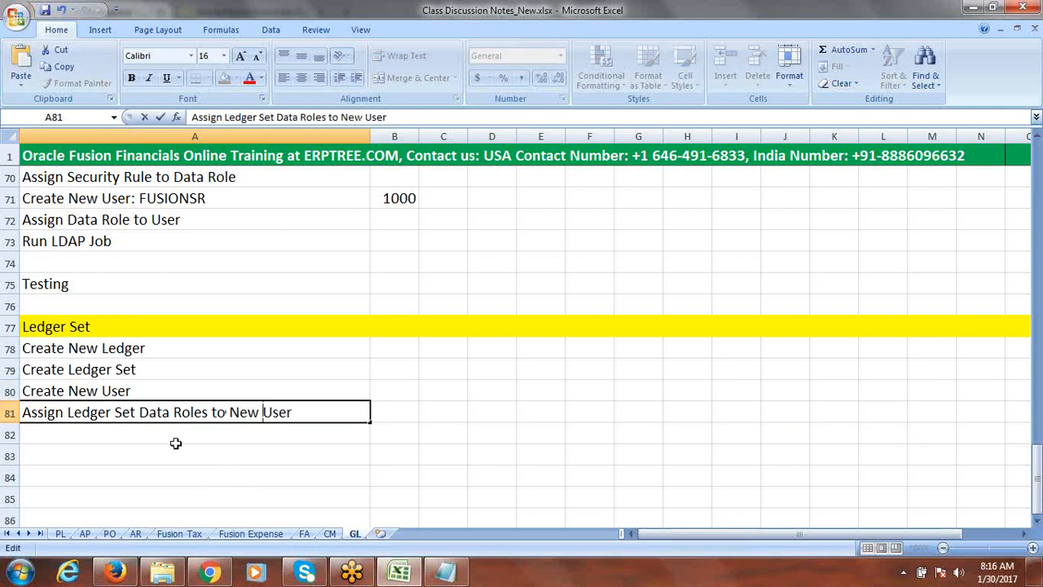
Add "Open Periods" in row 82 and "Test" in row 84, then save the workbook
click(171, 435)
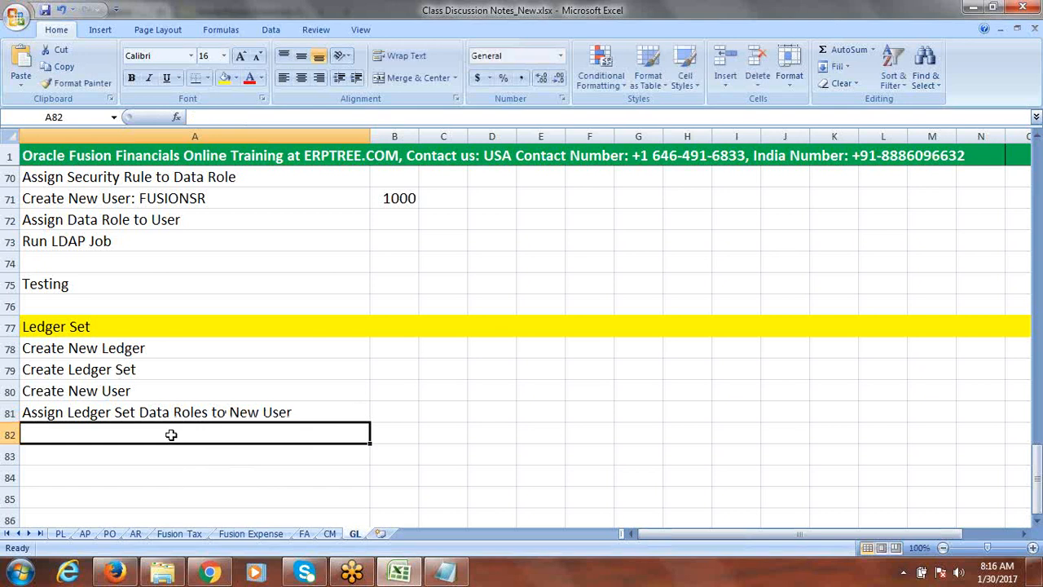
text(Open P)
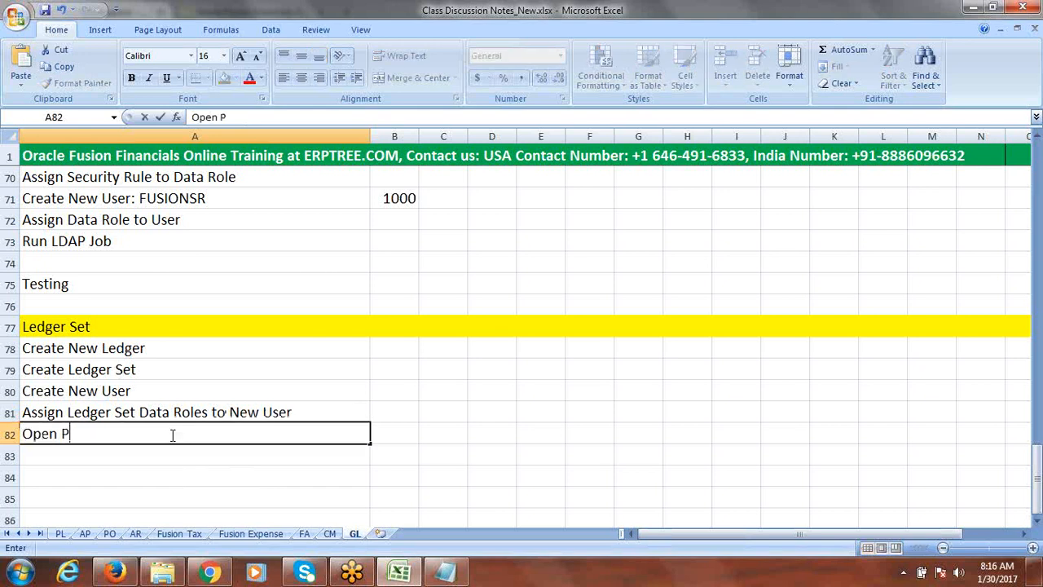
text(eriods)
key(Return)
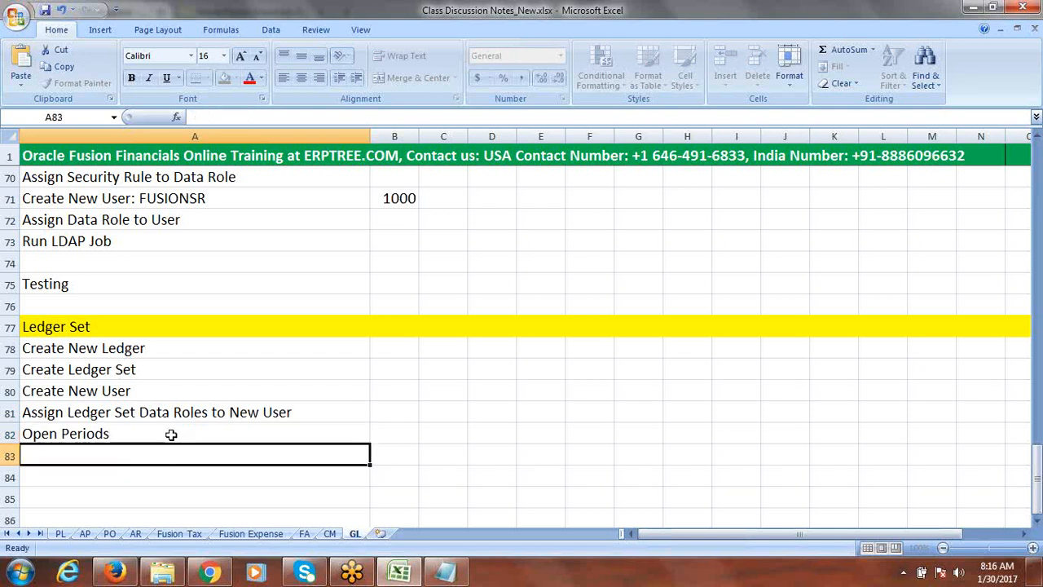
key(Return)
text(TE)
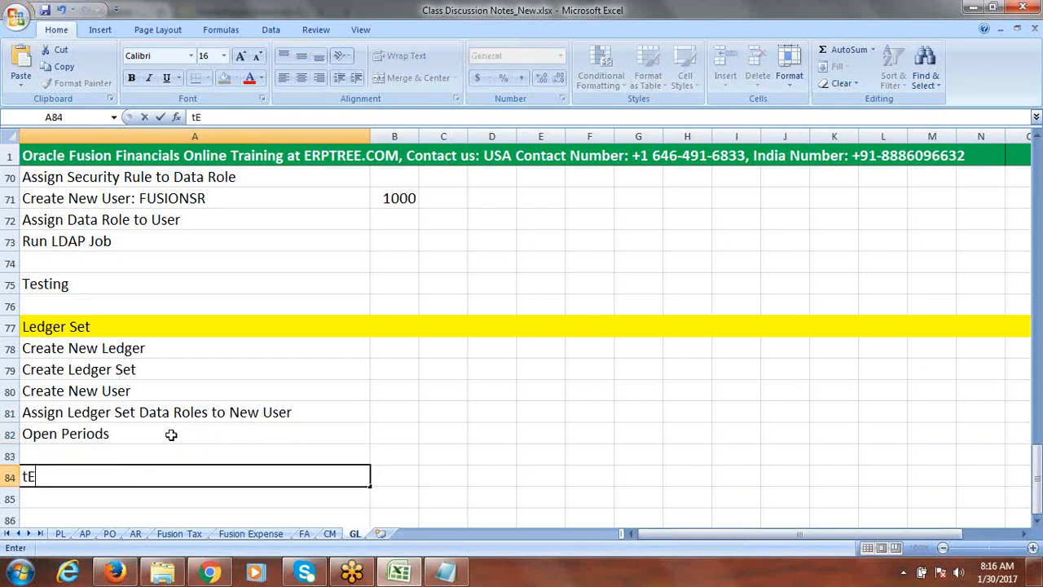
key(BackSpace)
key(BackSpace)
text(Test)
key(ctrl+s)
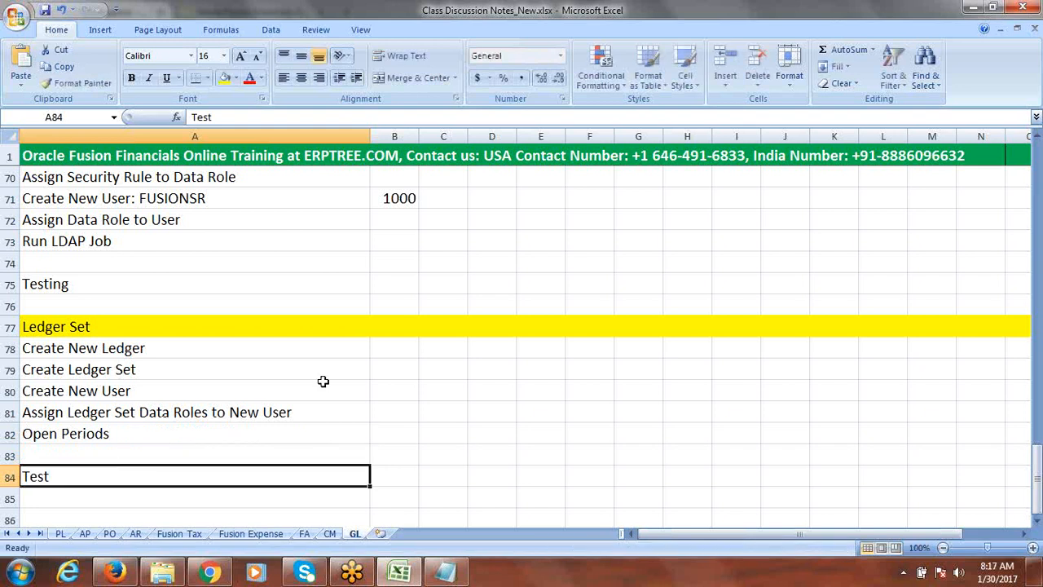
Switch to the browser and open the Fusion Implementation Project from the Implementation Projects overview
click(140, 351)
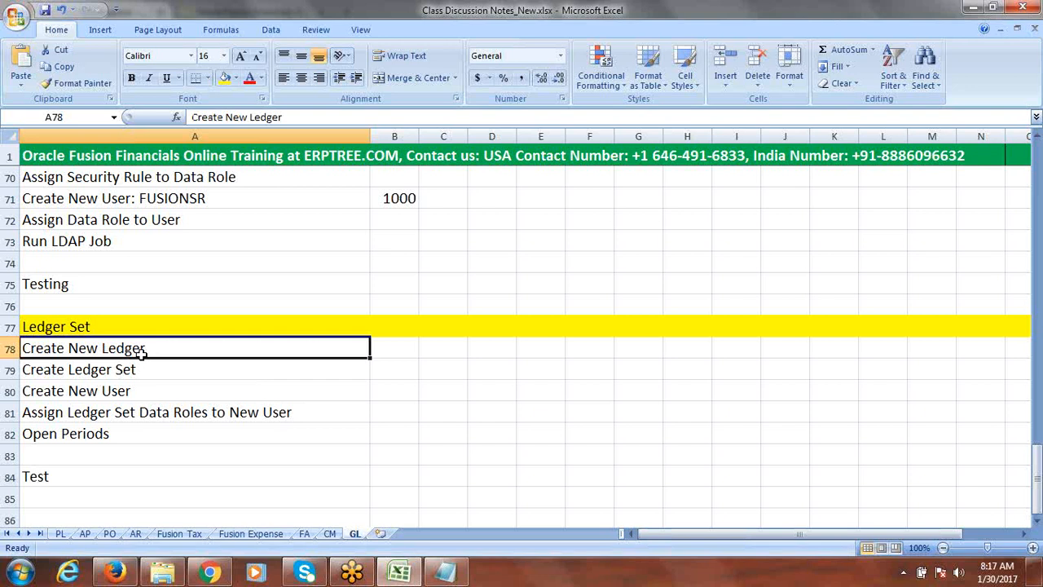
key(ctrl+s)
click(209, 573)
click(210, 573)
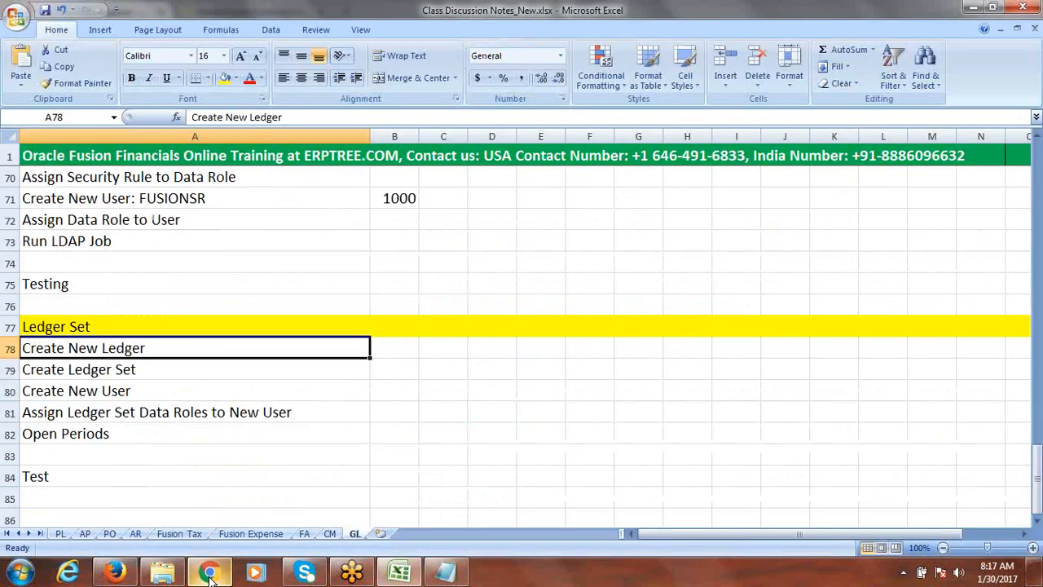
click(115, 573)
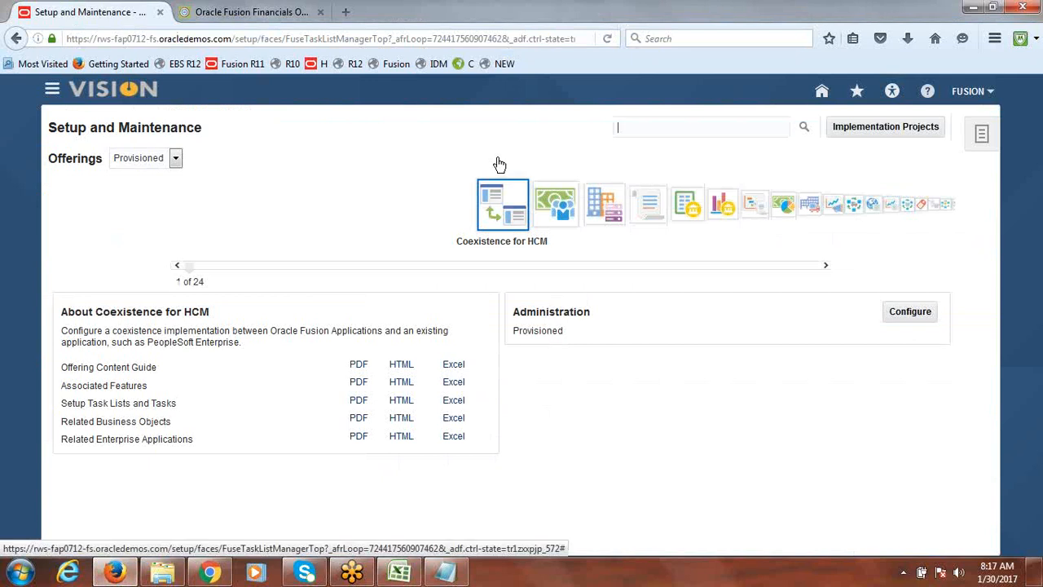
click(853, 136)
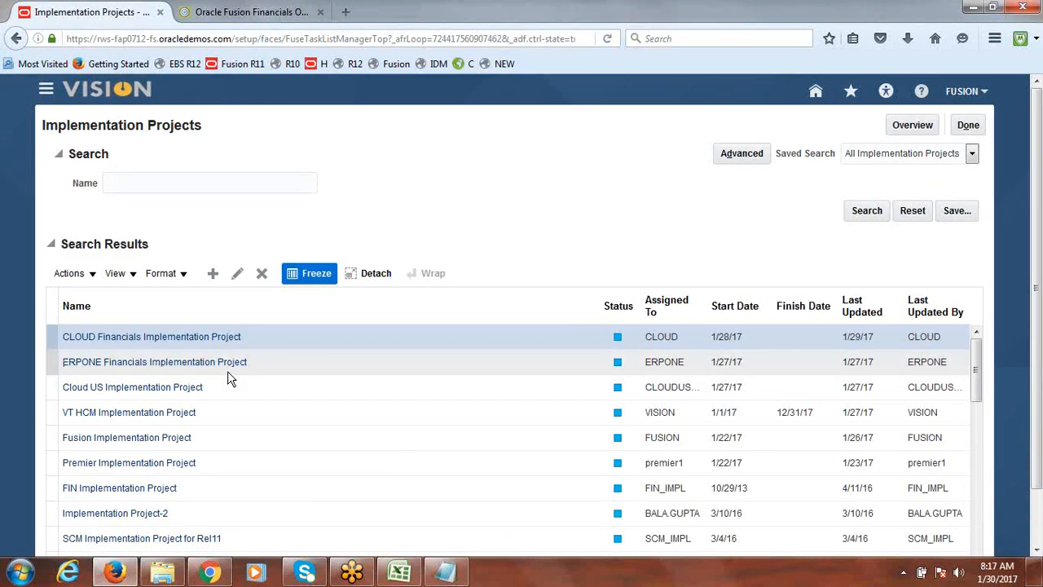
click(908, 129)
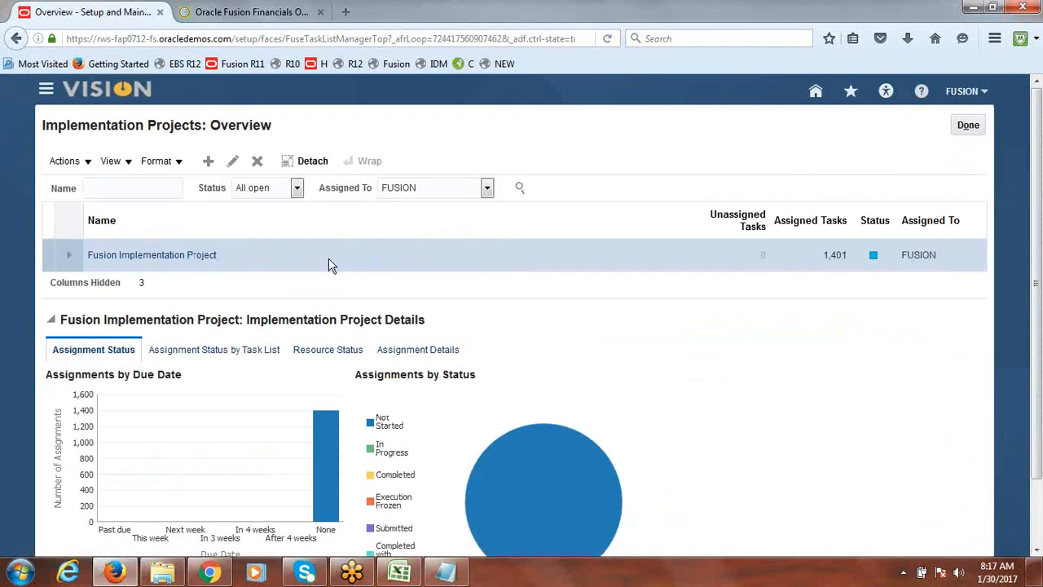
click(155, 256)
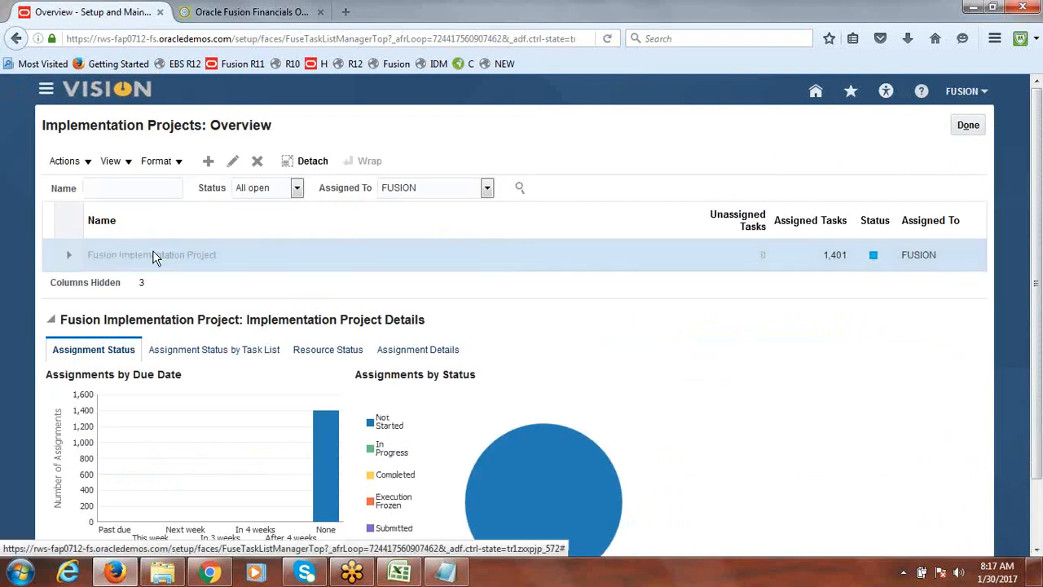
click(153, 318)
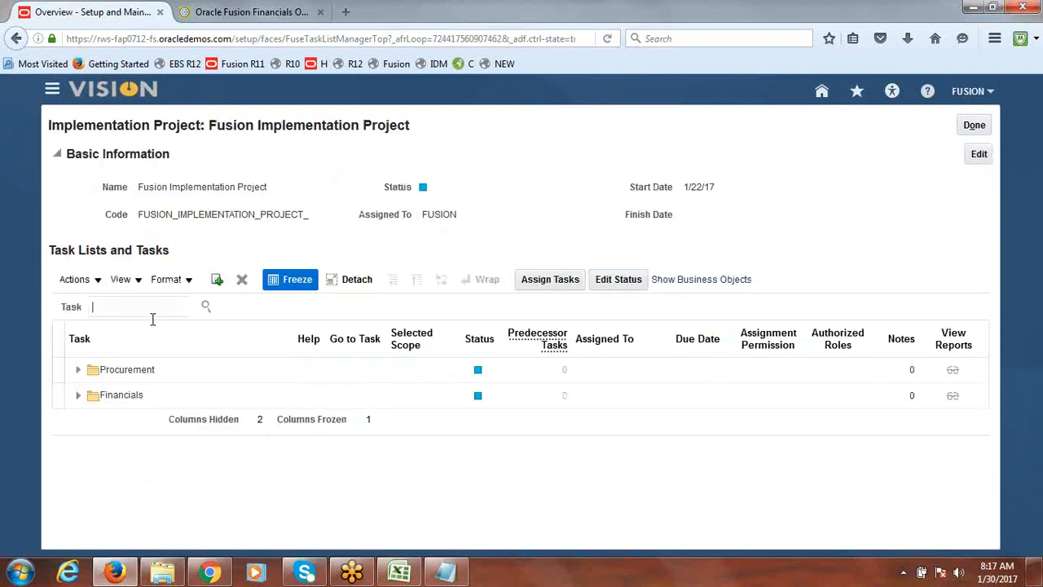
Search the project's tasks for "Primary Ledgers" and open the Financials Manage Primary Ledgers task in the hierarchy
text(Primary Ledgers)
key(Return)
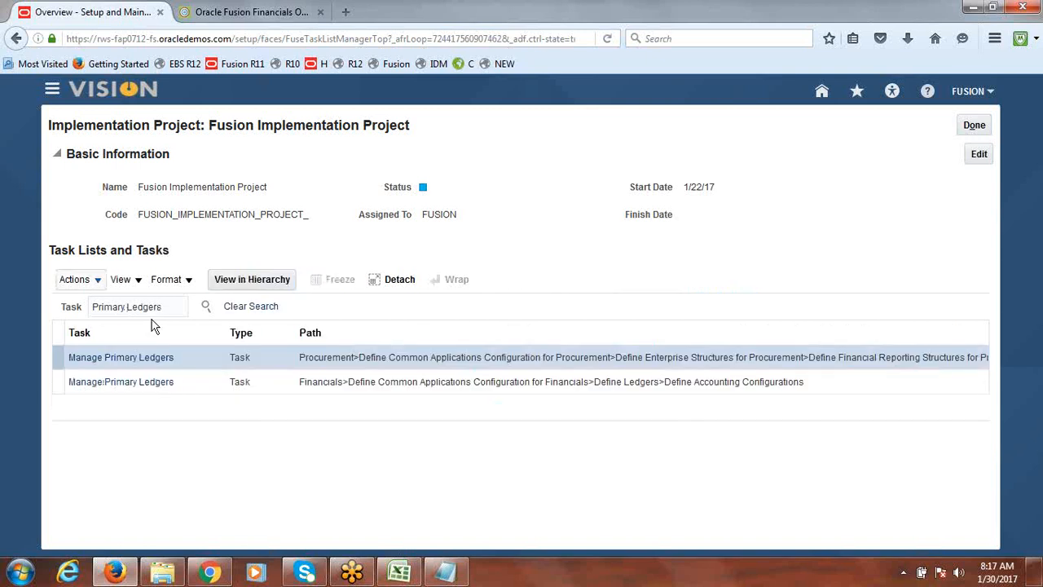
click(138, 383)
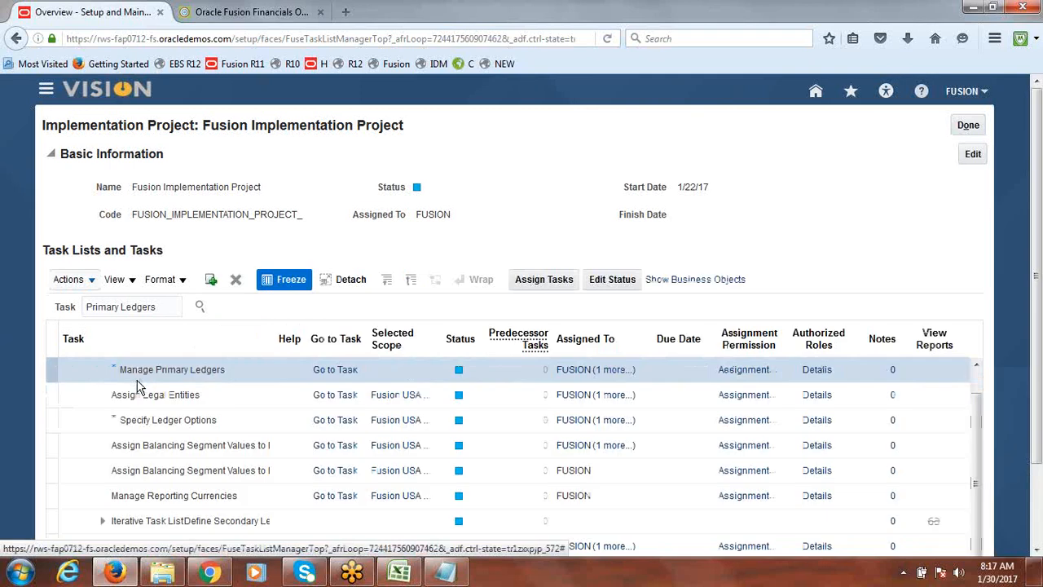
Open the Manage Primary Ledgers task, start a new primary ledger, and name it "Fusion India Primary Ledger"
click(335, 372)
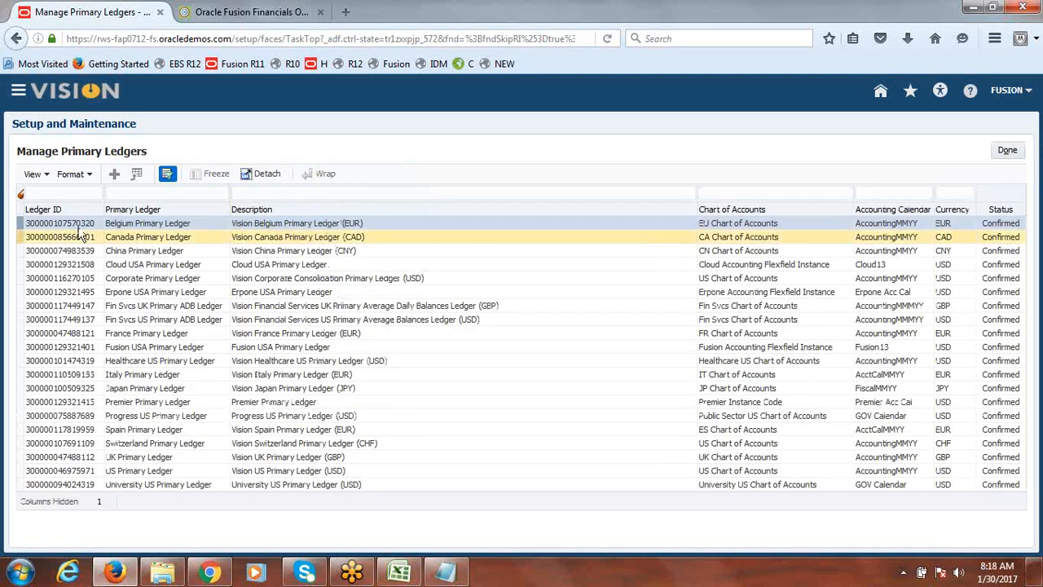
click(117, 177)
click(306, 204)
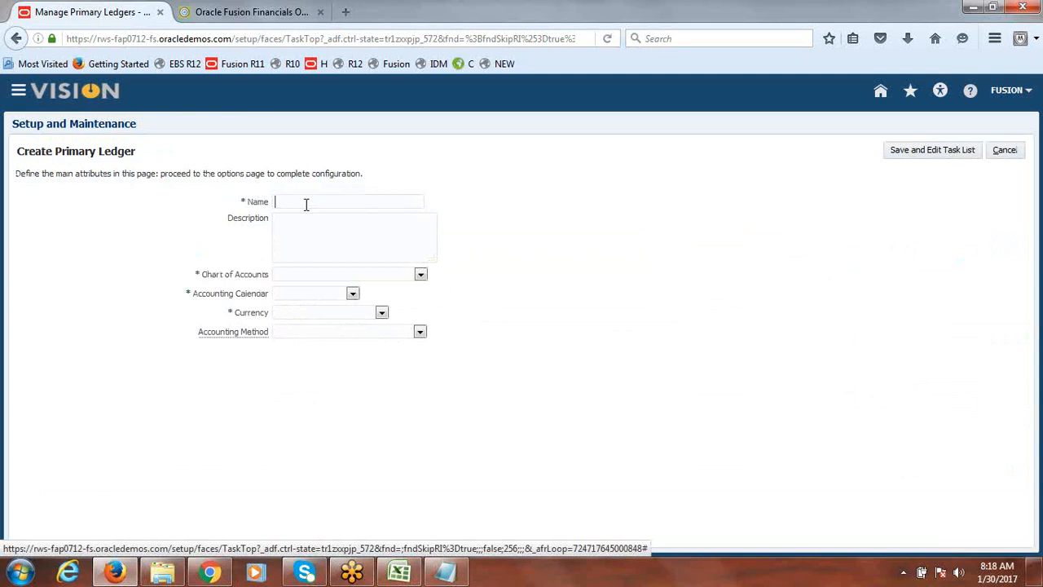
text(Eusion)
text( Indi)
text(a Primary )
text(Ledger)
Copy the ledger name into the Description field
drag(389, 200, 263, 197)
key(ctrl+c)
click(324, 245)
key(ctrl+v)
Set the chart of accounts to Fusion Accounting Flexfield Instance and the accounting calendar to Fusion13
click(420, 275)
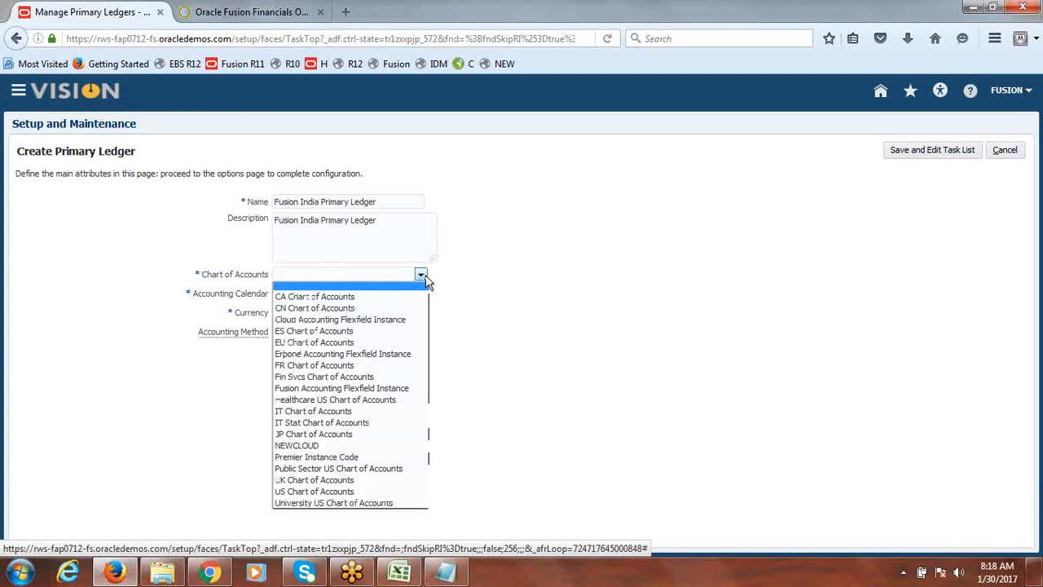
click(380, 389)
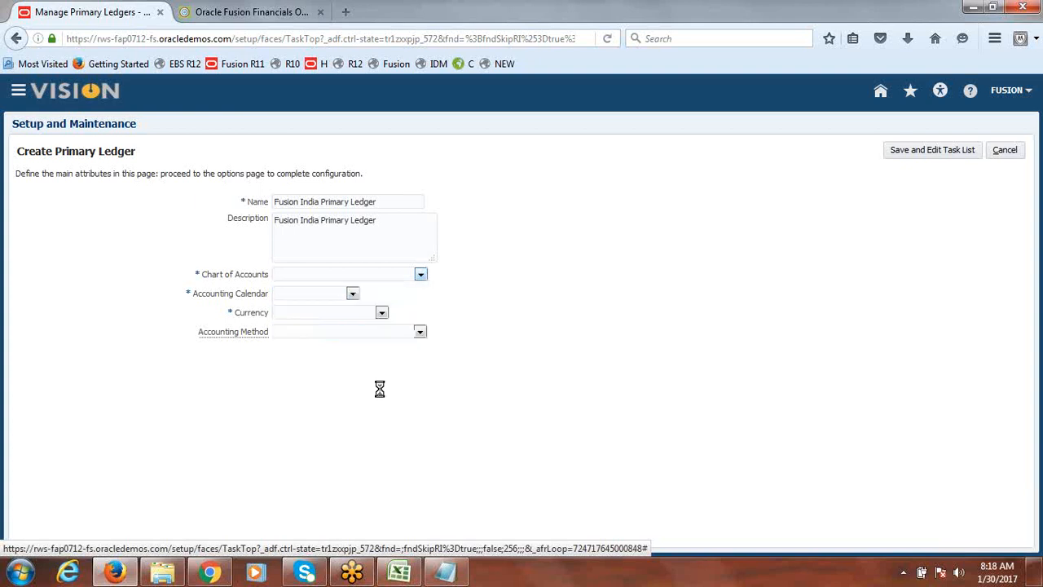
click(352, 295)
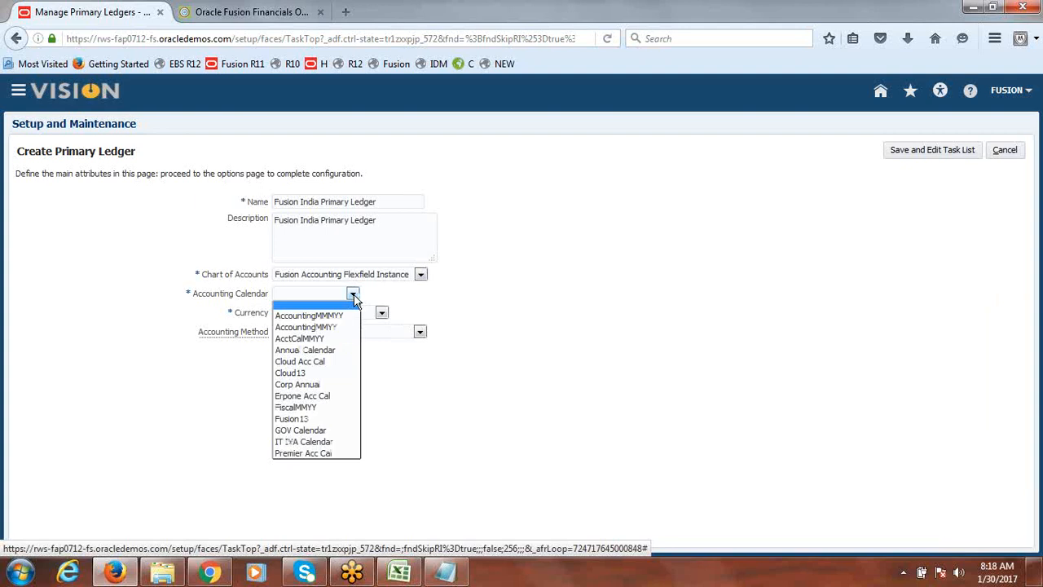
click(319, 420)
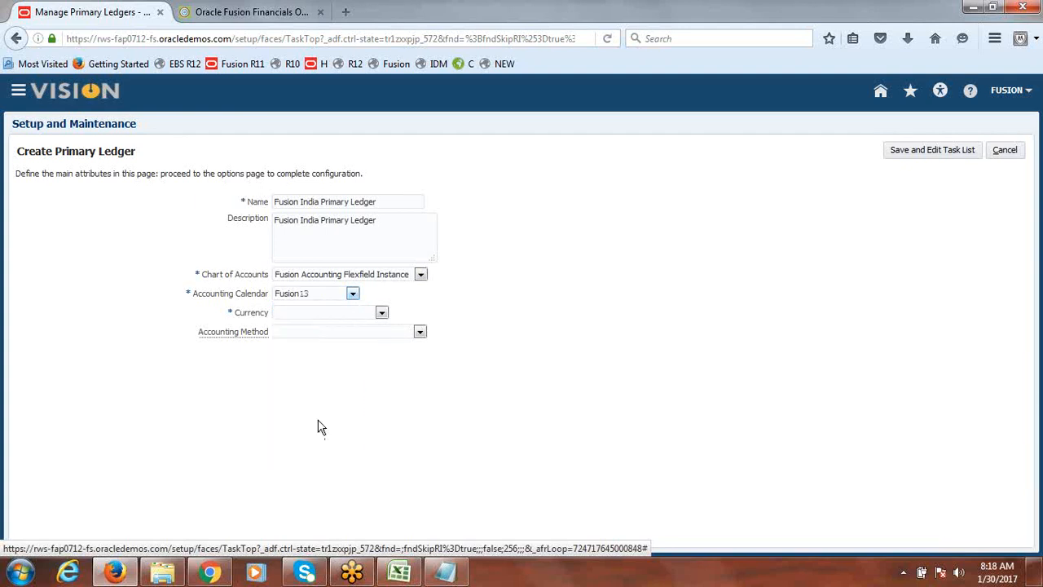
Set the ledger currency to INR - Indian Rupee
click(382, 312)
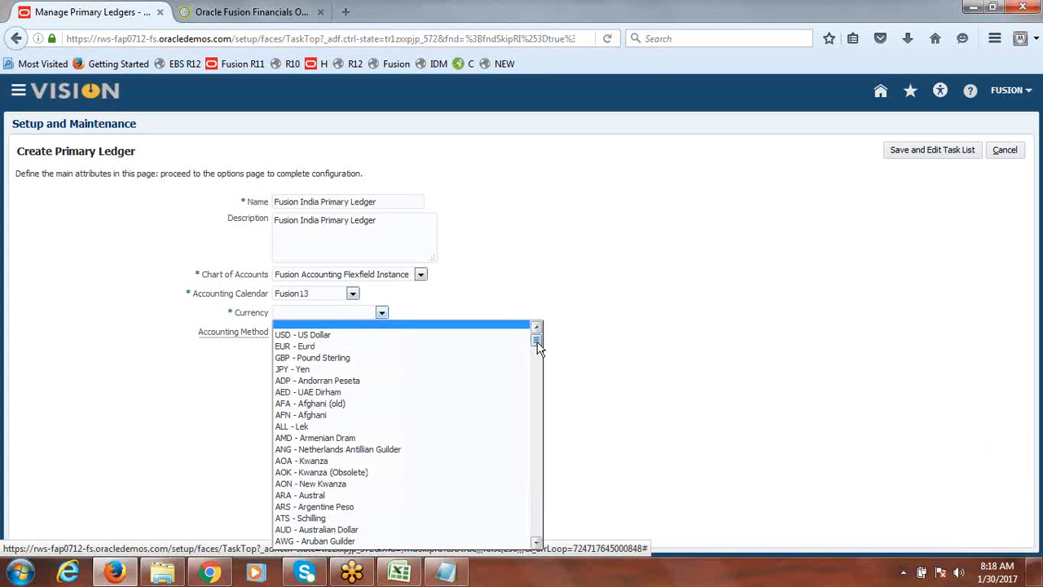
scroll(538, 352, down, 1)
drag(538, 352, 538, 422)
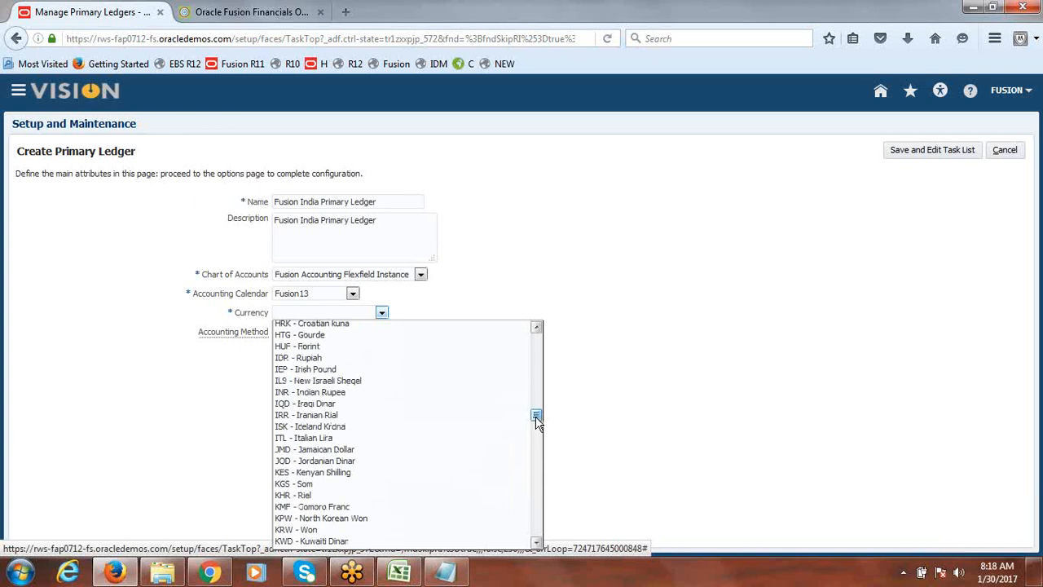
click(357, 393)
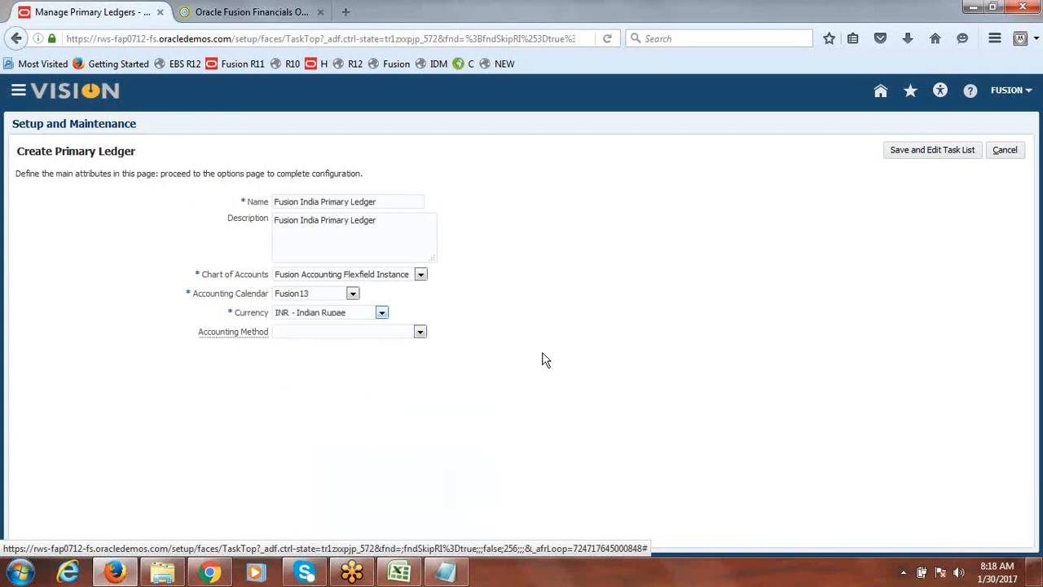
Set the accounting method to Standard Accrual and save the ledger to continue with its task list
click(420, 334)
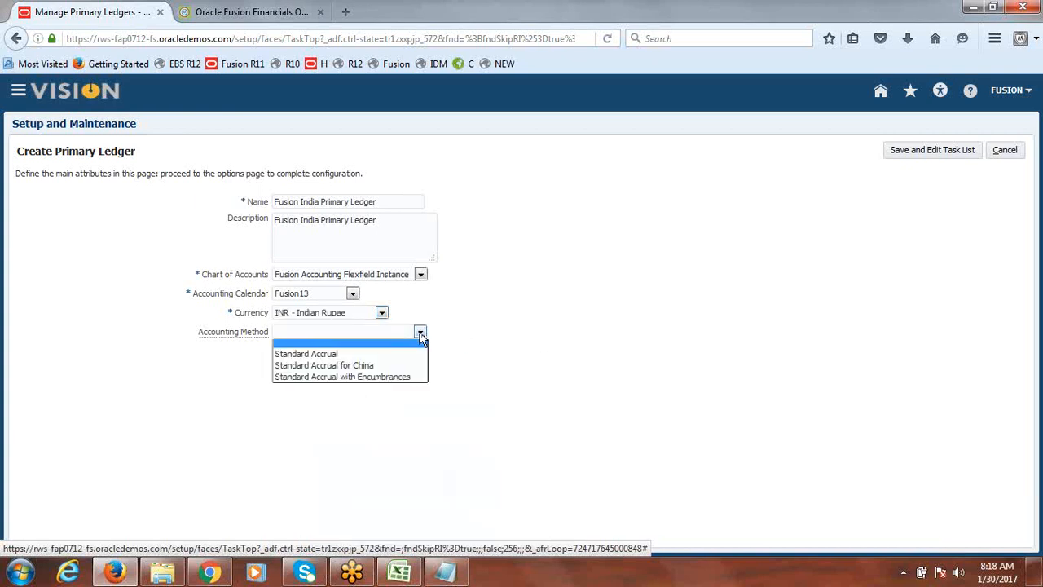
click(377, 352)
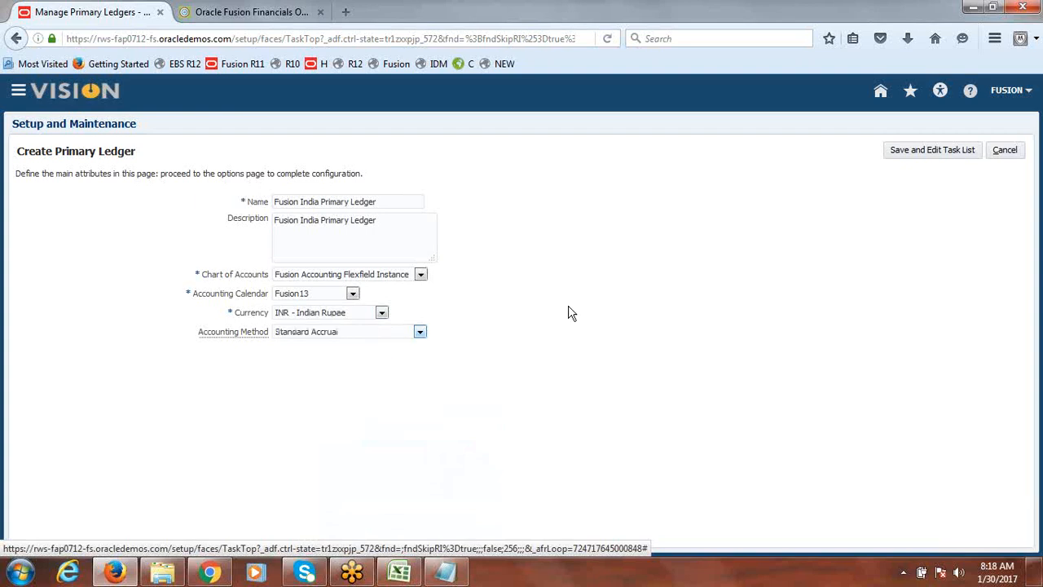
click(946, 152)
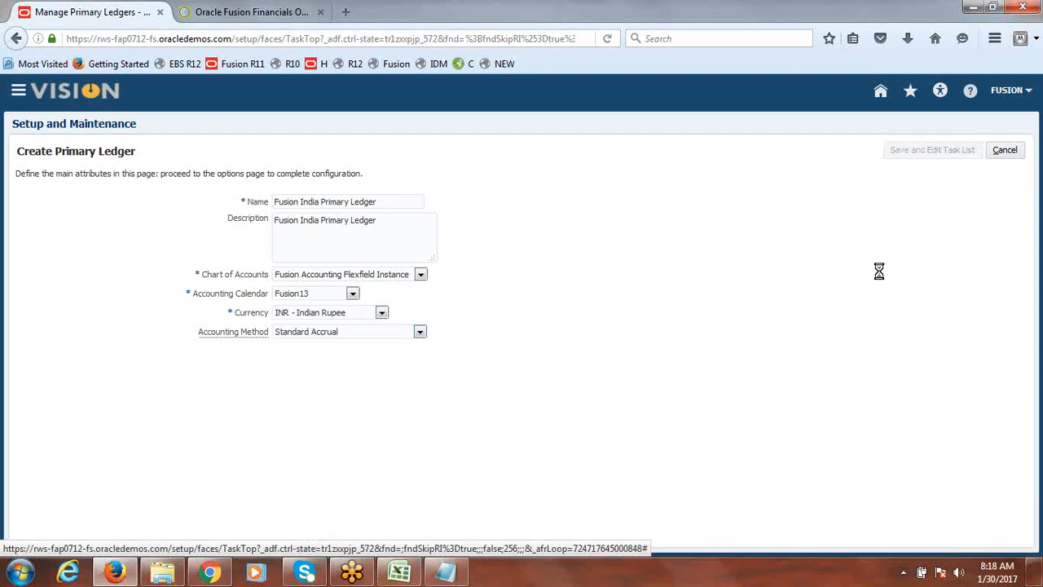
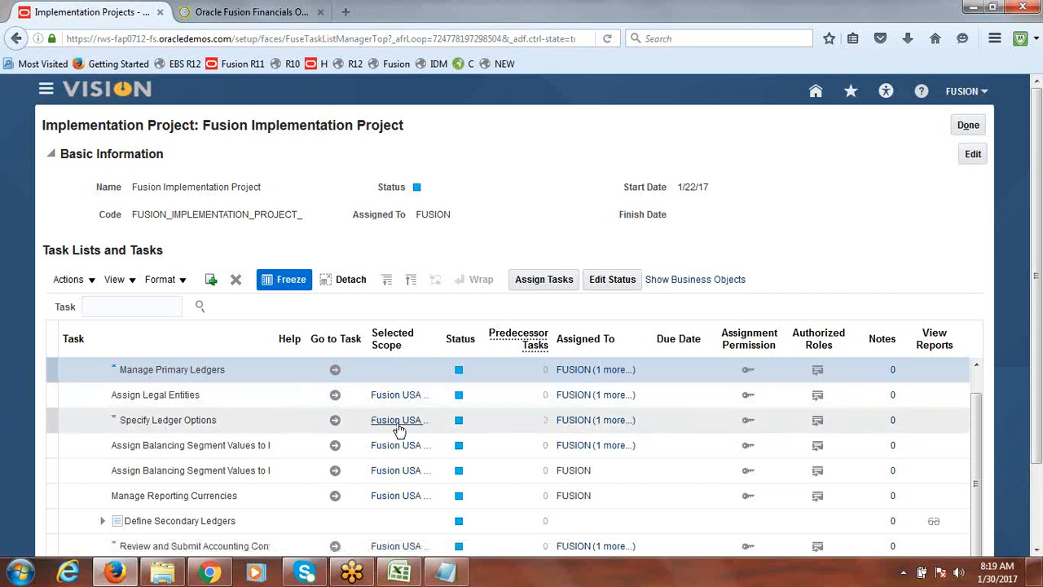
Open the scope selection for the Specify Ledger Options task and choose to select and add a primary ledger
mouse_move(377, 421)
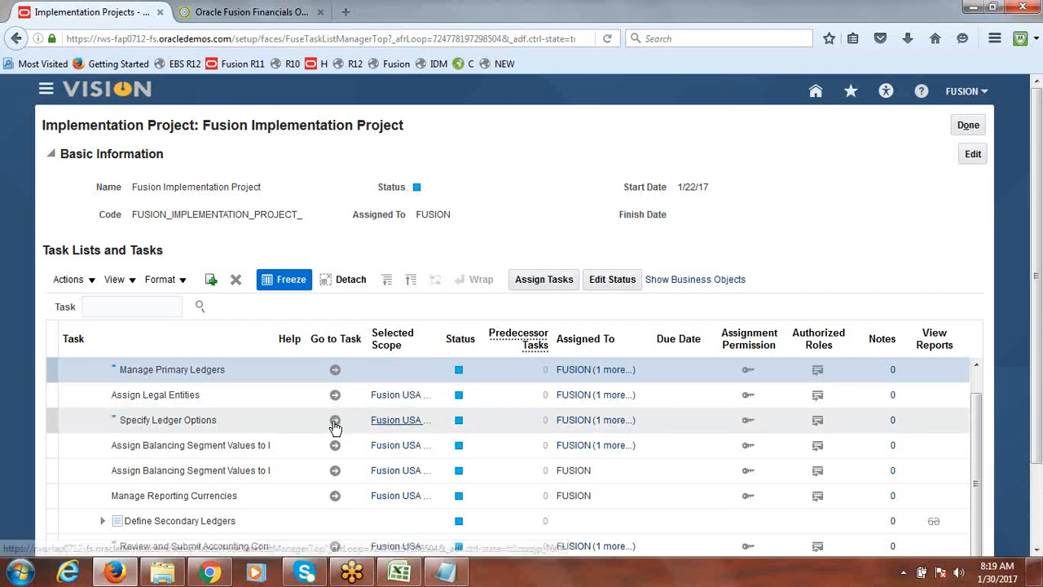
mouse_move(417, 425)
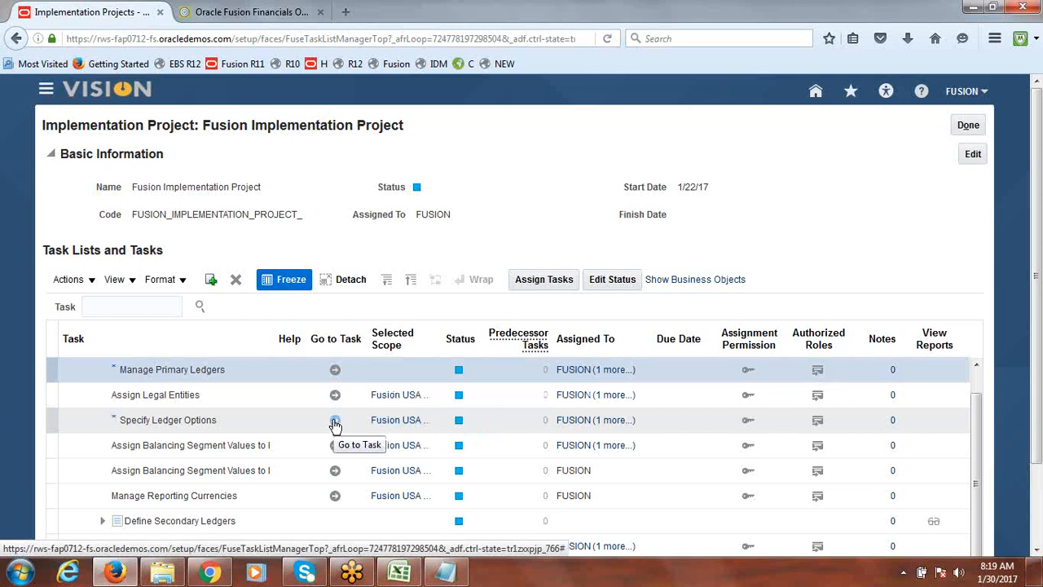
click(399, 425)
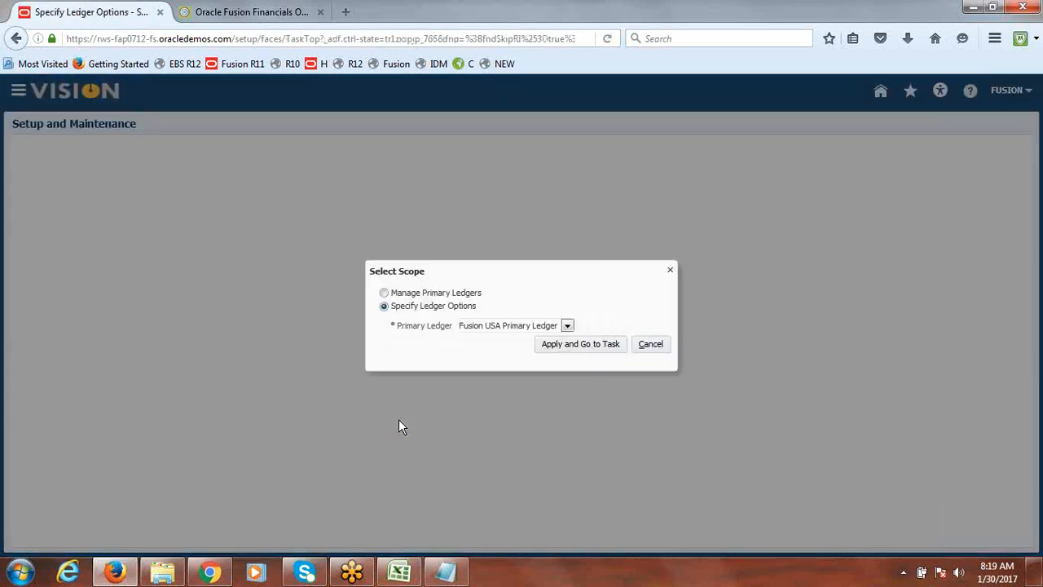
click(567, 326)
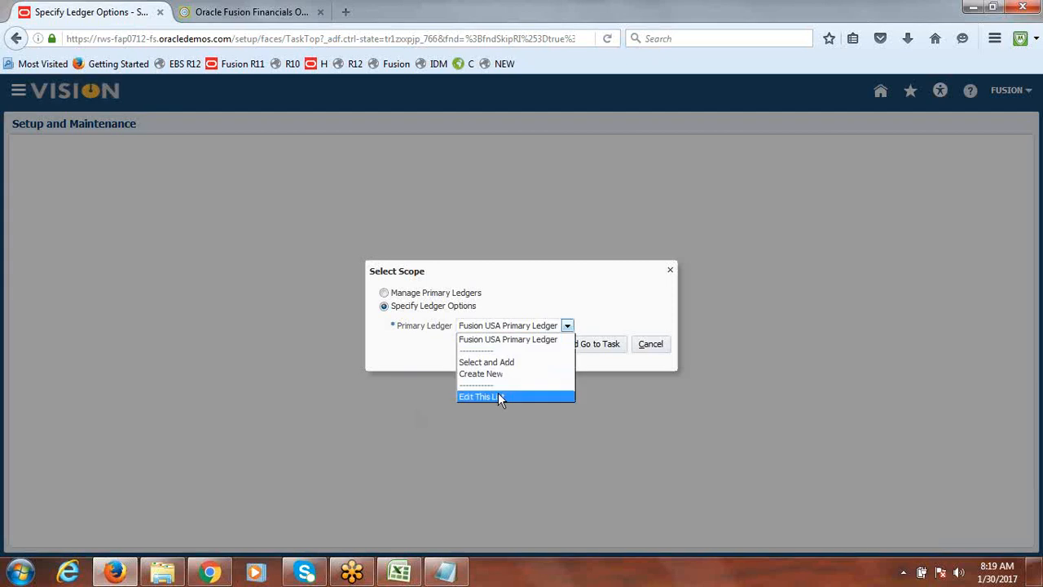
click(503, 363)
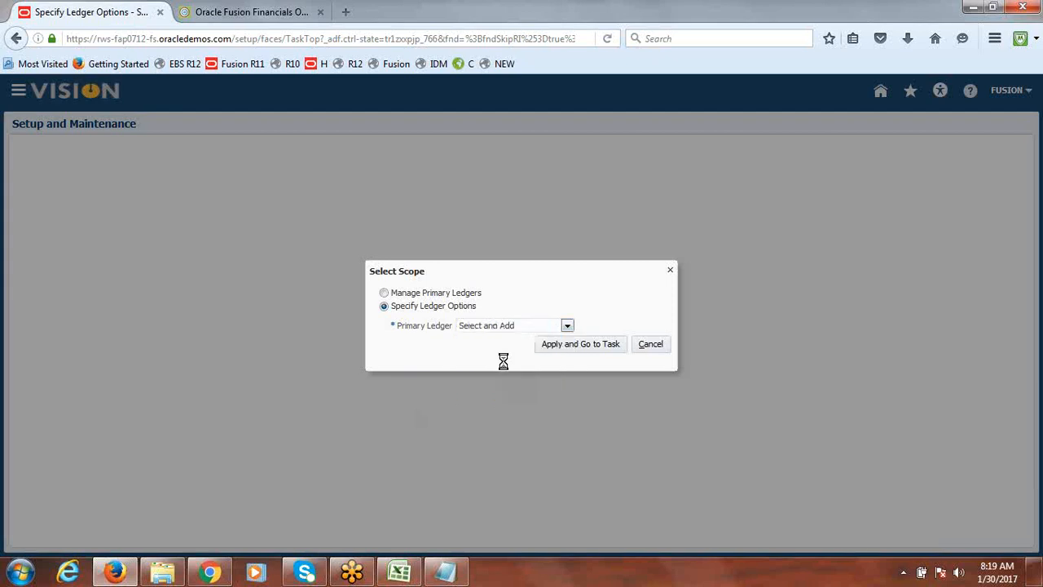
click(551, 350)
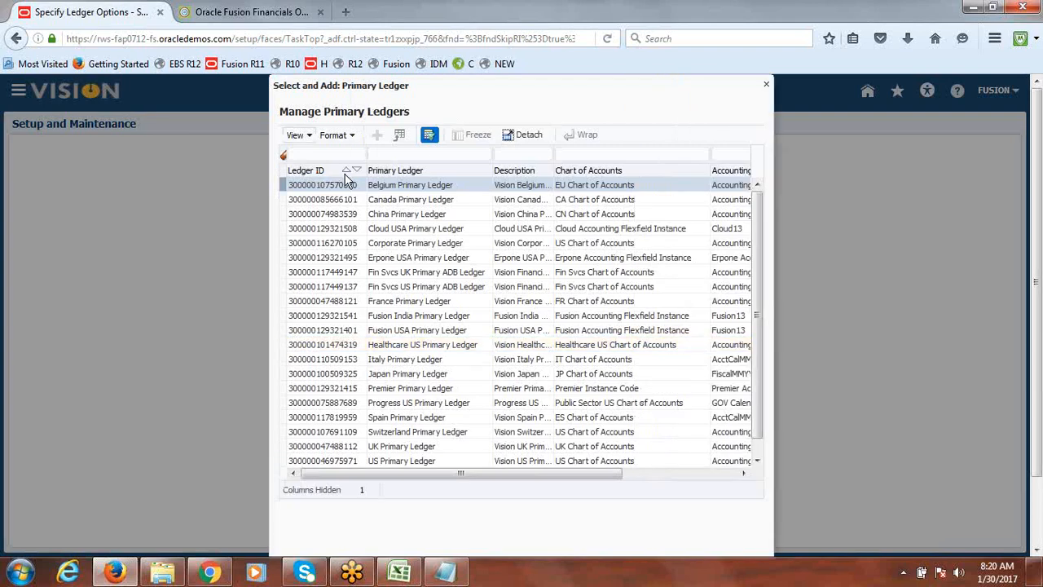
click(327, 154)
text(Fusion)
key(Return)
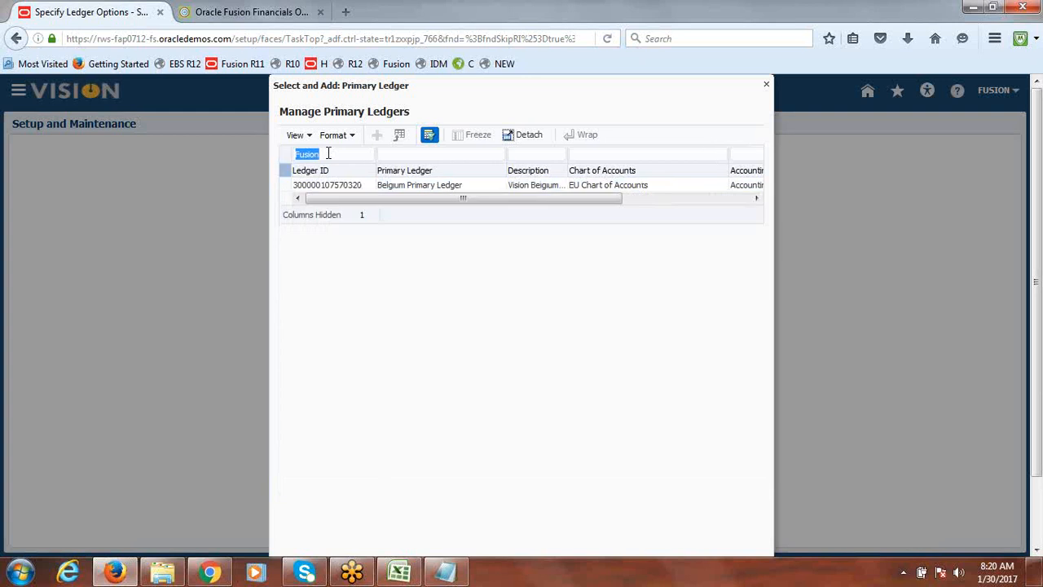
key(Return)
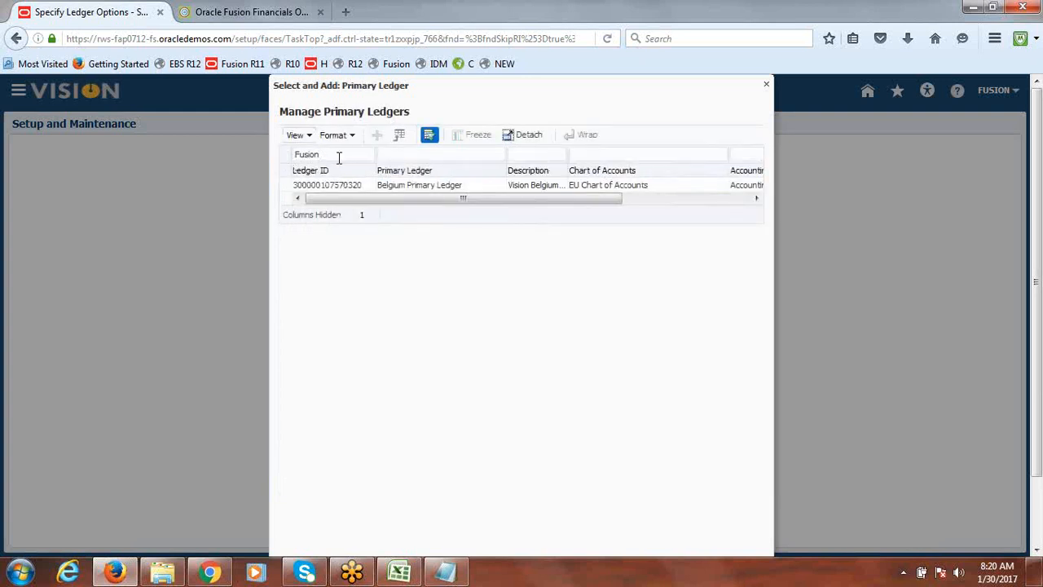
drag(338, 157, 285, 161)
double_click(299, 161)
key(BackSpace)
Filter primary ledgers by Fusion and select Fusion India Primary Ledger as the scope, then save and close
click(417, 154)
text(Fusion)
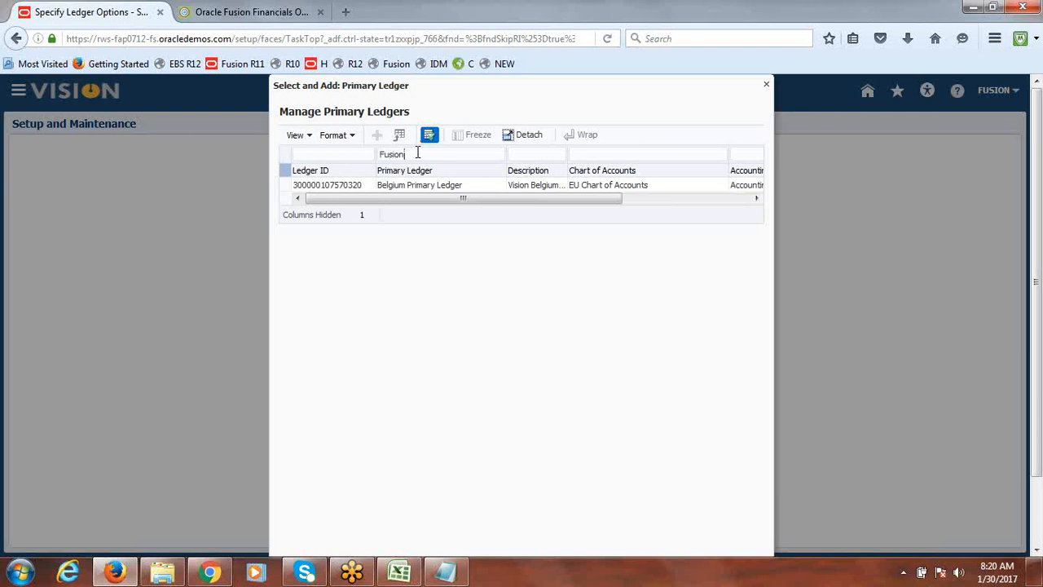
key(Return)
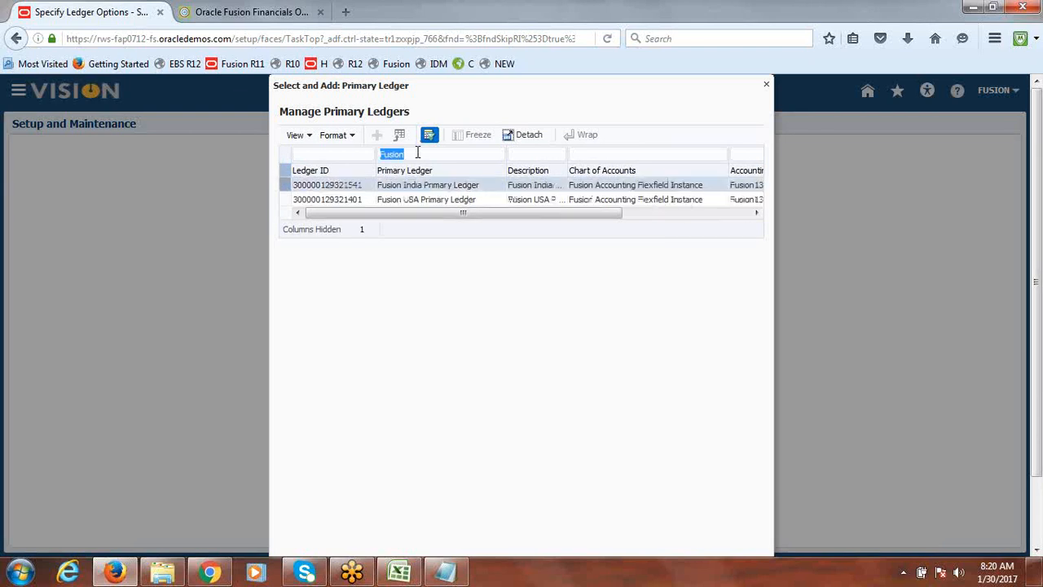
click(287, 191)
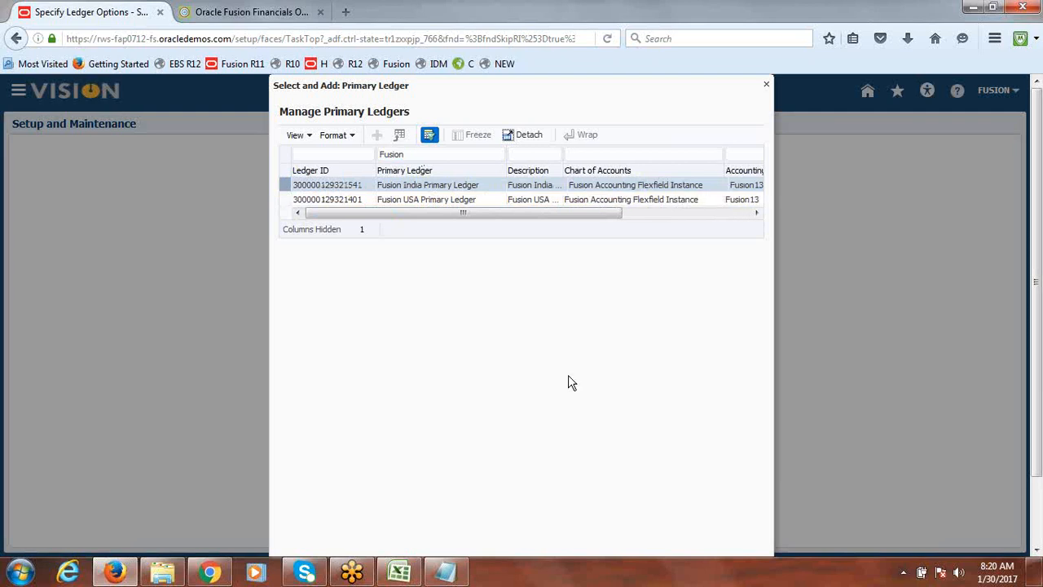
scroll(964, 303, down, 2)
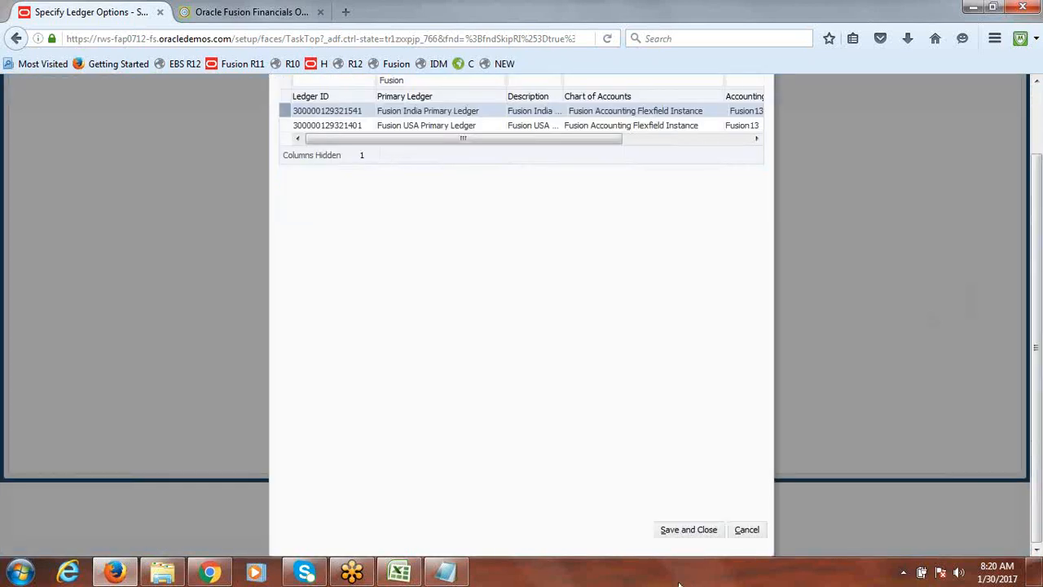
click(687, 532)
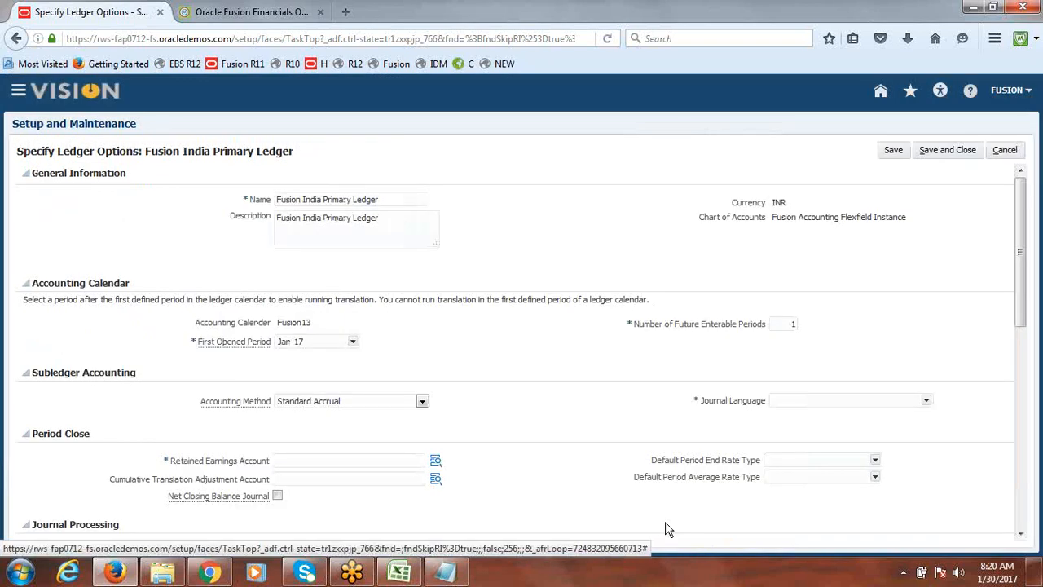
Set the journal language to American English
scroll(1029, 304, down, 4)
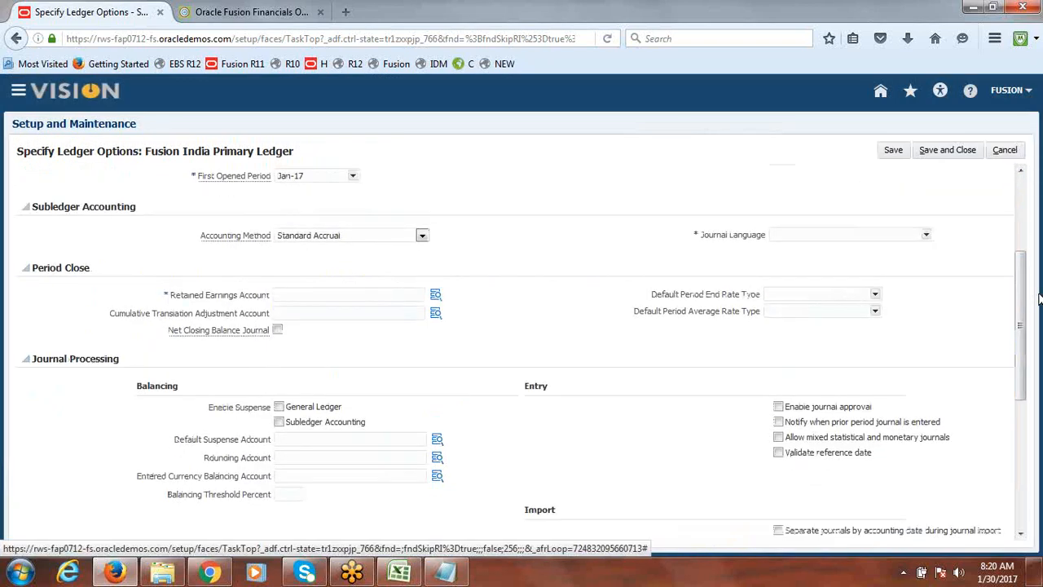
click(926, 234)
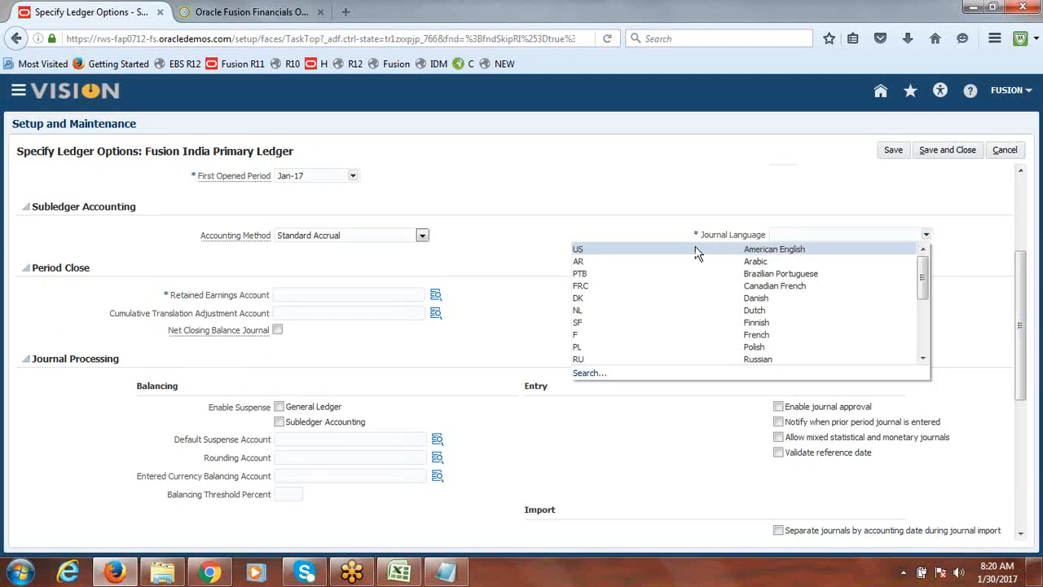
click(624, 248)
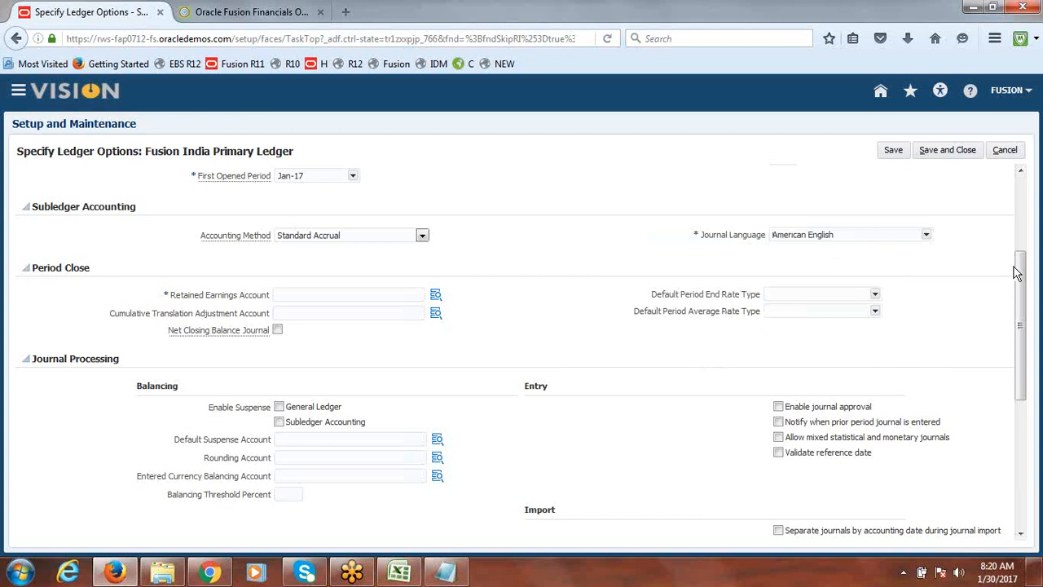
Try to choose a company segment for the retained earnings account, then cancel the account dialog
drag(1022, 273, 1020, 339)
drag(1025, 379, 1024, 313)
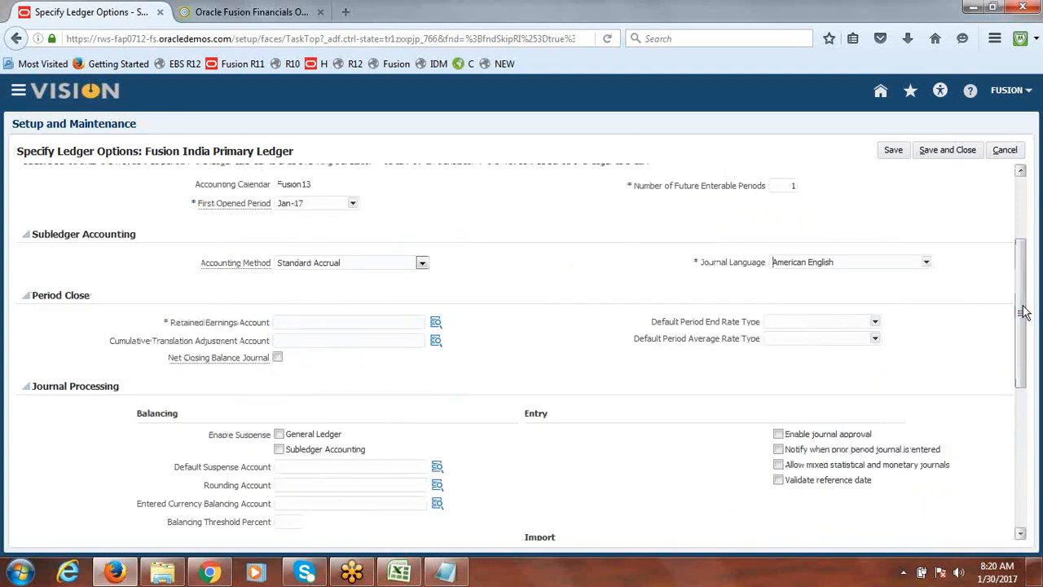
click(437, 324)
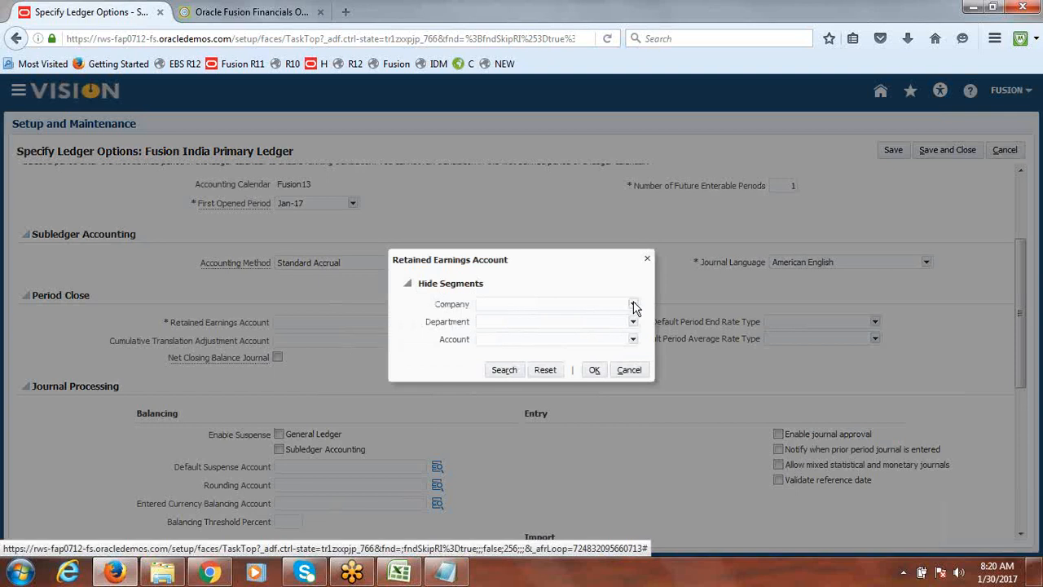
click(634, 306)
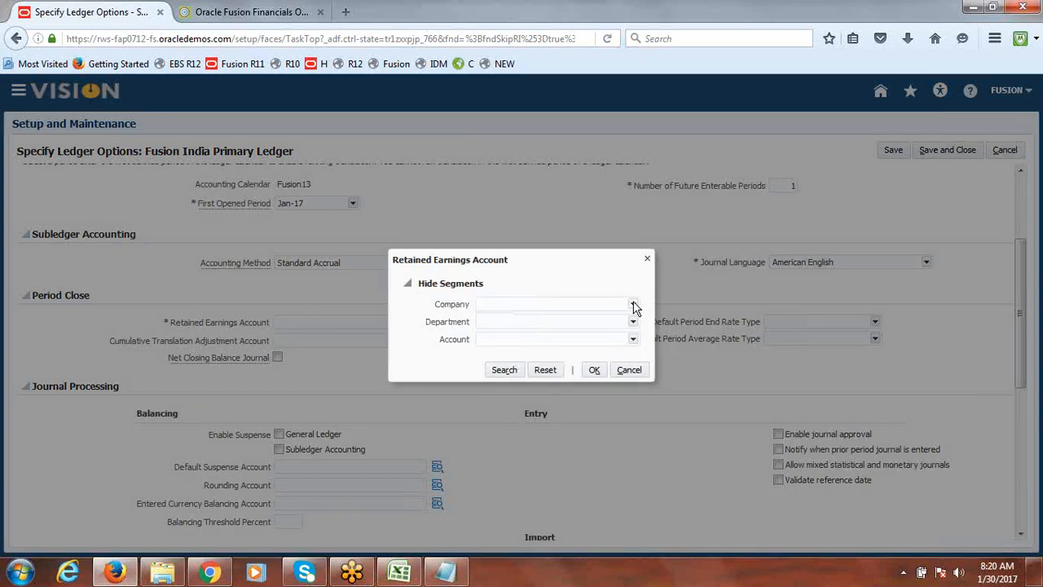
click(634, 306)
click(633, 304)
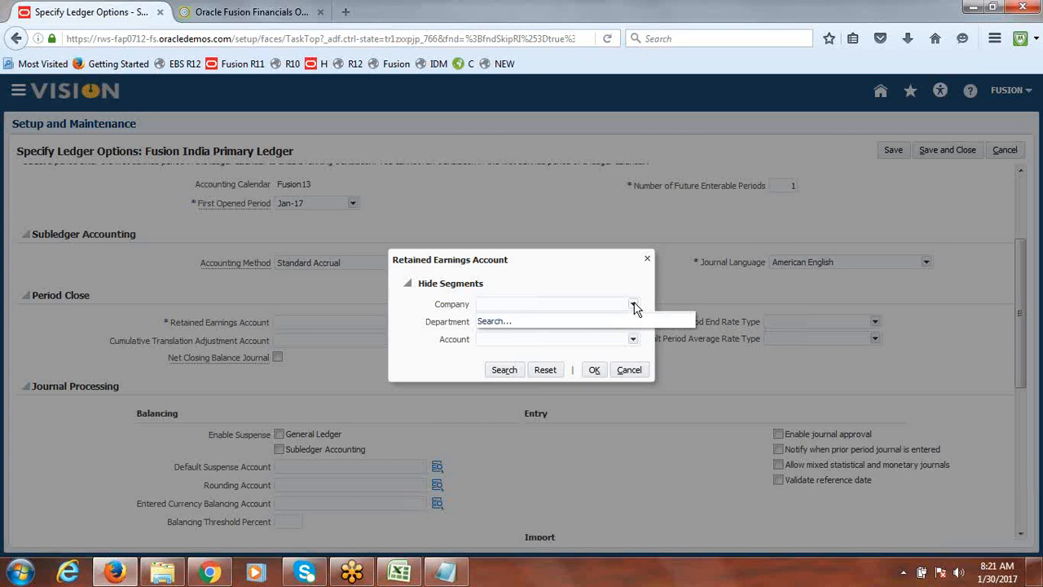
click(494, 322)
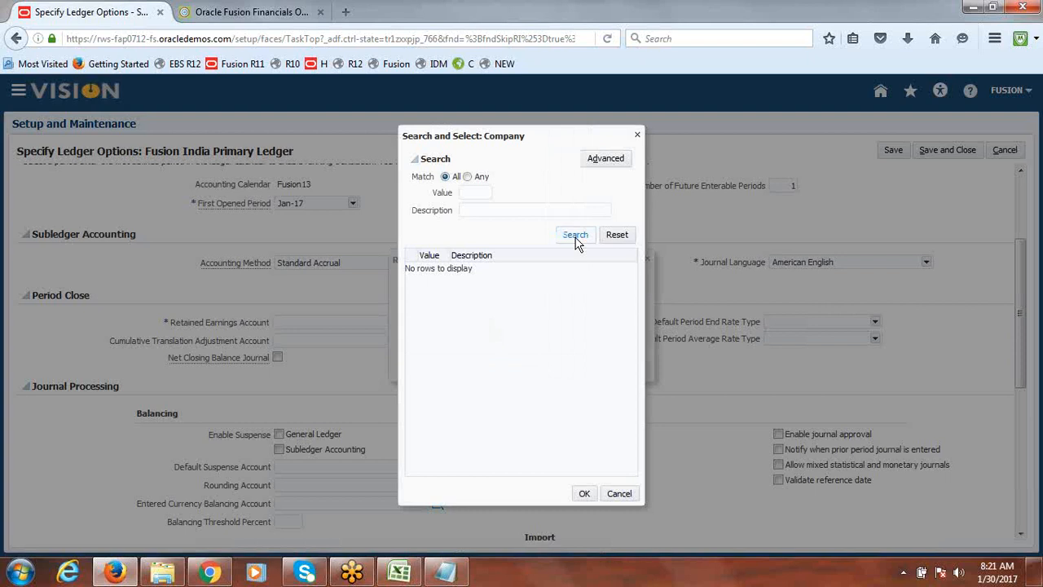
click(639, 137)
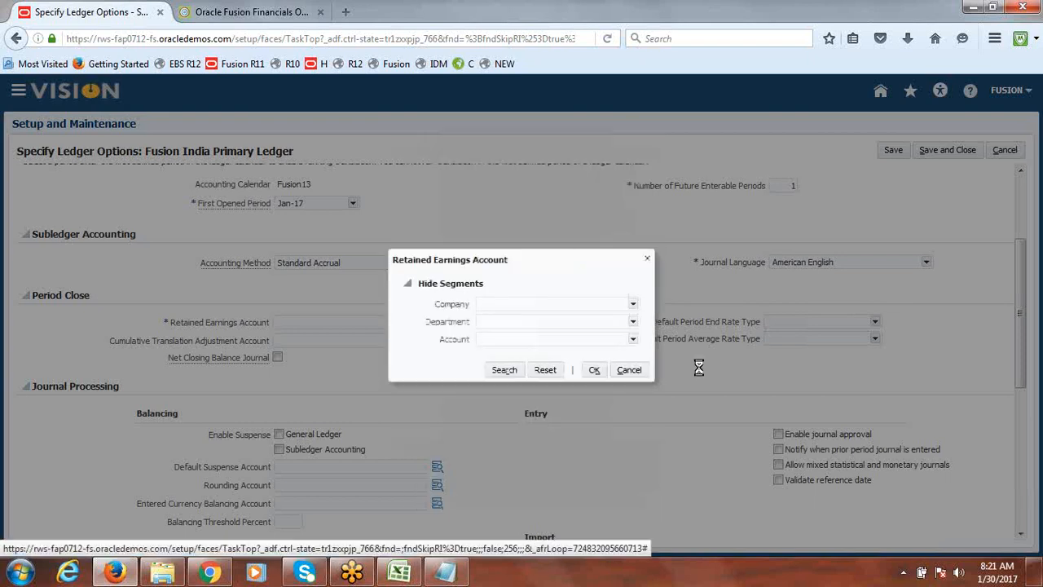
click(629, 371)
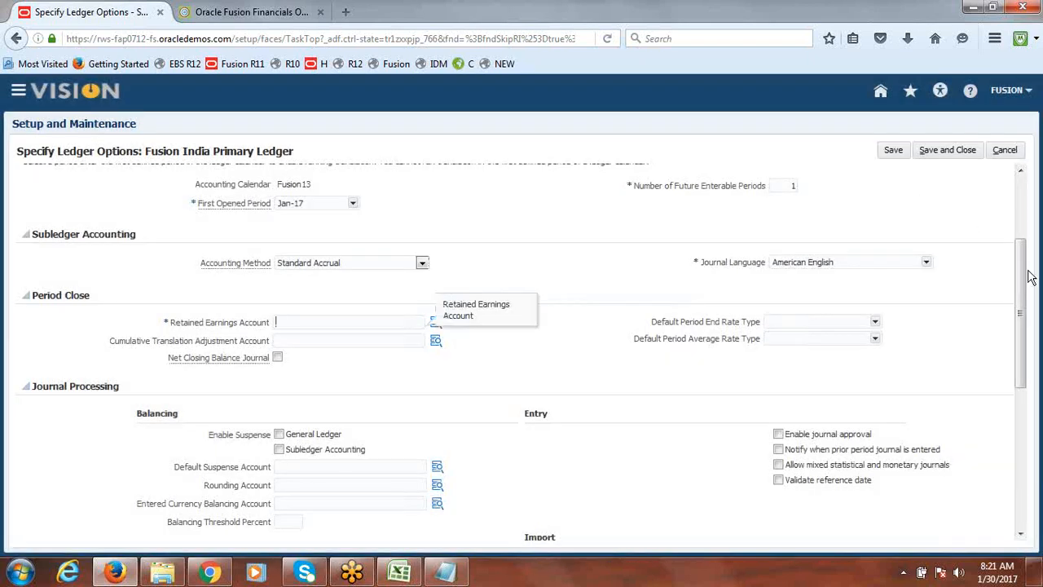
Try to save and close the ledger options, then cancel the task
drag(1029, 277, 1029, 203)
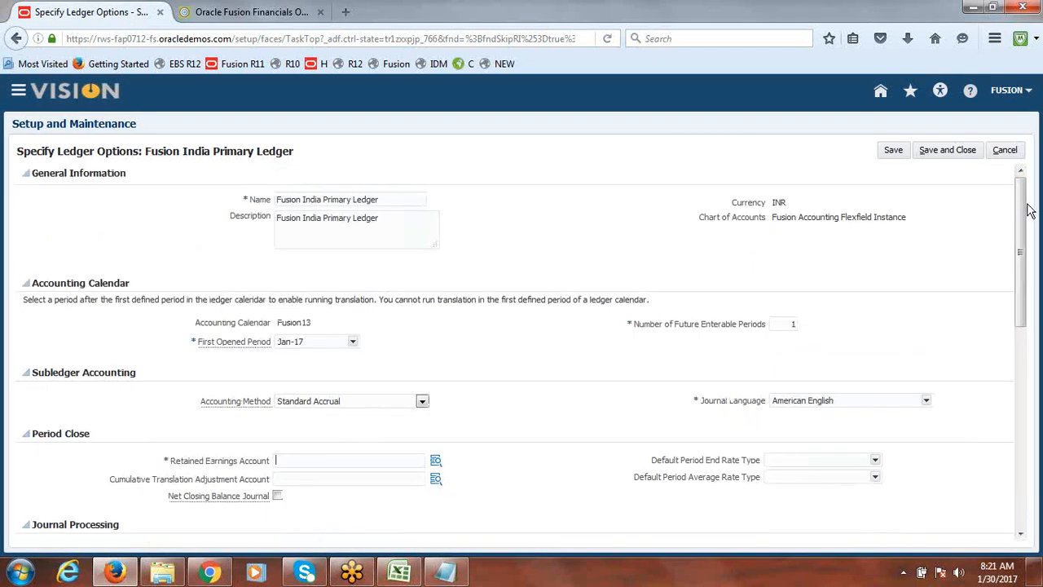
click(948, 153)
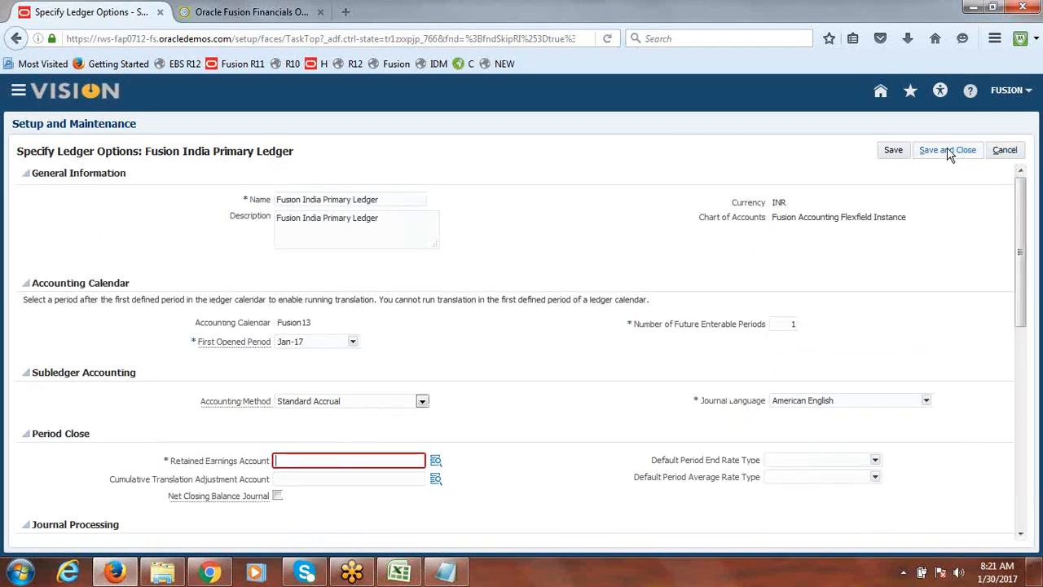
click(1005, 150)
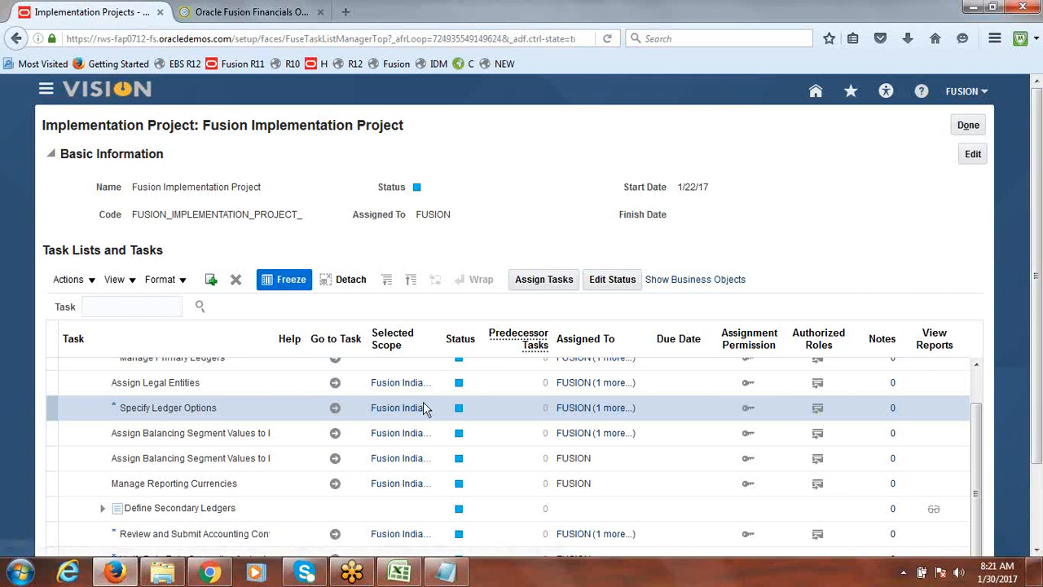
Reopen Specify Ledger Options, try saving without a retained earnings account, and cancel the task again
click(334, 410)
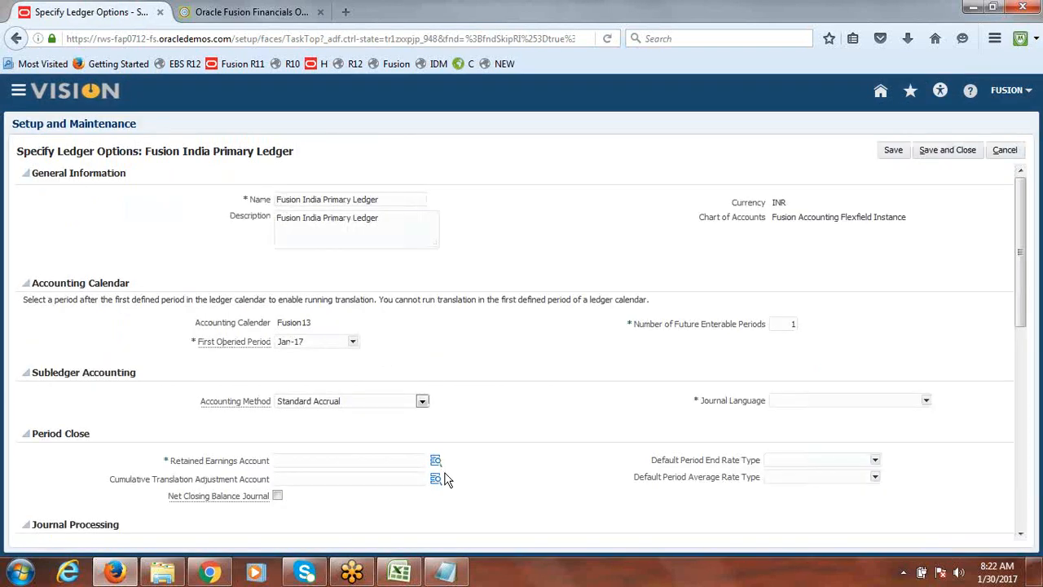
click(436, 461)
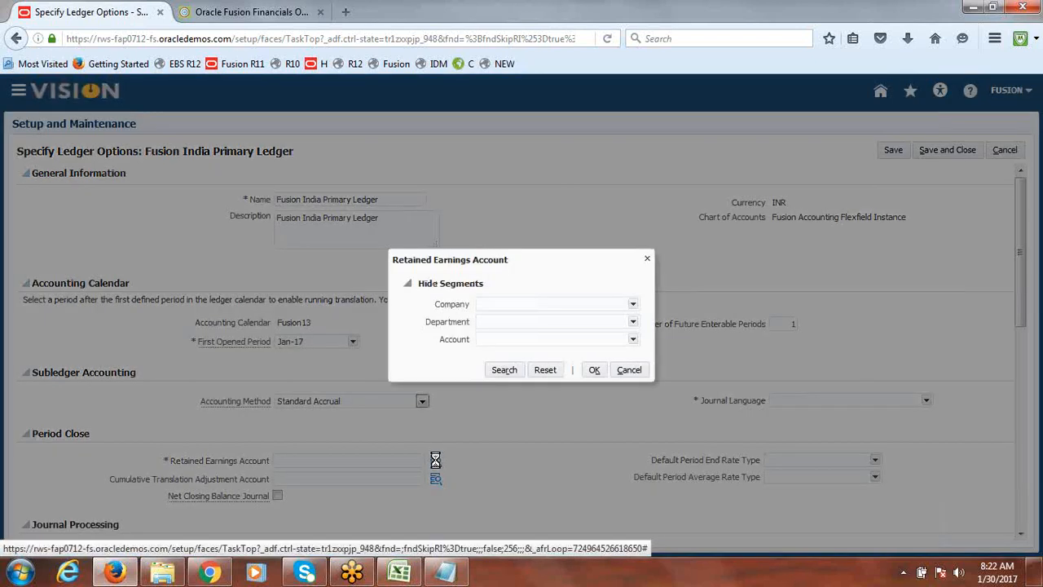
click(634, 305)
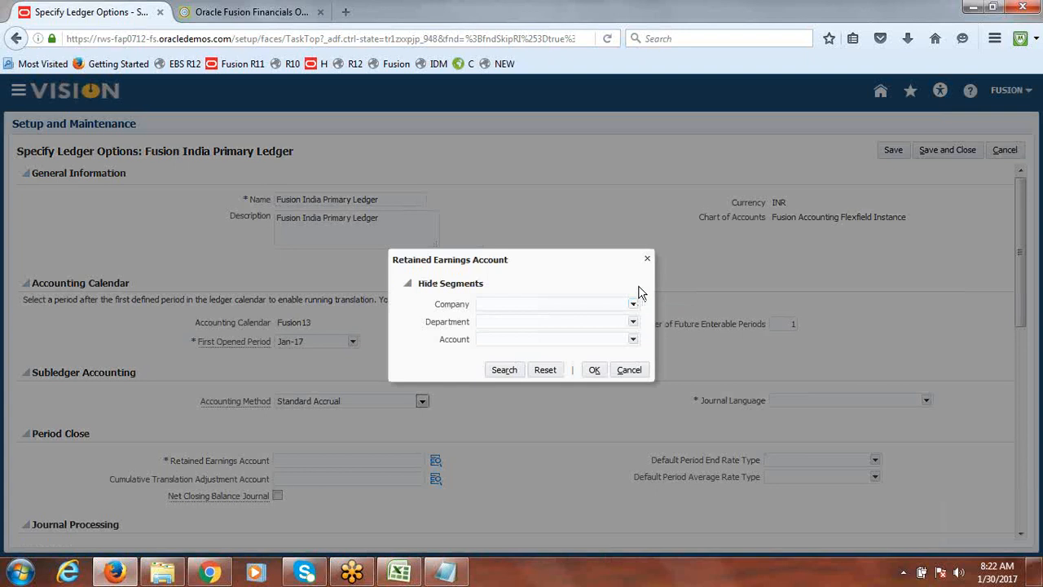
click(647, 259)
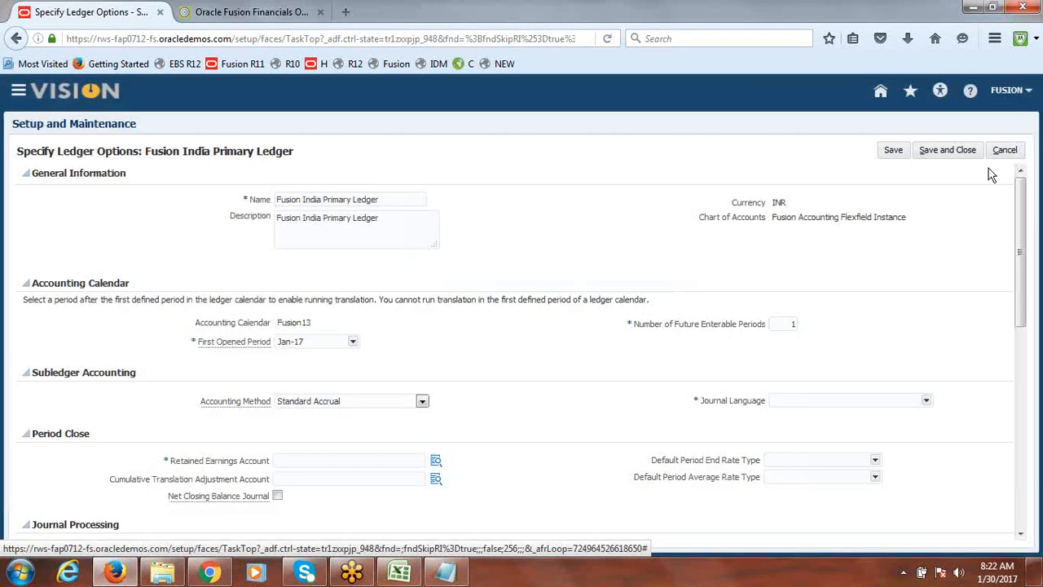
click(959, 150)
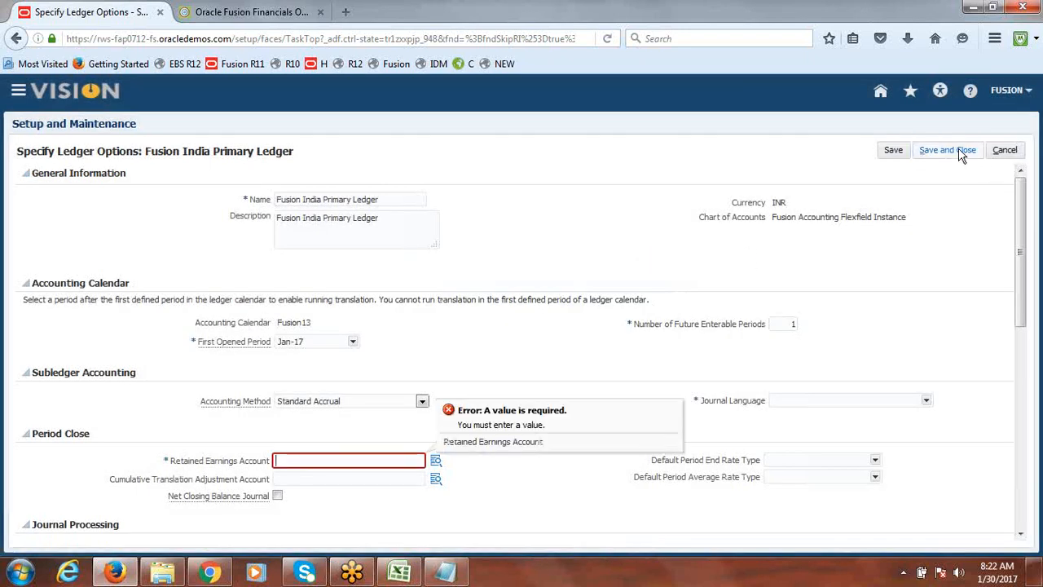
click(1007, 152)
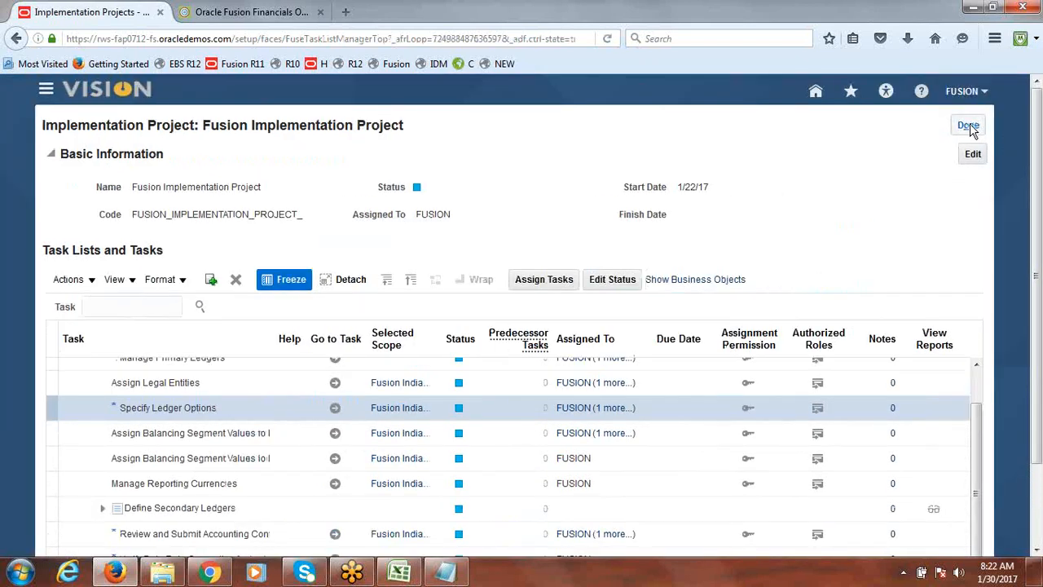
Close the implementation project and sign out of the application
click(970, 128)
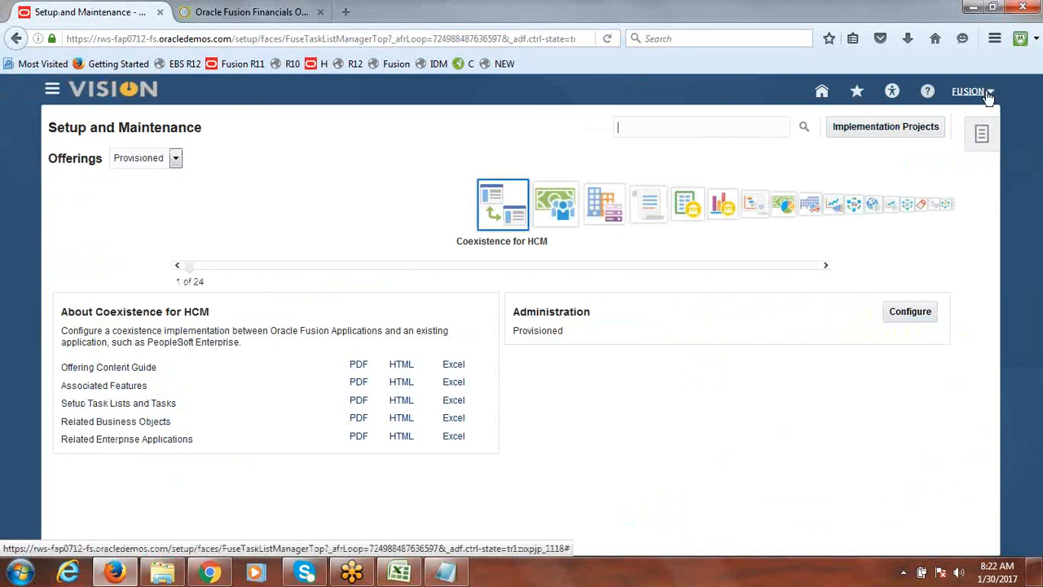
click(984, 93)
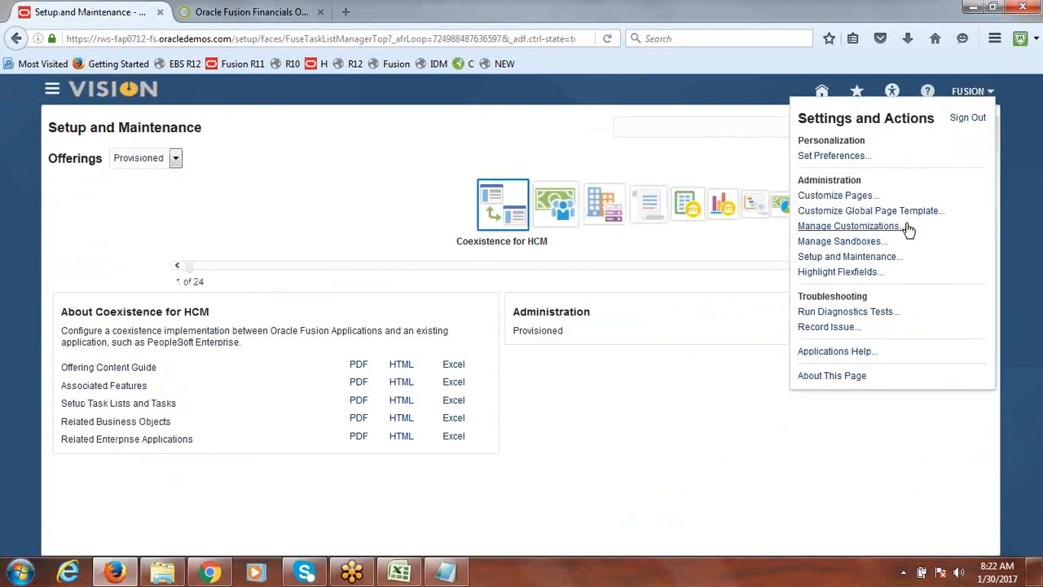
click(966, 128)
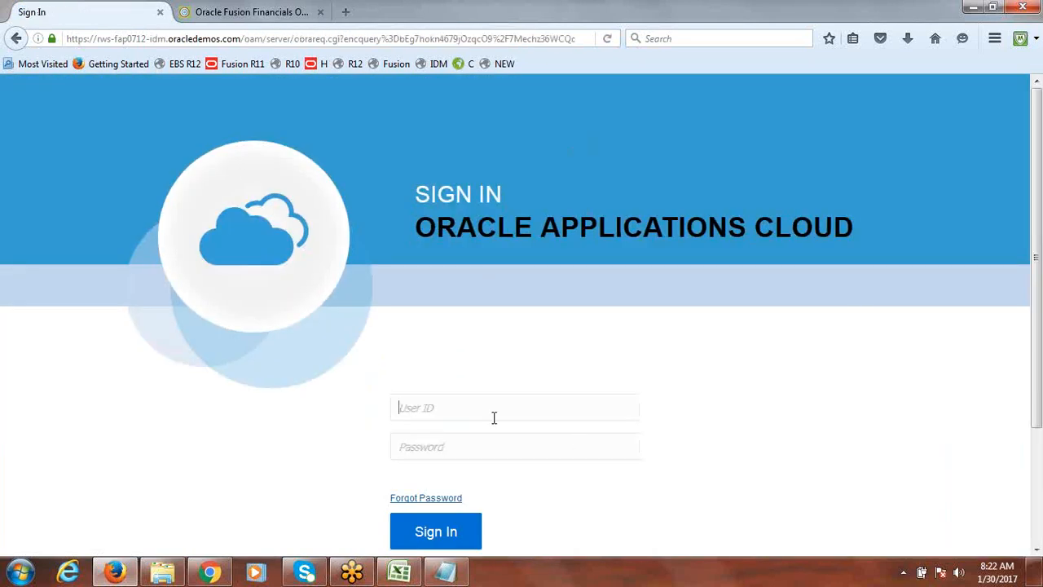
Sign in to Oracle Applications Cloud with the user ID and account password
key(Tab)
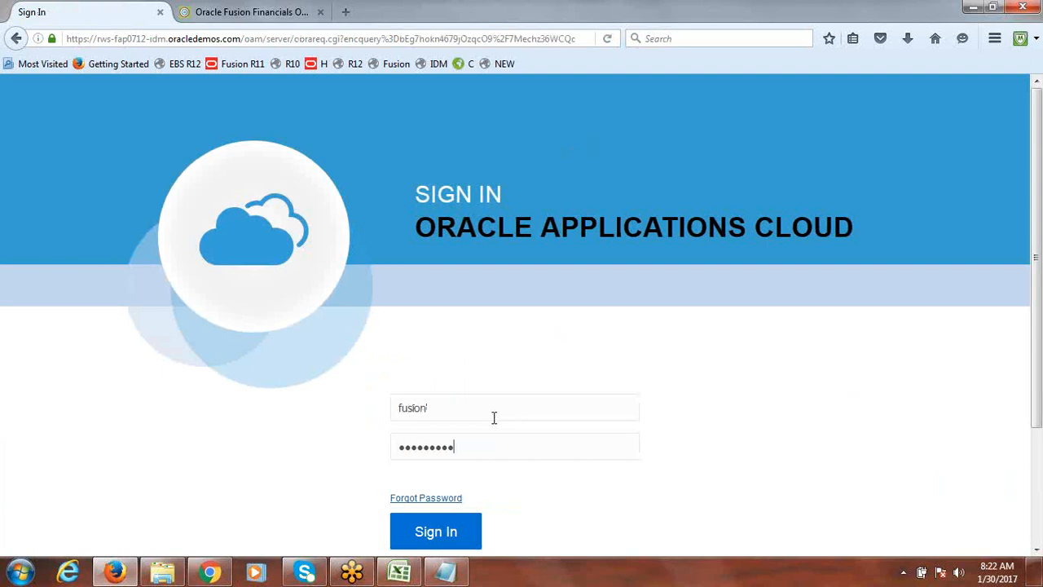
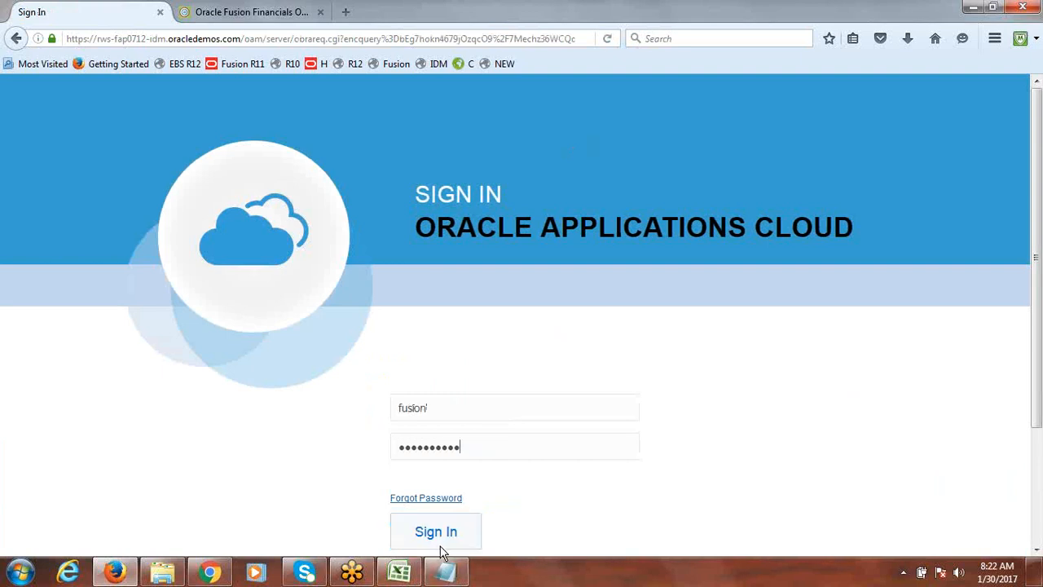
click(434, 532)
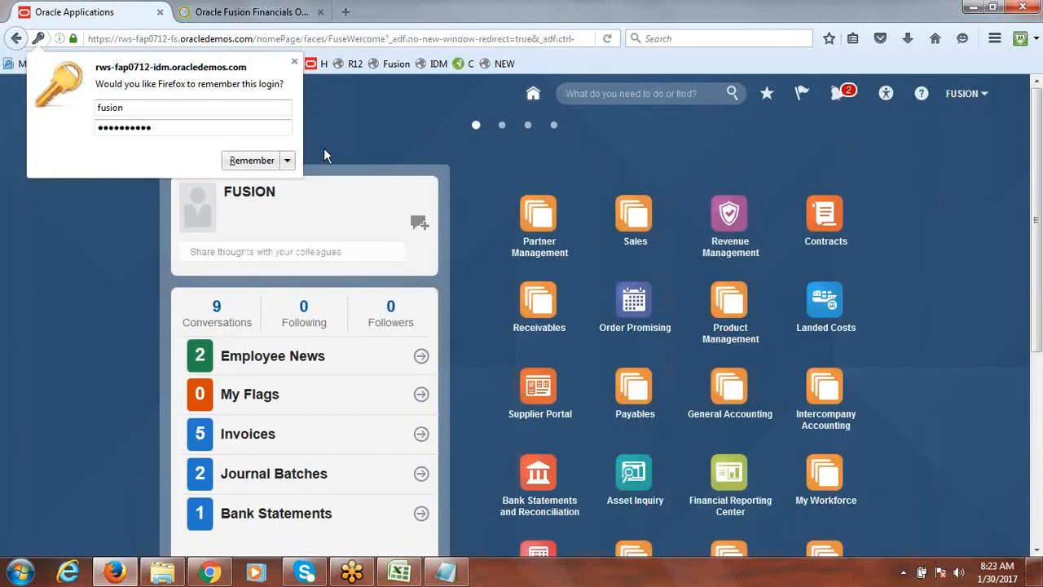
Open the Fusion Implementation Project from Setup and Maintenance's implementation projects
click(347, 136)
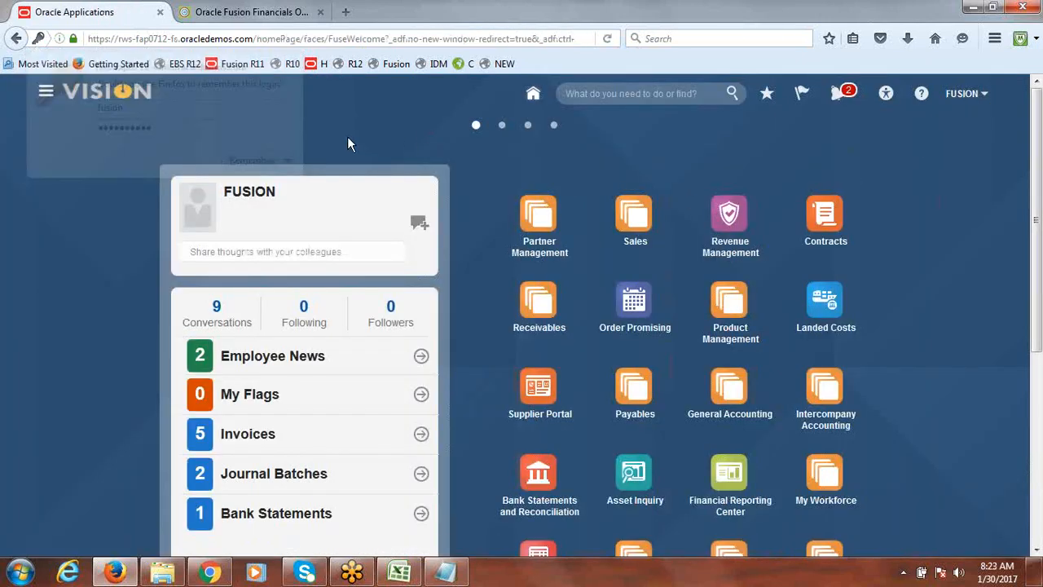
click(964, 96)
click(884, 263)
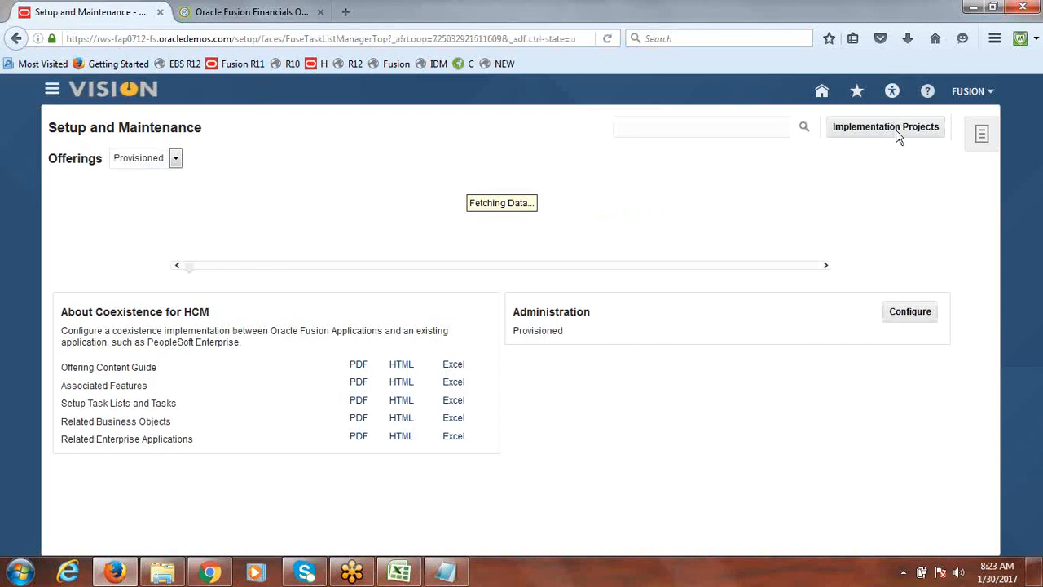
click(883, 124)
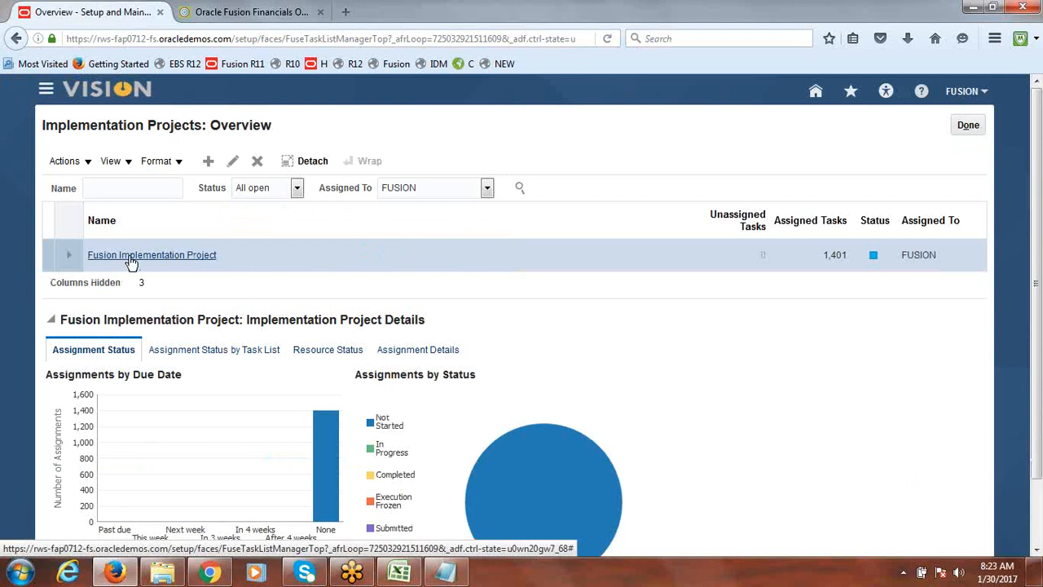
click(131, 259)
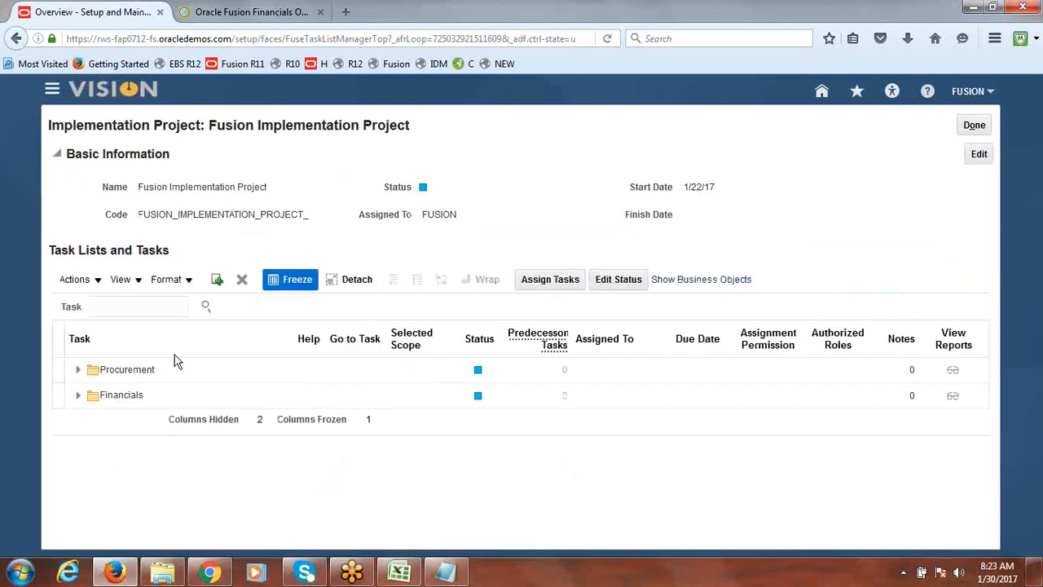
Search the project tasks for Specify Ledger Options and open the task under Define Accounting Configurations
click(124, 306)
text(Specify Ledger Options)
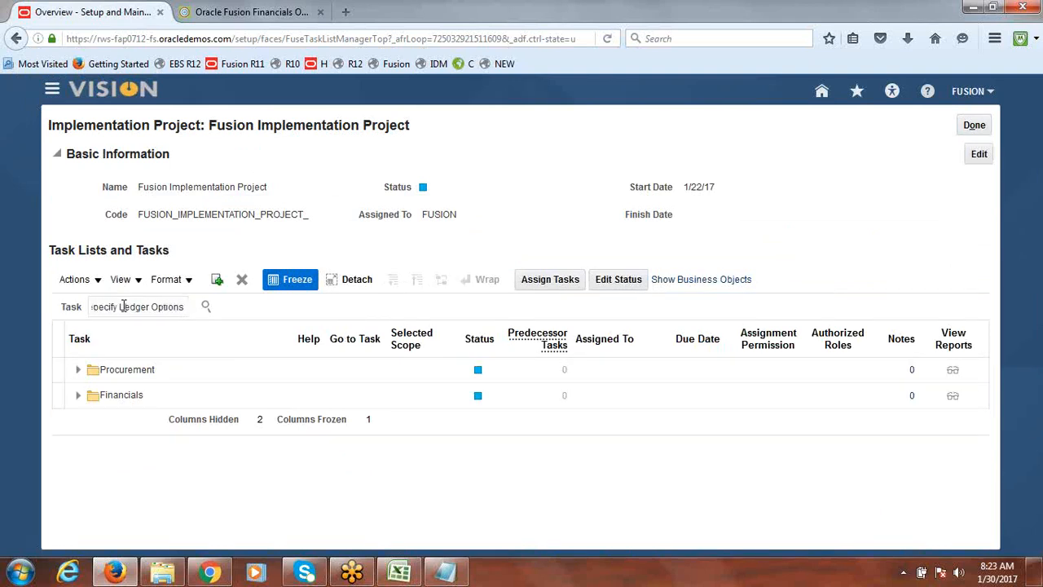
key(Return)
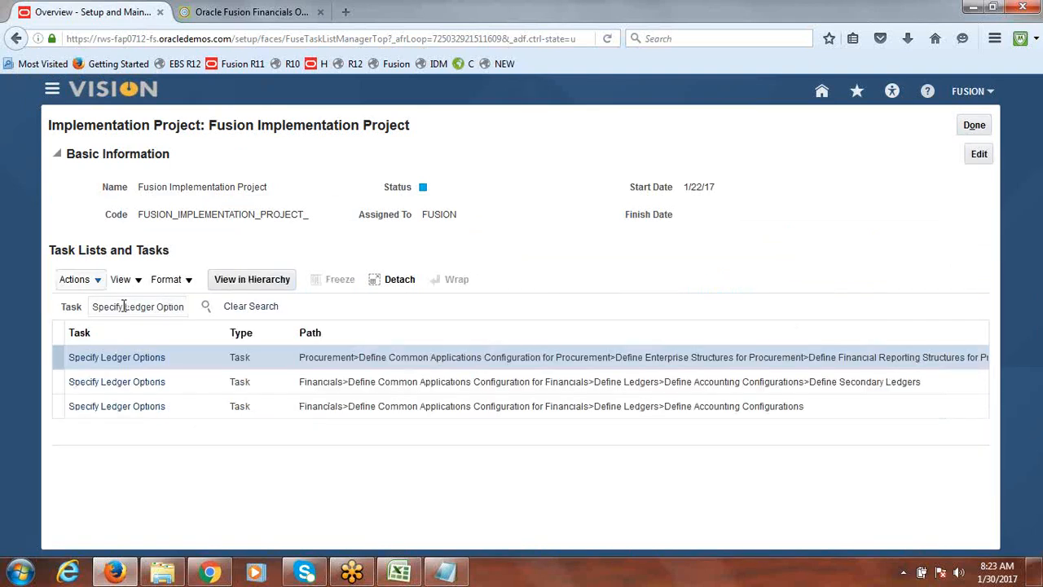
click(113, 409)
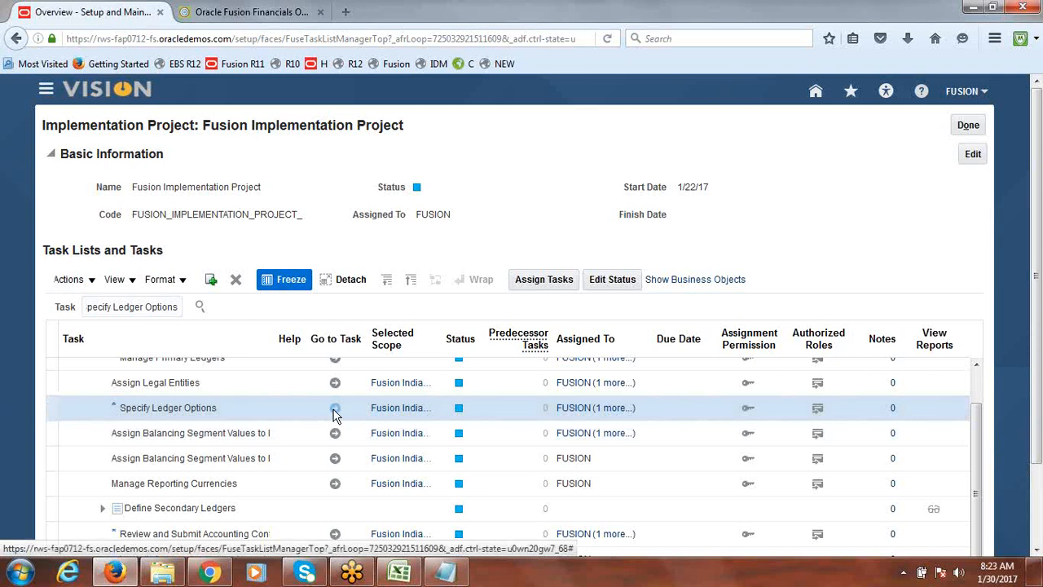
click(335, 411)
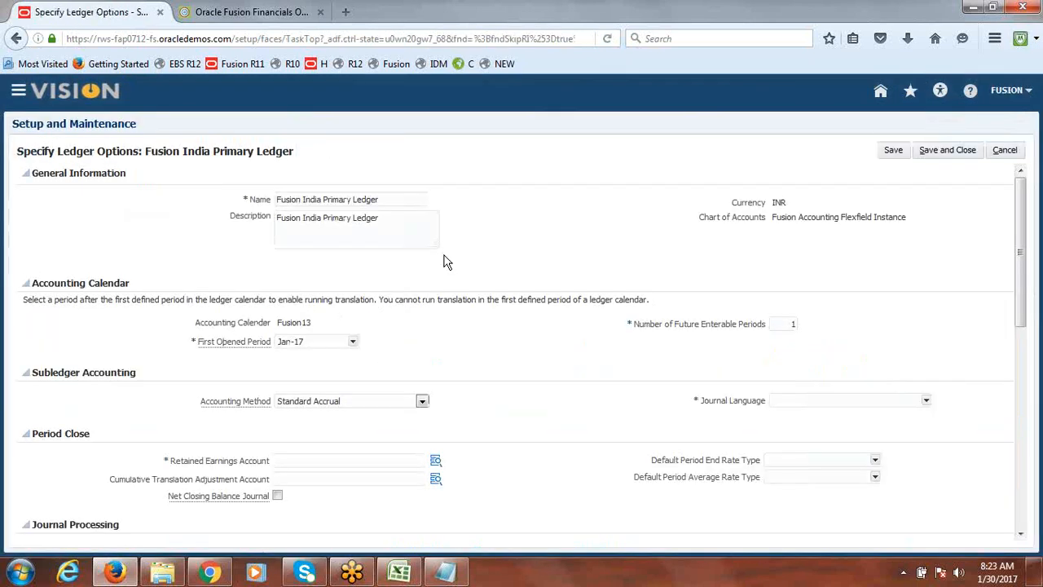
click(369, 460)
text(dsfs;)
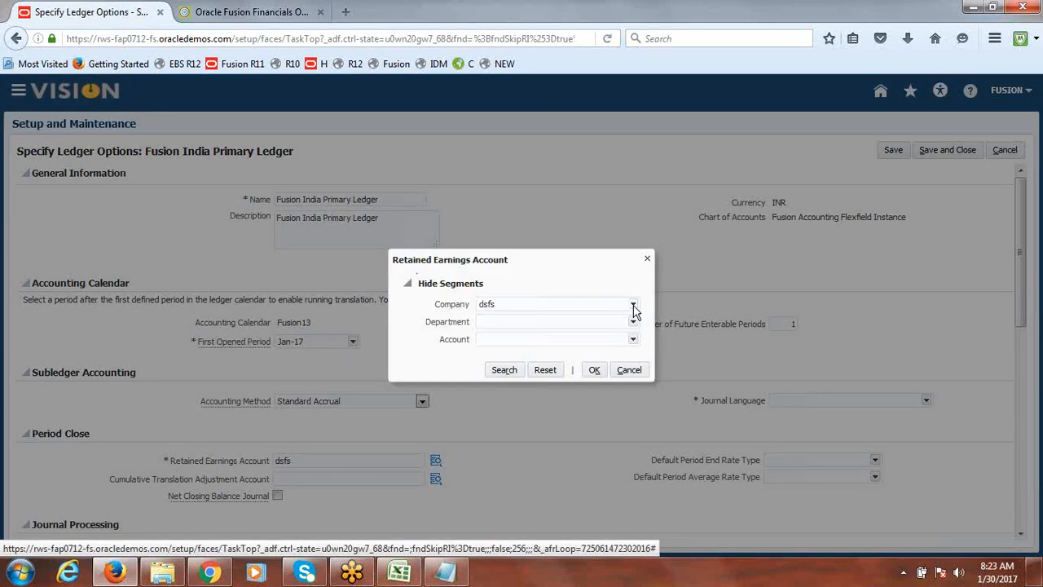
click(633, 307)
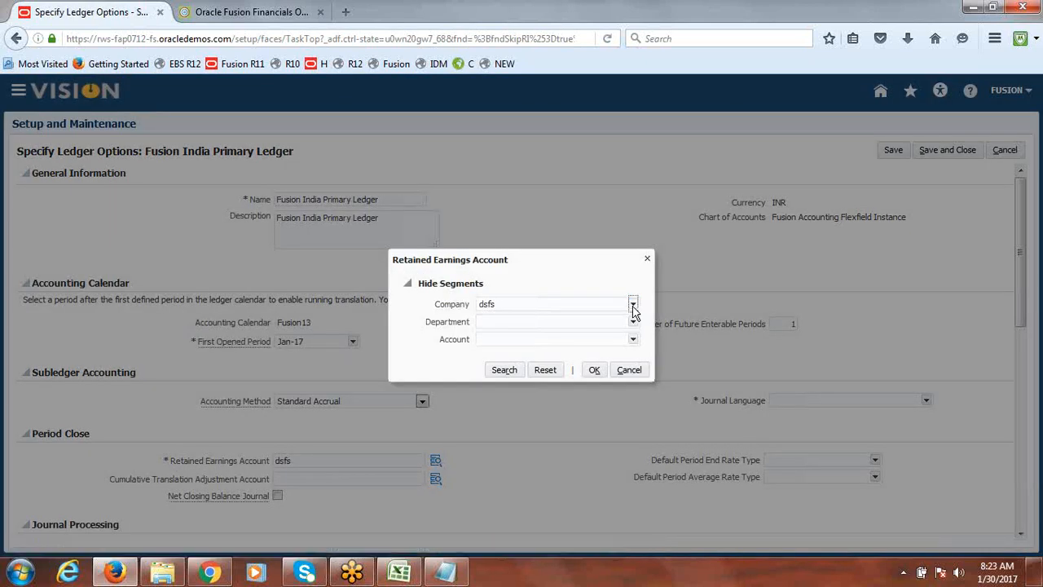
click(633, 306)
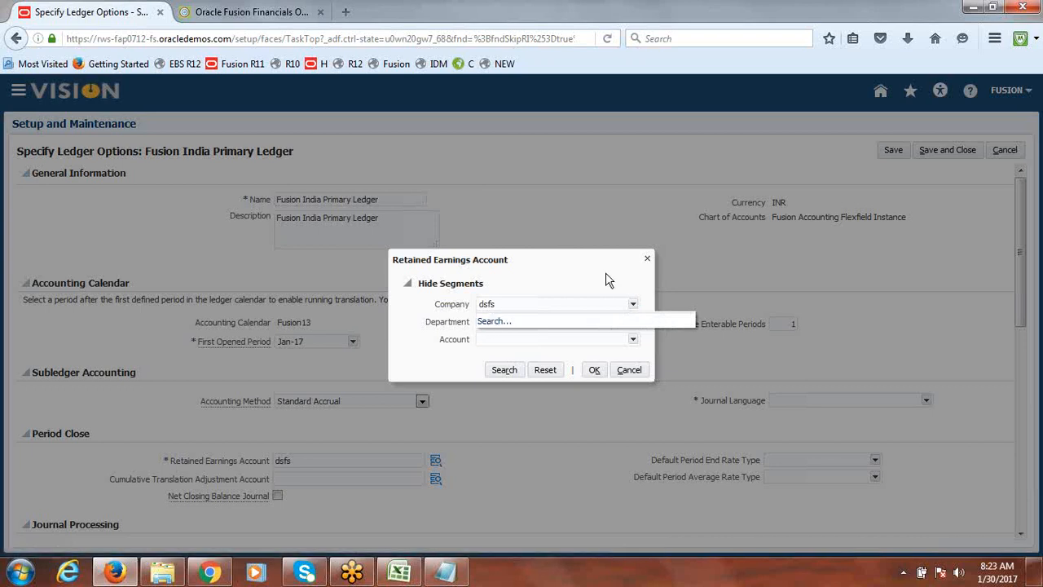
click(648, 261)
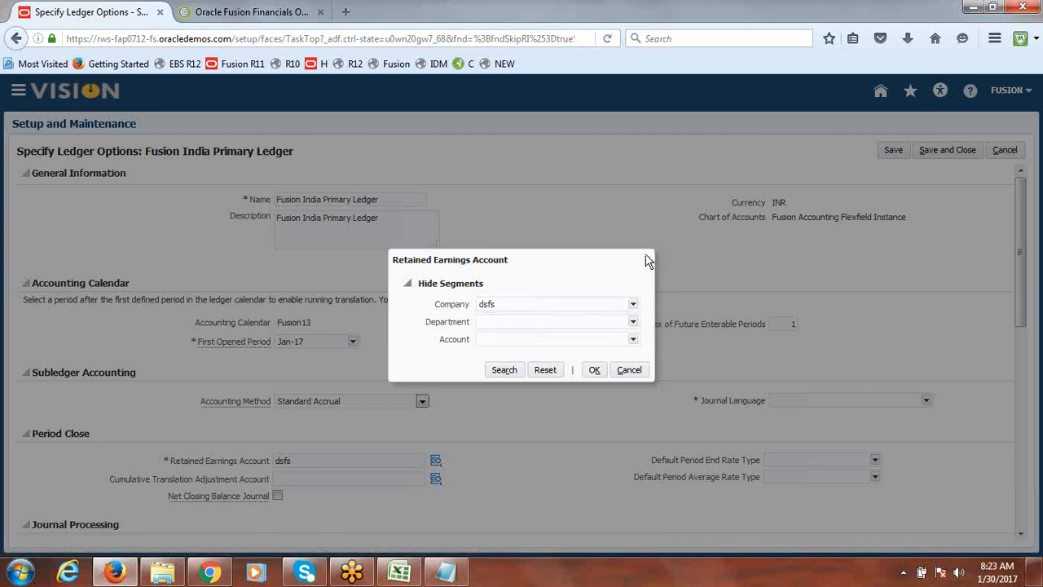
click(648, 261)
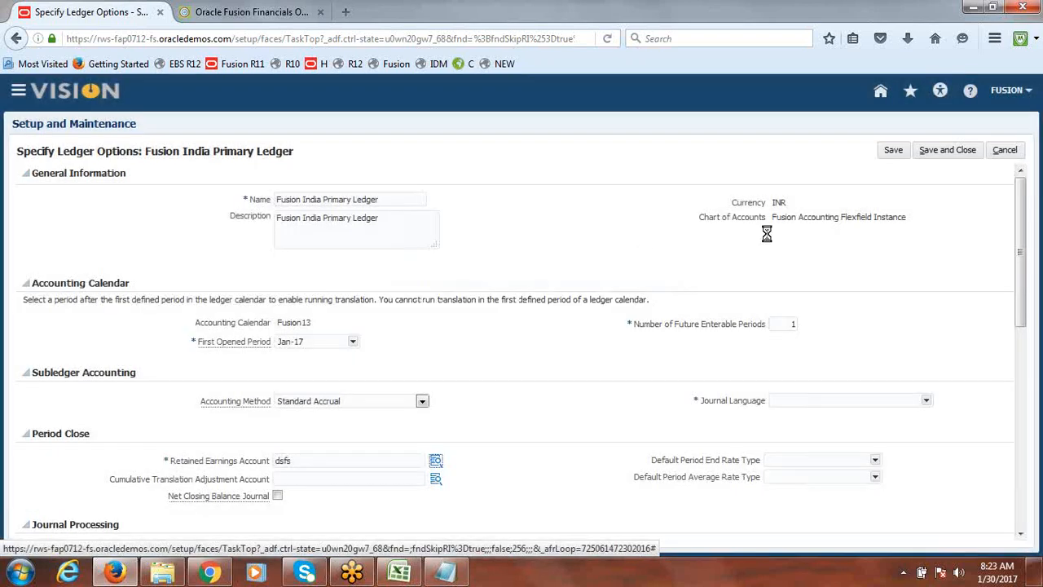
click(1008, 152)
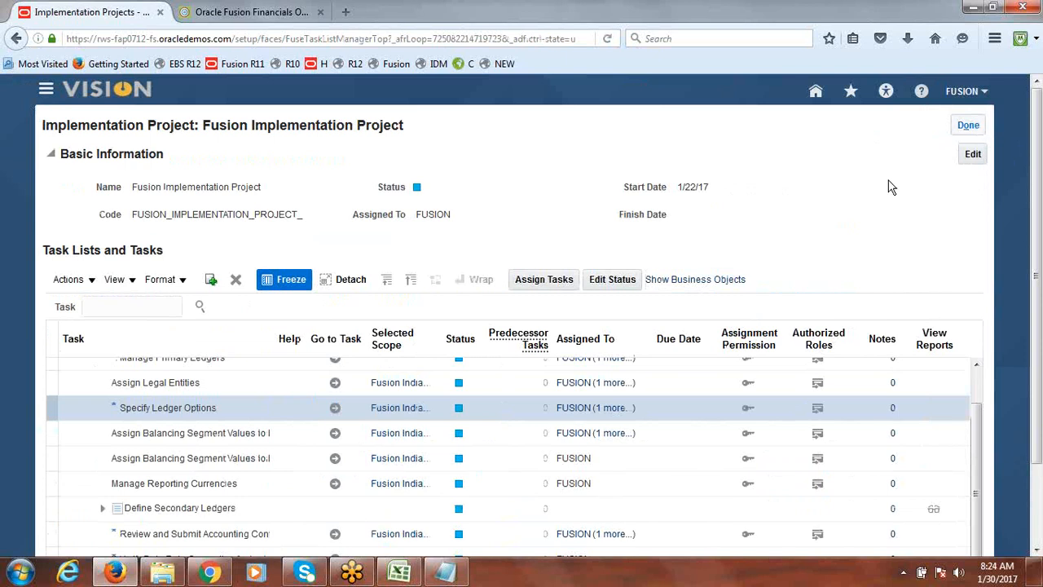
Reopen Specify Ledger Options, browse the retained earnings account's Company, Department and Account segment values, then cancel the task
click(335, 416)
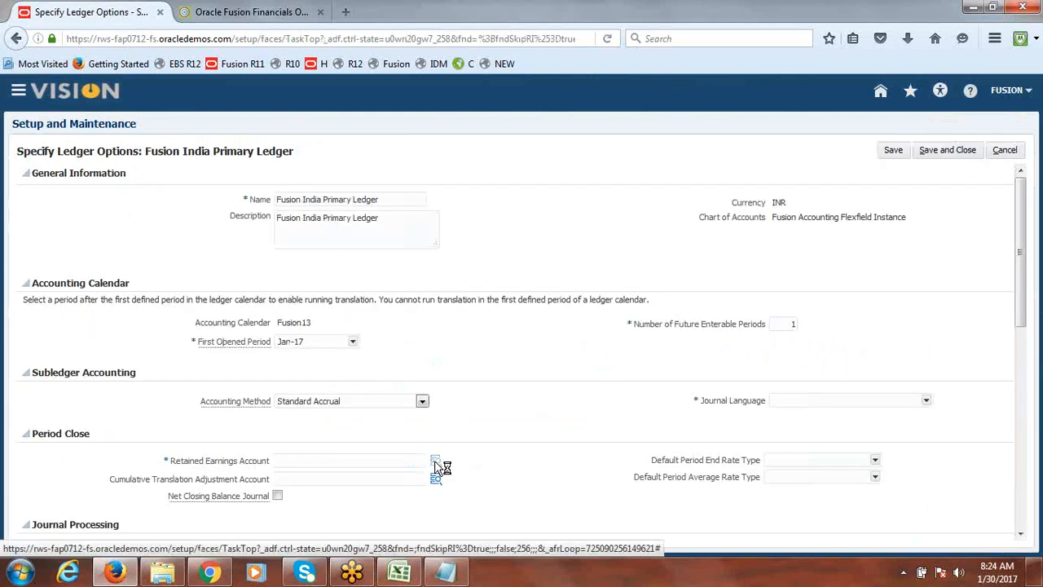
click(435, 461)
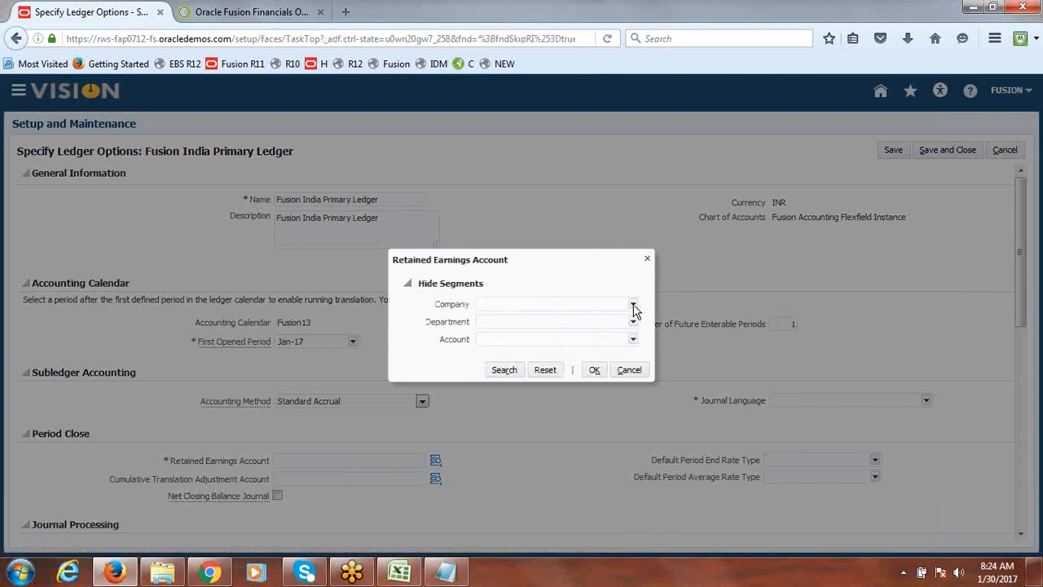
click(633, 307)
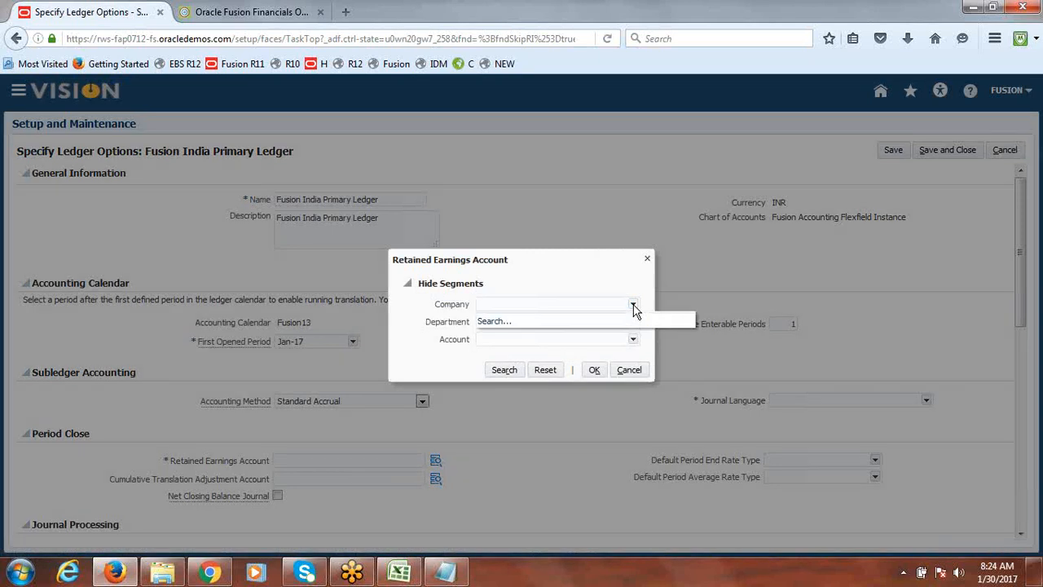
click(649, 339)
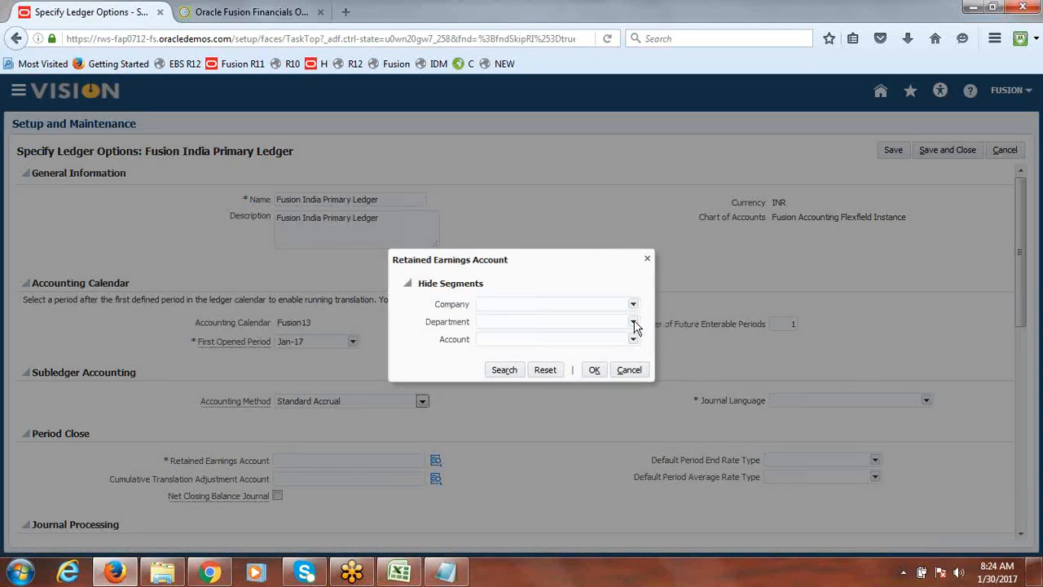
click(634, 322)
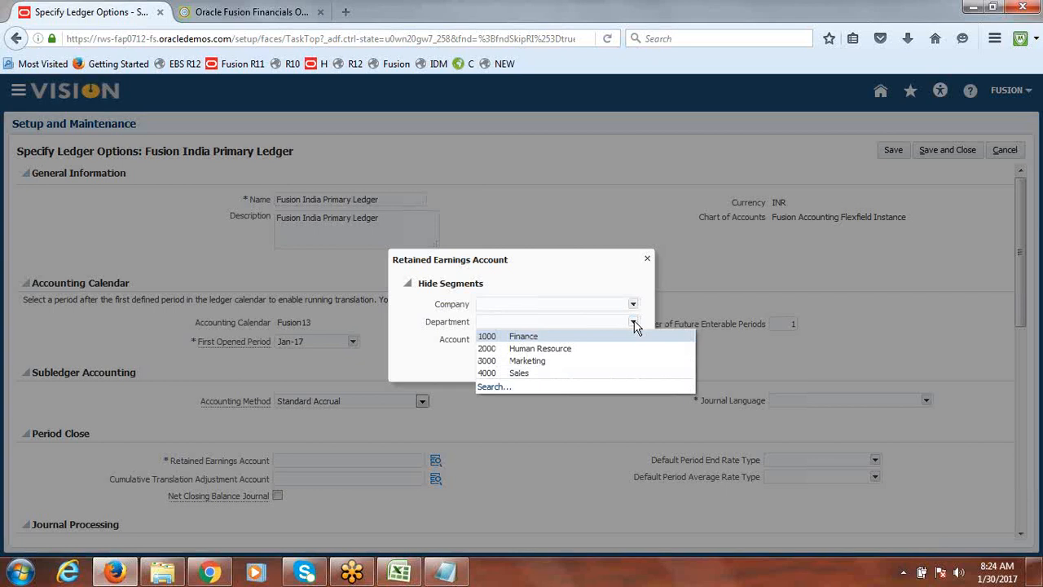
click(606, 264)
click(627, 342)
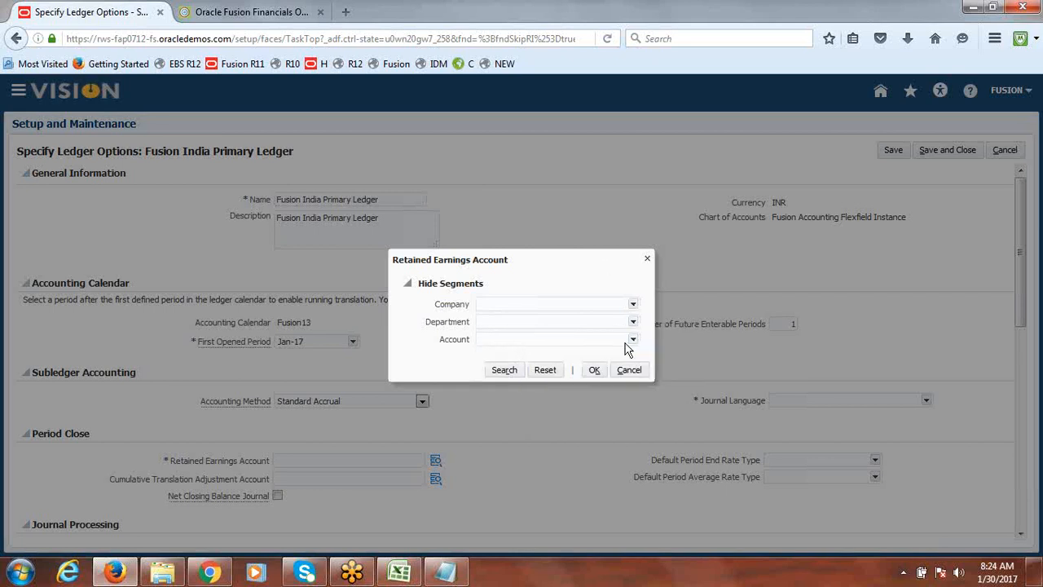
click(575, 275)
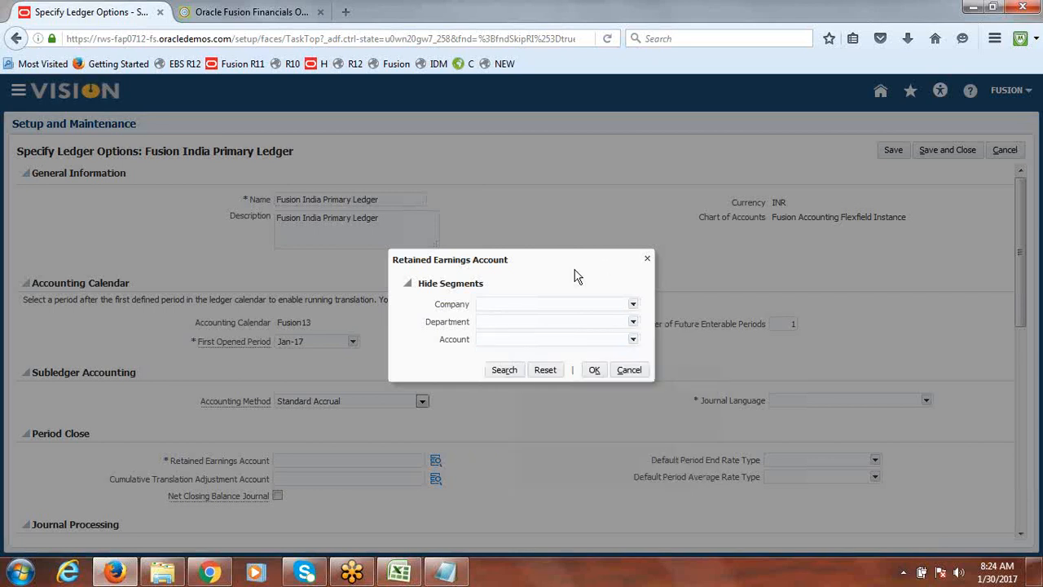
click(634, 305)
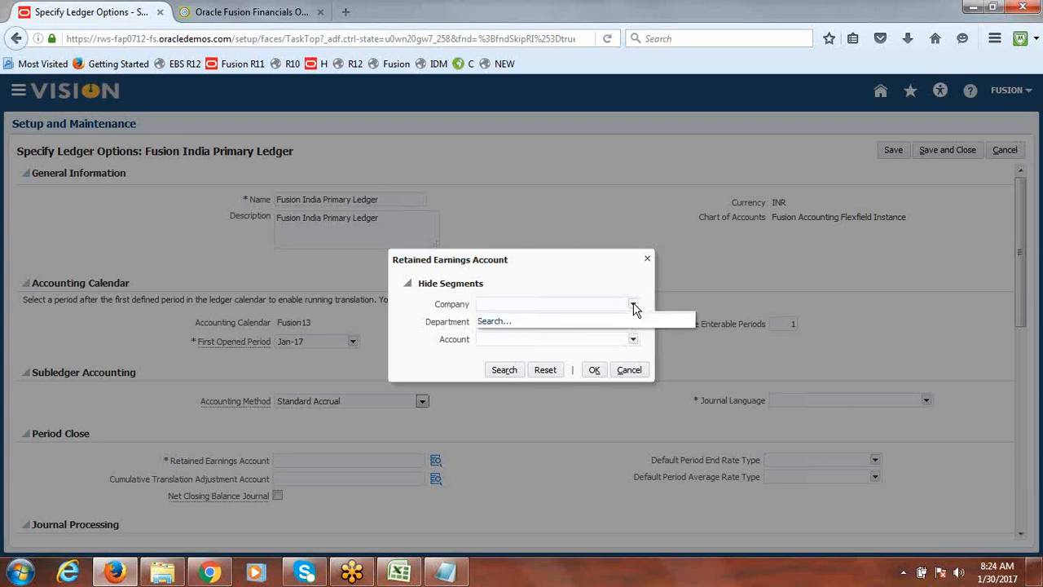
click(647, 258)
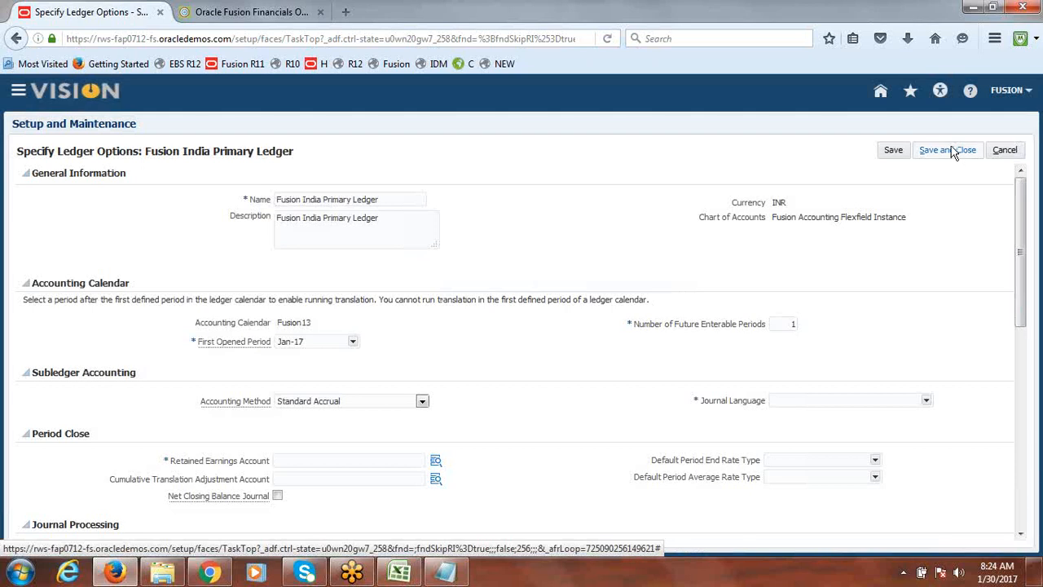
click(1005, 150)
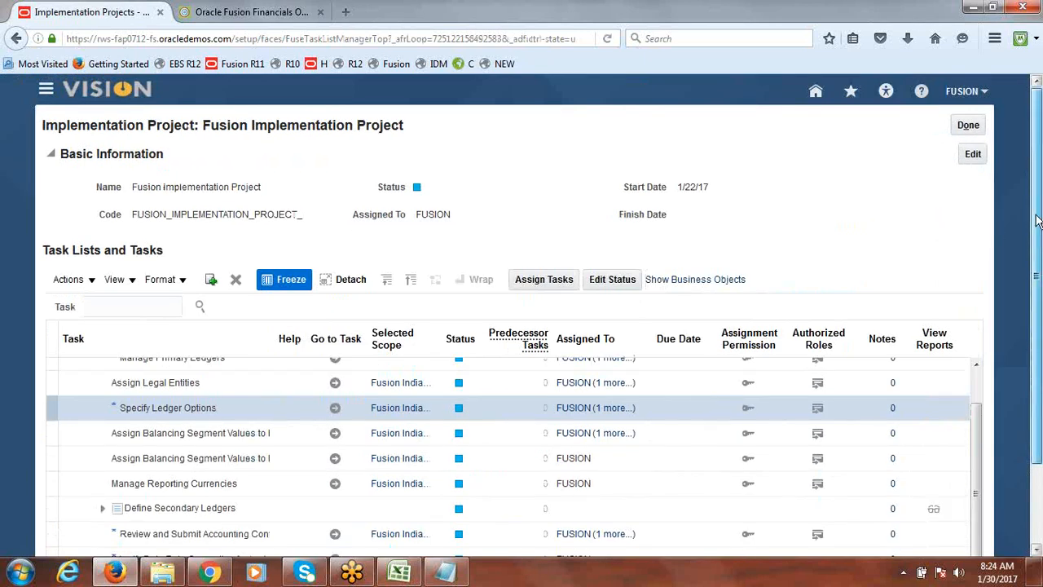
Close the implementation project and open the Manage Chart of Accounts Structures task through the setup task search
click(976, 126)
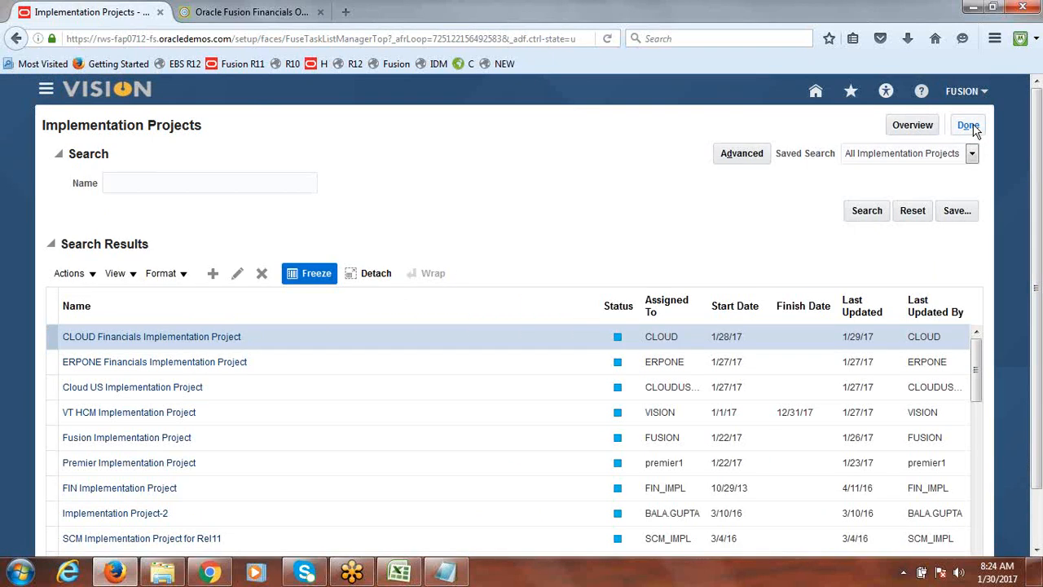
click(976, 127)
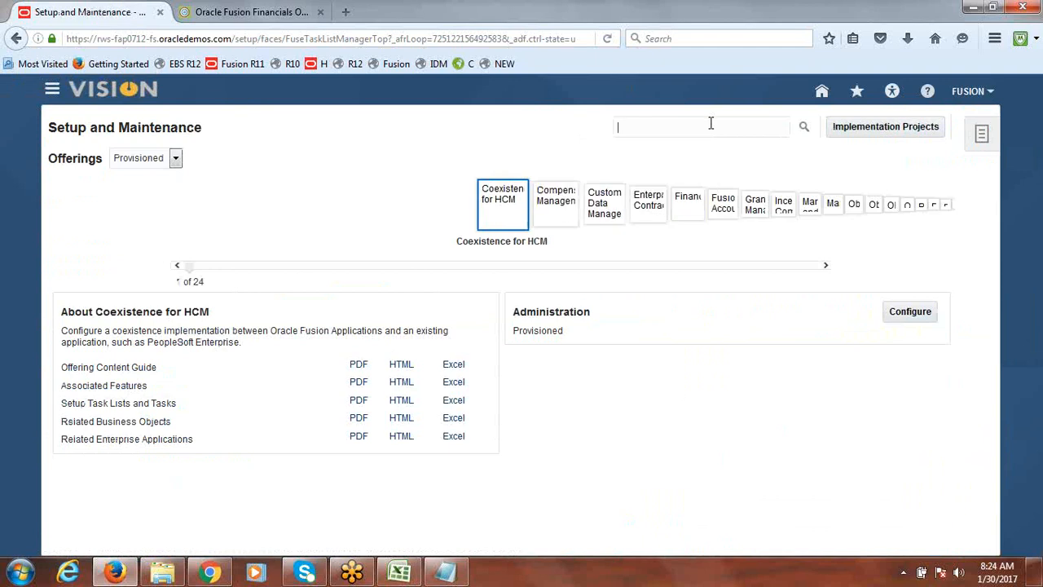
click(710, 123)
text(c)
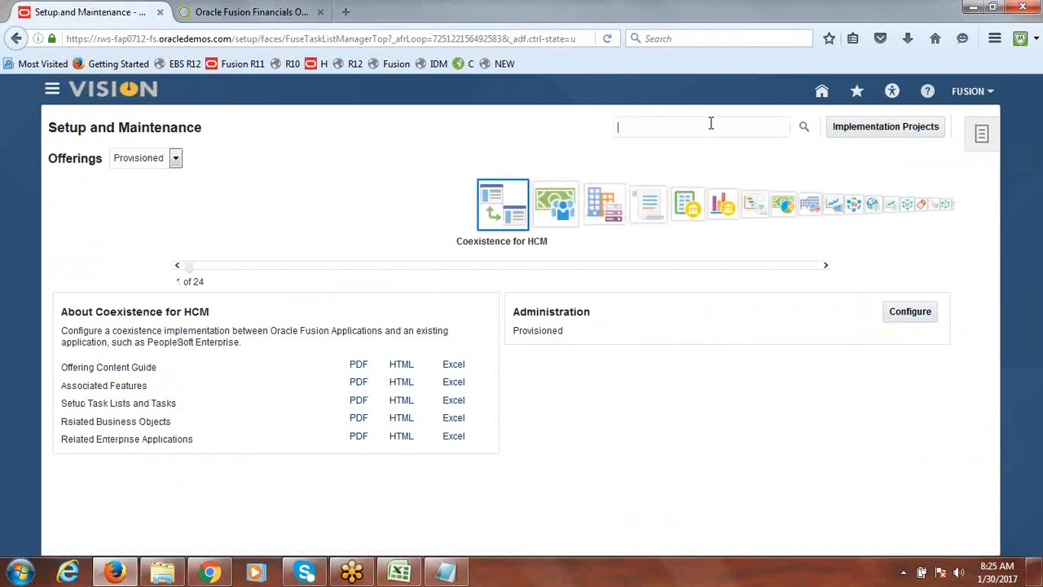
text(hart of accounts stru)
key(Return)
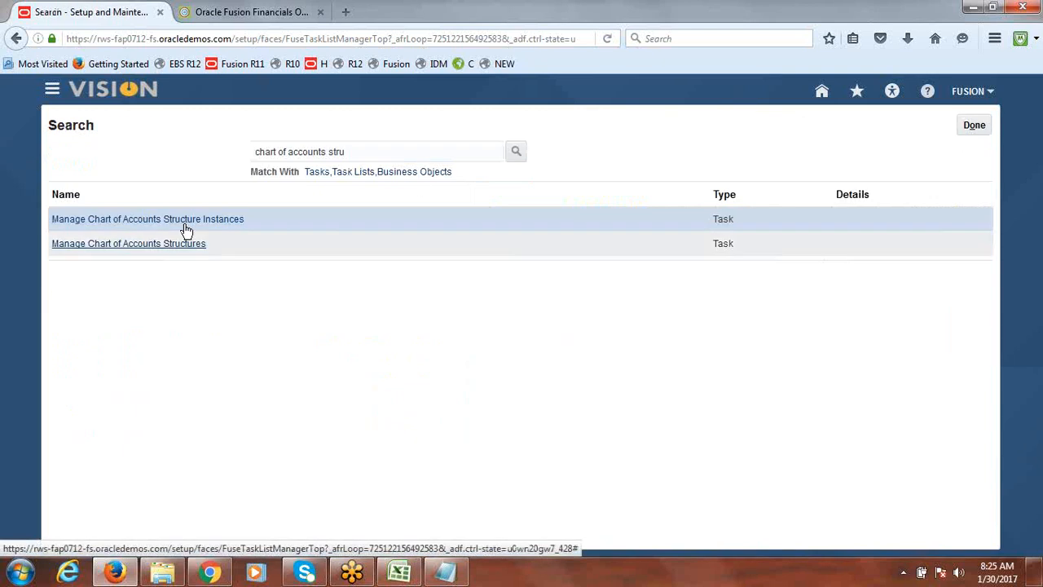
click(174, 249)
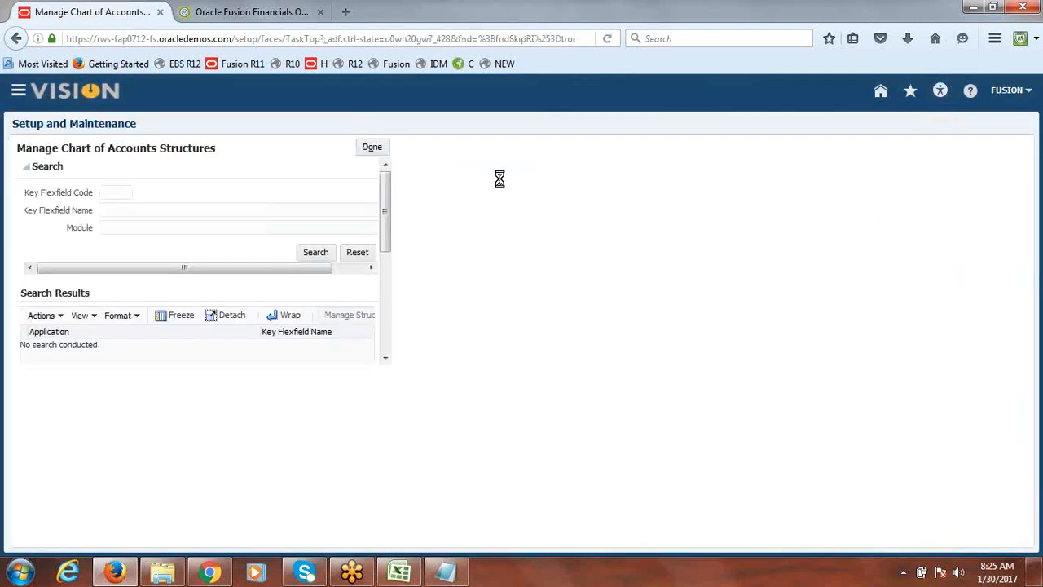
Search for the key flexfield named Acc and deploy the Accounting Flexfield
click(156, 220)
text(acc)
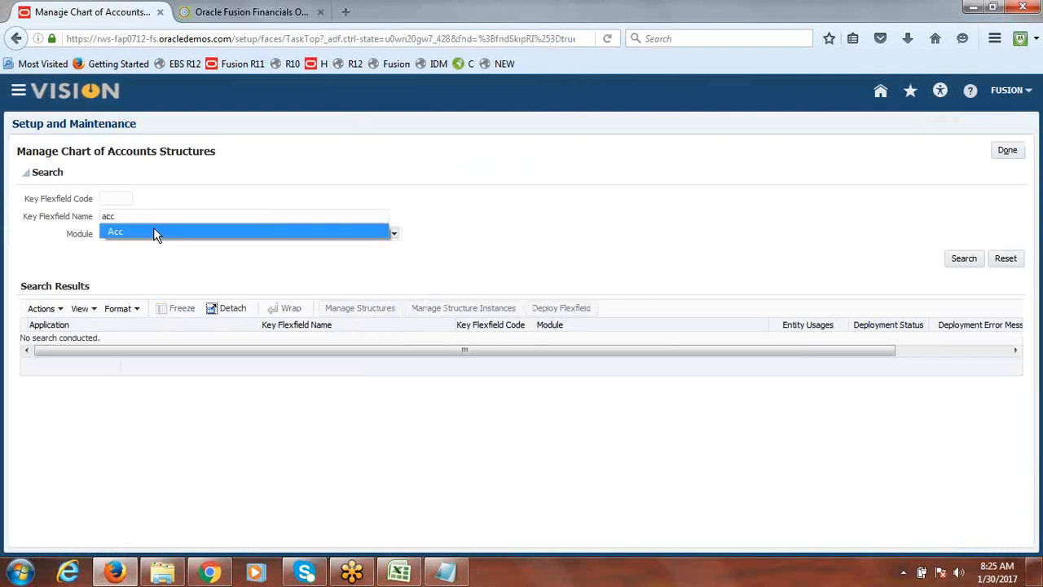
click(155, 232)
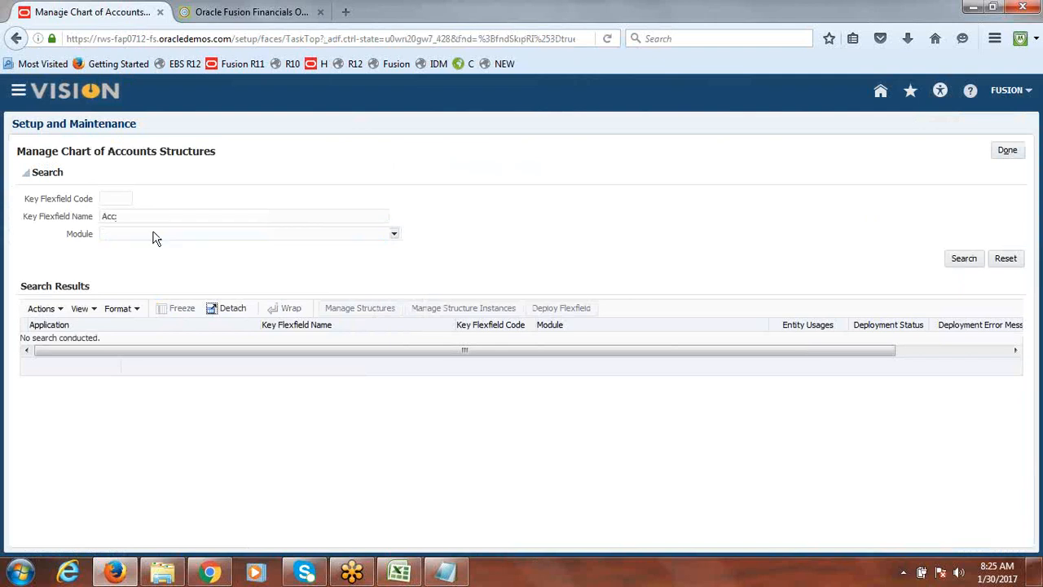
click(962, 261)
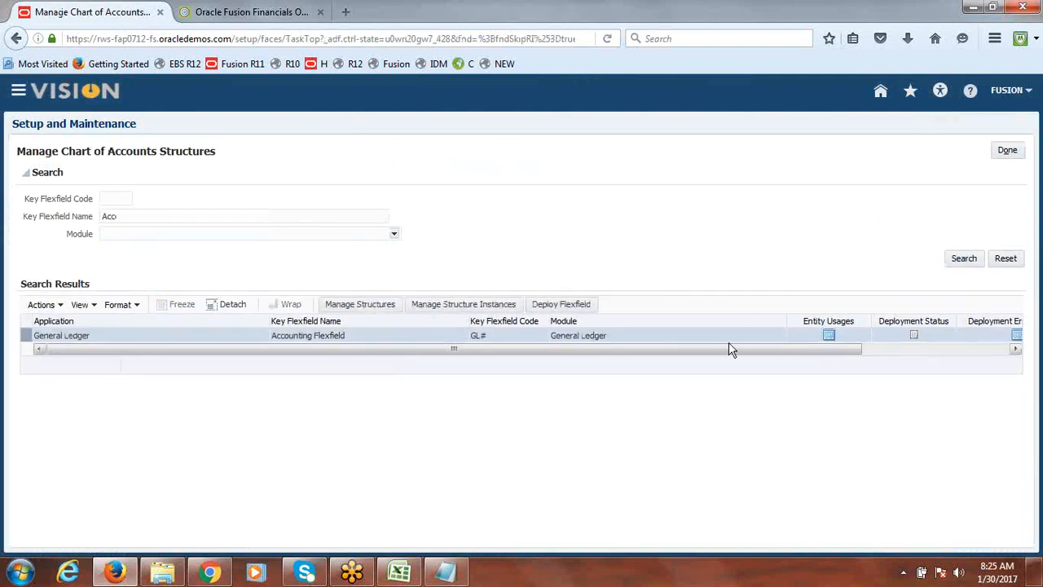
click(565, 305)
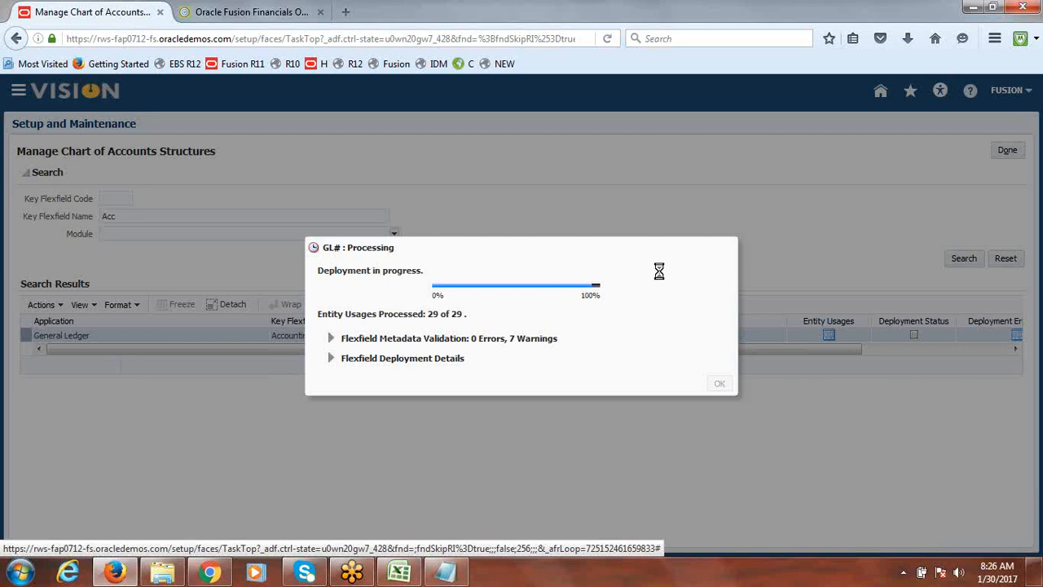
Close the deployment confirmation and the chart of accounts task, then sign out
click(718, 392)
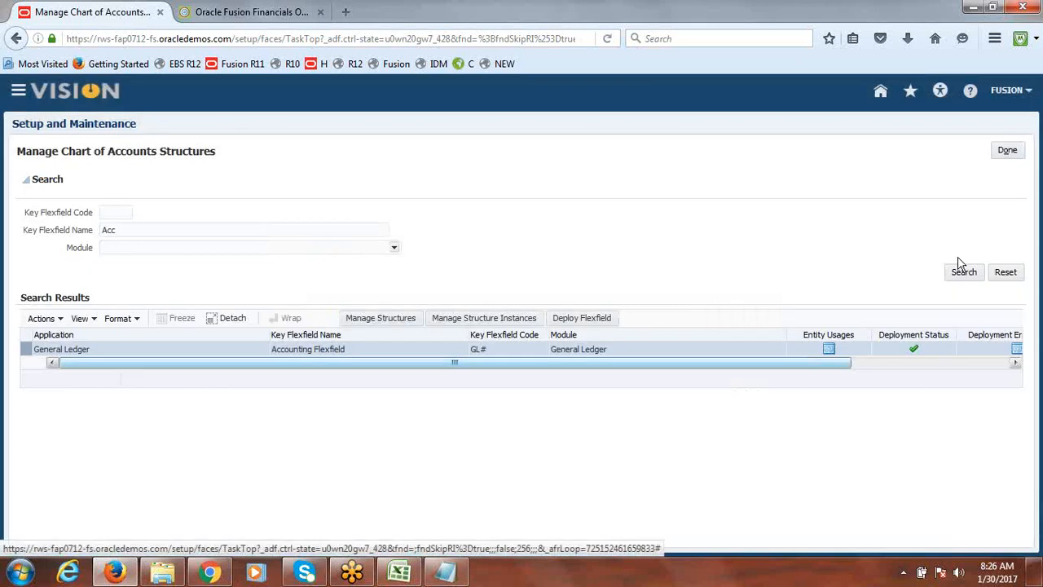
click(1010, 153)
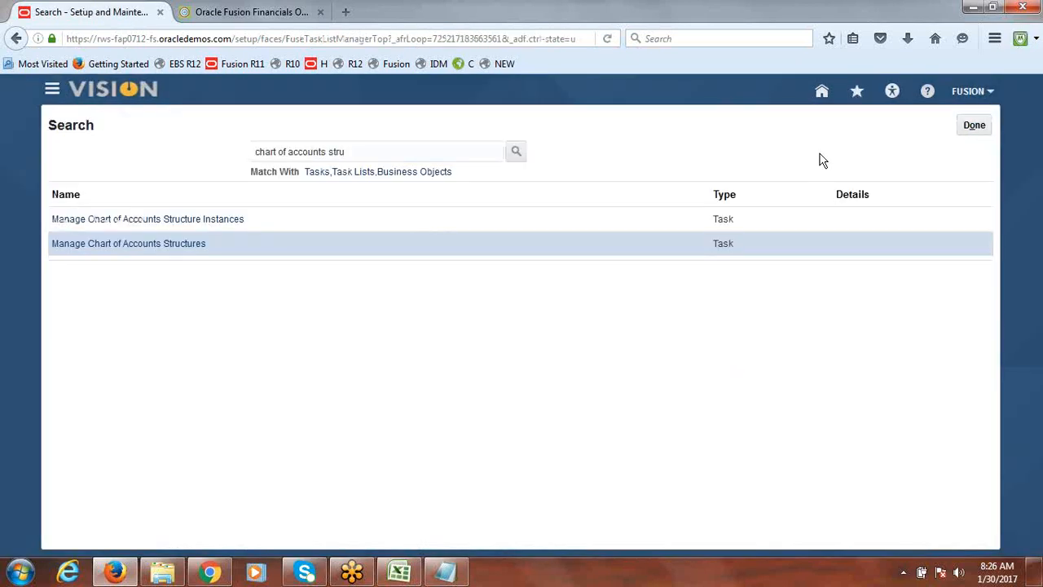
click(974, 127)
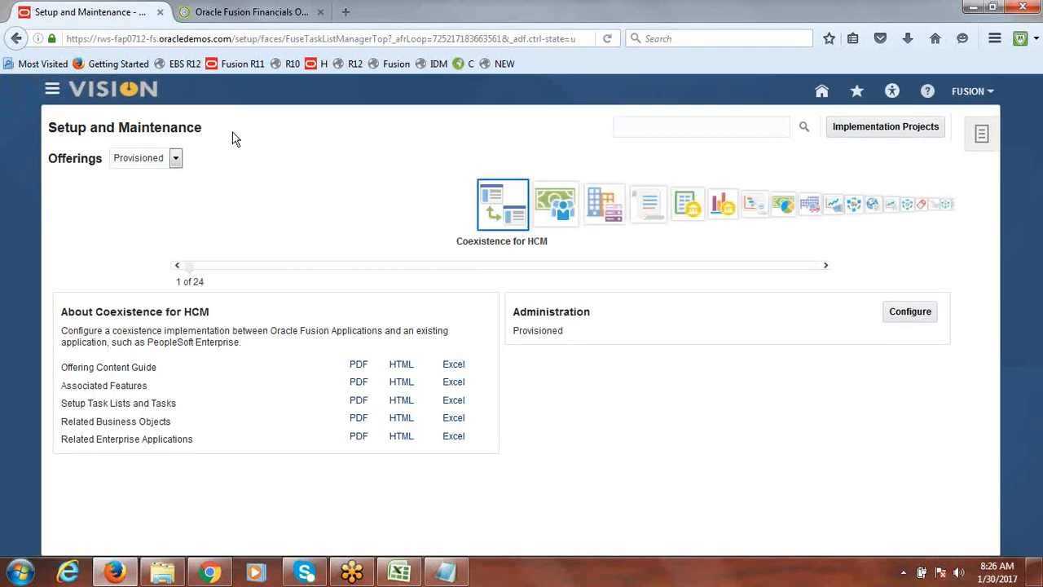
click(976, 97)
click(974, 119)
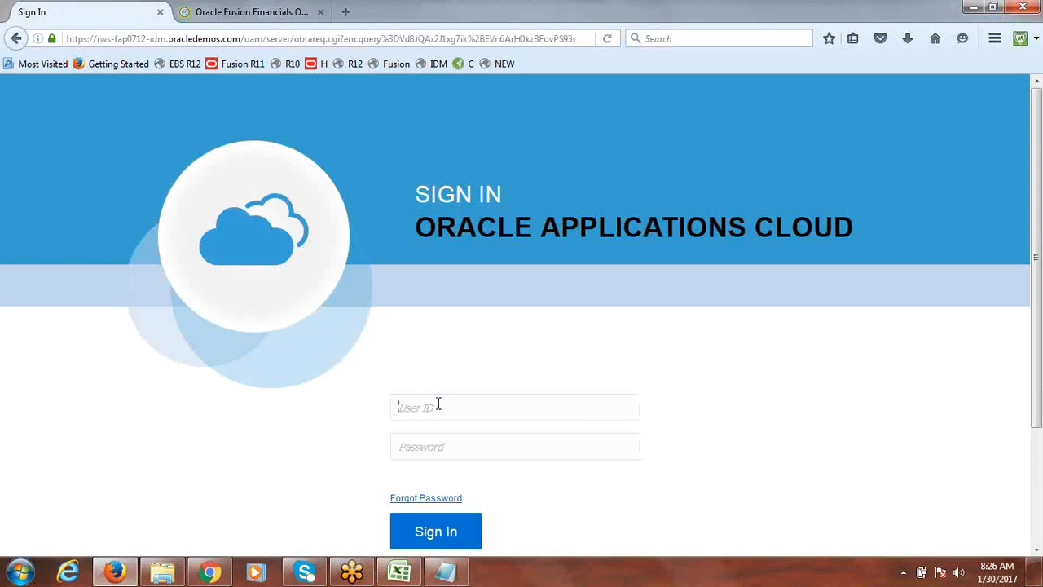
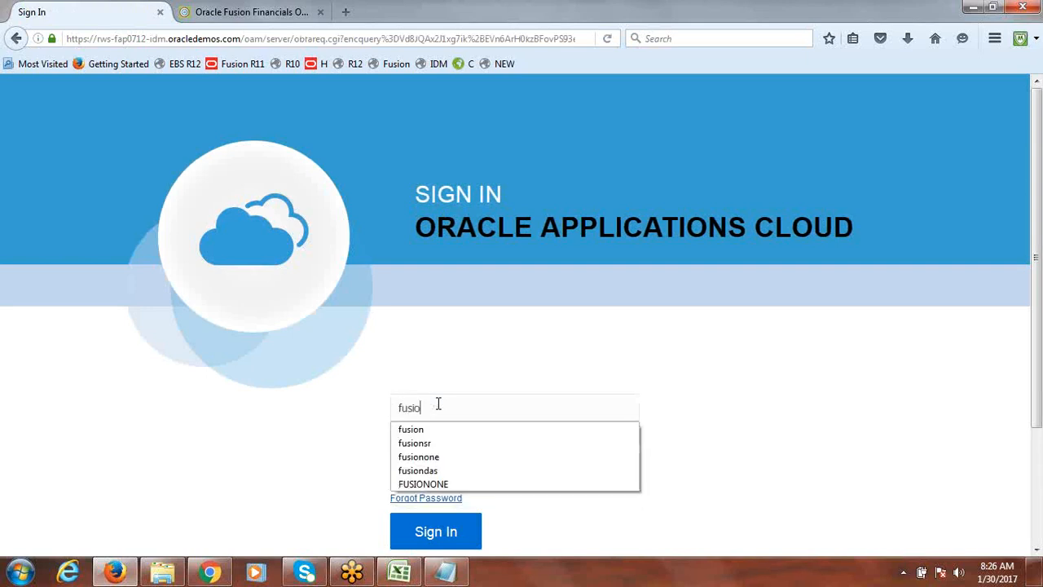
Sign back in as user fusion with the account password and dismiss the browser's save-login offer
key(Tab)
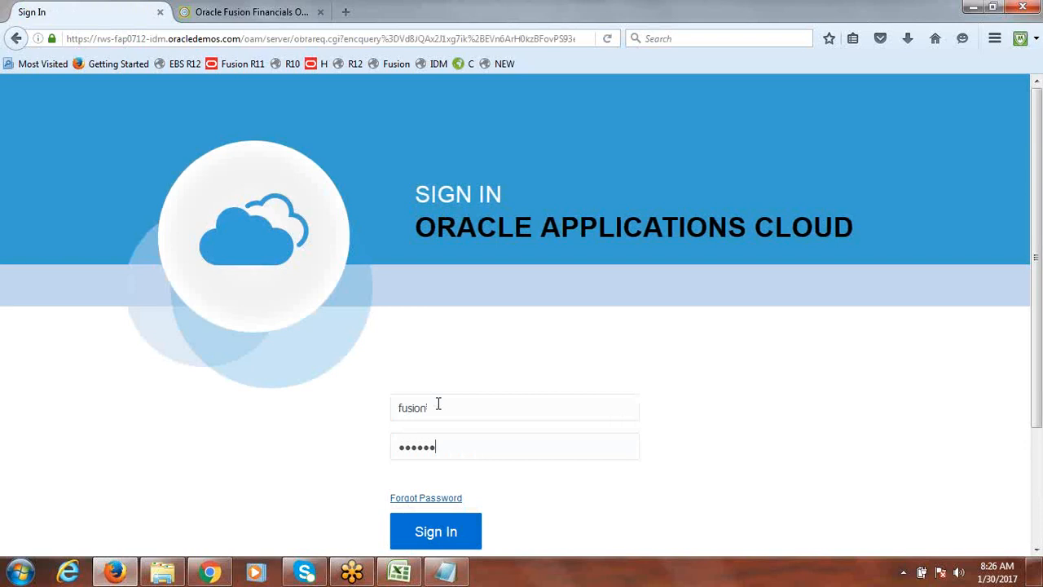
key(Return)
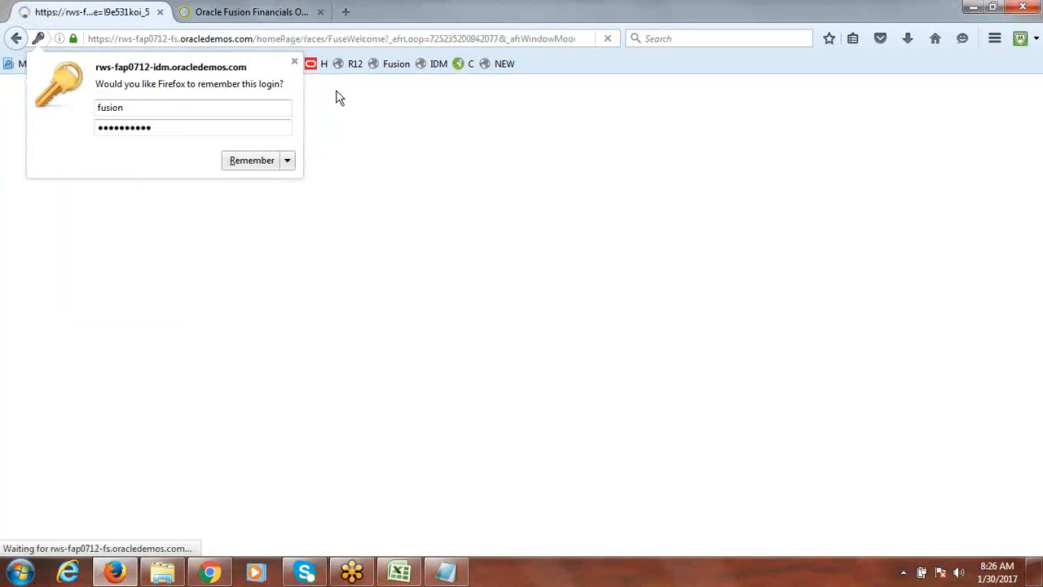
click(294, 62)
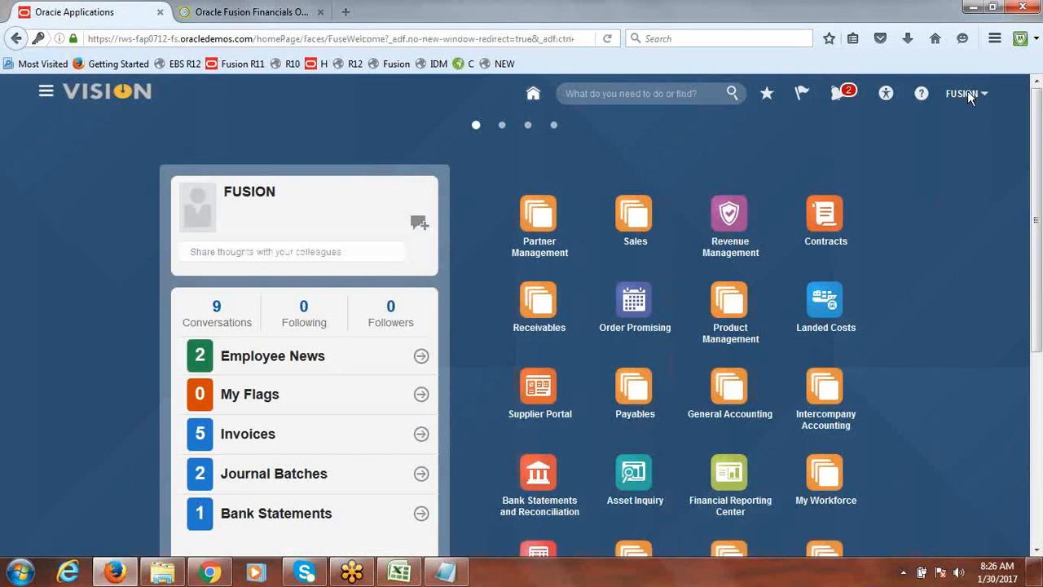
Open the Journals work area from the Navigator and start creating a journal
click(47, 94)
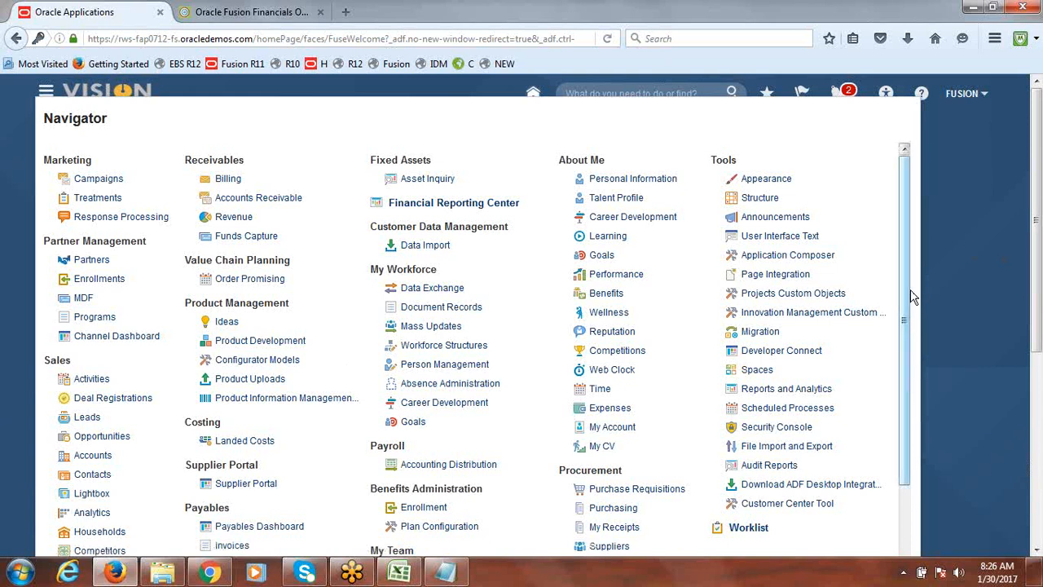
scroll(905, 294, down, 2)
click(233, 533)
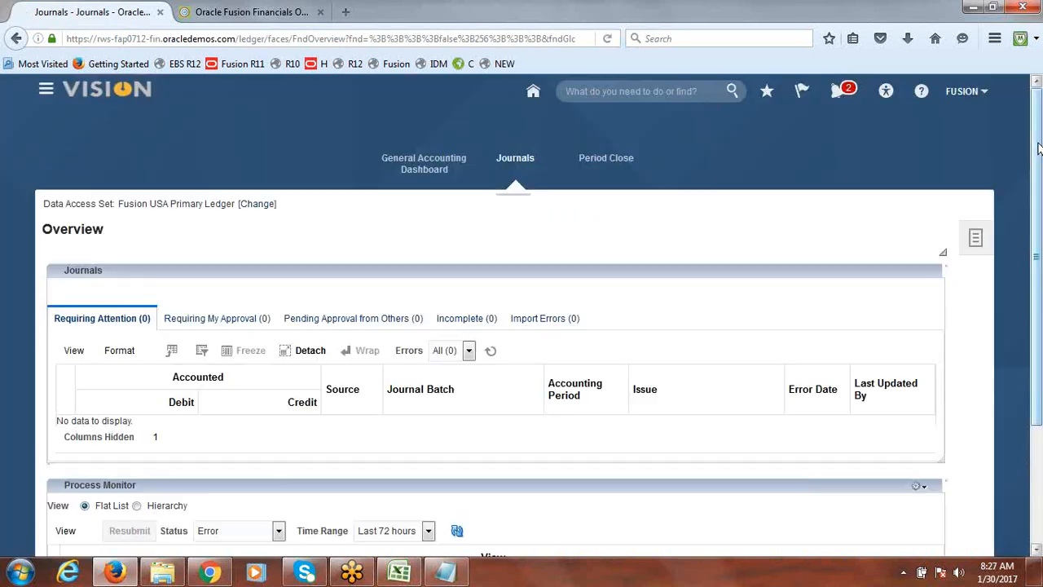
drag(1038, 149, 1038, 261)
scroll(1039, 261, up, 3)
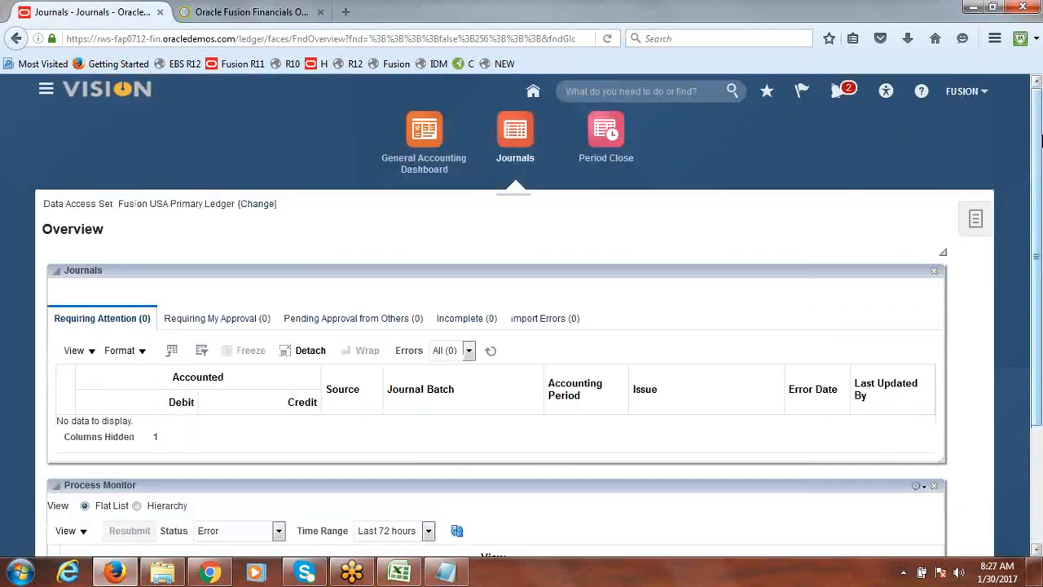
click(980, 216)
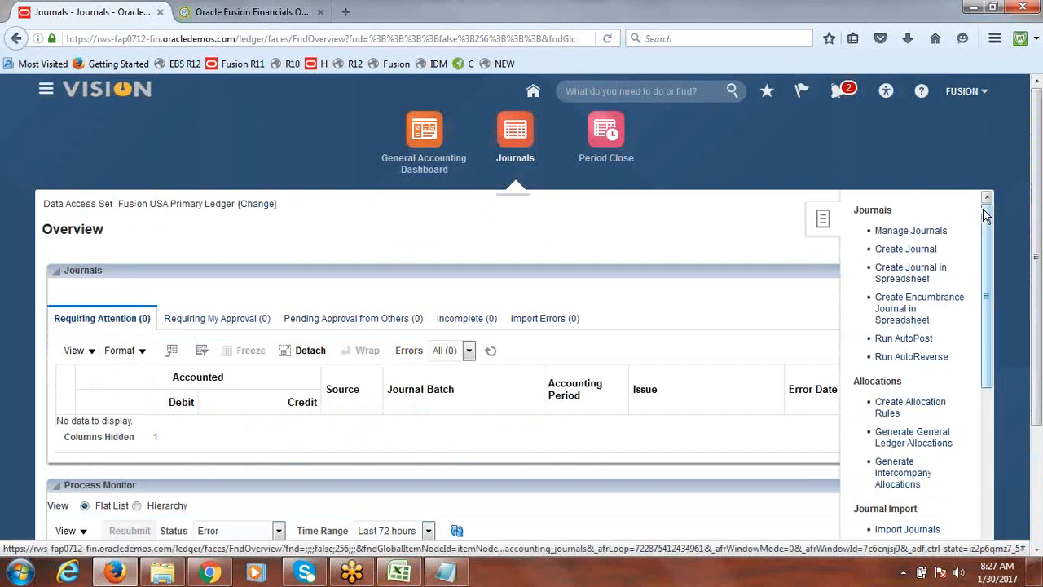
click(911, 249)
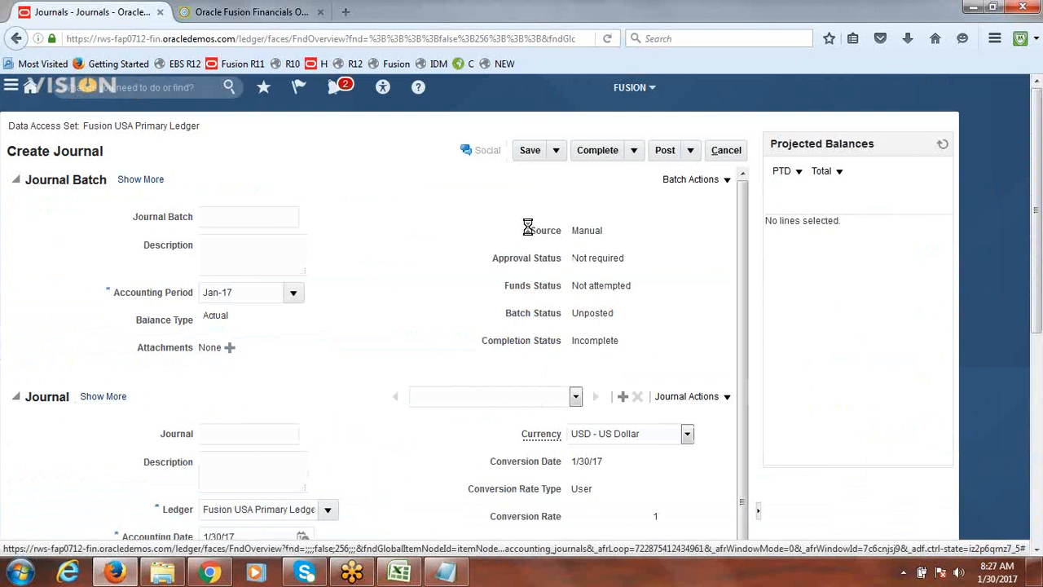
Open the first journal line's account segments and browse the Company values before closing them
drag(1040, 219, 1039, 225)
scroll(1039, 224, down, 5)
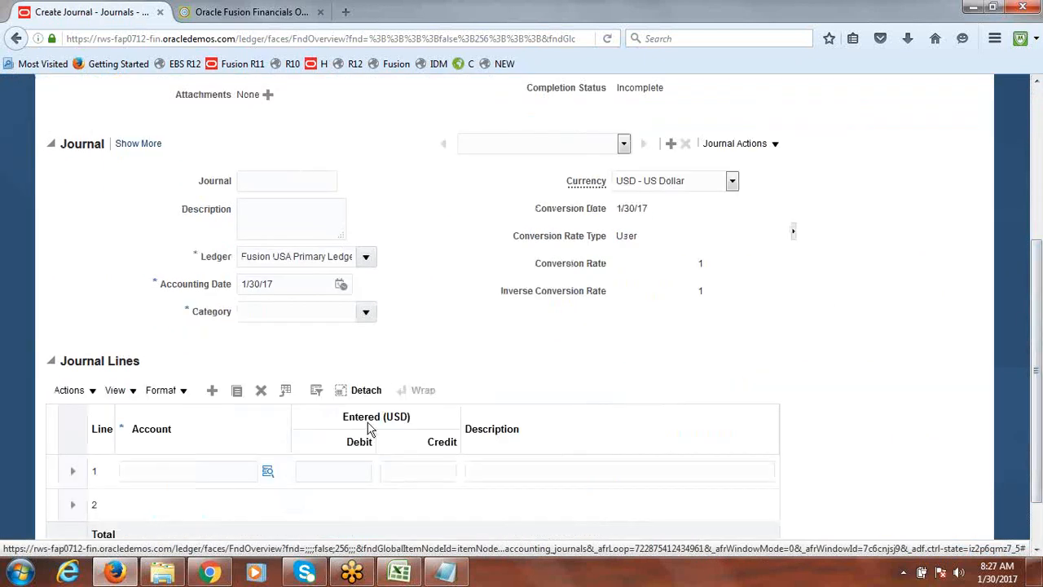
click(236, 465)
text(dsf)
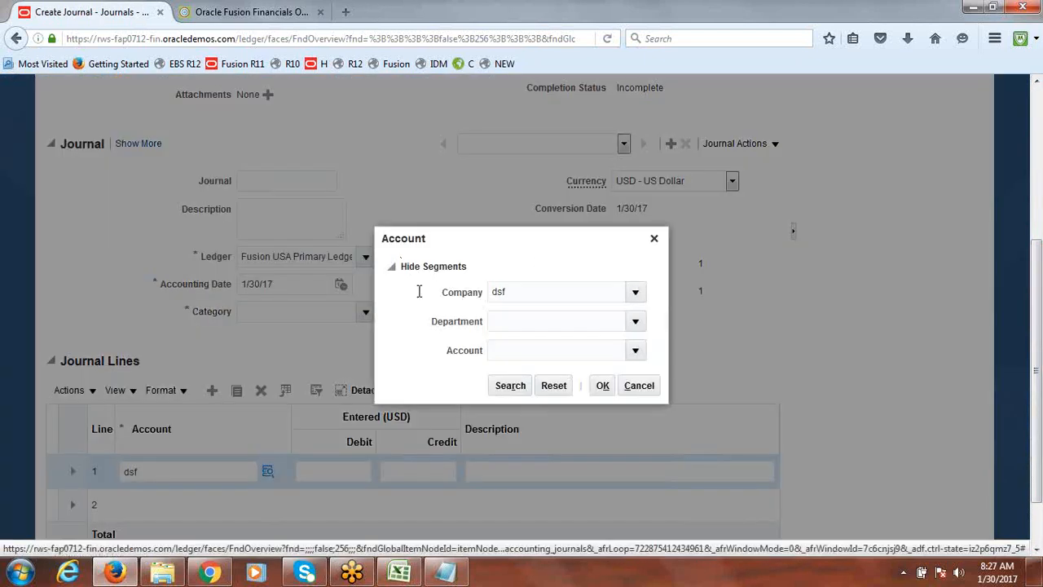
click(635, 294)
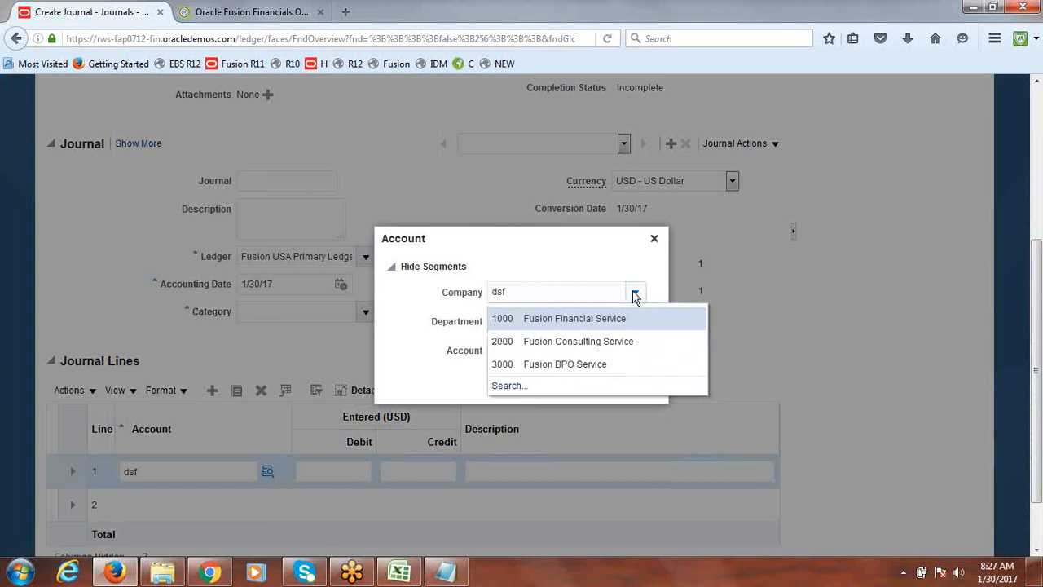
click(653, 238)
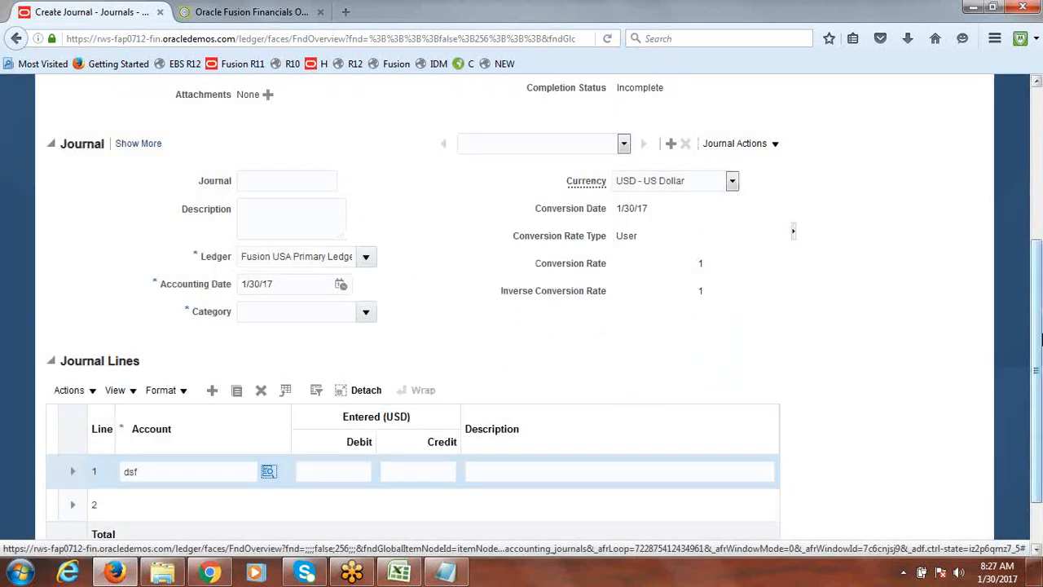
Discard the unsaved journal and return to Setup and Maintenance's implementation projects
drag(1037, 338, 1037, 171)
click(967, 92)
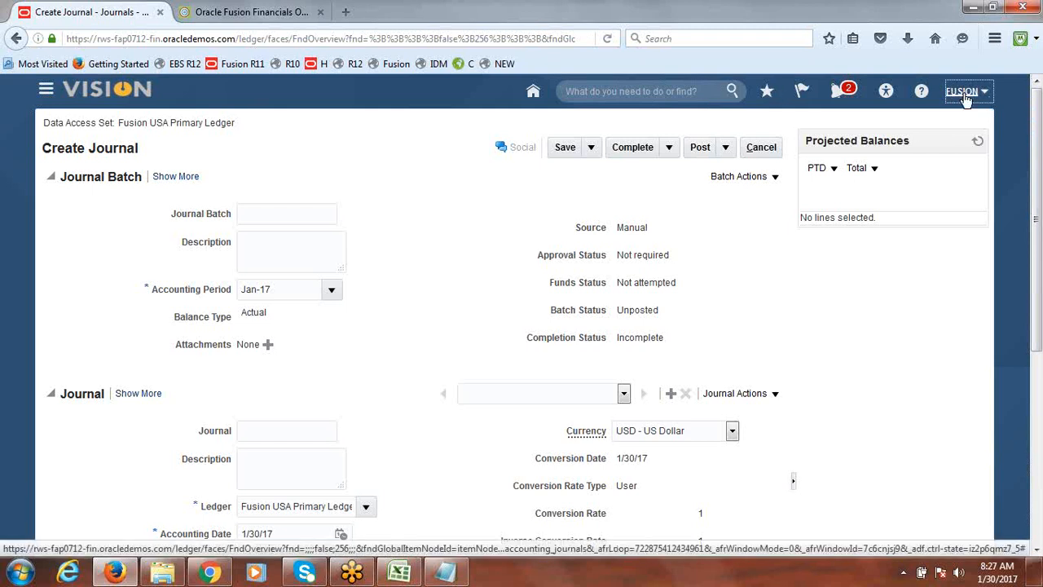
click(879, 256)
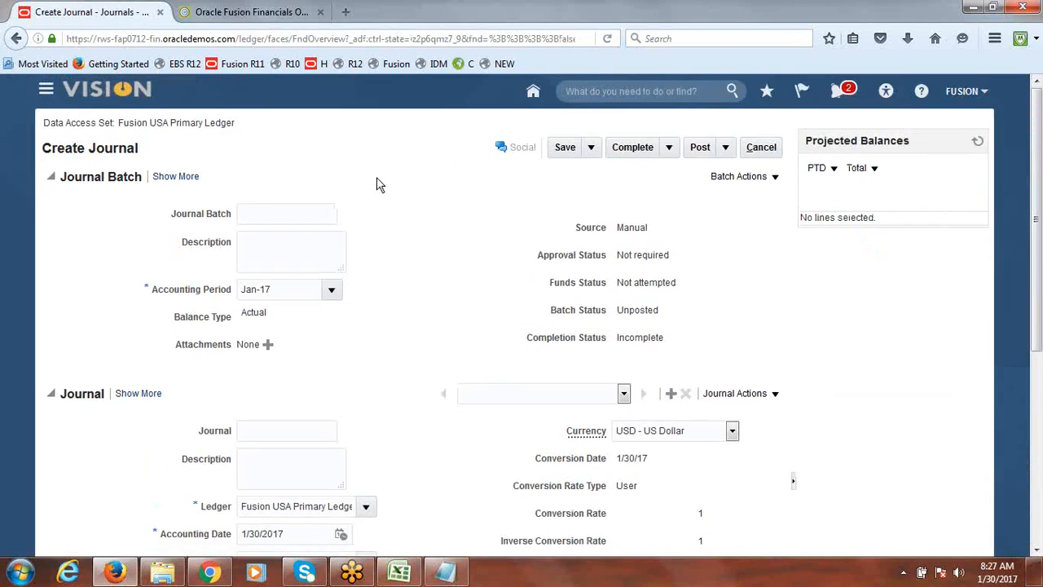
click(763, 150)
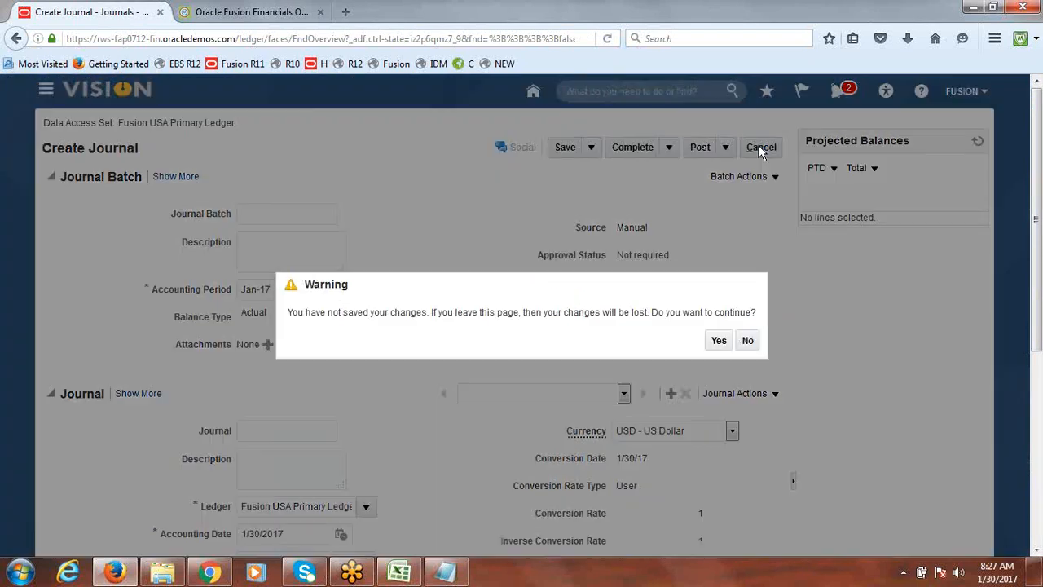
click(717, 342)
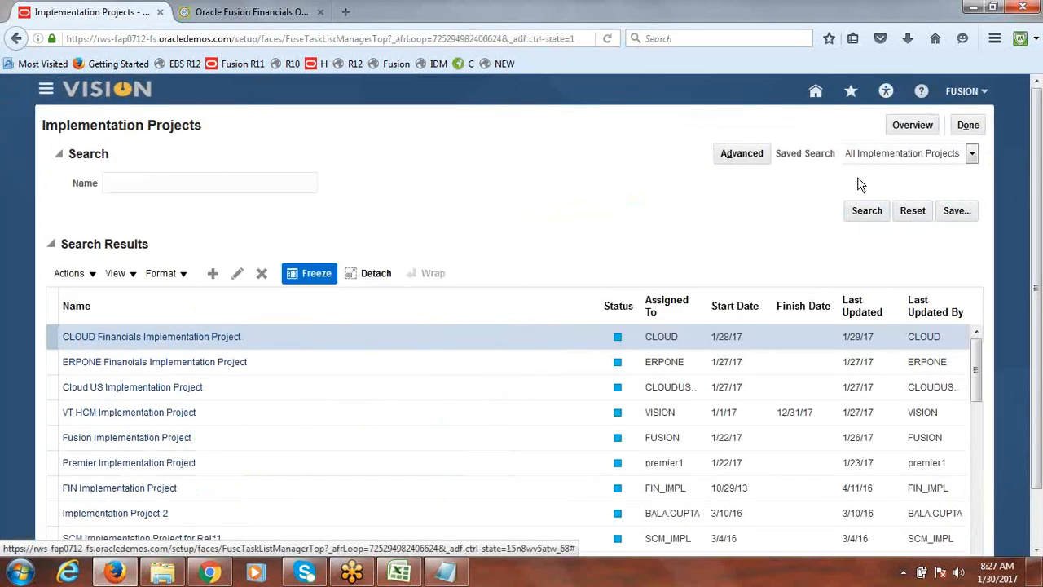
Open the Fusion Implementation Project from the implementation projects overview
click(914, 128)
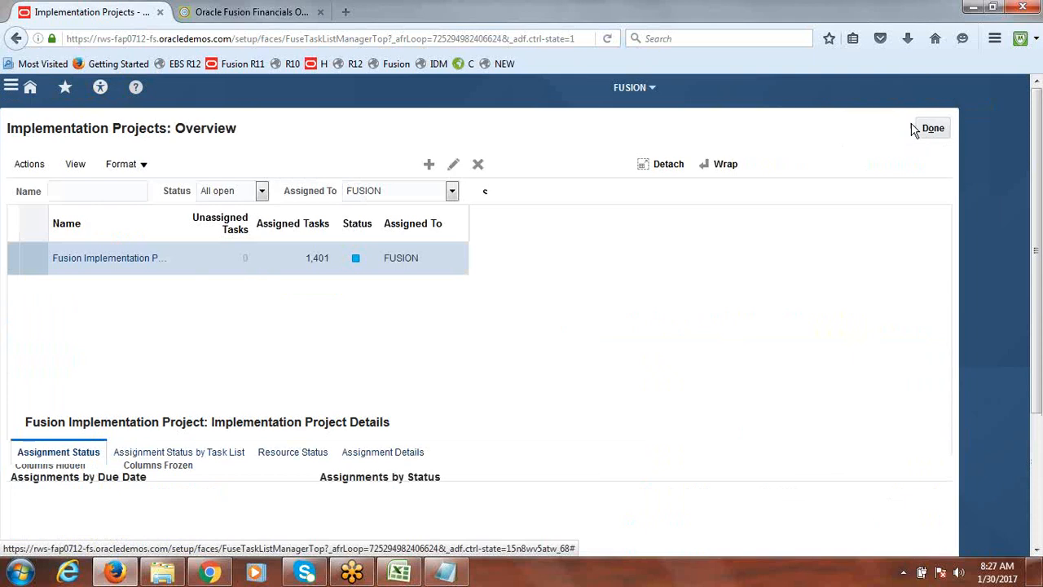
click(104, 258)
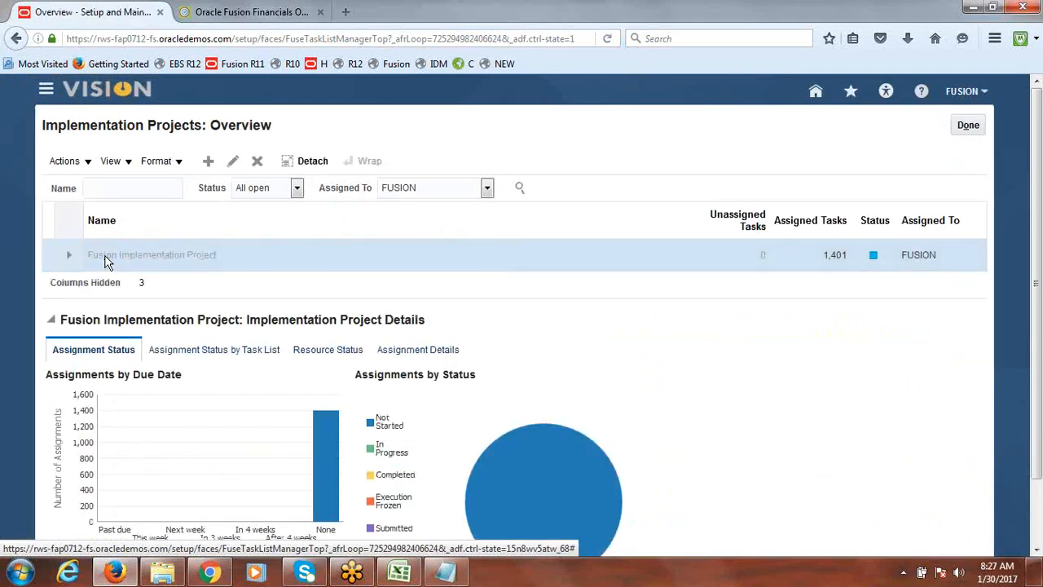
click(135, 306)
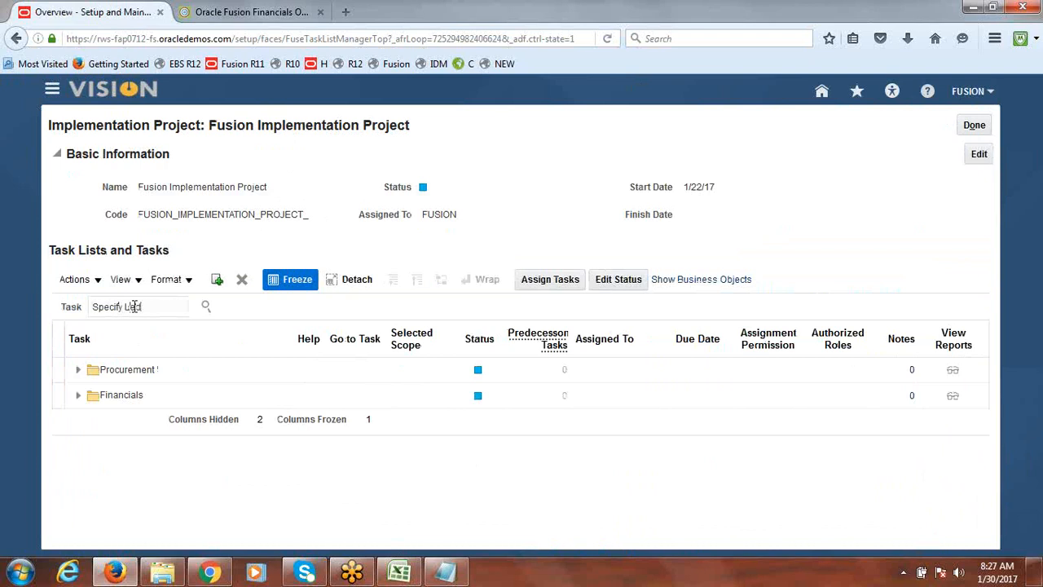
Search the project tasks for Specify Ledger Options and launch the task under Define Accounting Configurations
text(Specify Ledger Options)
key(Return)
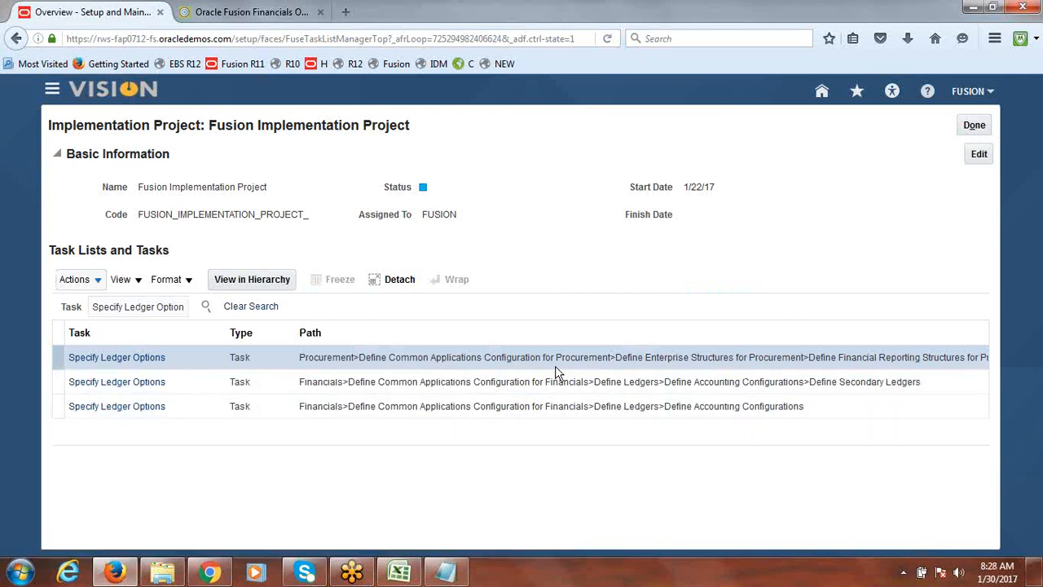
click(137, 412)
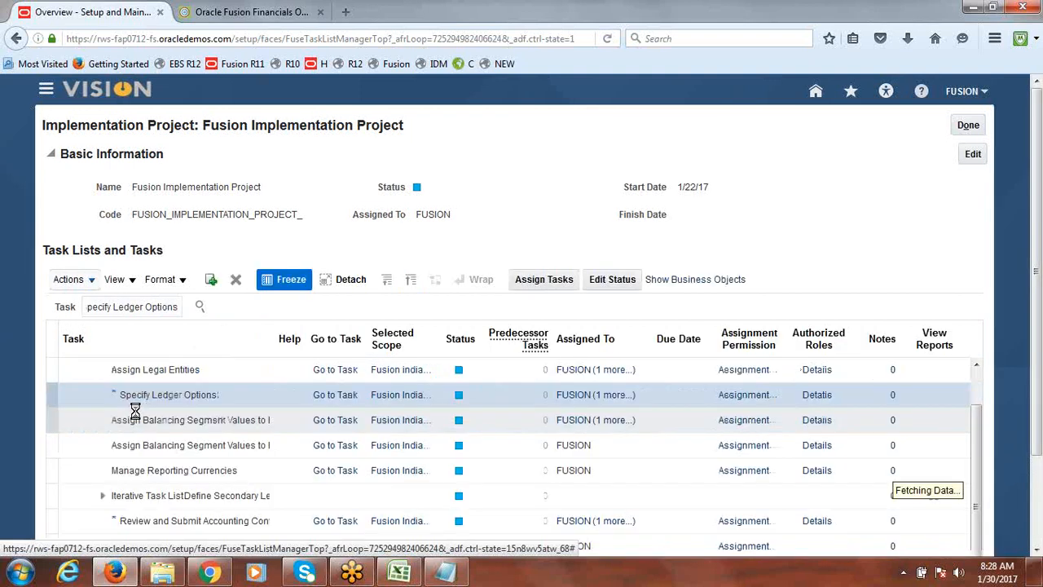
click(335, 408)
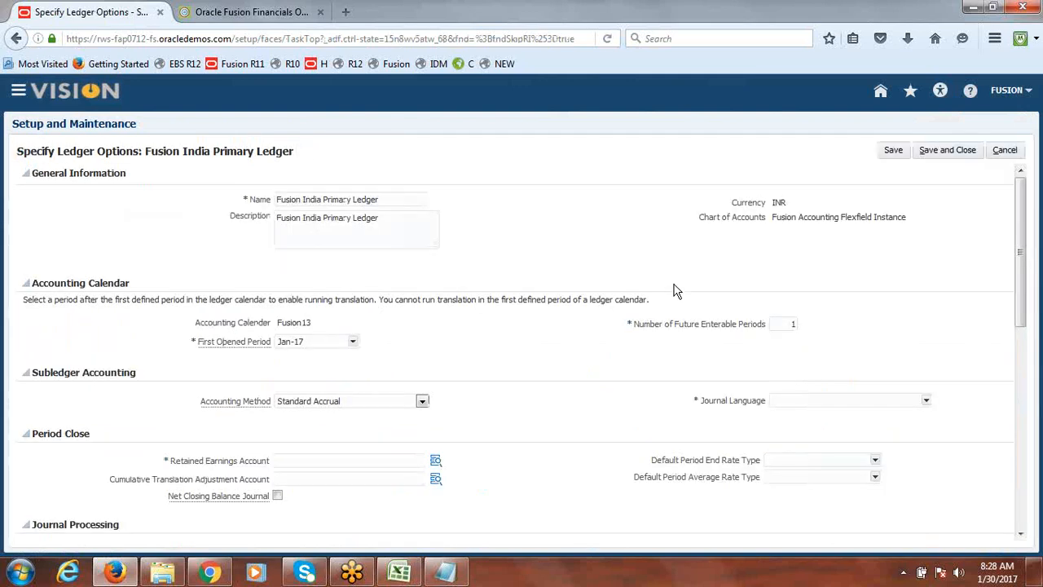
Open the Retained Earnings Account segments, set Company and Department to 1000, and open the account search
click(386, 461)
text(df)
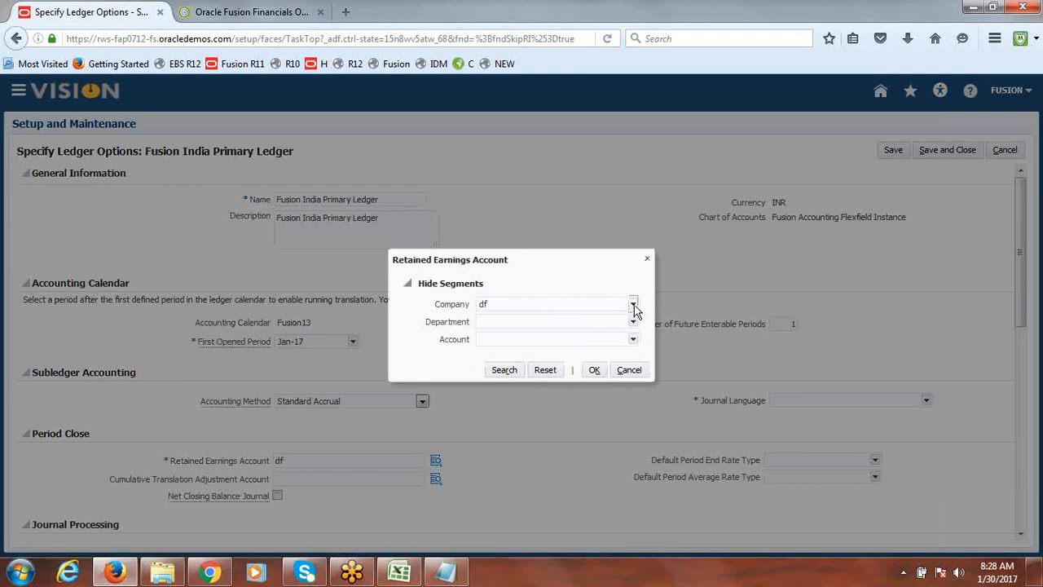
click(633, 304)
click(596, 319)
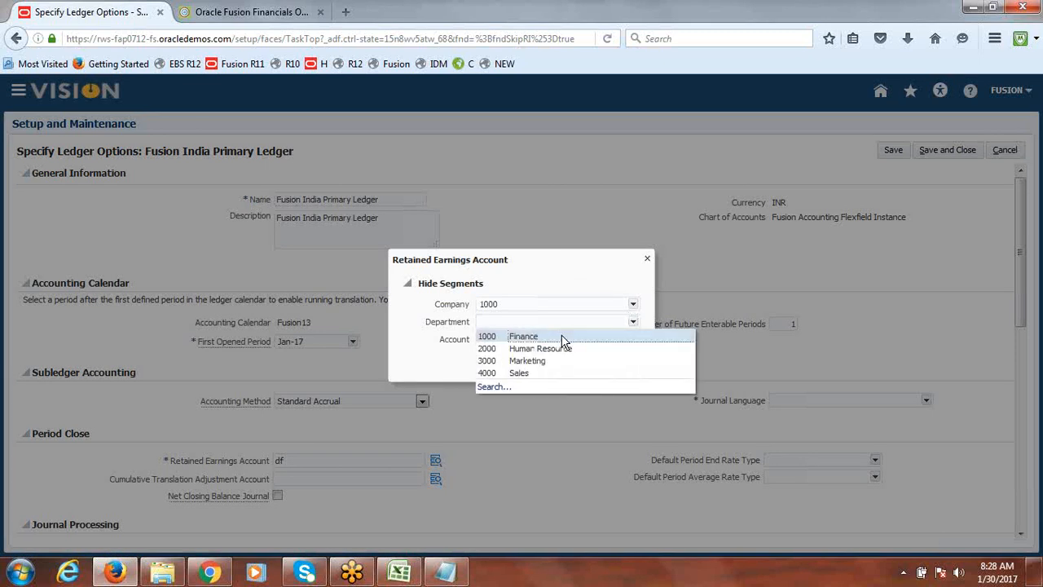
click(562, 336)
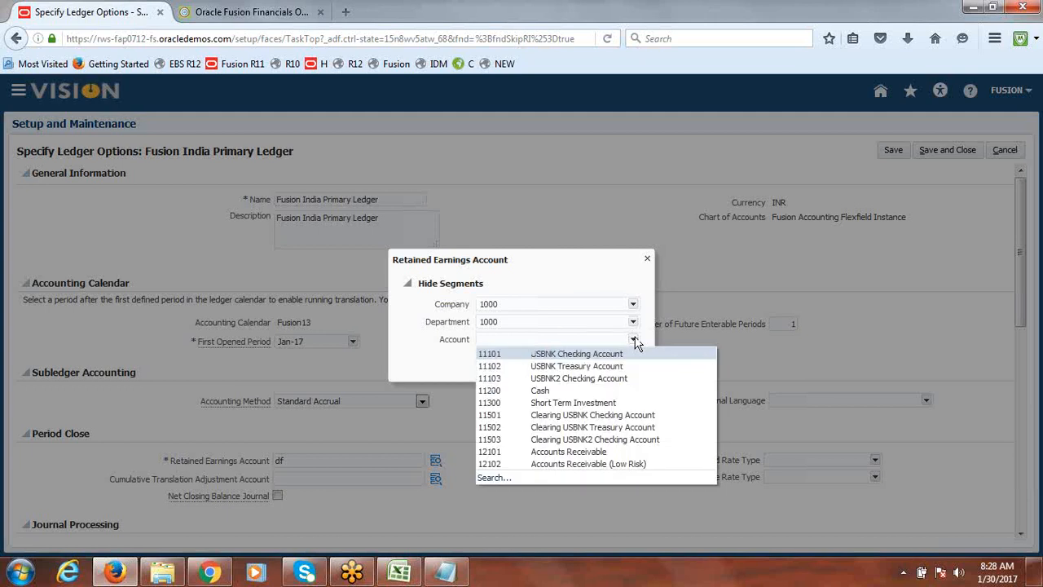
click(492, 480)
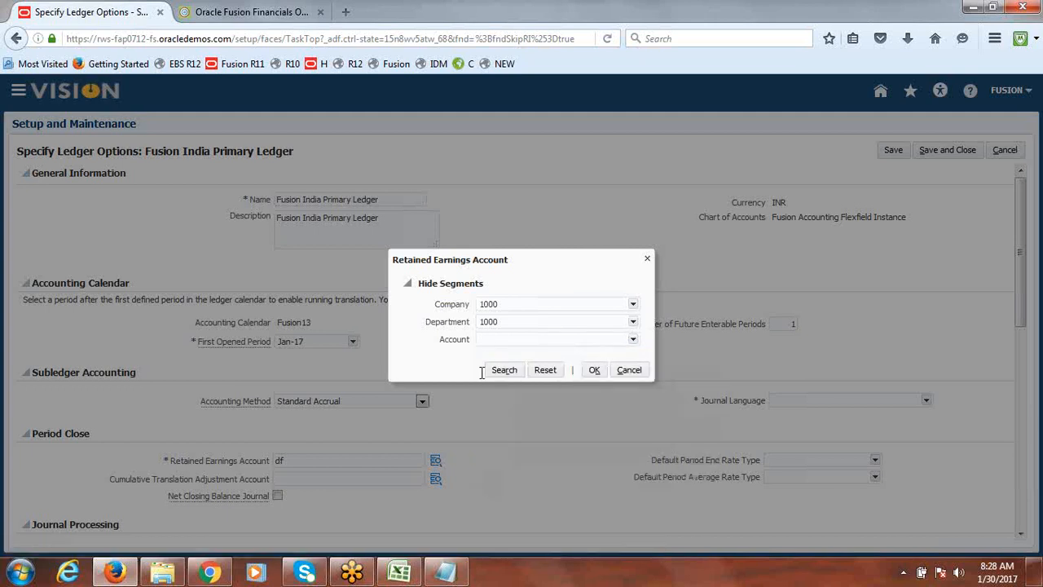
Search accounts by description Retained and select account 33100 Retained Earnings
click(497, 206)
text(R)
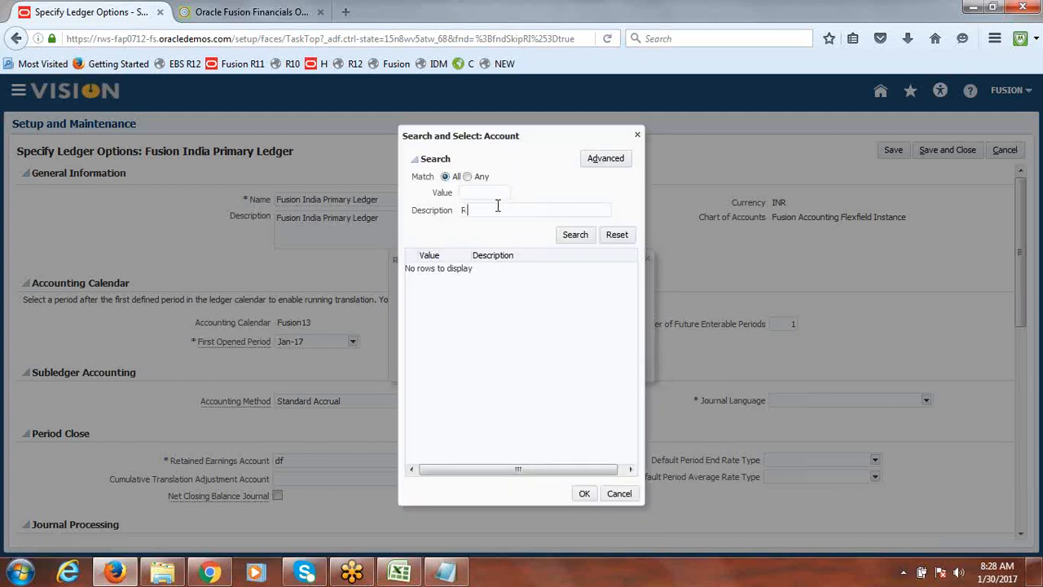
text(etained)
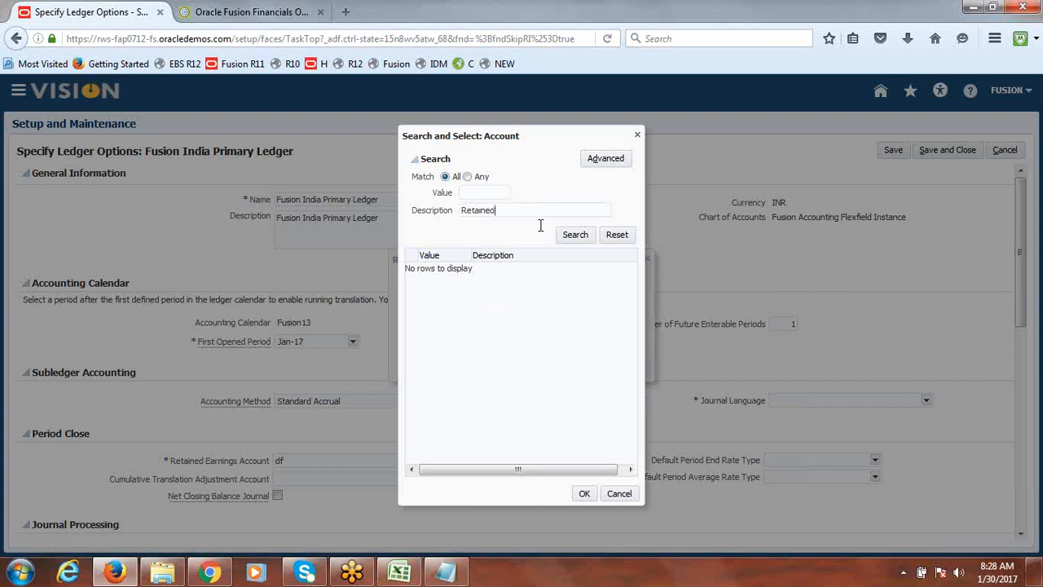
click(580, 236)
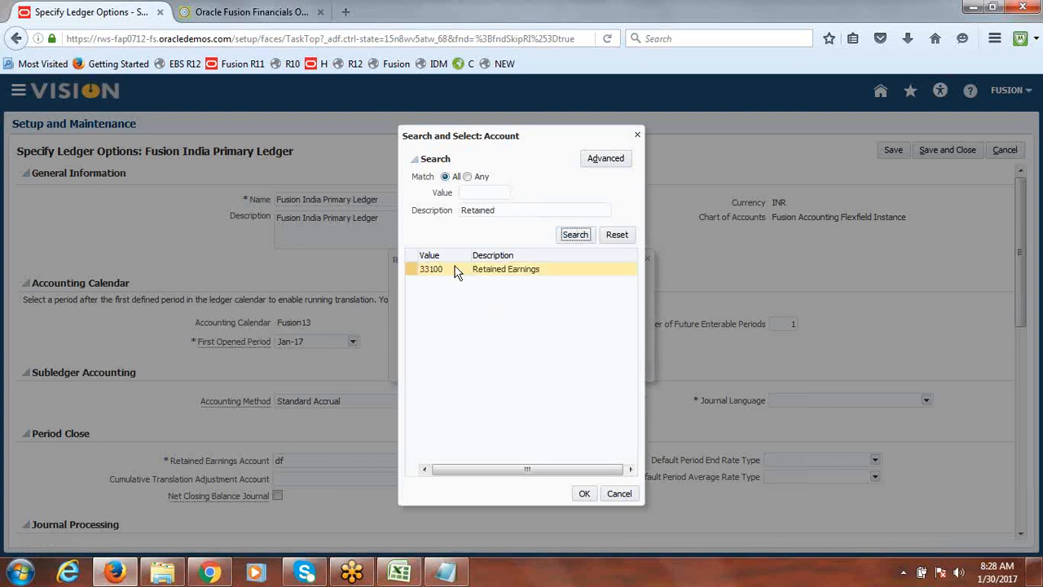
click(454, 270)
click(580, 493)
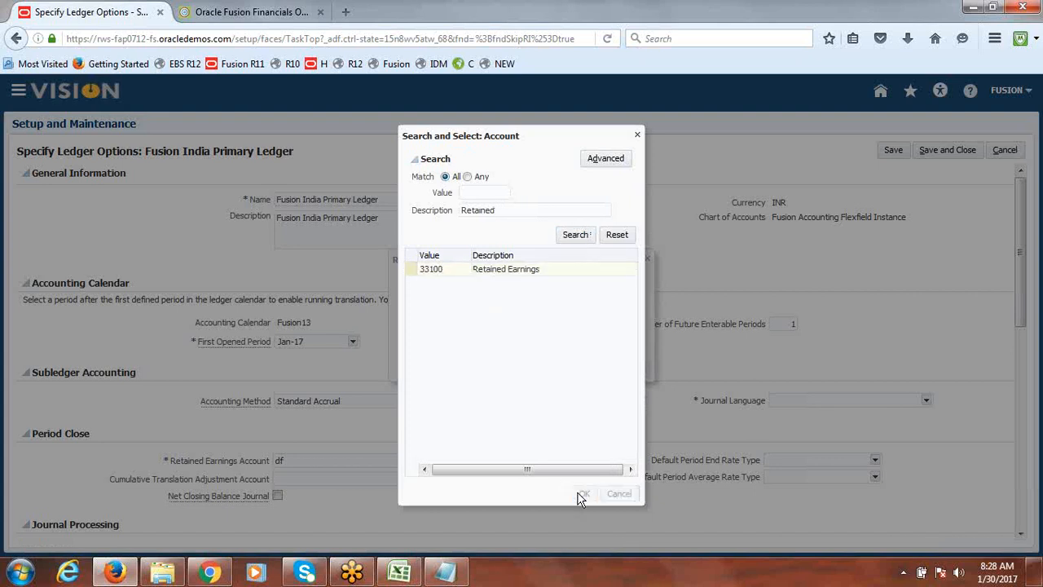
Confirm the retained earnings account, set the journal language to US, and save and close the ledger options
click(593, 370)
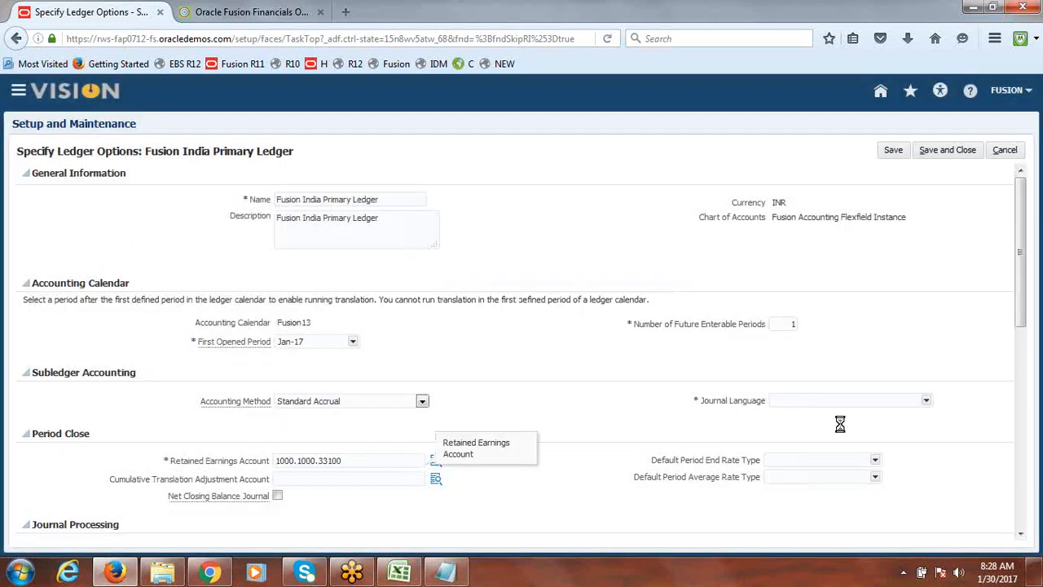
click(928, 400)
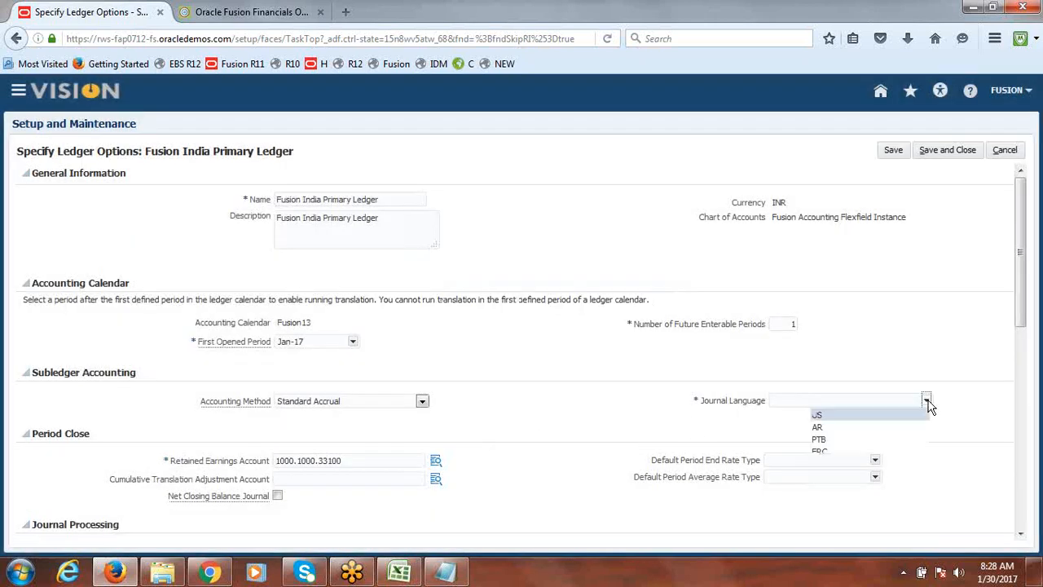
click(817, 415)
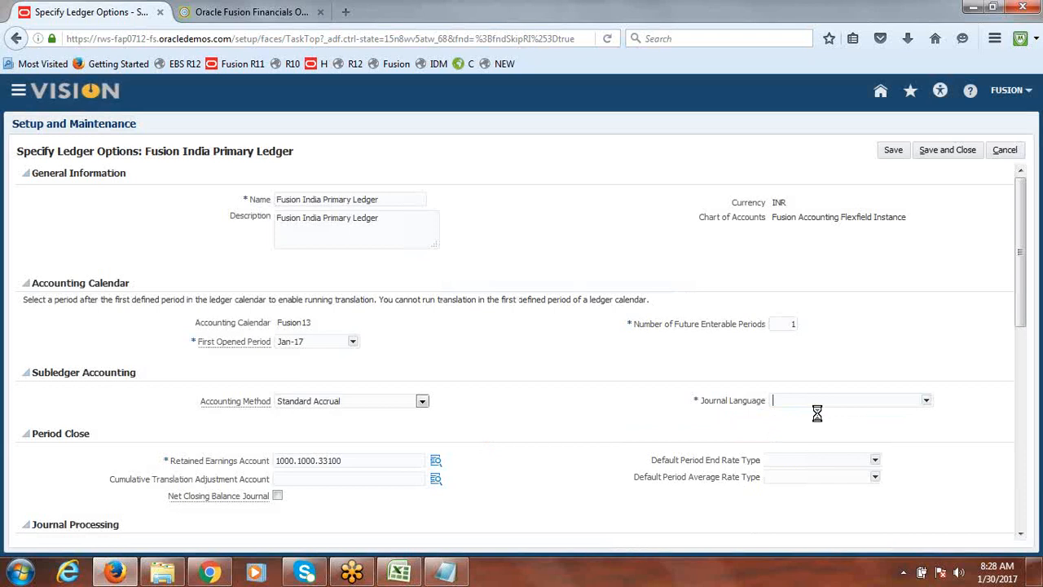
click(951, 157)
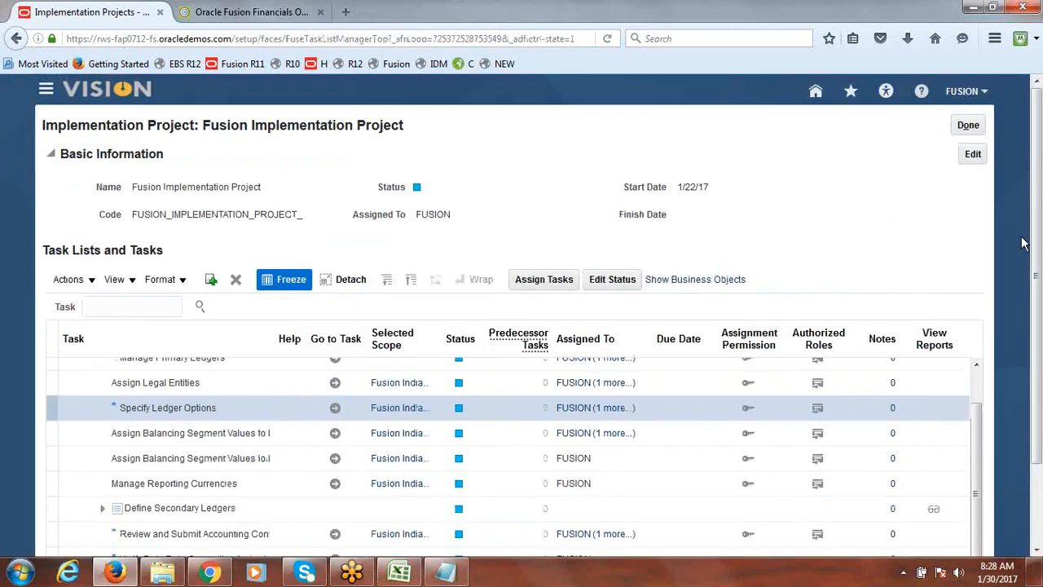
Launch the Review and Submit Accounting Configuration task and submit the Fusion India Primary Ledger configuration
scroll(1040, 277, down, 1)
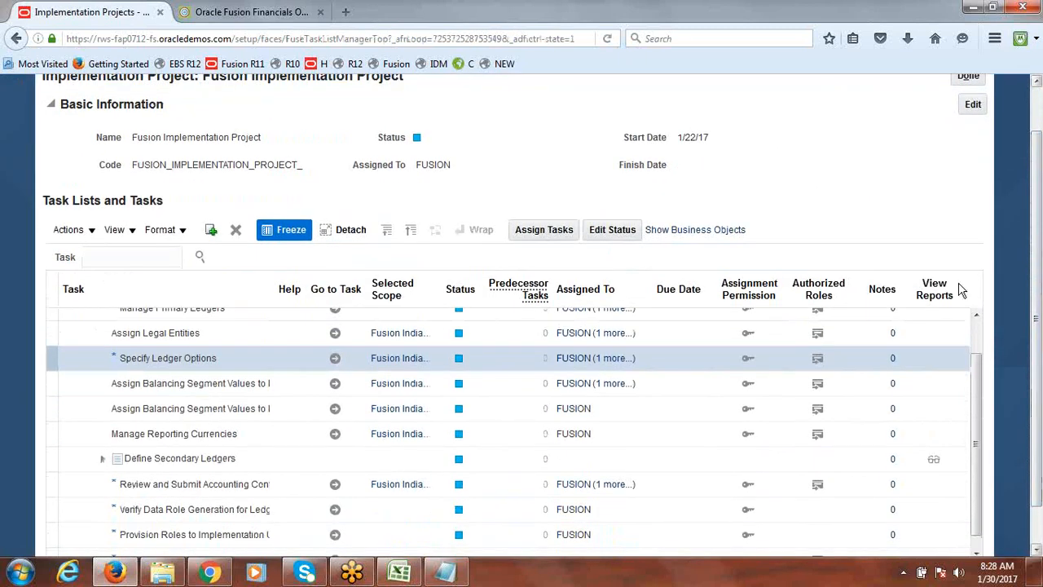
click(337, 487)
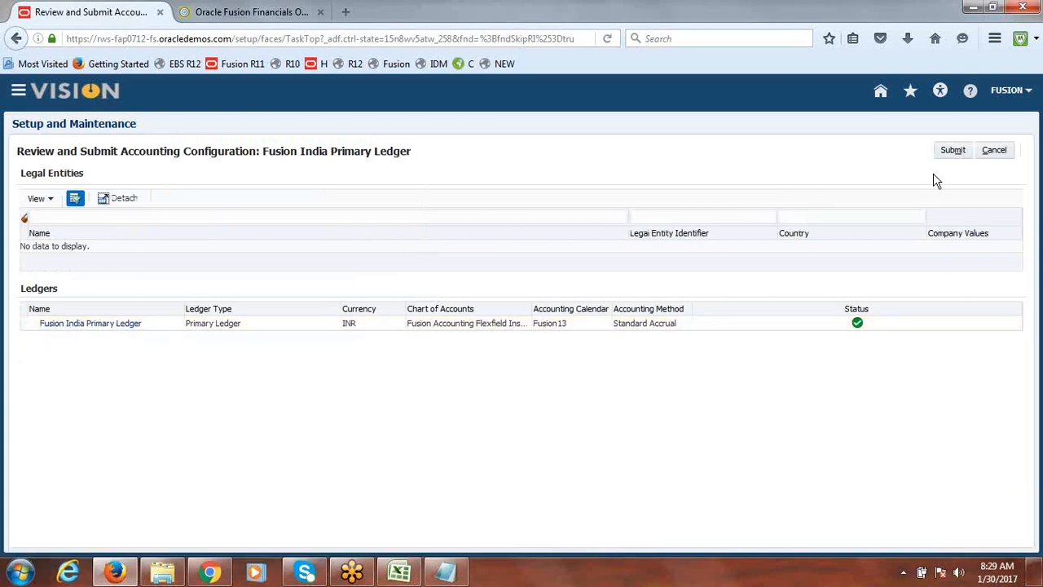
click(955, 152)
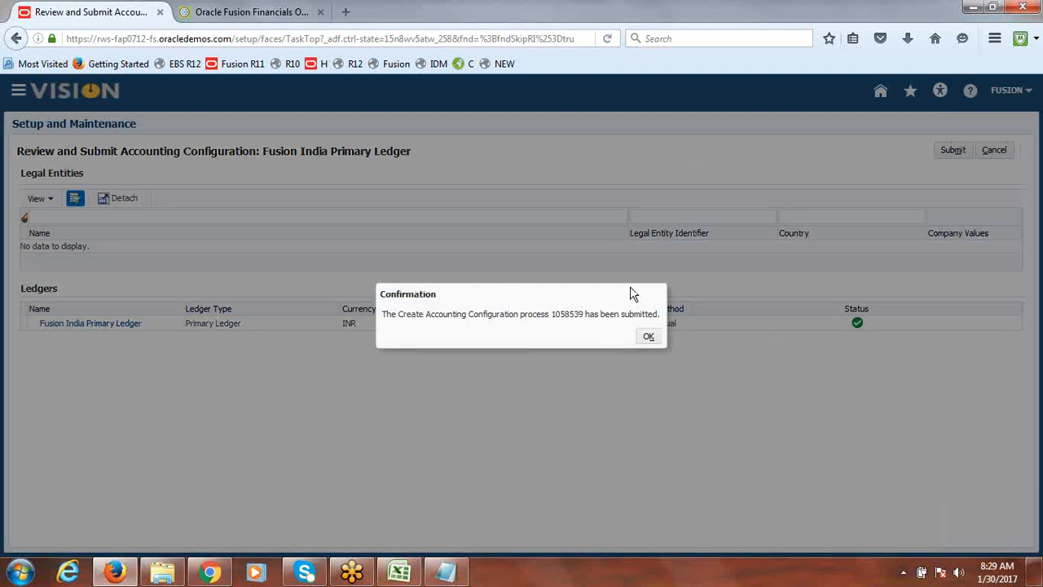
click(649, 338)
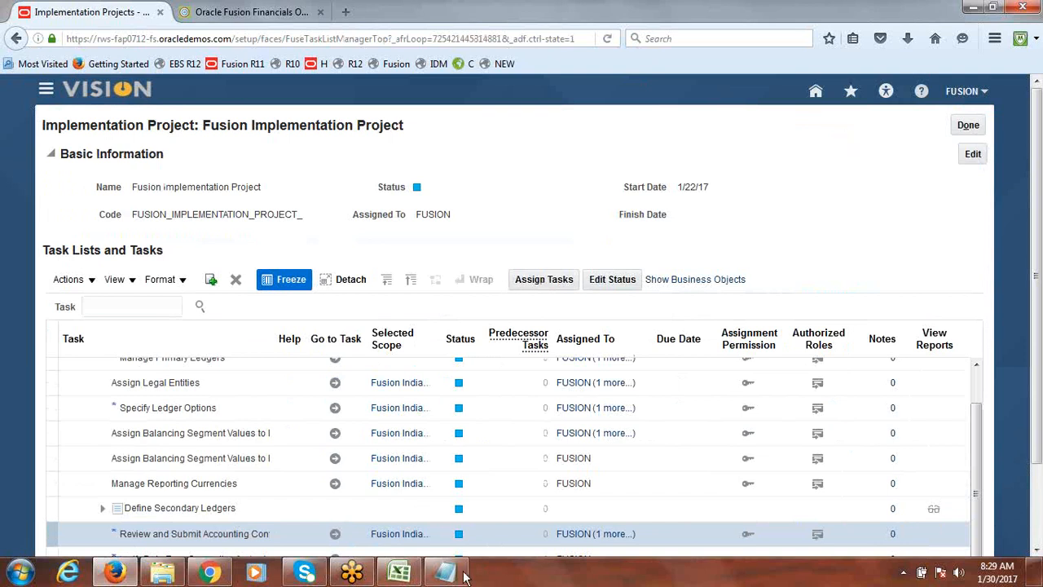
Switch to the class notes spreadsheet and review the ledger set task list
click(400, 573)
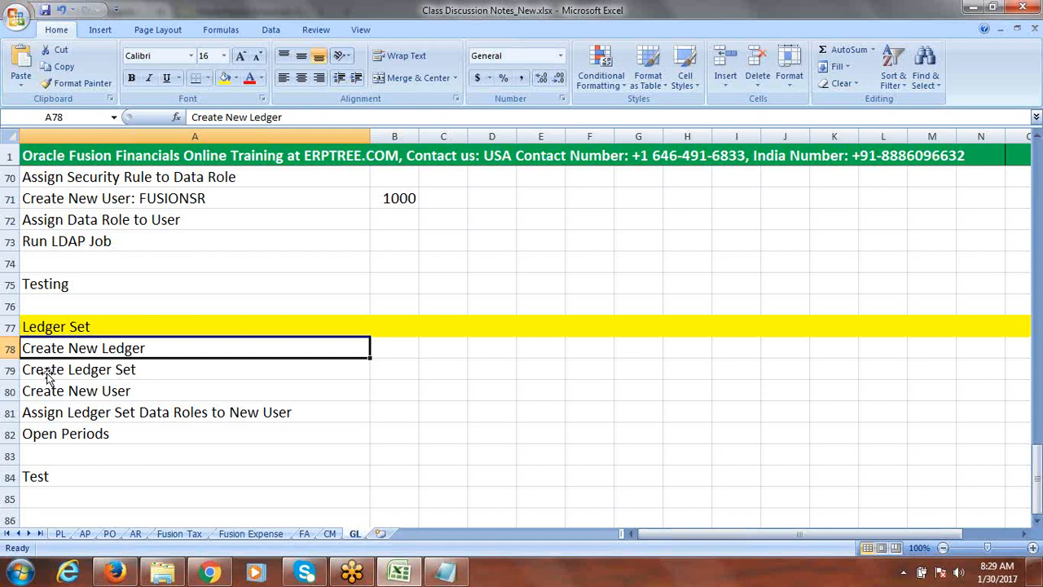
click(139, 370)
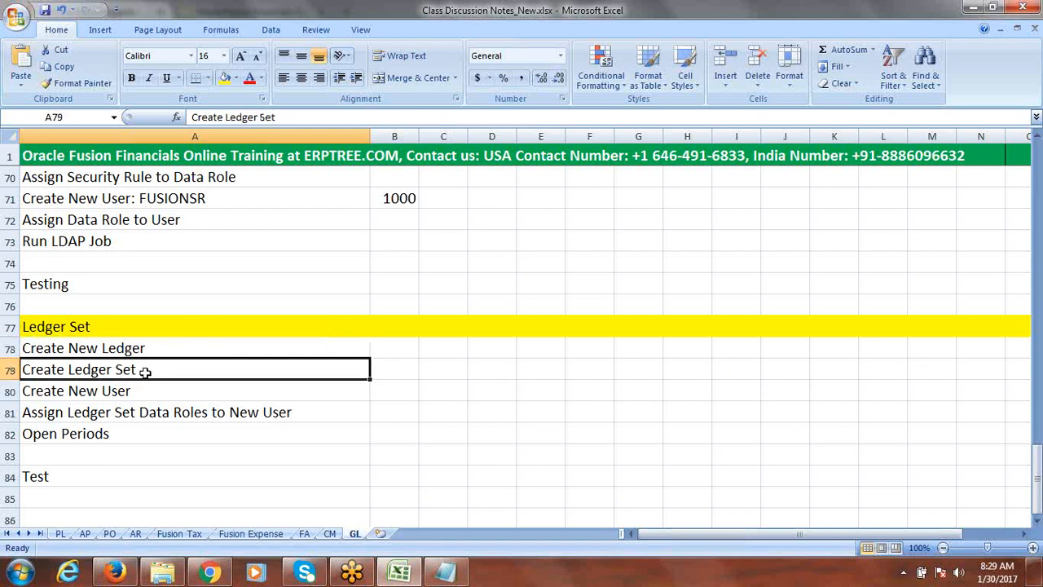
click(155, 348)
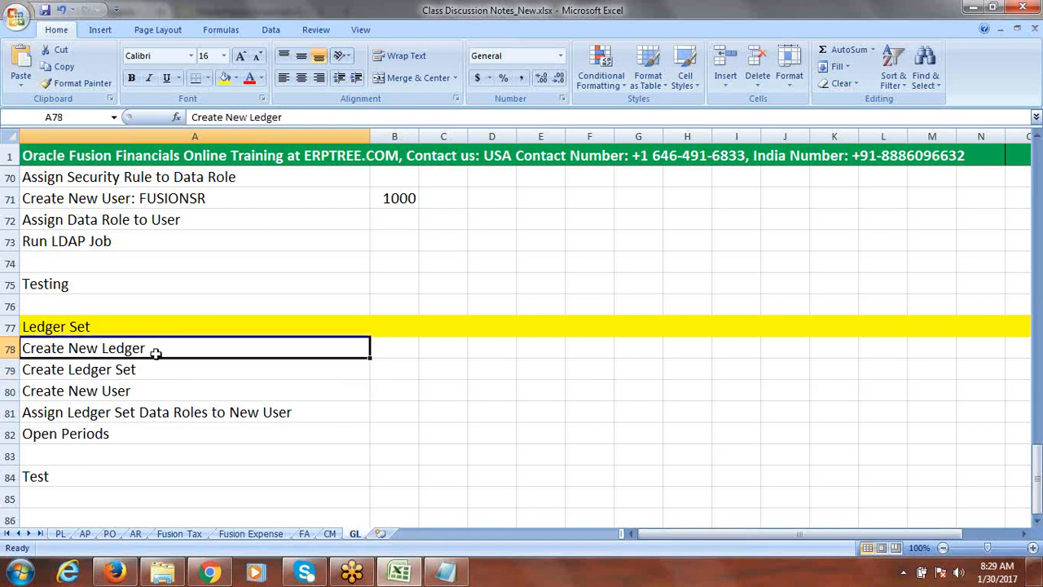
click(153, 370)
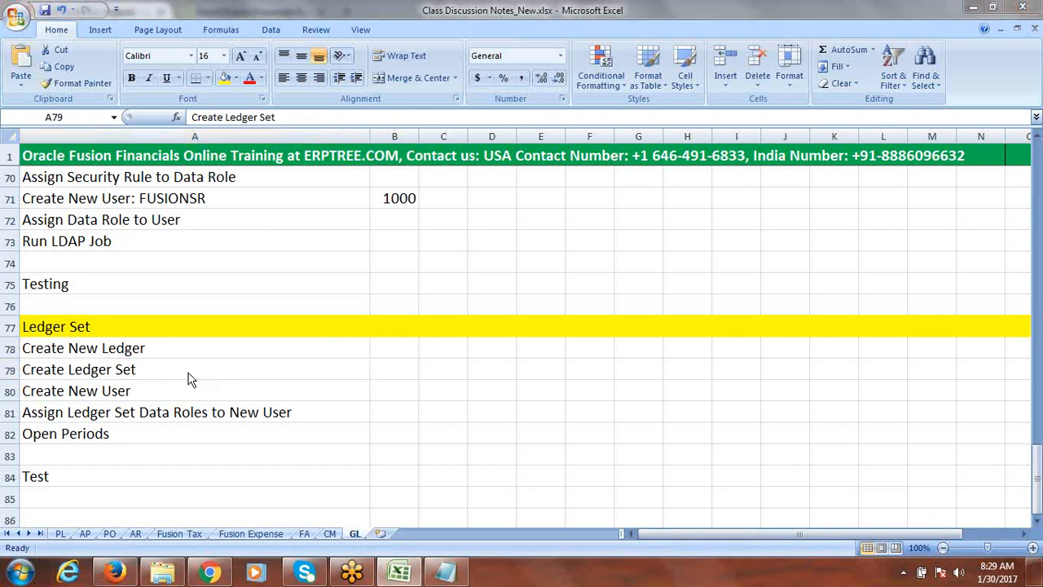
Return to the implementation project, search tasks for Ledger Sets, and launch the Manage Ledger Sets task
key(alt+Tab)
click(127, 307)
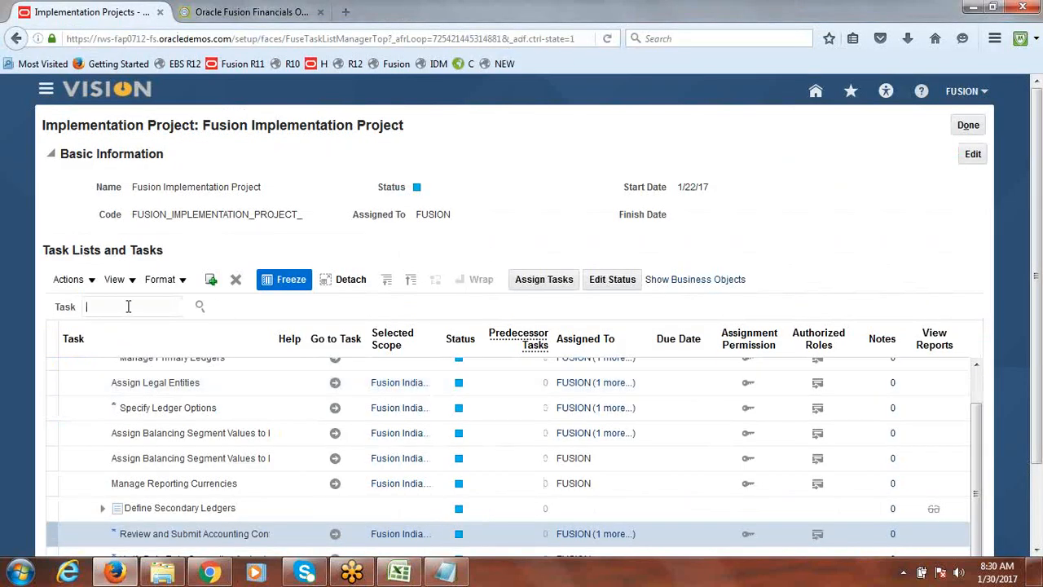
text(Ledger Sets)
key(Return)
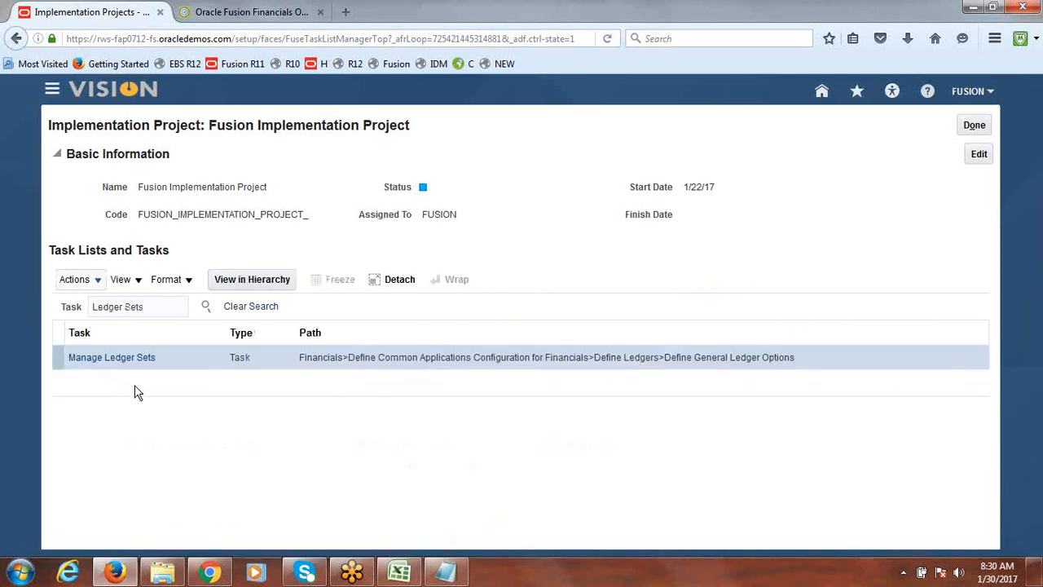
click(105, 362)
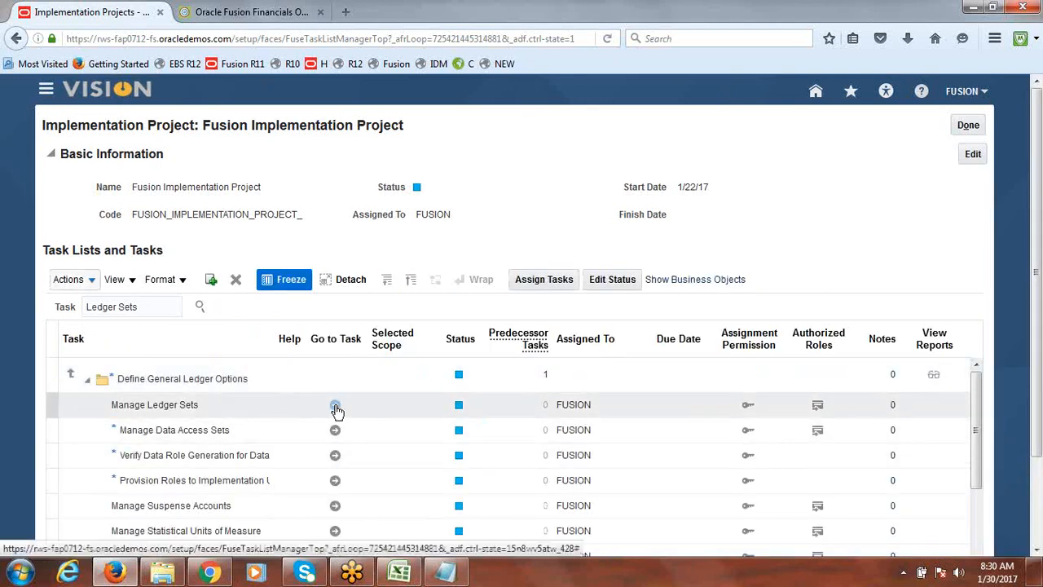
click(335, 405)
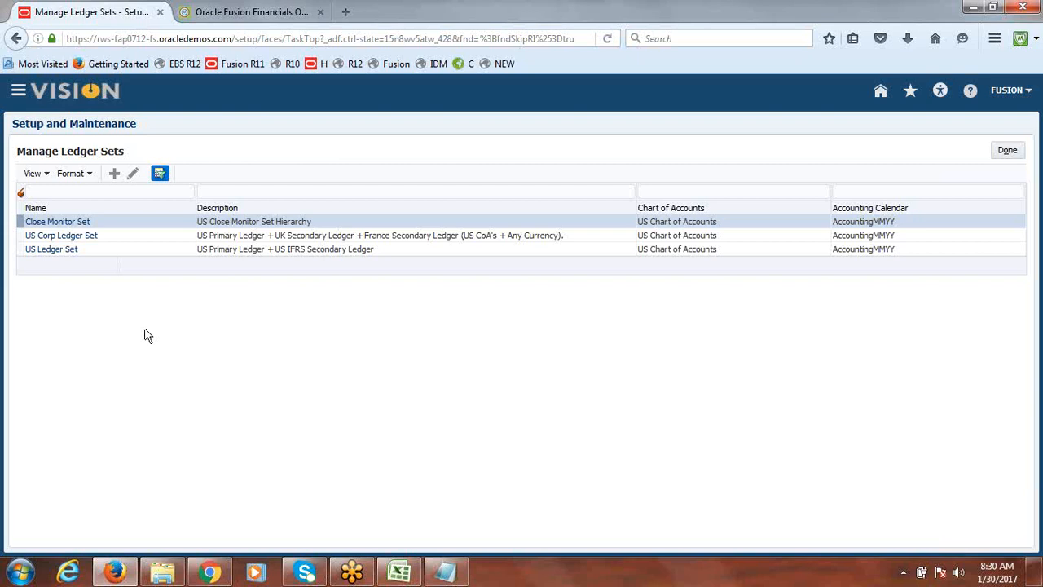
Create a new ledger set named Fusion Ledger Set using the Fusion Accounting Flexfield Instance chart of accounts
click(114, 176)
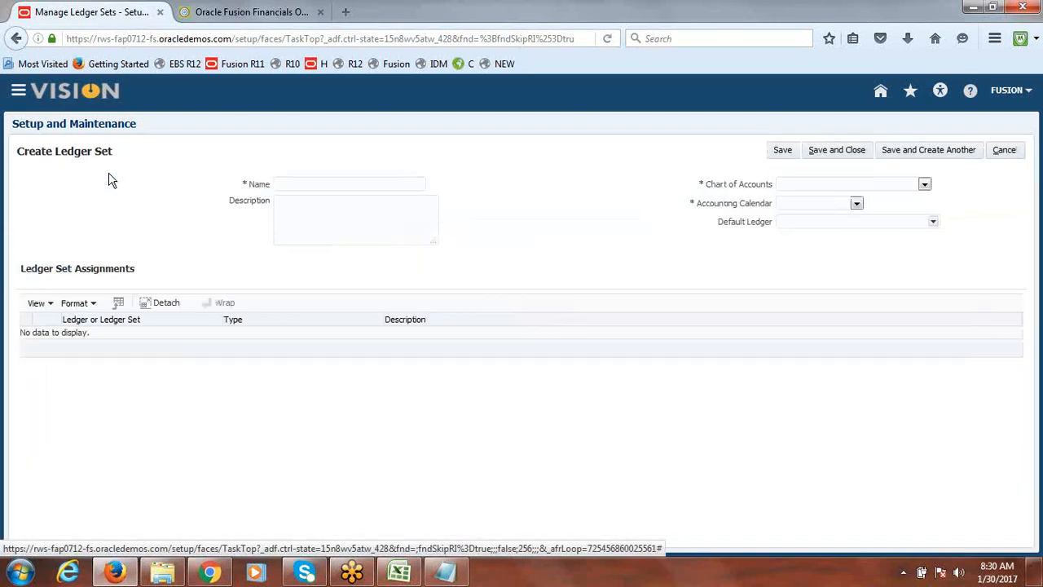
click(347, 188)
text(Fusion Ledger Set)
click(925, 184)
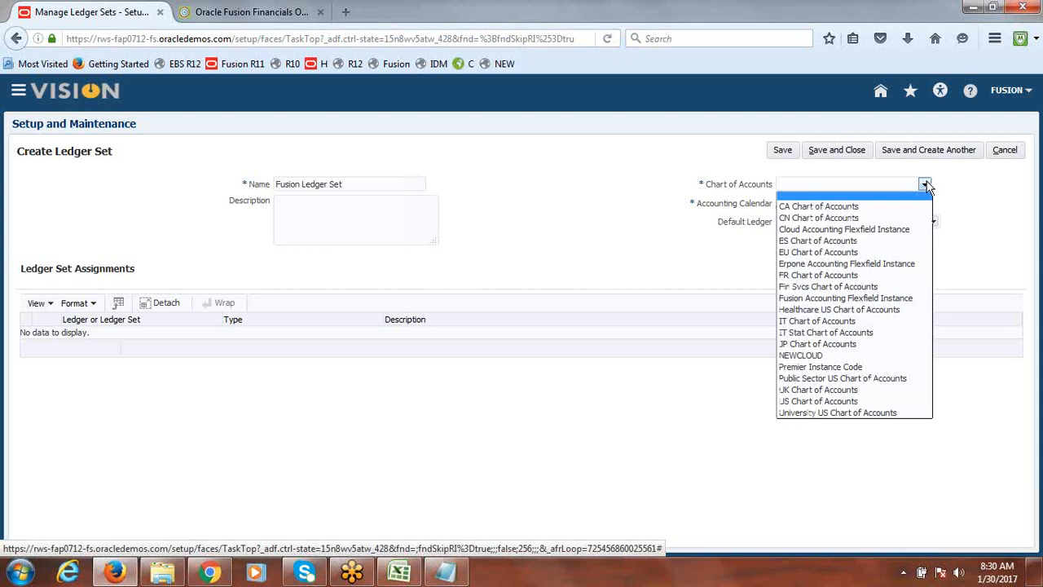
click(908, 299)
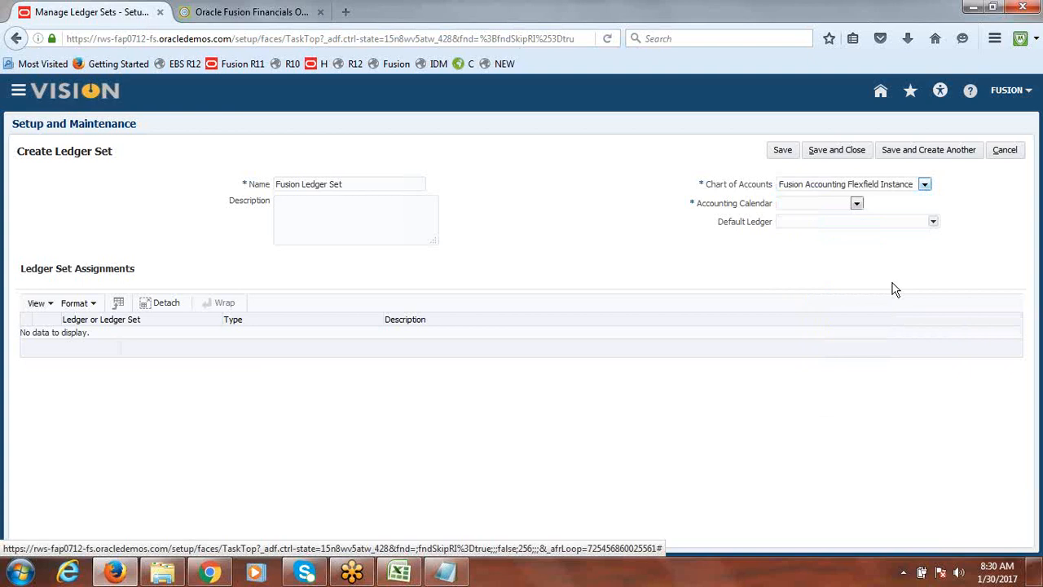
Set the ledger set's accounting calendar to Fusion13 and default ledger to Fusion USA Primary Ledger
click(857, 203)
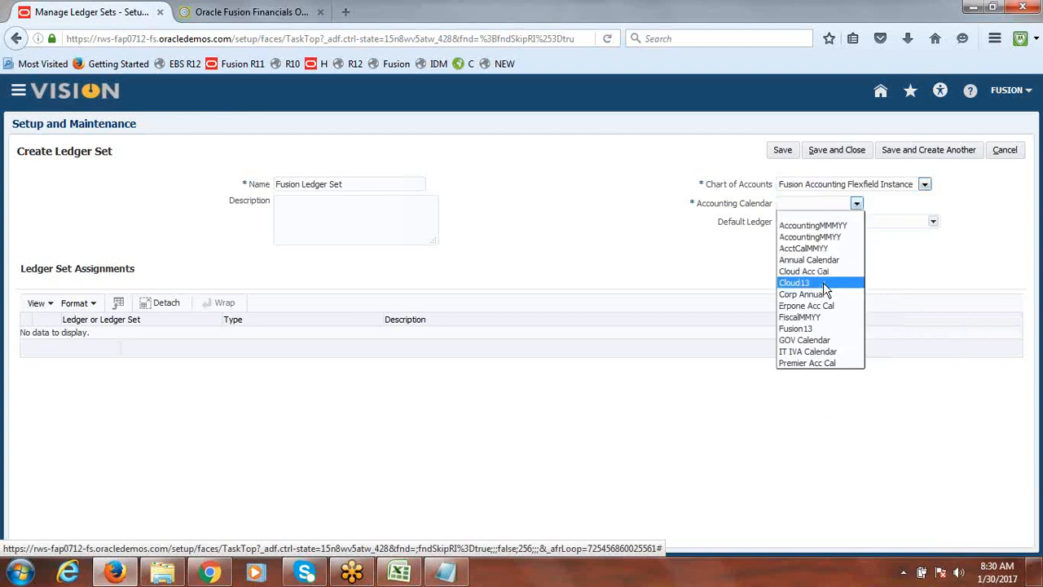
click(811, 329)
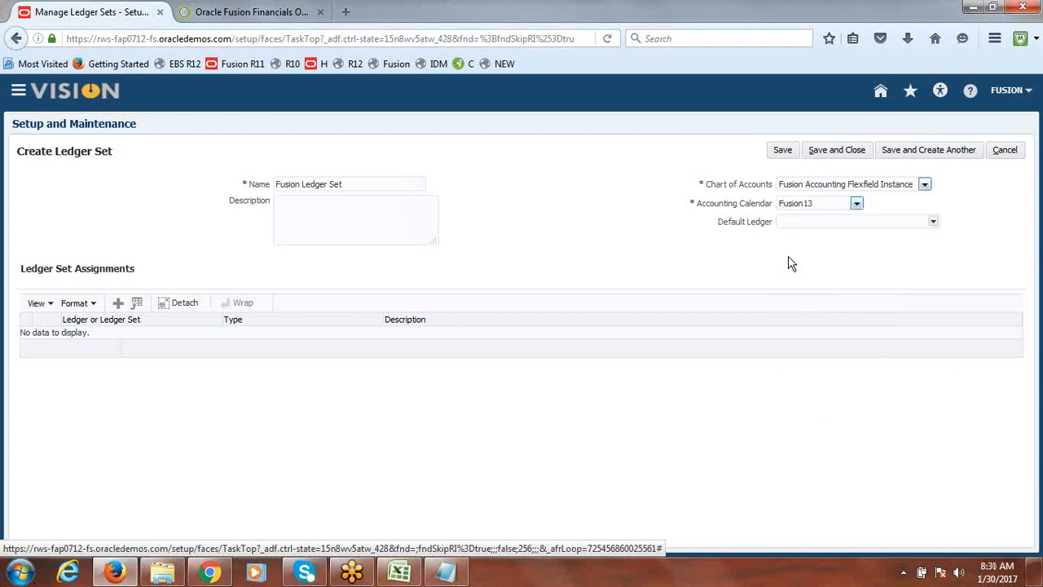
click(934, 222)
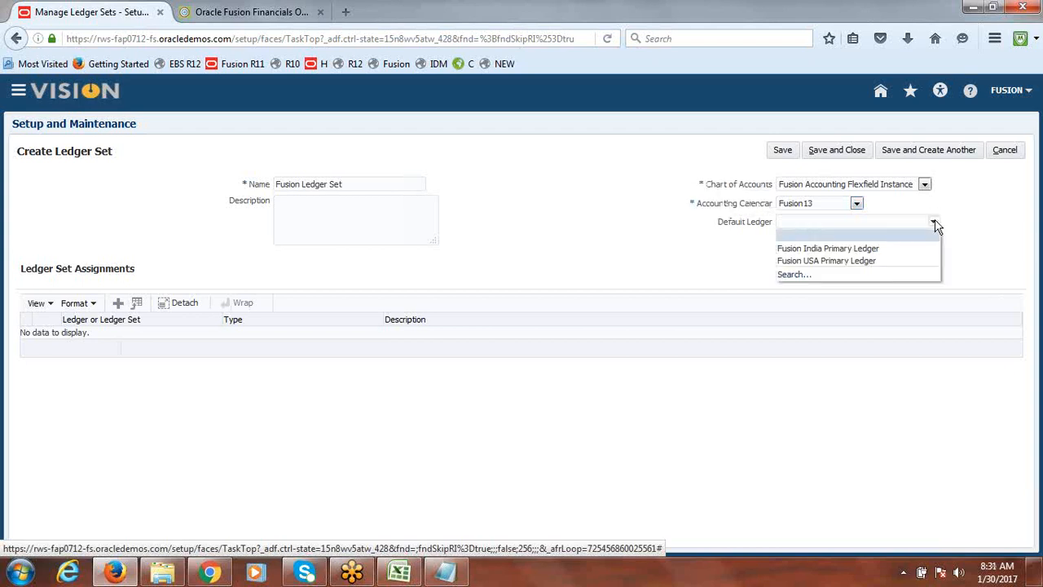
click(873, 260)
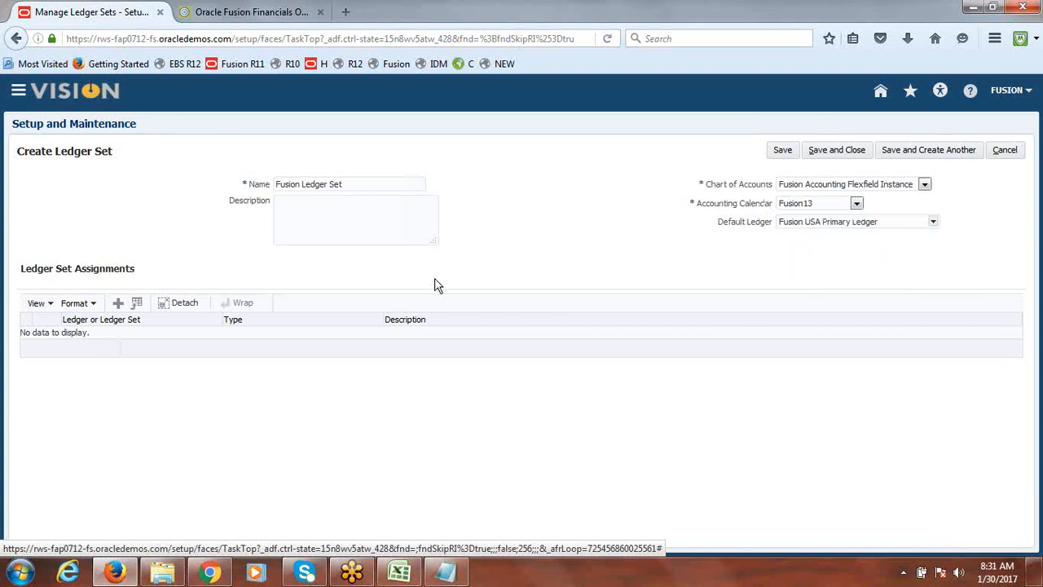
Assign Fusion USA Primary Ledger and Fusion India Primary Ledger to the ledger set, save and close, and finish Manage Ledger Sets
click(118, 303)
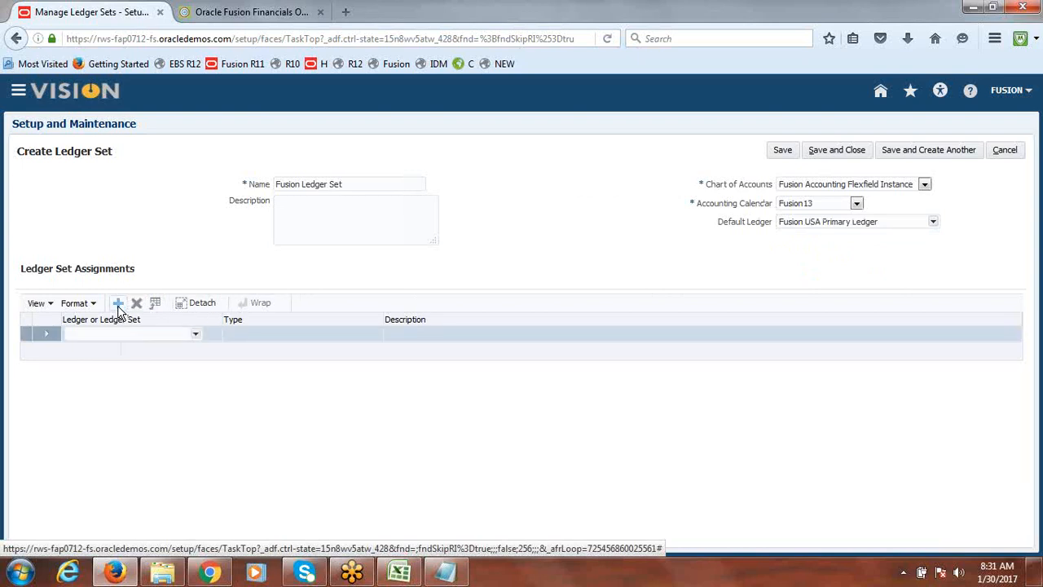
click(197, 335)
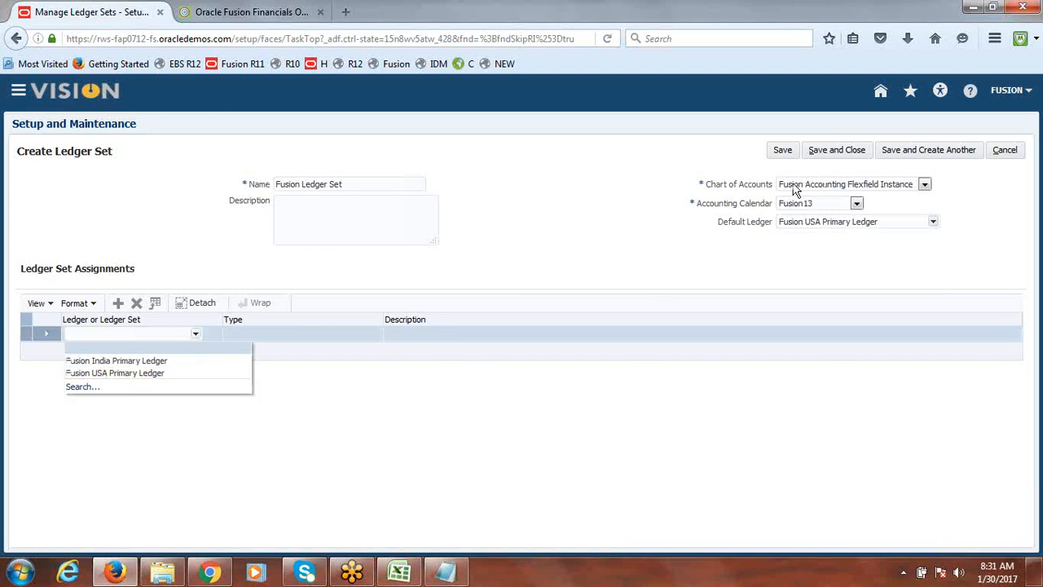
click(180, 372)
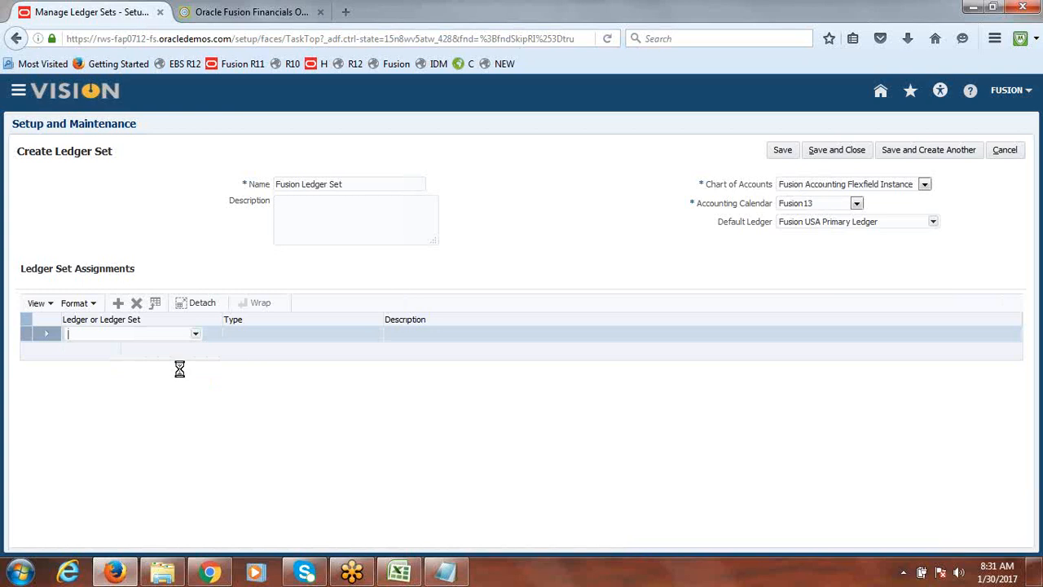
click(119, 303)
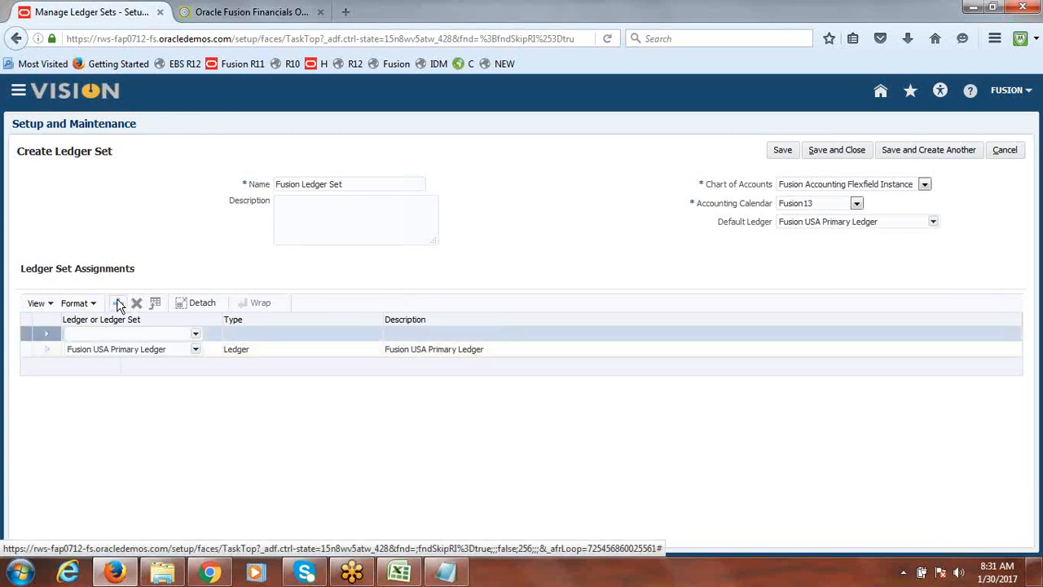
click(195, 333)
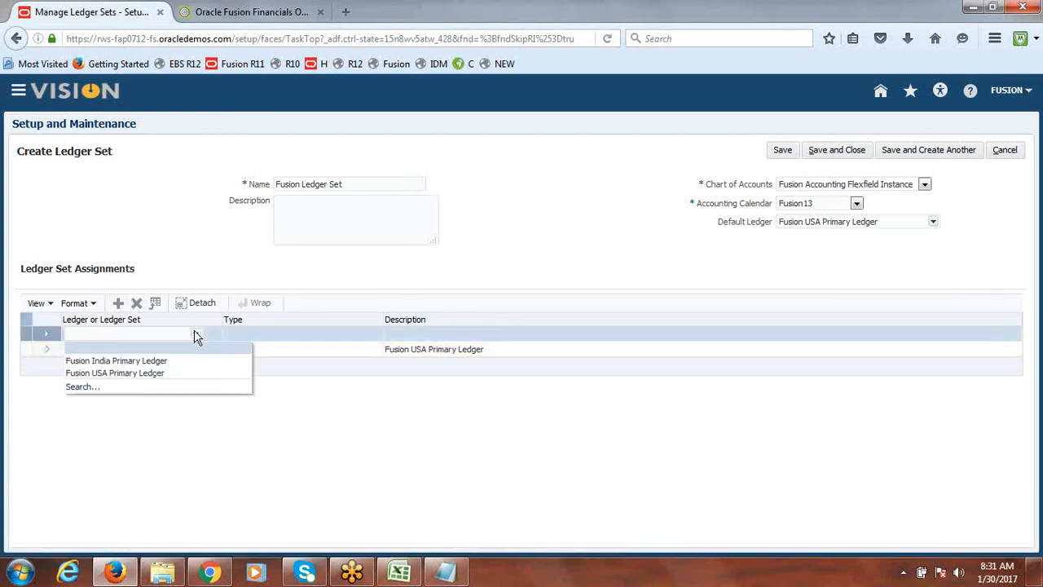
click(163, 361)
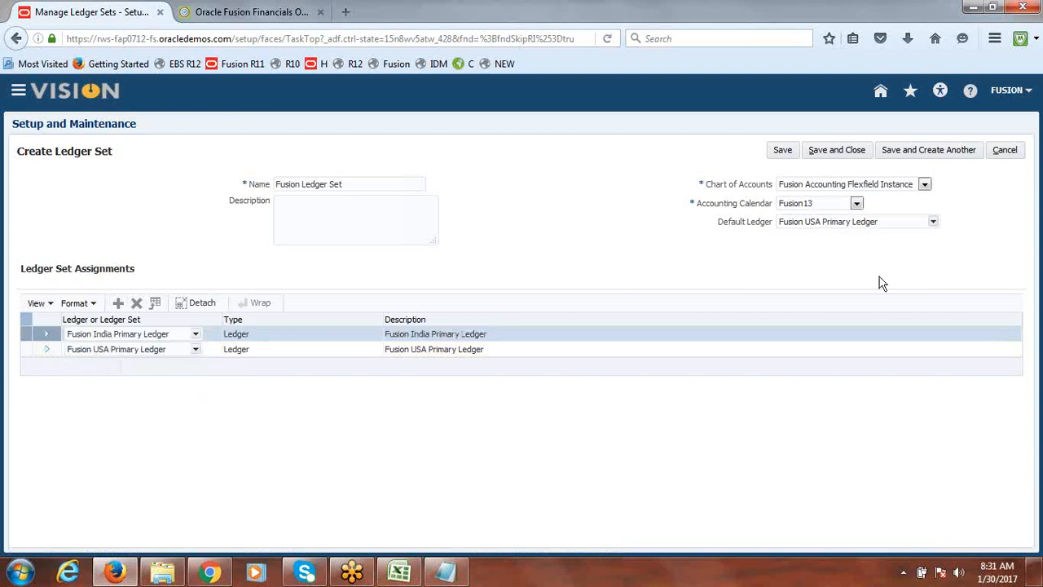
click(834, 152)
click(600, 219)
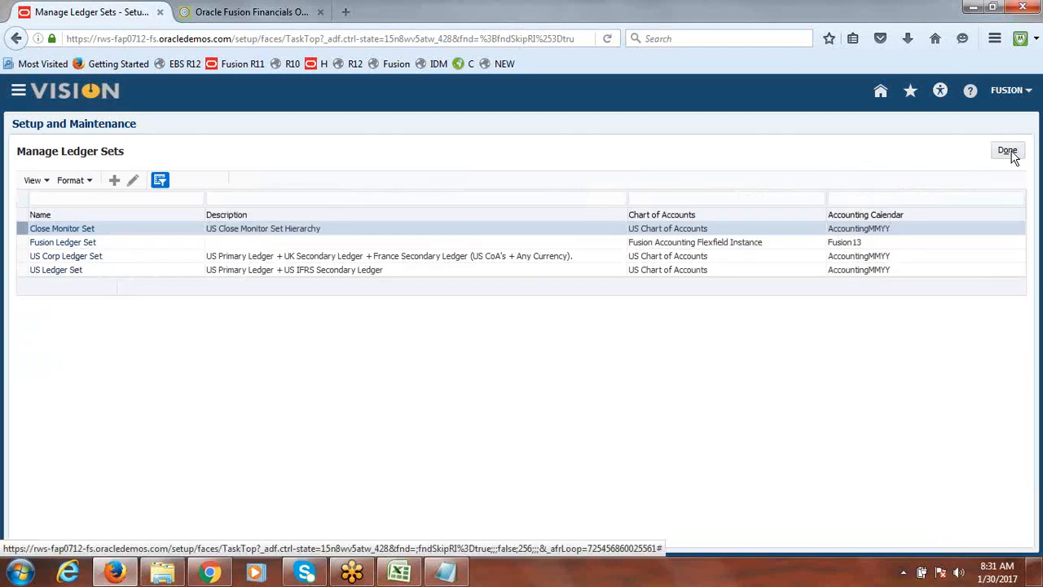
click(1007, 151)
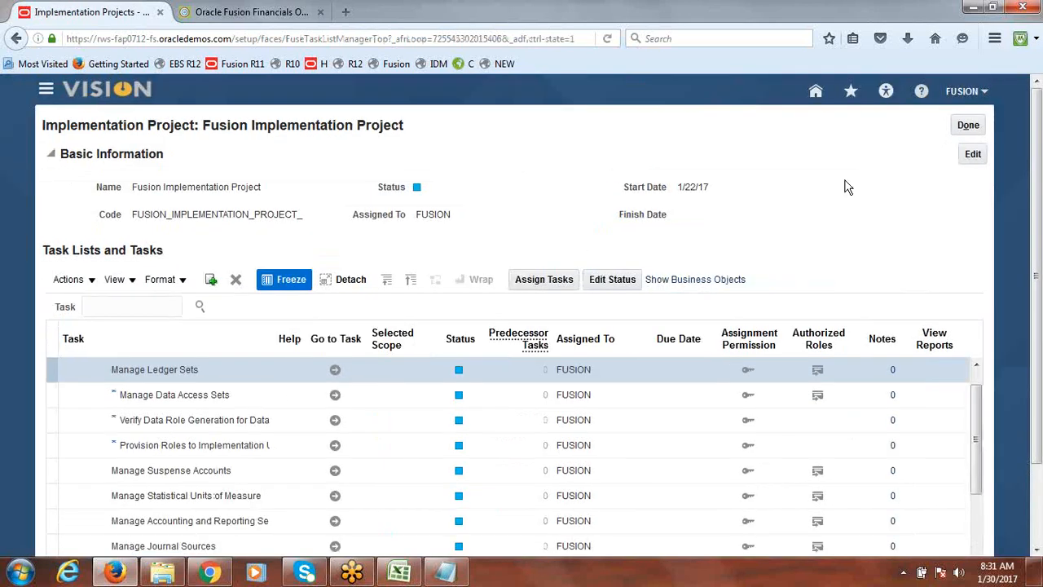
Switch to the class notes spreadsheet and review the remaining ledger set steps
click(400, 572)
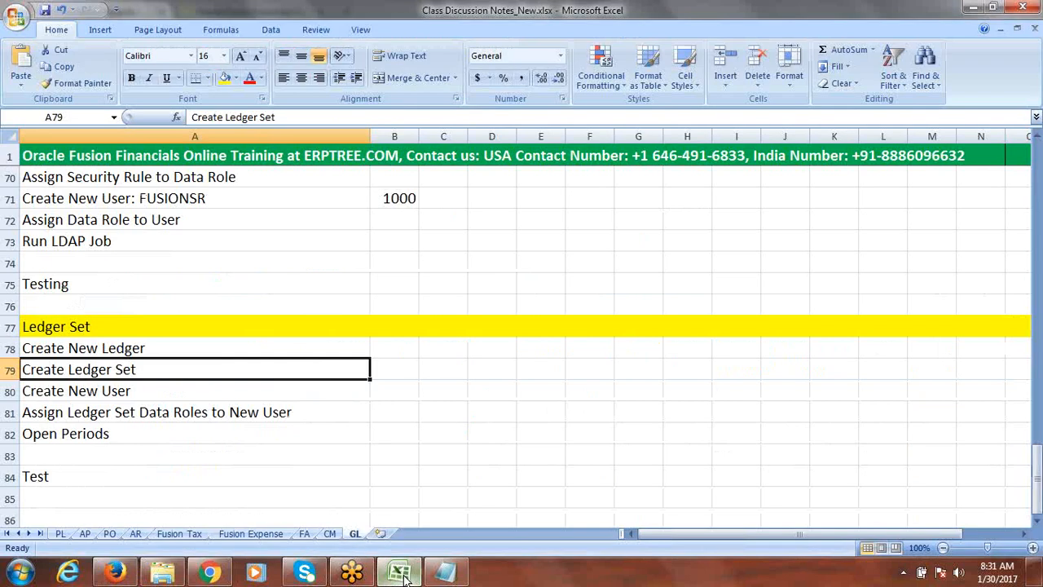
click(106, 394)
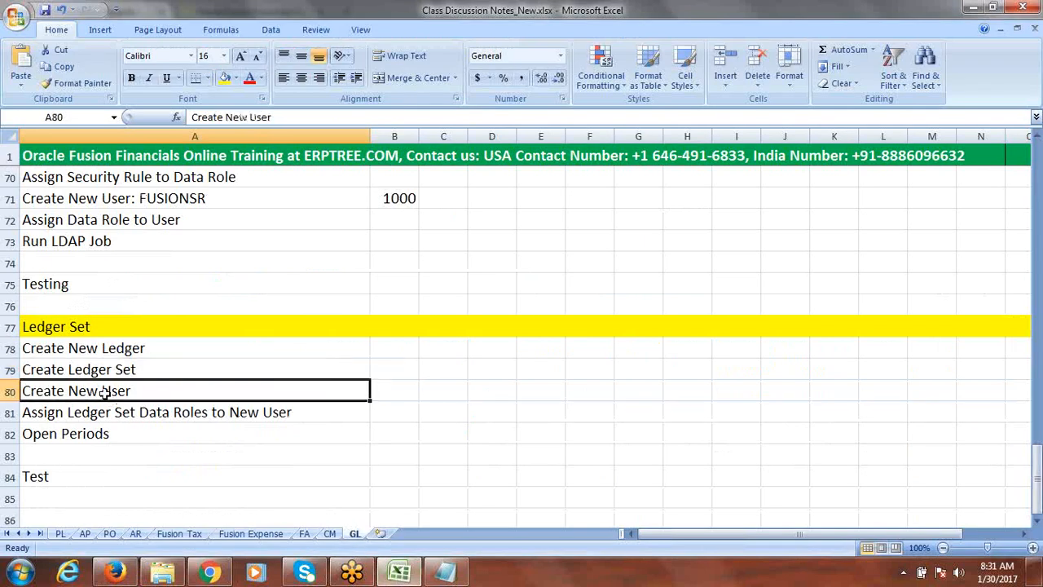
click(116, 350)
click(124, 371)
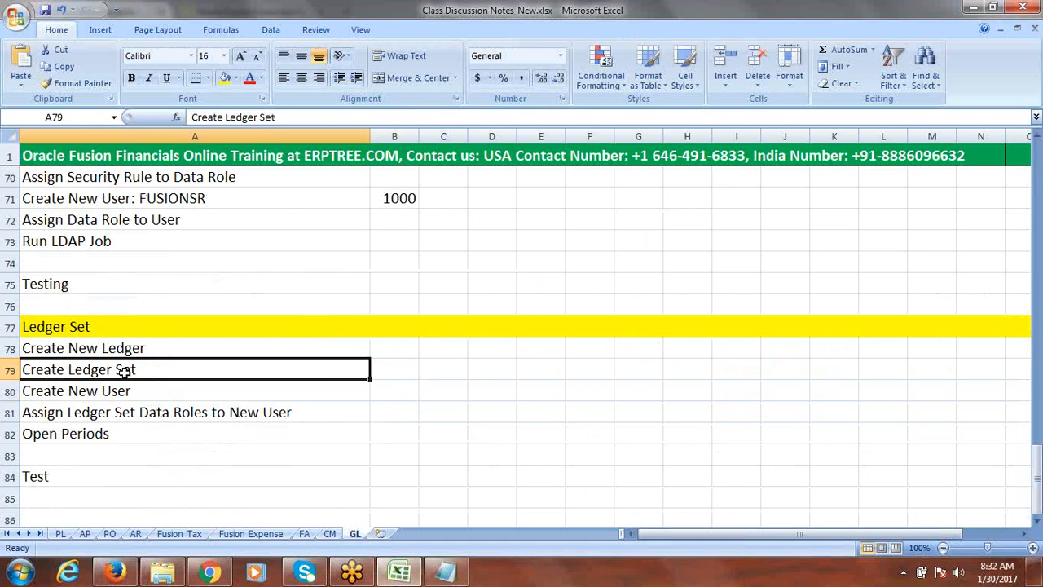
click(122, 394)
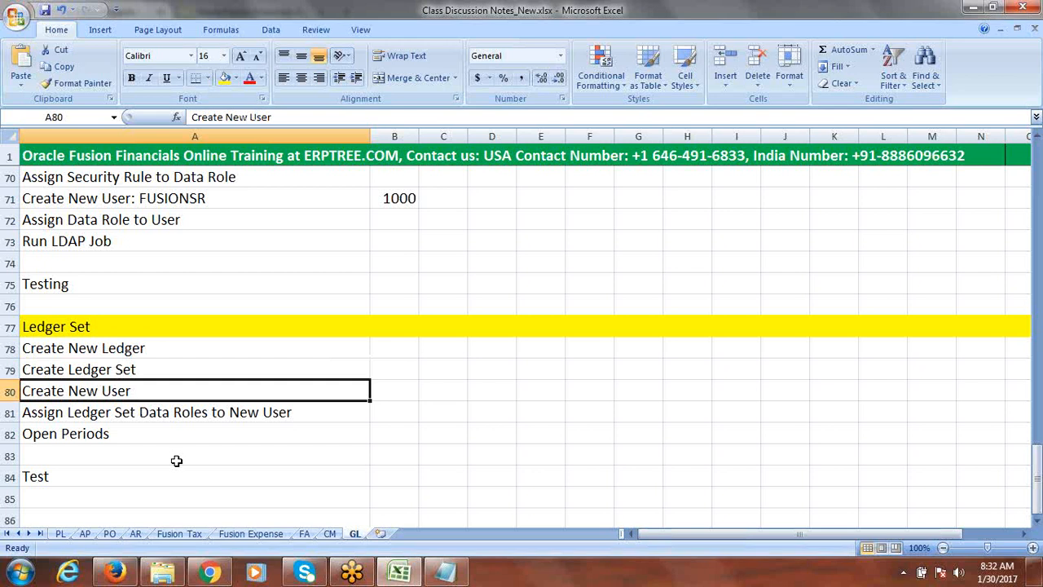
Open the Manage Job Roles task from Setup and Maintenance
click(163, 413)
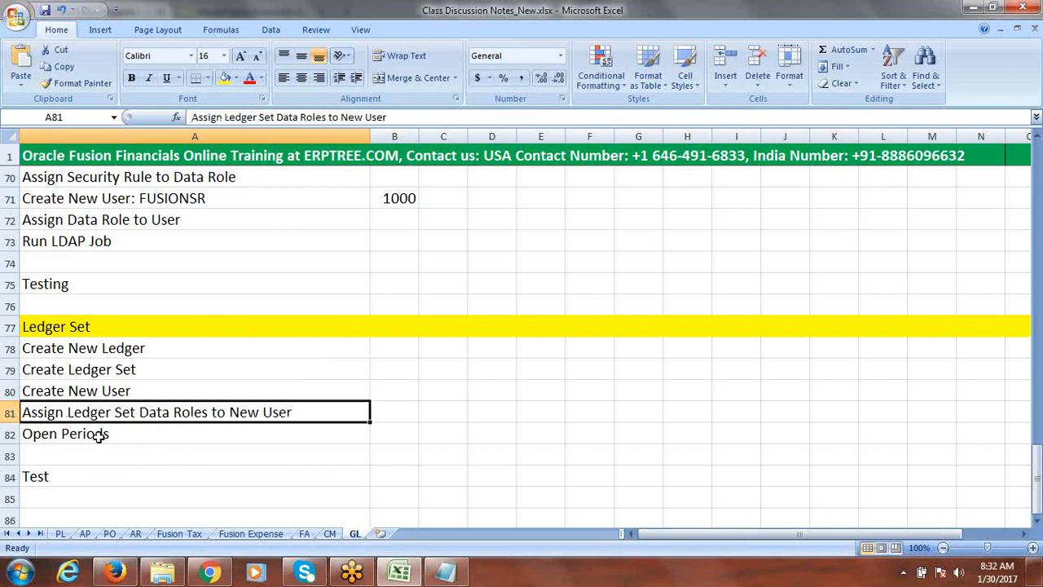
click(98, 436)
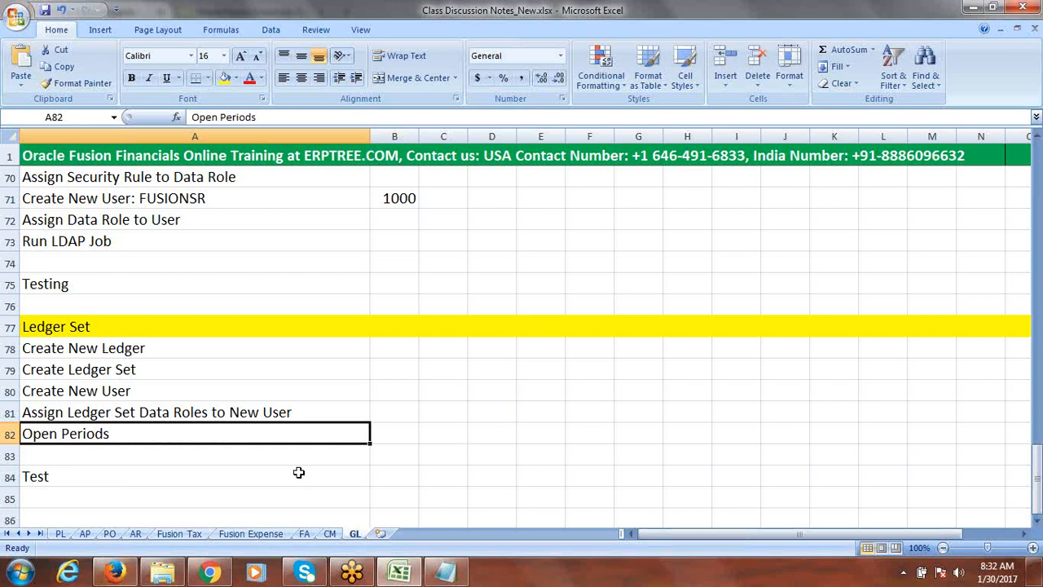
click(114, 573)
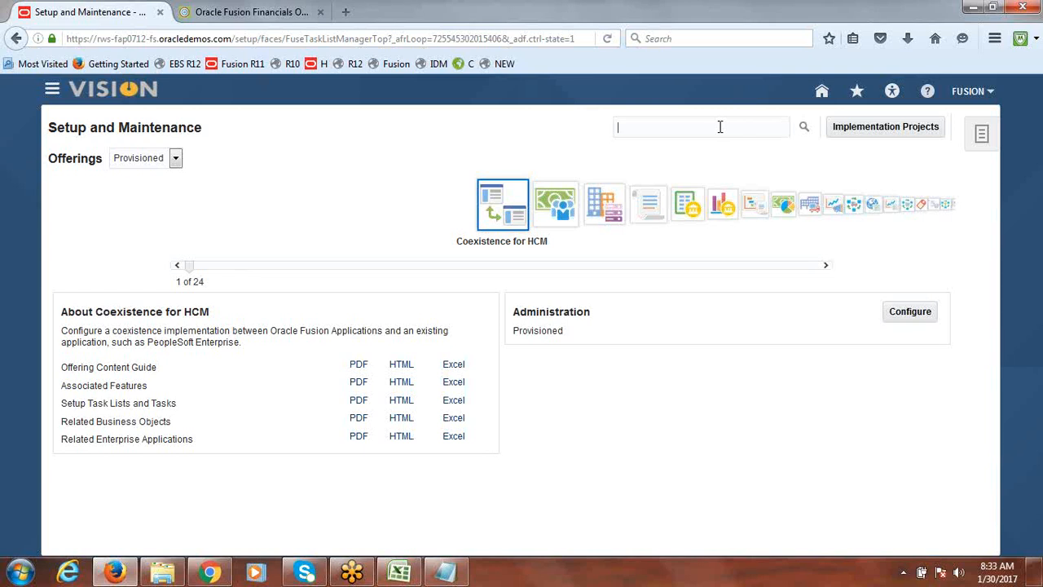
text(Manage Job Roles)
key(Return)
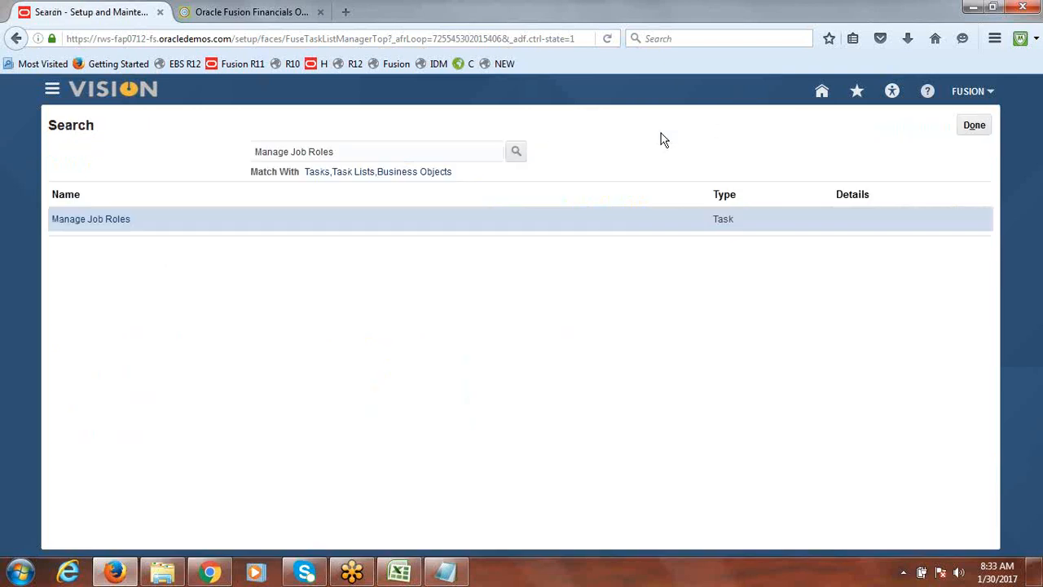
click(107, 221)
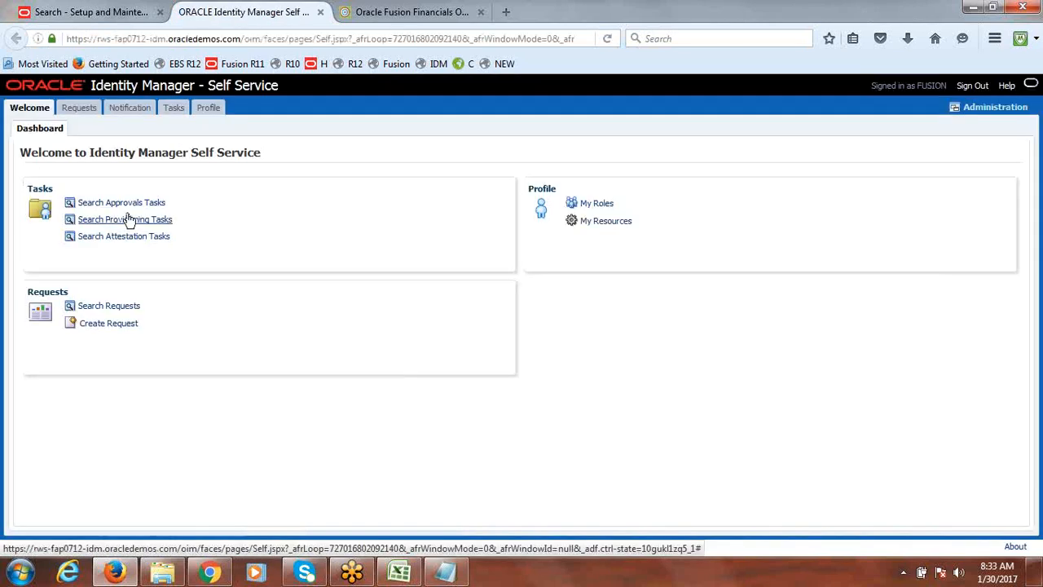
Start creating a new user in Identity Manager administration with last name FUSIONLS
click(987, 110)
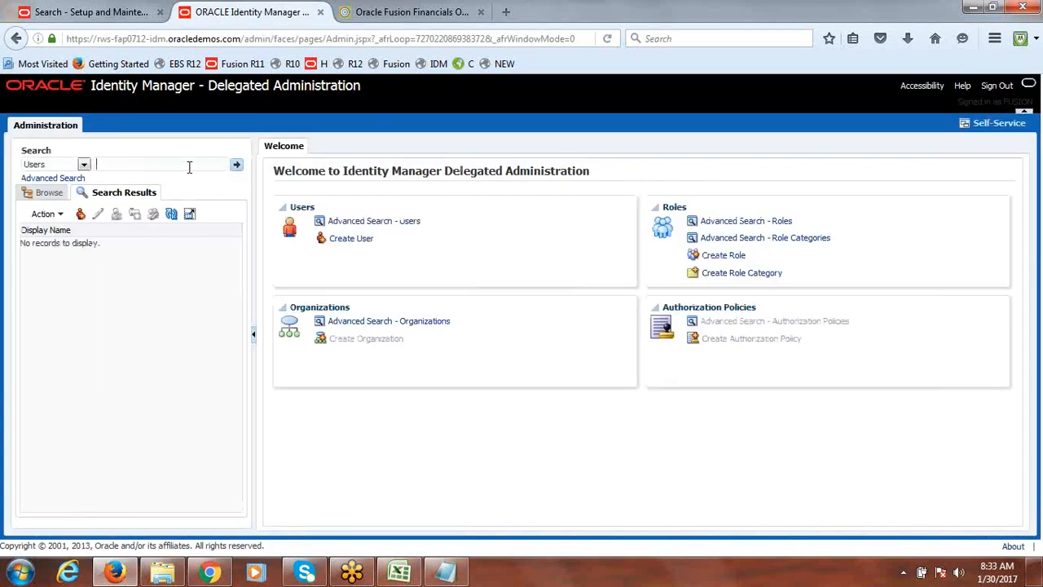
click(367, 248)
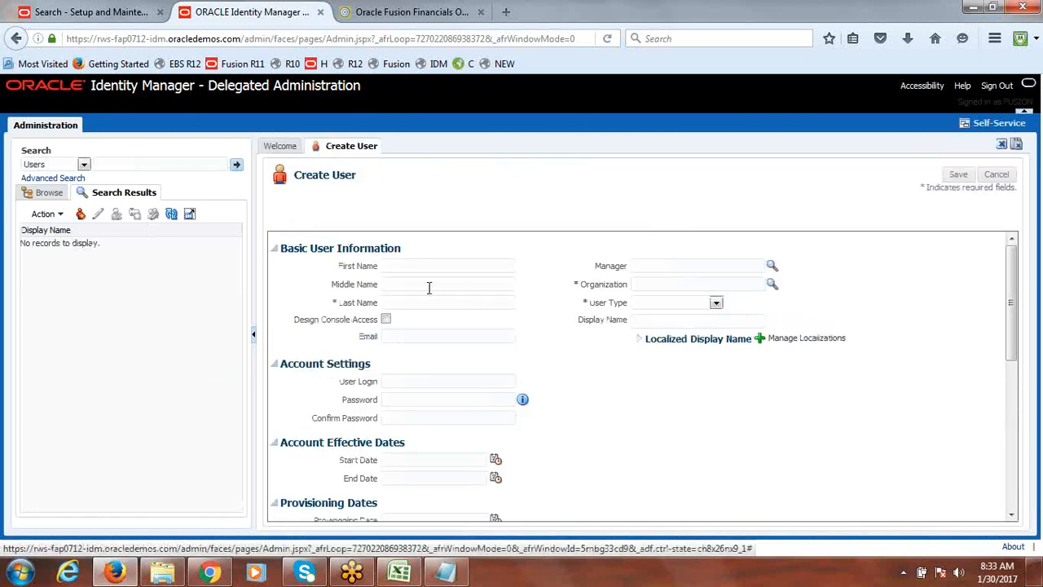
click(408, 304)
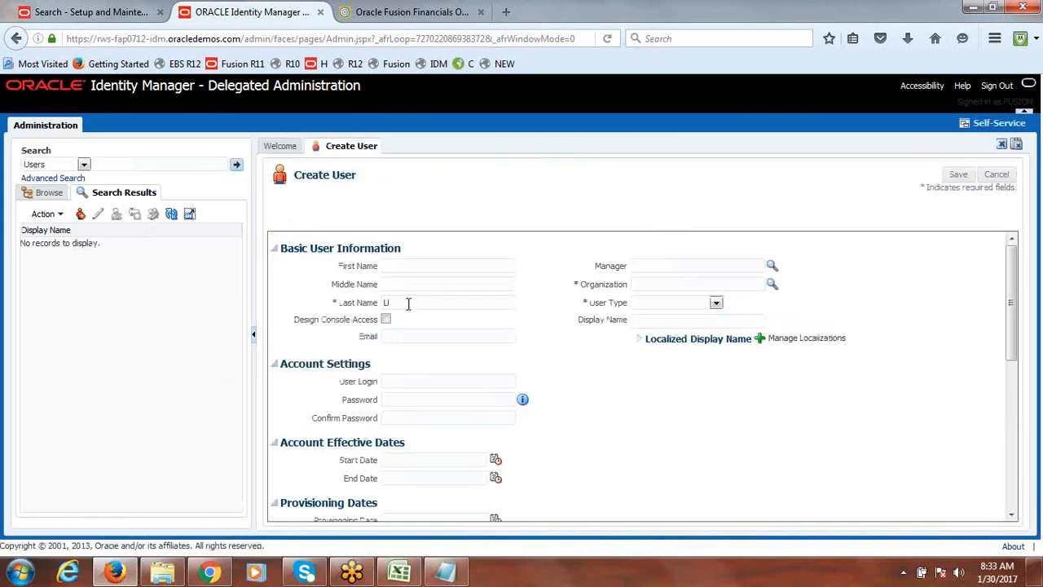
text(FUSIONLS)
drag(417, 302, 351, 311)
key(ctrl+c)
Set the new user's organization to Xellerate Users and user type to Consultant
click(771, 284)
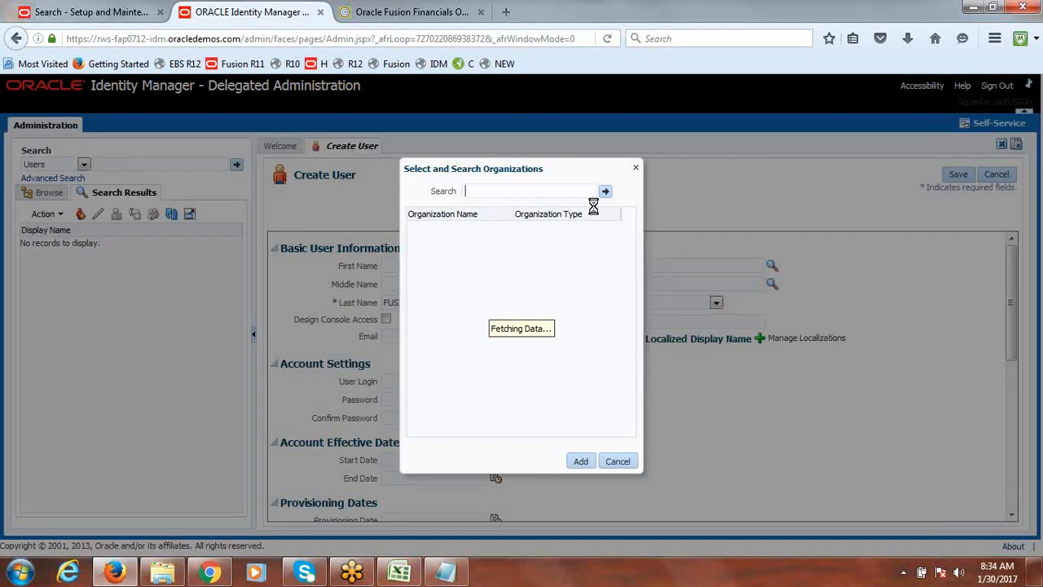
click(606, 192)
click(475, 229)
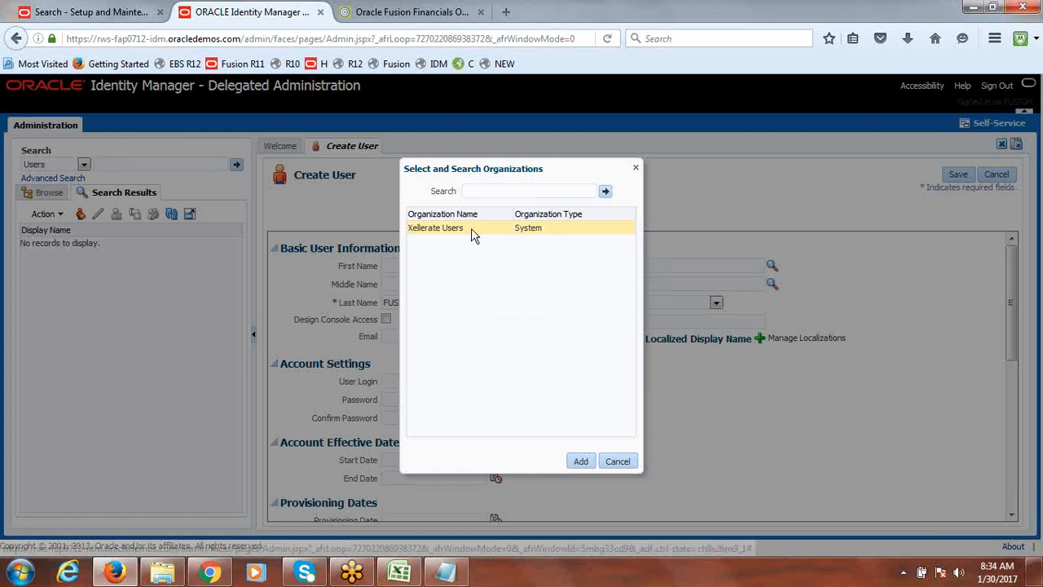
click(580, 461)
click(716, 302)
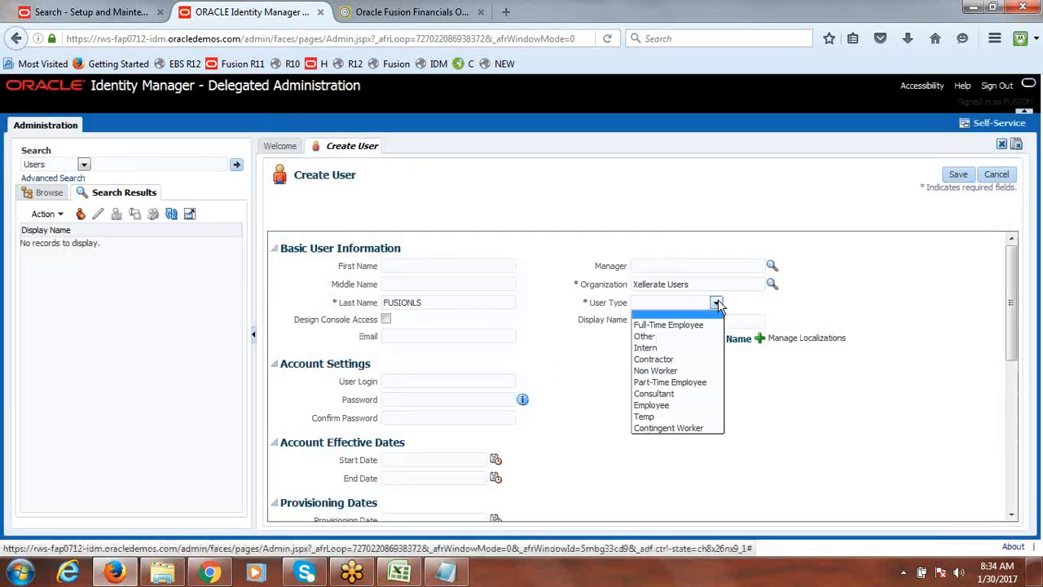
click(666, 398)
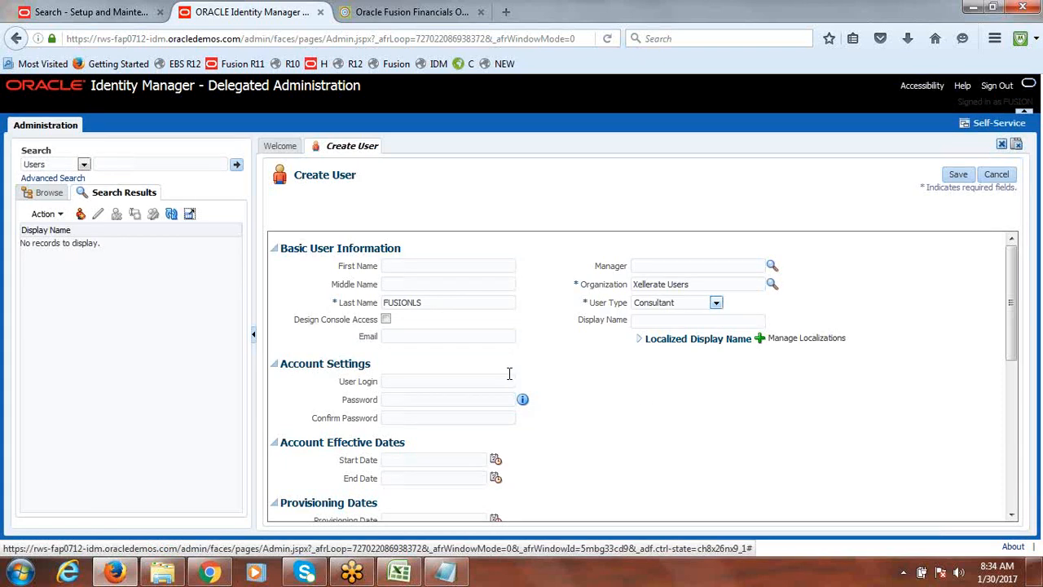
Enter user login FUSIONLS, enter and confirm the account password, and save the user
click(414, 380)
key(ctrl+v)
text(*********)
key(Tab)
text(*********)
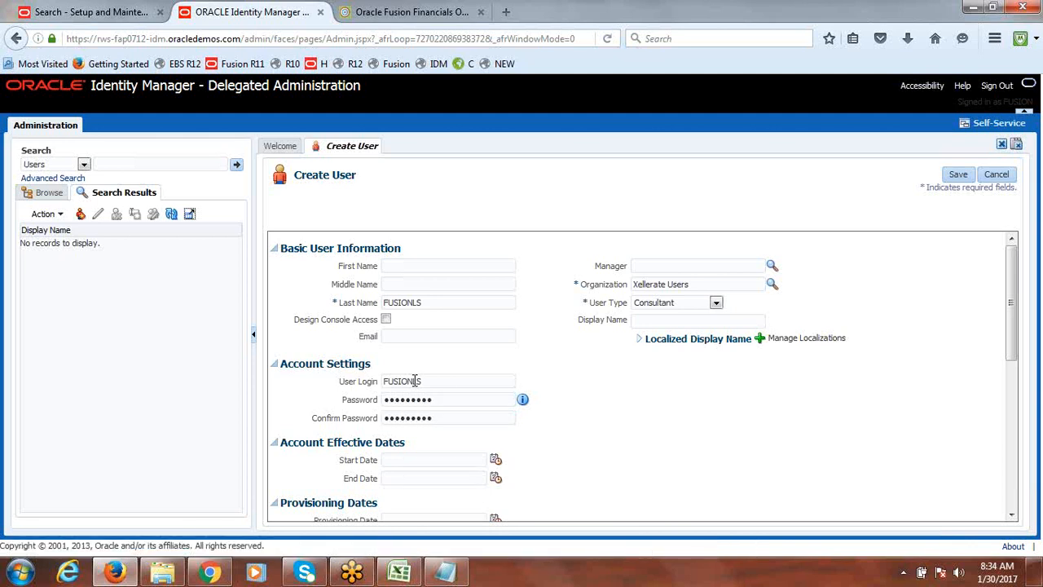
click(963, 177)
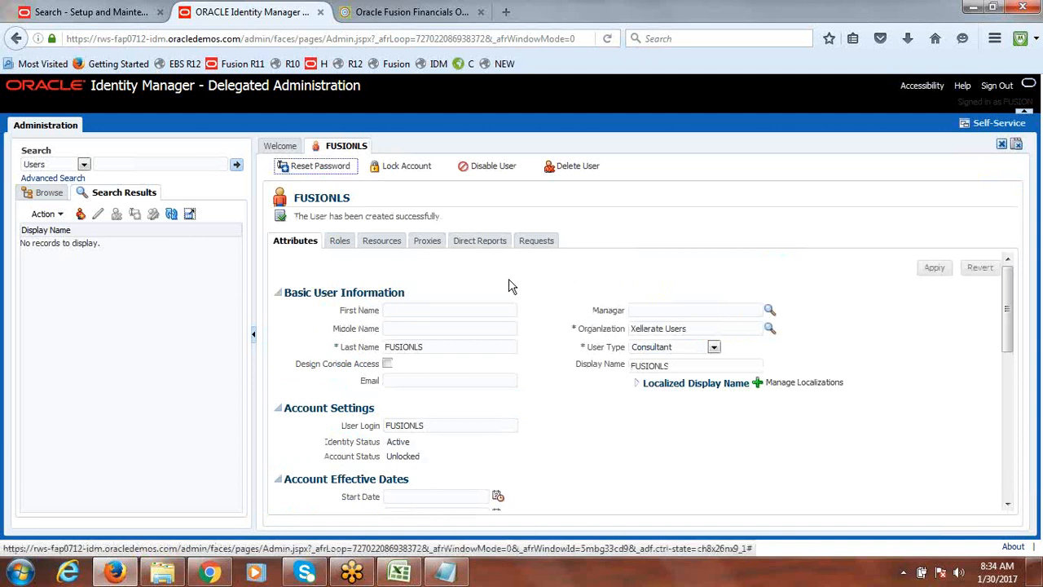
Open role assignment for the new user and search roles by display name %Fusion Ledger Set%
click(341, 244)
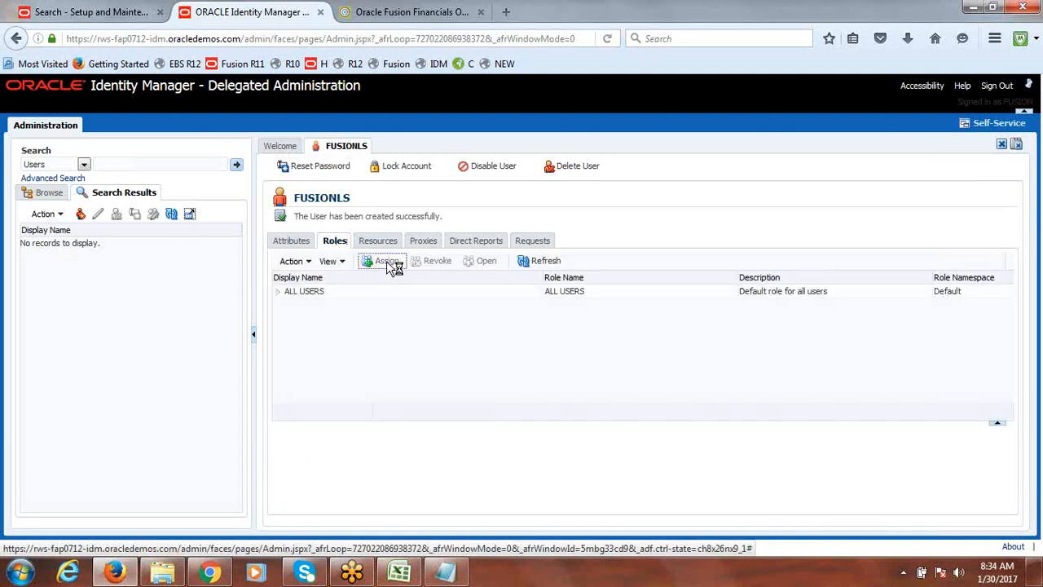
click(388, 263)
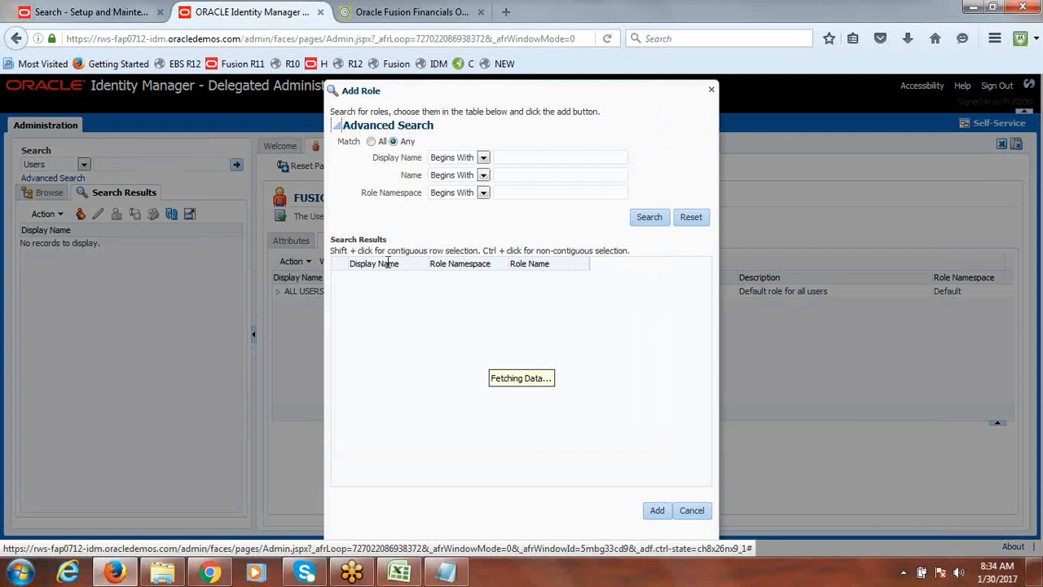
click(542, 157)
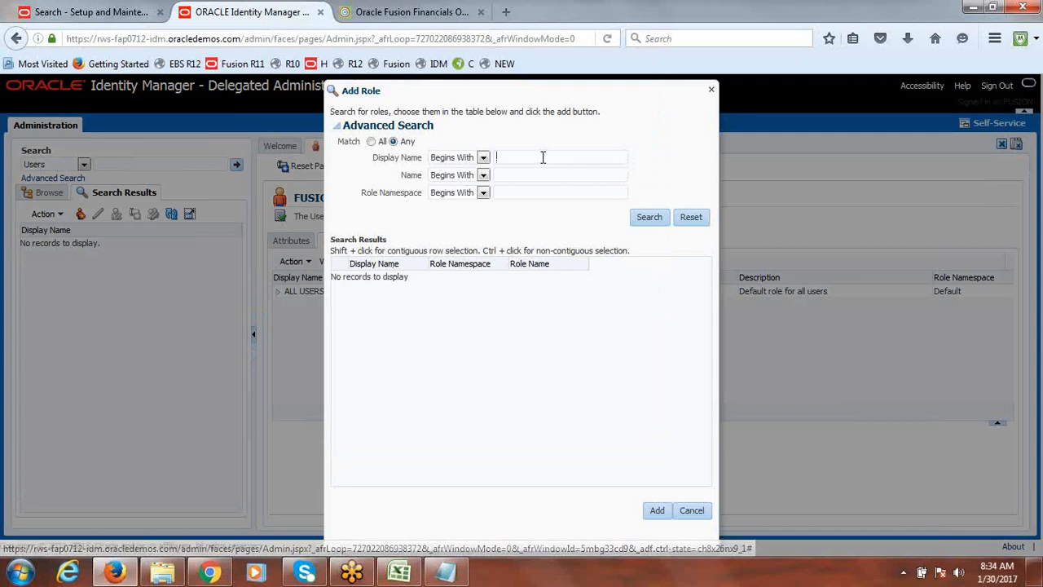
text(%%)
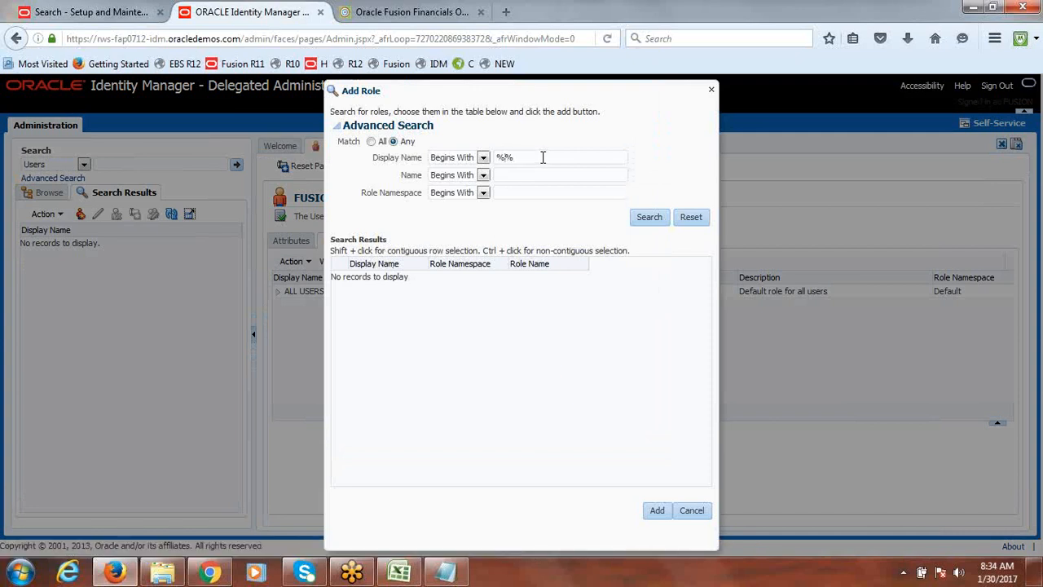
key(Left)
text(Fusion )
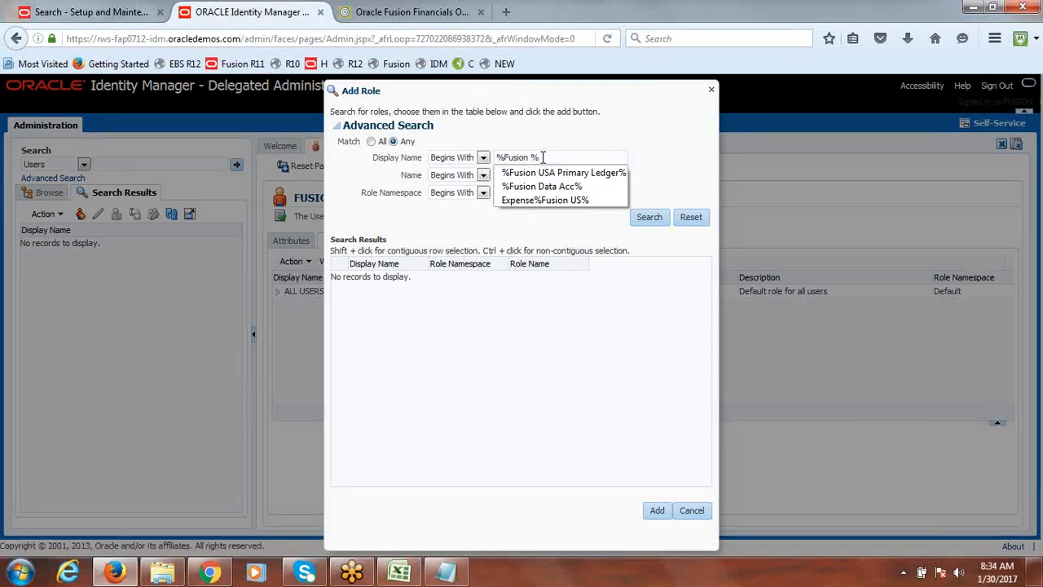
text(Ledger S)
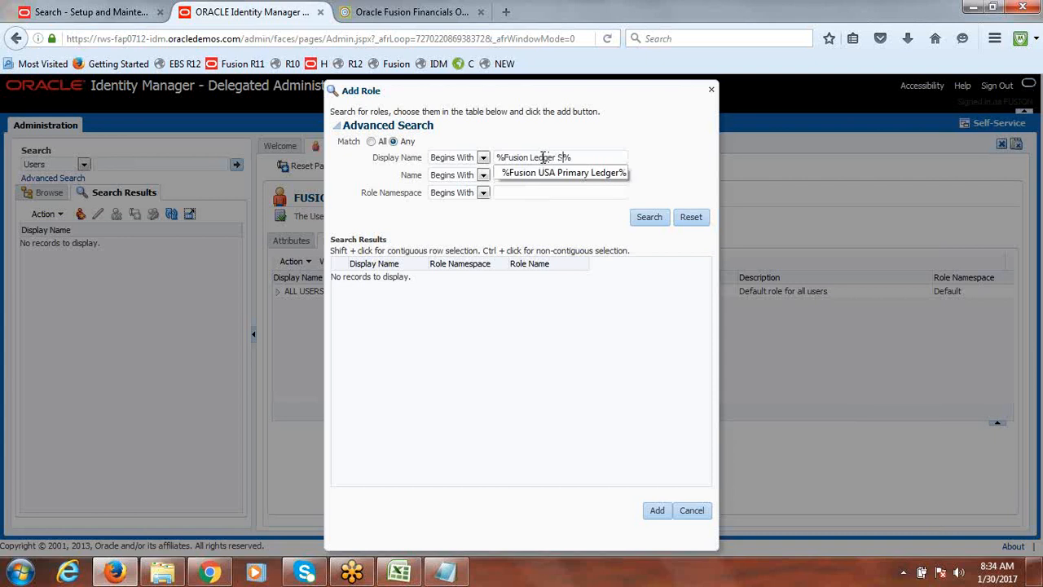
text(er)
click(642, 216)
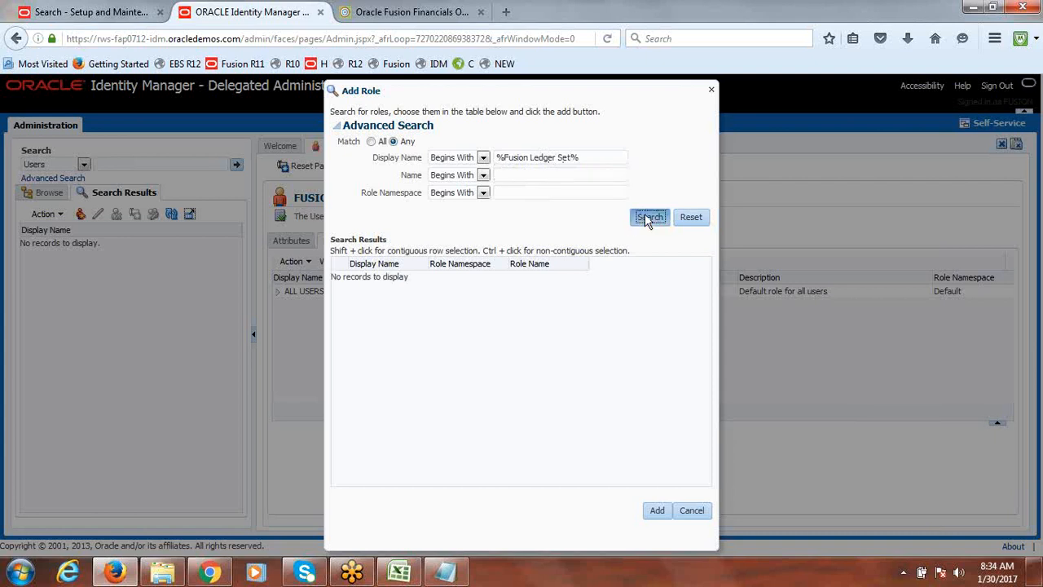
click(644, 217)
click(646, 216)
click(649, 220)
click(648, 221)
click(649, 221)
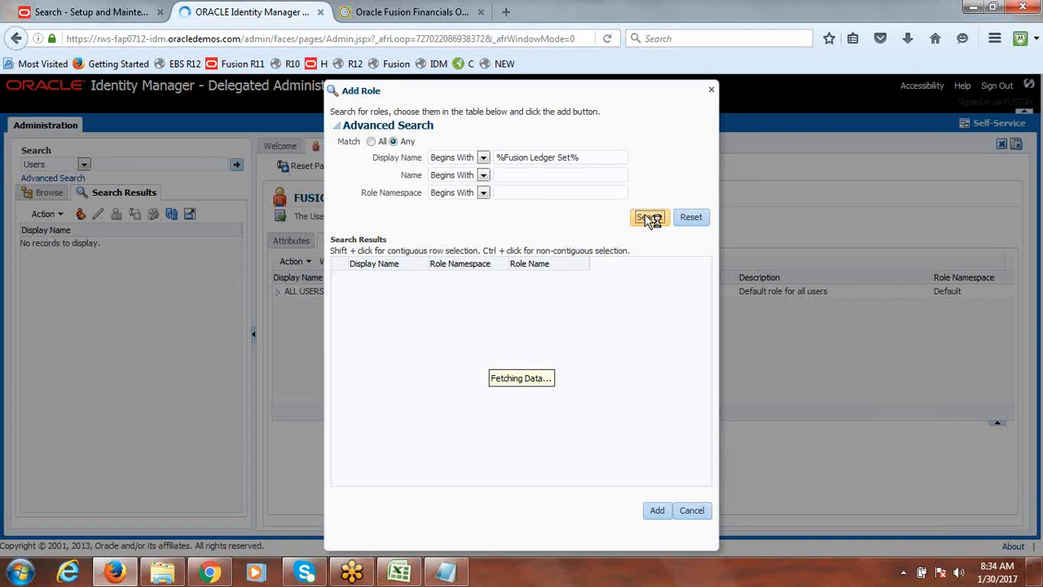
Search roles by display name % Ledger Set% and widen the display name column
click(530, 158)
key(BackSpace)
key(BackSpace)
key(BackSpace)
key(BackSpace)
key(BackSpace)
key(BackSpace)
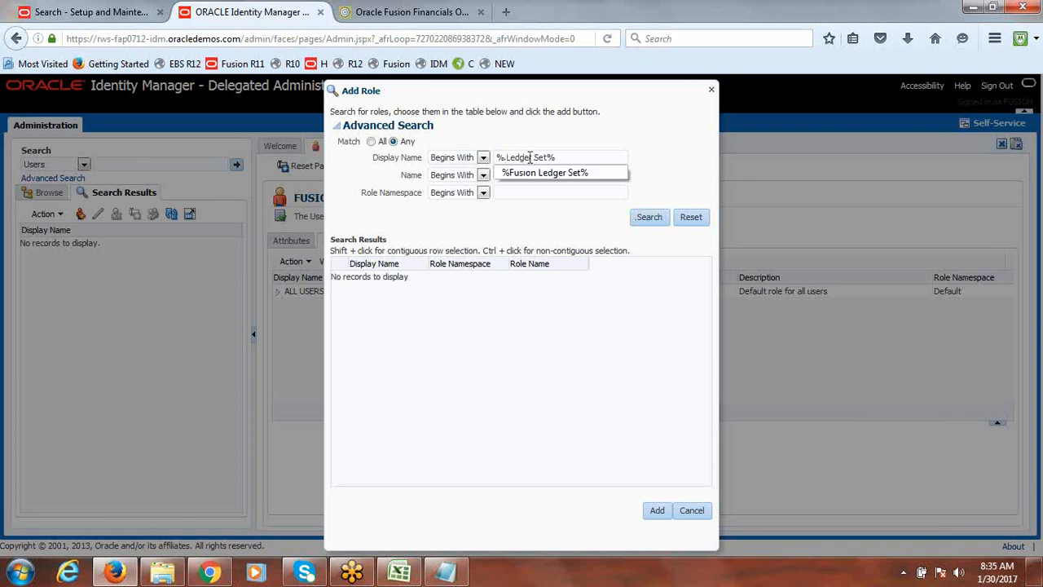
click(575, 191)
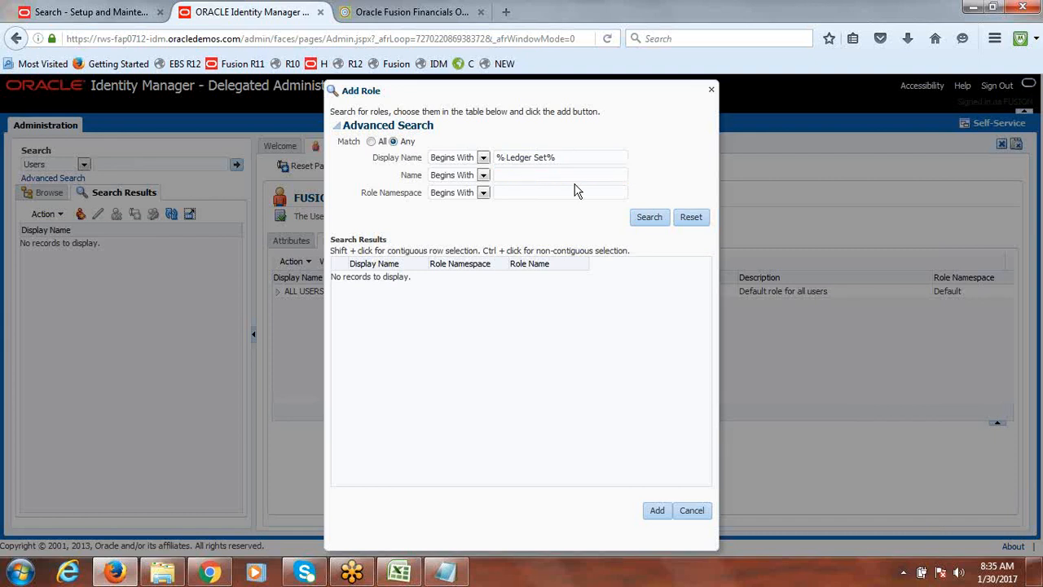
click(643, 217)
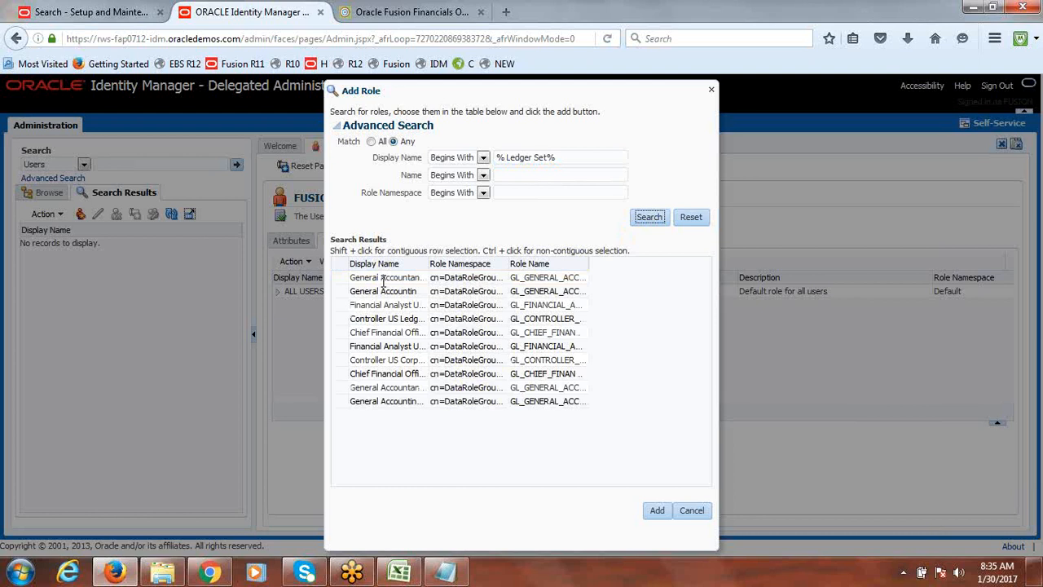
drag(427, 256, 605, 261)
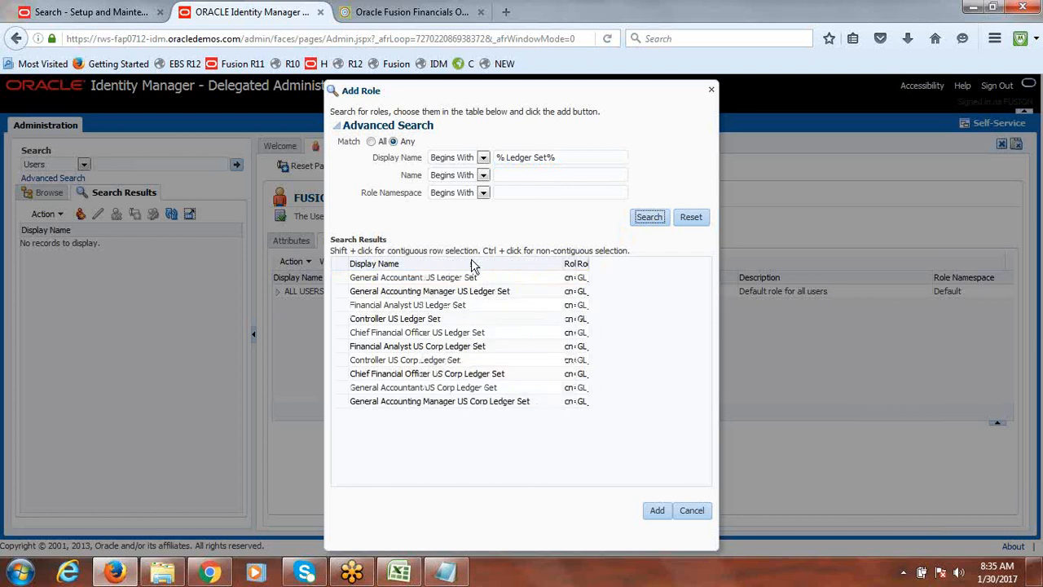
Retry the role search with display name %Fusion Ledger Set%
click(506, 158)
key(BackSpace)
text(Fusion)
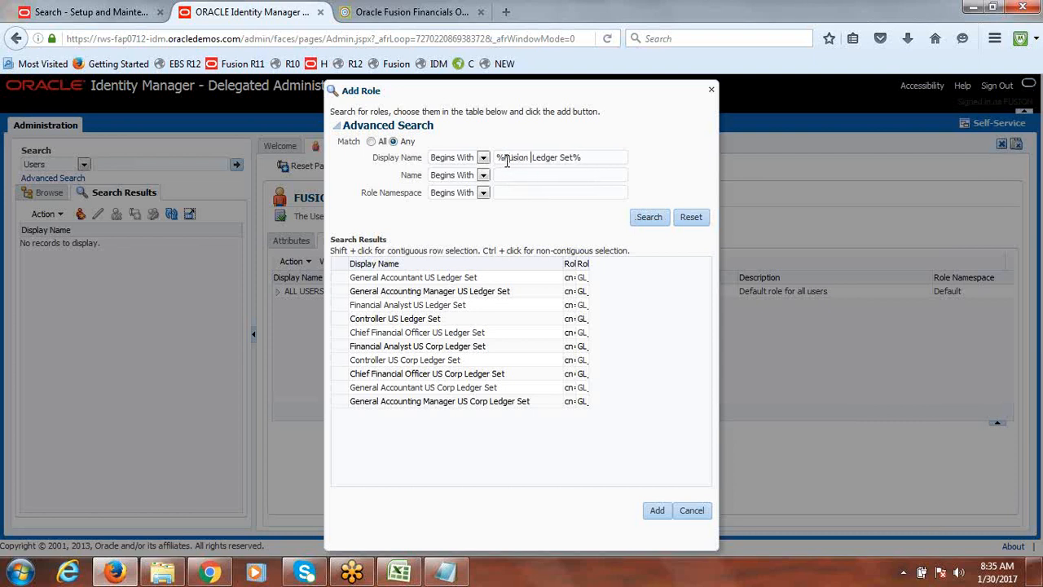
key(BackSpace)
click(642, 221)
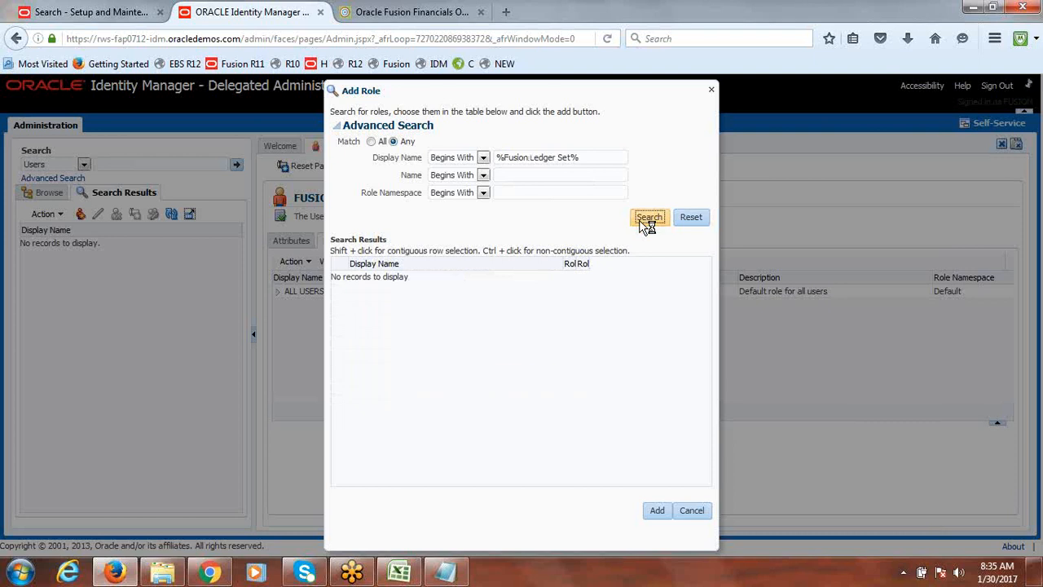
click(643, 222)
click(649, 218)
click(648, 218)
click(643, 221)
click(643, 221)
click(642, 220)
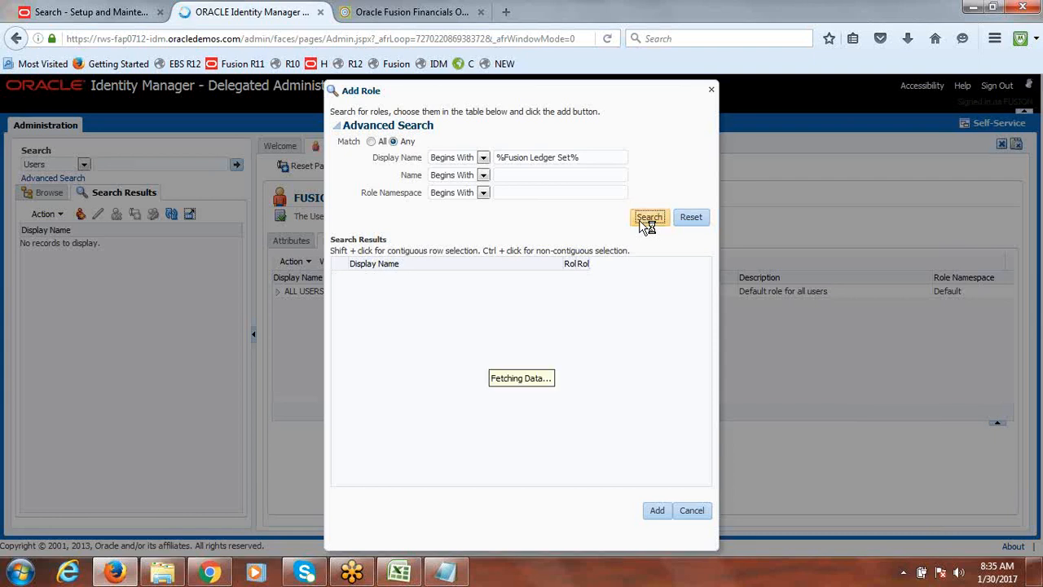
click(642, 221)
click(640, 221)
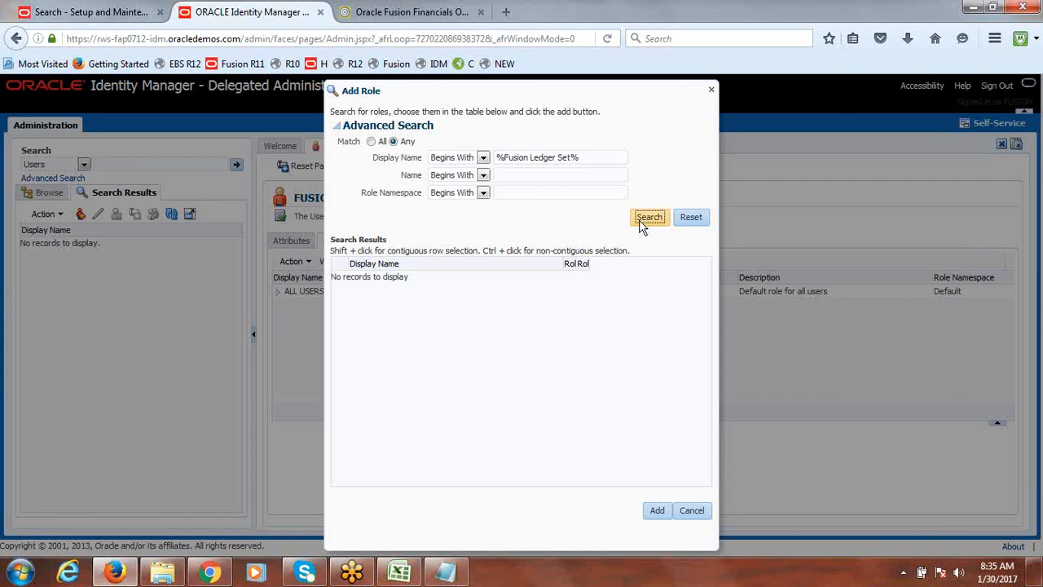
click(641, 222)
click(642, 221)
click(641, 222)
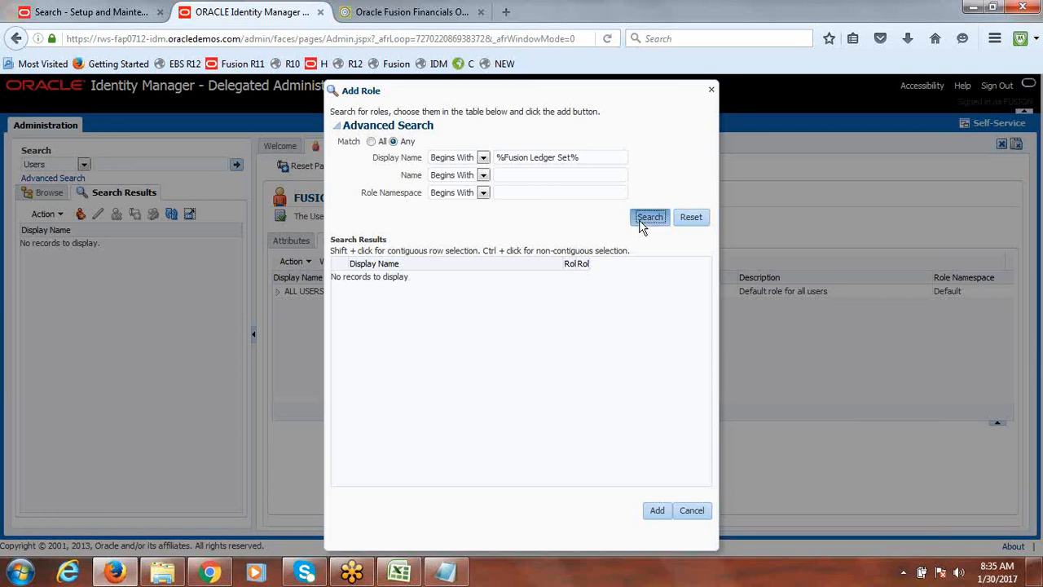
Search roles by display name %Fusion%Ledger Set%
click(530, 158)
click(532, 157)
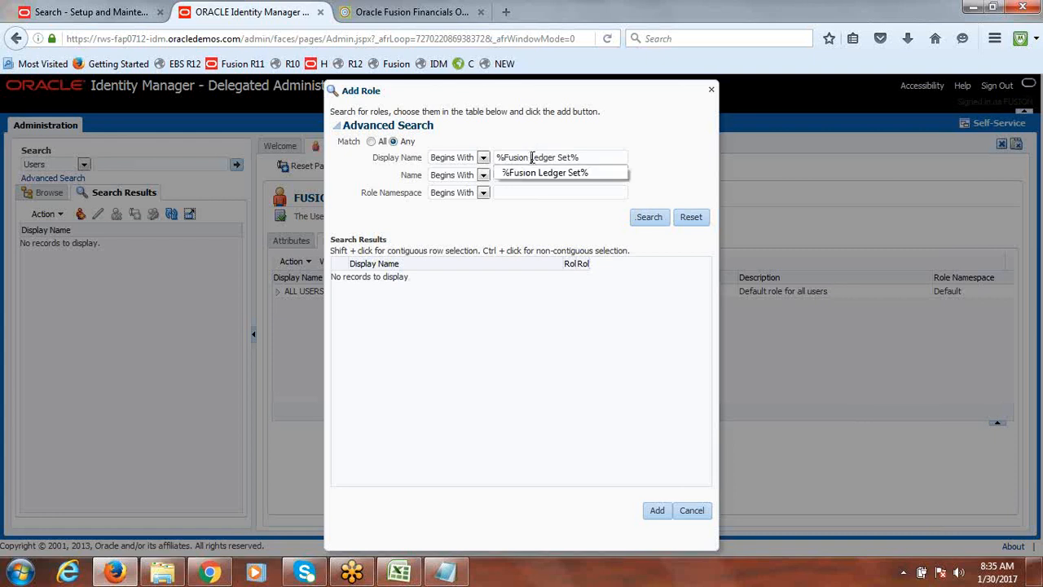
key(BackSpace)
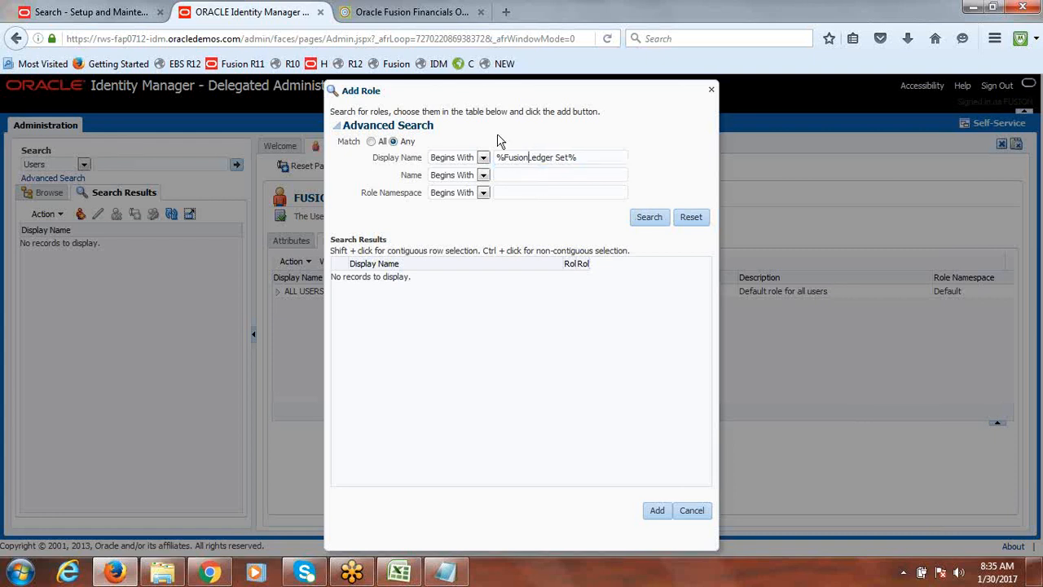
text(%)
click(641, 221)
click(641, 220)
click(644, 221)
click(647, 222)
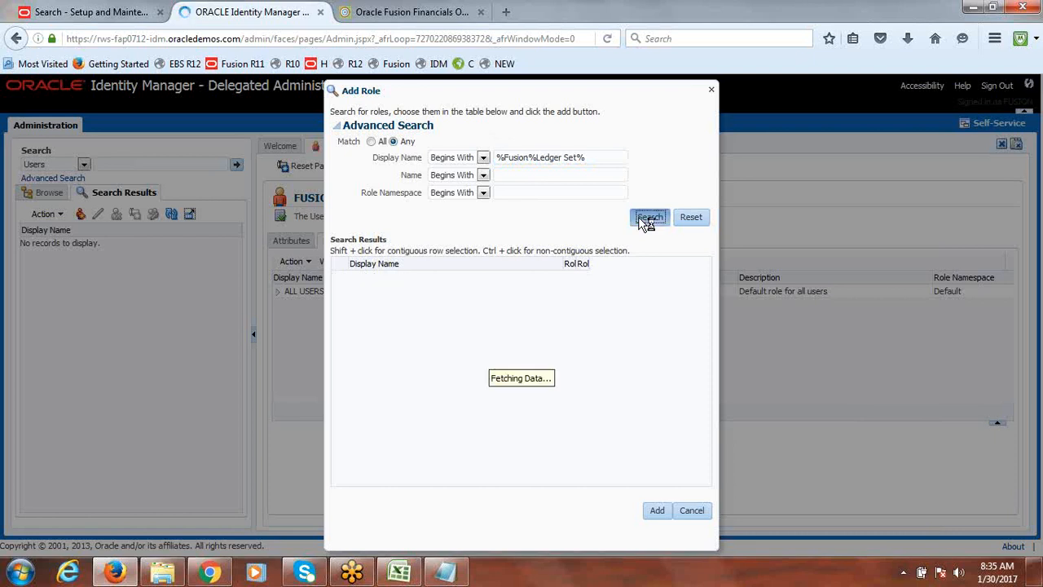
click(646, 221)
click(646, 222)
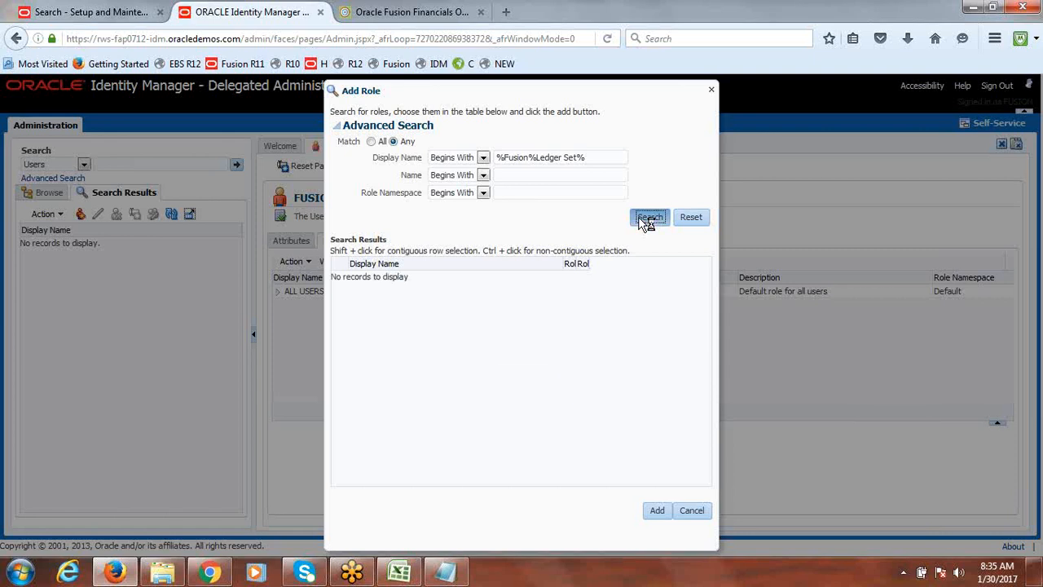
click(647, 220)
click(647, 220)
click(646, 221)
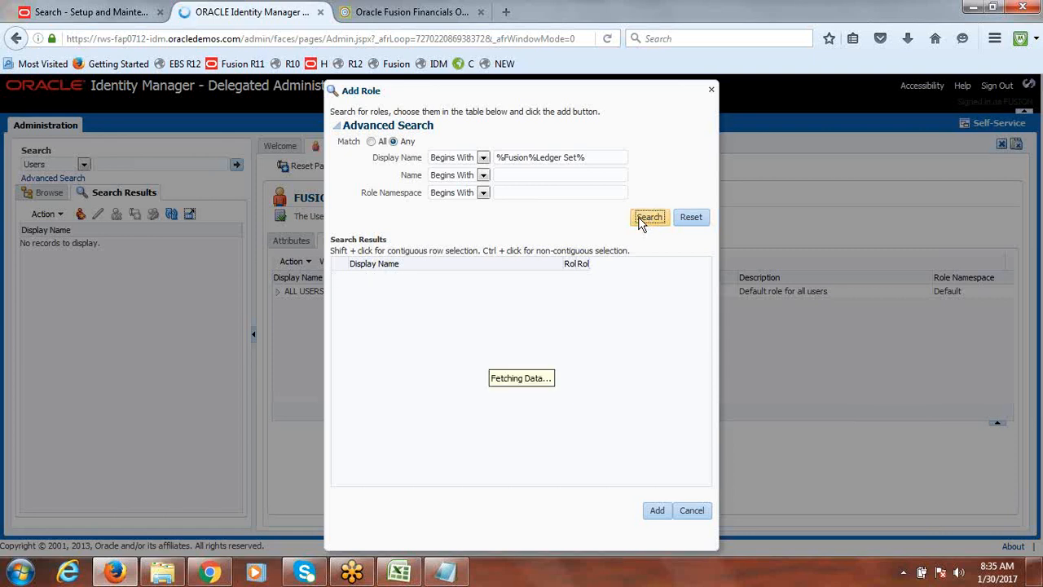
click(642, 222)
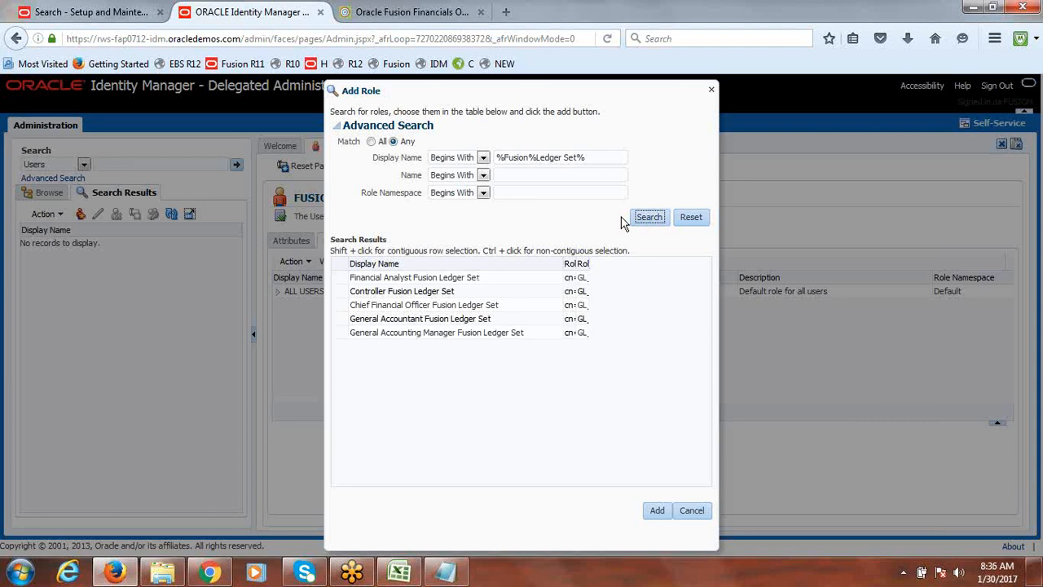
Select all five Fusion Ledger Set roles in the results and add them to the user
click(338, 284)
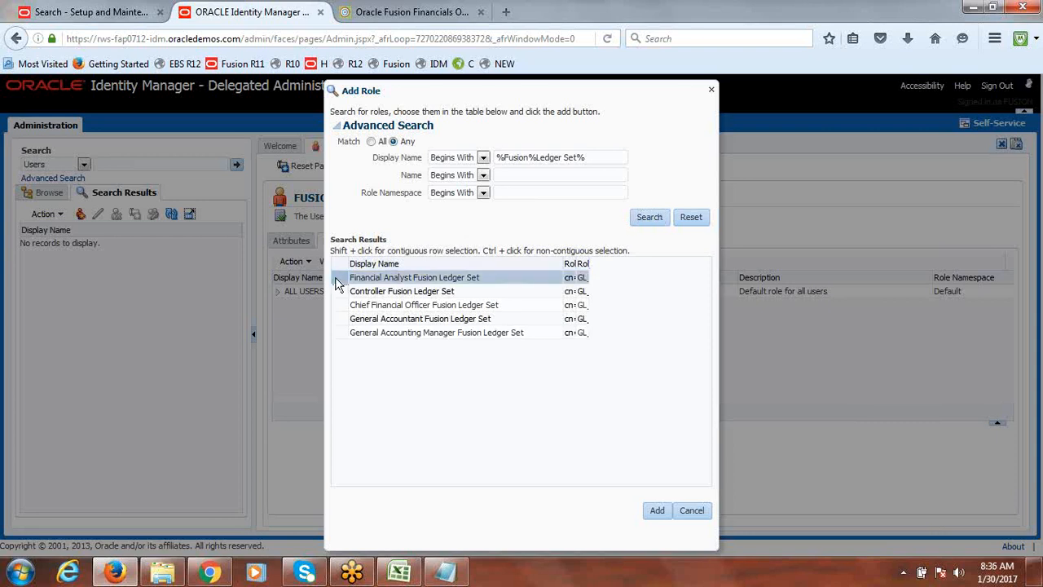
shift+click(337, 333)
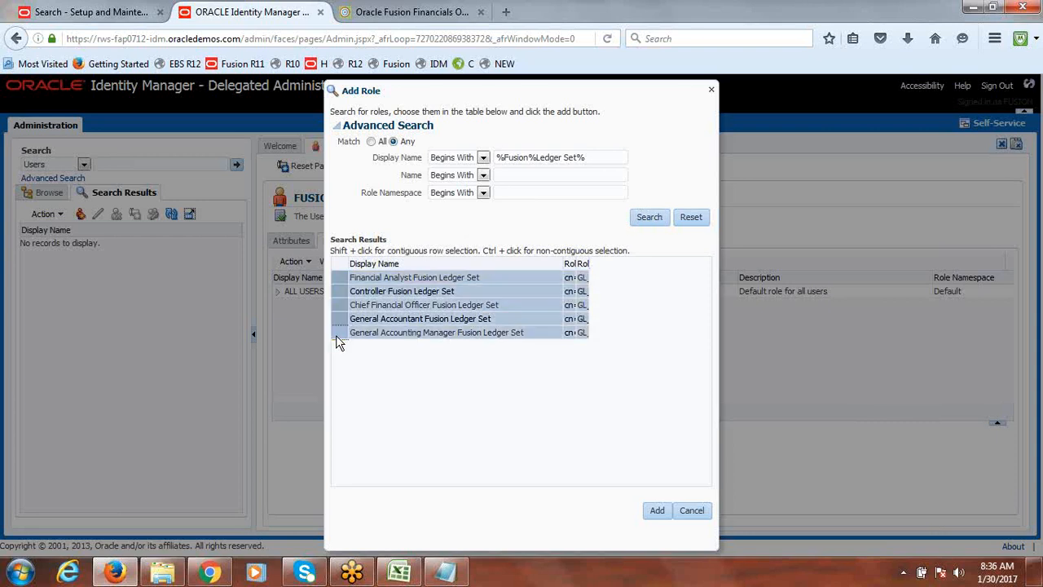
click(655, 511)
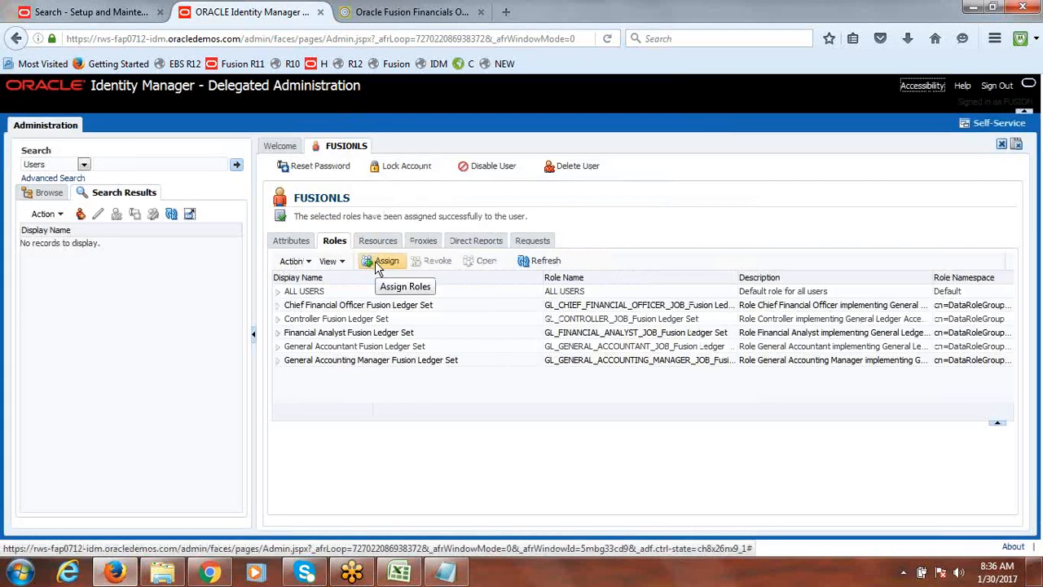
Switch to the setup application and open Scheduled Processes from the navigator
click(84, 14)
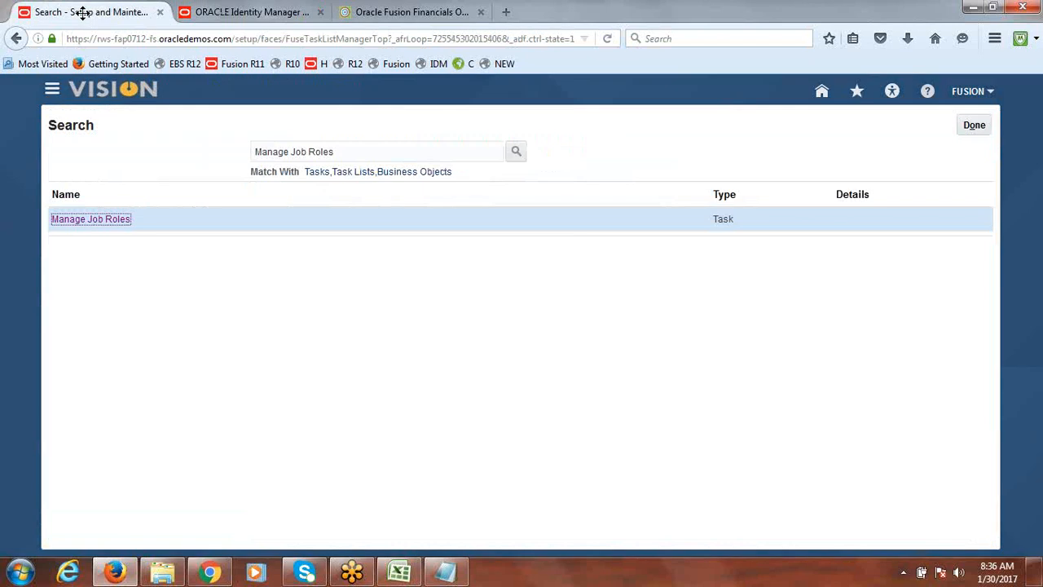
click(52, 91)
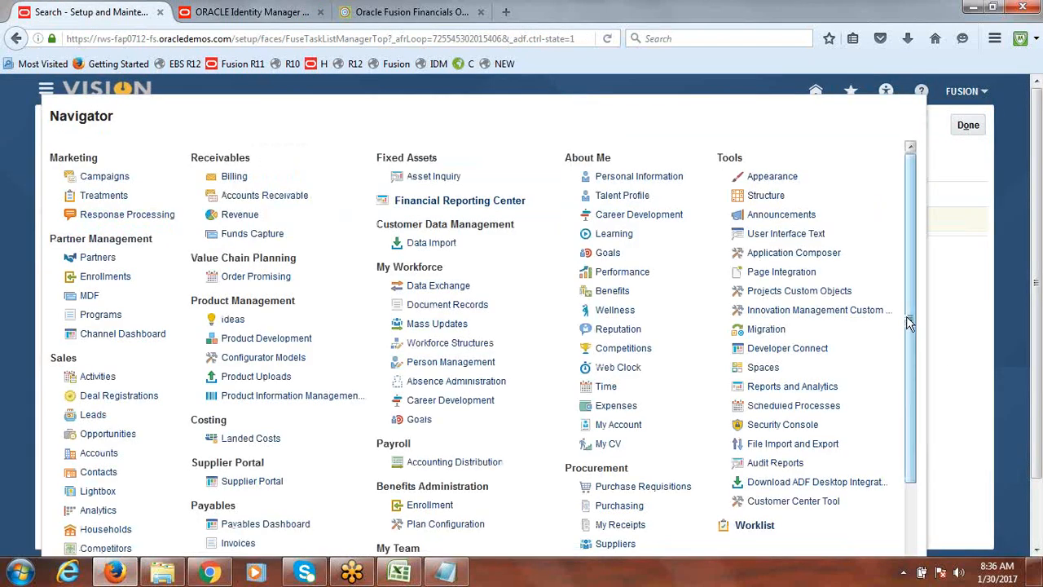
click(813, 409)
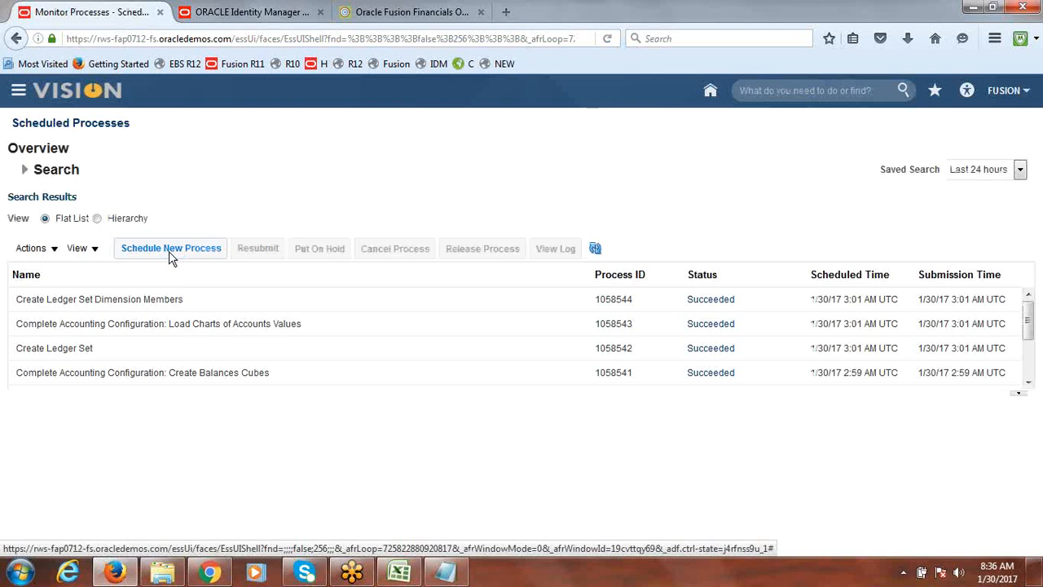
Schedule and submit a new Retrieve Latest LDAP Changes process, then close the process details
click(169, 251)
text(dlkjf)
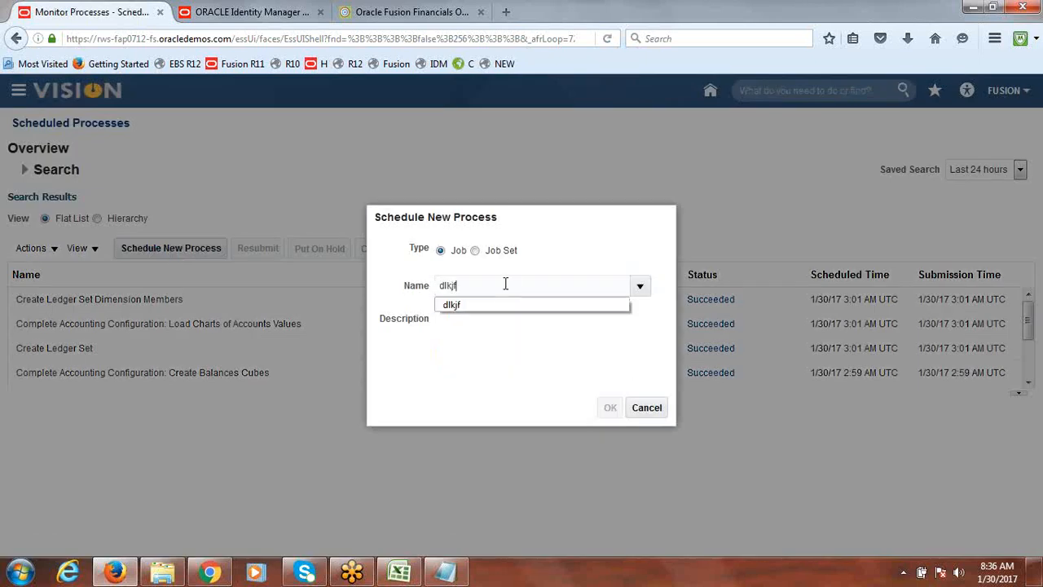
key(Tab)
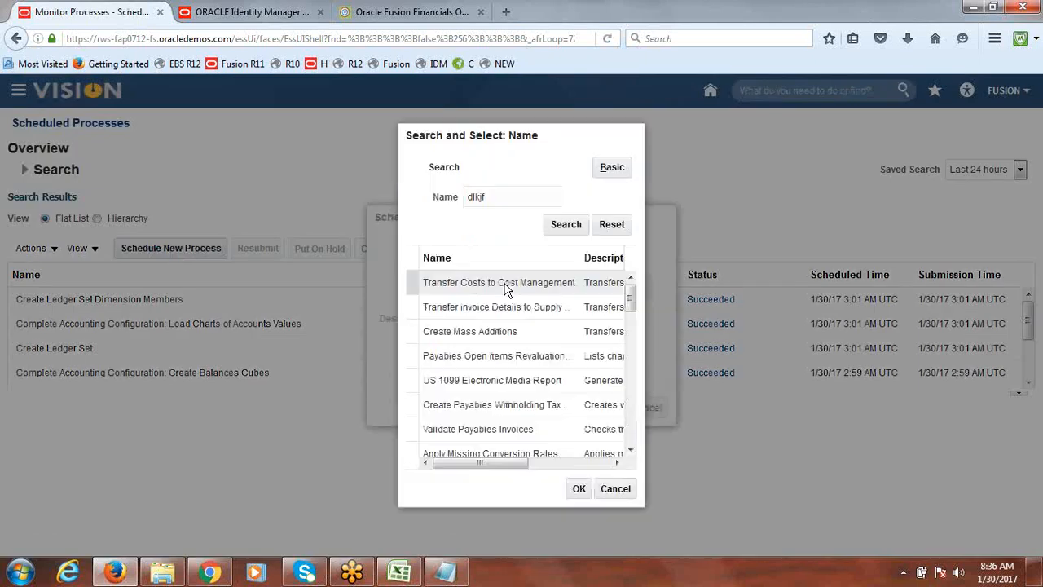
drag(494, 200, 436, 211)
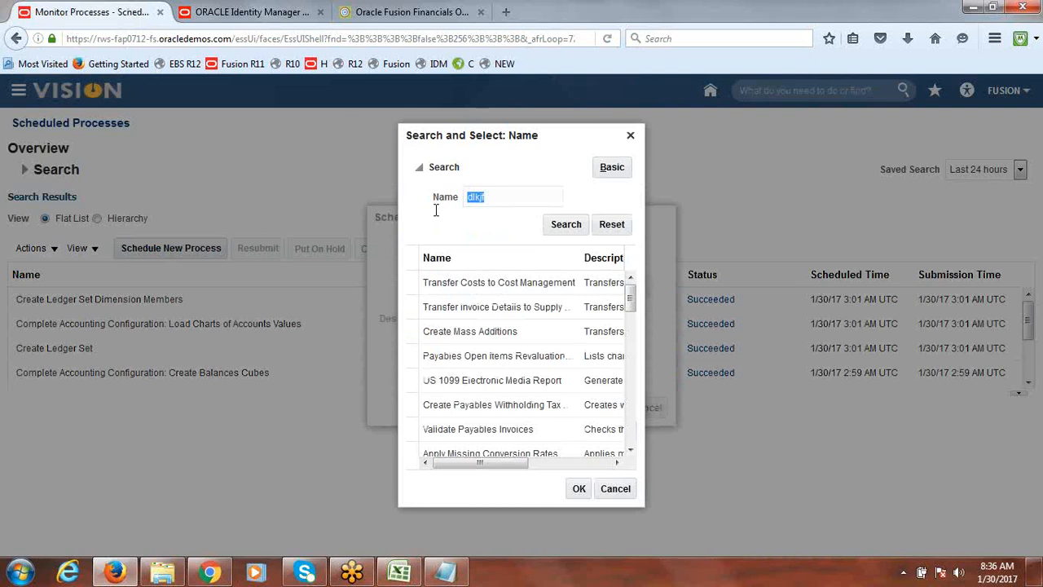
text(LDAP)
click(484, 216)
click(555, 223)
click(480, 282)
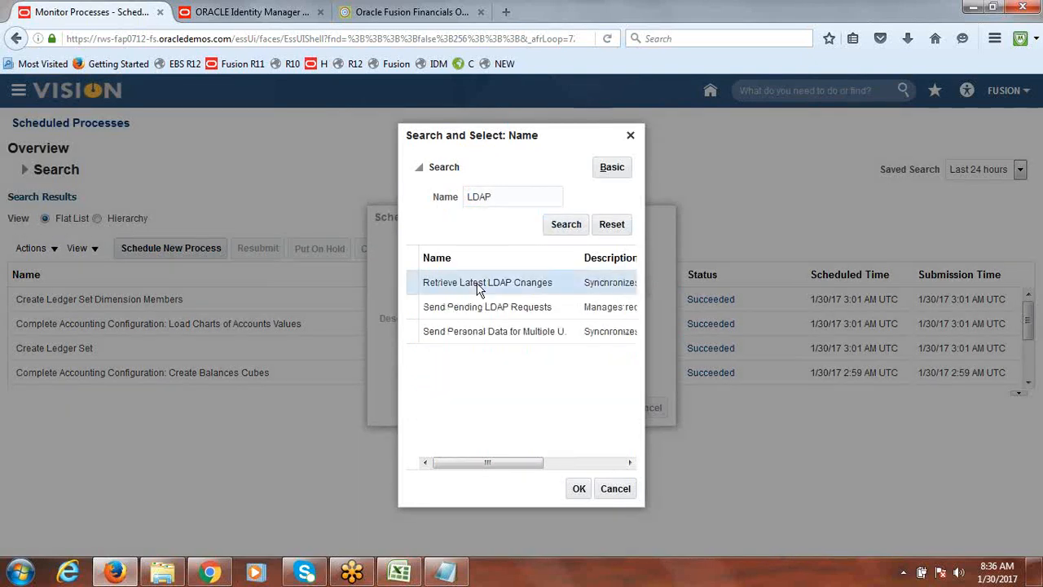
click(580, 488)
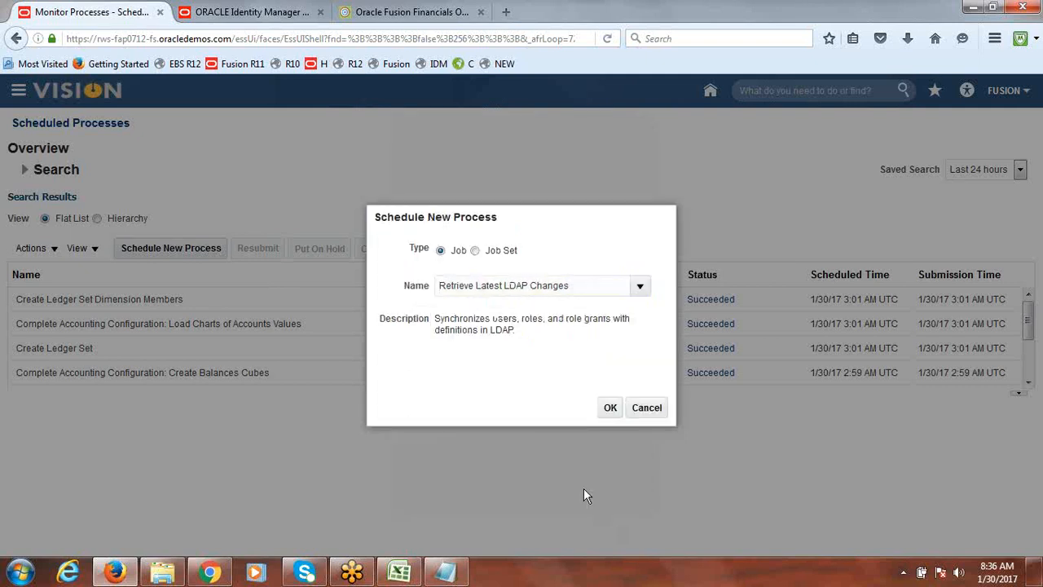
click(611, 411)
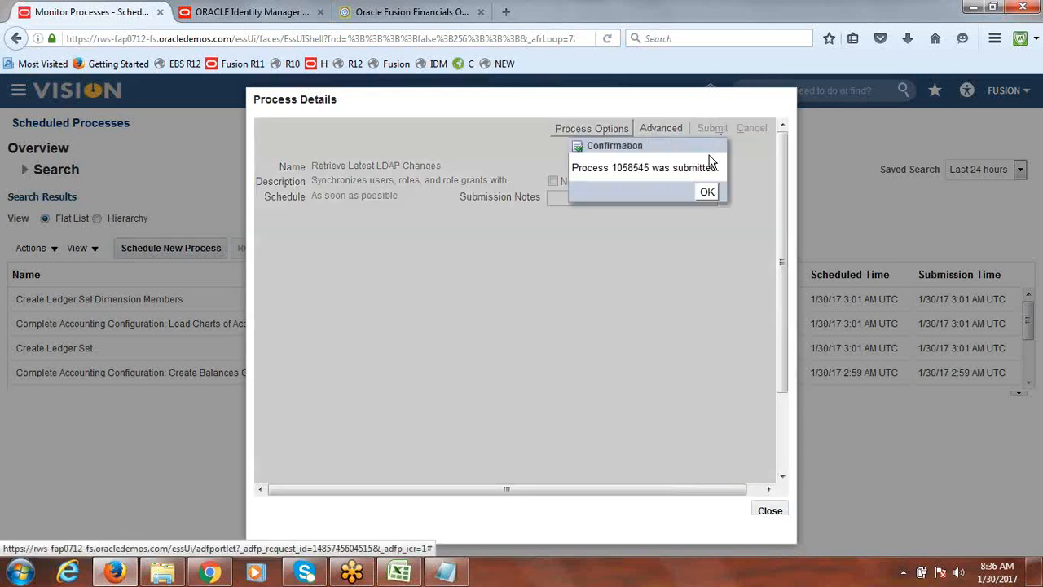
click(708, 191)
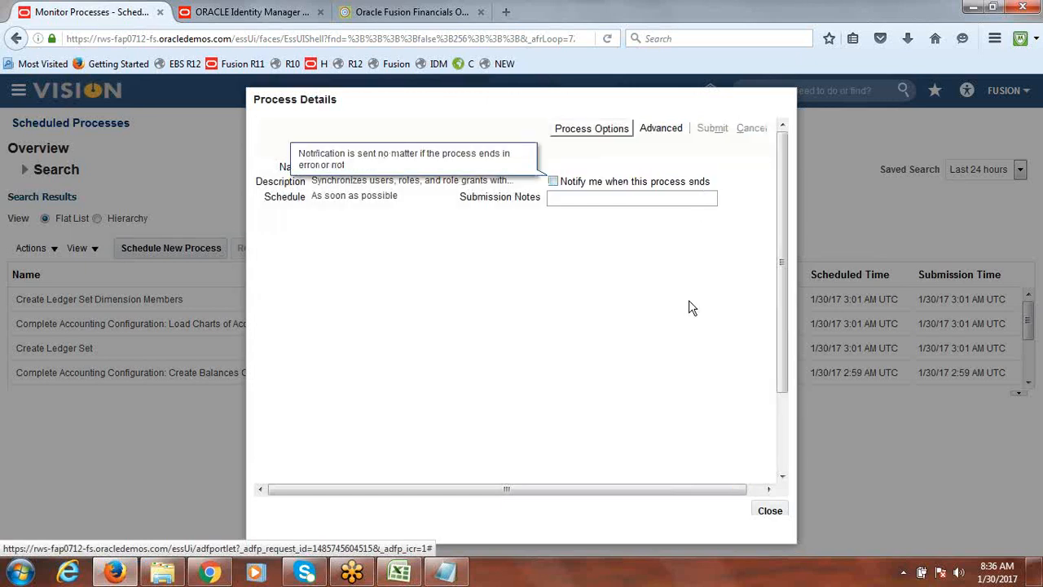
click(770, 511)
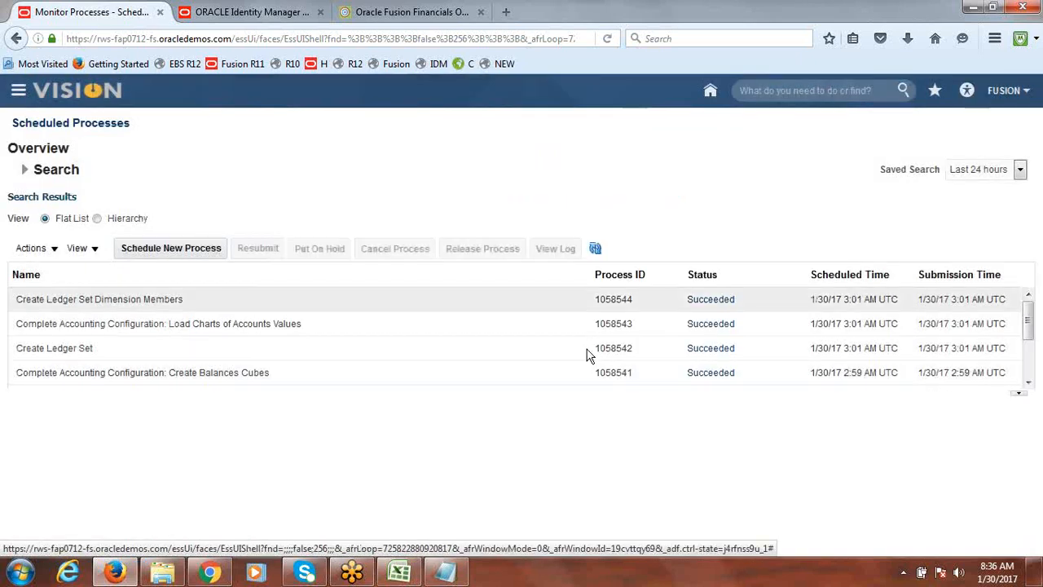
Refresh the scheduled processes list repeatedly to monitor the Retrieve Latest LDAP Changes process status
click(595, 250)
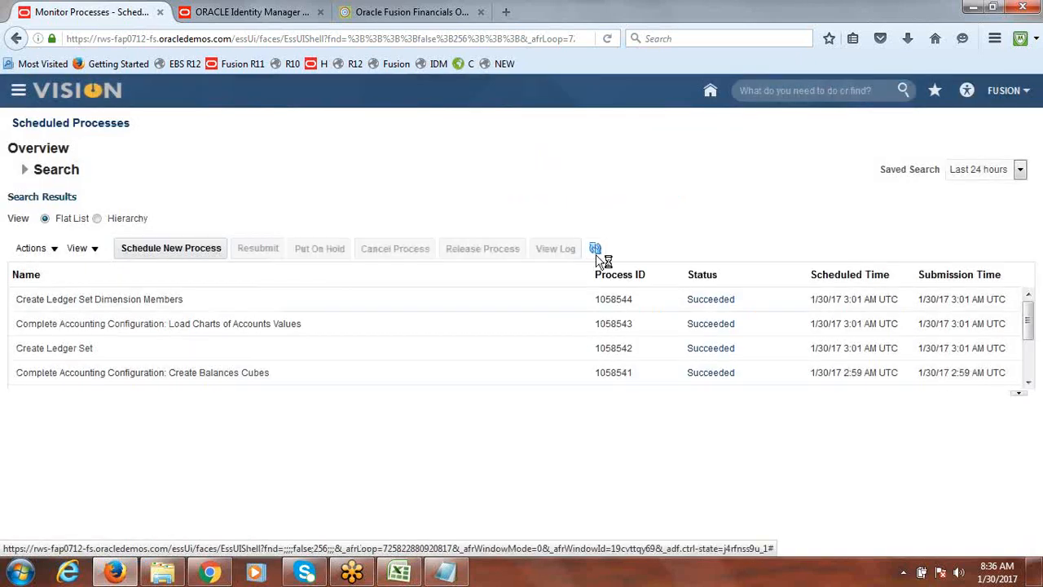
click(596, 249)
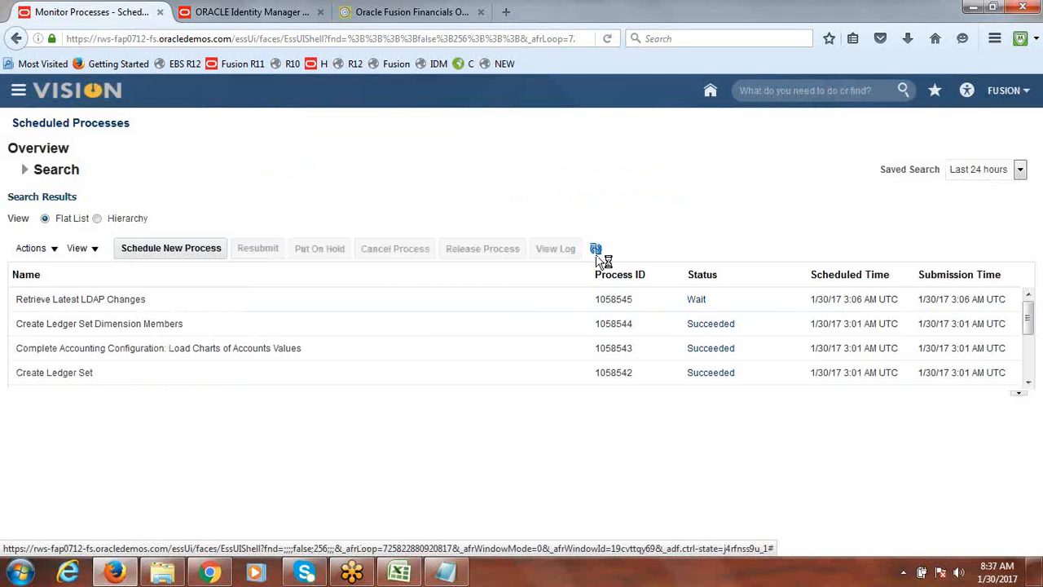
click(595, 255)
click(596, 256)
click(596, 249)
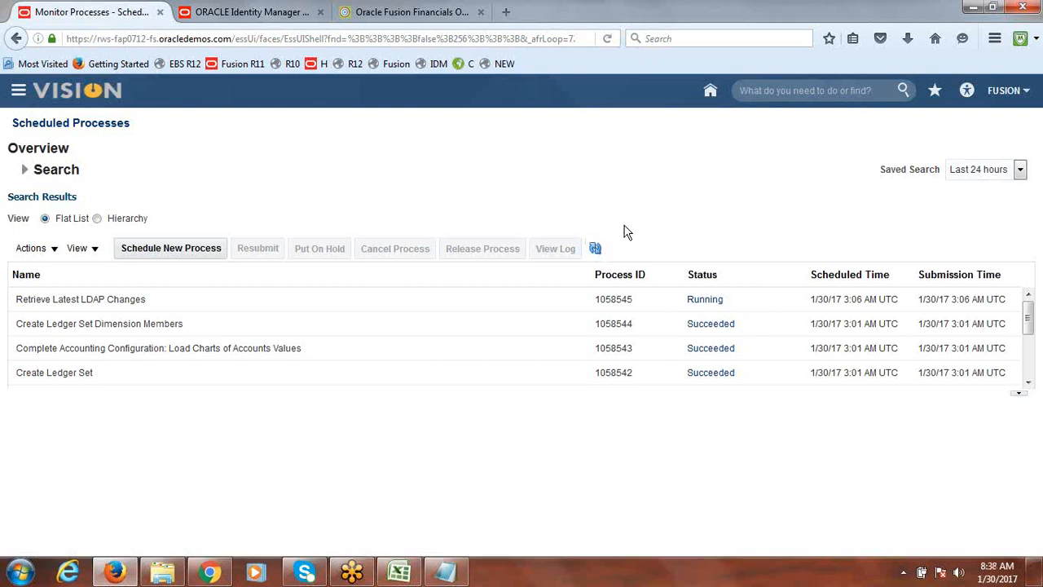
click(597, 249)
click(594, 249)
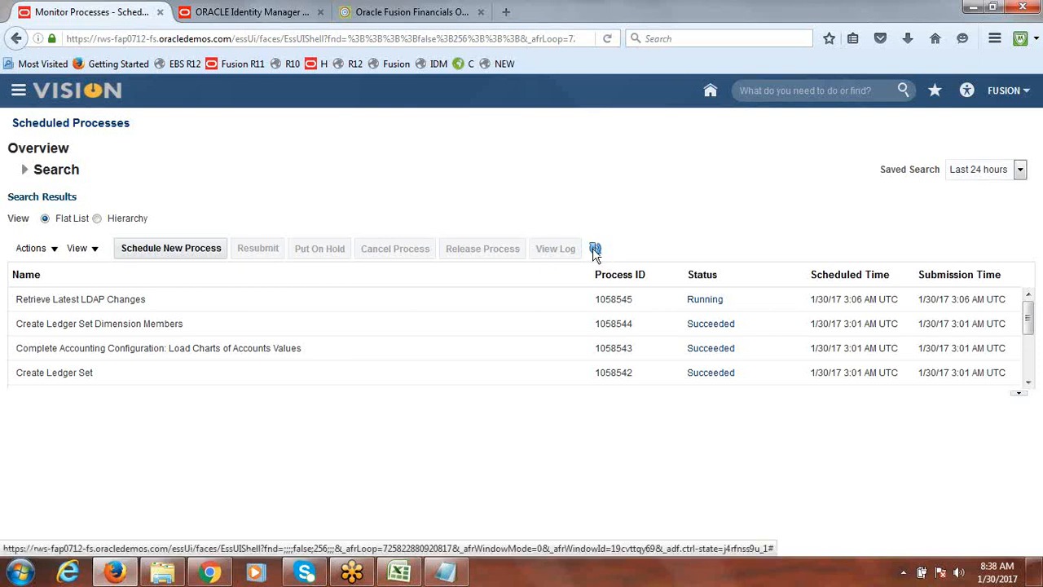
click(597, 248)
click(595, 249)
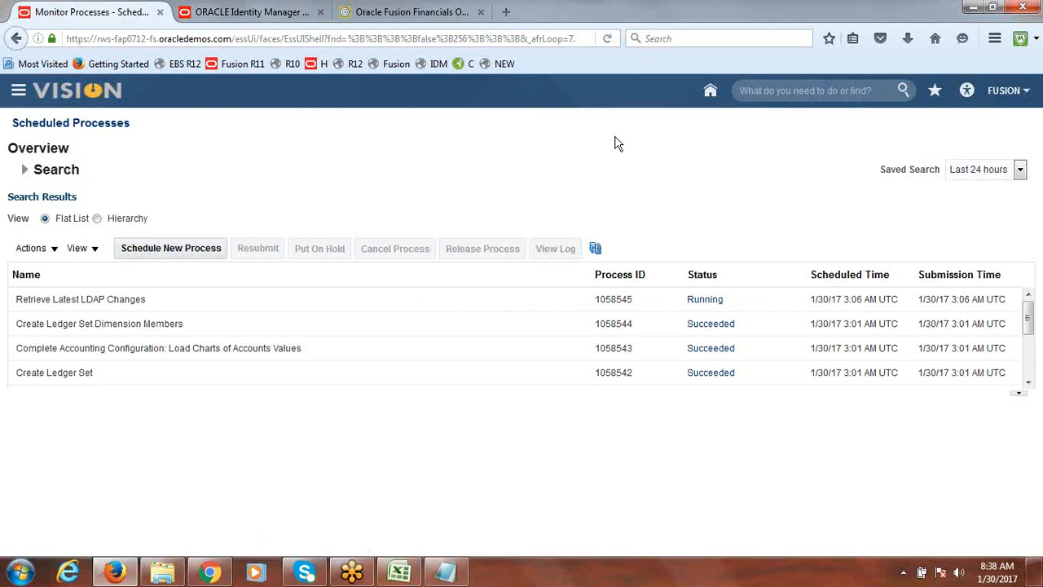
click(594, 249)
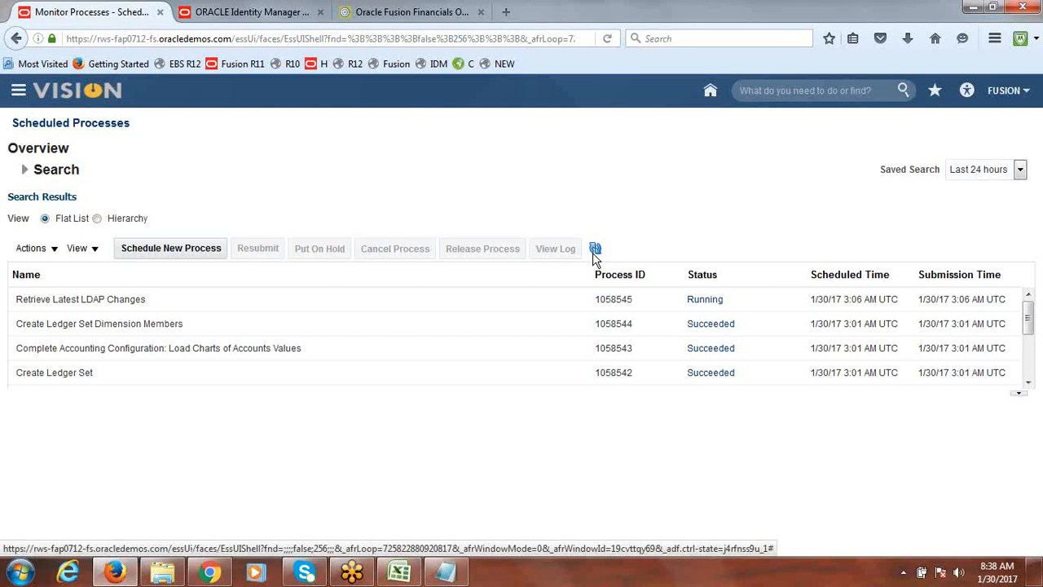
click(595, 250)
click(595, 250)
click(597, 249)
click(597, 250)
click(595, 250)
click(597, 250)
click(598, 250)
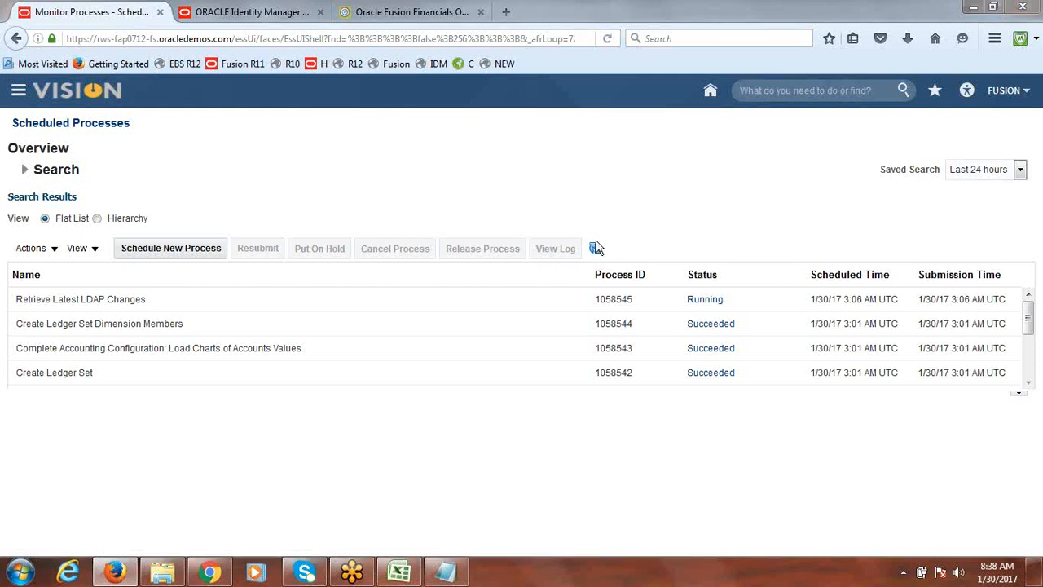
click(597, 248)
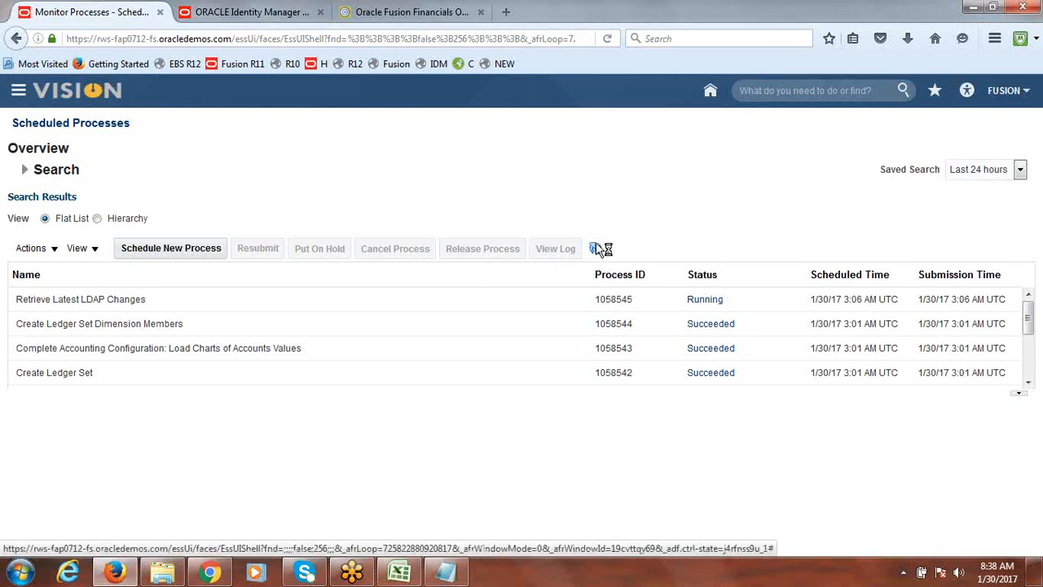
click(597, 245)
click(597, 246)
click(597, 246)
Sign out and sign back in as user fusionls with the account password
click(1009, 90)
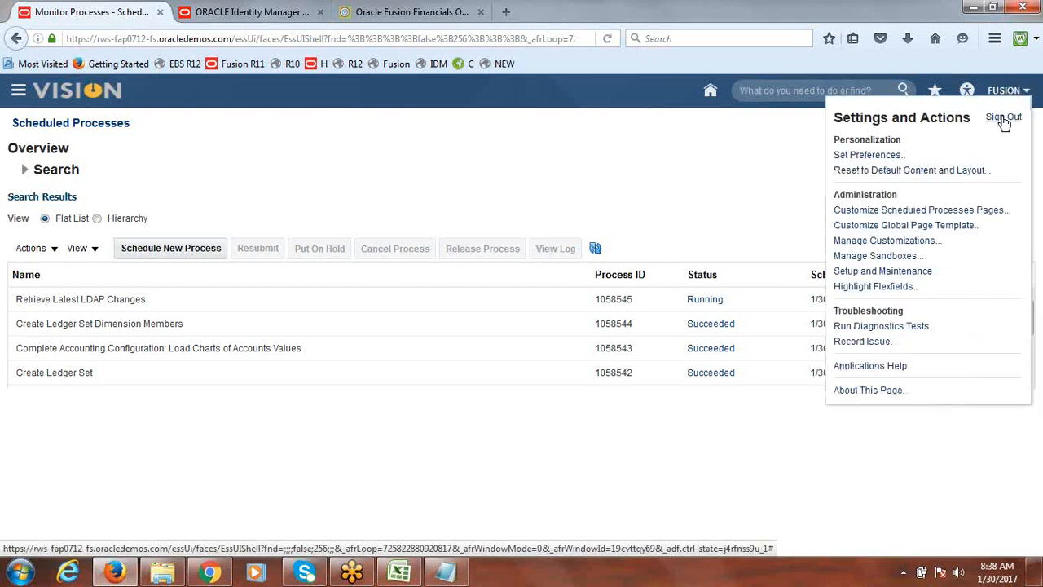
click(1006, 118)
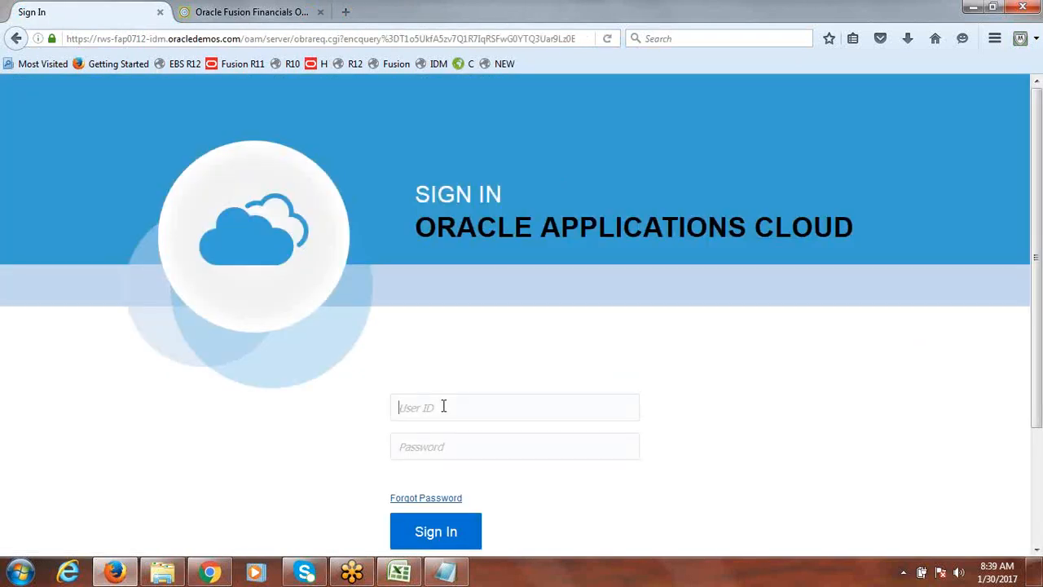
text(fusion)
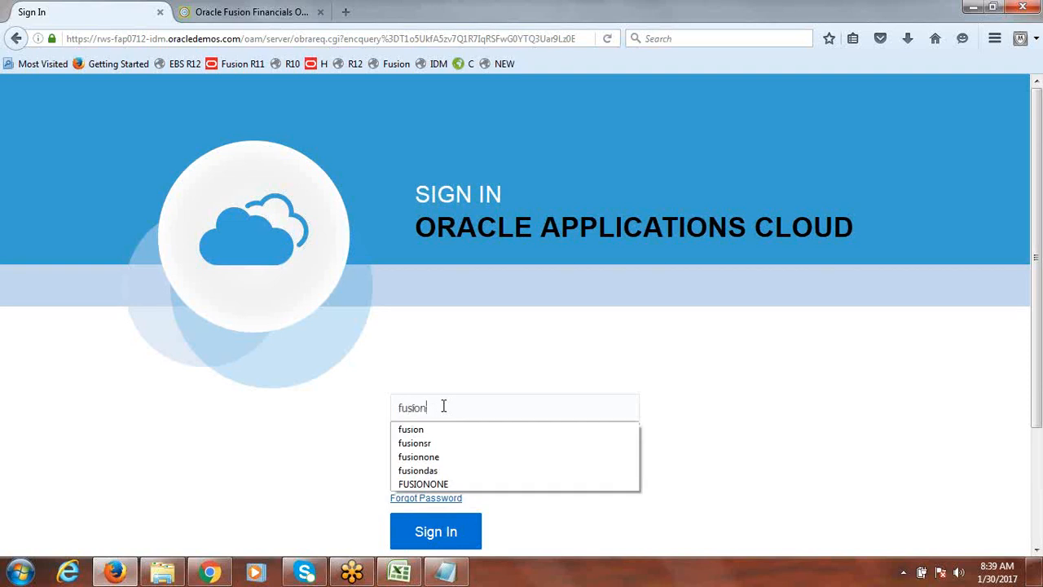
text(ls)
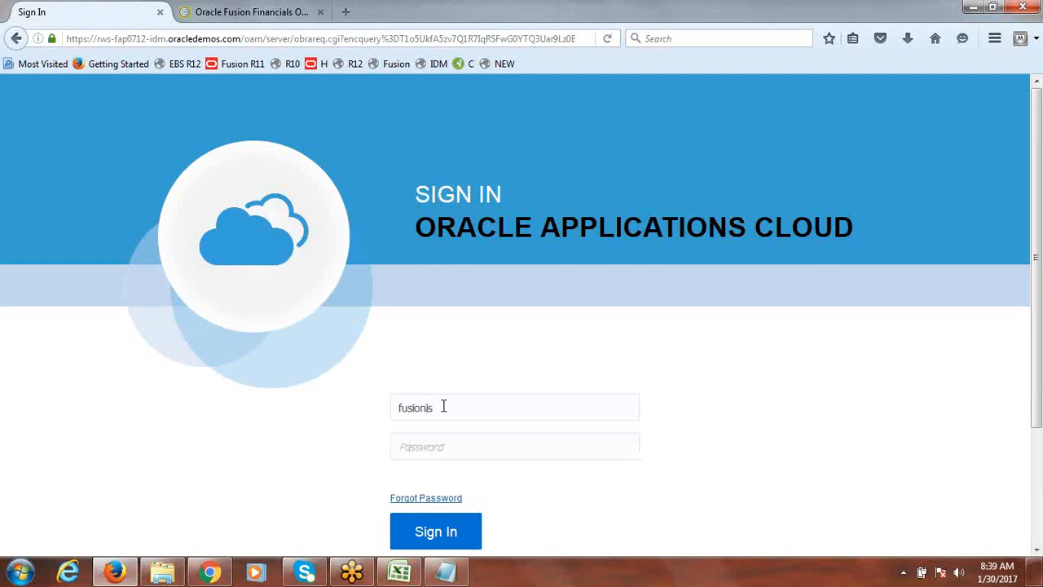
key(Tab)
text(*********)
click(440, 528)
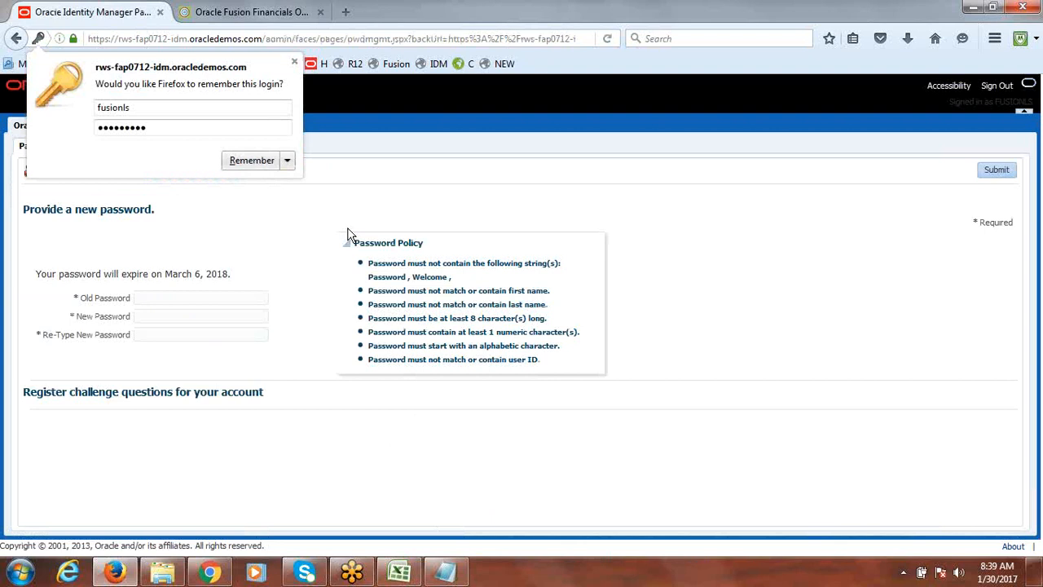
Dismiss the browser login prompt, then enter the old password and a new password twice and submit
click(294, 61)
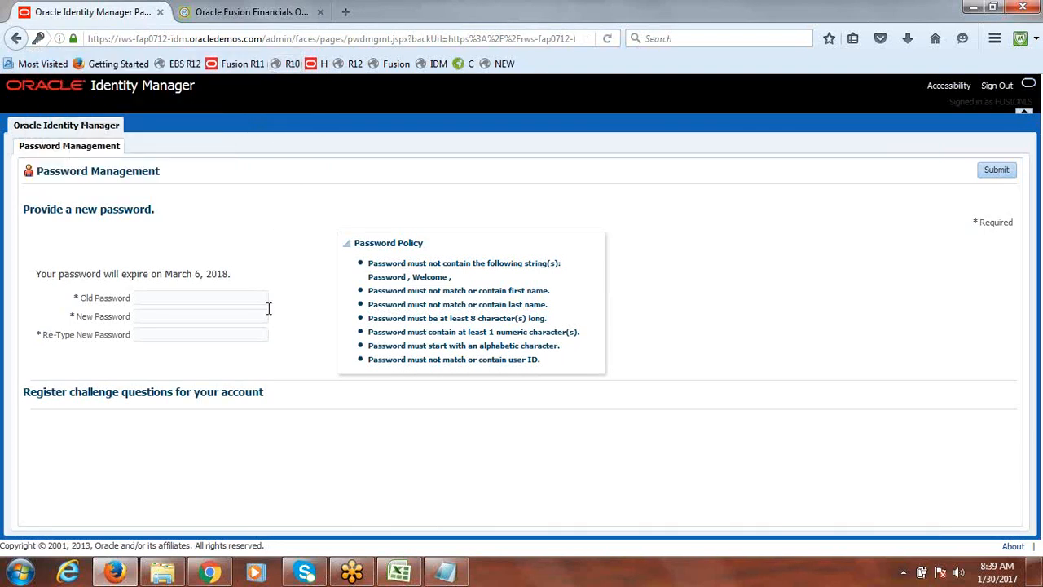
click(211, 301)
text(•••••••••)
key(Tab)
text(••••••••••)
key(Tab)
text(••••••••••)
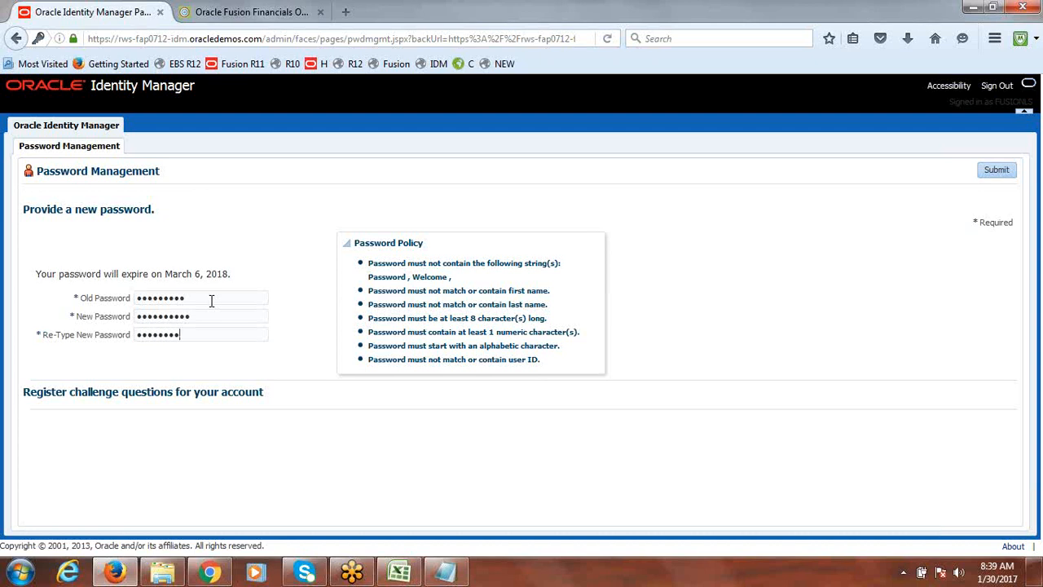
text(•)
click(999, 172)
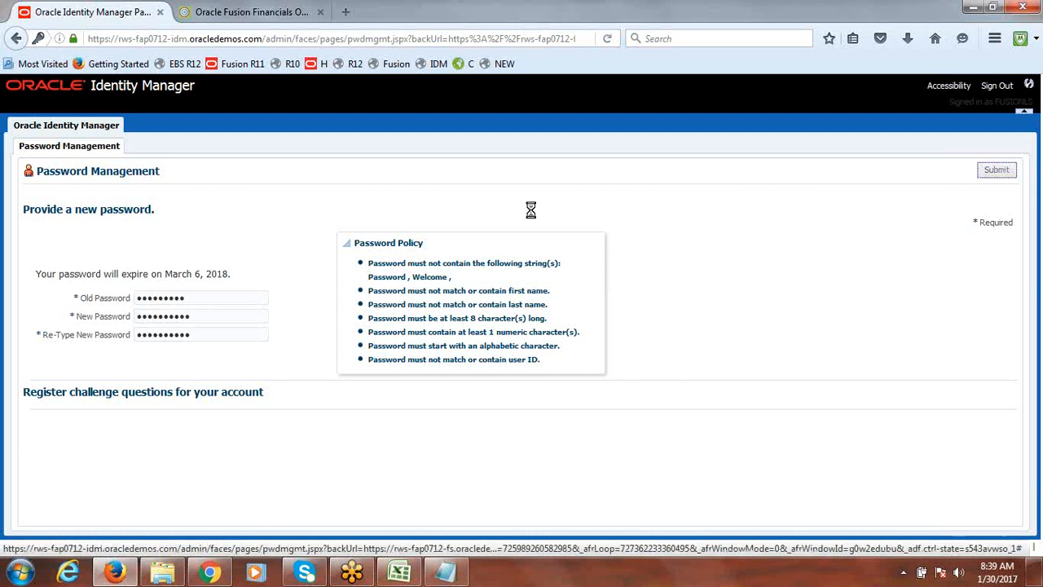
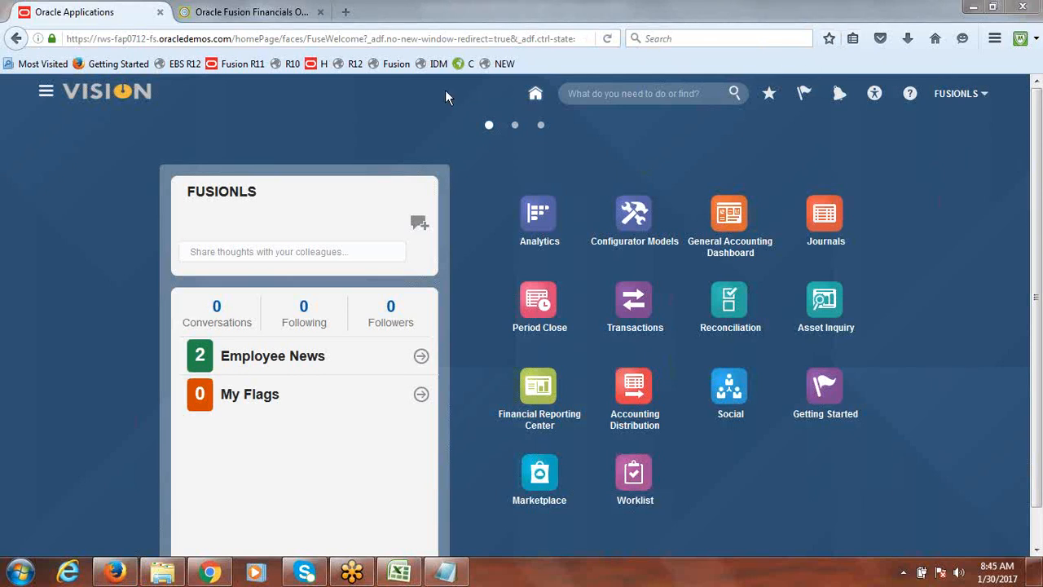
Reload the home page and open the Journals work area from the navigator
click(354, 43)
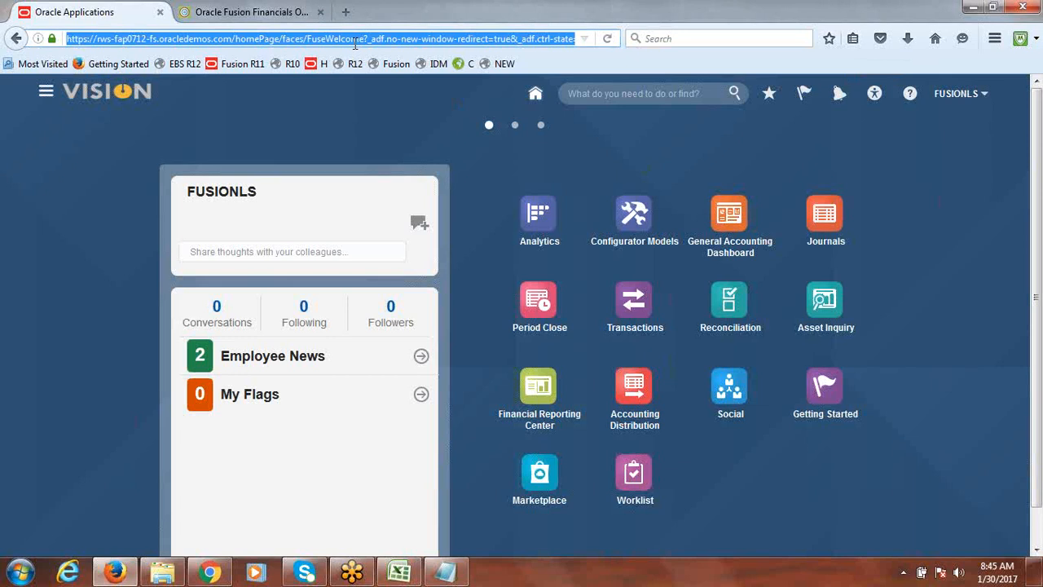
key(Return)
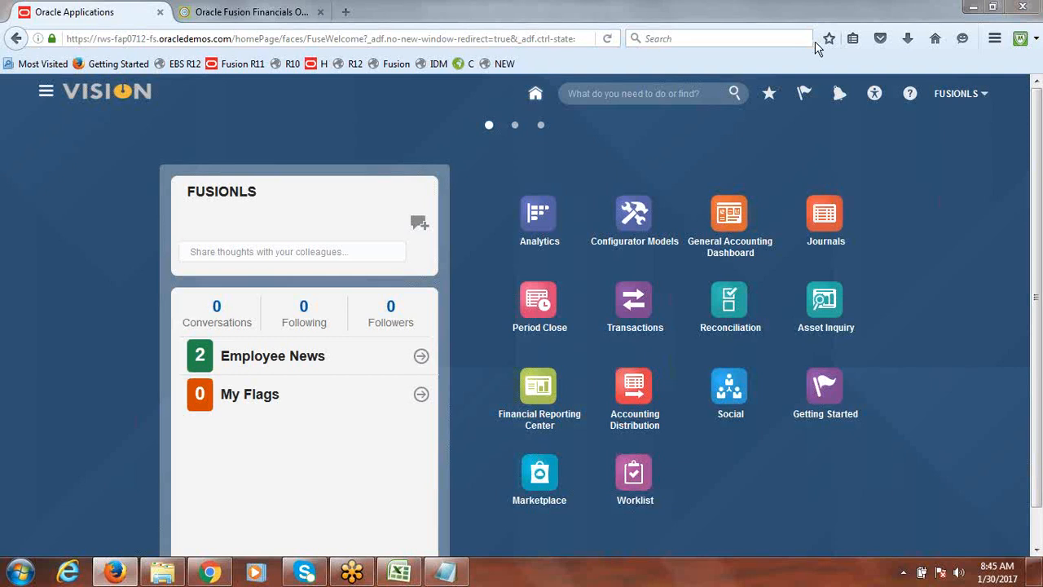
click(46, 94)
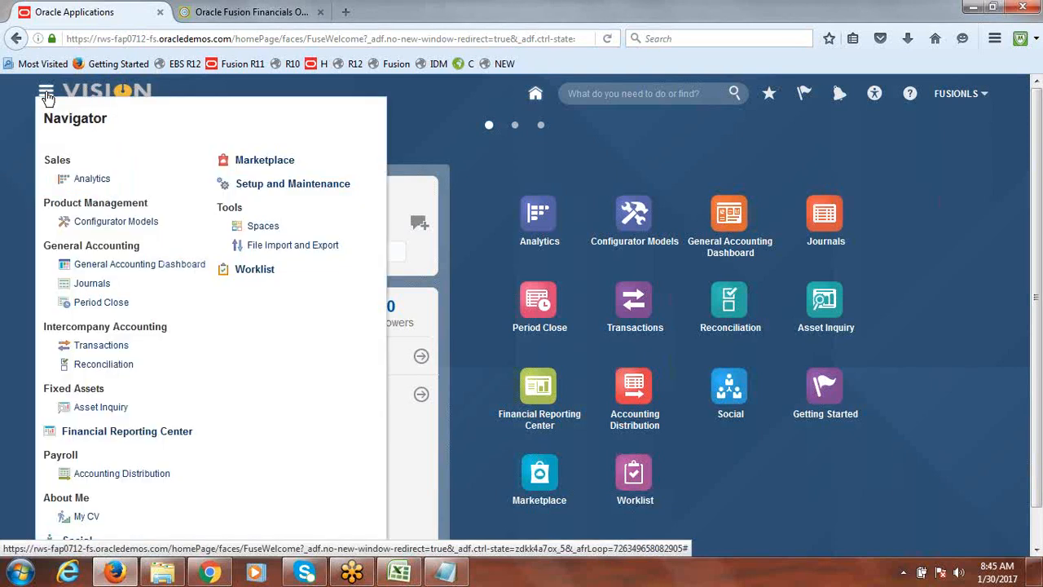
click(97, 287)
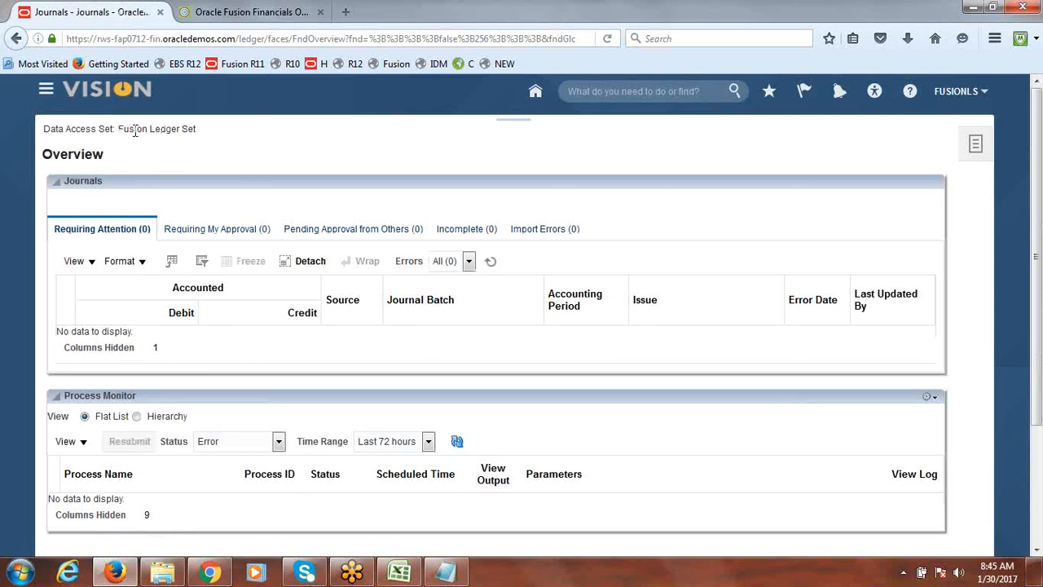
Open Create Journal to review which ledgers the Ledger list offers, then cancel the journal
drag(134, 130, 253, 141)
click(253, 140)
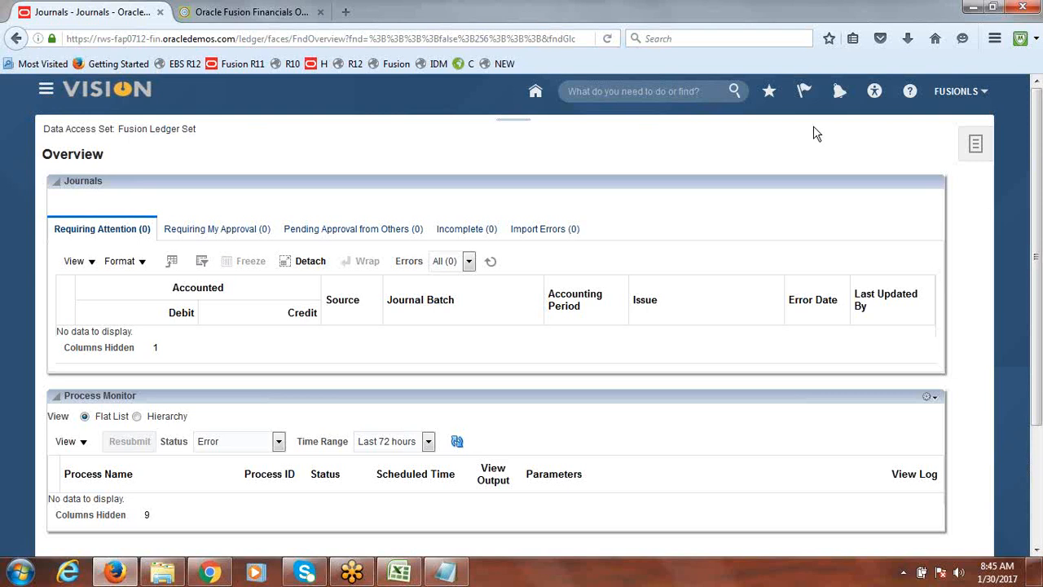
click(976, 149)
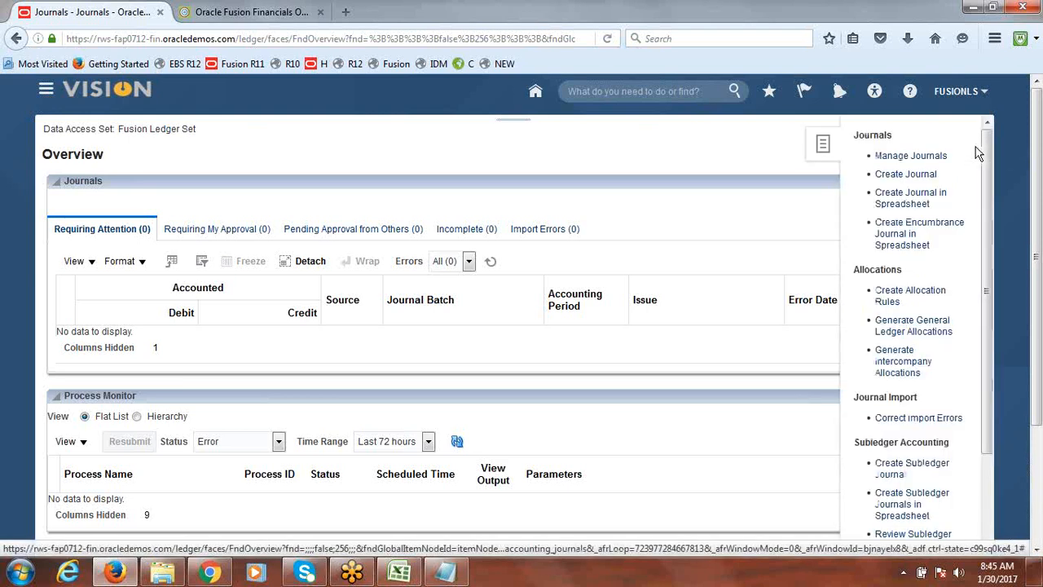
click(904, 175)
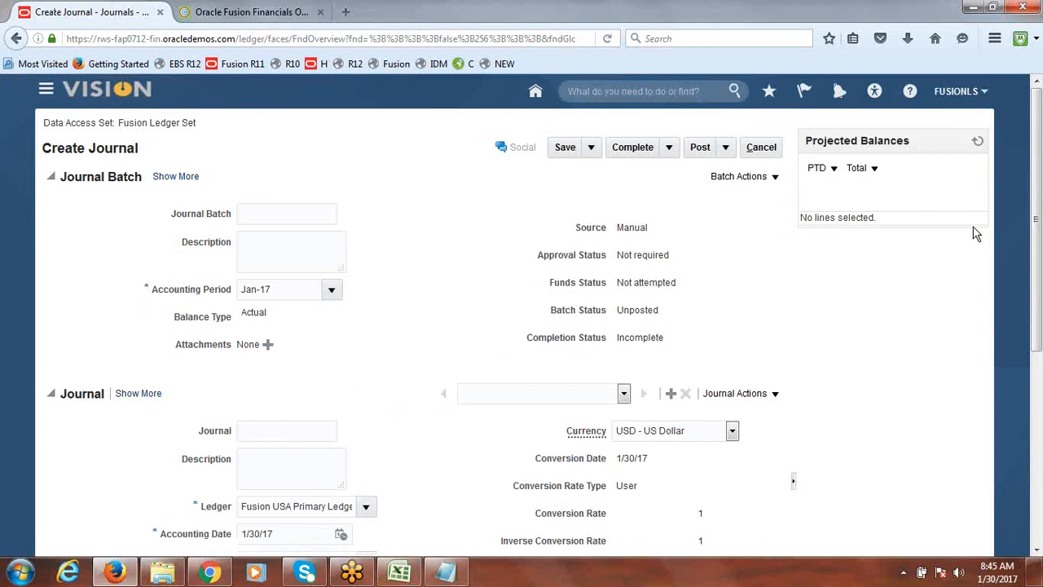
drag(1037, 145, 1041, 303)
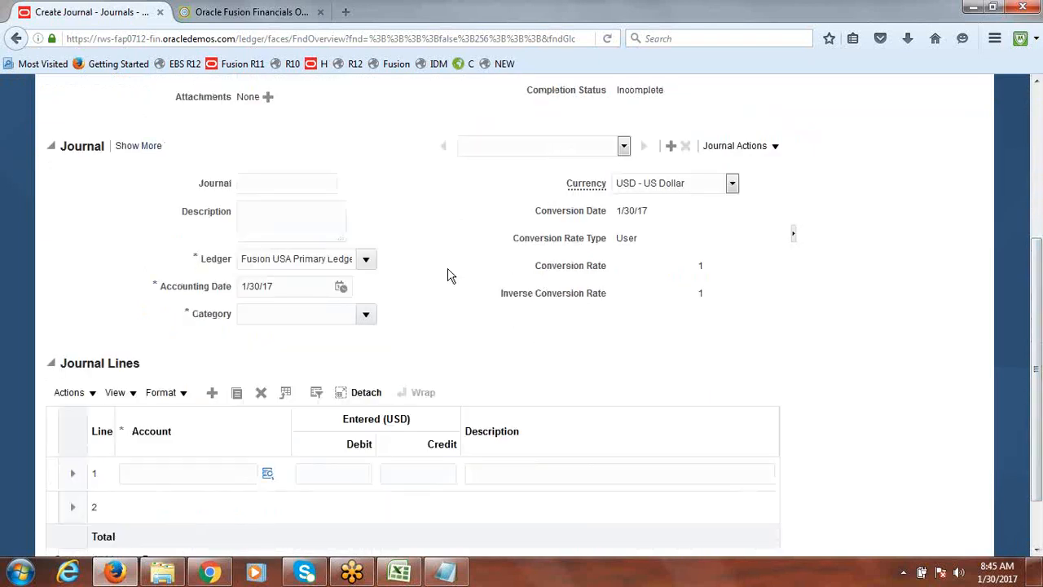
click(365, 258)
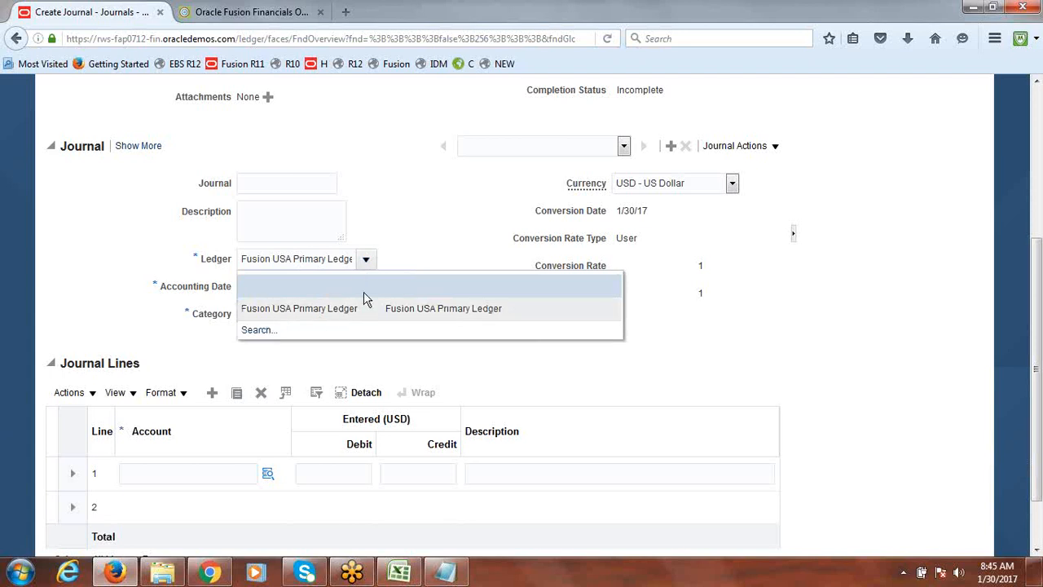
click(416, 234)
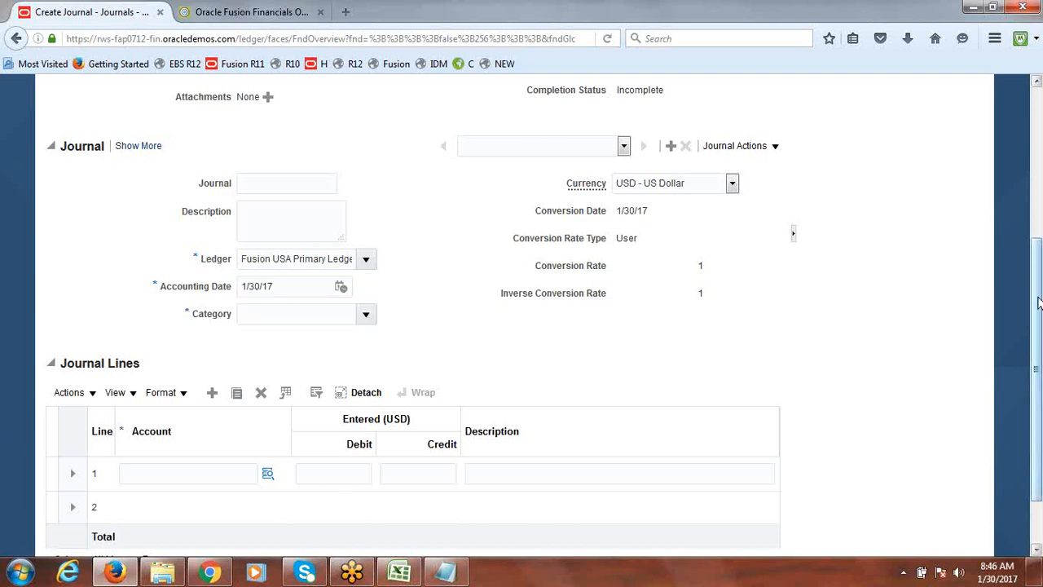
drag(1038, 295, 1039, 144)
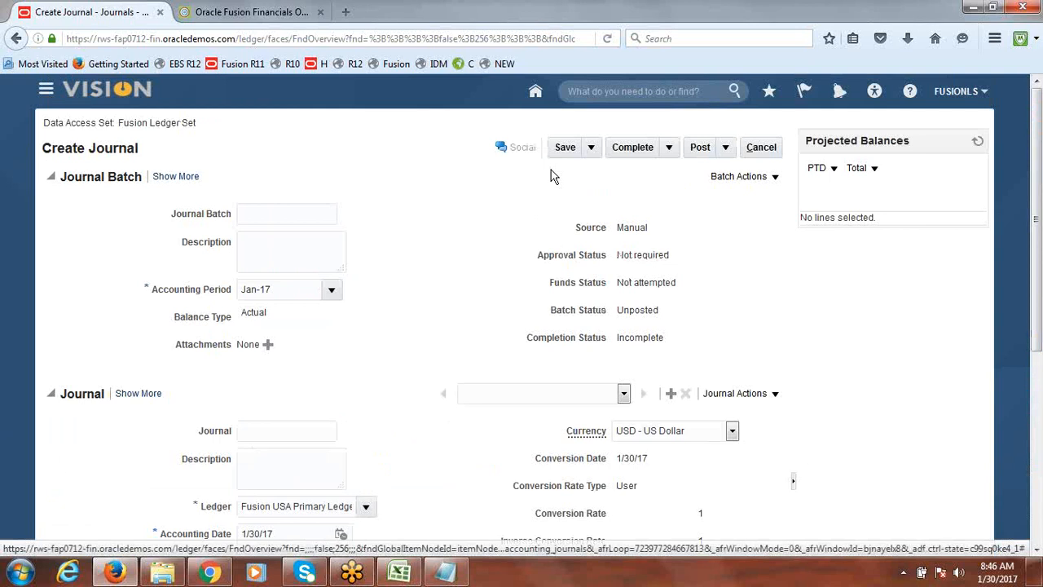
drag(118, 123, 198, 124)
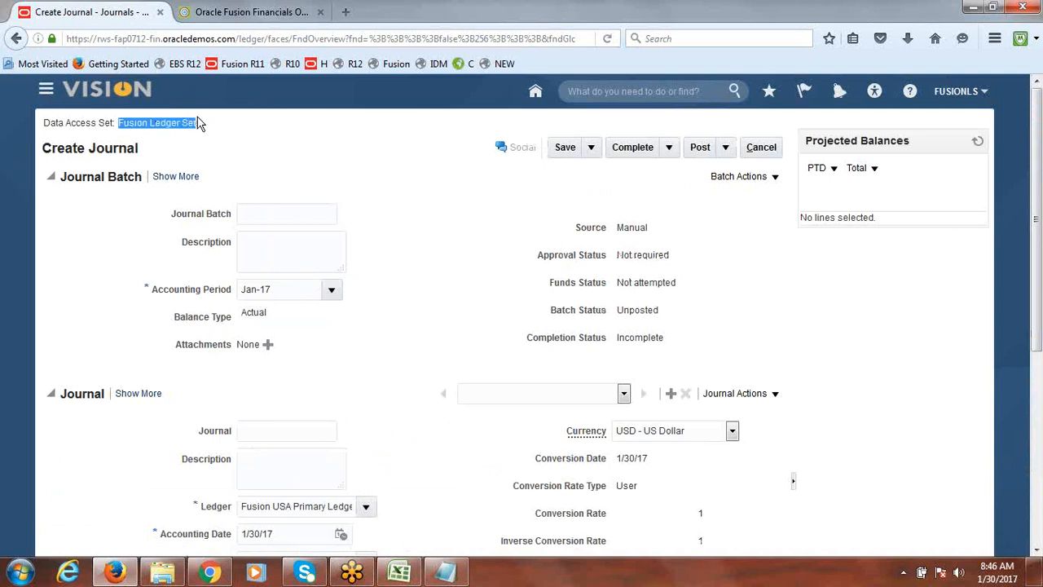
click(763, 147)
Switch to Excel to review the ledger set class notes, then return to the browser
click(401, 574)
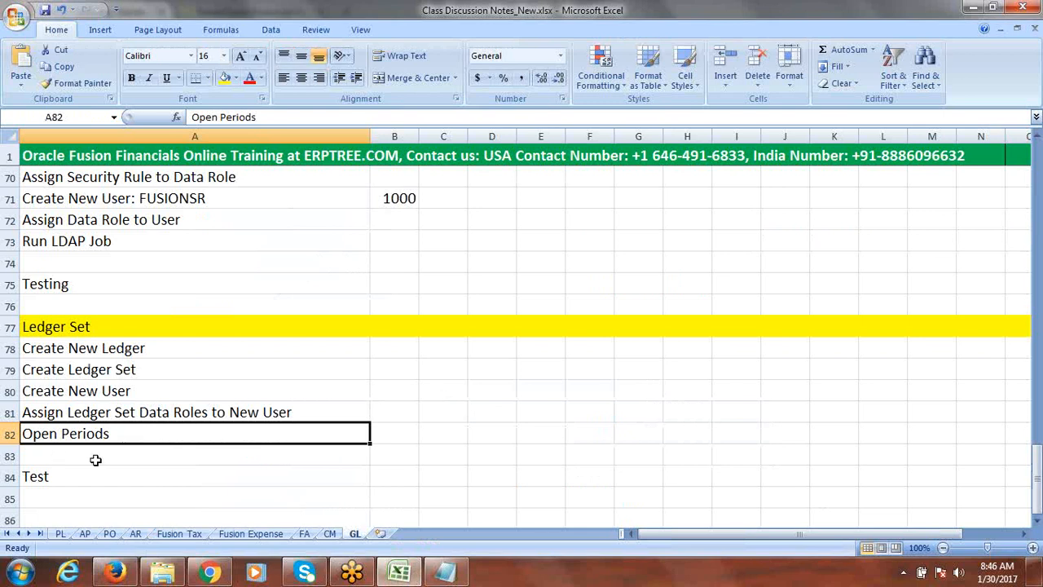
click(54, 480)
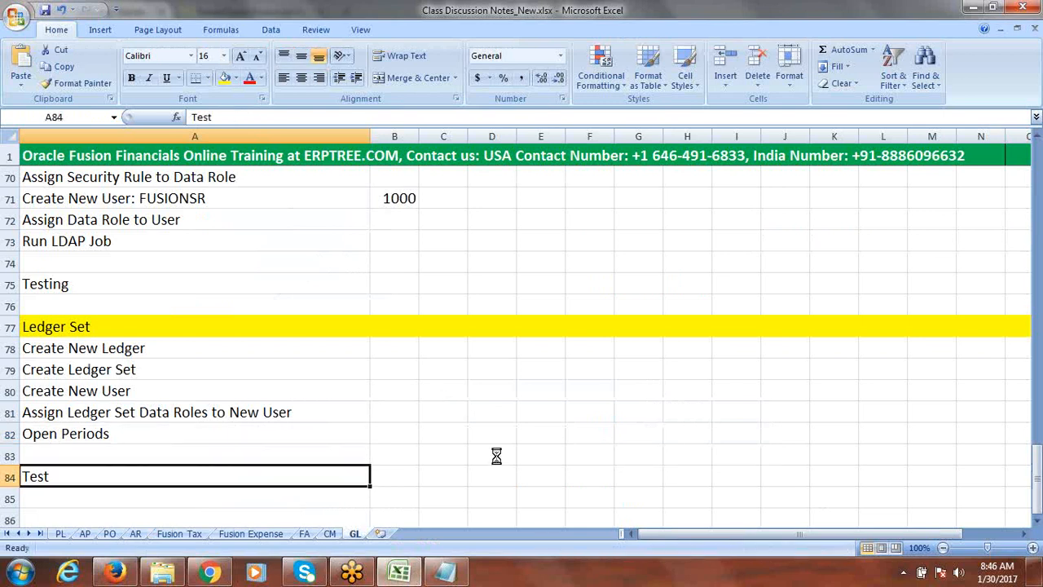
key(alt+Tab)
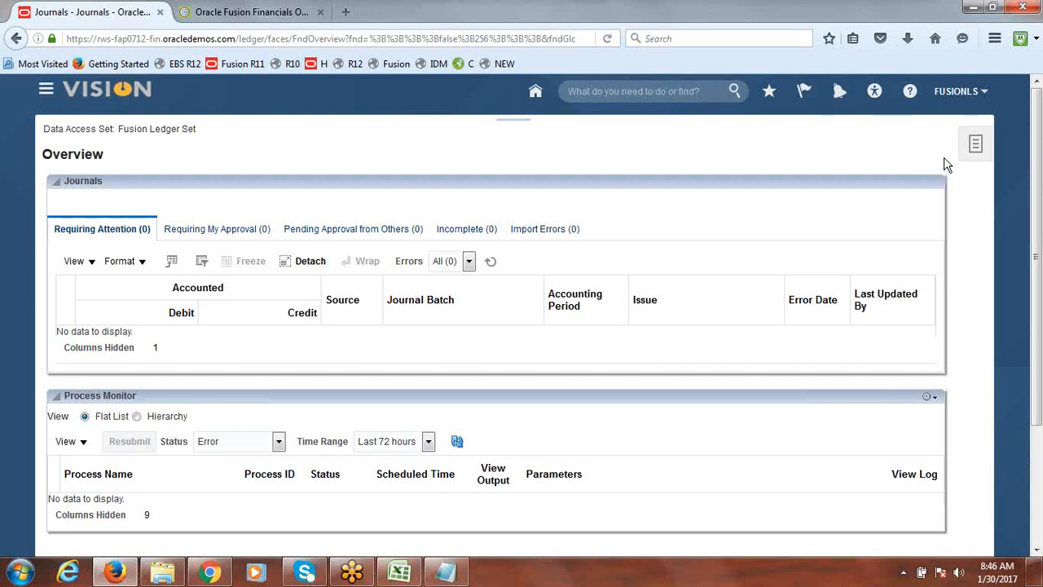
Browse the Journals task panel's list of available tasks
click(975, 147)
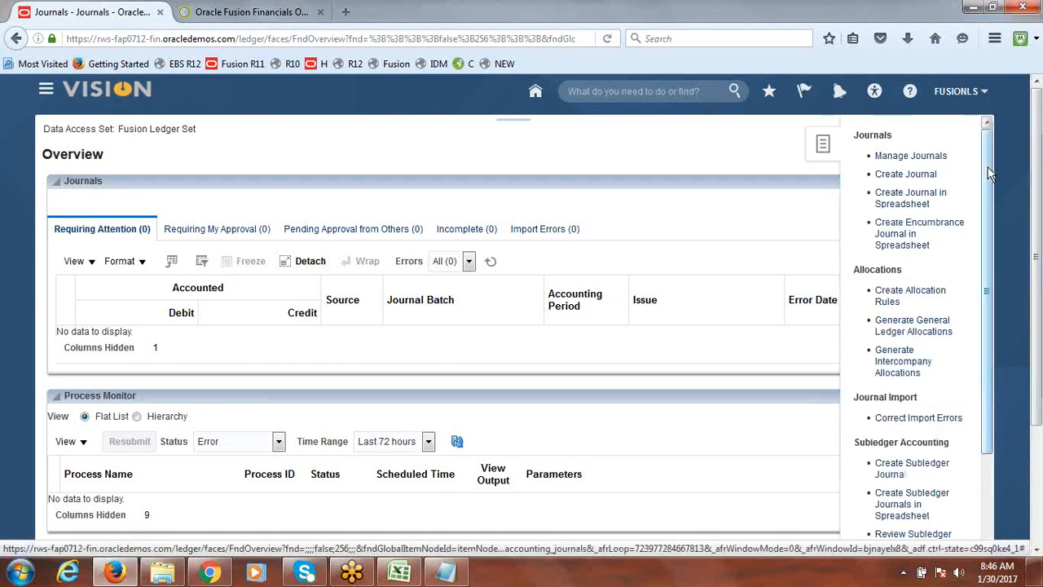
drag(988, 171, 986, 315)
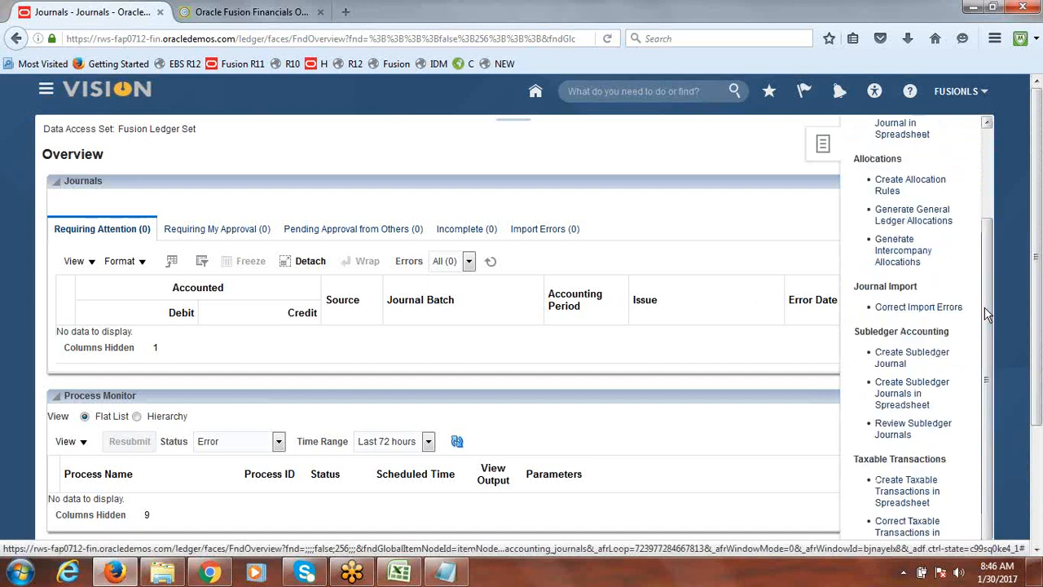
drag(980, 332, 994, 234)
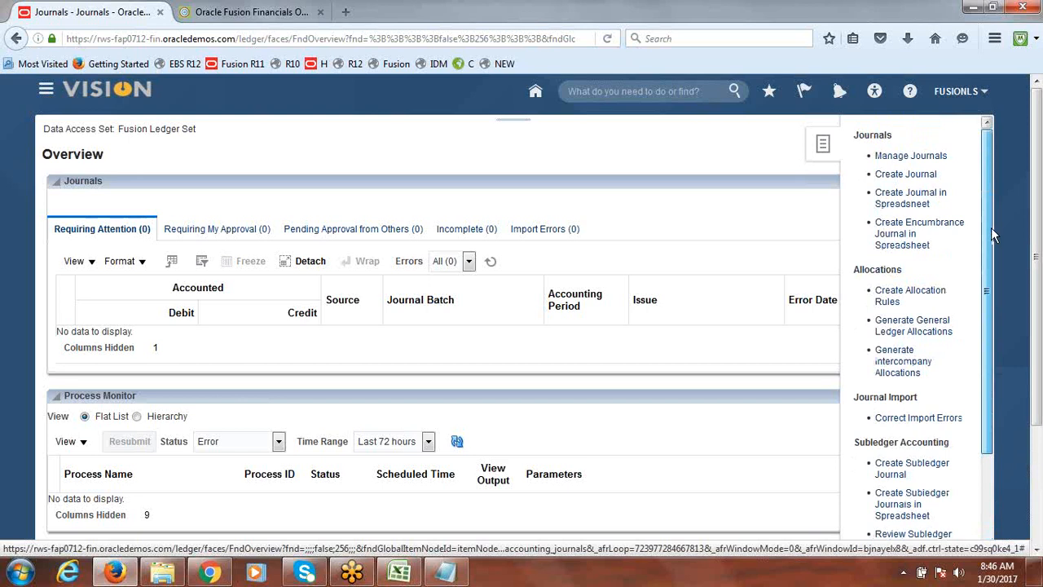
drag(992, 229, 983, 380)
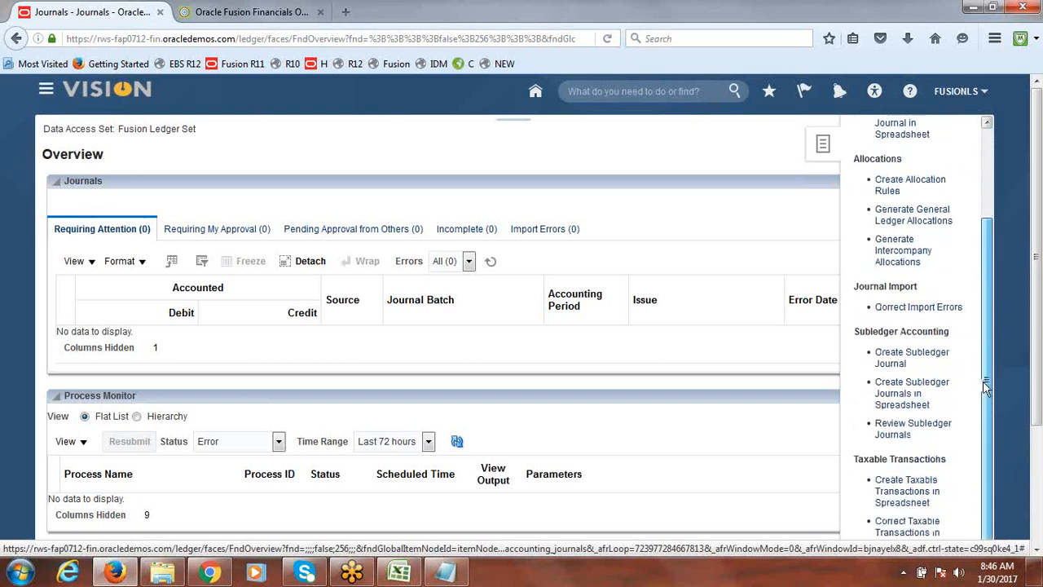
scroll(1038, 279, down, 3)
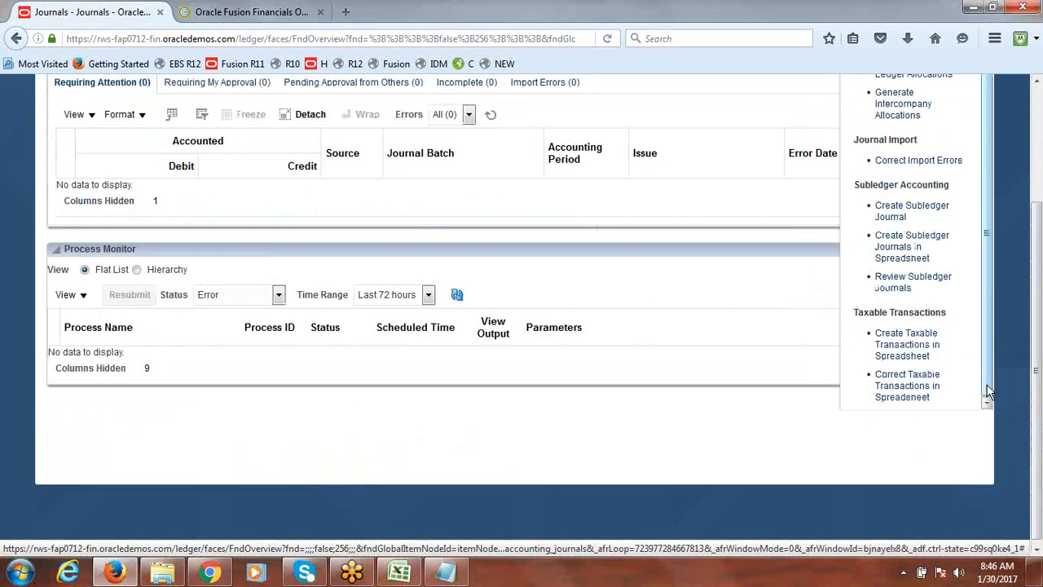
drag(988, 395, 995, 255)
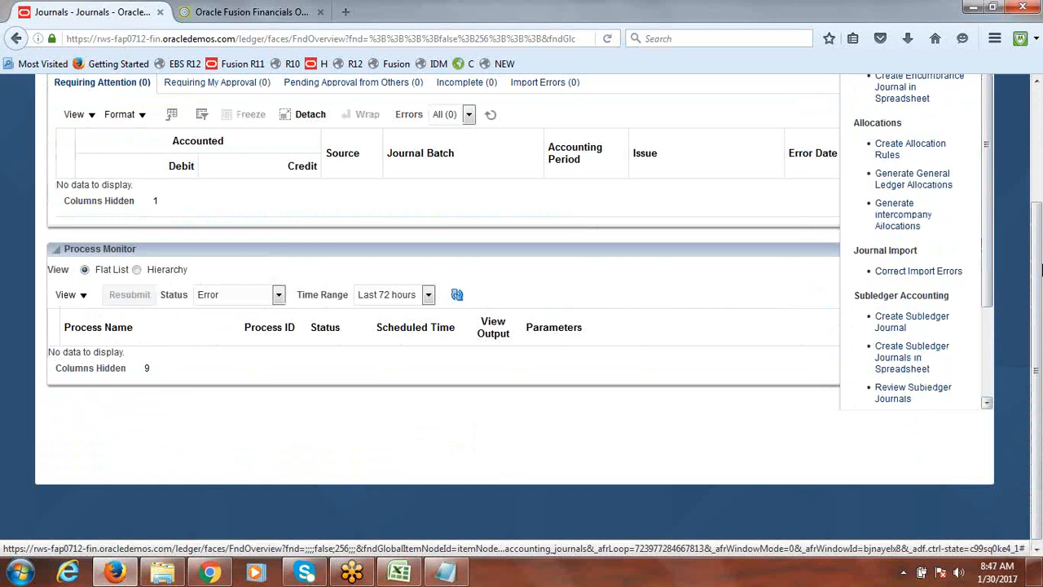
scroll(1039, 194, up, 3)
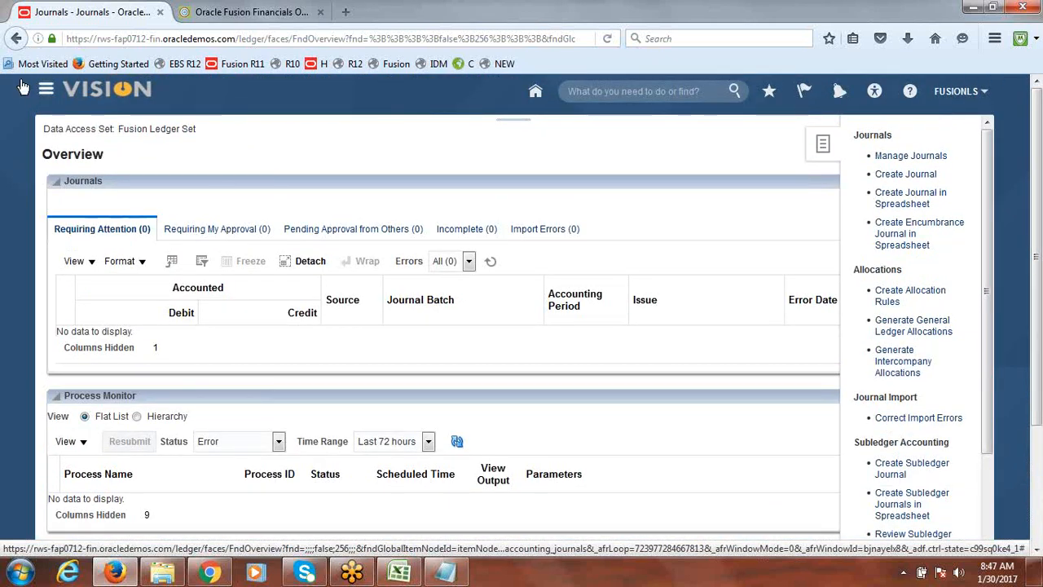
Open Period Close and switch the close status ledger to Fusion India Primary Ledger
click(46, 91)
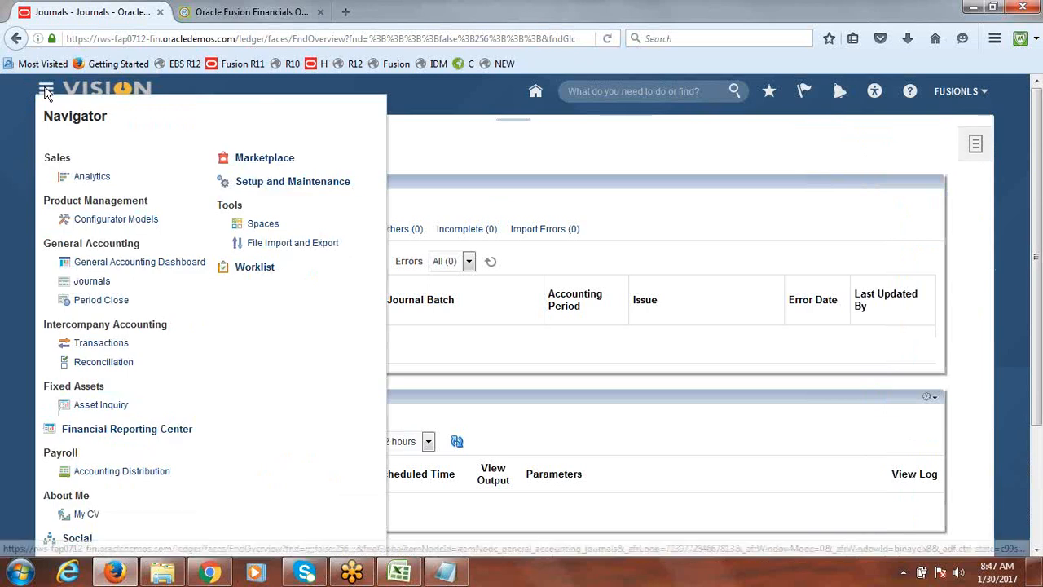
click(101, 302)
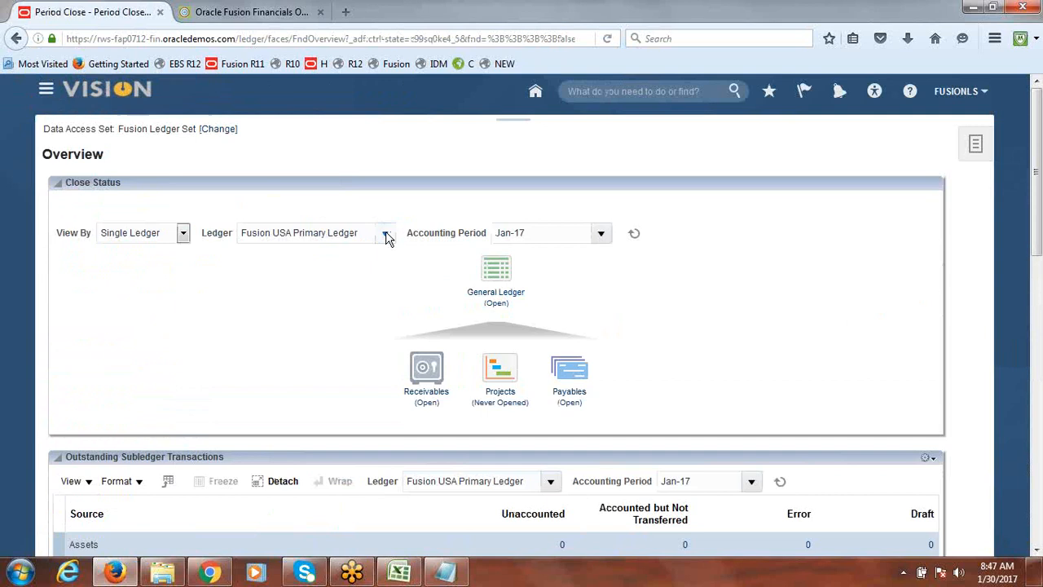
click(386, 232)
click(347, 282)
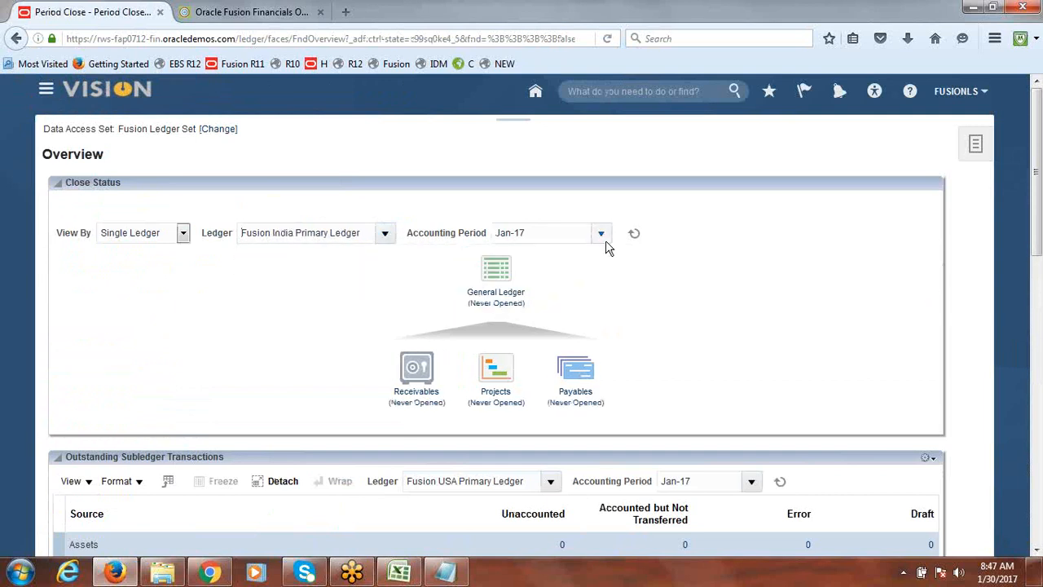
Open the first General Ledger period, Jan-17, for Fusion India Primary Ledger and return to the overview
click(501, 303)
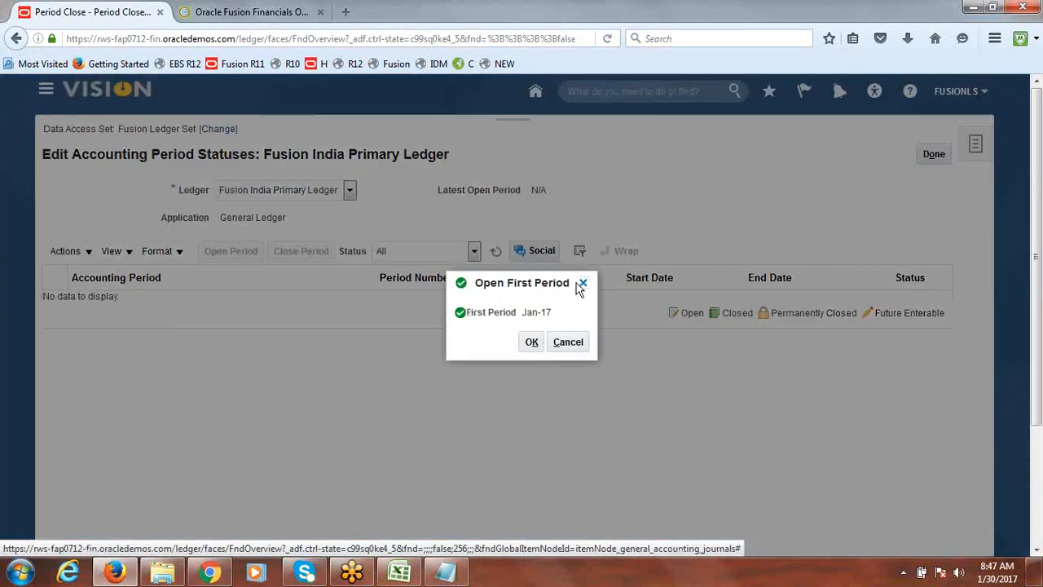
click(533, 342)
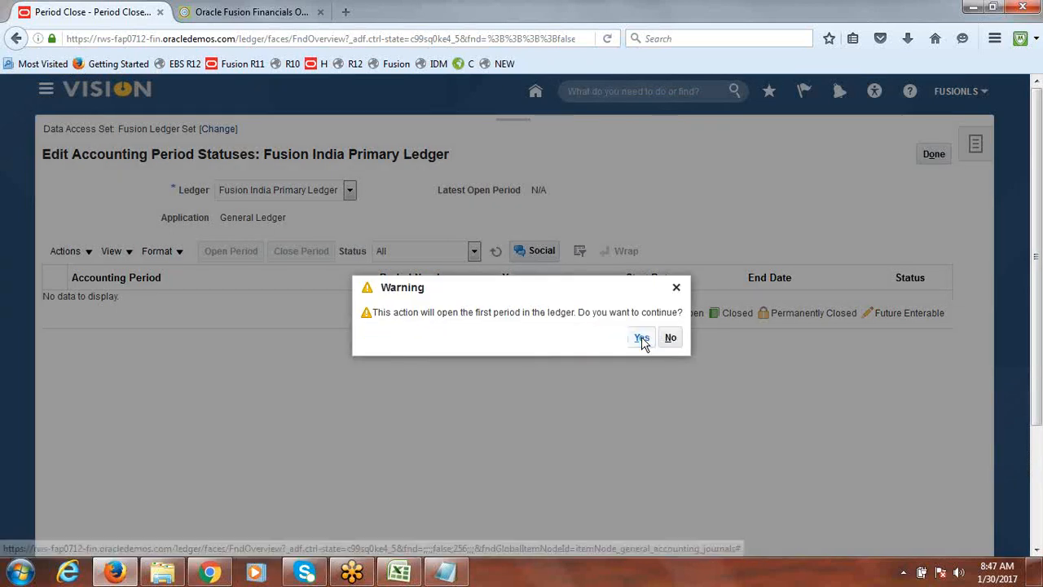
click(642, 339)
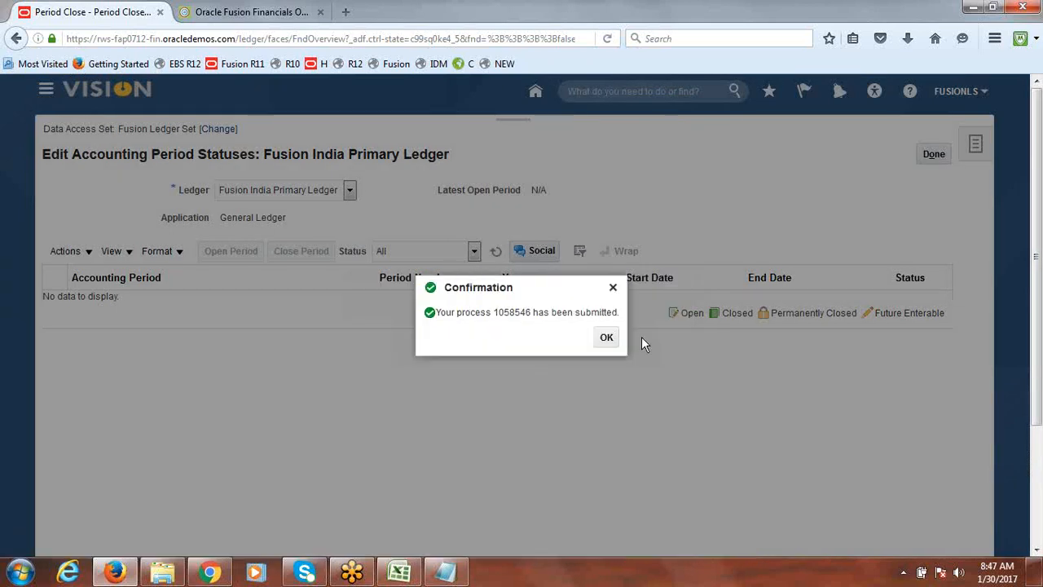
click(606, 338)
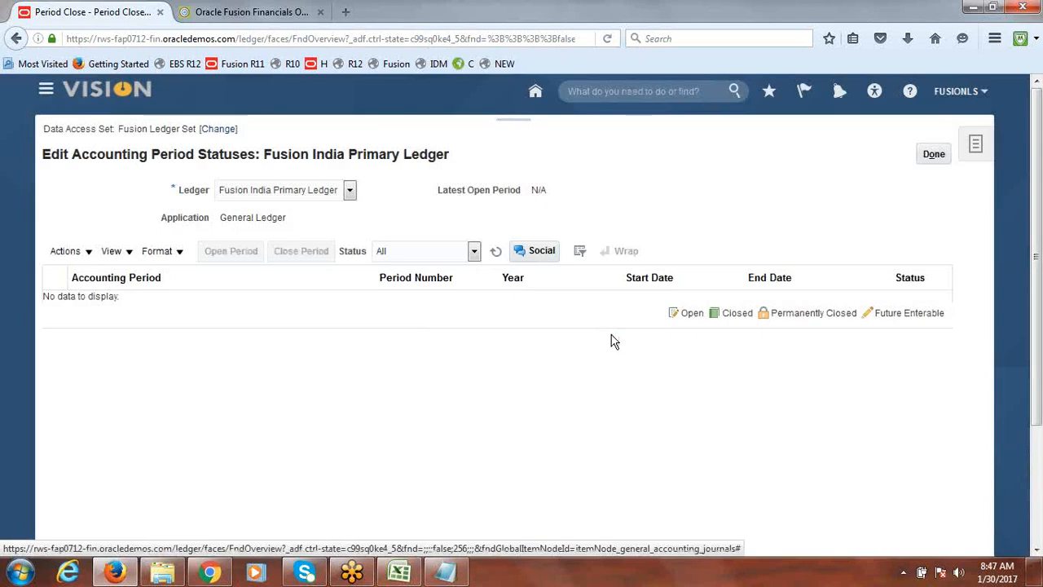
click(935, 157)
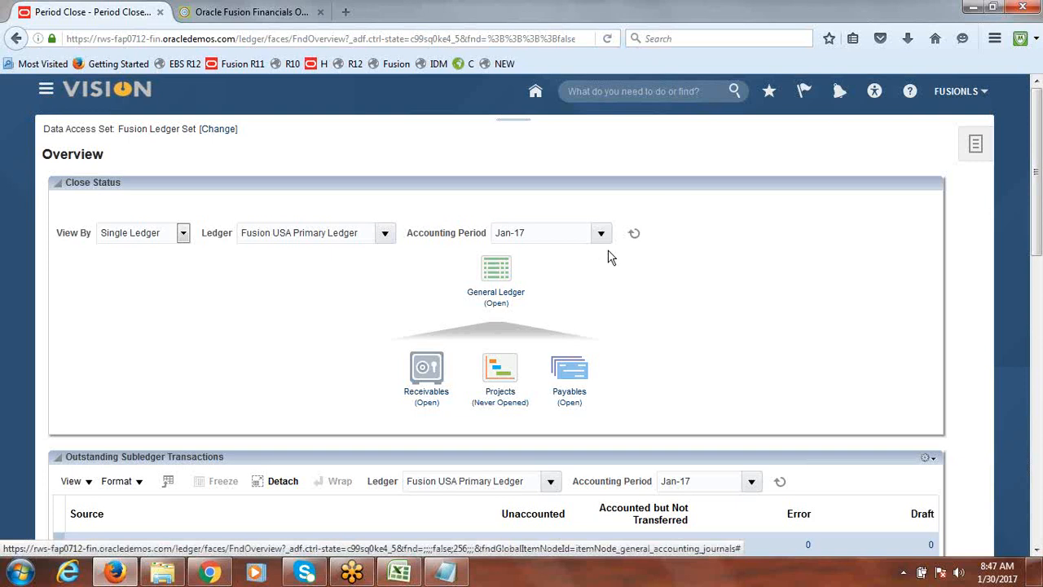
Switch the close status ledger to Fusion India Primary Ledger and open the tasks panel
click(386, 235)
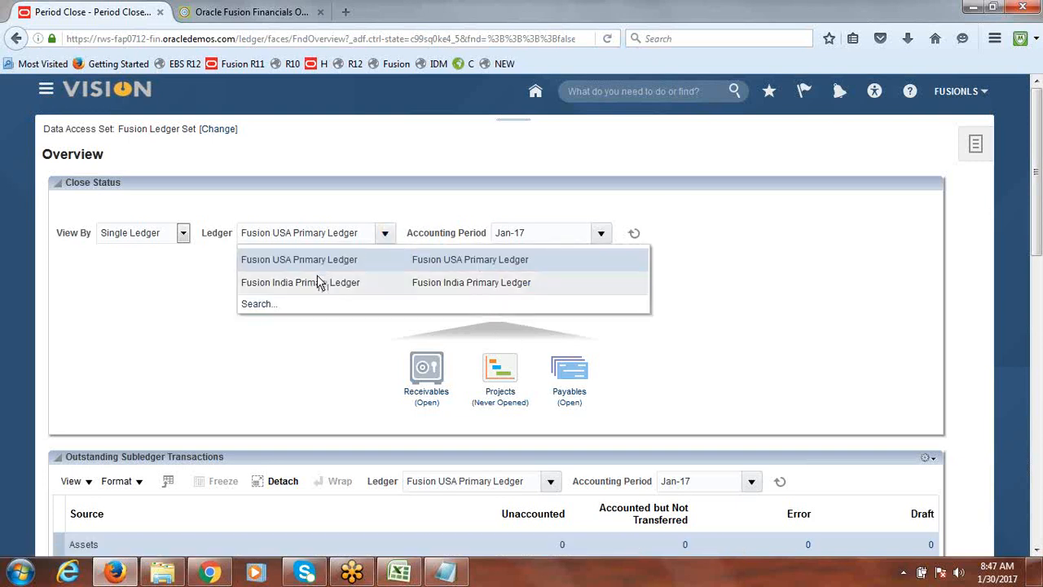
click(319, 282)
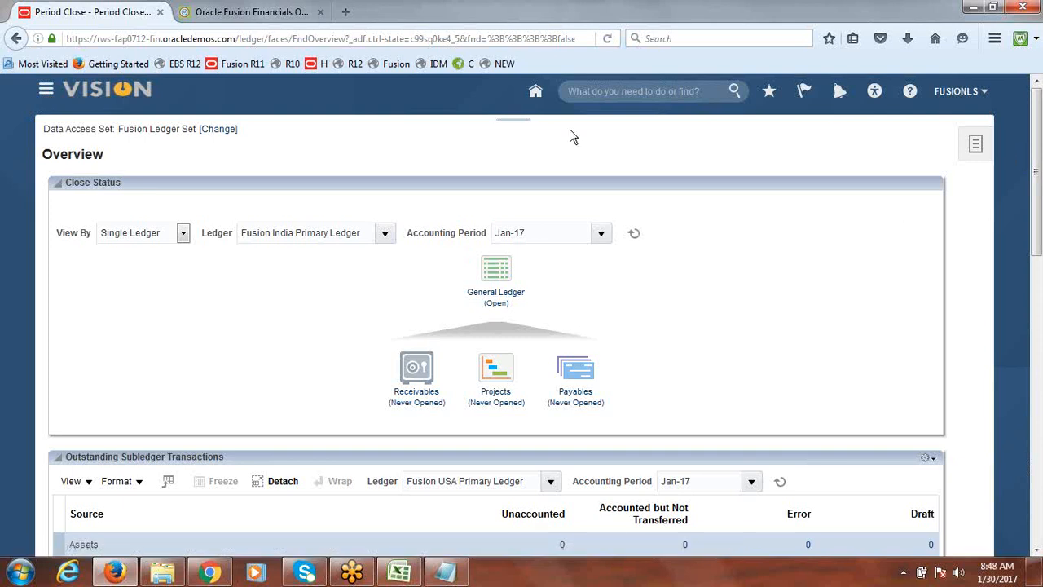
click(977, 146)
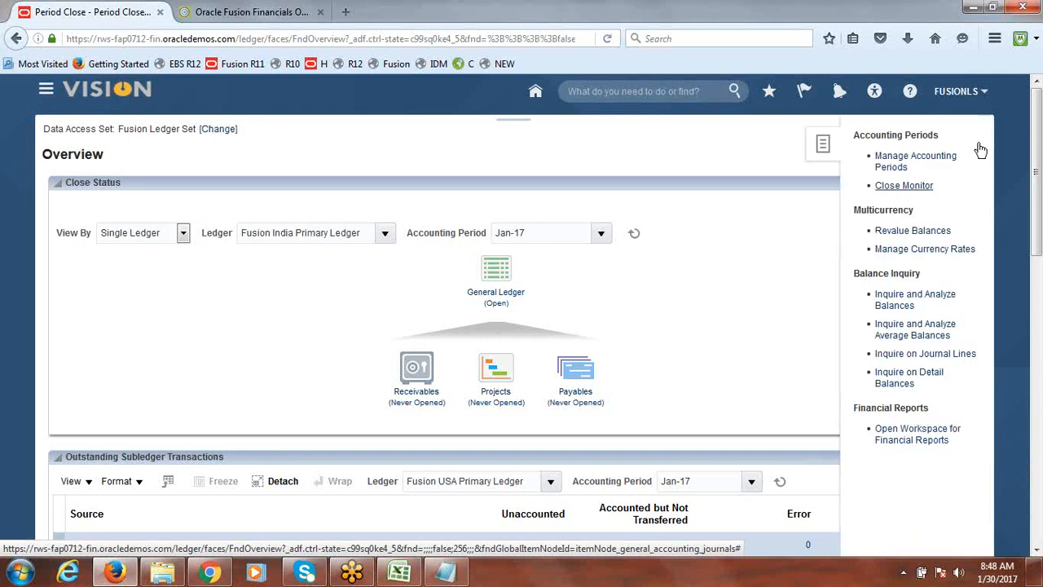
Navigate to the Journals work area under General Accounting
click(44, 94)
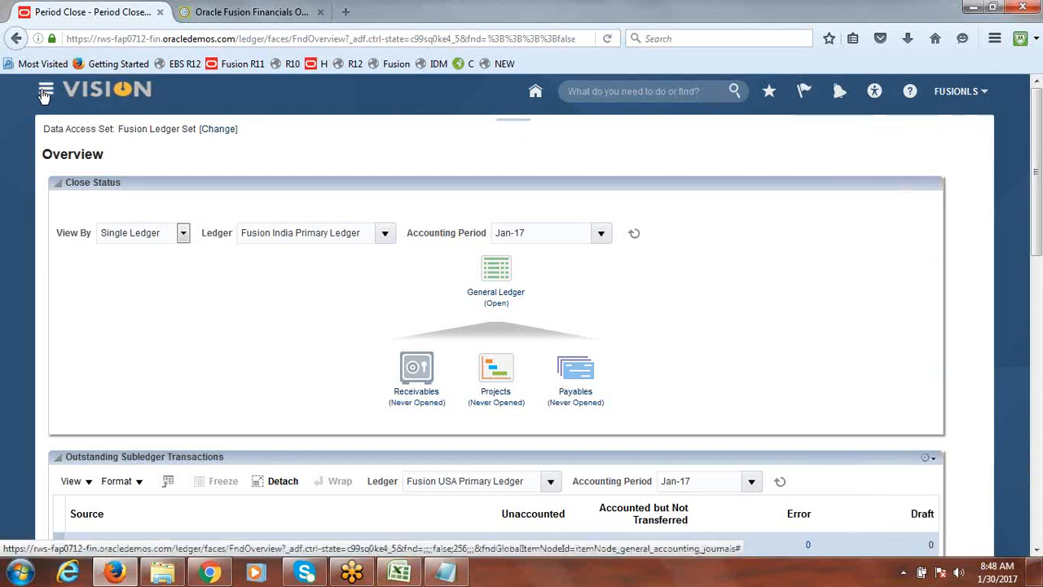
click(44, 94)
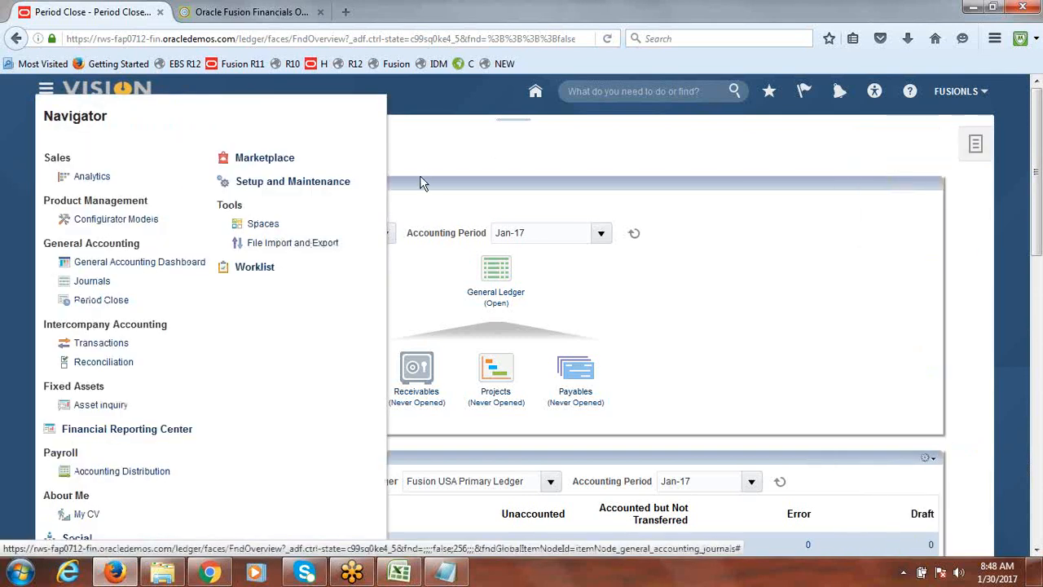
click(89, 285)
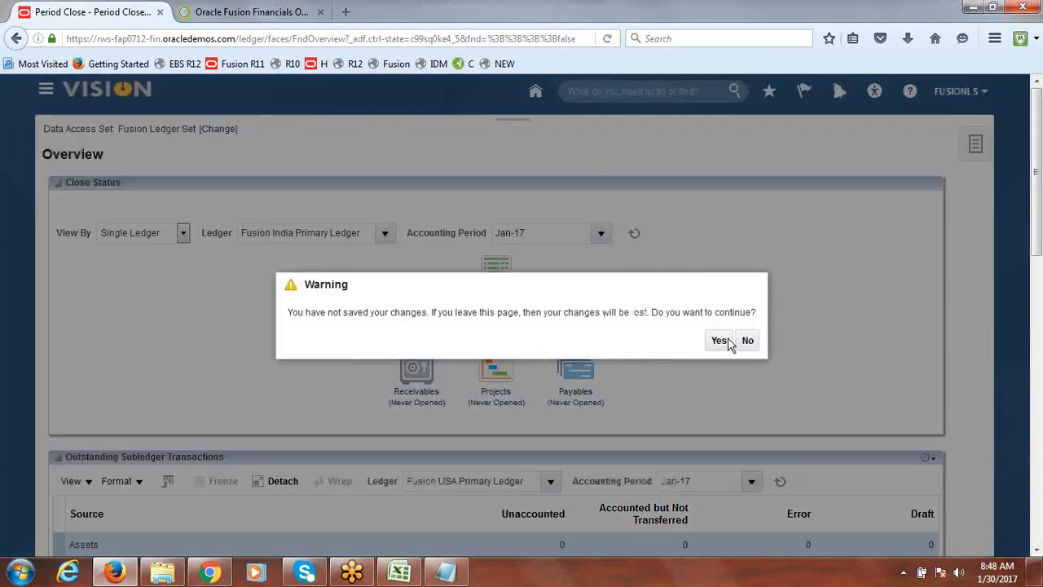
click(720, 341)
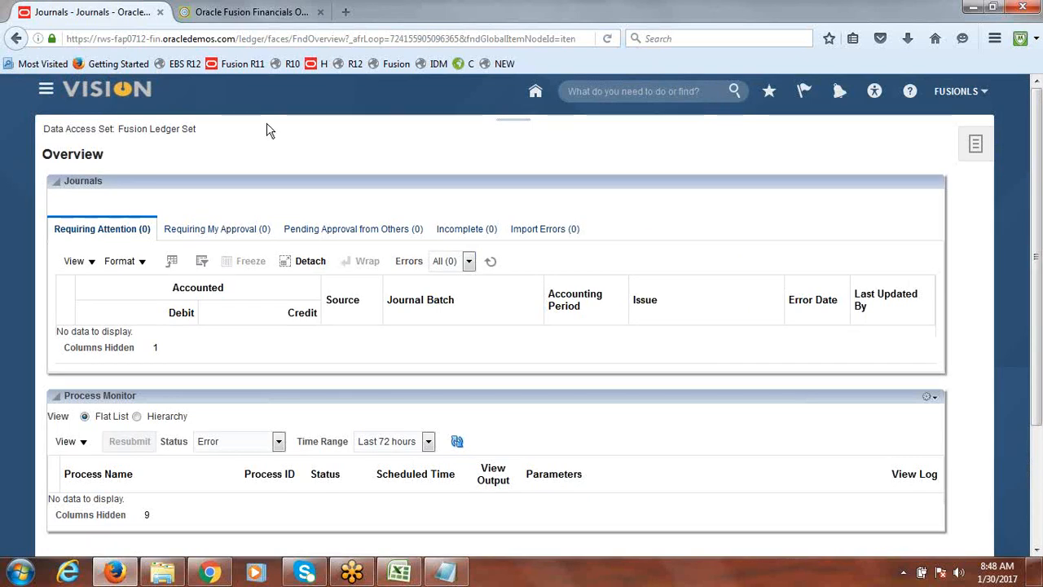
Start a new journal, choose Fusion India Primary Ledger as its ledger, and cancel the journal
click(978, 147)
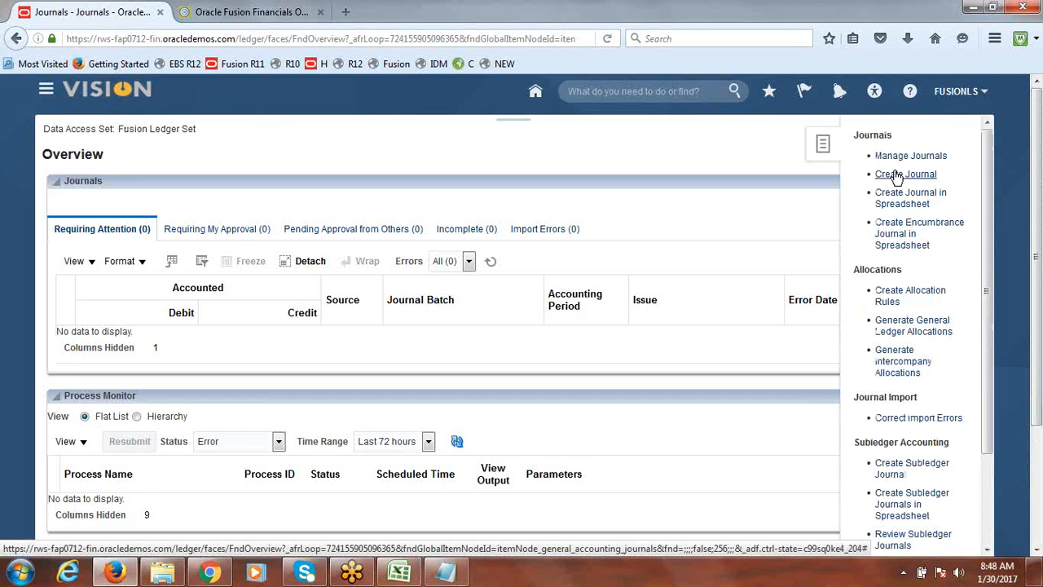
click(897, 175)
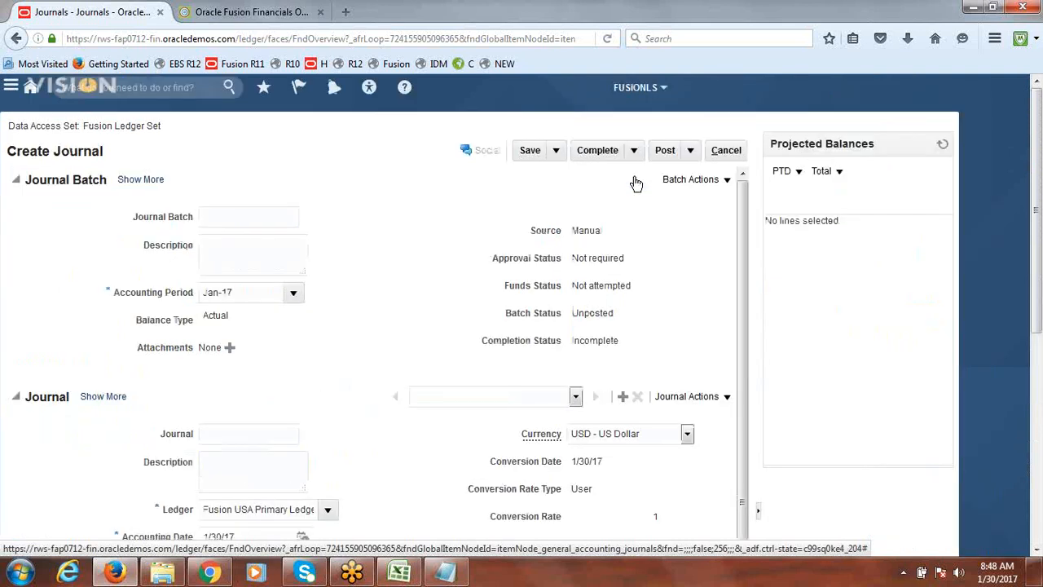
scroll(1036, 208, down, 5)
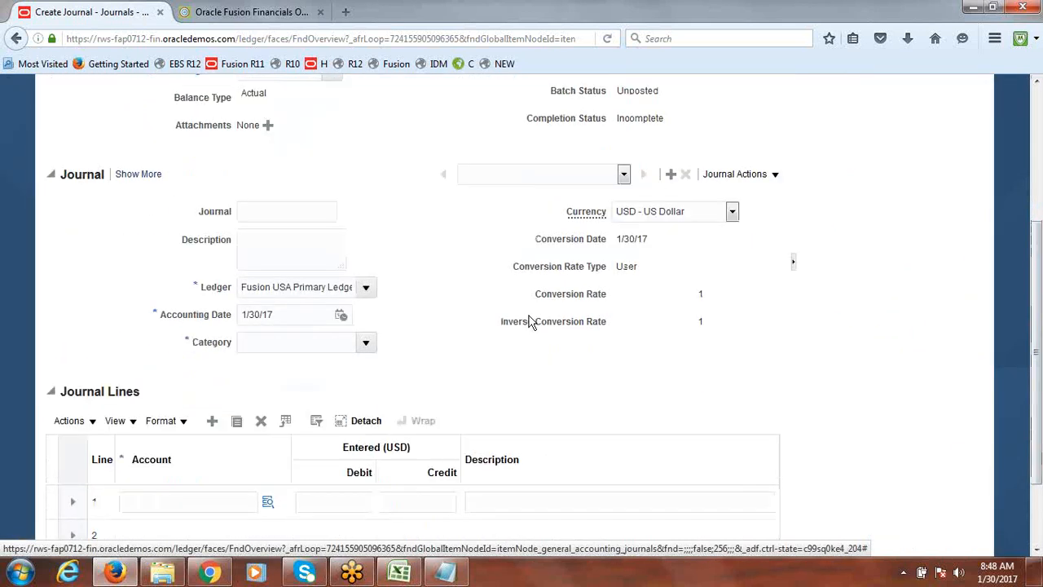
click(366, 289)
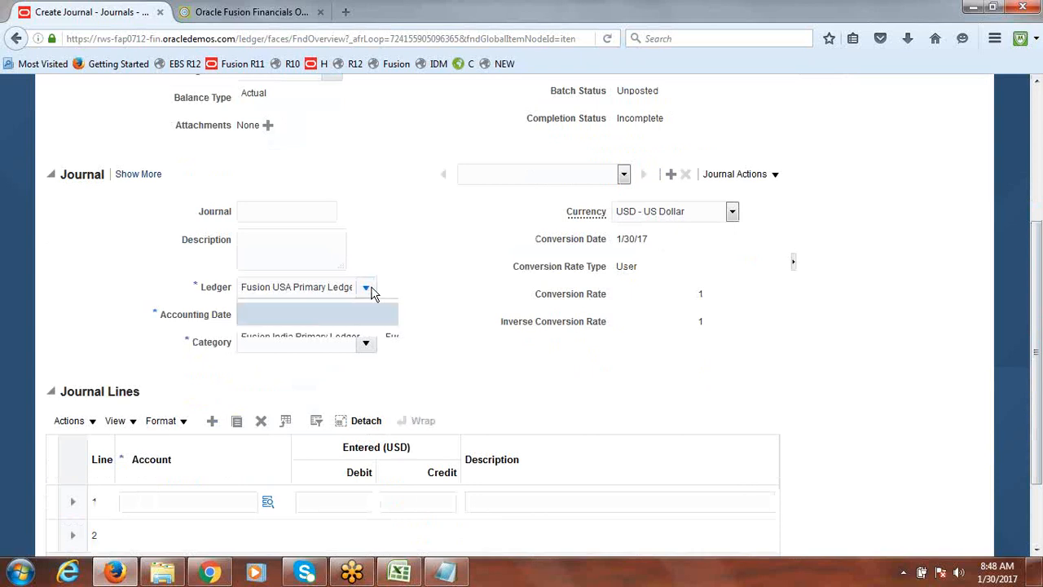
click(307, 336)
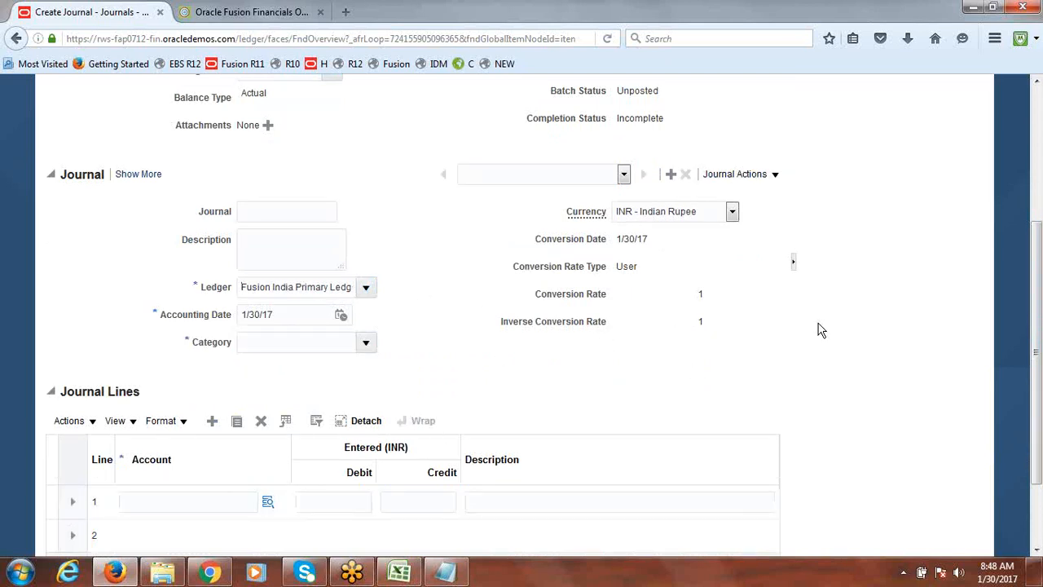
scroll(1039, 326, up, 5)
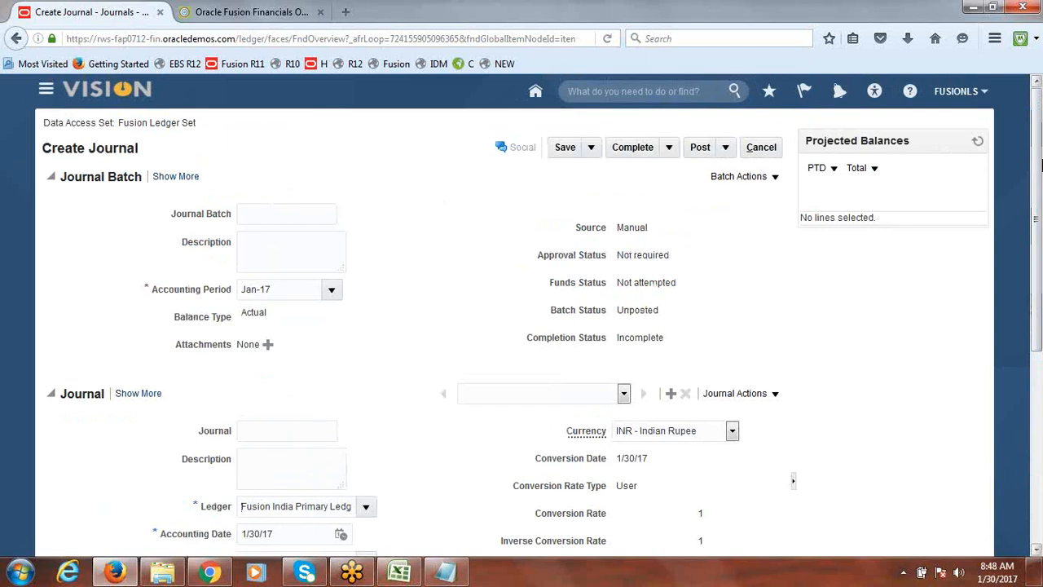
click(762, 148)
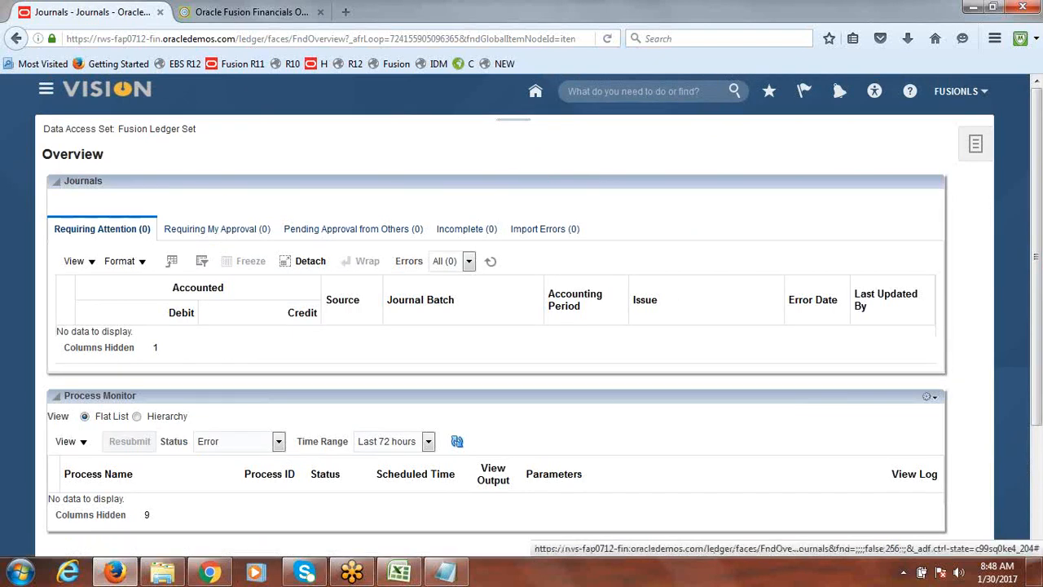
Close the untitled Notepad window without saving its text
click(450, 576)
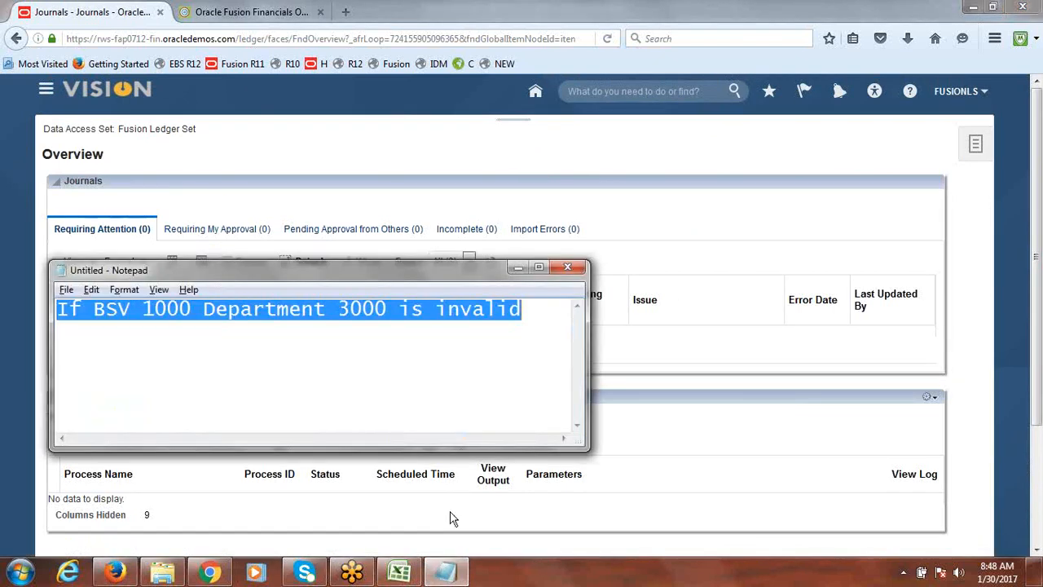
click(568, 268)
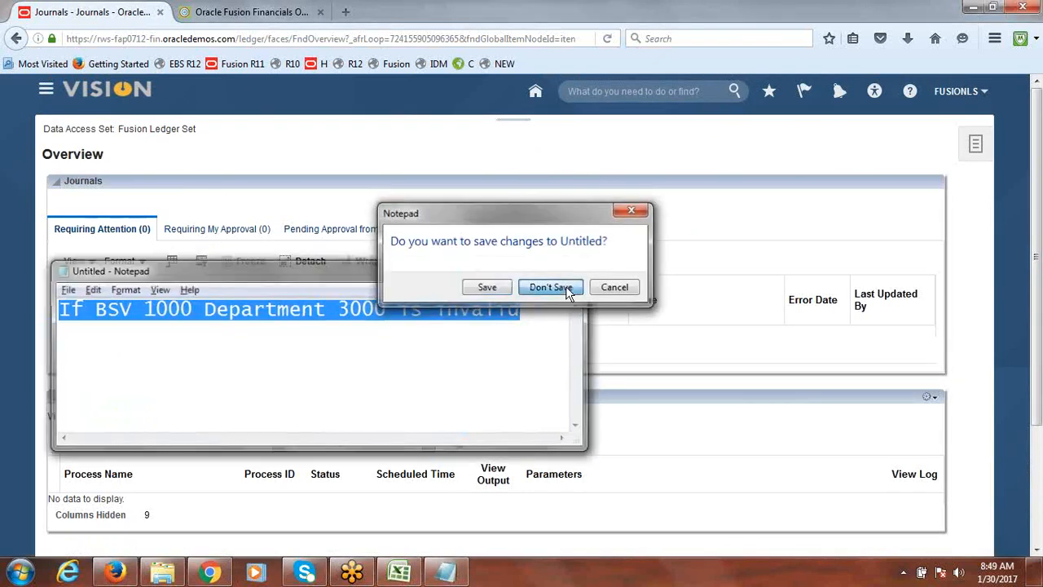
click(545, 285)
Switch to Excel and mark item 12, Create Ledger Set Setups & Process, as Done
click(399, 573)
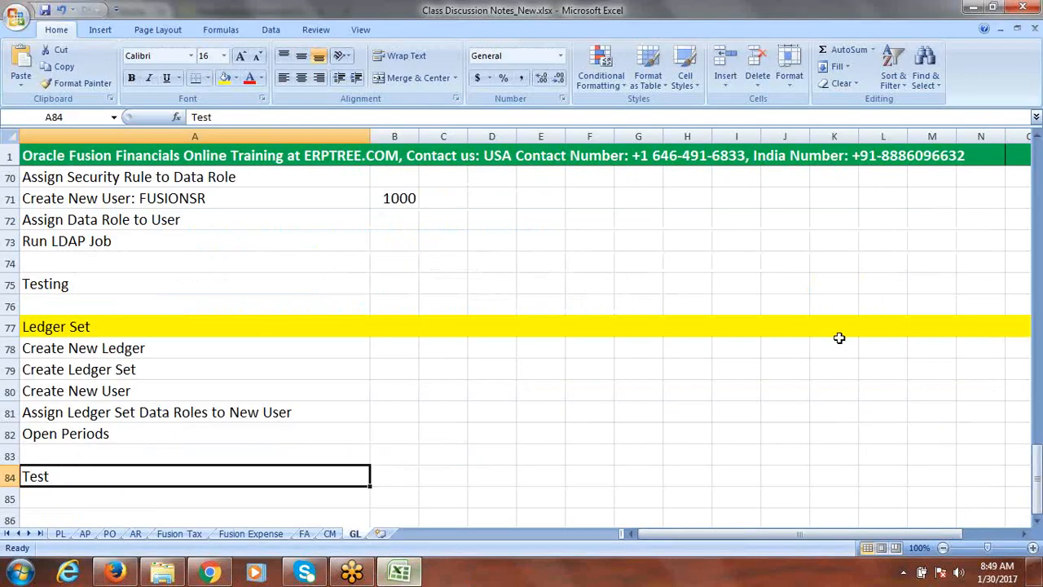
drag(1038, 436, 1039, 238)
click(200, 326)
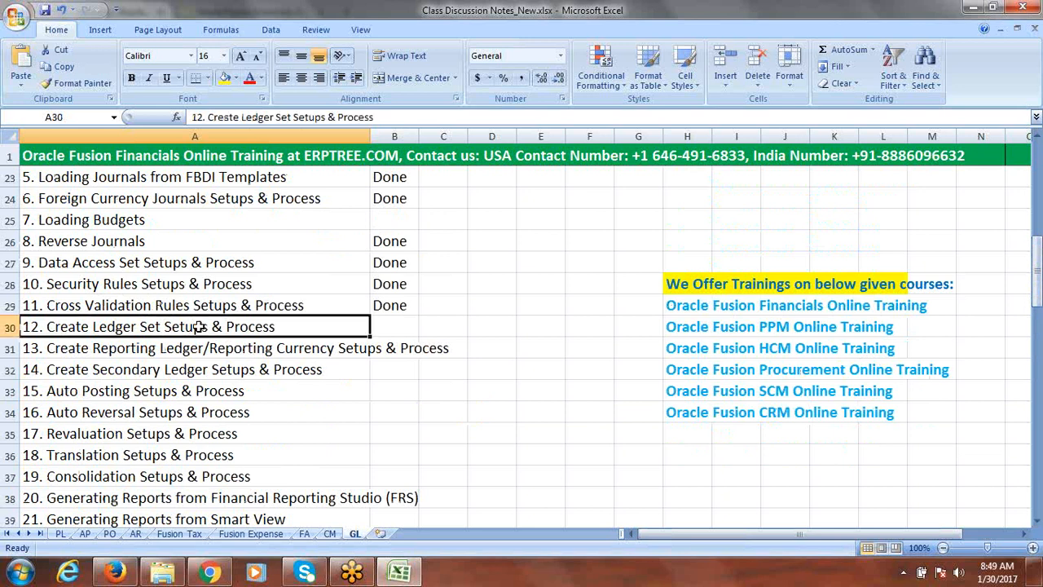
key(Tab)
text(d)
key(Tab)
Copy the text Reporting Ledger/Reporting Currency from item 13 and paste it into cell A86
click(168, 350)
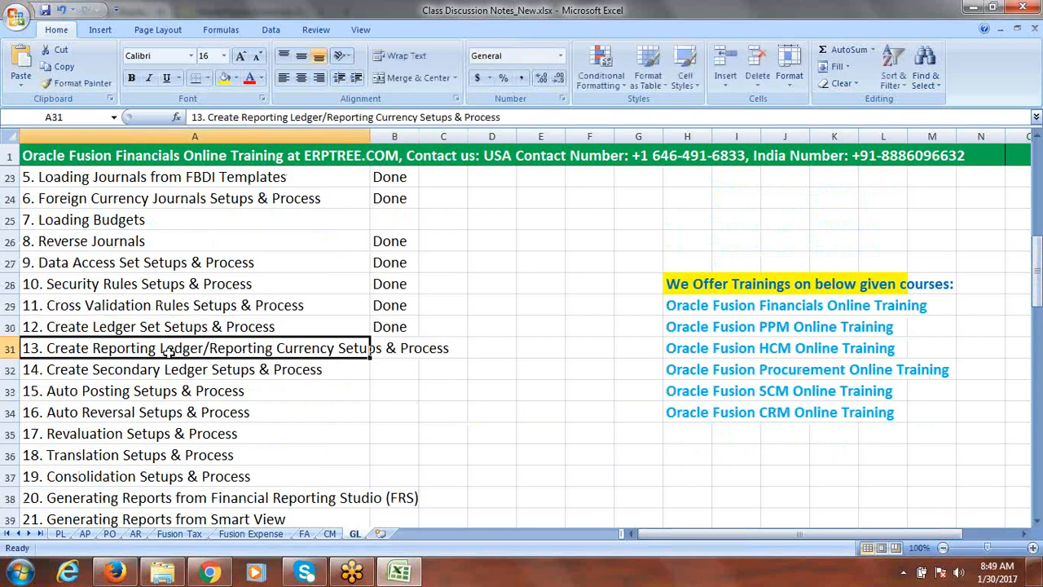
double_click(93, 348)
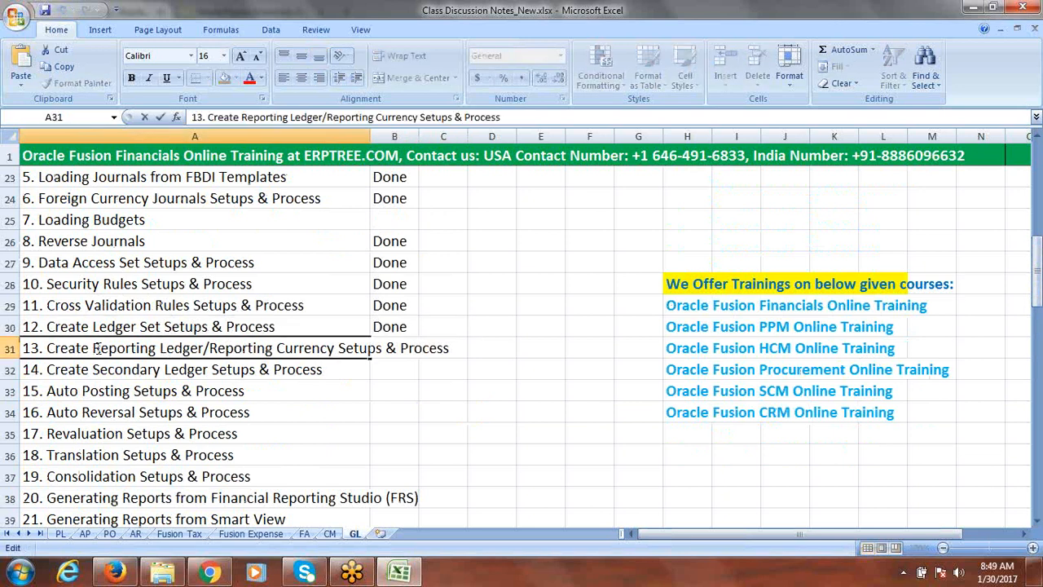
drag(93, 348, 333, 364)
key(ctrl+c)
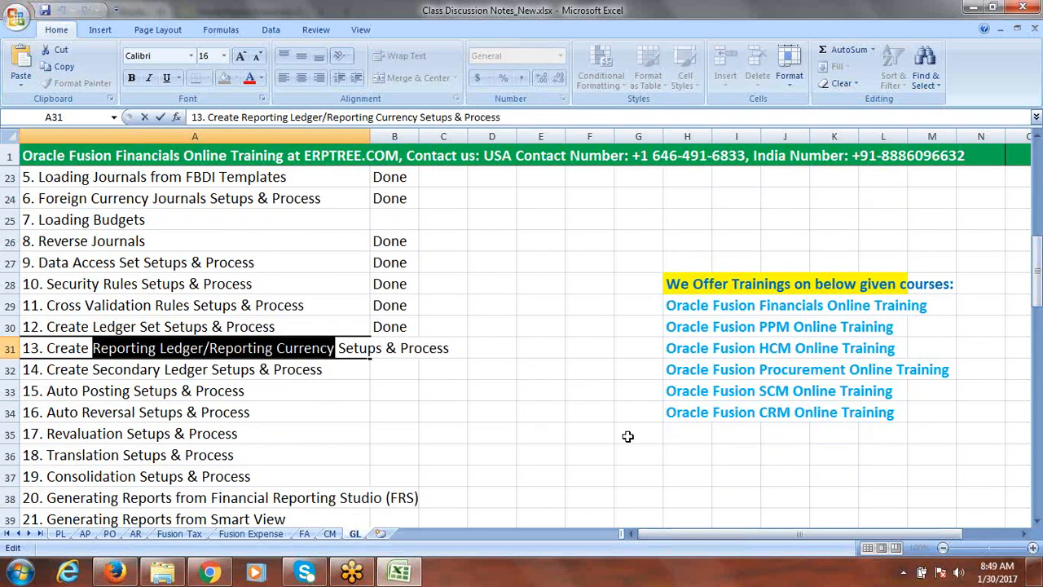
drag(1039, 276, 1038, 498)
click(1038, 520)
click(1038, 520)
click(1037, 520)
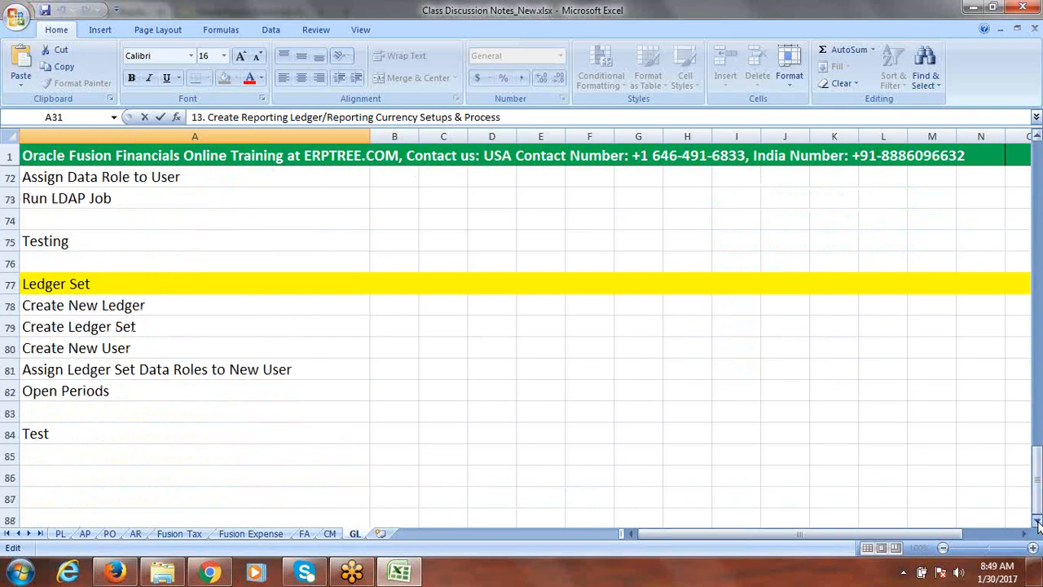
click(1037, 520)
click(1038, 522)
click(1038, 522)
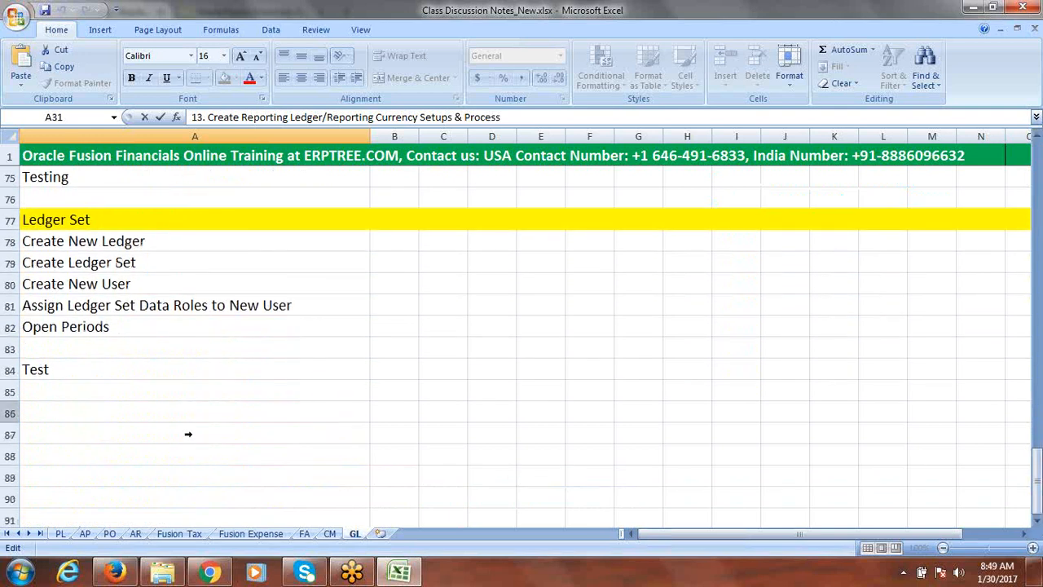
click(34, 406)
key(ctrl+v)
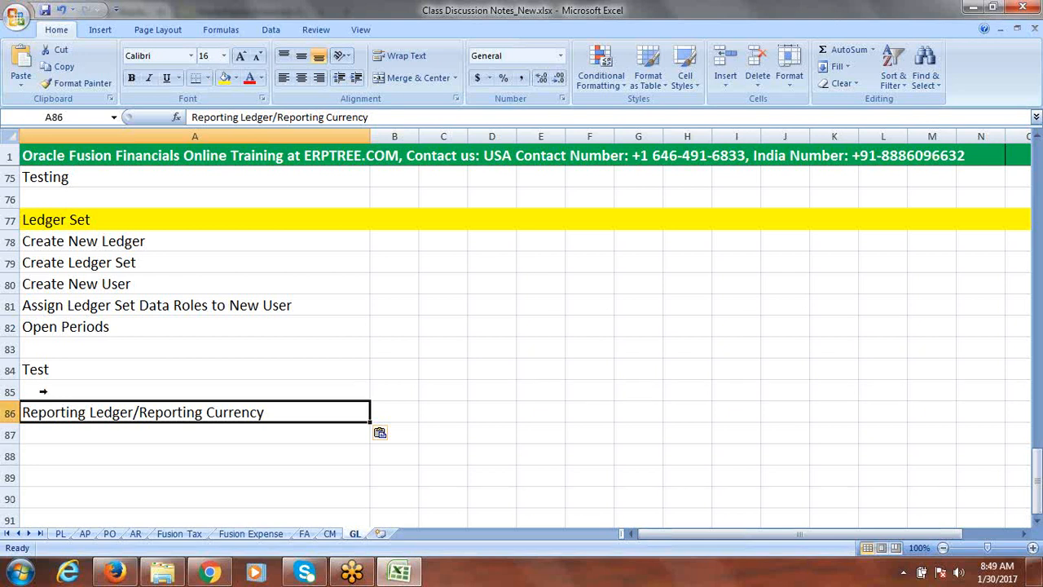
Highlight row 86 with a yellow fill as a section heading
click(8, 412)
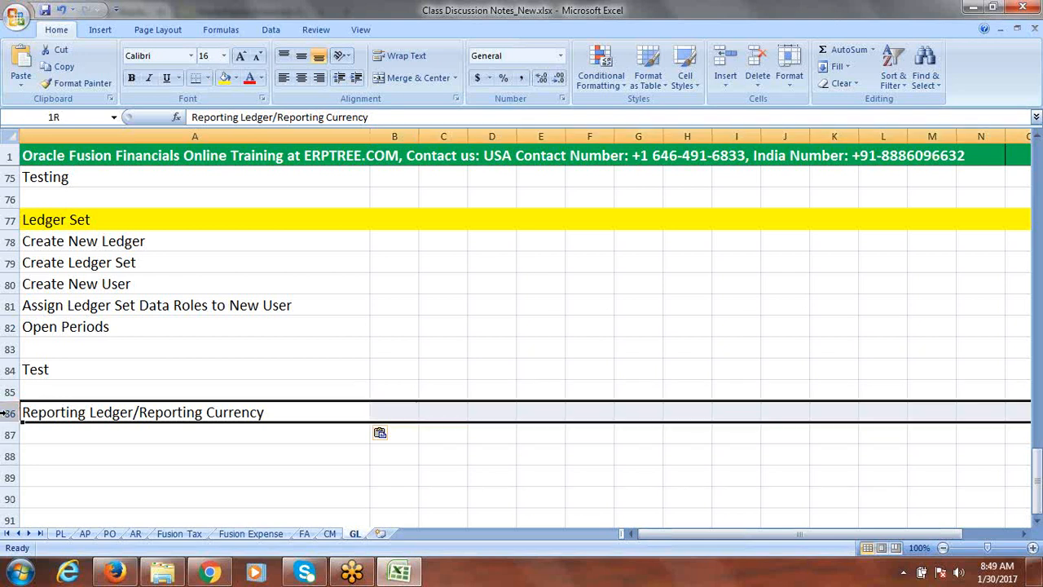
click(224, 79)
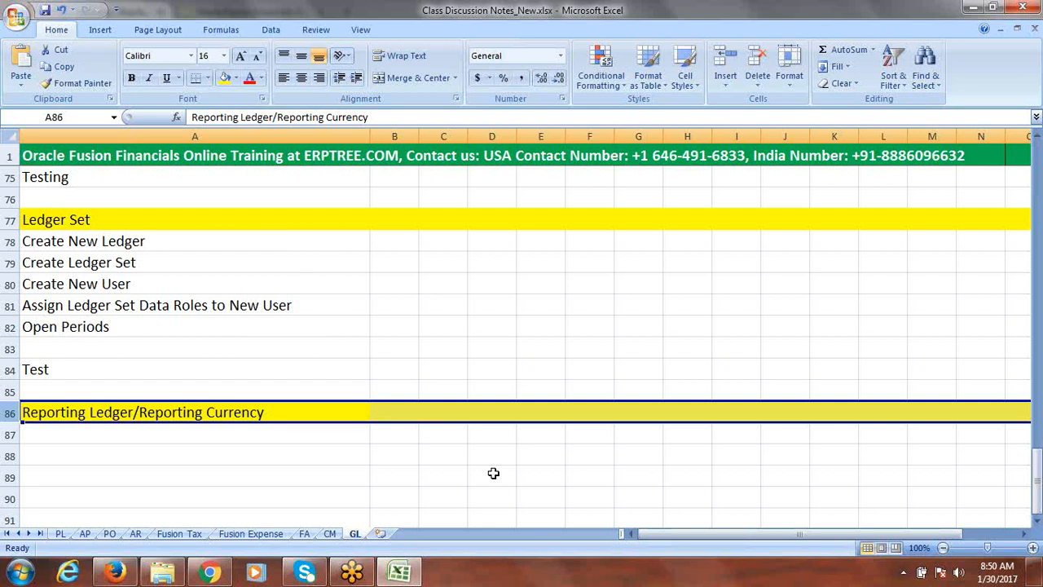
Enter Create Reporting Ledger in cell A87 below the new heading
click(1037, 526)
click(1037, 526)
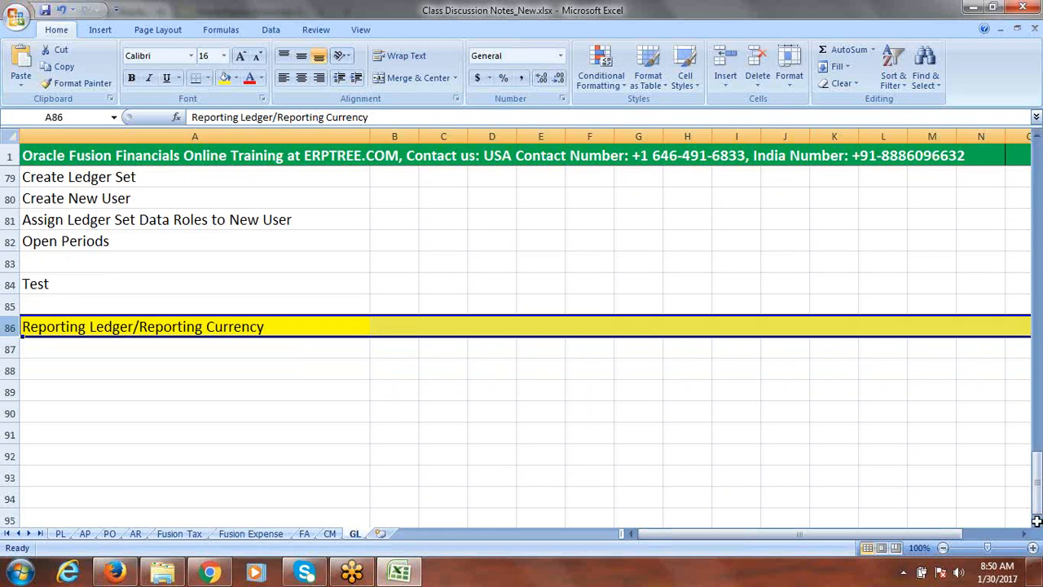
click(139, 351)
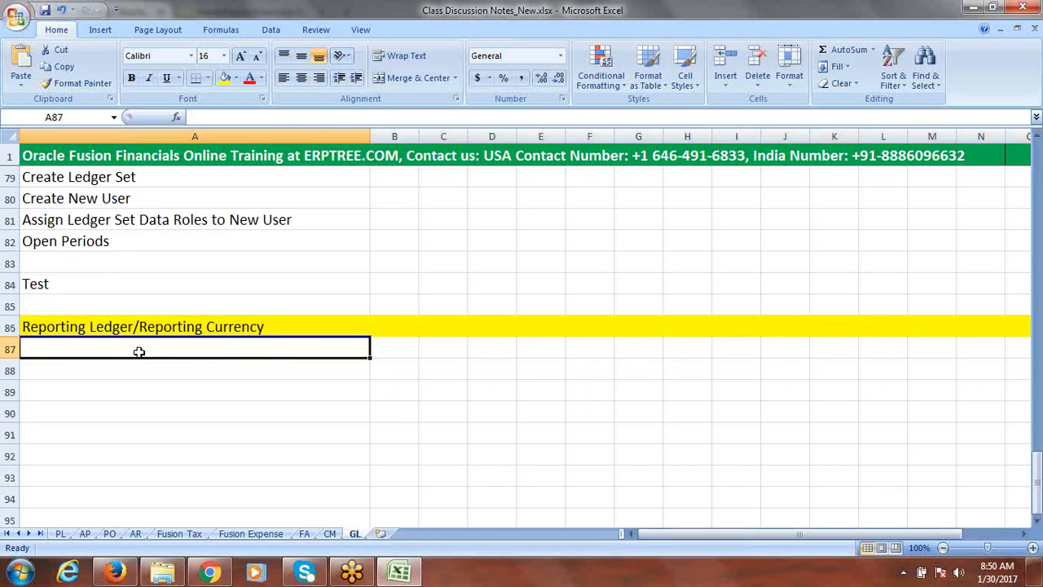
text(Create )
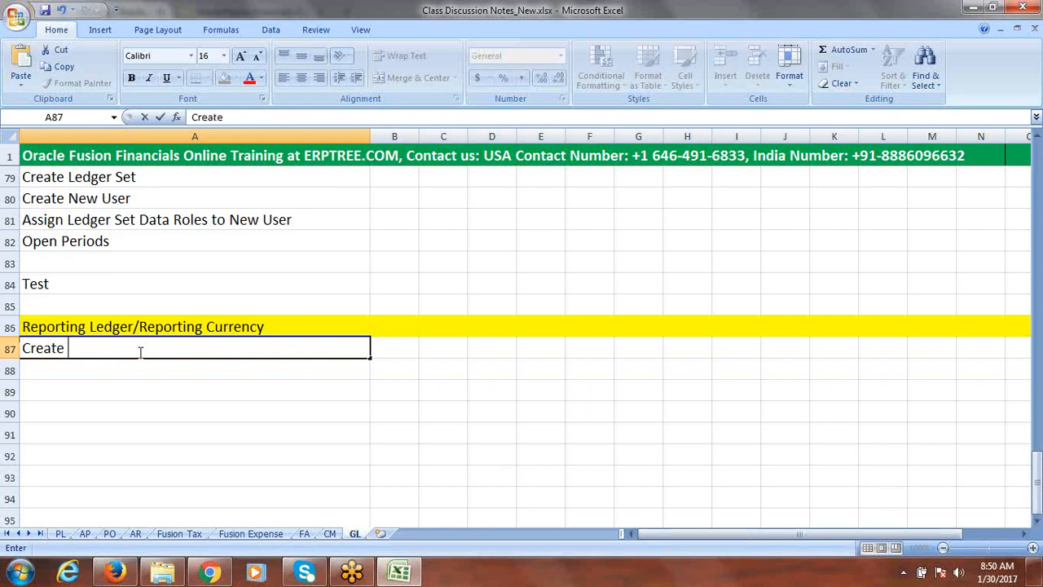
text(Reportin)
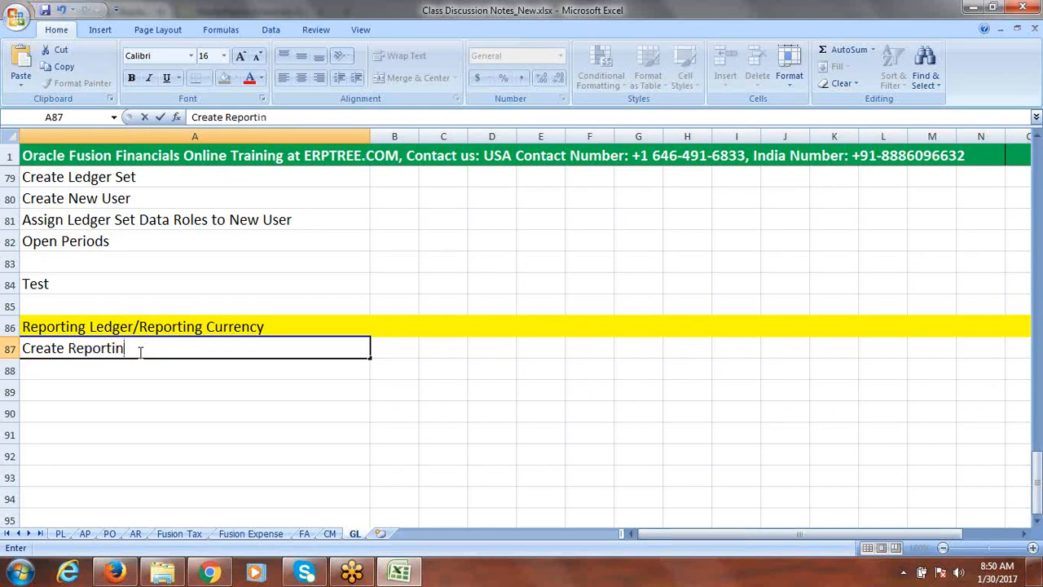
text(g Ledger)
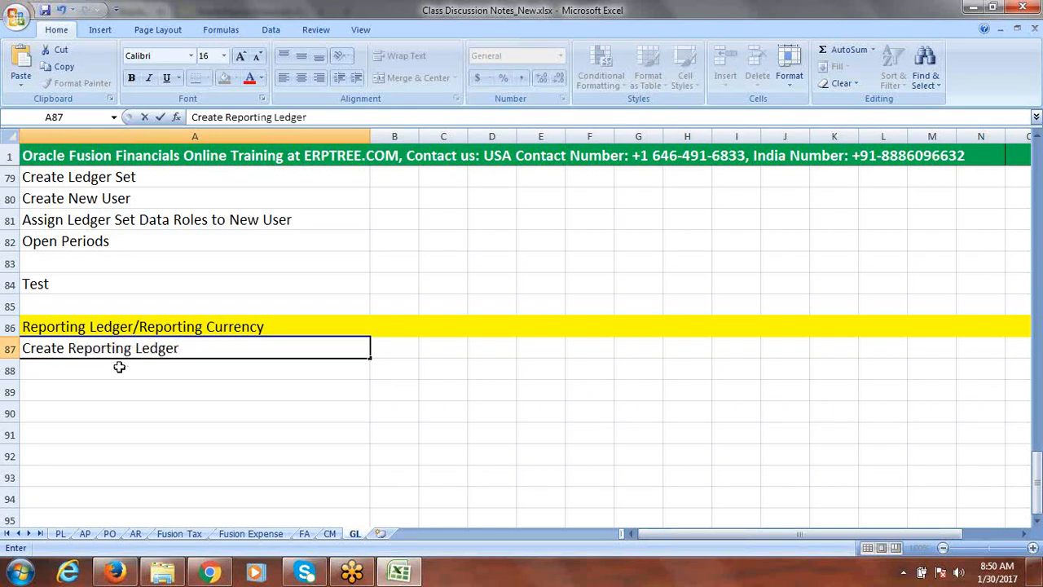
click(118, 371)
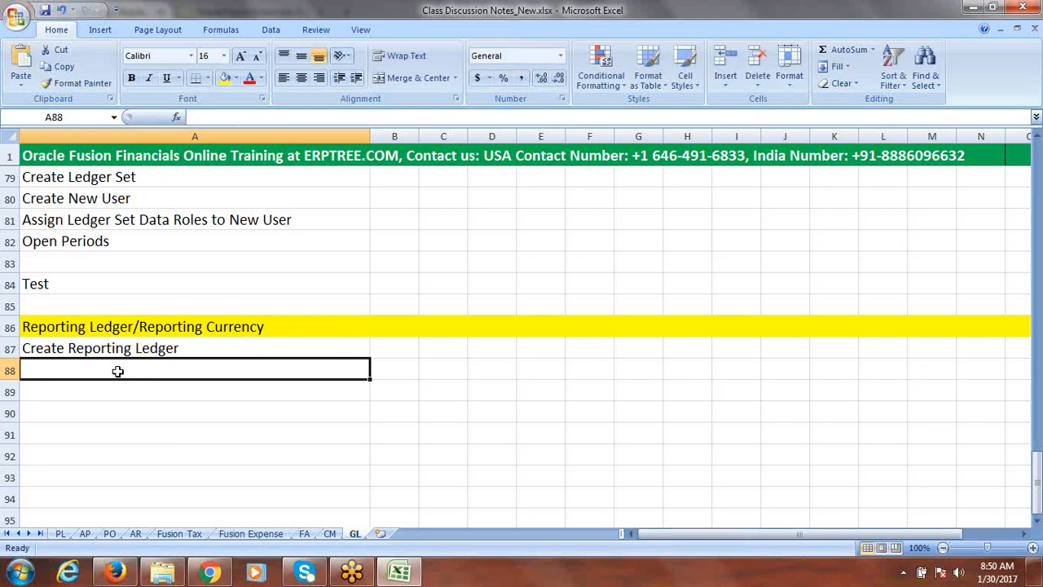
Enter Create New User in cell A88
text(c)
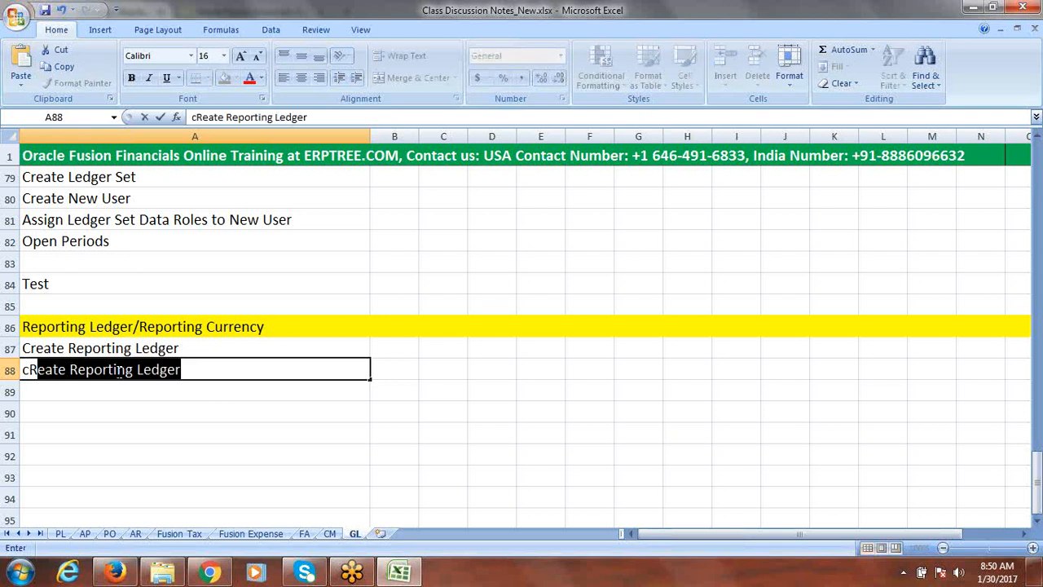
text(RE)
key(BackSpace)
key(BackSpace)
key(BackSpace)
text(Create )
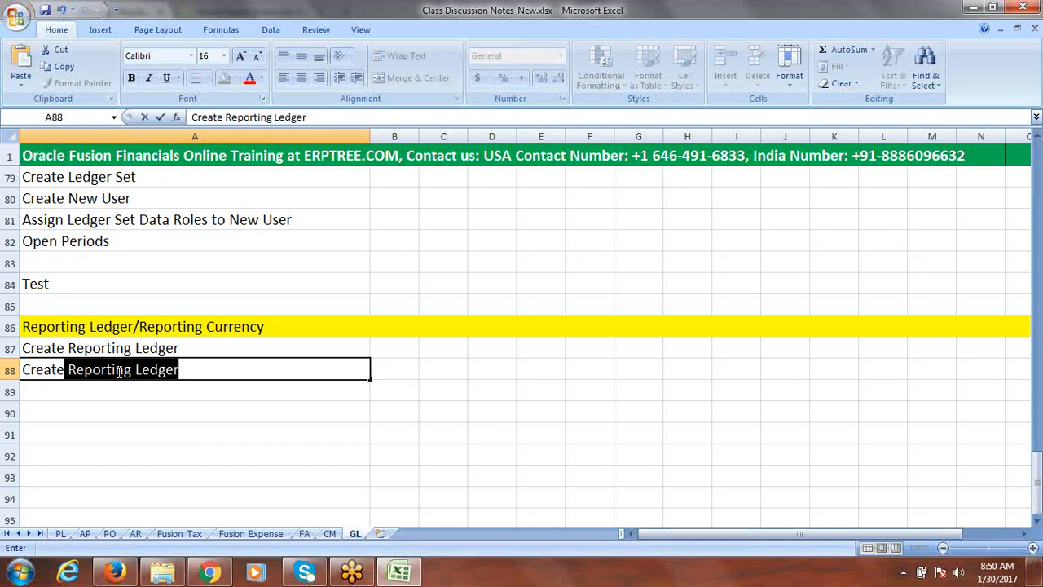
text(New User)
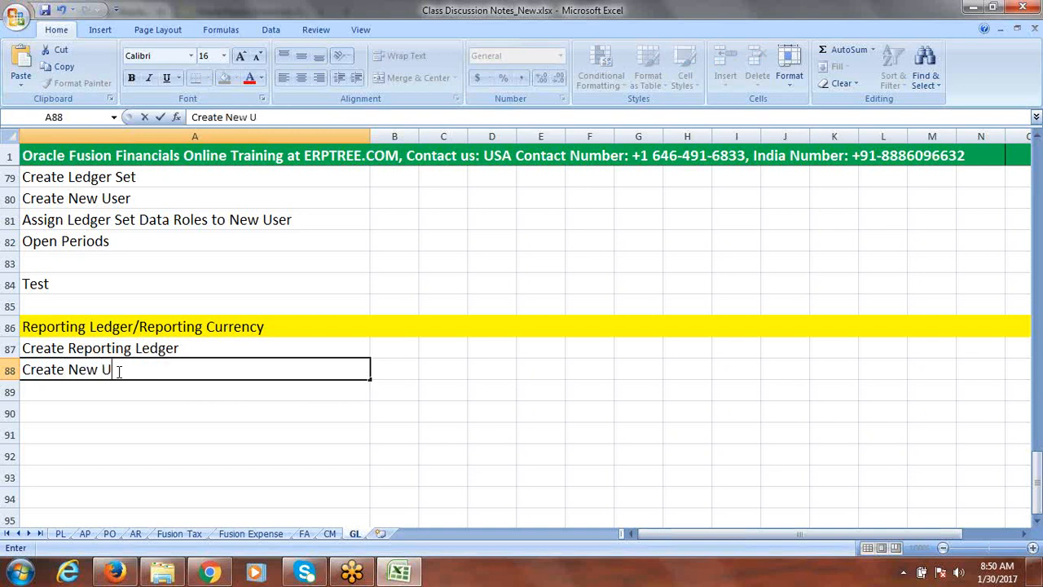
Enter Assign Reporting Ledger Data Roles to User in cell A89
key(Tab)
click(103, 387)
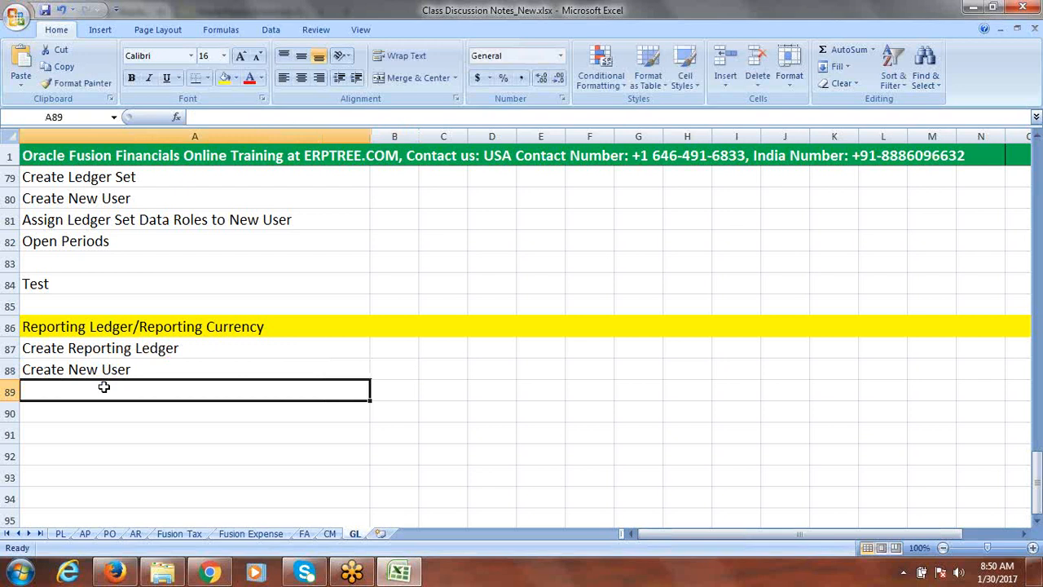
text(Ass)
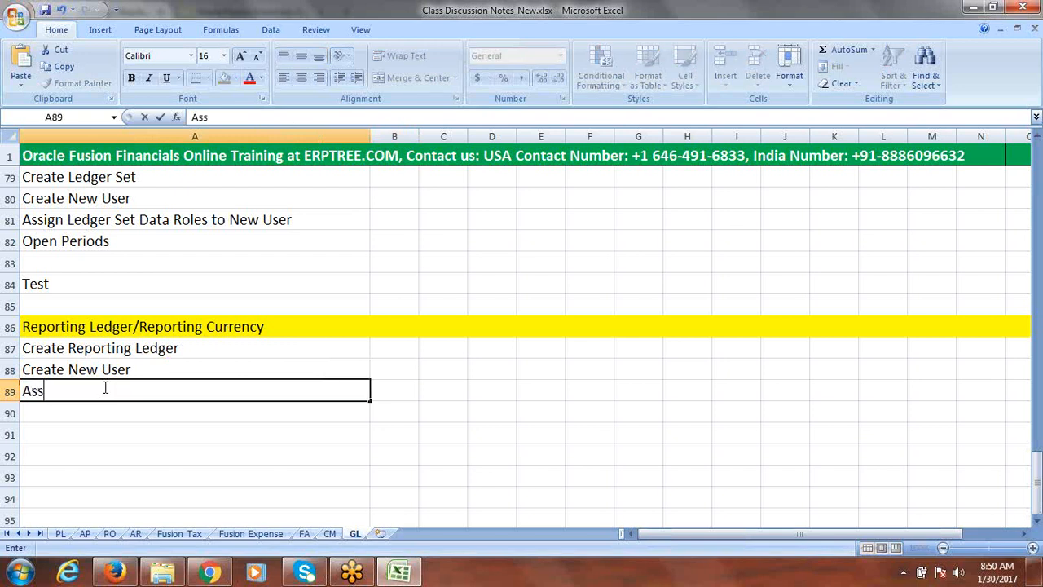
text(ign Repor)
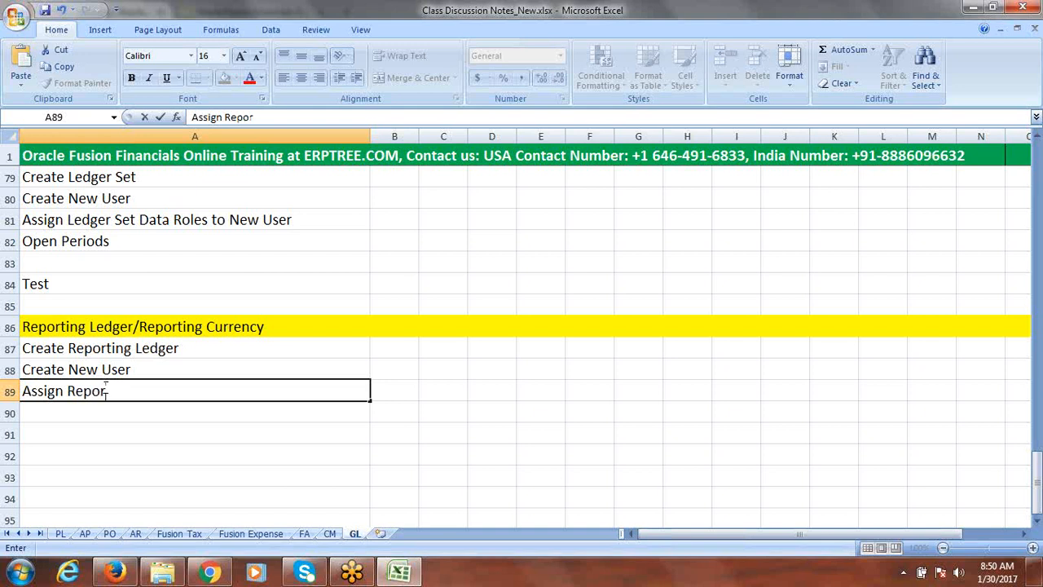
text(ting Ledger)
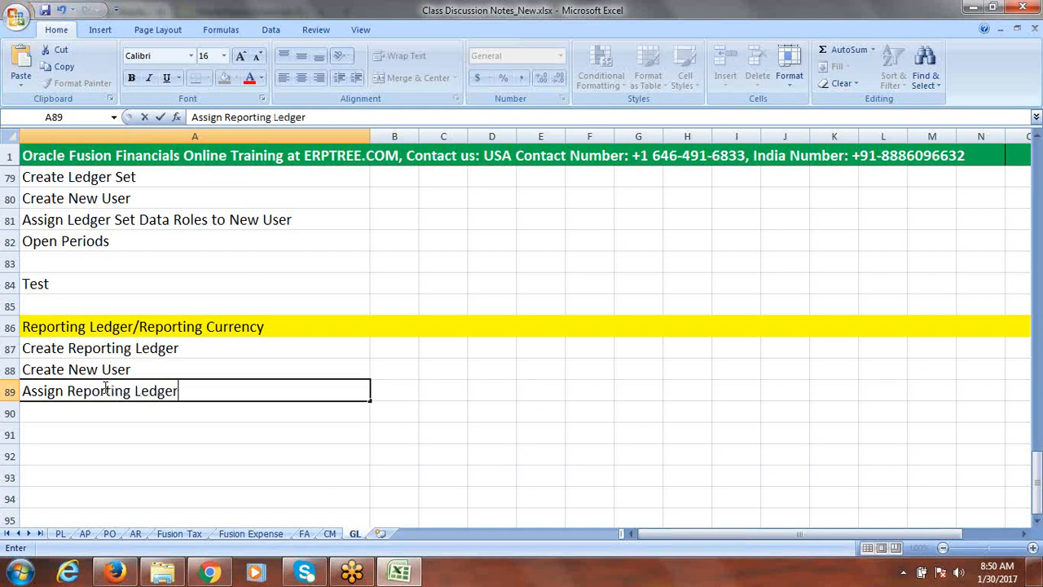
text( Data Roles to U)
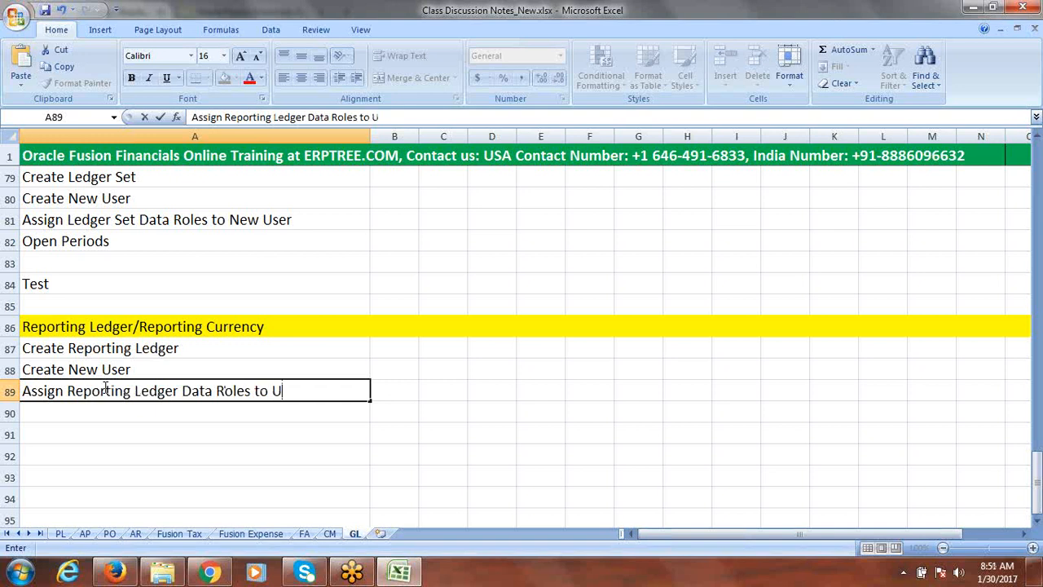
text(ser)
Enter Run LDAP Job in cell A90
click(72, 416)
text(R)
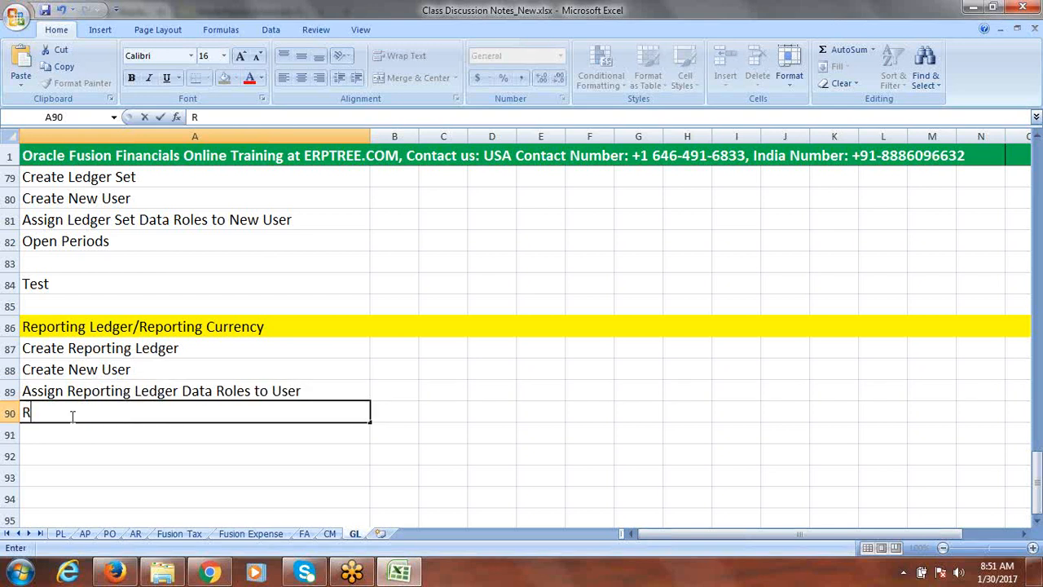
text(un LDAP Job)
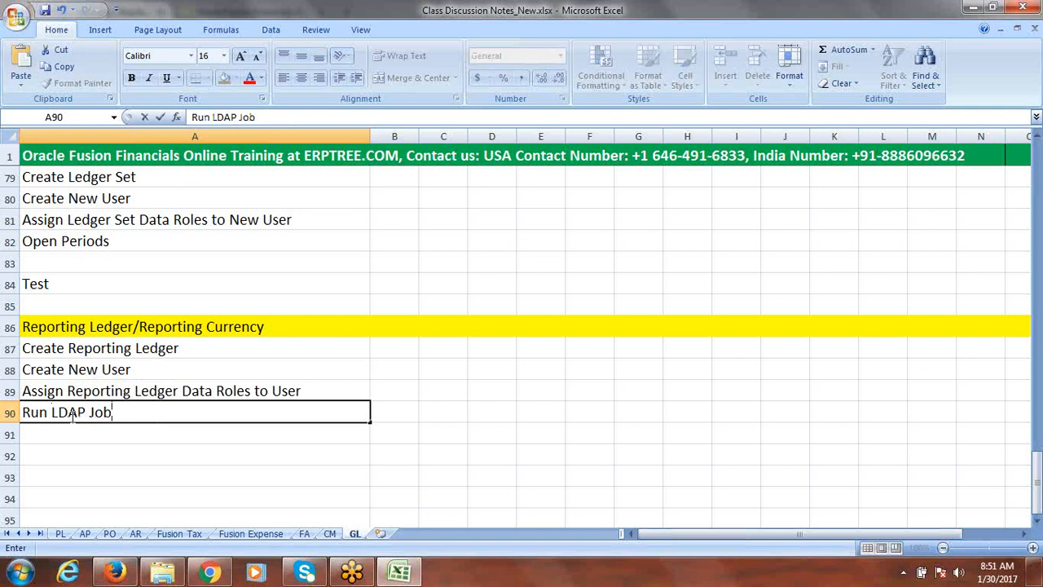
Enter Open Periods in Reporting Ledger in cell A91
click(84, 434)
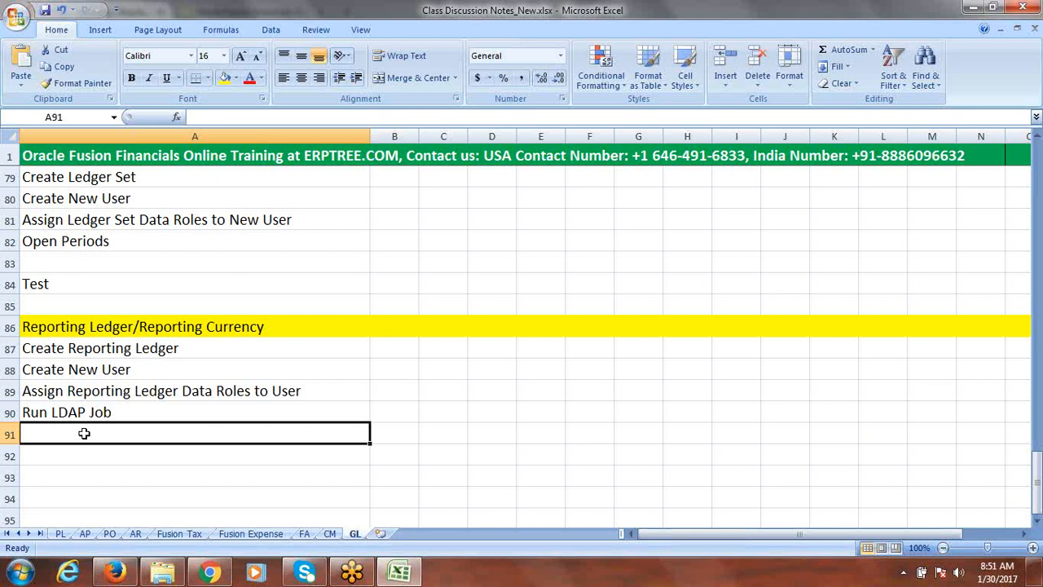
text(O)
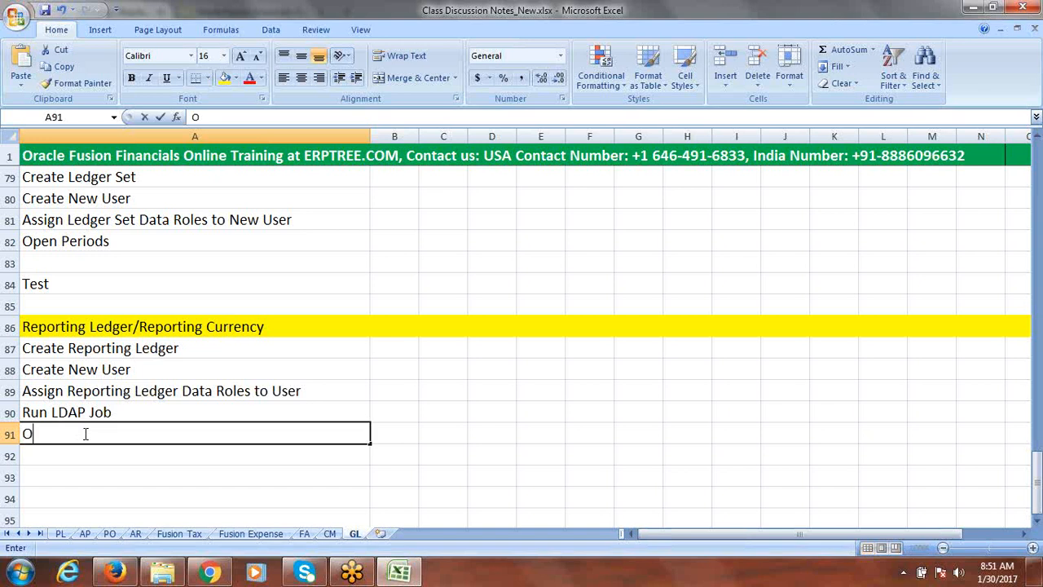
text(pen Pe)
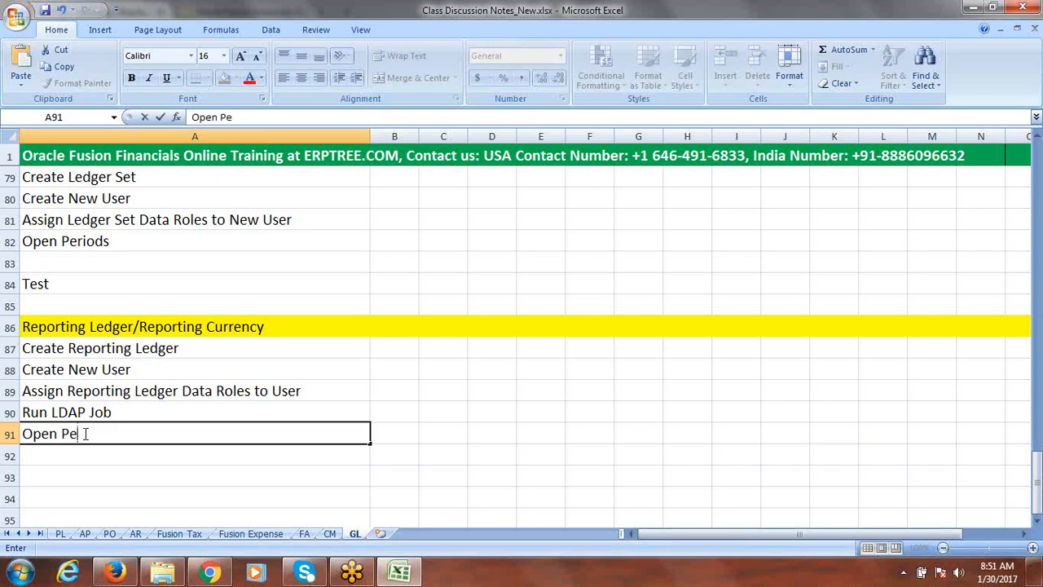
text(riods in Rep)
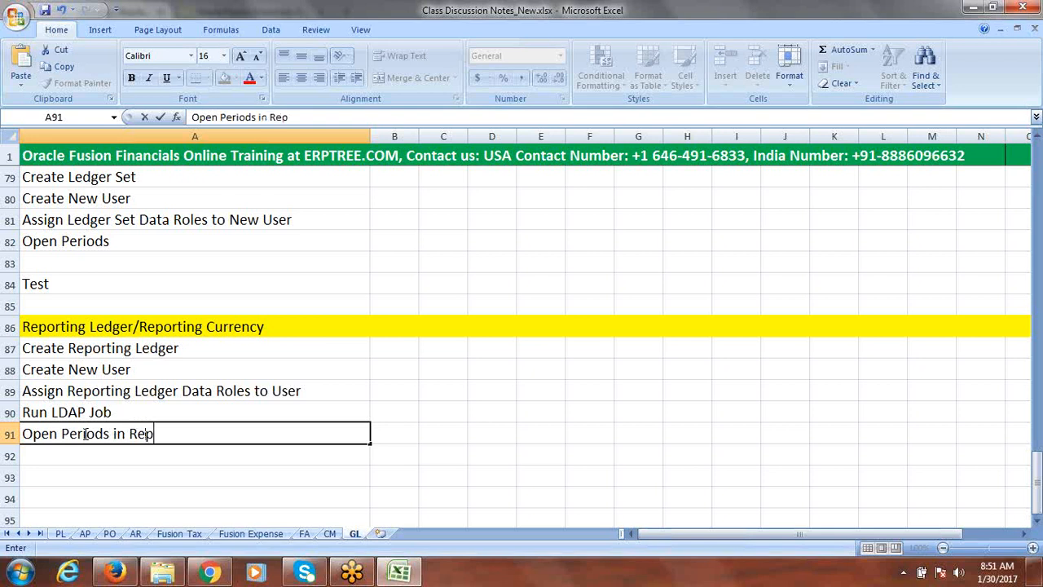
text(orting Ledg)
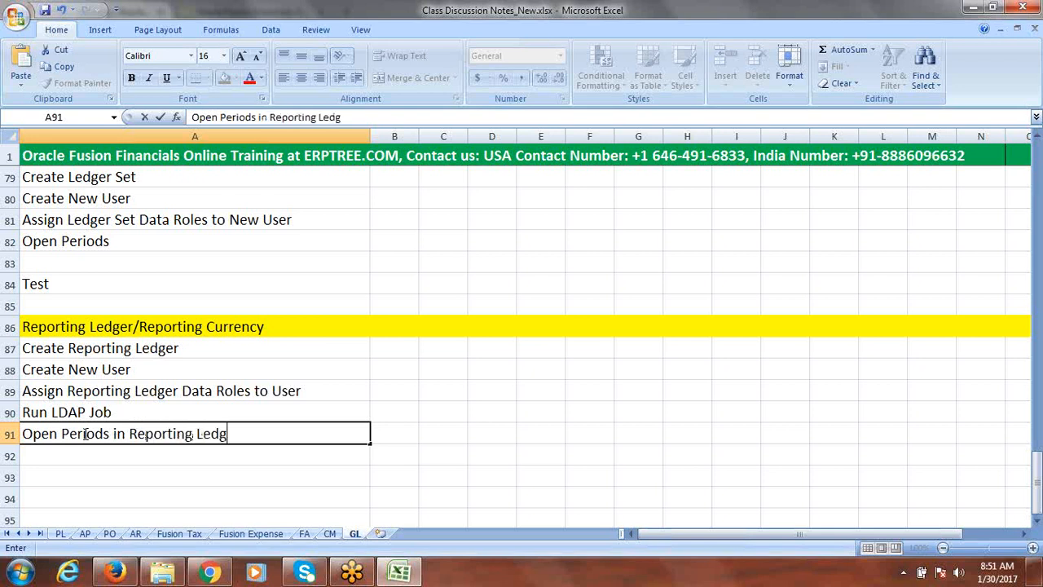
text(er)
Enter Create Daily Rates in cell A92
click(85, 460)
text(D)
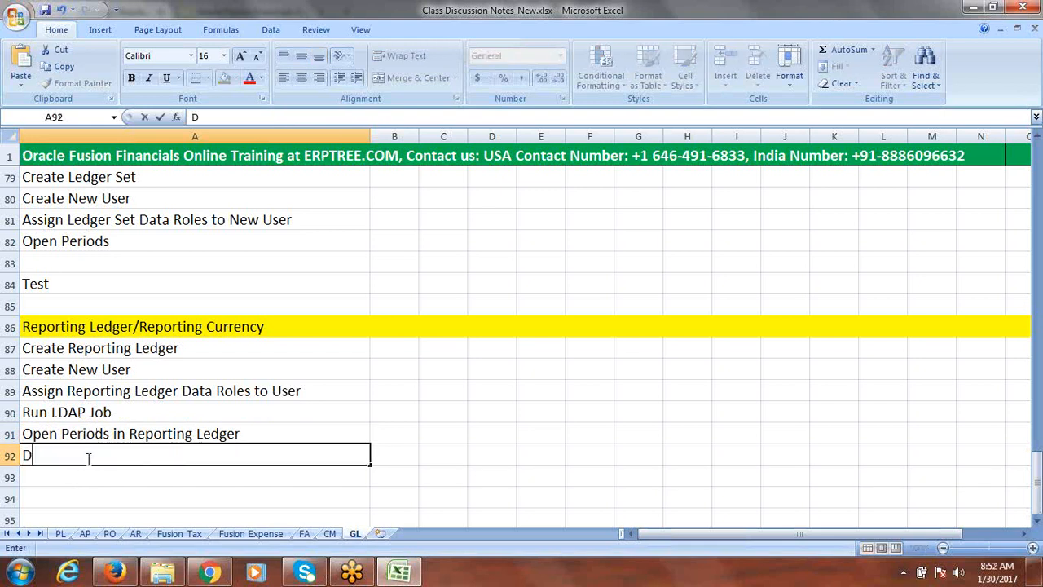
text(aily Rates)
click(27, 461)
text(C)
text(e)
key(BackSpace)
key(BackSpace)
text(Create)
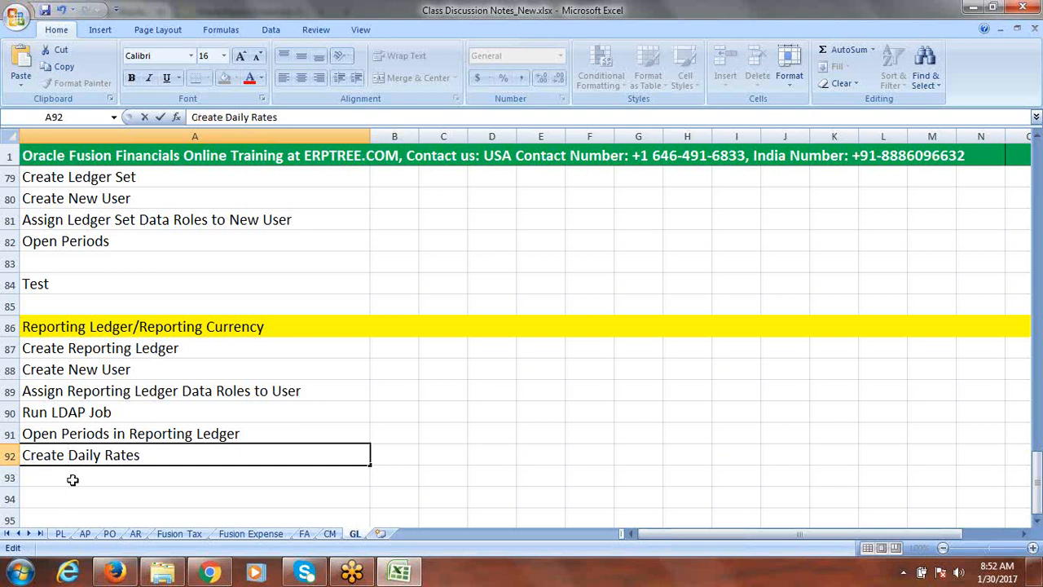
Enter Create Journal in Primary Ledger & Post in cell A94, leaving row 93 blank
click(71, 480)
drag(172, 350, 167, 460)
click(1038, 522)
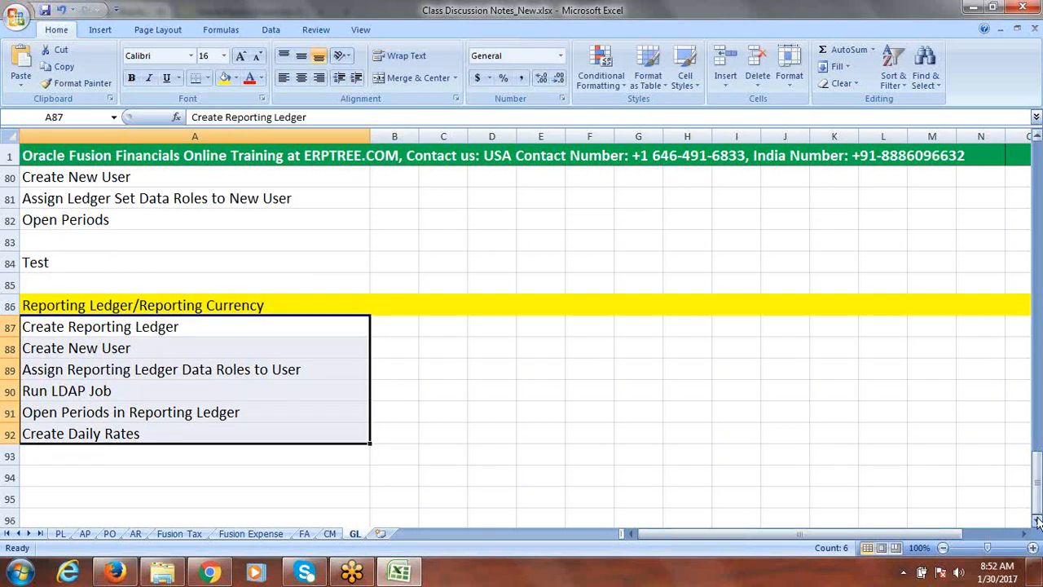
click(1037, 521)
click(1037, 522)
click(1037, 522)
click(1037, 521)
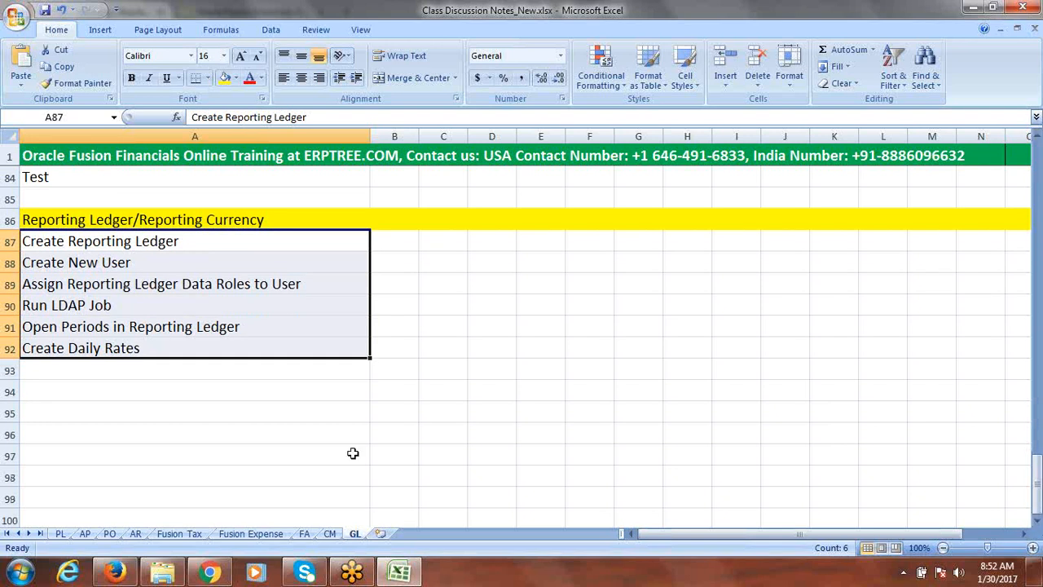
click(109, 391)
text(Cr)
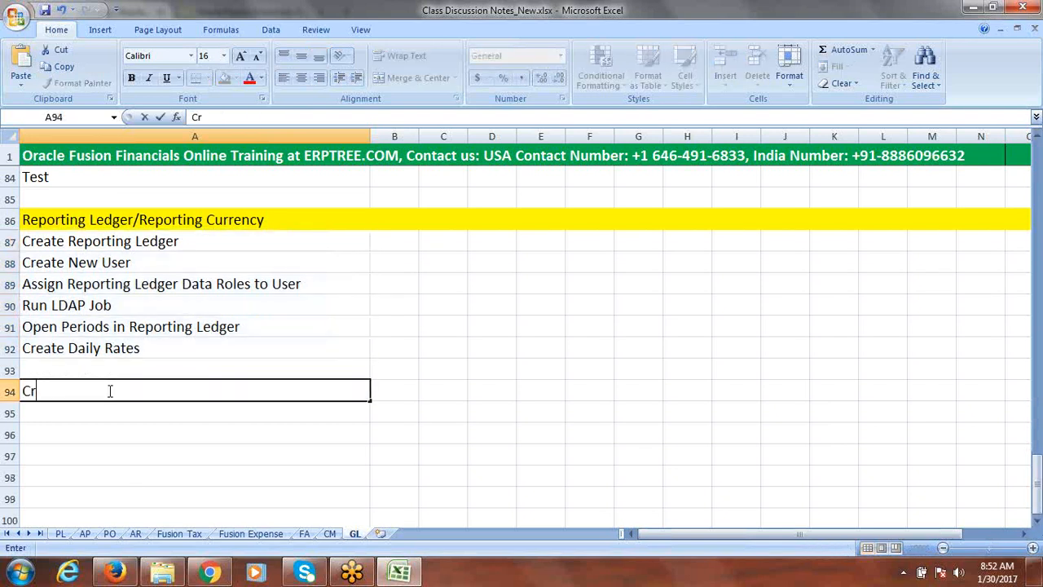
text(eate Jou)
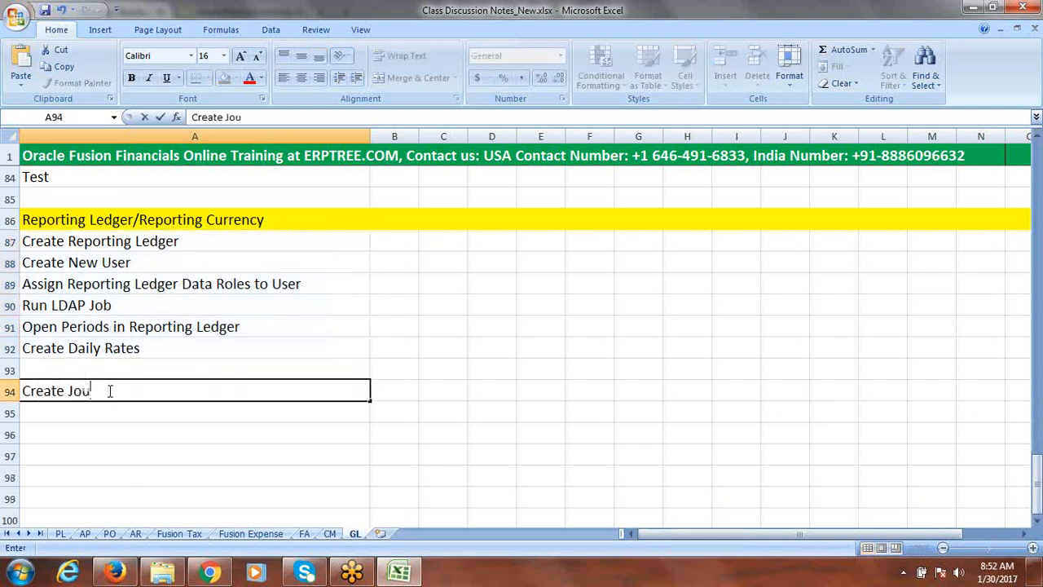
text(rnal in P)
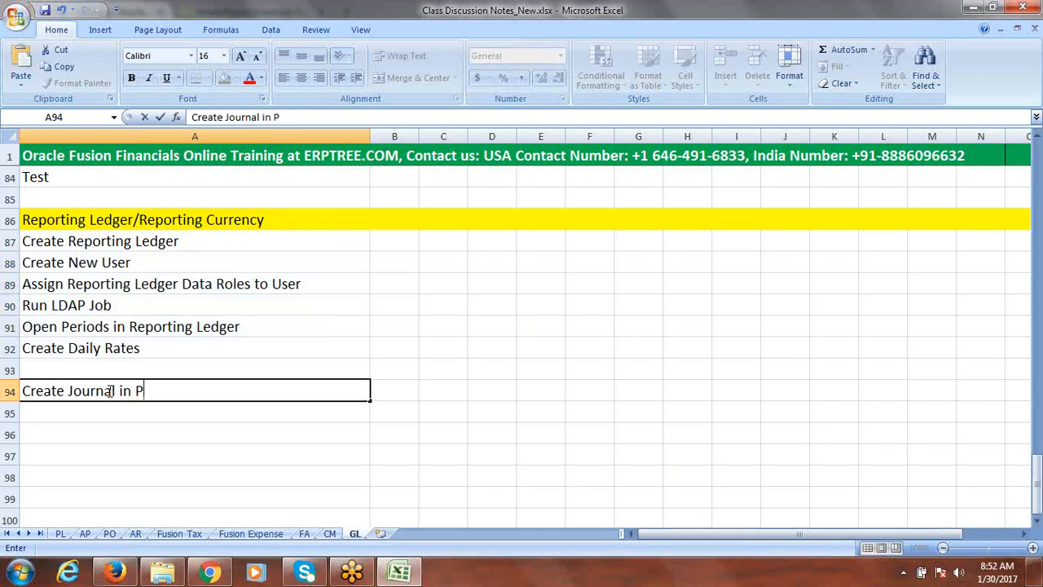
text(rimary Le)
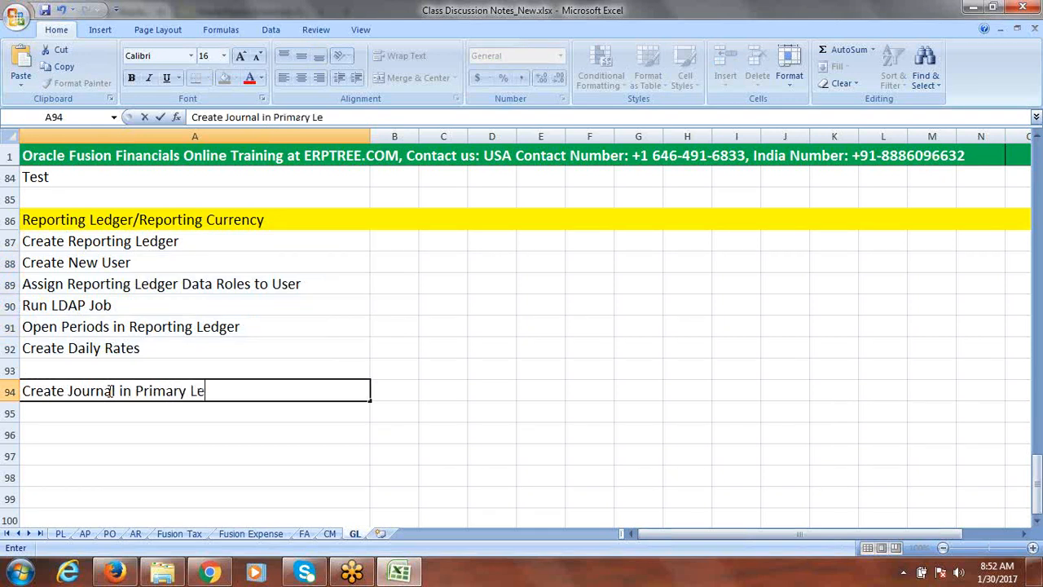
text(dger &)
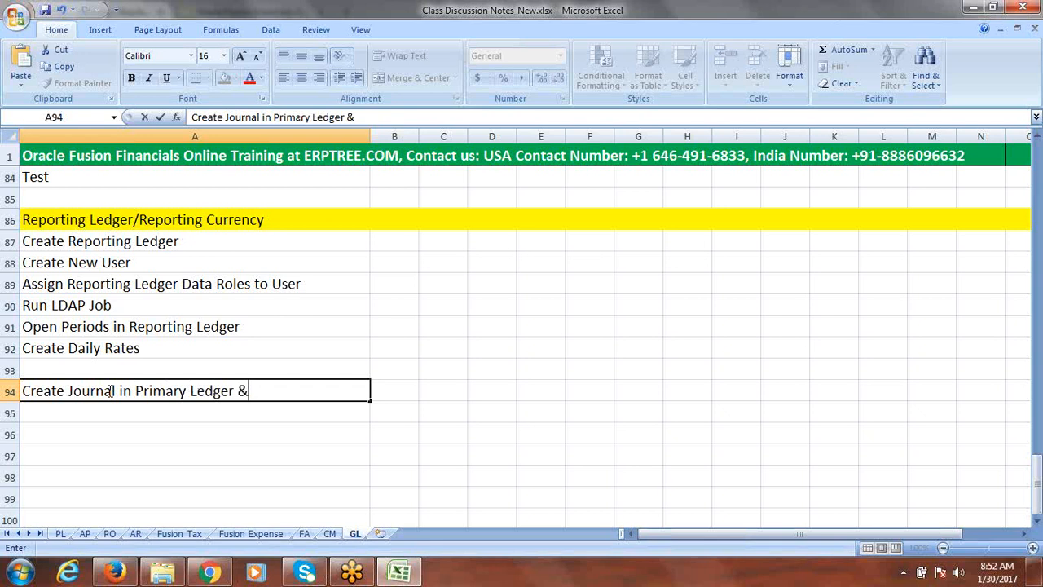
text( Post)
Enter Find Journal in Reporting Ledger in cell A95 and save the workbook
click(31, 408)
text(Fin)
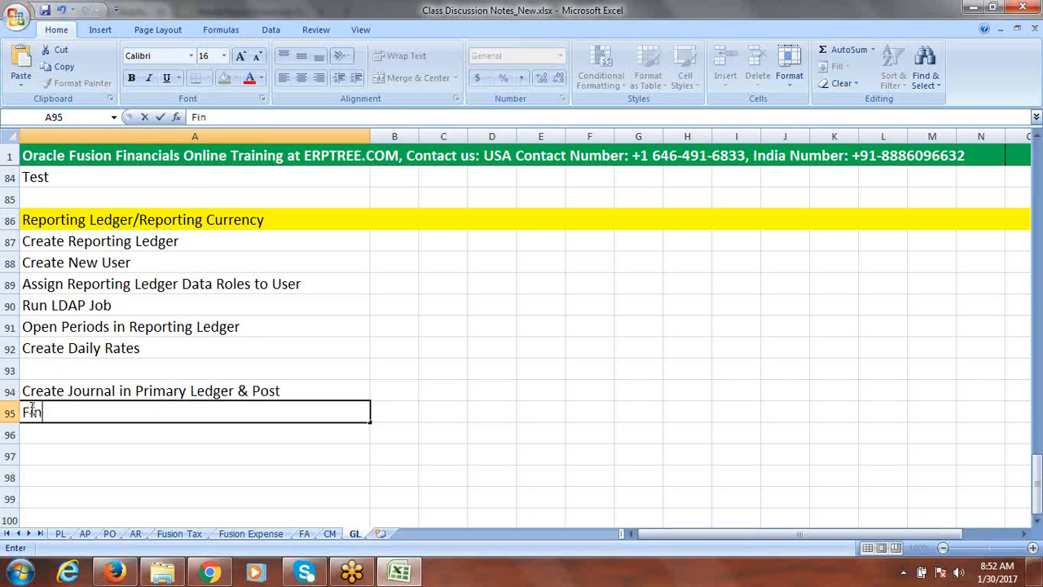
text(d Journal)
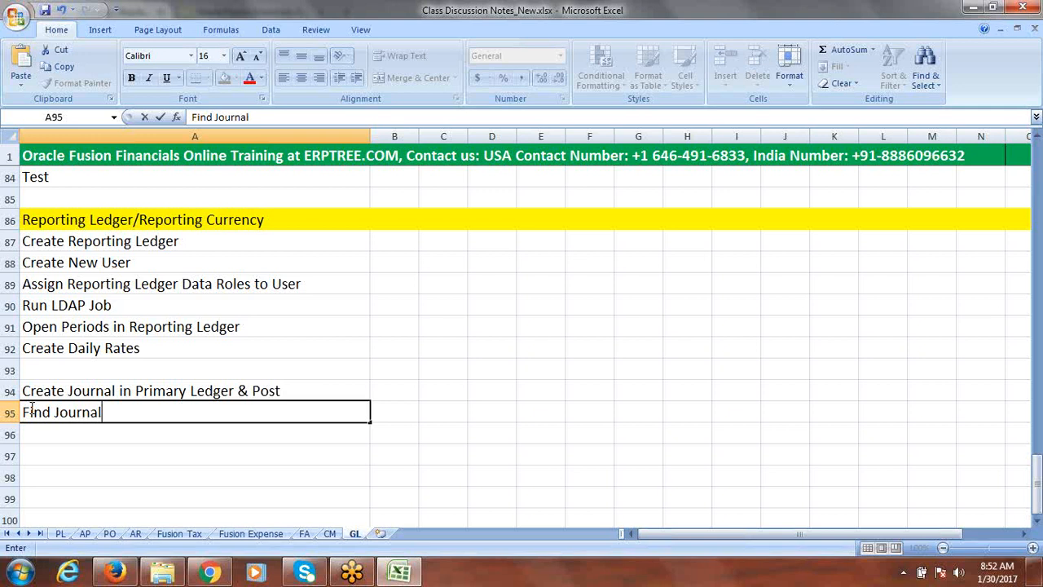
key(BackSpace)
key(BackSpace)
key(BackSpace)
key(BackSpace)
key(BackSpace)
key(BackSpace)
key(BackSpace)
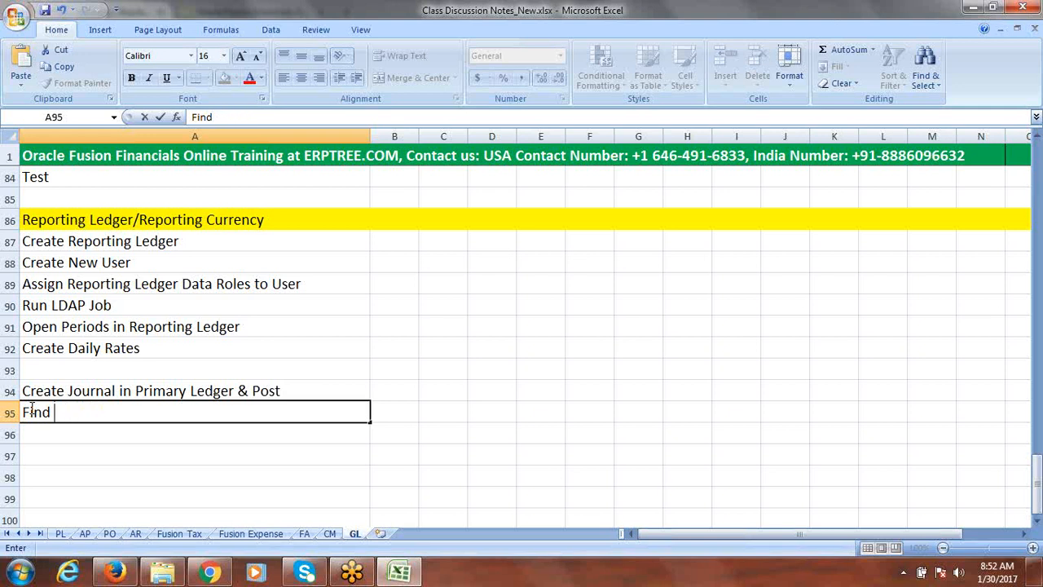
text(Reporting Jo)
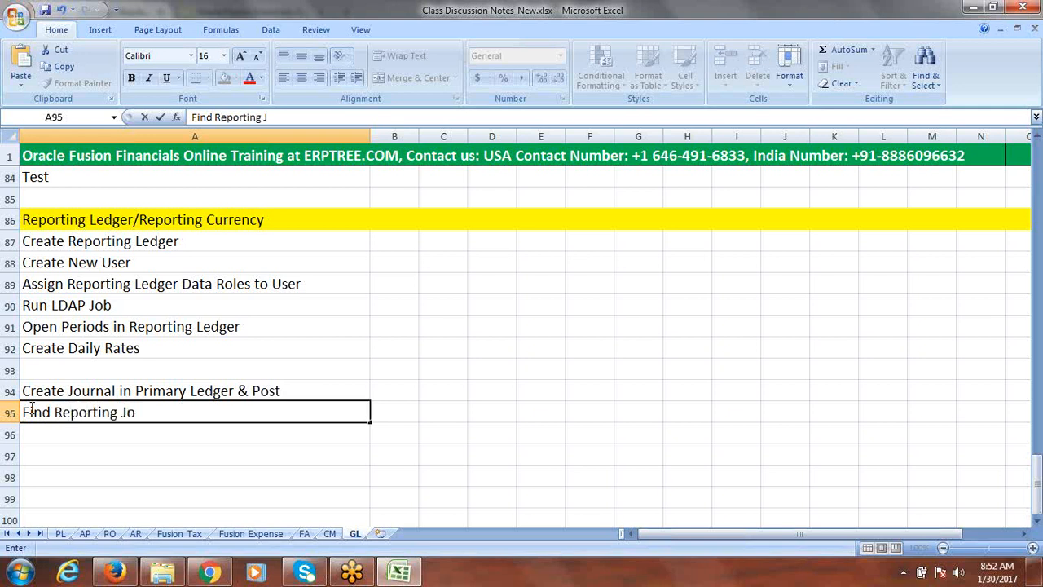
text(urnal in R)
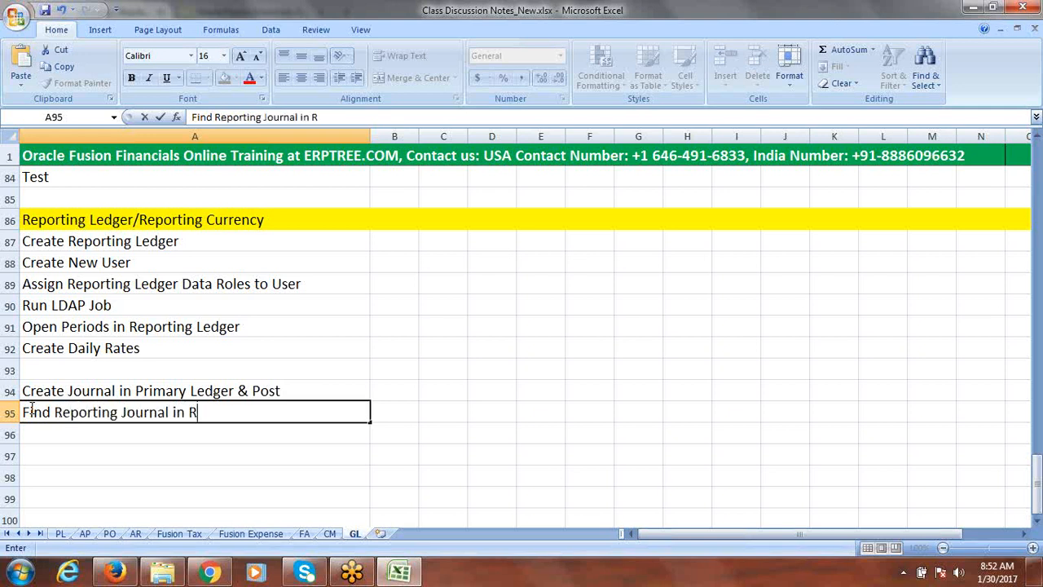
text(eporting)
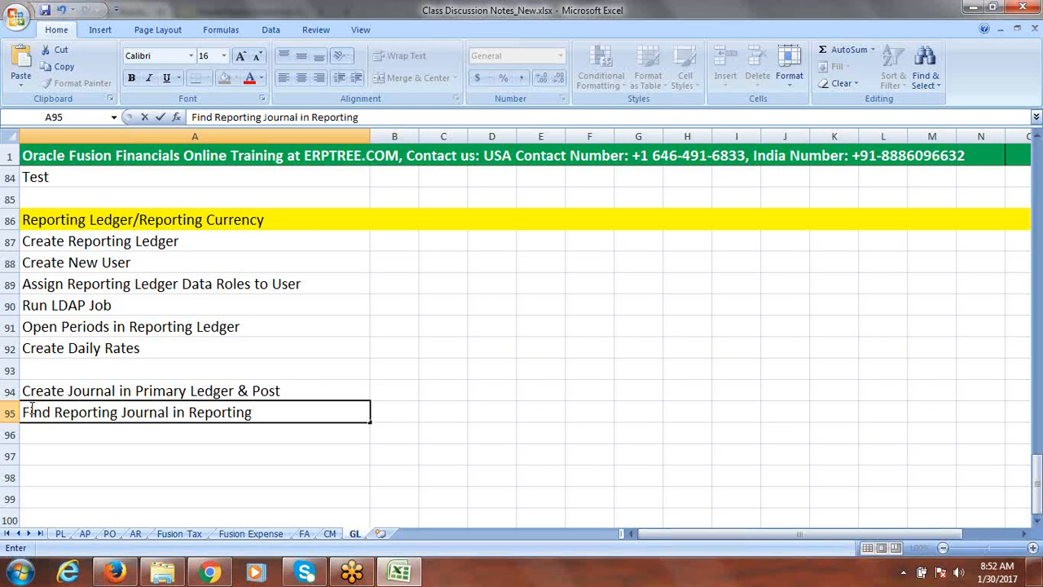
text( Ledger)
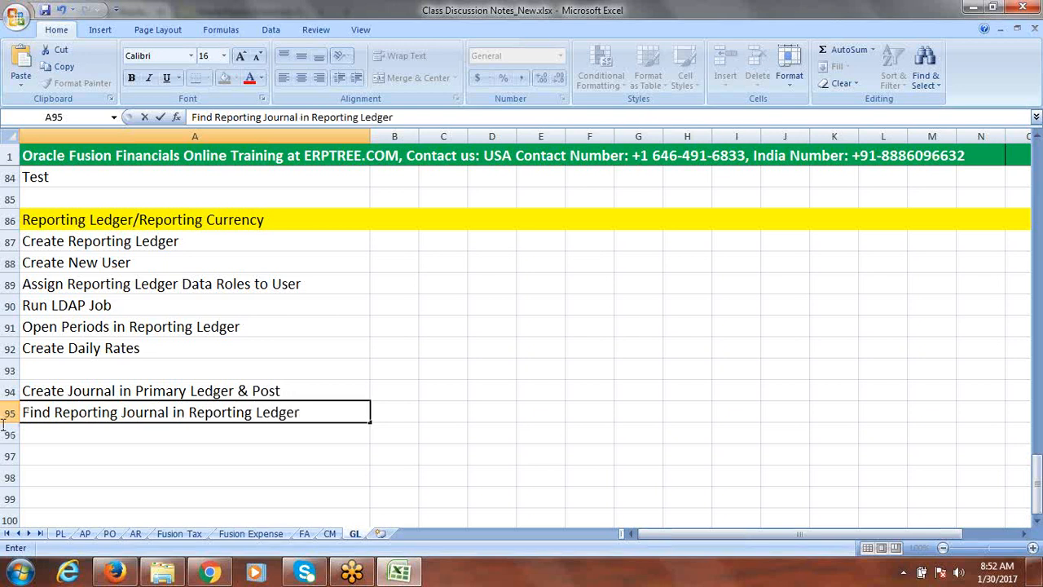
click(124, 414)
key(BackSpace)
key(BackSpace)
key(BackSpace)
key(BackSpace)
key(BackSpace)
key(BackSpace)
key(BackSpace)
key(BackSpace)
key(BackSpace)
key(BackSpace)
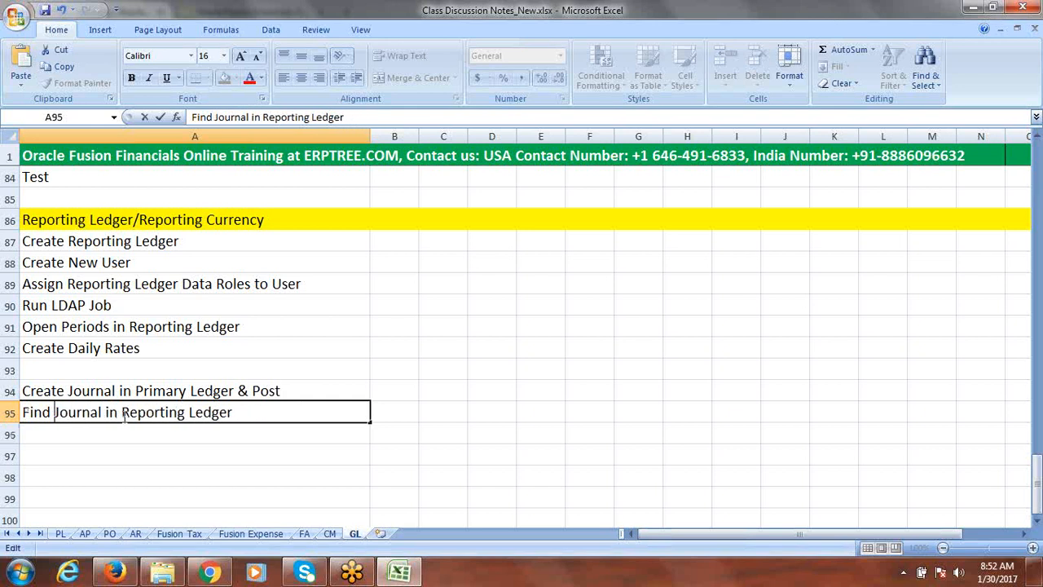
click(262, 416)
key(ctrl+s)
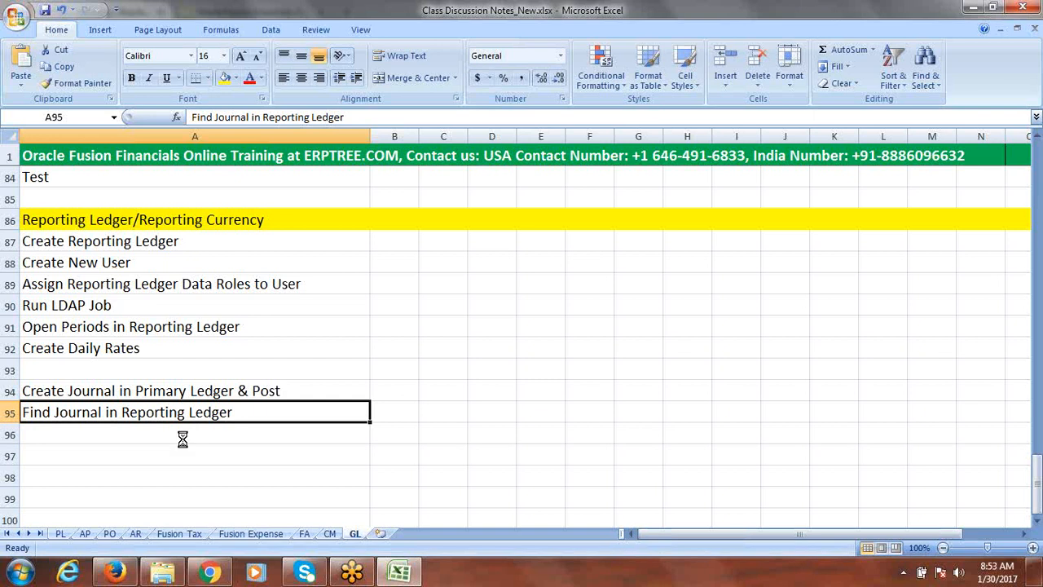
Switch between the browser and class notes, then sign out of the current Fusion session
click(117, 573)
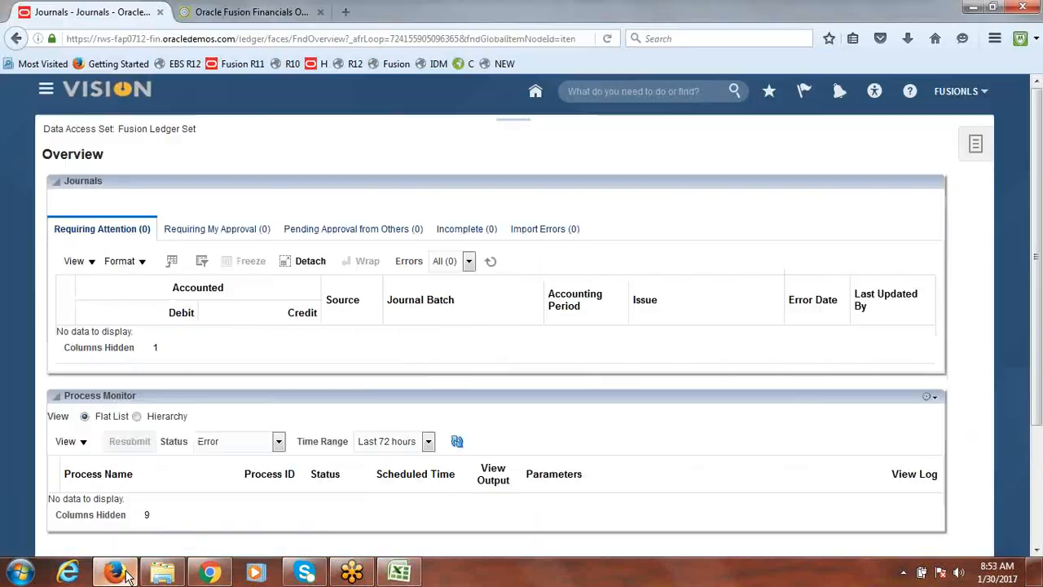
key(alt+Tab)
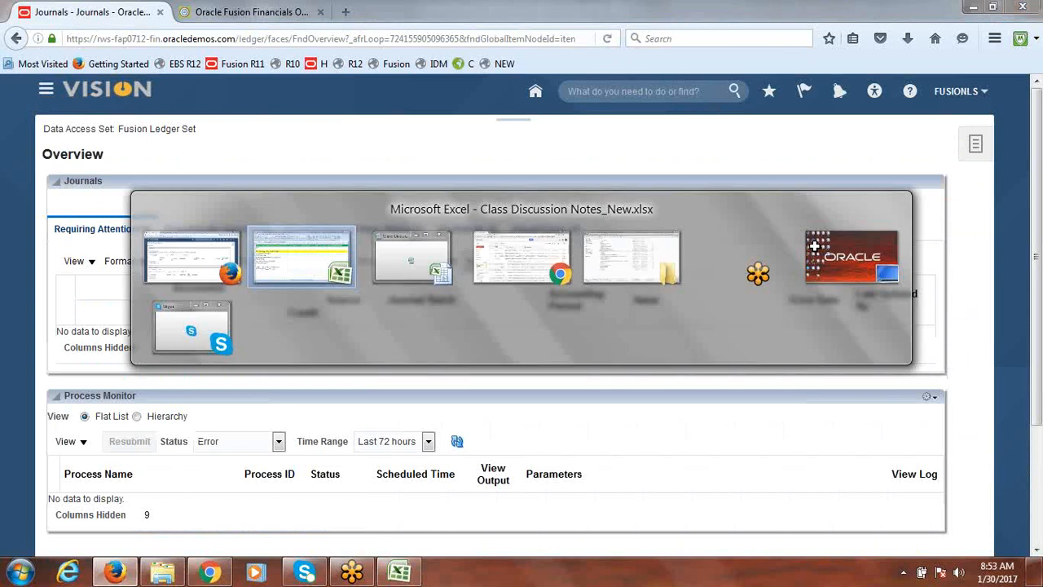
click(117, 241)
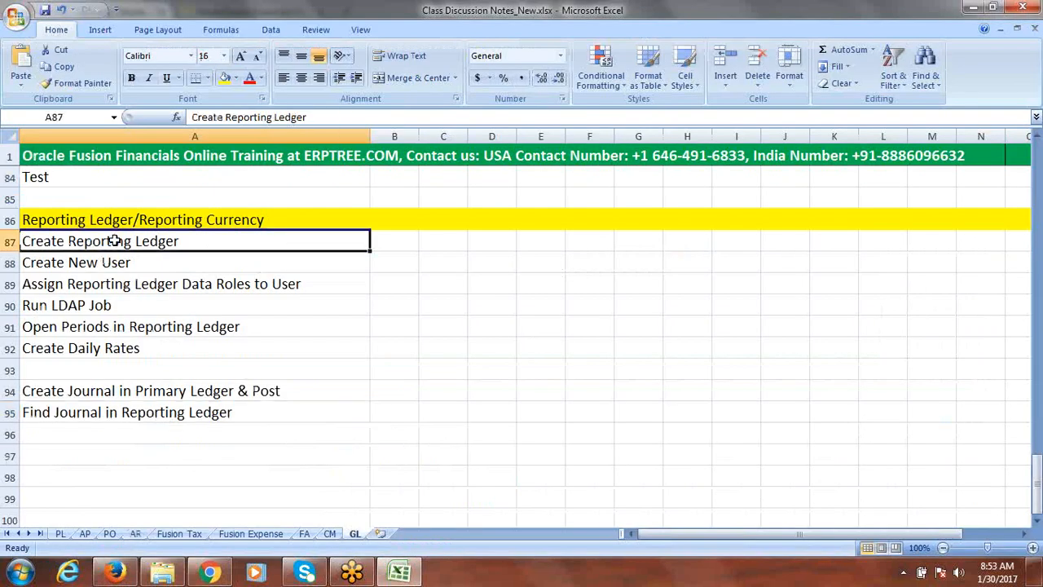
key(alt+Tab)
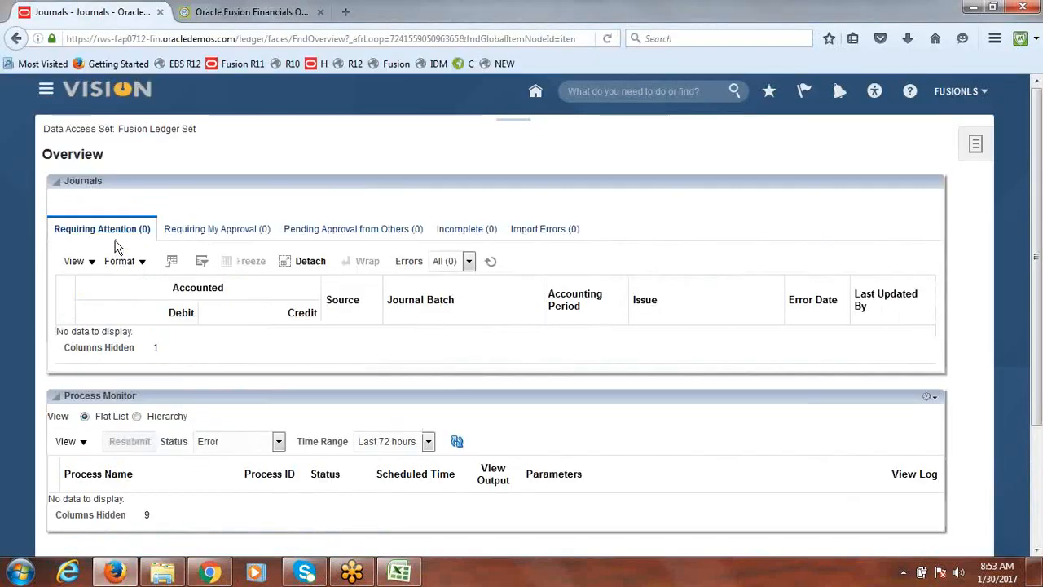
click(956, 92)
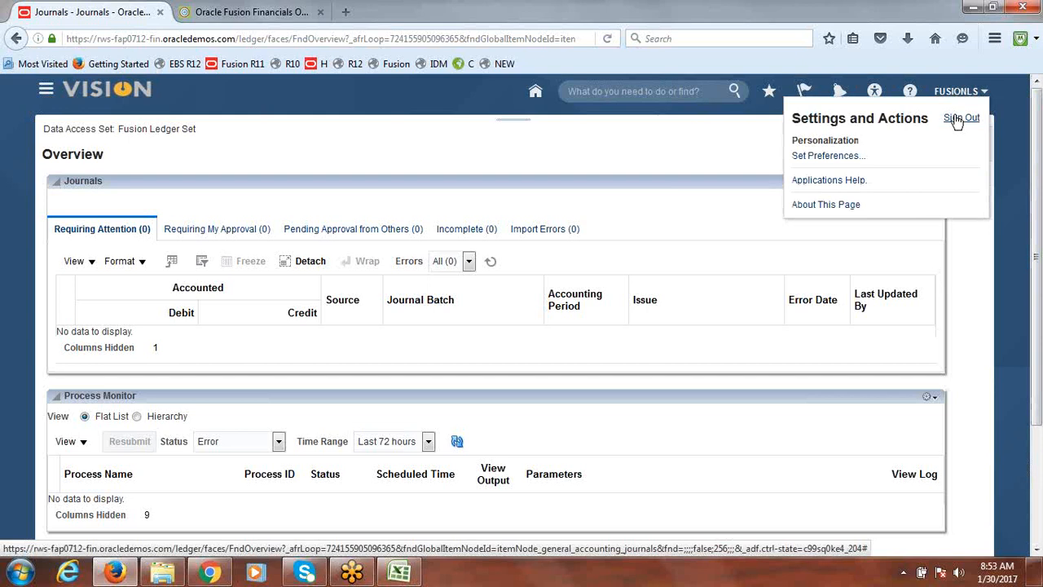
click(960, 119)
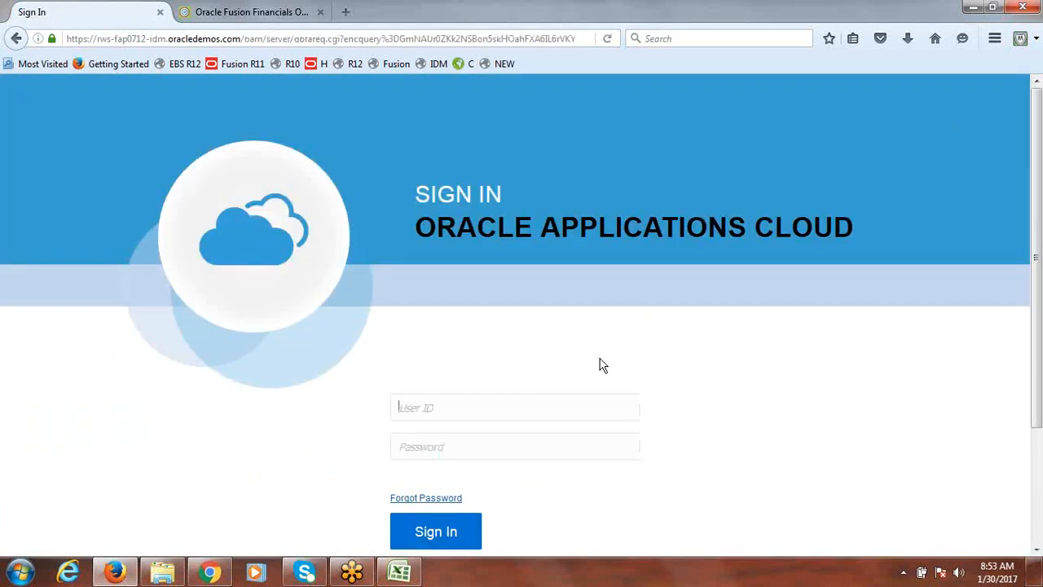
Sign in with user ID fusion and the account password
click(462, 401)
text(fusion)
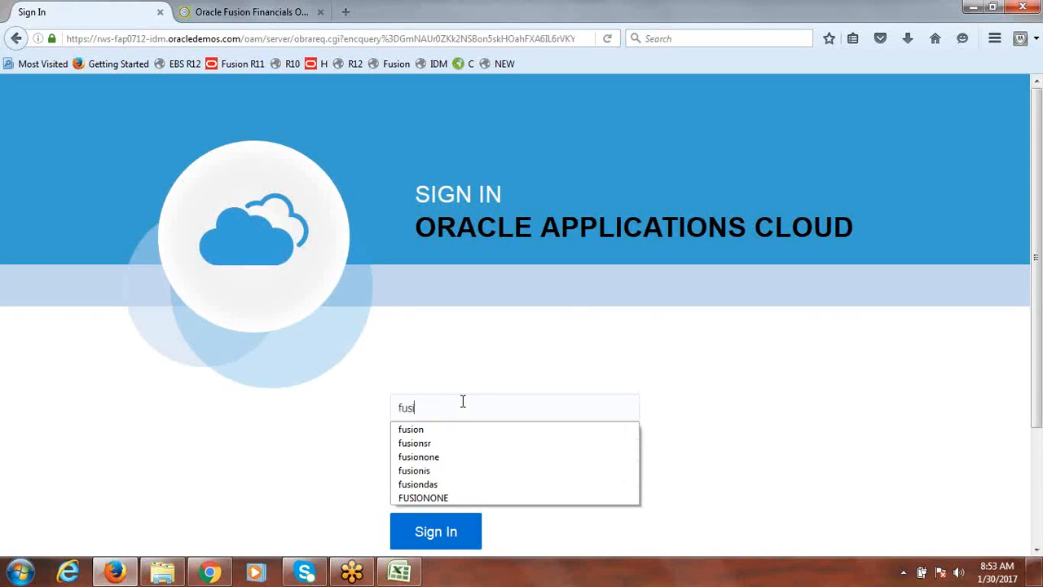
key(Tab)
text(•••••••••)
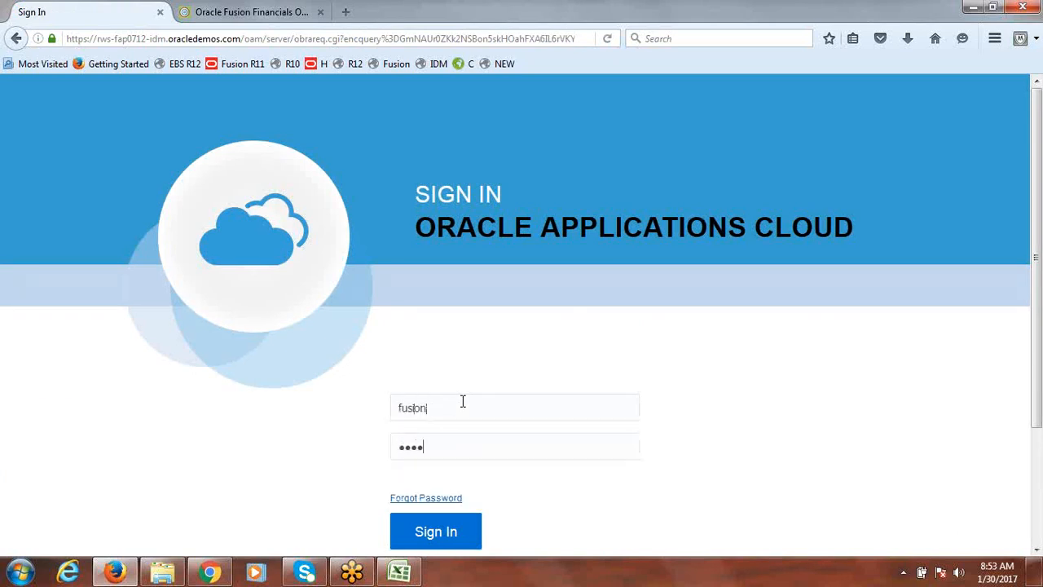
text(•)
key(Return)
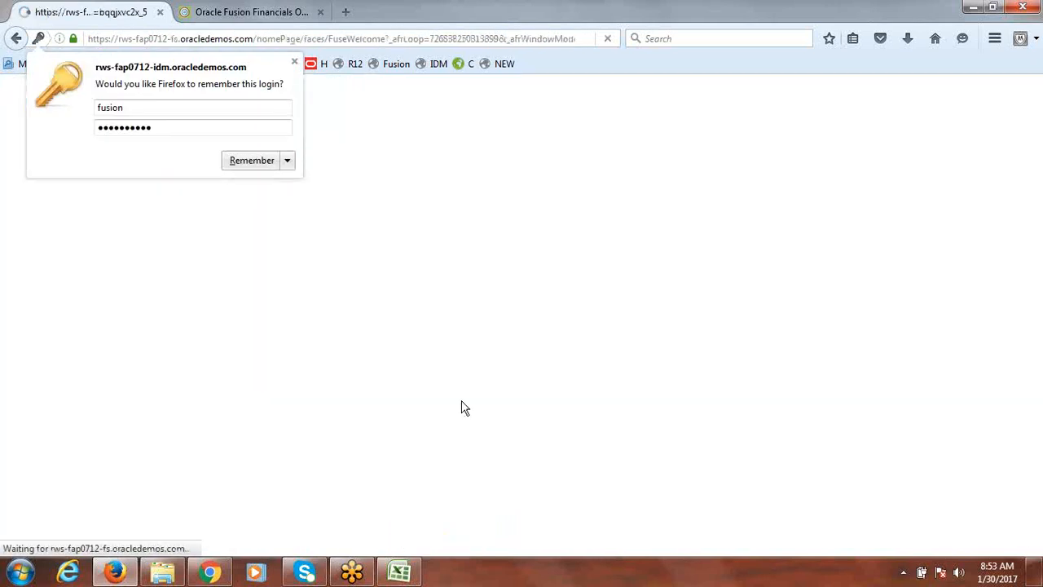
Open the Fusion Implementation Project from Setup and Maintenance implementation projects overview
click(294, 61)
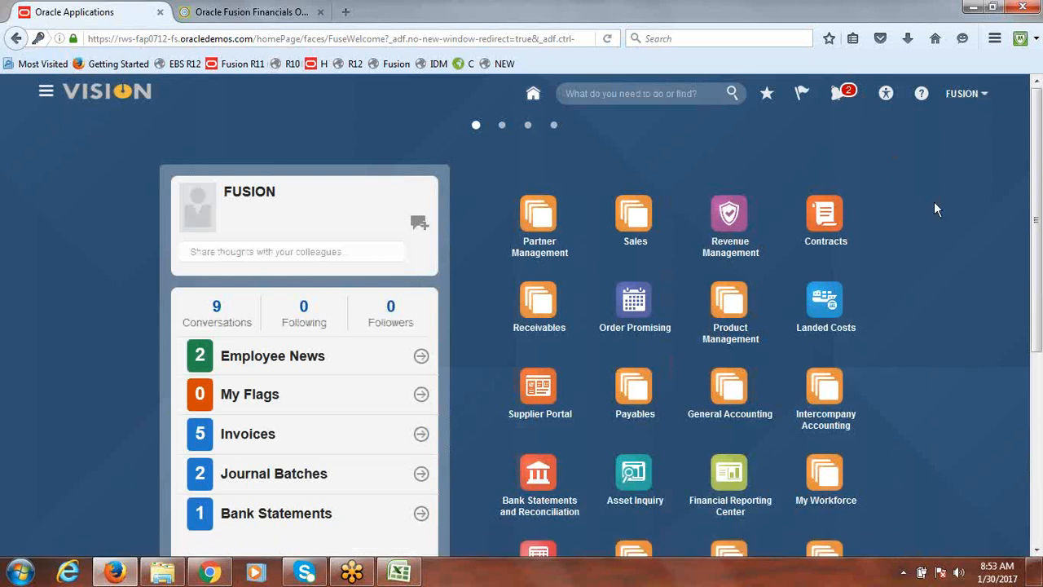
click(957, 101)
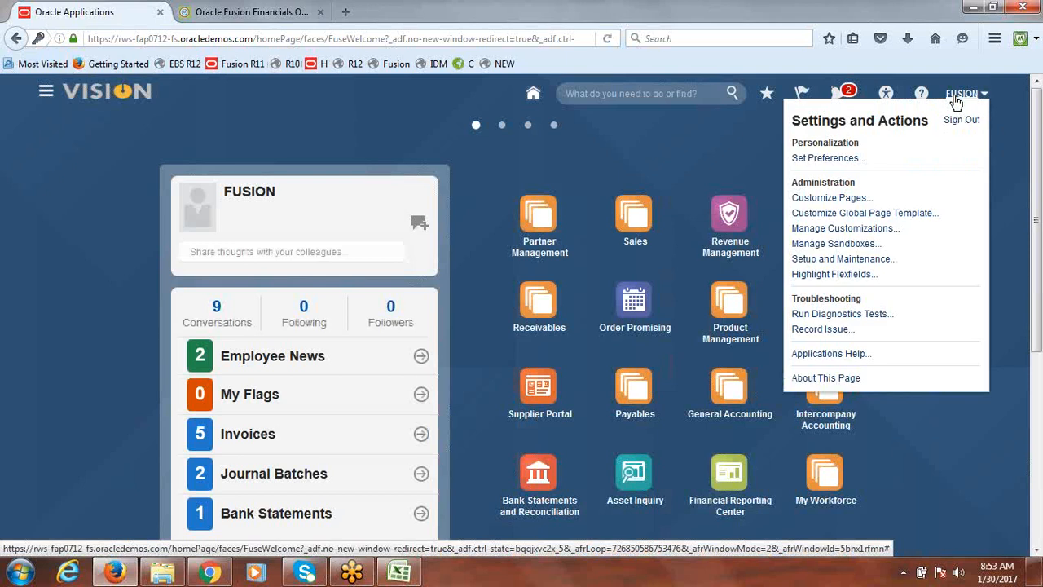
click(831, 259)
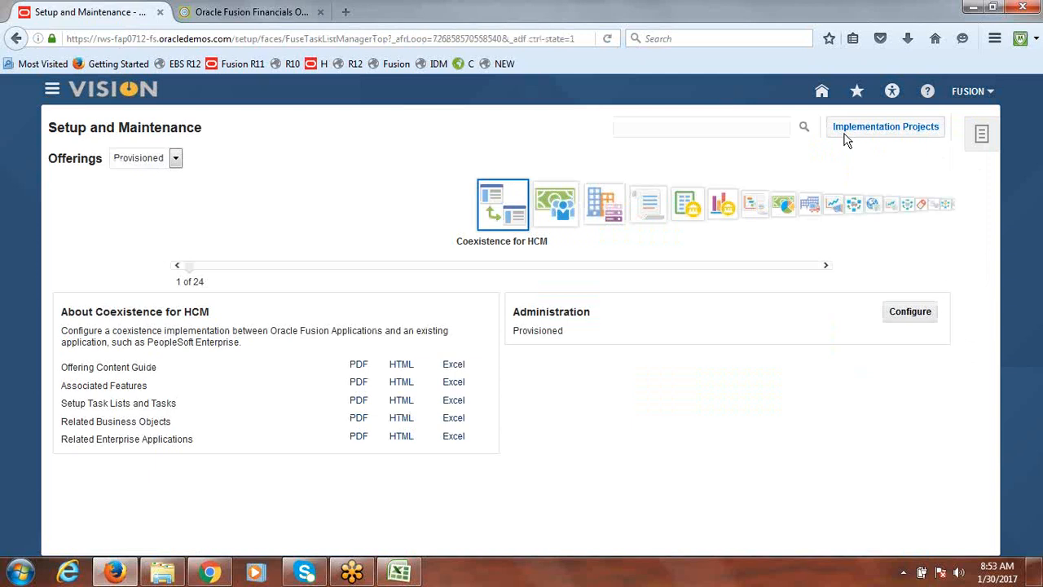
click(872, 130)
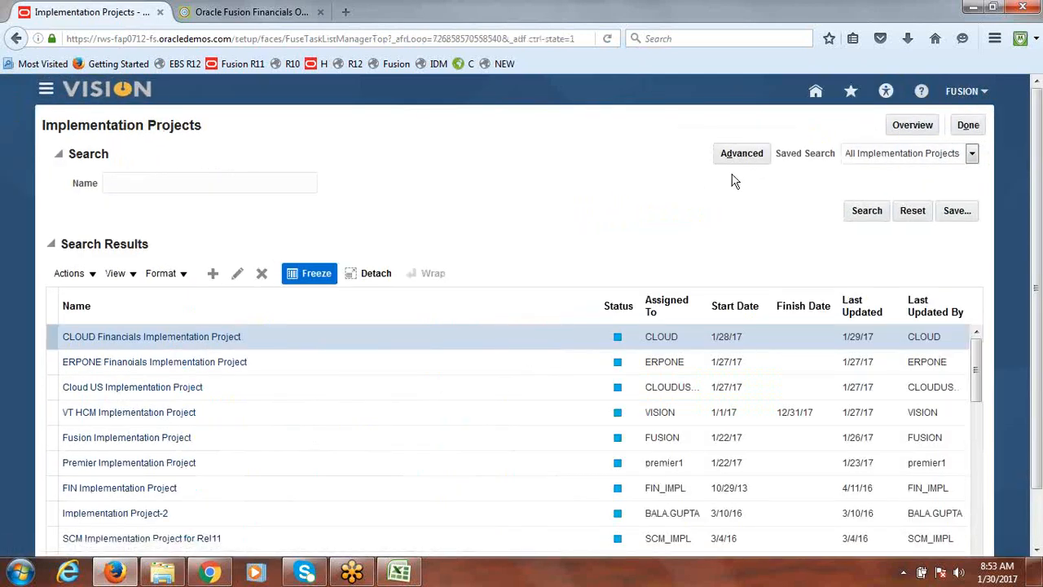
click(929, 128)
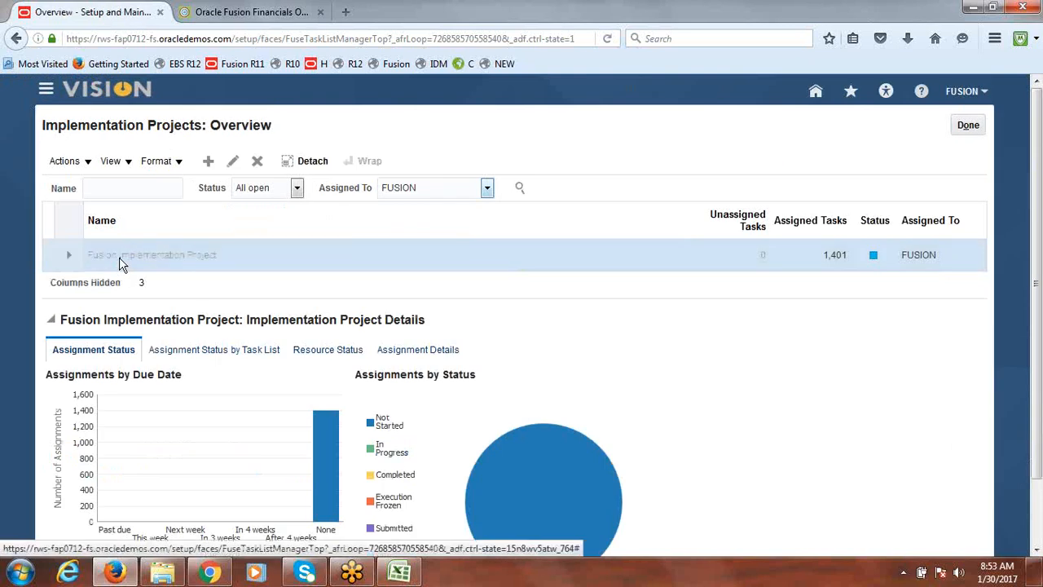
click(148, 306)
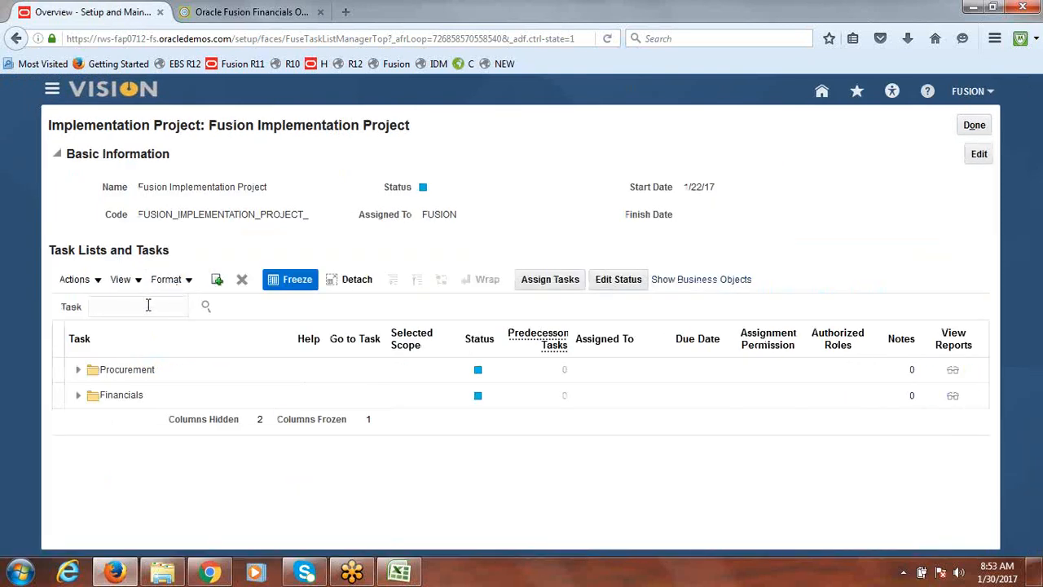
Search the project's tasks for Reporting Currencies
text(Reporting Currency)
key(Return)
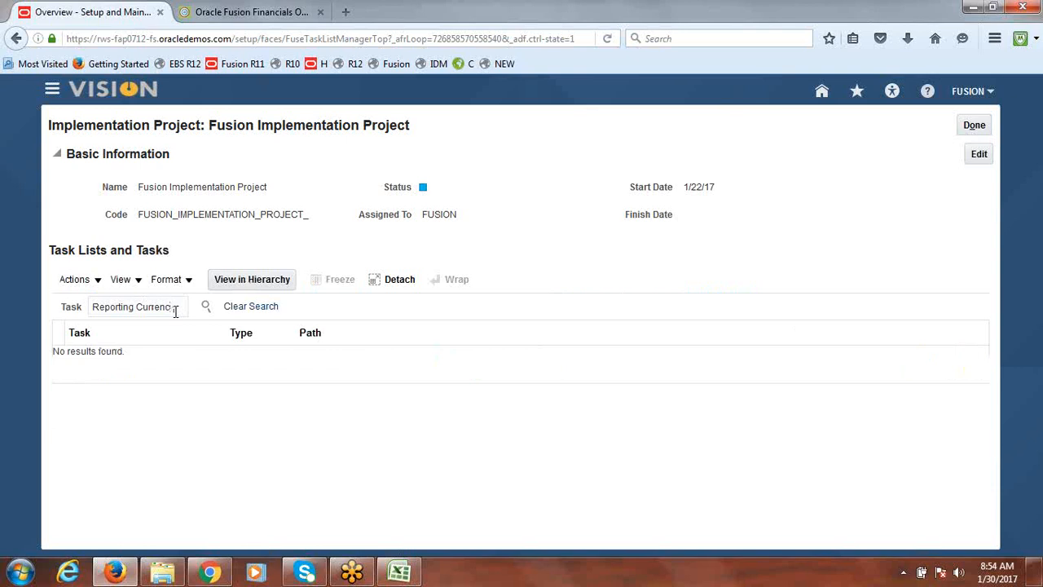
key(BackSpace)
key(BackSpace)
key(BackSpace)
key(BackSpace)
key(BackSpace)
key(BackSpace)
key(BackSpace)
key(BackSpace)
text(Ledger)
key(BackSpace)
key(BackSpace)
key(BackSpace)
key(BackSpace)
key(BackSpace)
key(BackSpace)
text(Currencies)
click(207, 308)
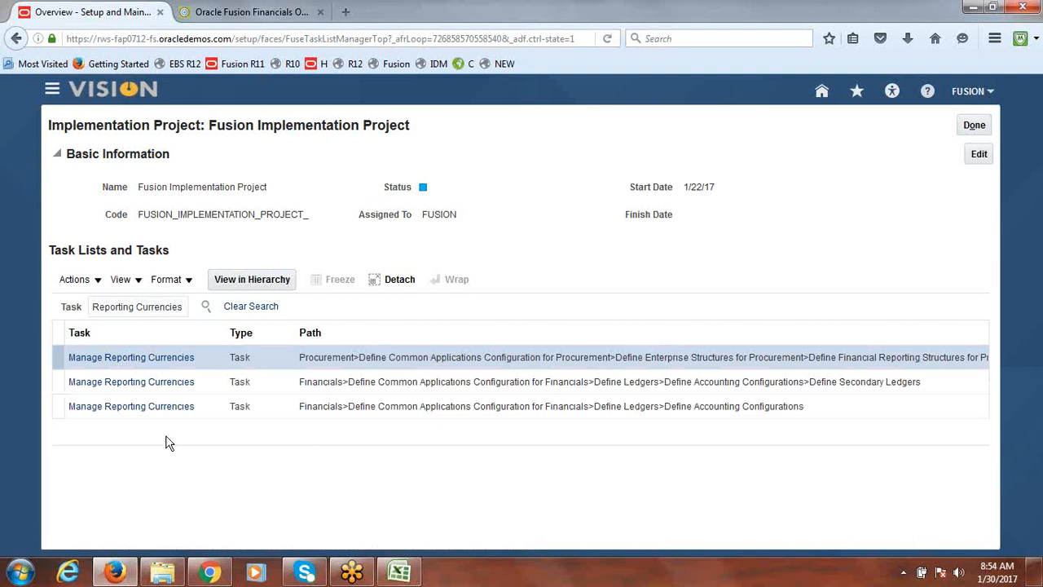
Open the Manage Reporting Currencies task under Define Accounting Configurations scoped to Fusion USA Primary Ledger
click(151, 412)
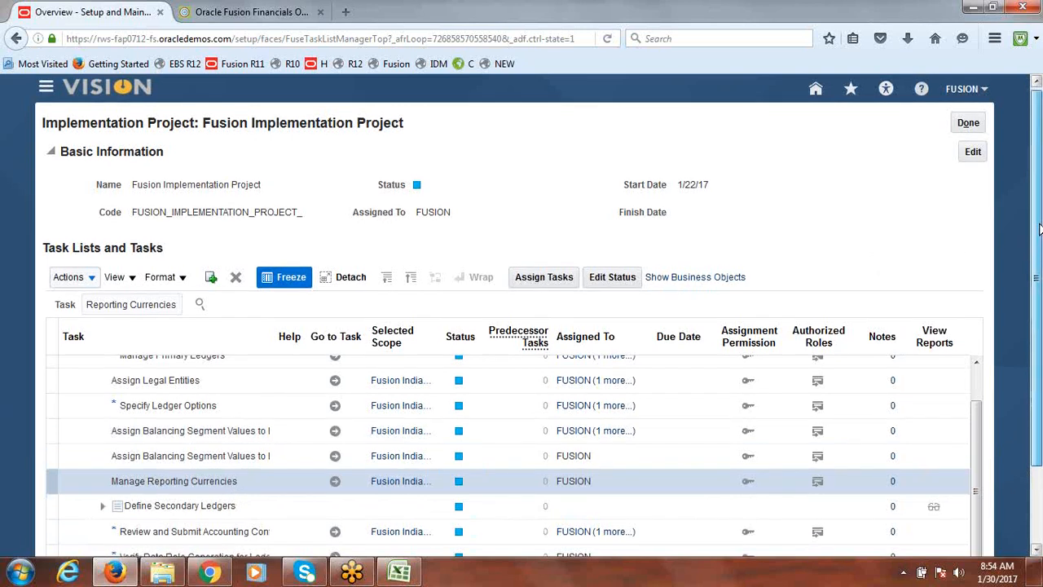
drag(1039, 226, 1039, 239)
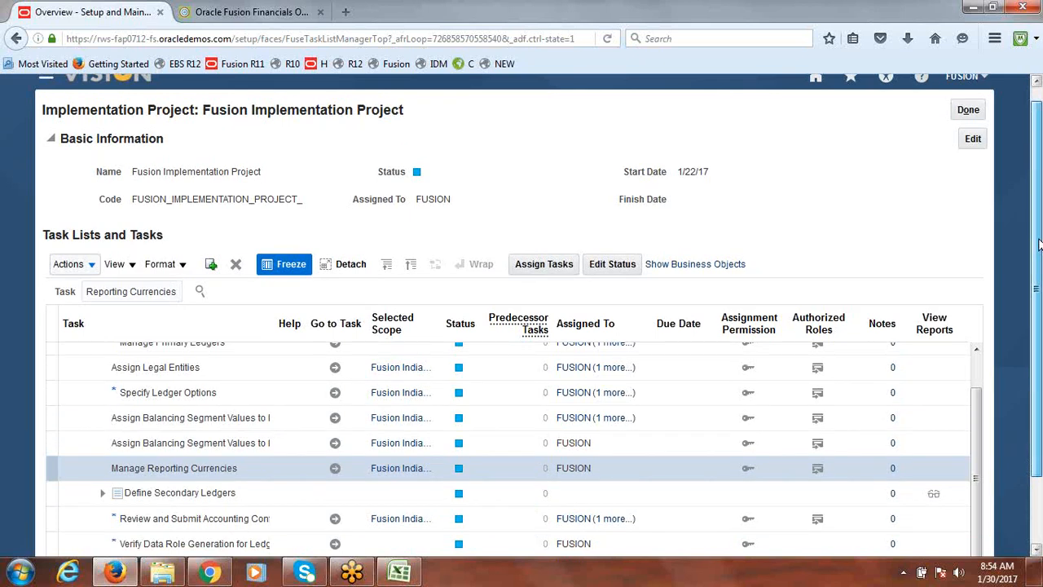
drag(1039, 239, 1039, 336)
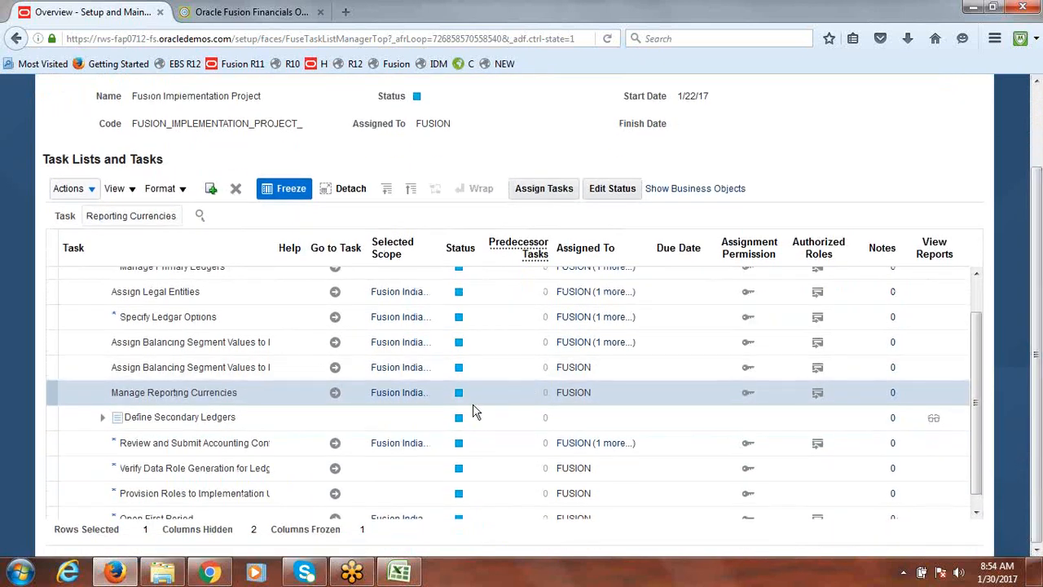
mouse_move(403, 399)
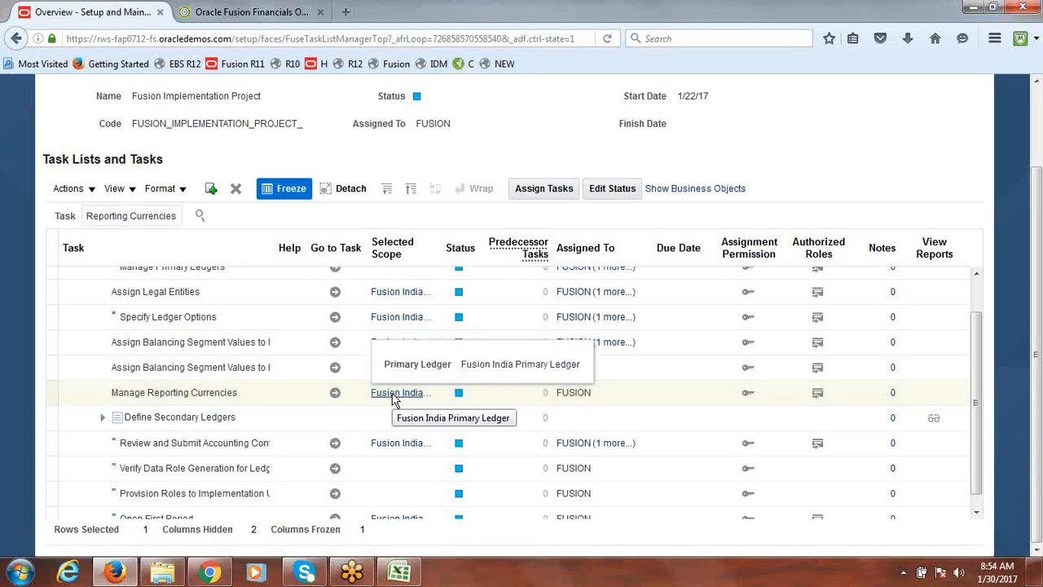
click(128, 404)
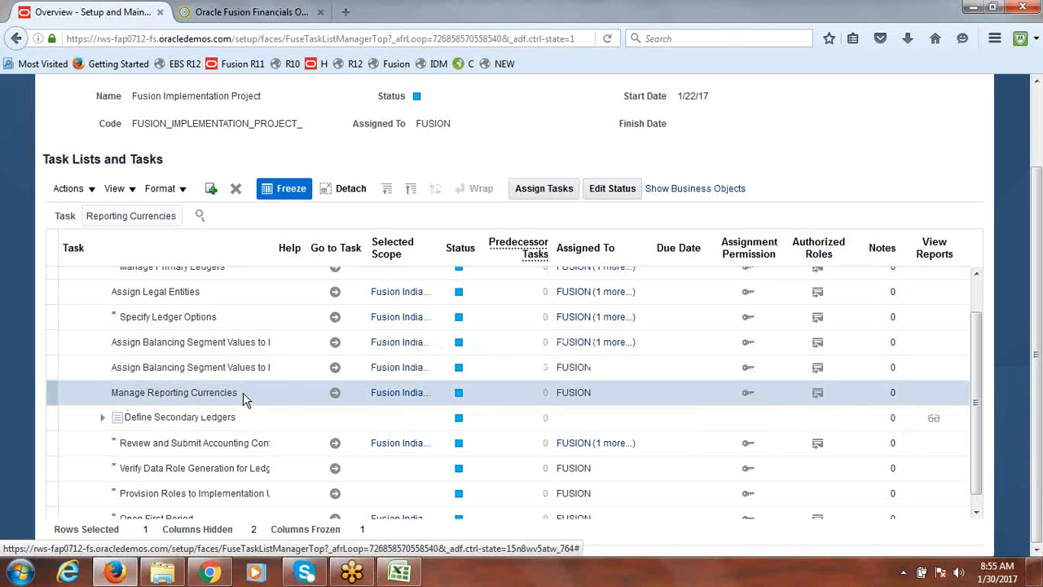
click(399, 397)
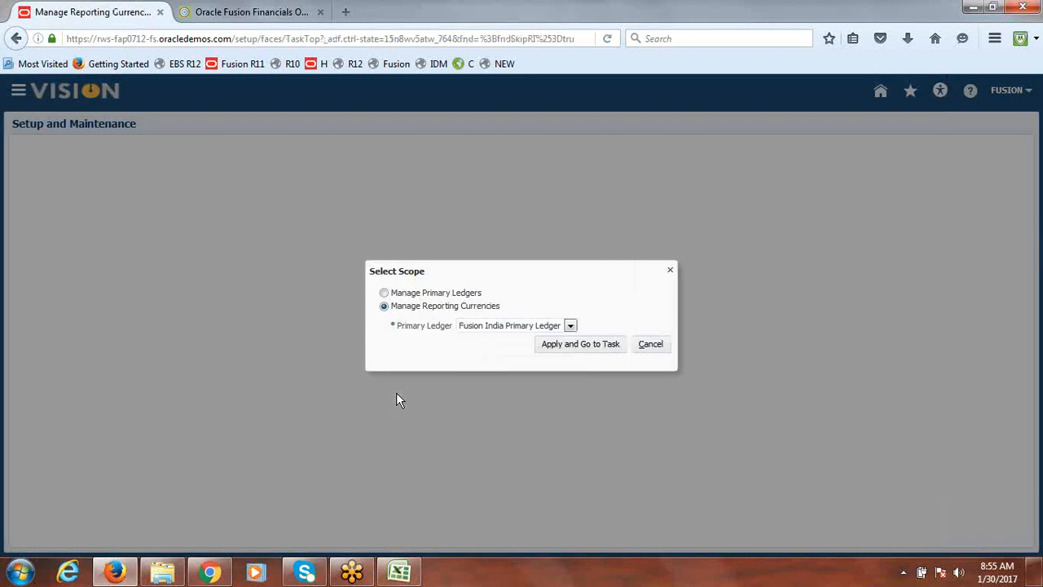
click(569, 326)
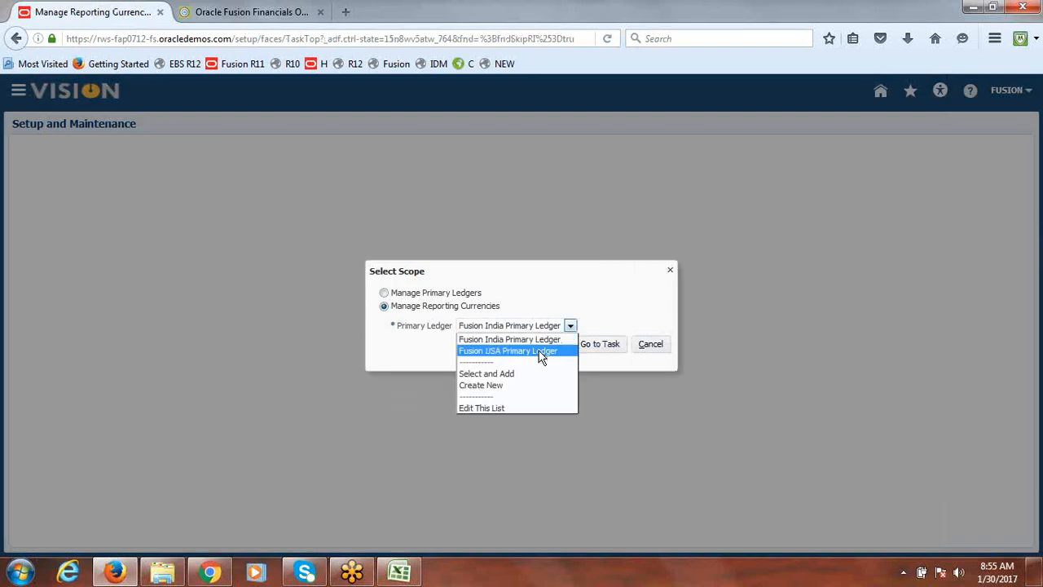
click(539, 353)
click(582, 345)
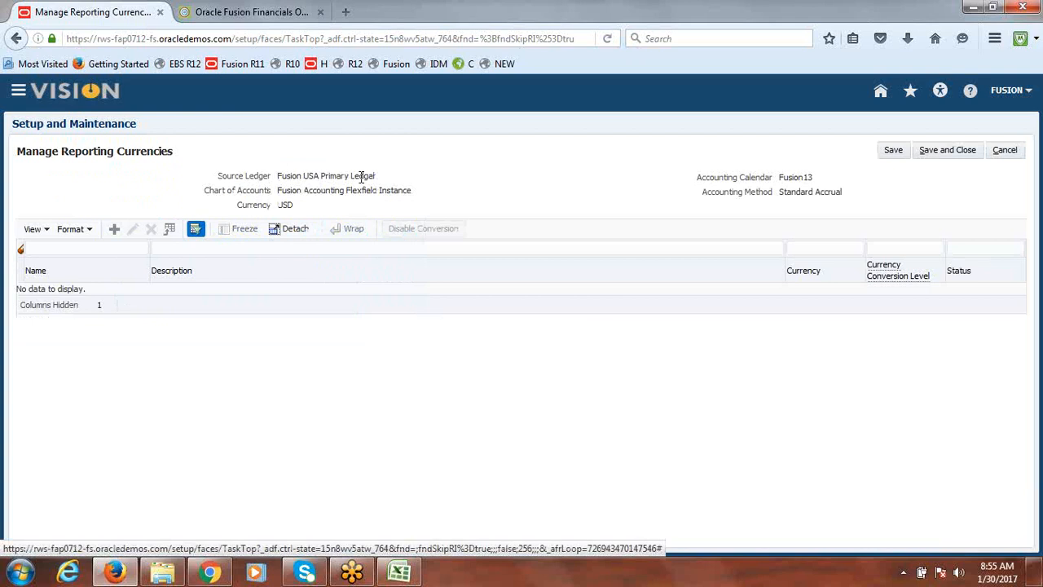
Create a new reporting currency named Fusion Reporting Ledger INR
click(114, 231)
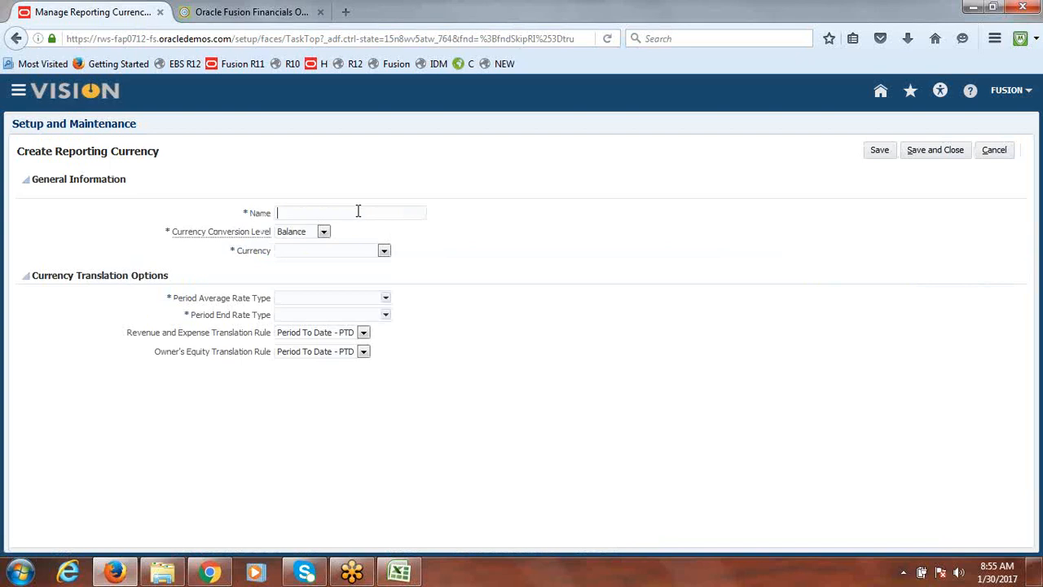
text(Fusion)
text(India Rec)
text(orting)
text( Ledg)
key(BackSpace)
key(BackSpace)
key(BackSpace)
key(BackSpace)
key(BackSpace)
key(BackSpace)
key(BackSpace)
key(BackSpace)
key(BackSpace)
key(BackSpace)
key(BackSpace)
key(BackSpace)
key(BackSpace)
key(BackSpace)
key(BackSpace)
key(BackSpace)
key(BackSpace)
key(BackSpace)
key(BackSpace)
text(Reporting Ledger INR)
key(Tab)
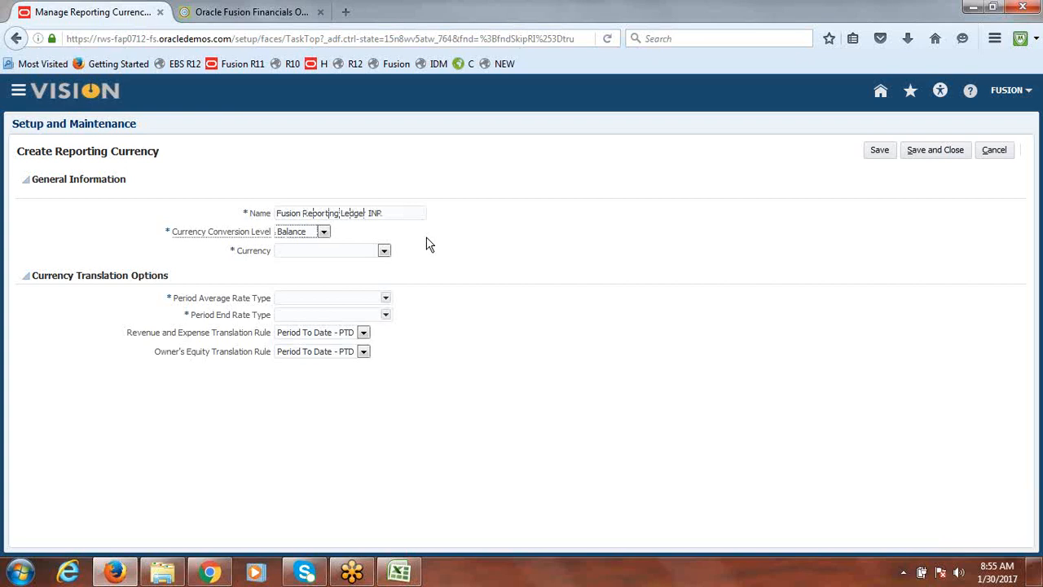
Set the currency conversion level to Journal and the description to Fusion Reporting Ledger INR
click(324, 232)
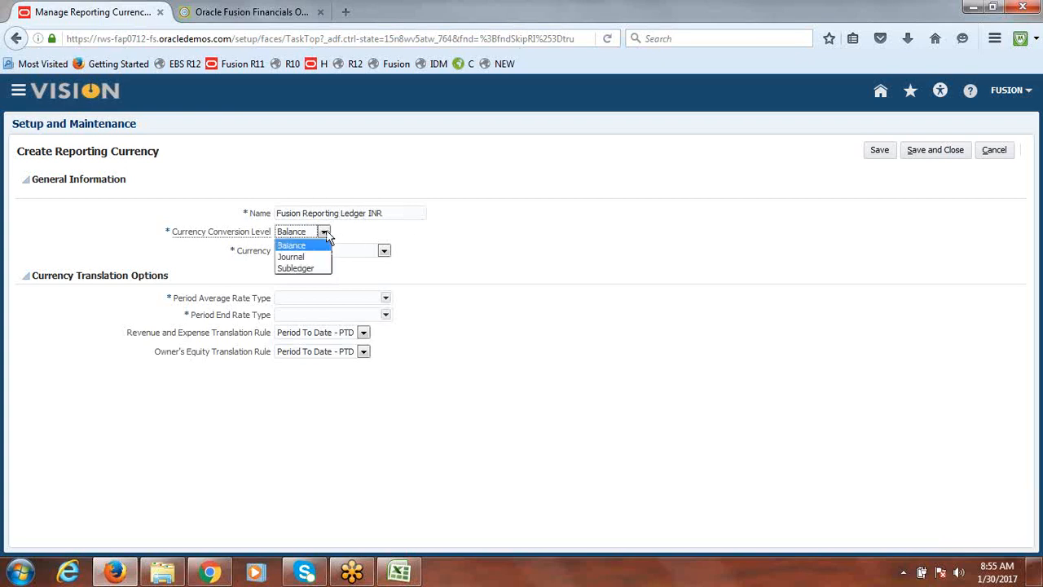
click(313, 257)
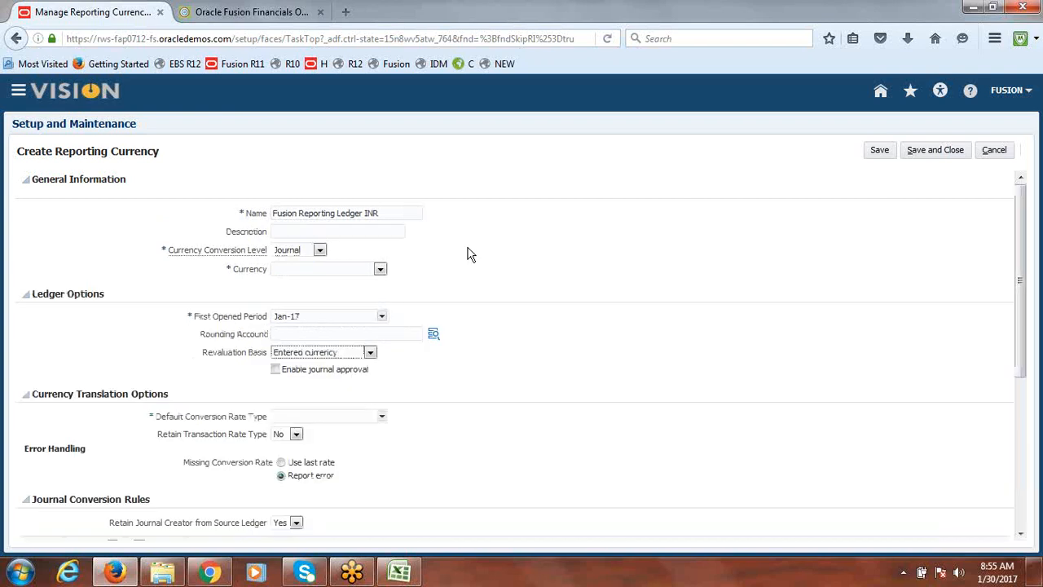
drag(384, 212, 226, 231)
key(ctrl+c)
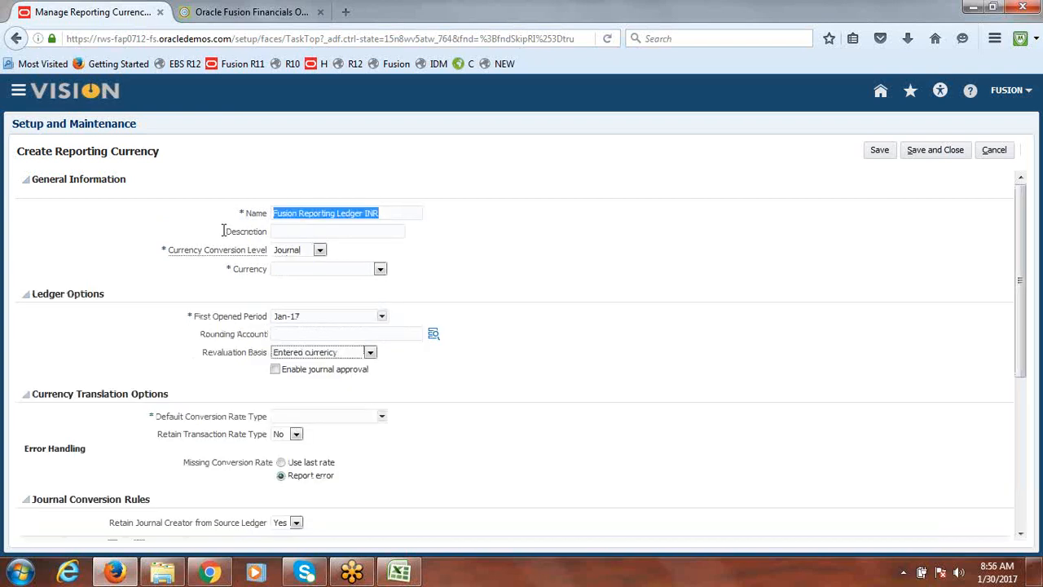
click(275, 231)
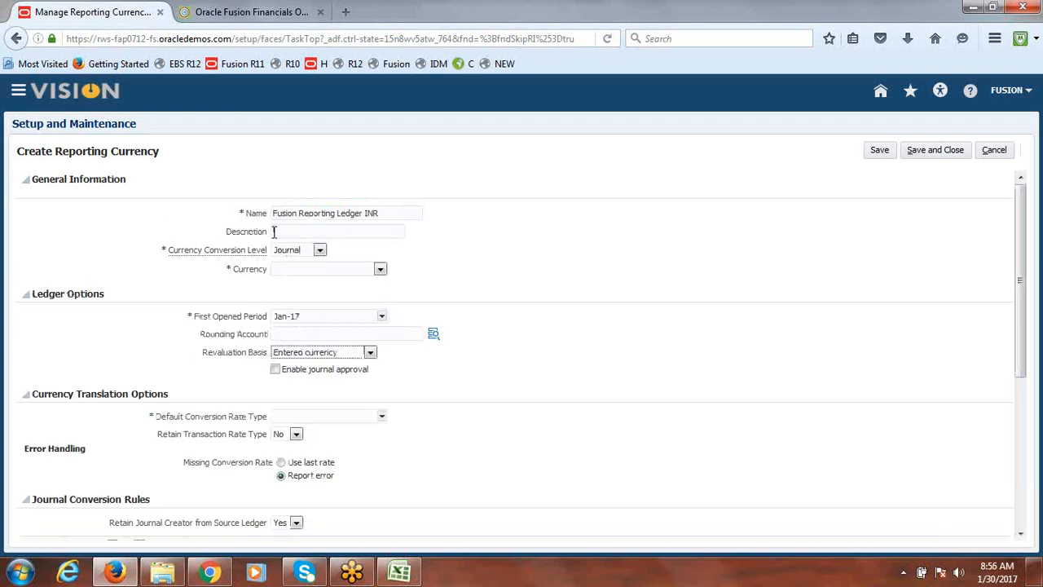
key(ctrl+v)
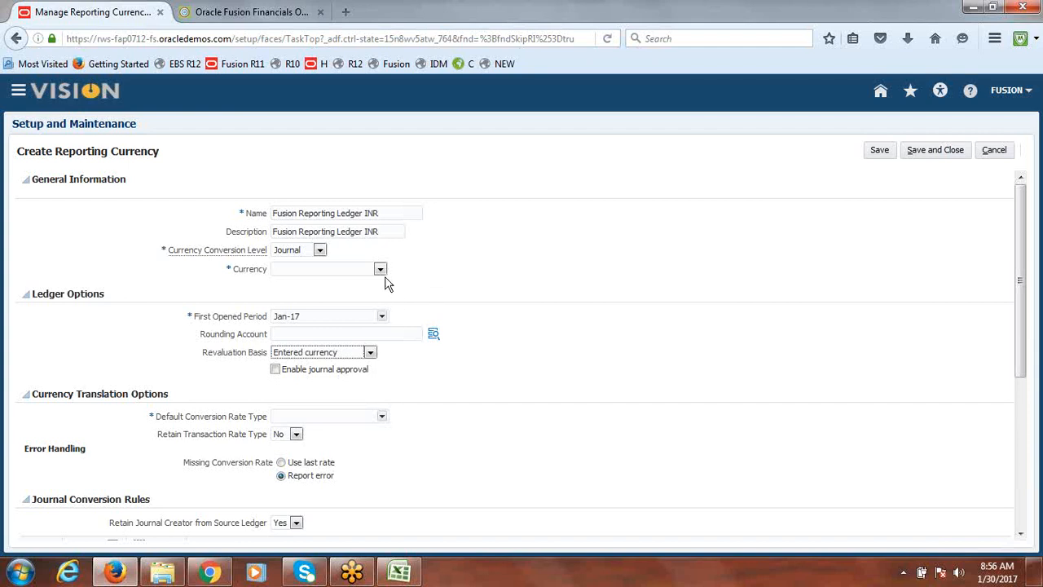
Select INR - Indian Rupee as the reporting currency
click(381, 270)
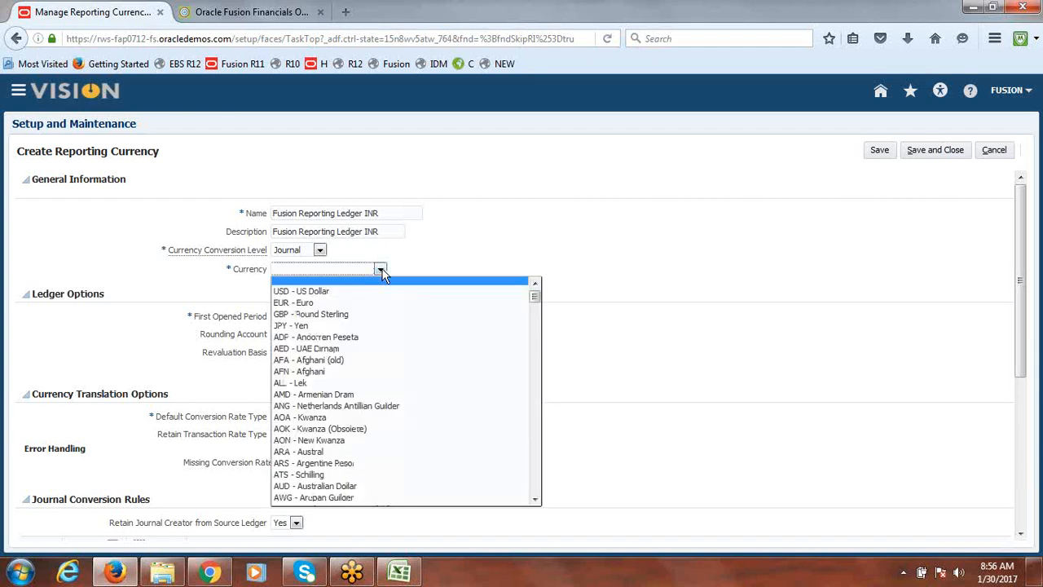
drag(535, 300, 539, 376)
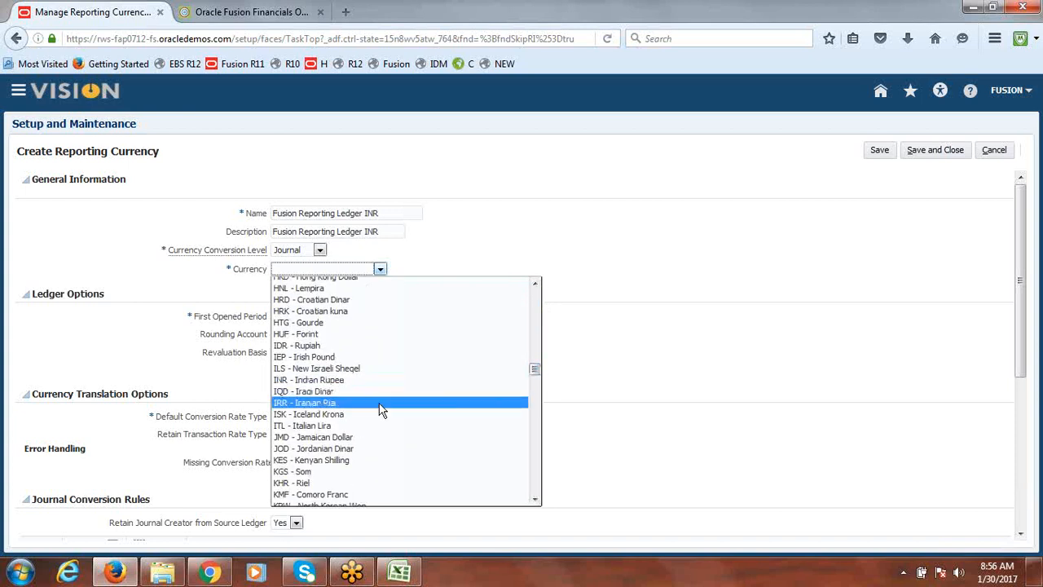
click(359, 381)
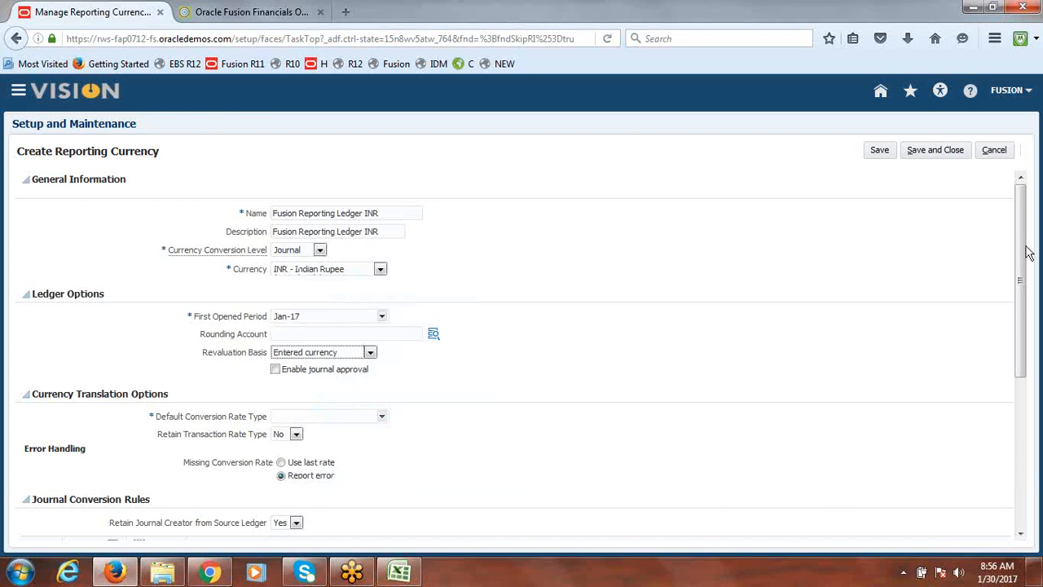
Set the default conversion rate type to Corporate and save and close the Fusion Reporting Ledger INR reporting currency
drag(1023, 255, 1026, 298)
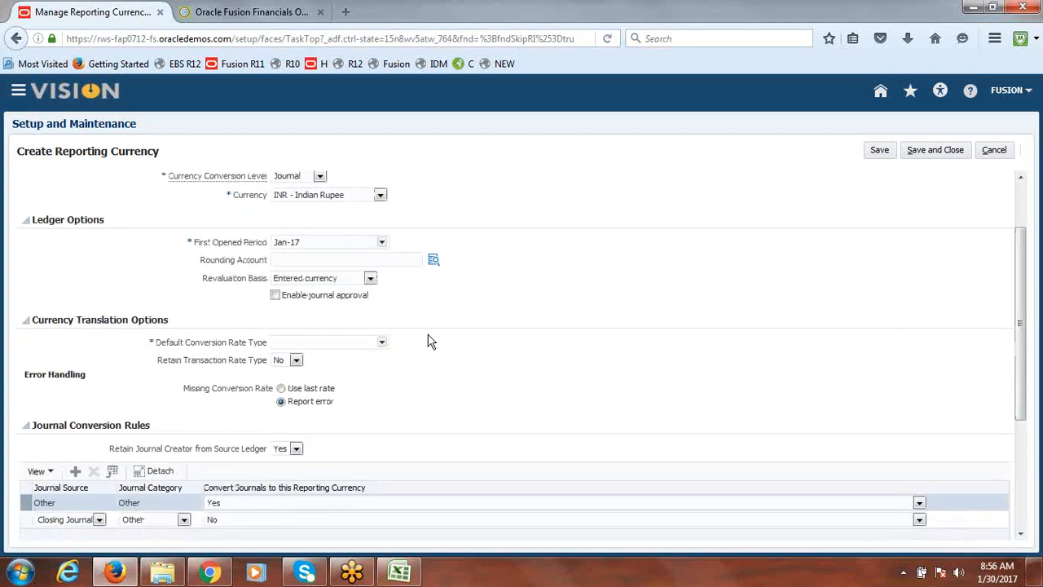
click(382, 341)
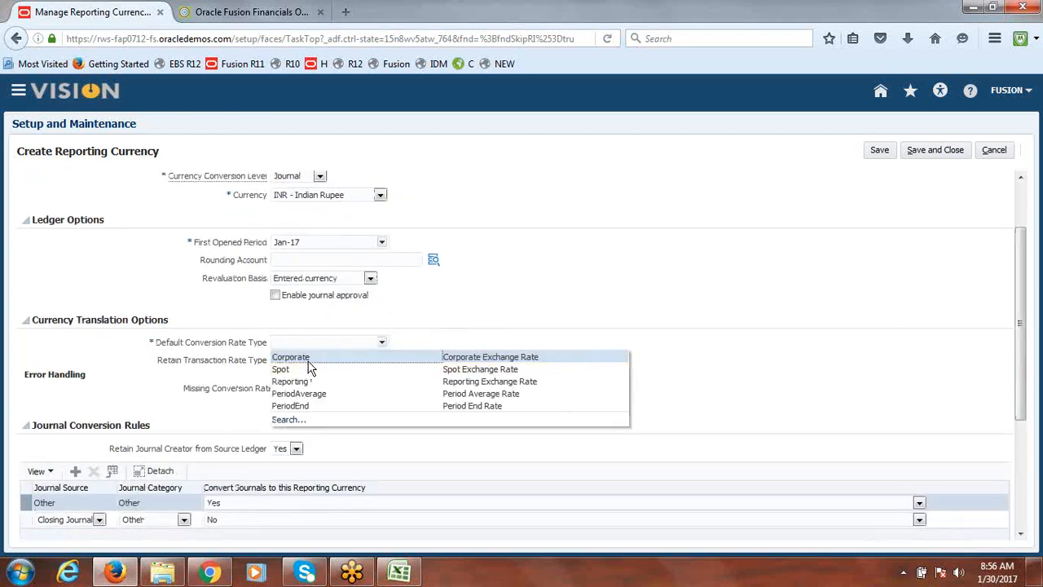
click(308, 360)
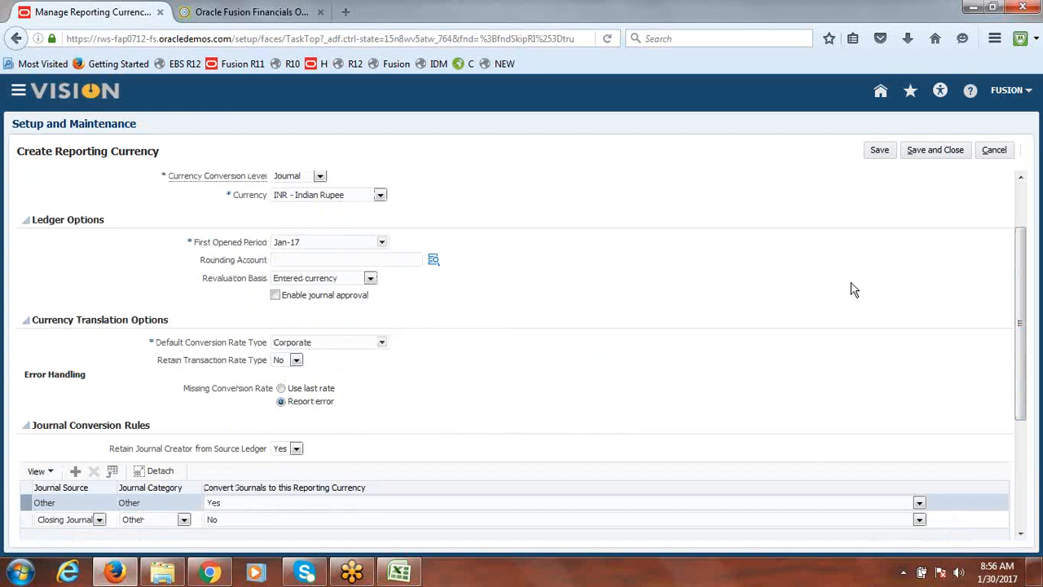
scroll(1035, 340, up, 2)
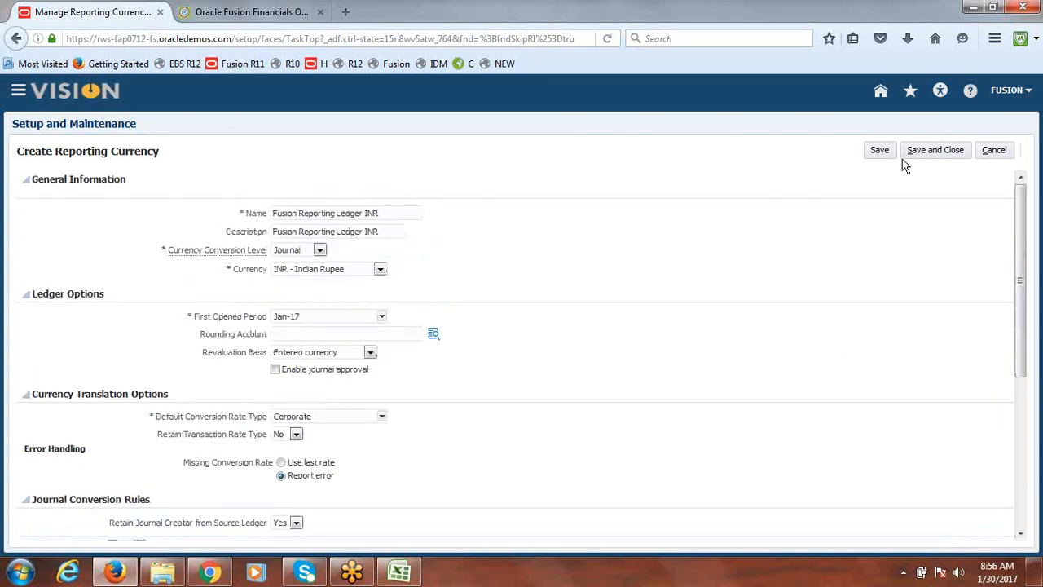
click(930, 155)
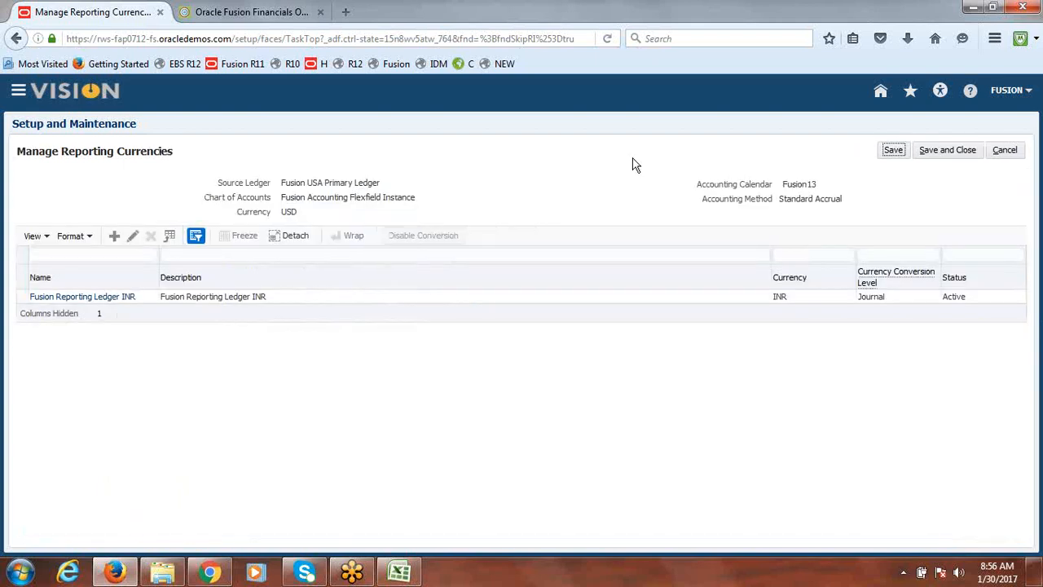
click(954, 153)
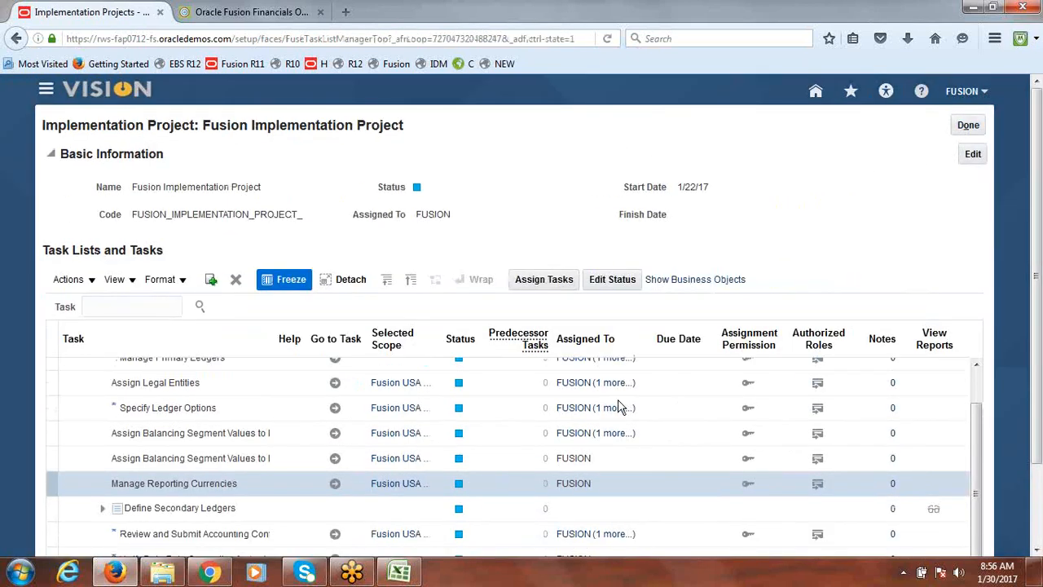
Switch to the class notes spreadsheet and review the Create New User item
click(407, 574)
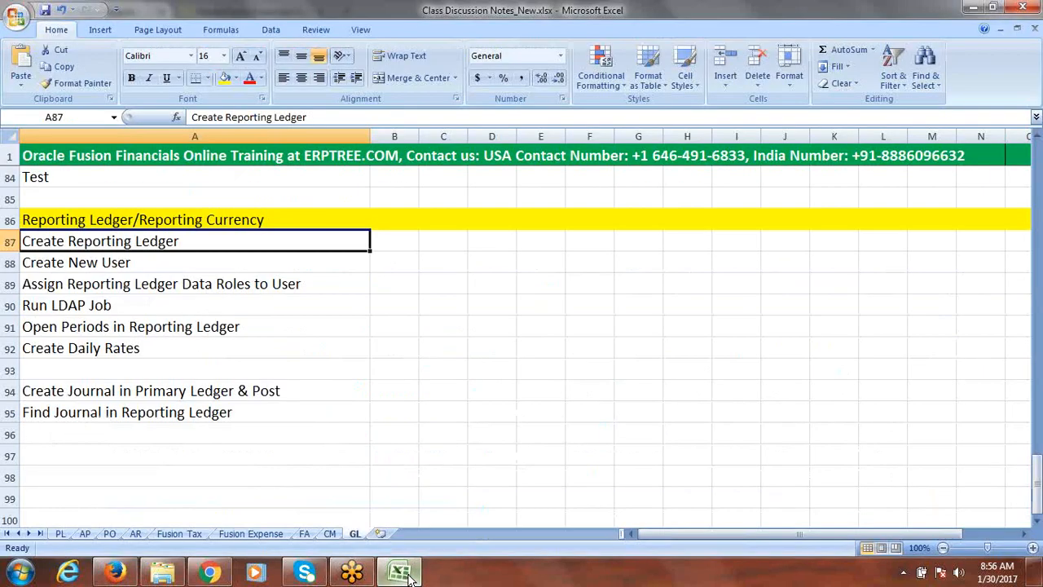
click(151, 263)
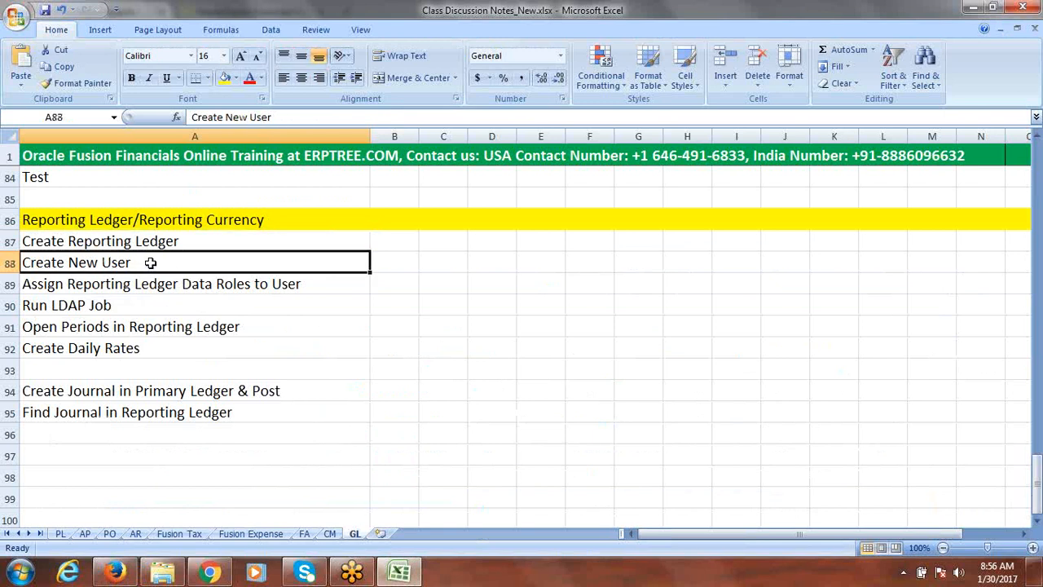
key(alt+Tab)
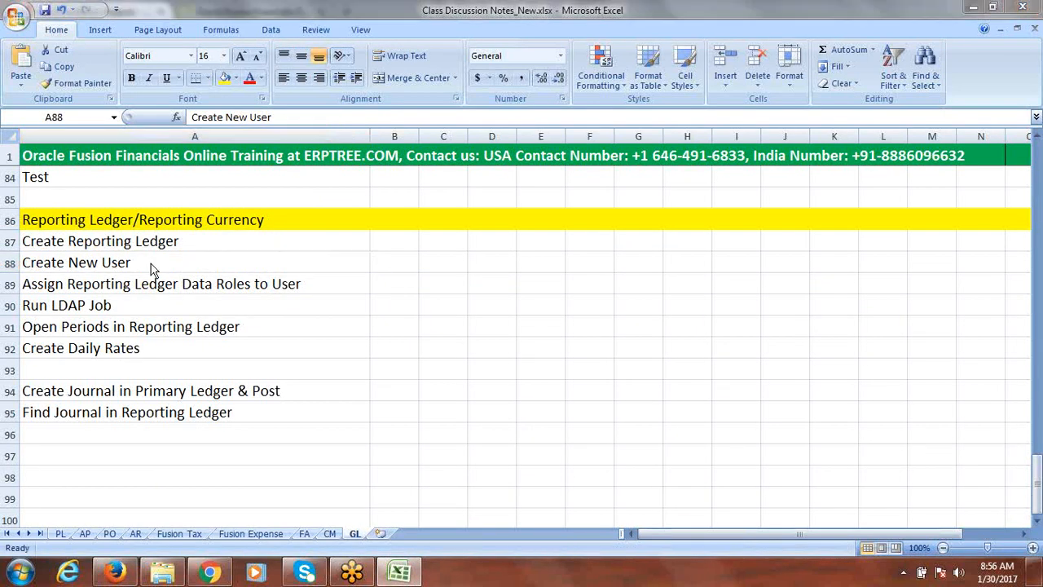
Leave the implementation project and search Setup and Maintenance for the Manage Job Roles task, then open it
click(972, 125)
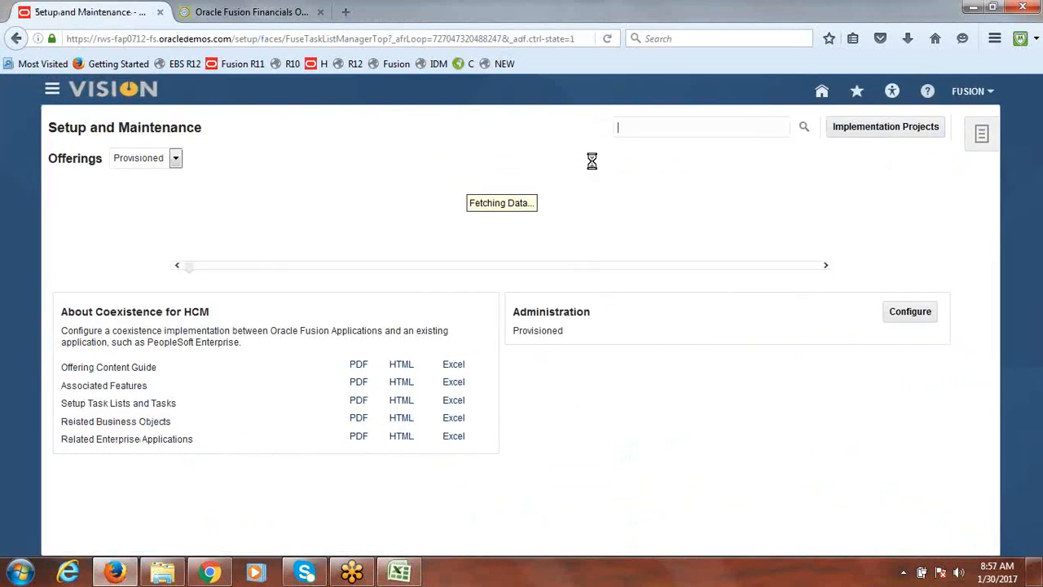
click(654, 133)
text(MANAG)
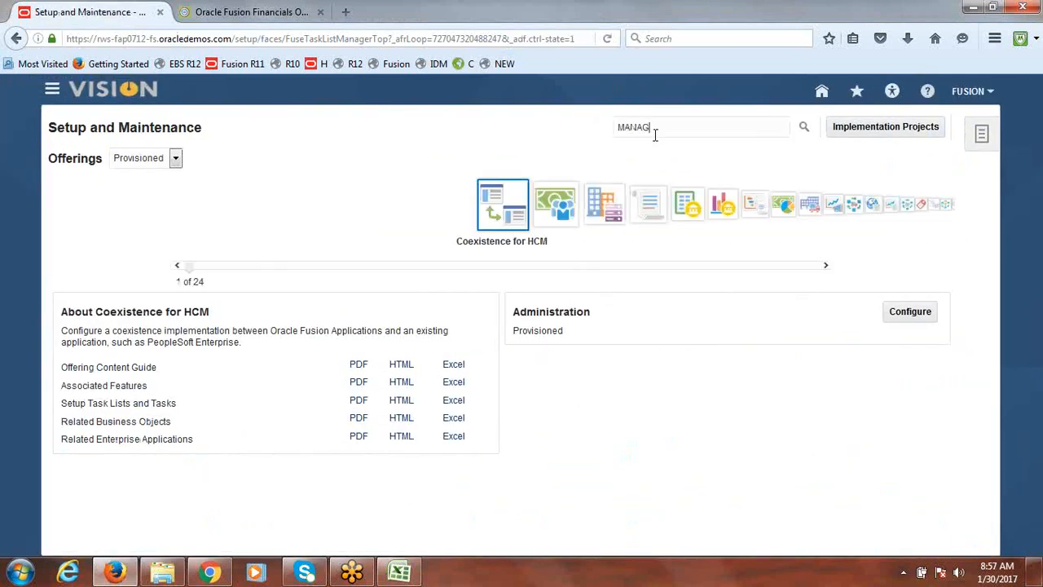
text(E JOB ROLES)
key(Return)
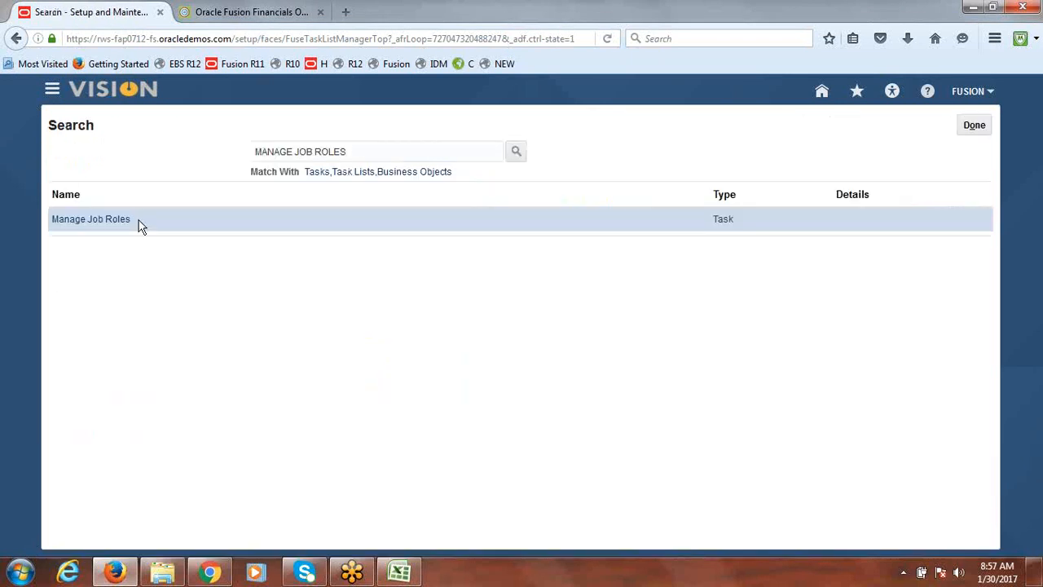
click(113, 220)
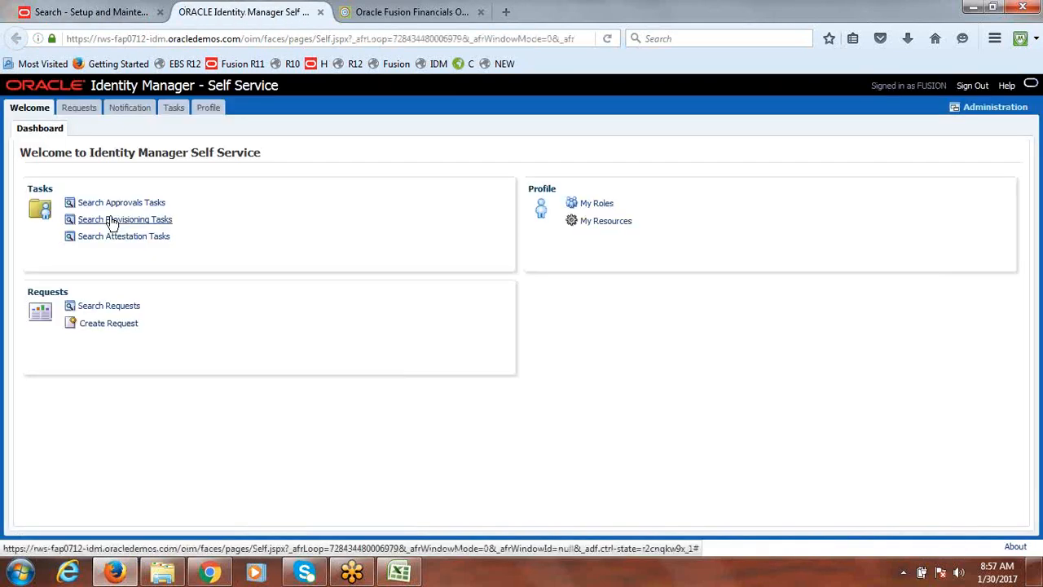
Open Identity Manager administration and start creating a new user with last name FUSIONRL
click(987, 112)
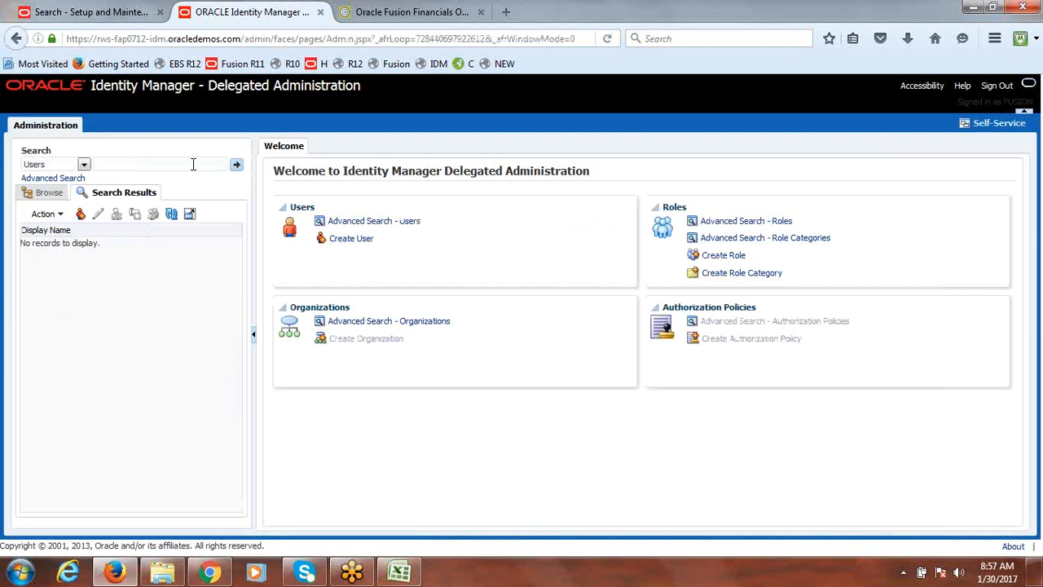
click(349, 244)
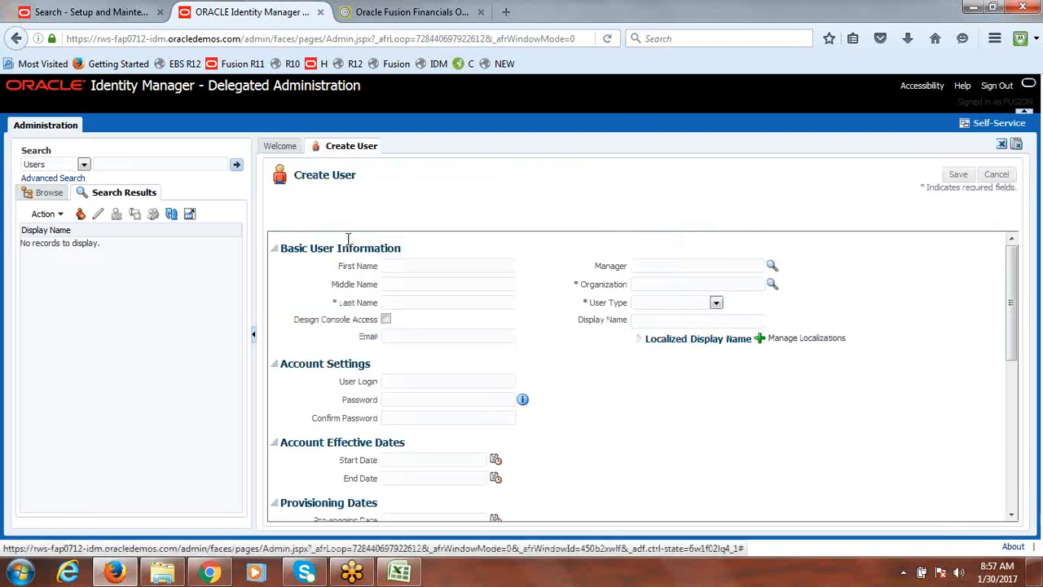
click(425, 298)
text(FUSIONRL)
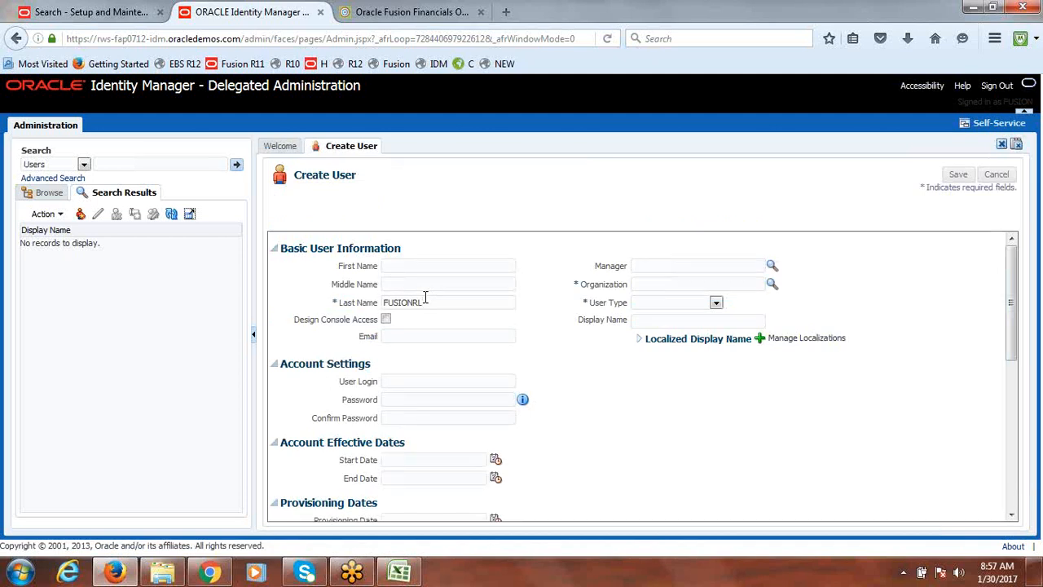
Set the new user's organization to Xellerate Users and the user type to Consultant
click(770, 282)
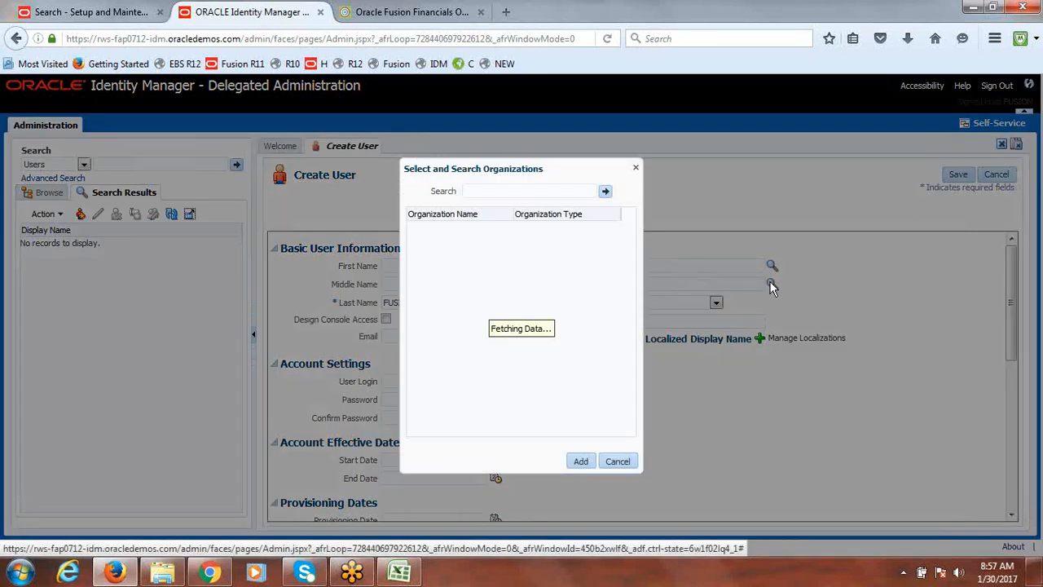
click(606, 191)
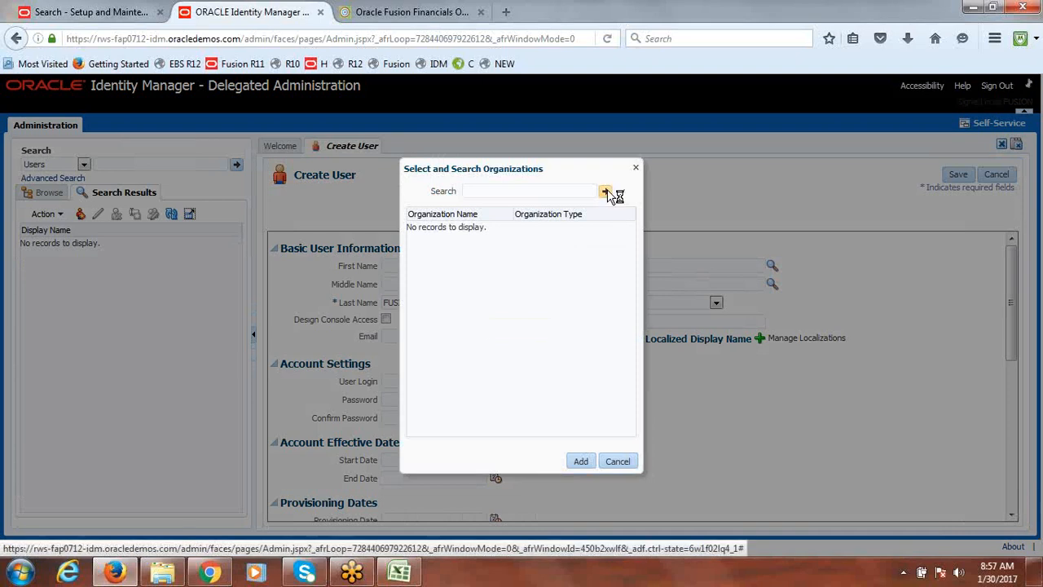
click(454, 227)
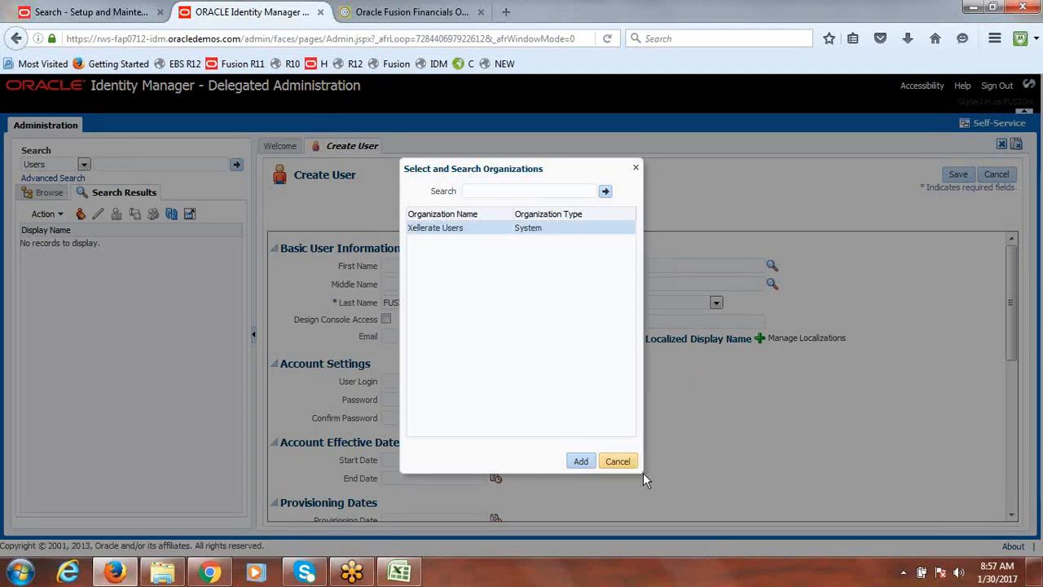
click(578, 461)
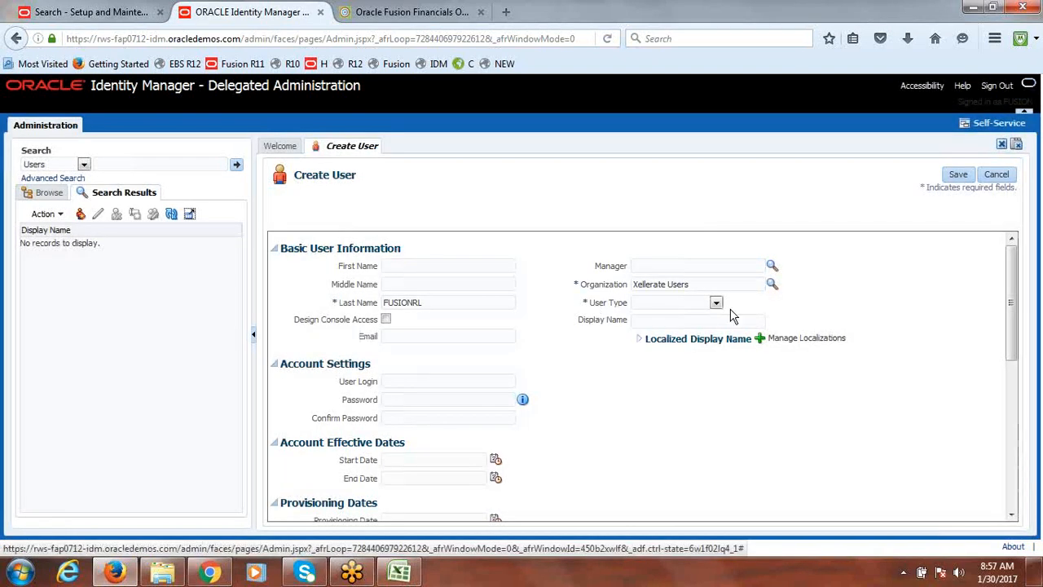
click(717, 304)
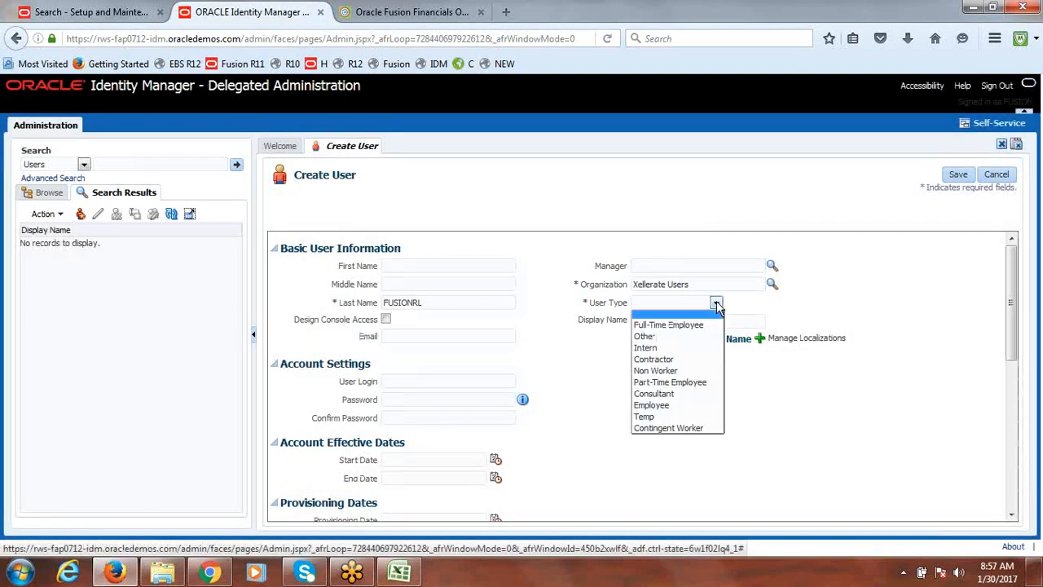
click(668, 395)
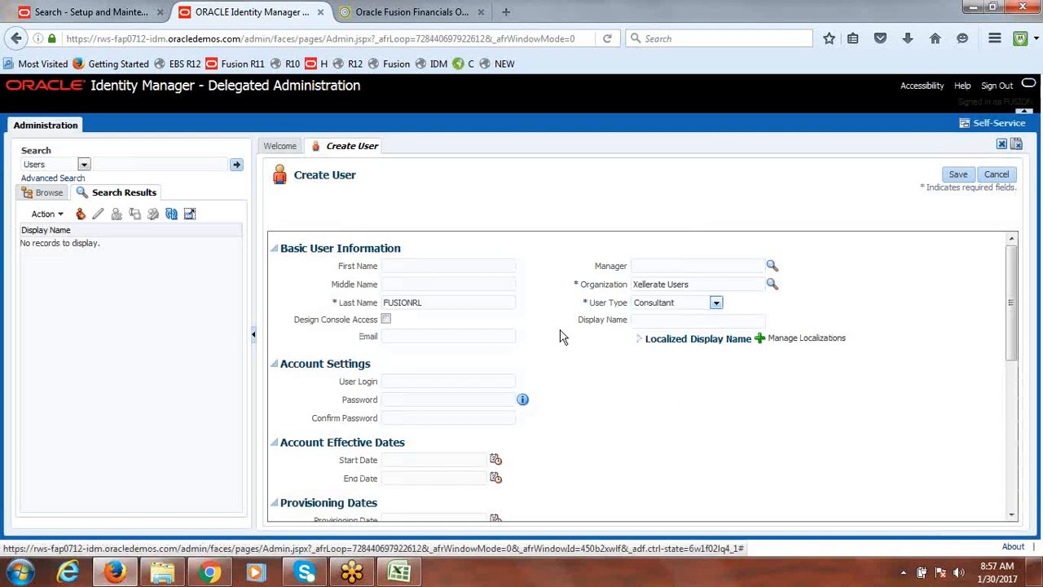
Set the user login to FUSIONRL by copying the last name into it
click(421, 382)
text(Fusion Reporting Ledger INR)
key(BackSpace)
key(BackSpace)
key(BackSpace)
key(BackSpace)
key(BackSpace)
key(BackSpace)
key(BackSpace)
key(BackSpace)
key(BackSpace)
key(BackSpace)
key(BackSpace)
key(BackSpace)
key(BackSpace)
key(BackSpace)
key(BackSpace)
key(BackSpace)
key(BackSpace)
key(BackSpace)
key(BackSpace)
key(BackSpace)
double_click(409, 301)
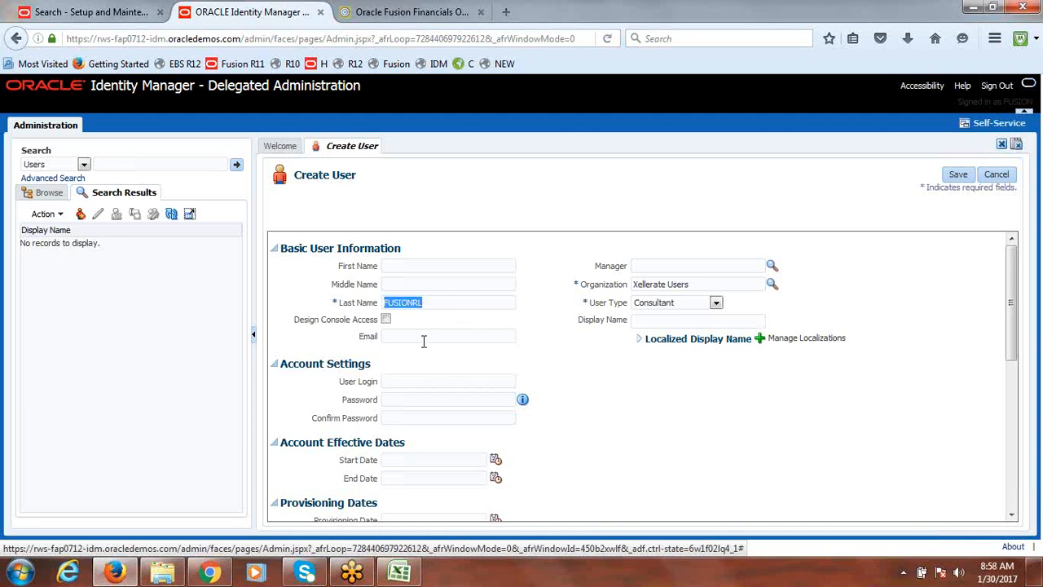
key(ctrl+c)
click(400, 380)
key(ctrl+v)
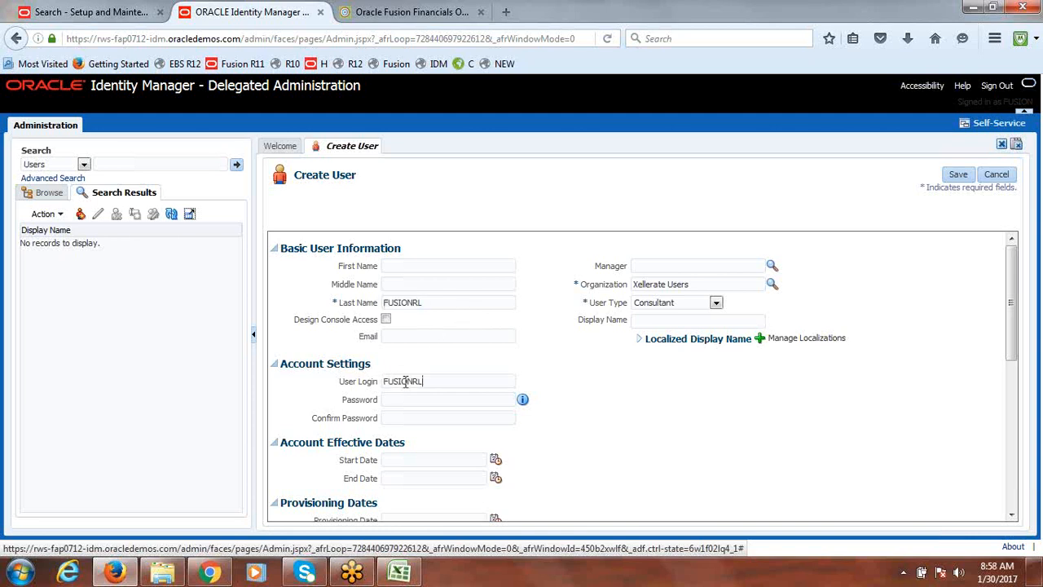
Enter the account password, confirm it, and save the new user
click(471, 399)
text(•••••••••)
key(Tab)
text(•)
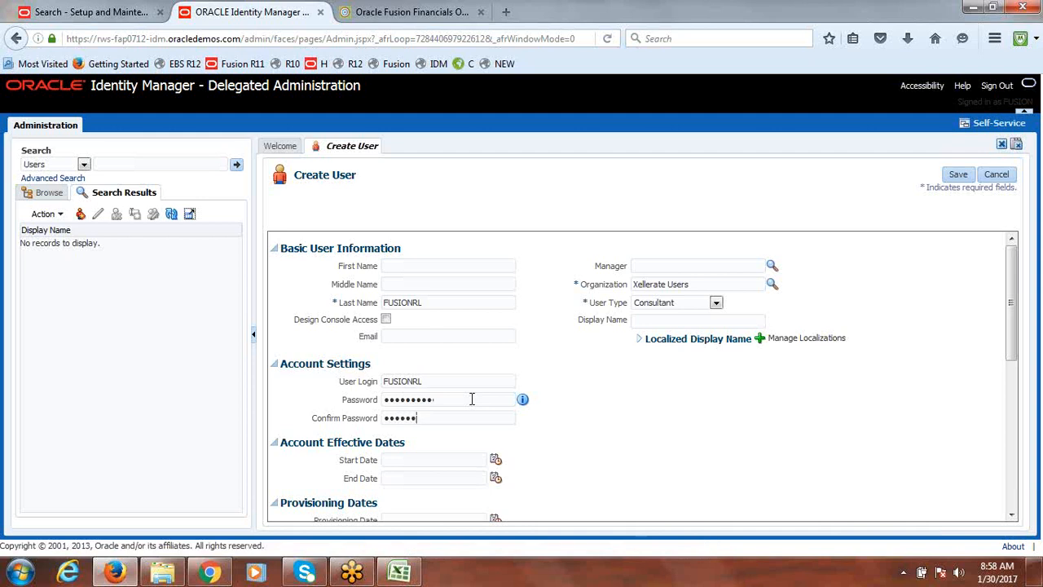
text(••••••••)
click(958, 175)
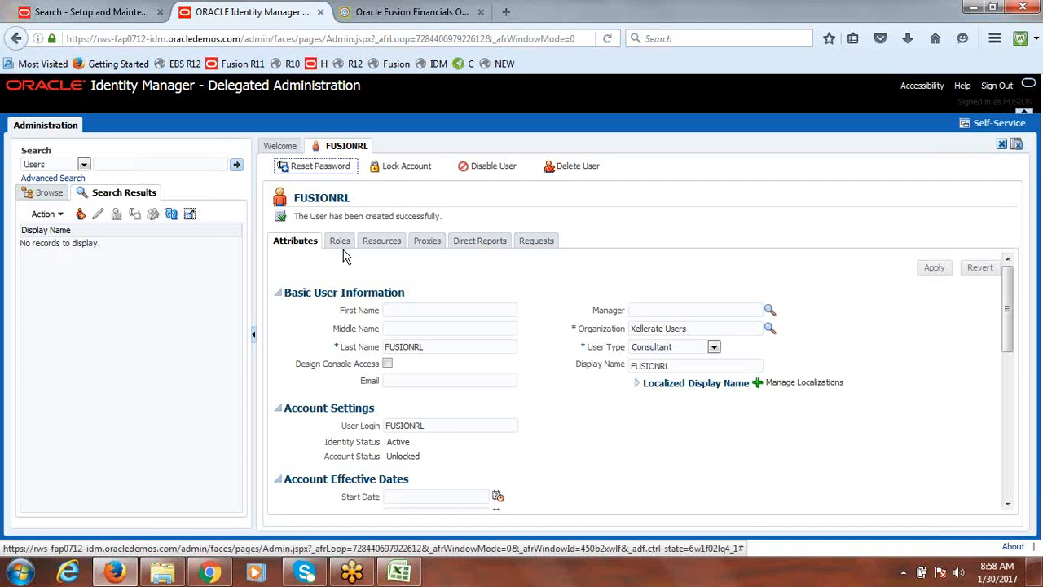
Try to assign a role matching %Fusion Reporting% to the new user from the Roles section
click(341, 242)
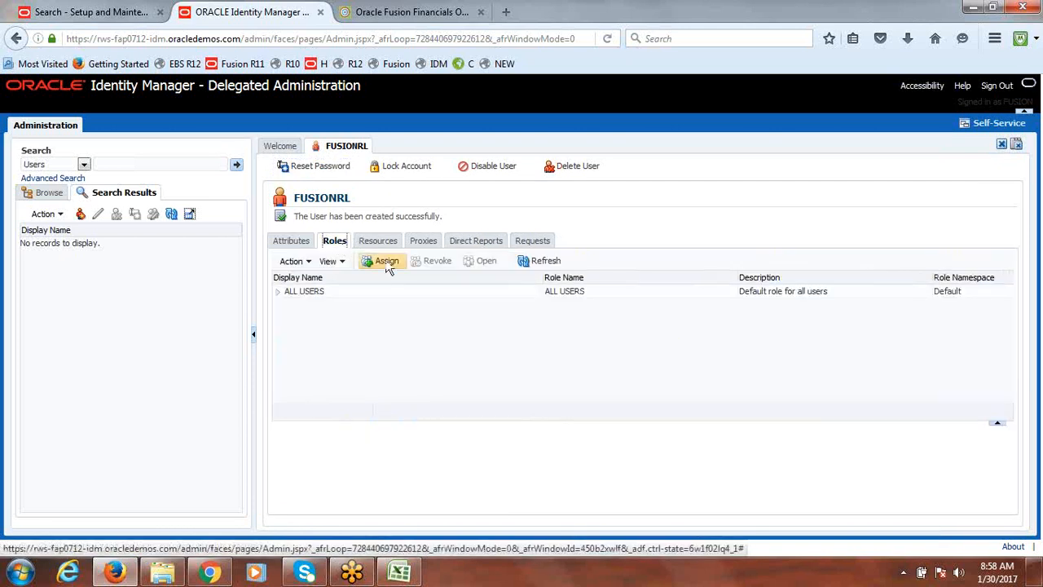
click(387, 260)
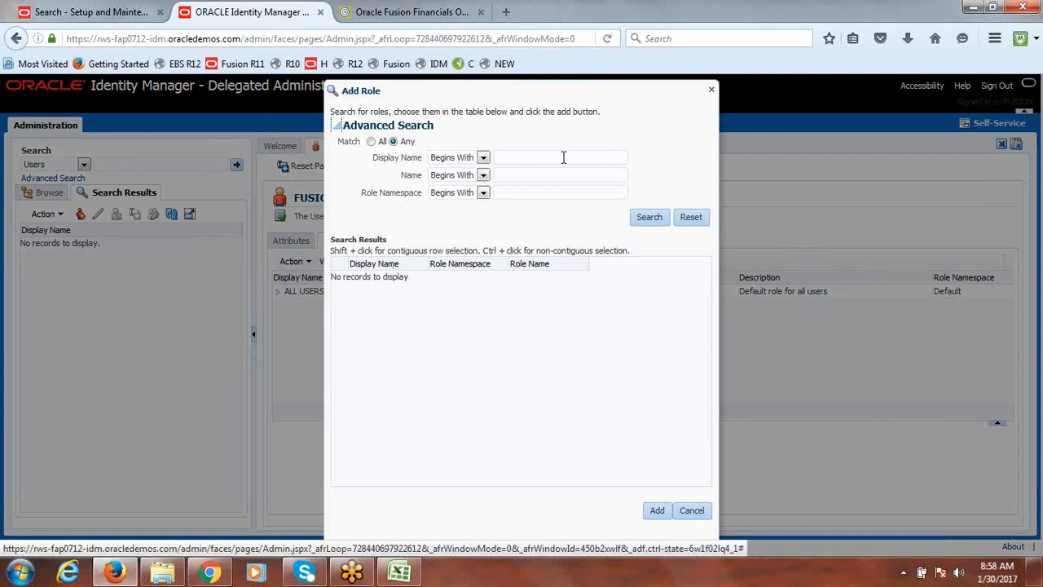
click(558, 157)
text(%%)
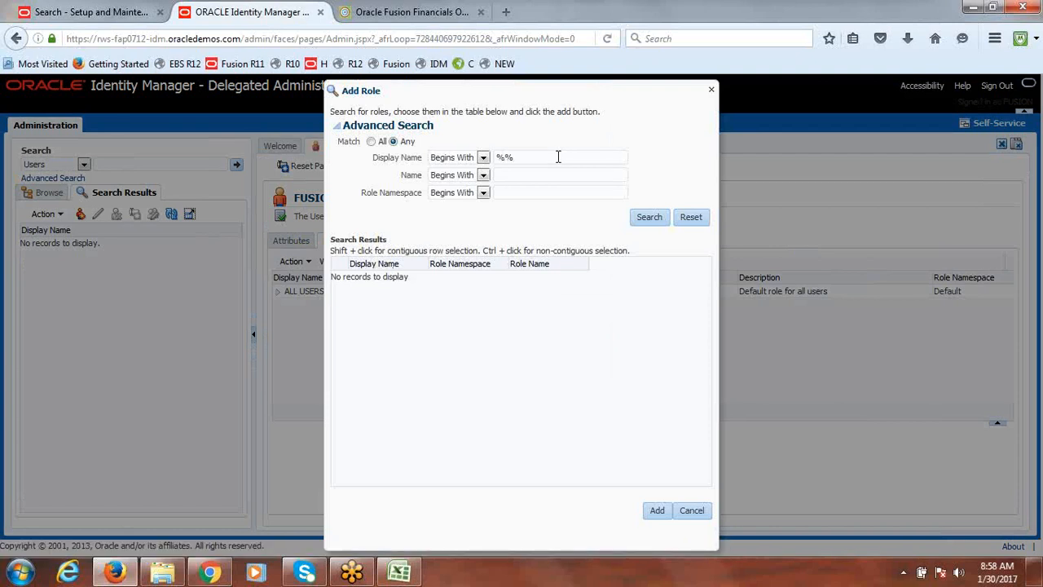
text(Fusion Reporting)
click(648, 219)
click(648, 220)
click(648, 219)
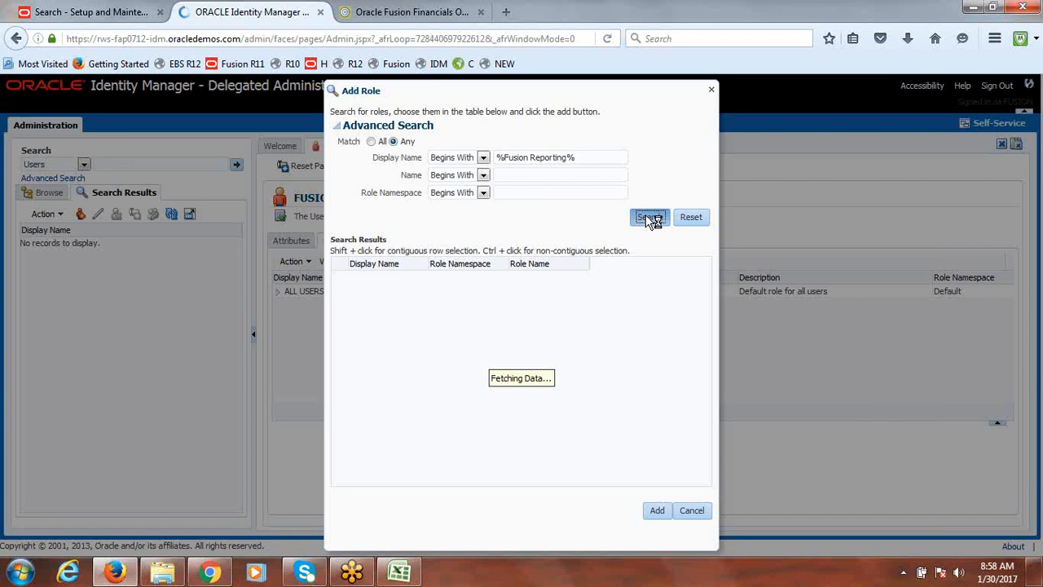
click(648, 219)
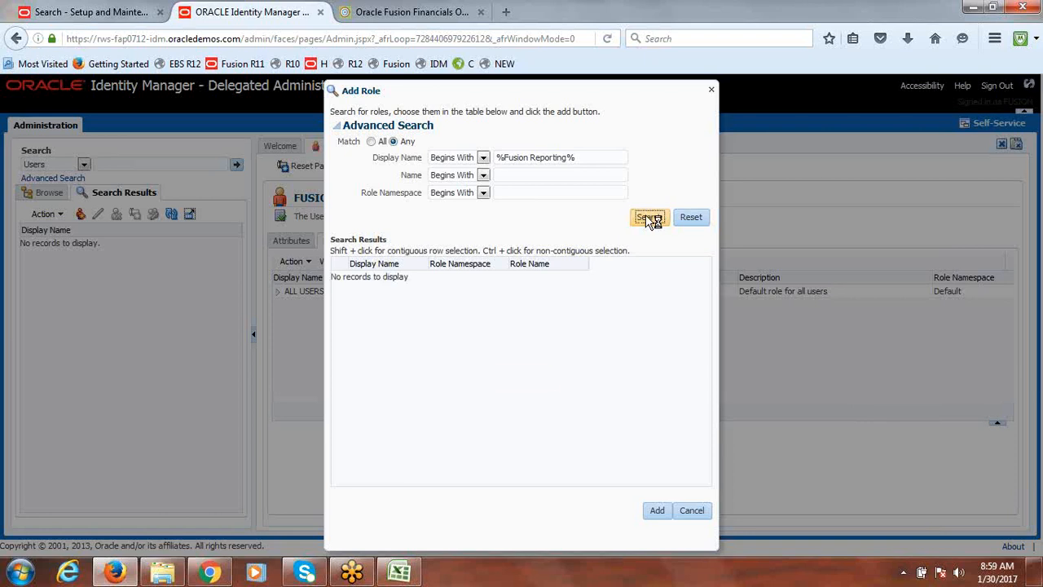
click(648, 219)
click(649, 218)
click(648, 218)
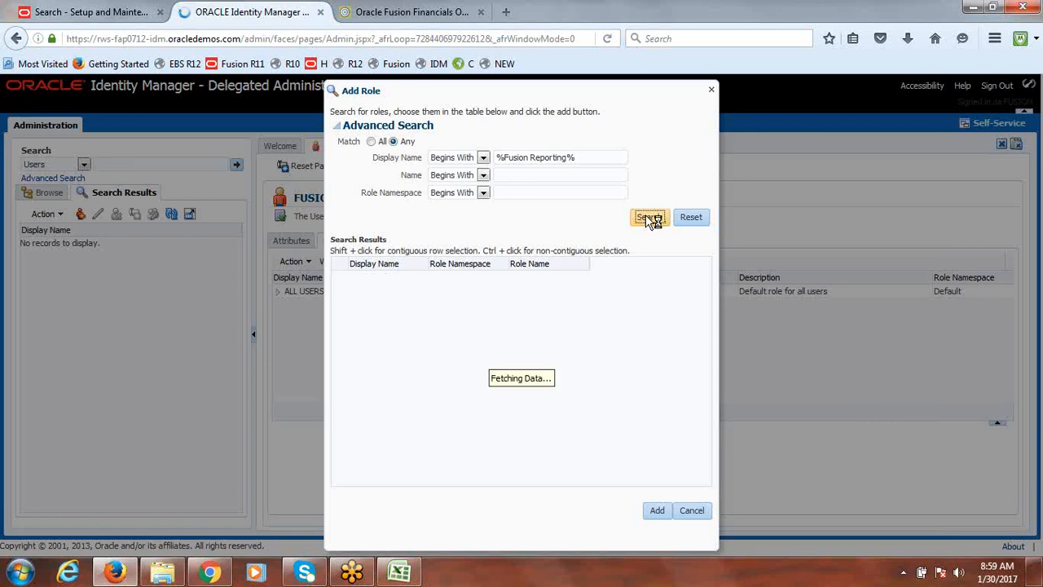
click(647, 218)
click(711, 89)
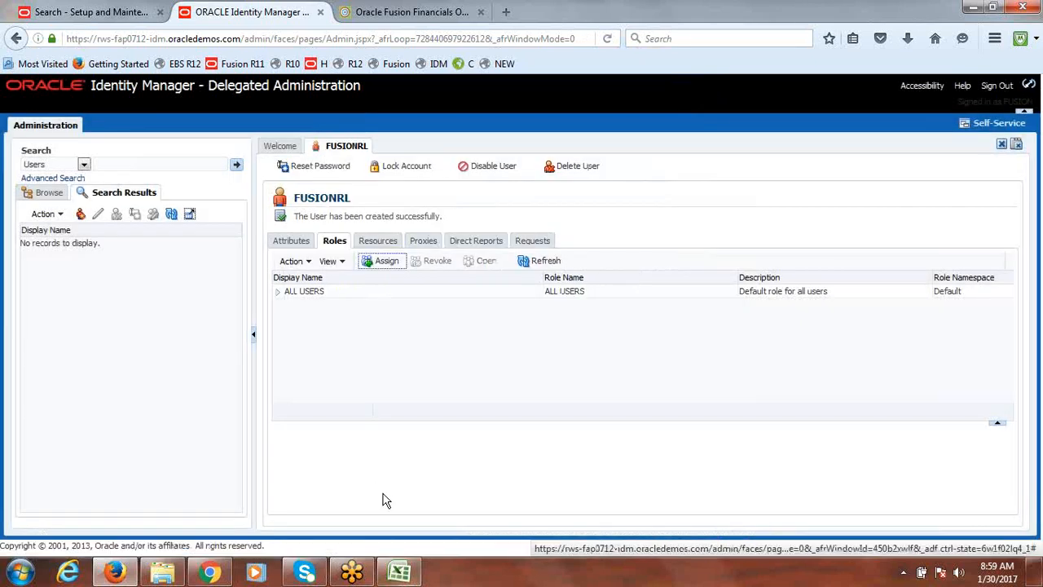
Switch to the class notes spreadsheet and select the Create Daily Rates item
click(400, 573)
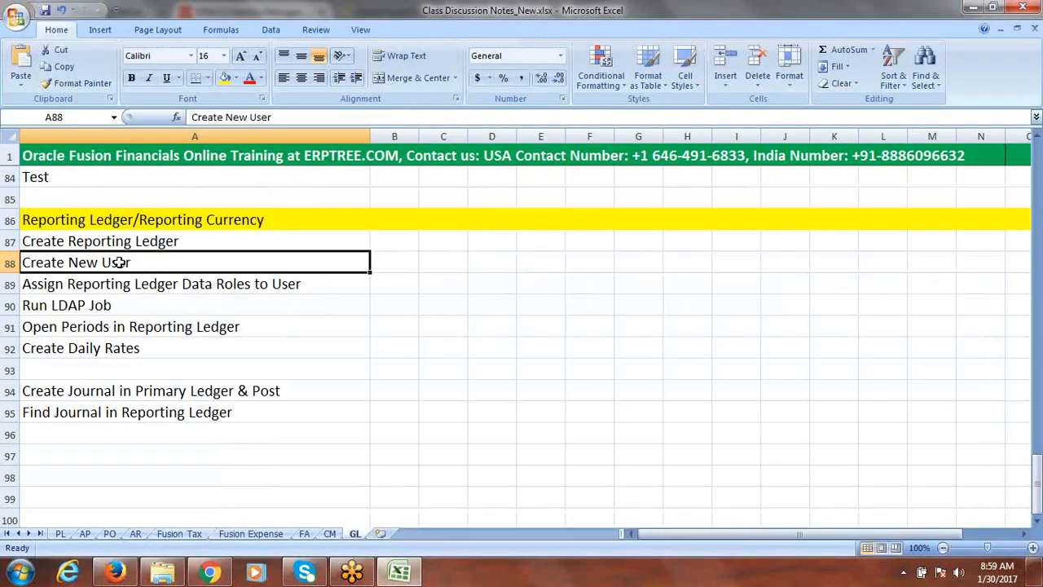
click(104, 348)
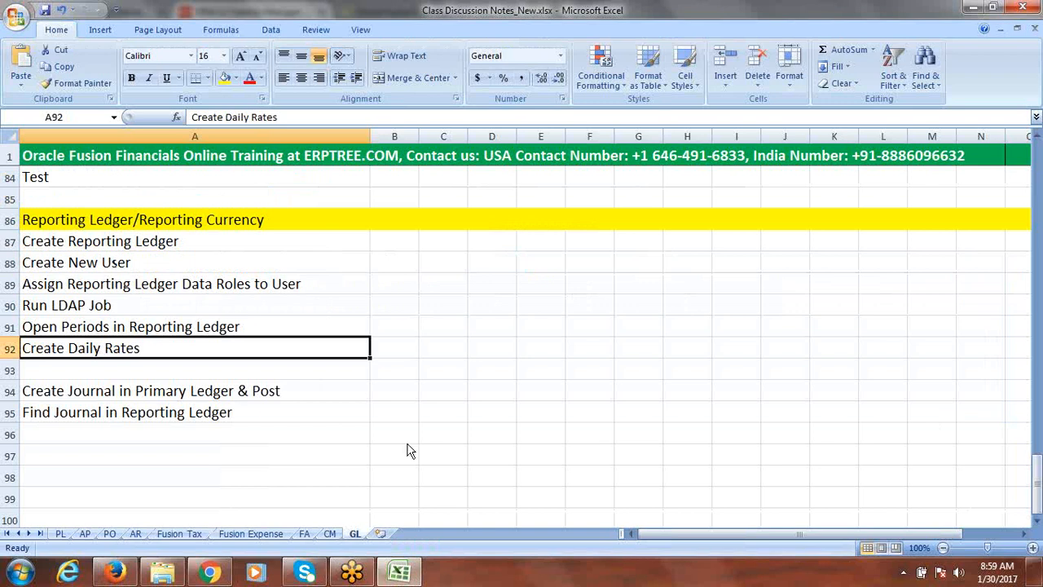
Search the setup tasks for daily rates and open the Manage Daily Rates task
click(114, 573)
click(117, 9)
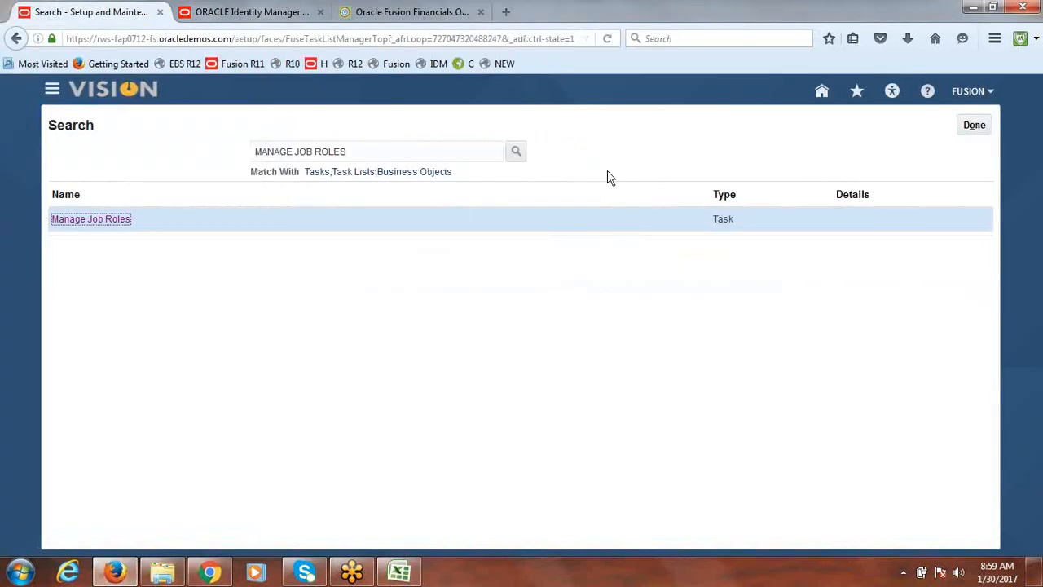
drag(356, 148, 223, 147)
text(d)
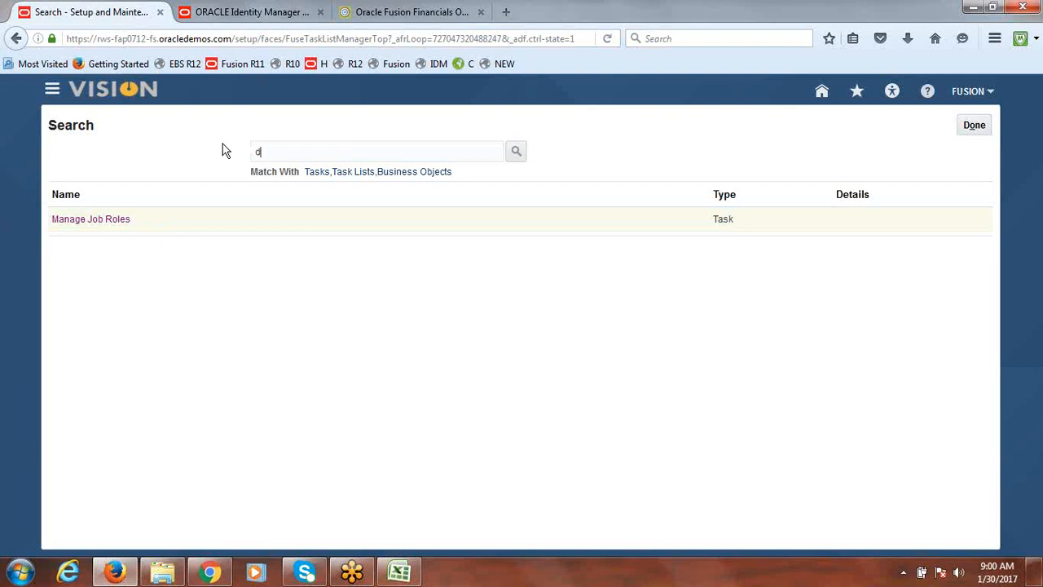
text(aily rates)
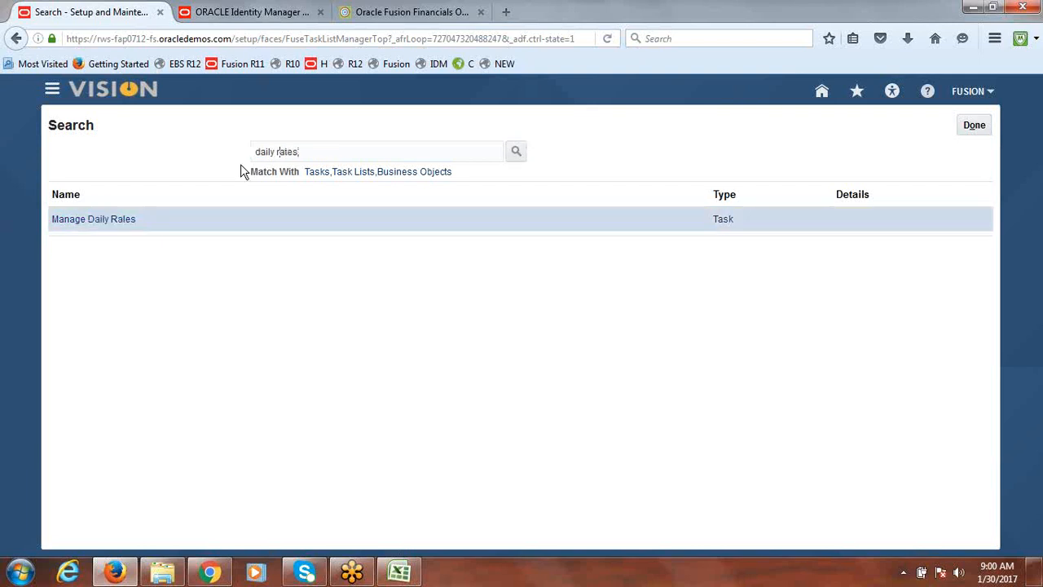
click(70, 221)
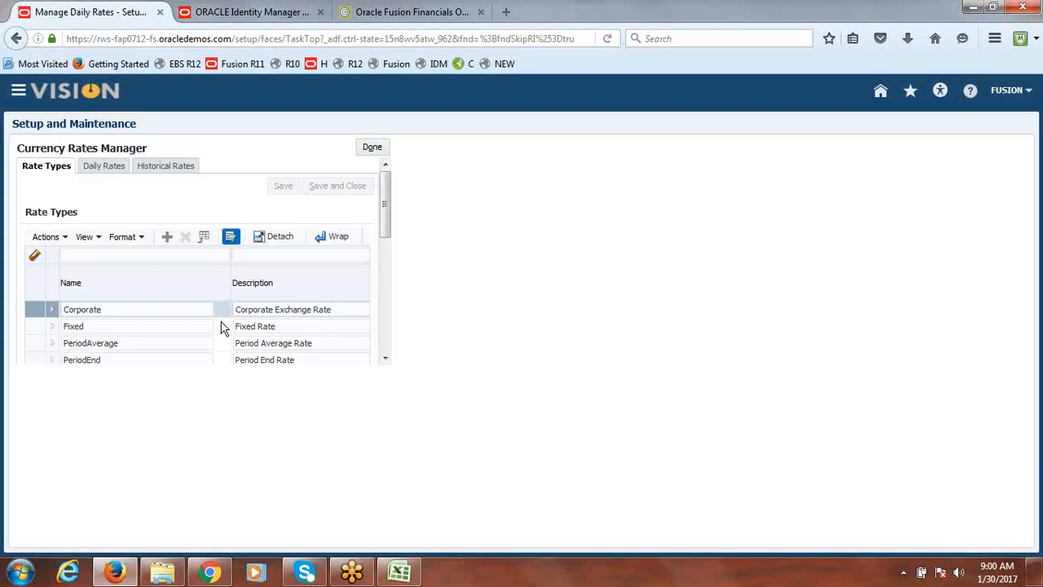
Create daily rates in a spreadsheet from the Daily Rates section and open it in Excel
click(104, 173)
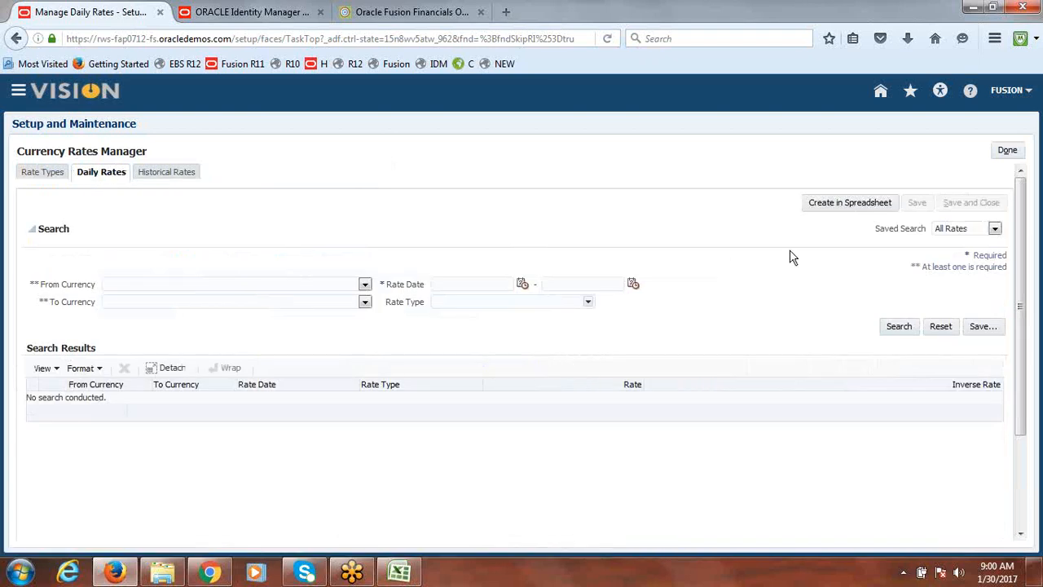
click(838, 203)
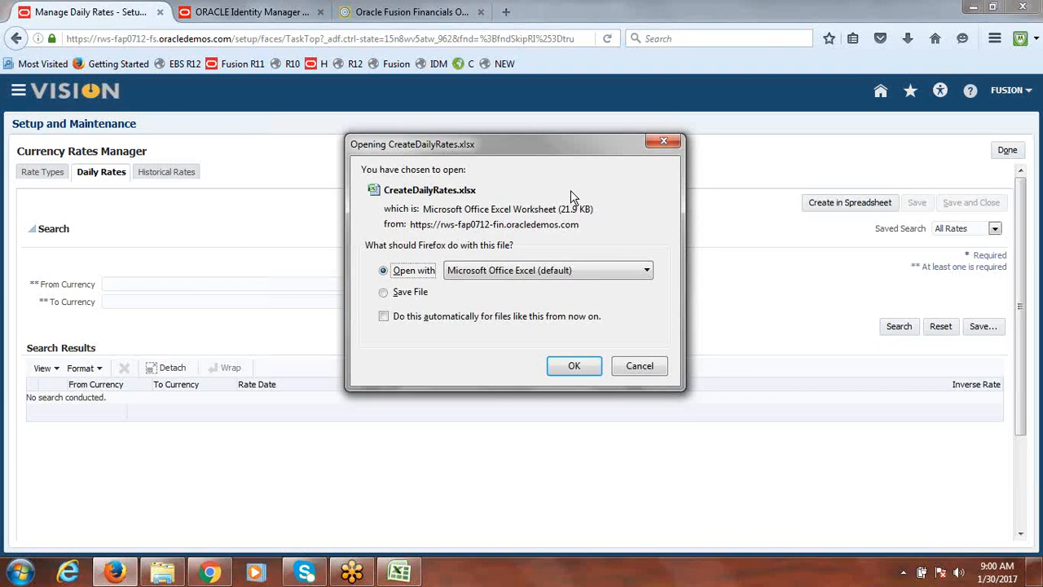
click(579, 367)
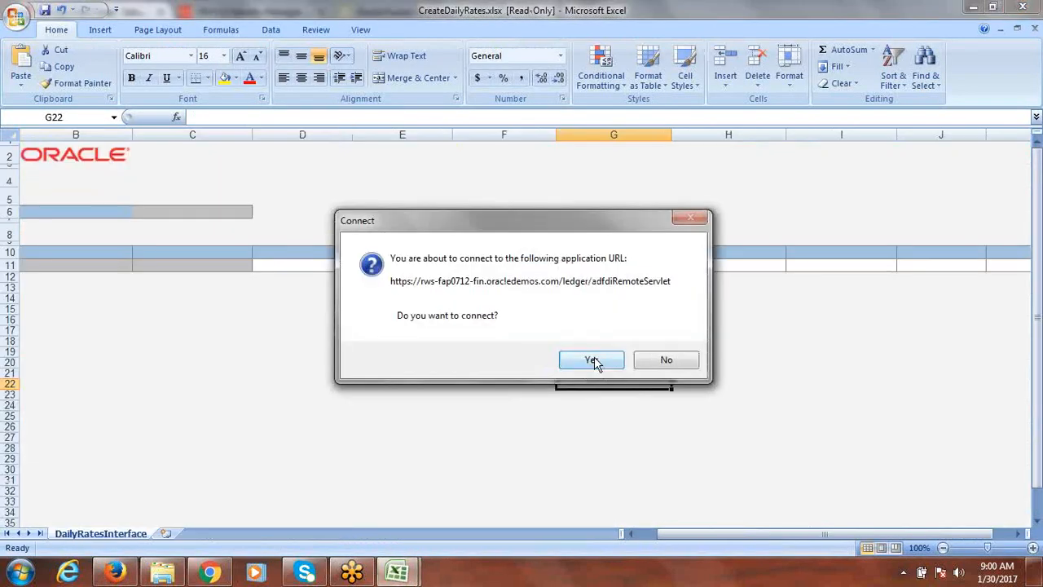
Connect the spreadsheet to the application, signing in with user name fusion and the account password
click(593, 360)
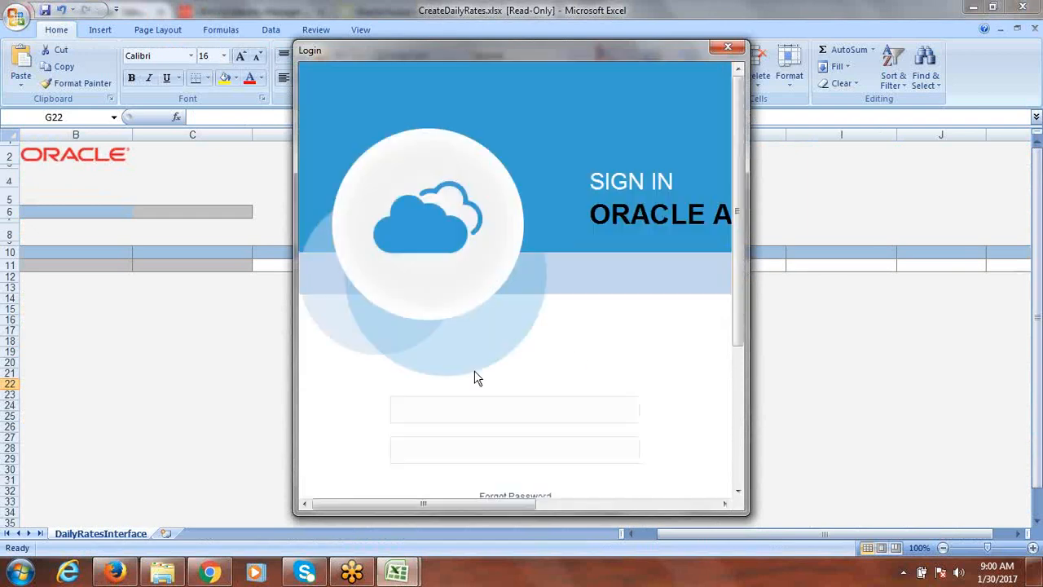
key(Tab)
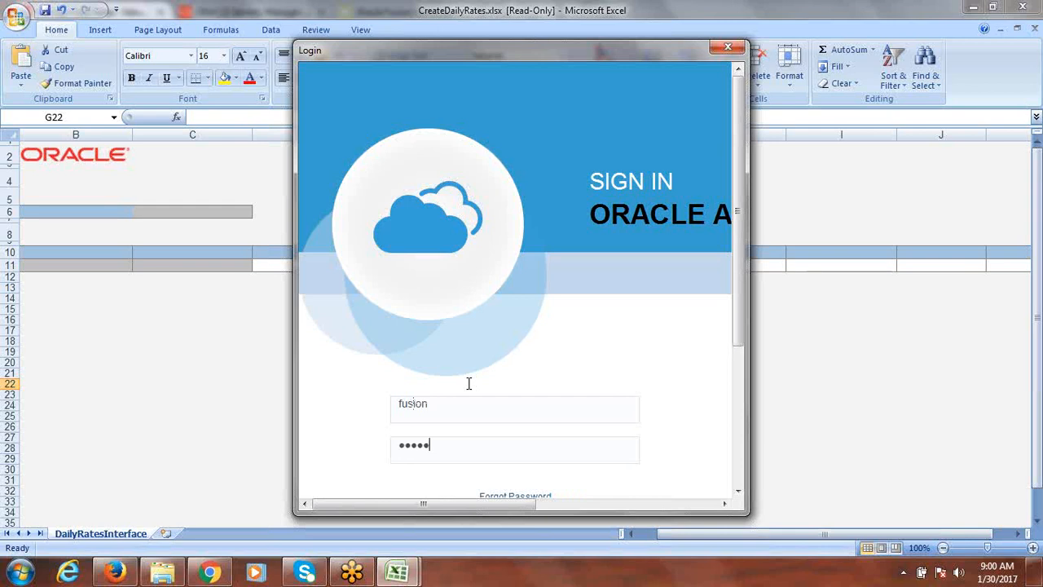
drag(738, 325, 738, 385)
click(528, 438)
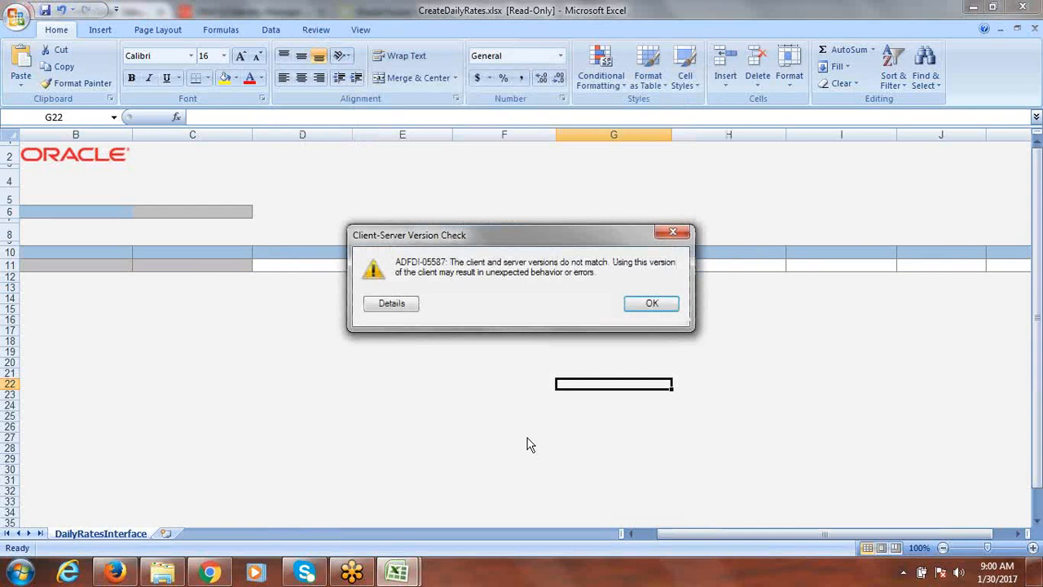
click(674, 231)
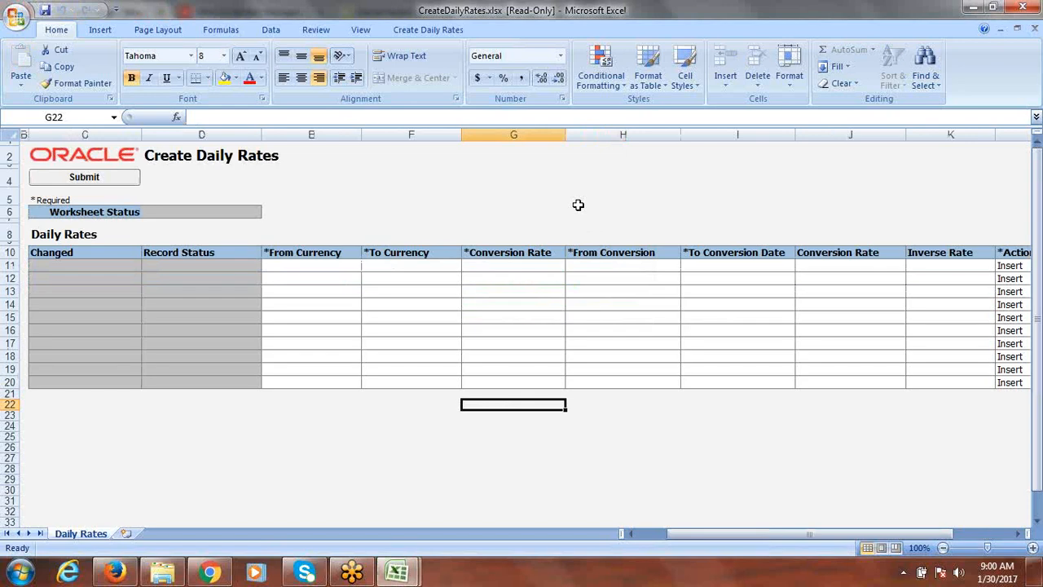
Enter a daily rate row from USD to INR with the Corporate conversion rate type
click(275, 264)
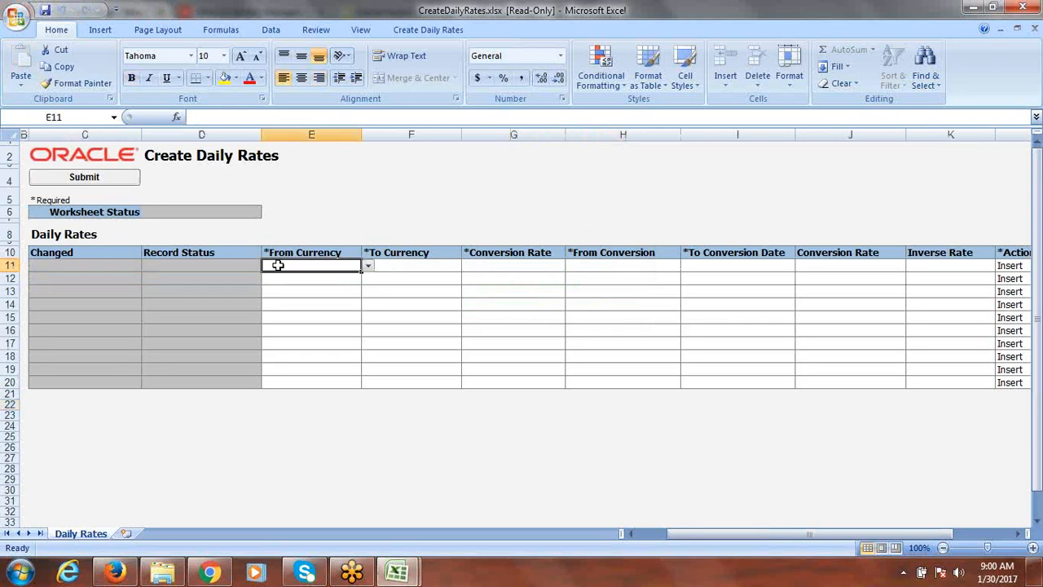
click(368, 267)
click(308, 276)
key(Tab)
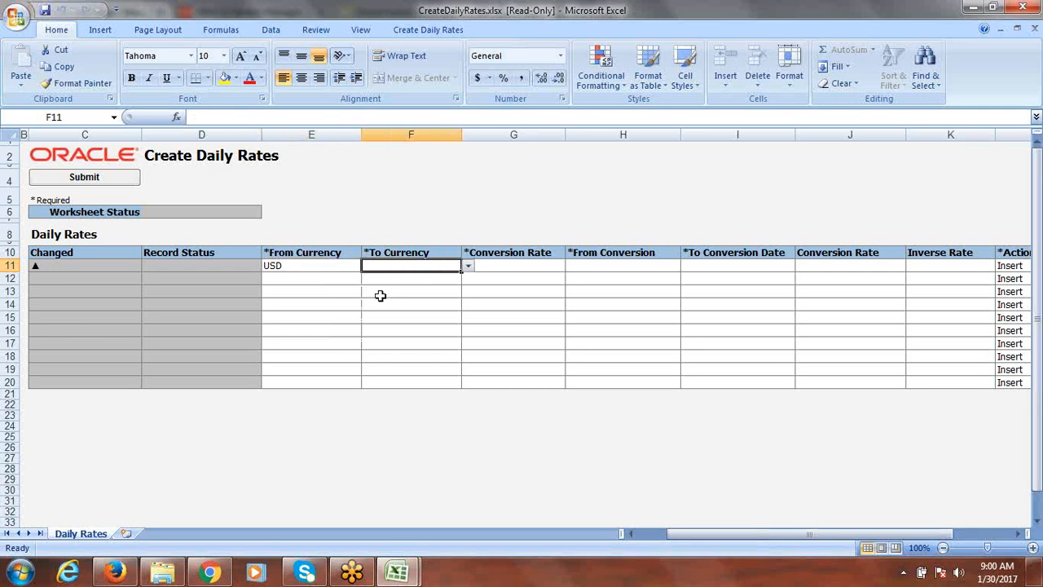
click(468, 268)
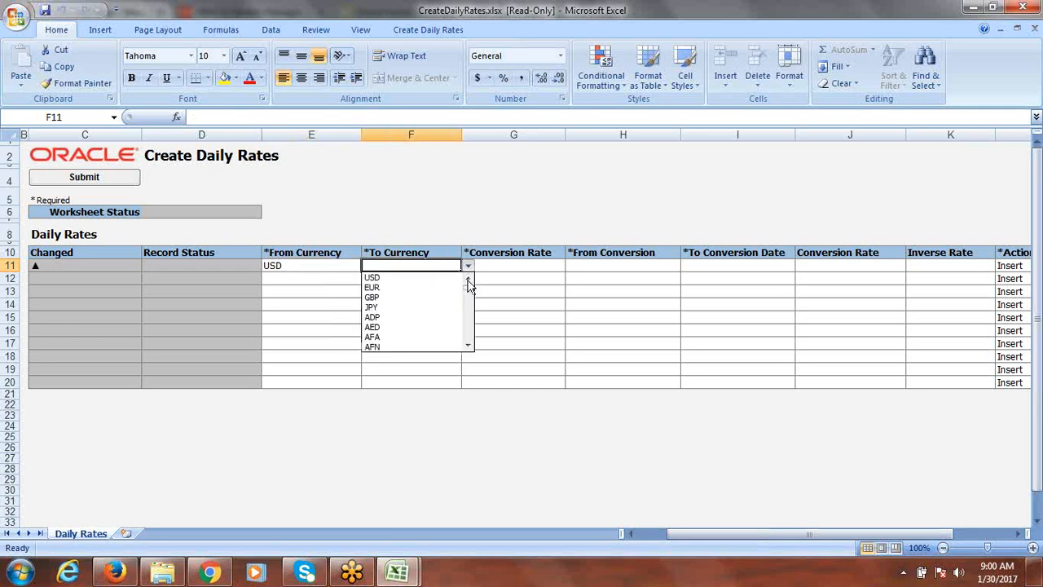
scroll(469, 293, down, 1)
drag(469, 288, 469, 302)
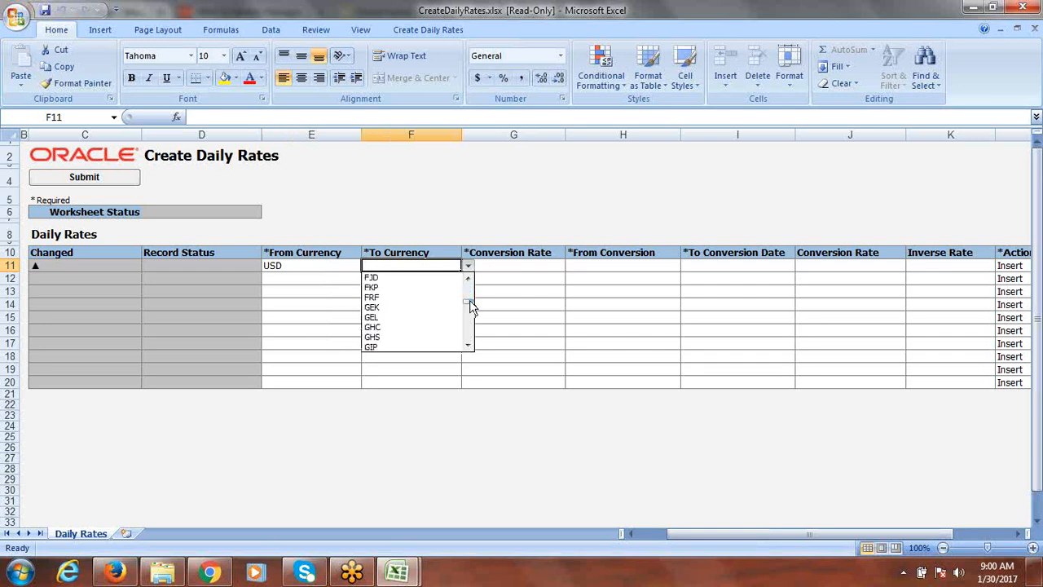
click(385, 265)
text(INR)
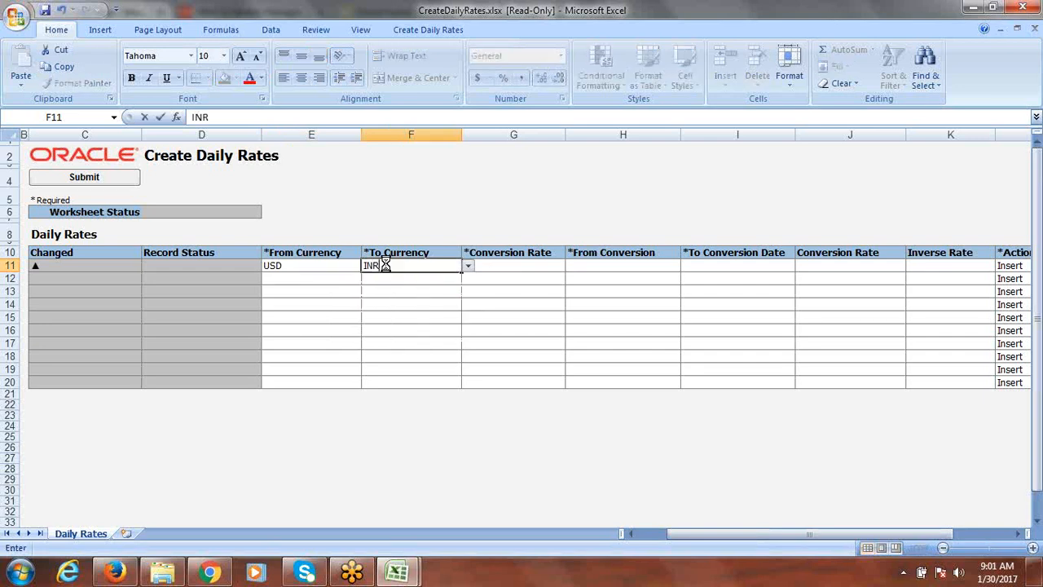
key(Tab)
click(572, 266)
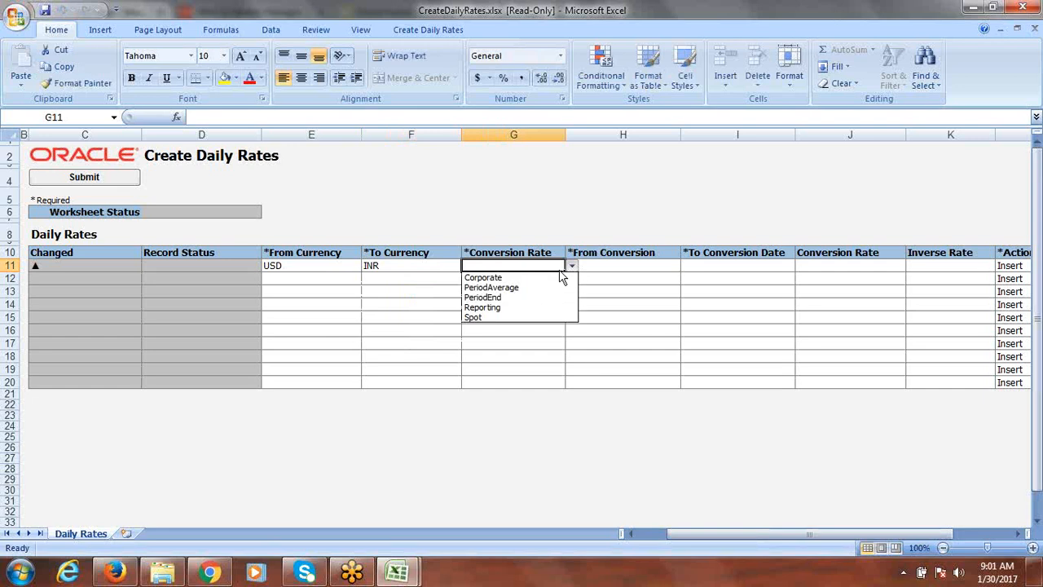
click(515, 277)
key(Tab)
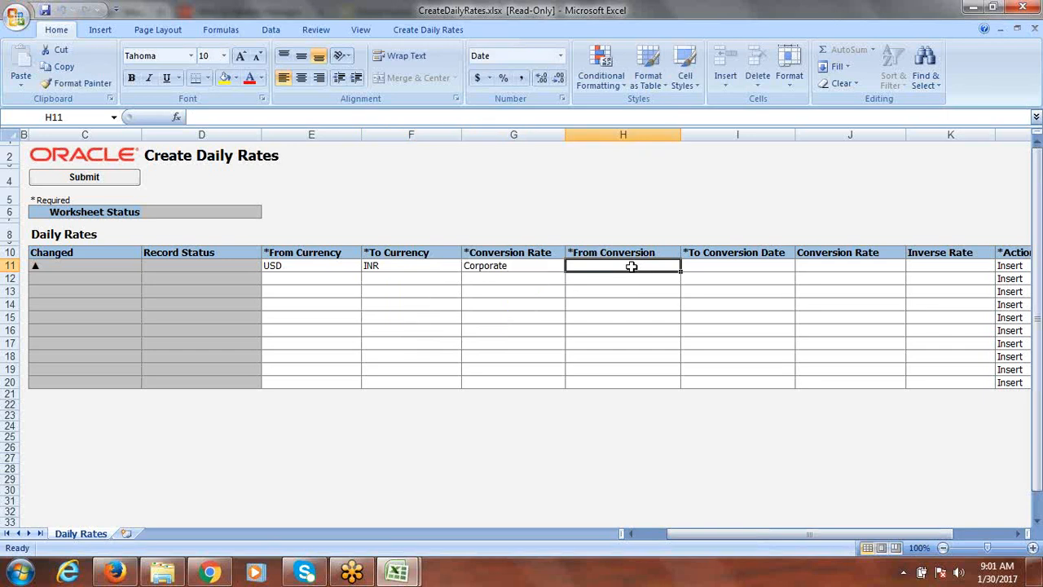
Set both the from and to conversion dates to 1/30/2017 and the conversion rate to 67
text(1)
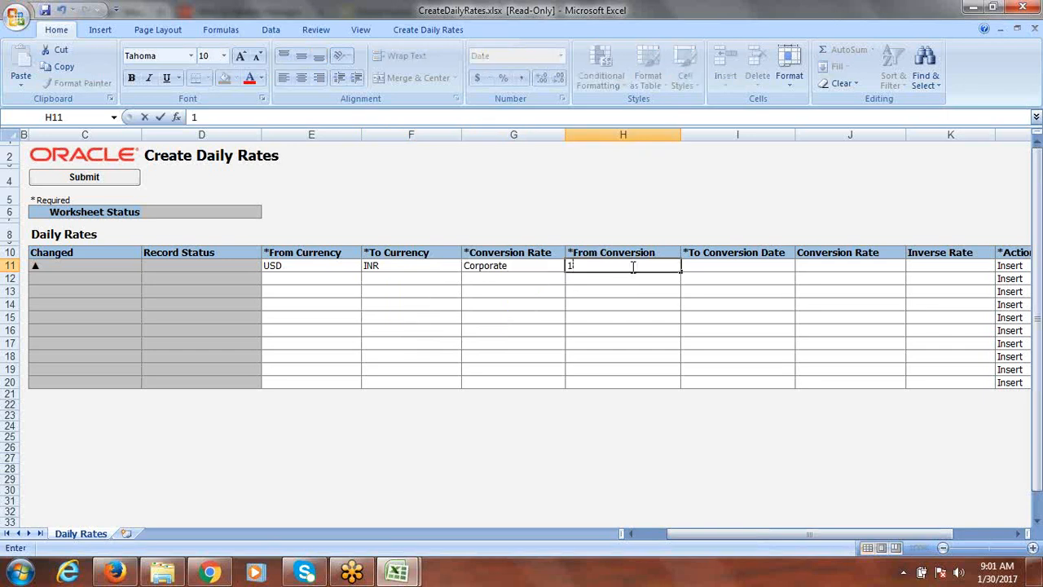
text(/30)
text(/2017)
key(Tab)
click(607, 266)
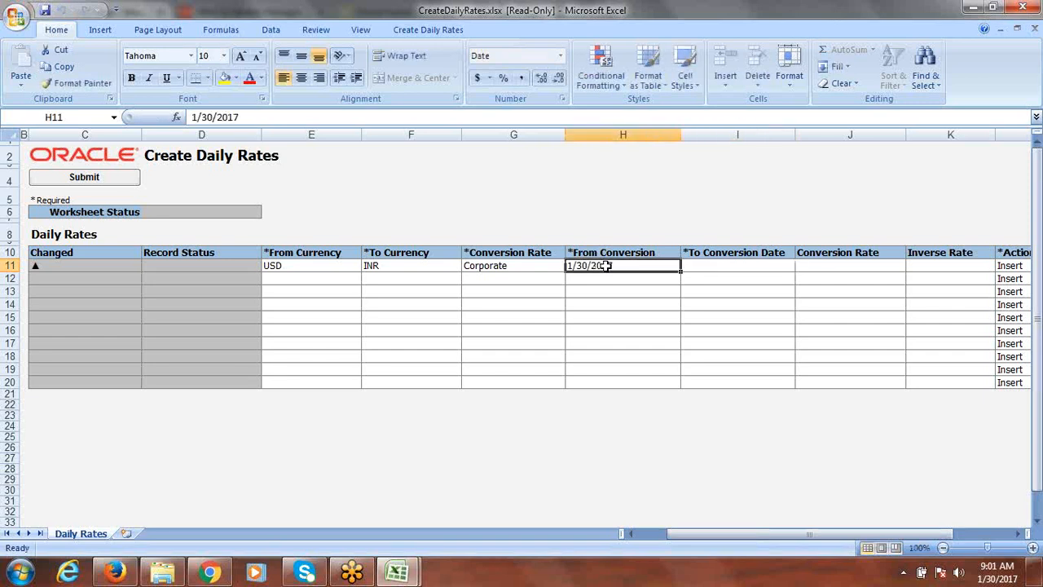
key(ctrl+c)
click(729, 268)
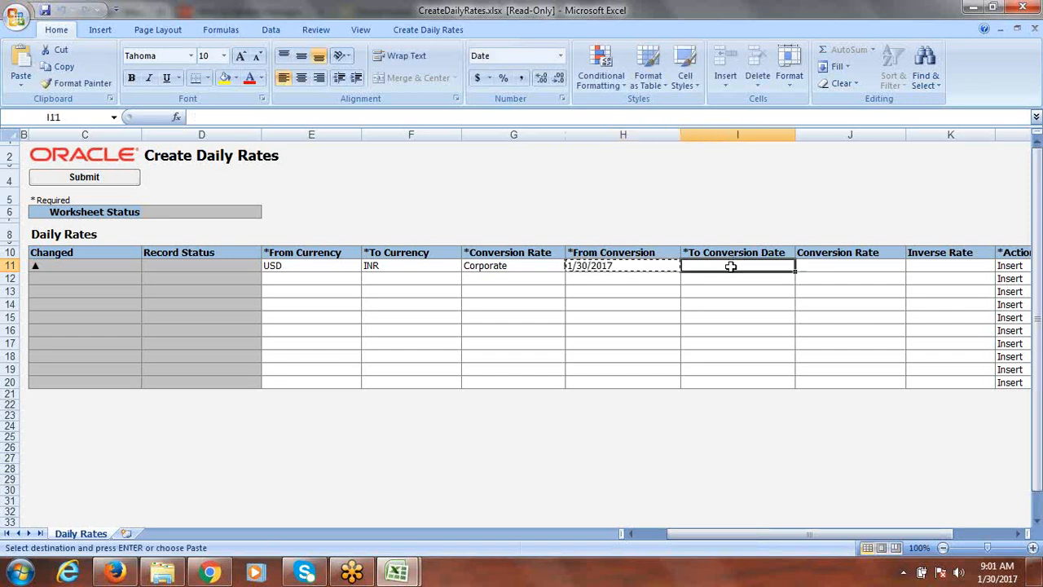
key(Return)
click(833, 269)
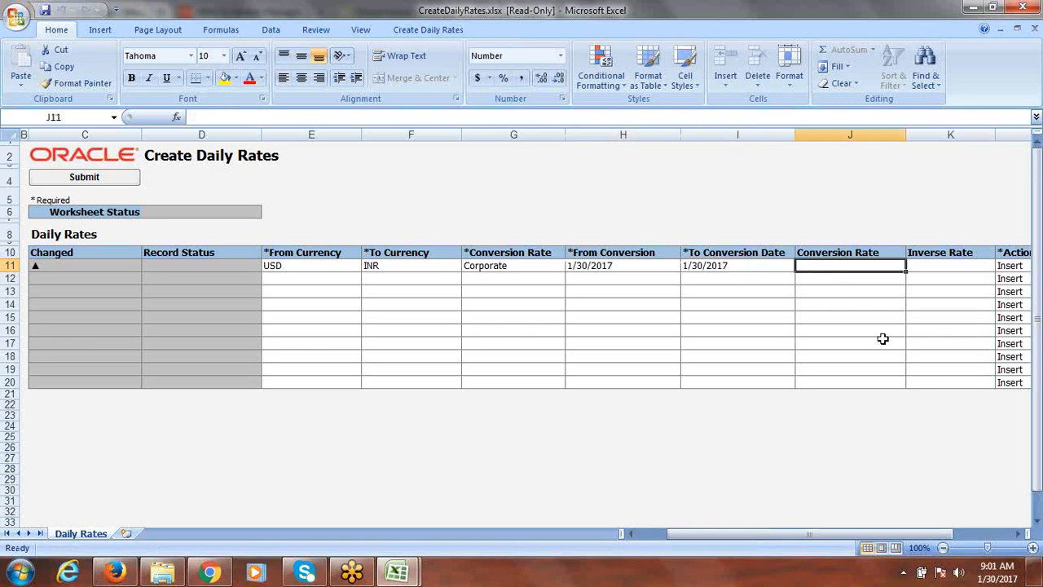
text(67)
key(Tab)
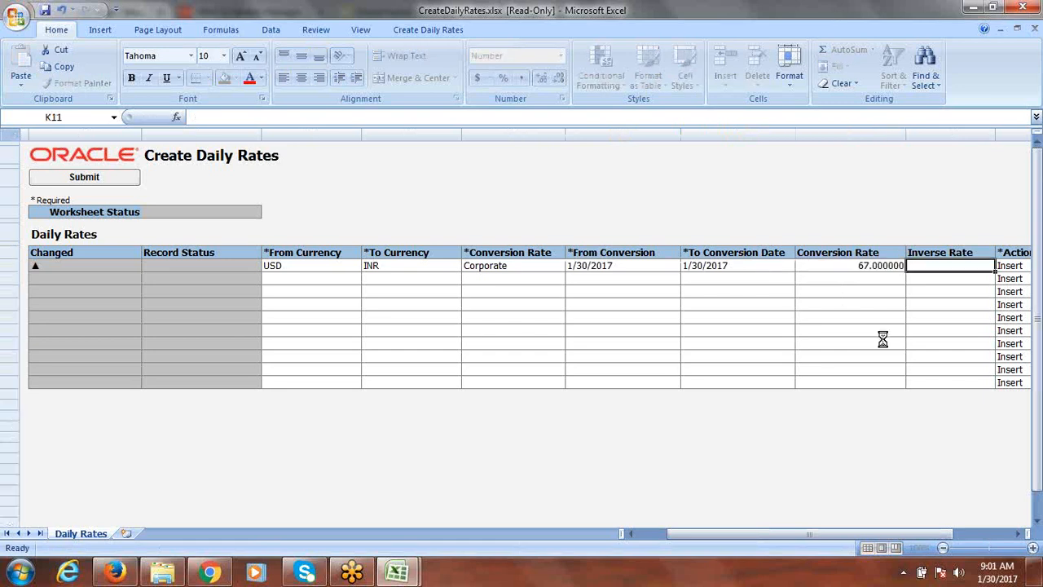
Submit the daily rates with the daily rates import program submitted automatically
click(120, 180)
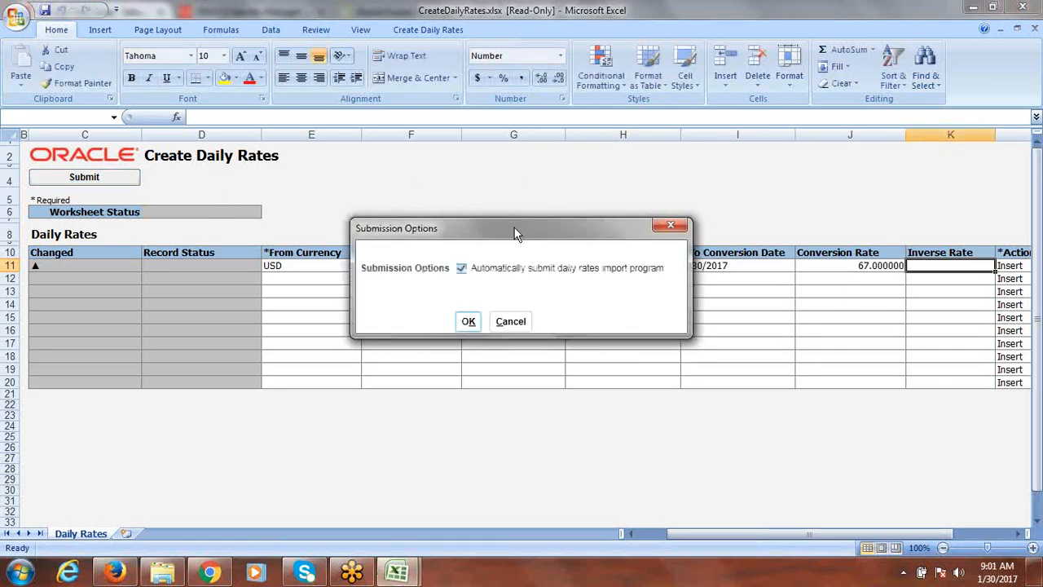
click(471, 323)
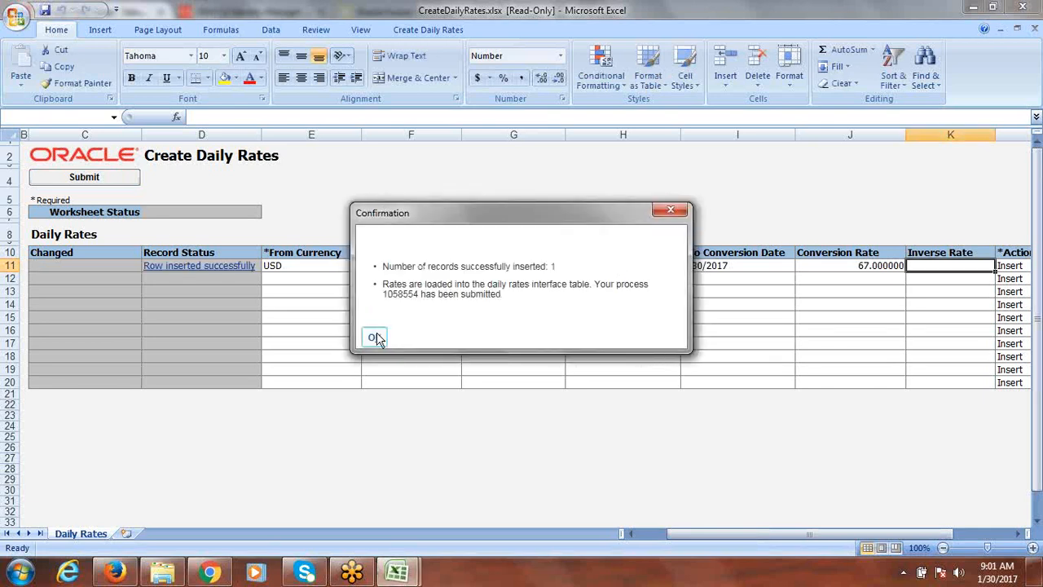
click(374, 338)
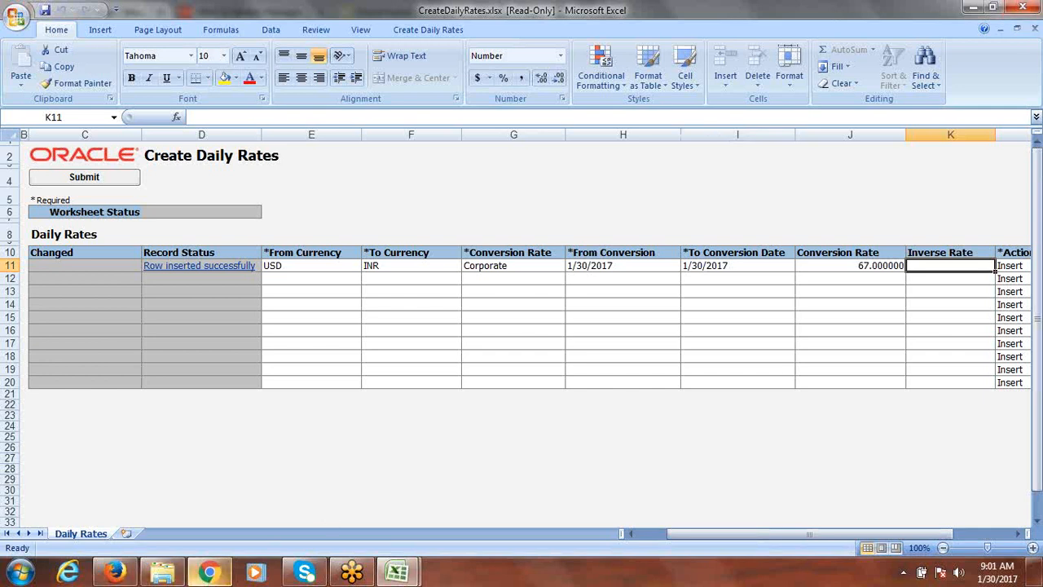
Review the reporting ledger task list in the class notes spreadsheet
click(104, 576)
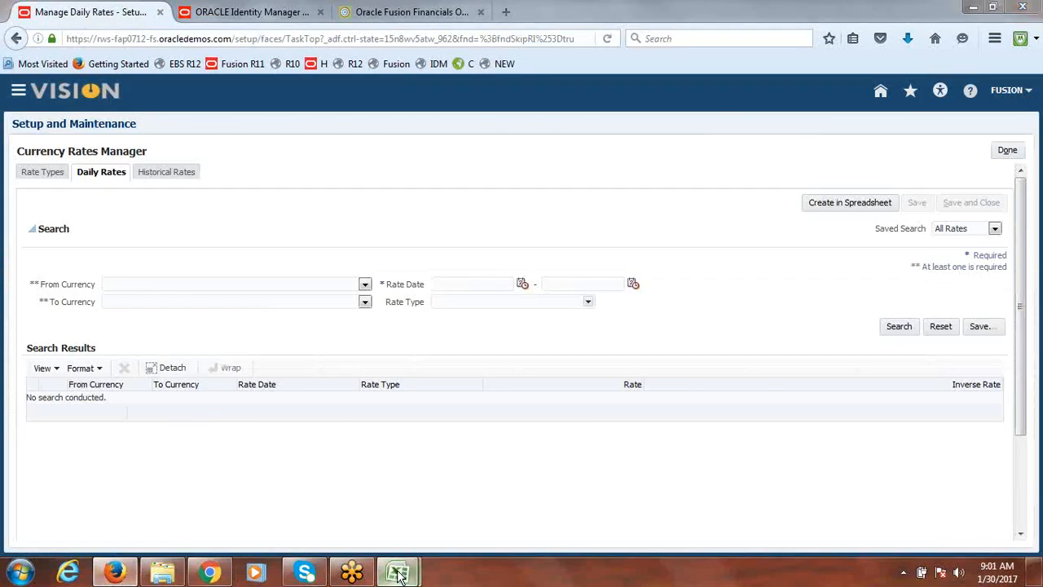
mouse_move(397, 572)
click(375, 500)
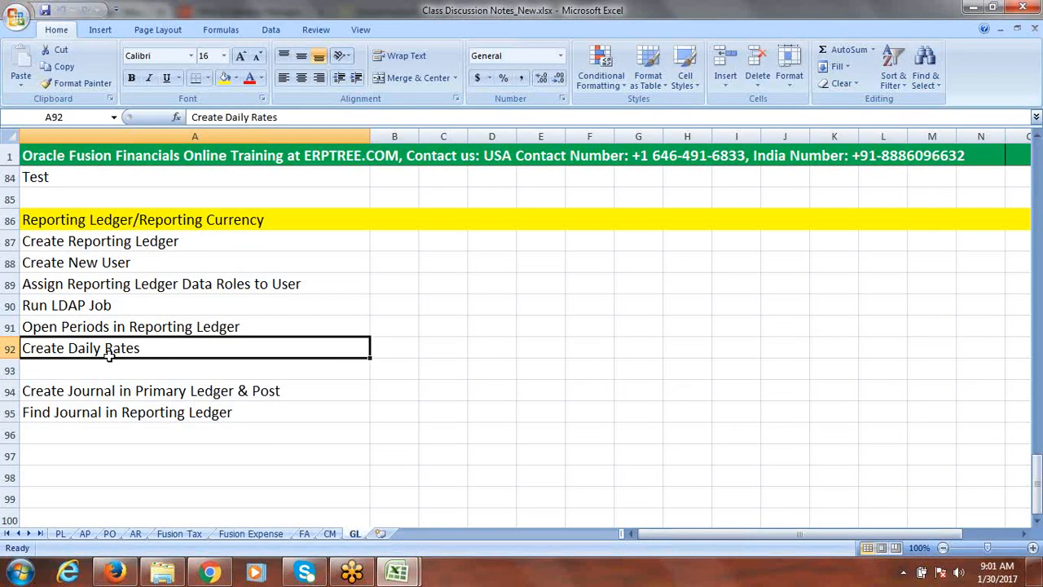
click(121, 284)
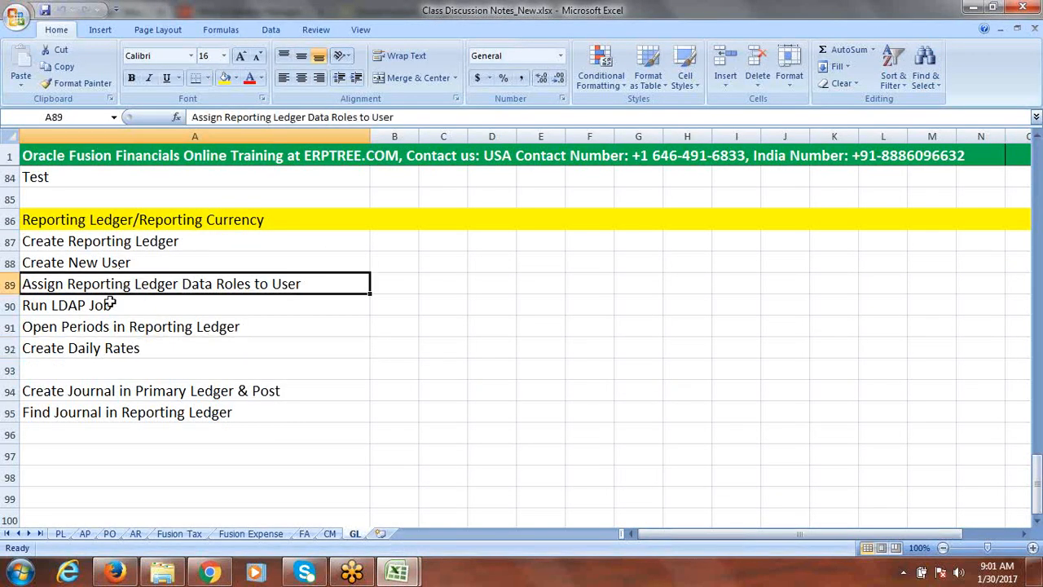
click(107, 306)
click(118, 328)
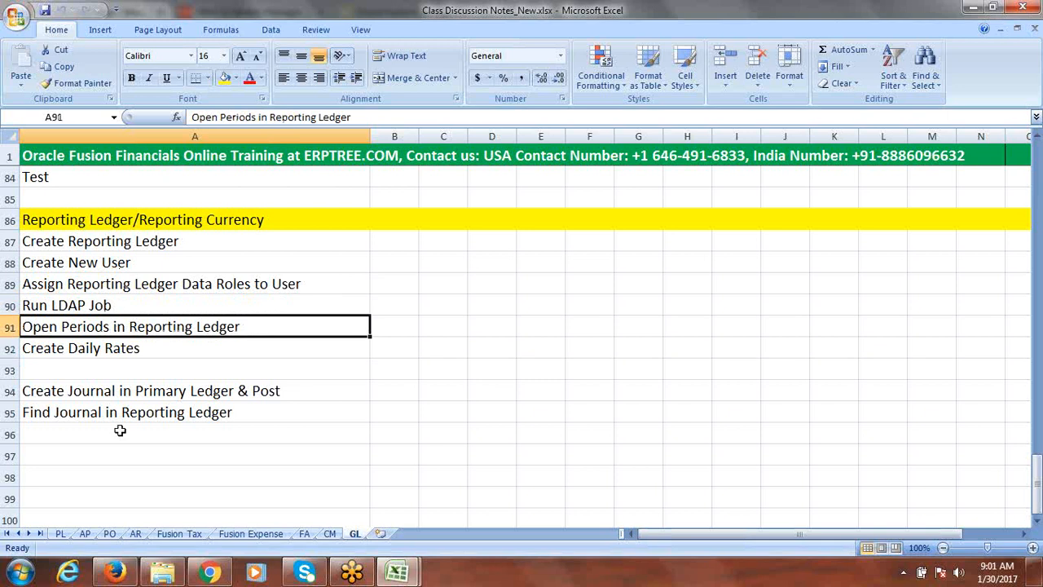
In the Identity Manager, start assigning roles to the FUSIONRL user and search role display names for %Fusion Rep%
click(114, 573)
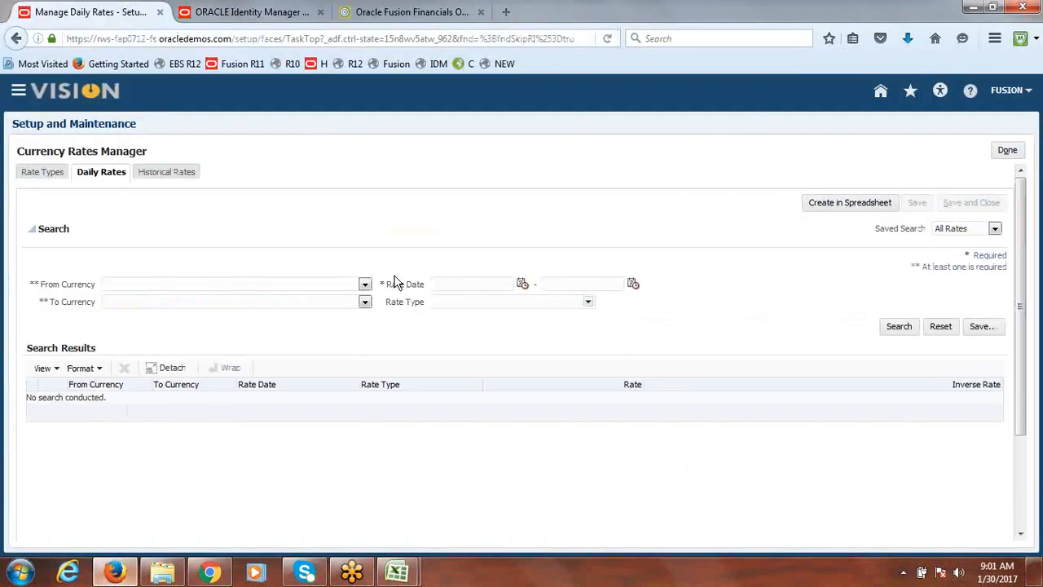
click(243, 10)
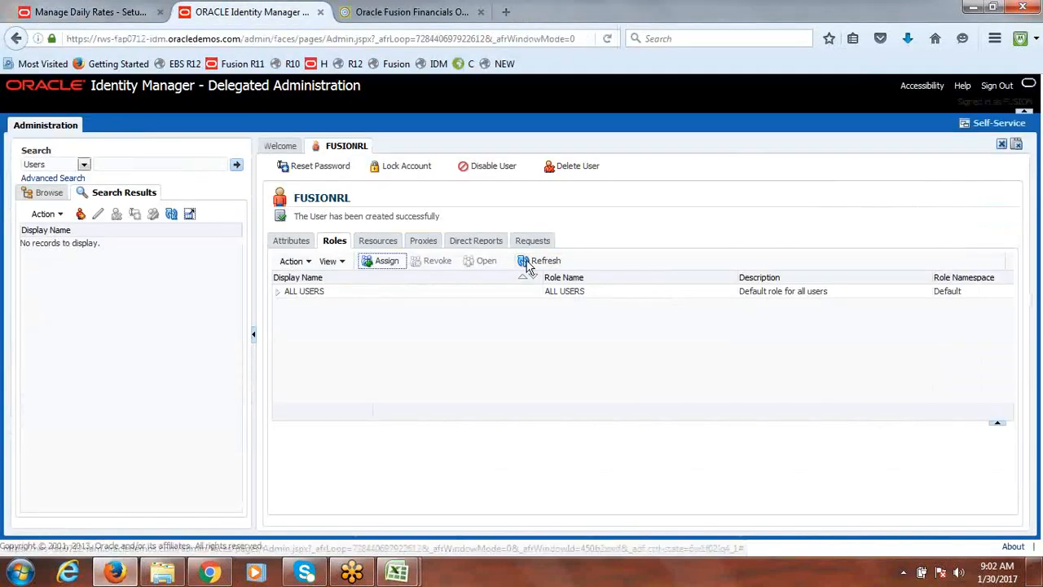
click(396, 266)
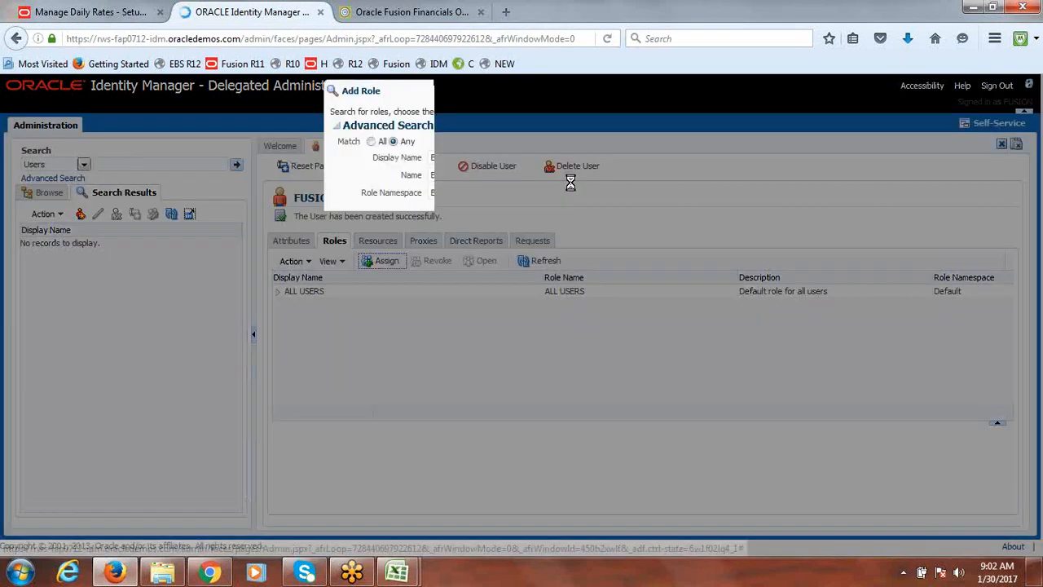
click(531, 157)
text(%%)
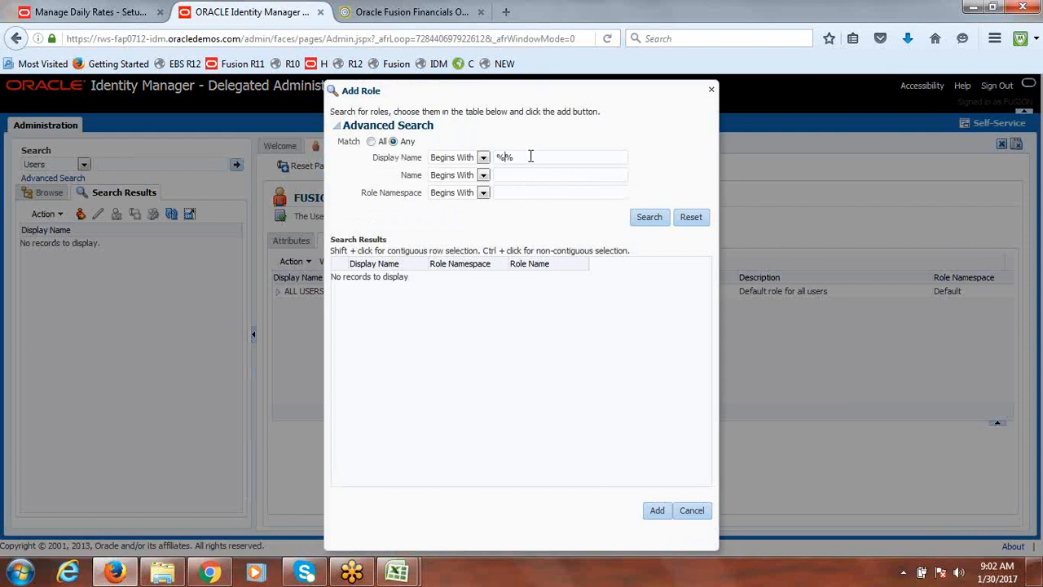
text(Fusion Se)
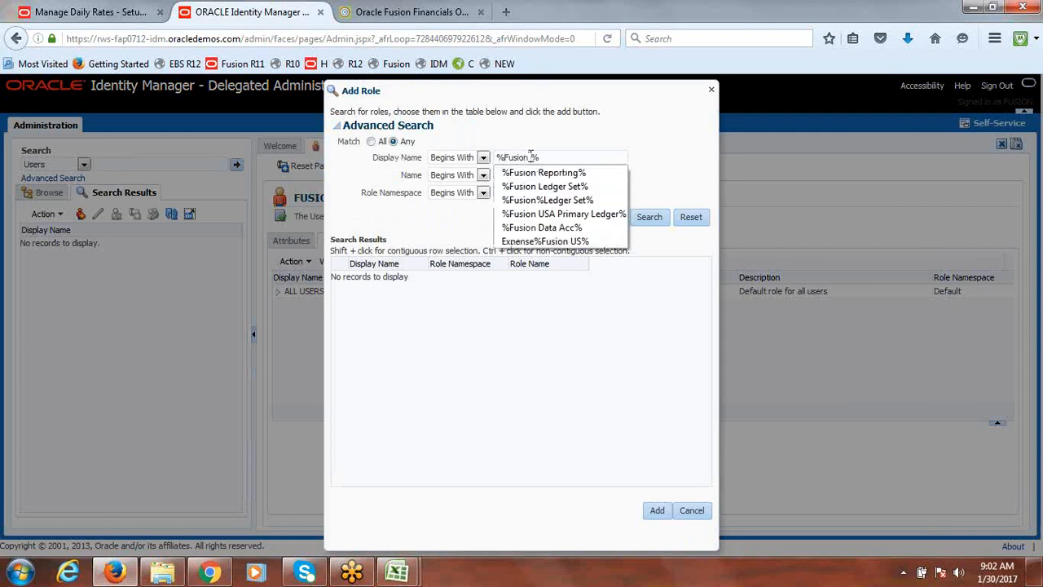
key(BackSpace)
key(BackSpace)
text(Rep)
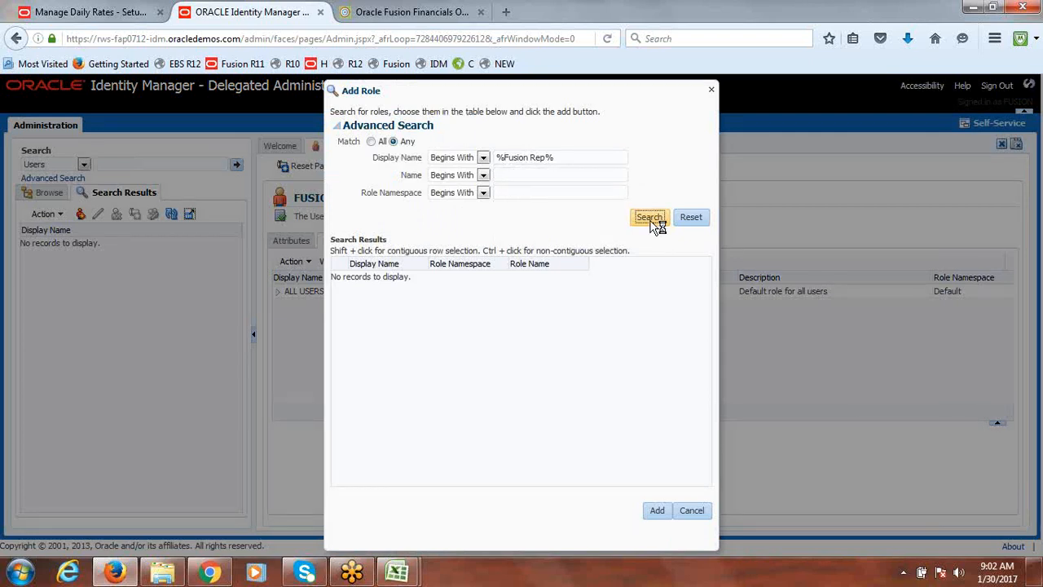
click(650, 219)
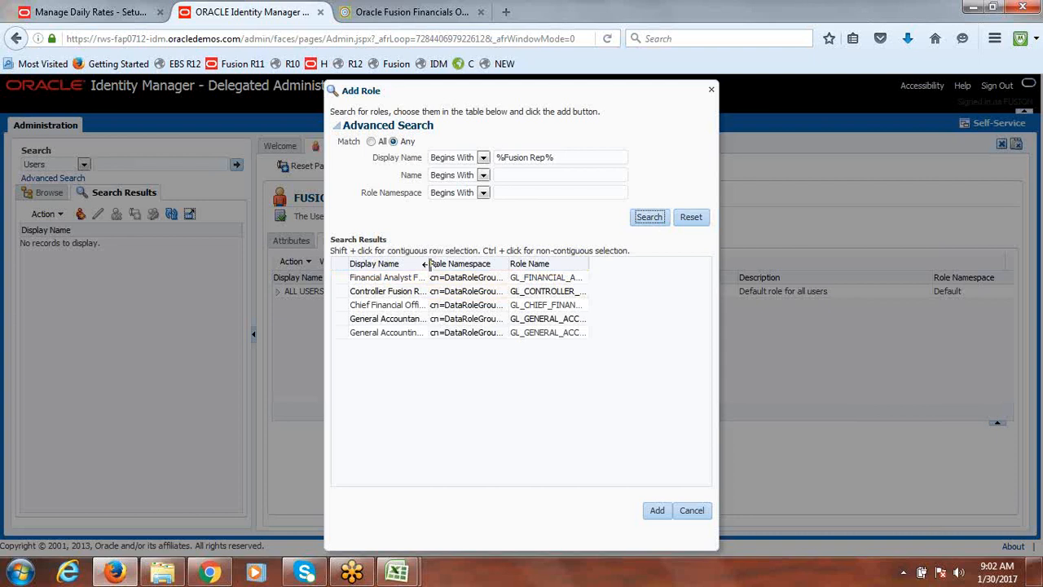
Select all five Fusion Reporting Ledger INR roles, add them to the user, and refresh the roles list
drag(427, 264, 595, 272)
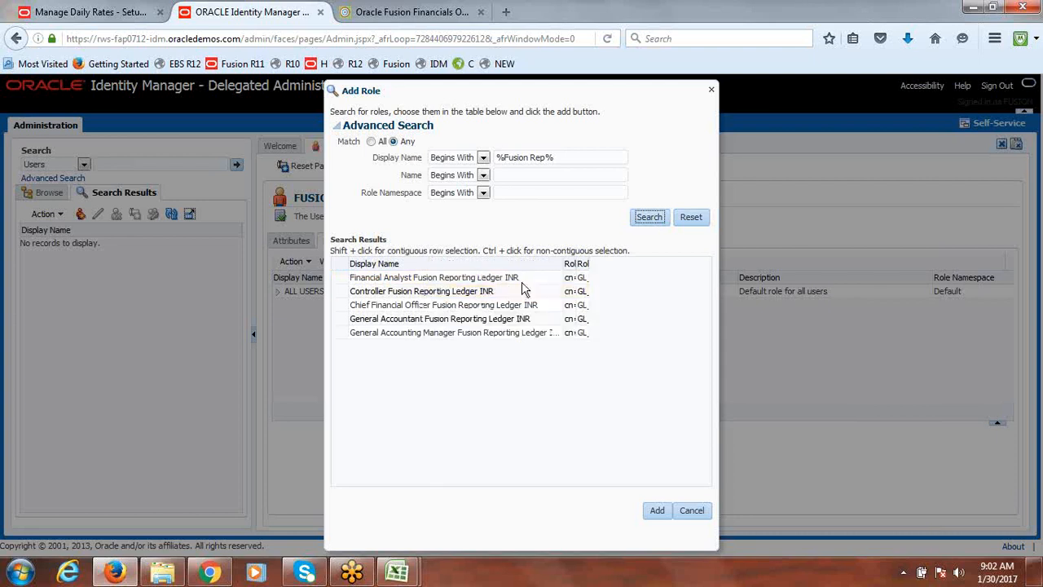
click(342, 282)
shift+click(338, 332)
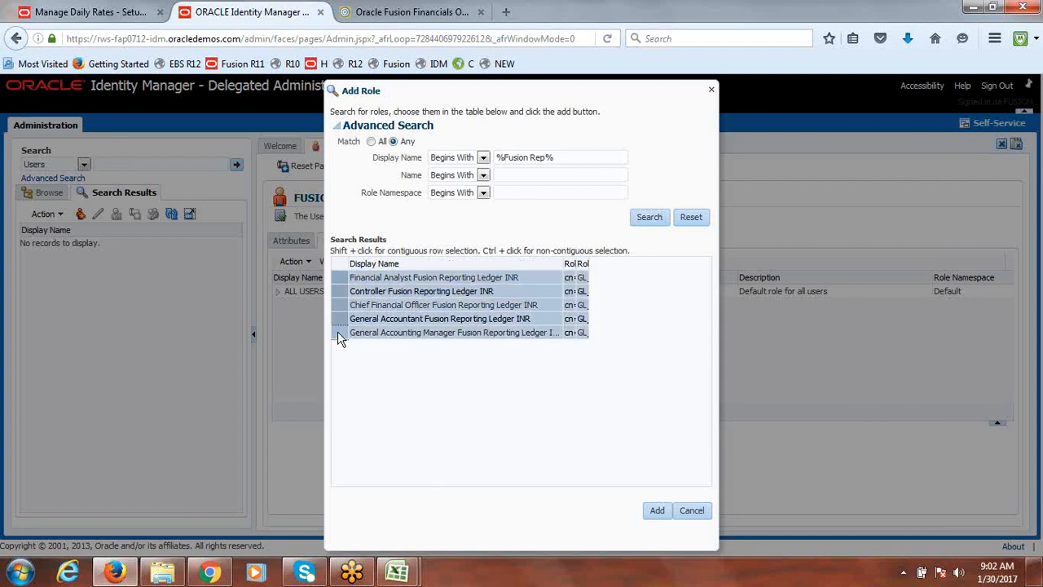
click(660, 512)
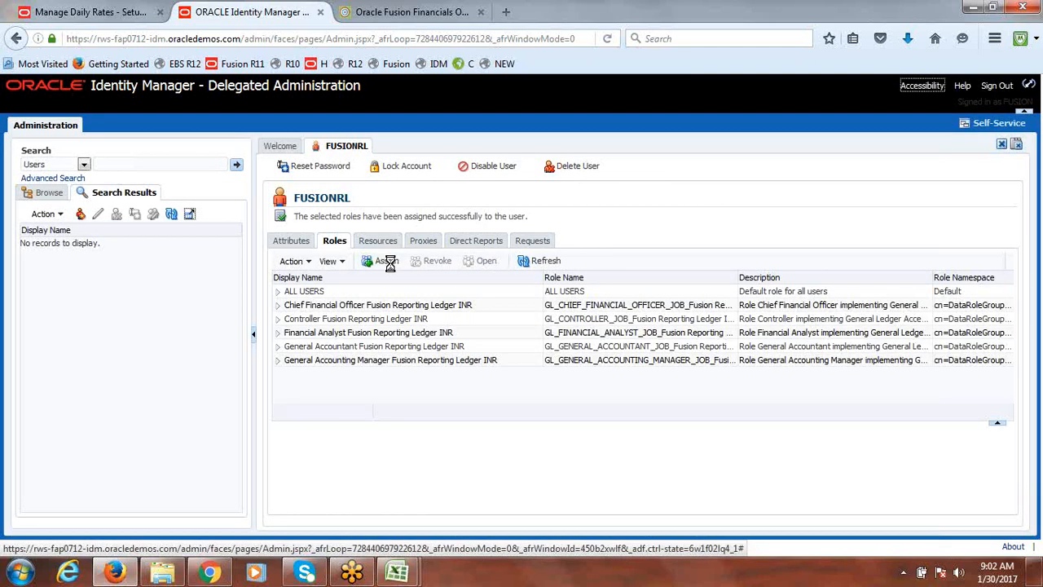
click(543, 261)
Open Scheduled Processes and begin scheduling a new job, opening the search for the job name
click(96, 10)
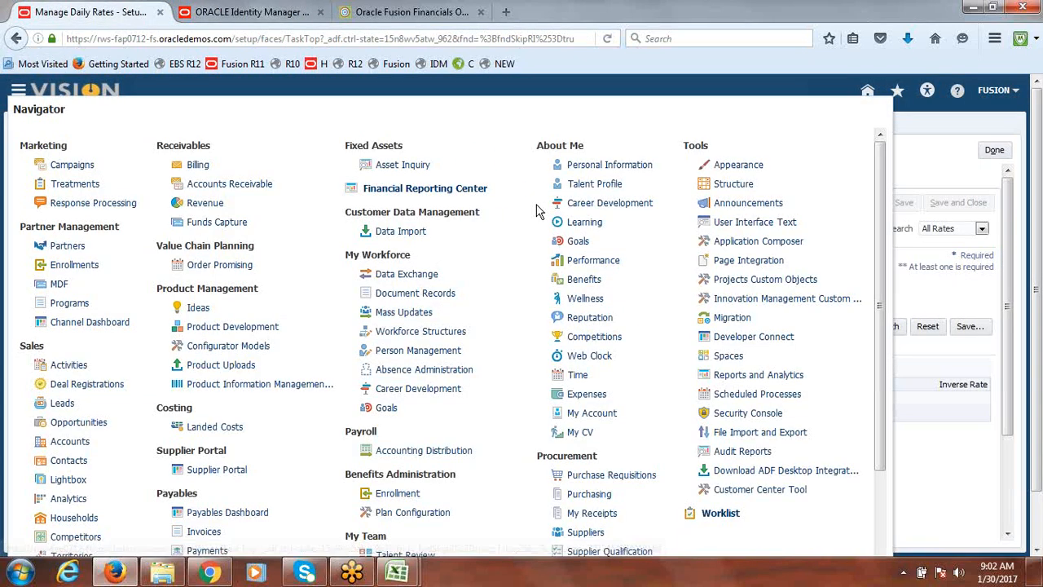
scroll(879, 204, down, 1)
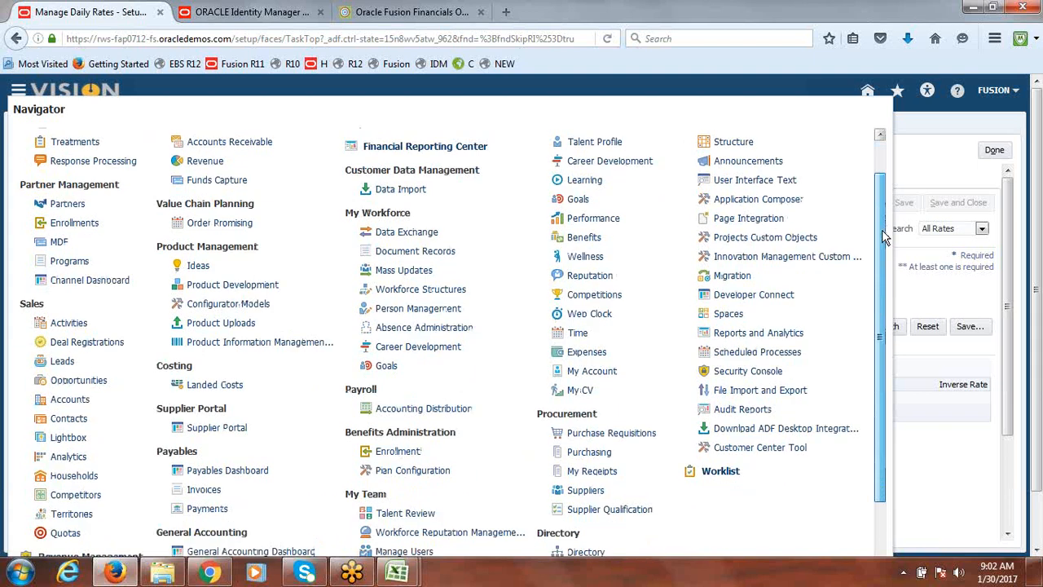
click(750, 348)
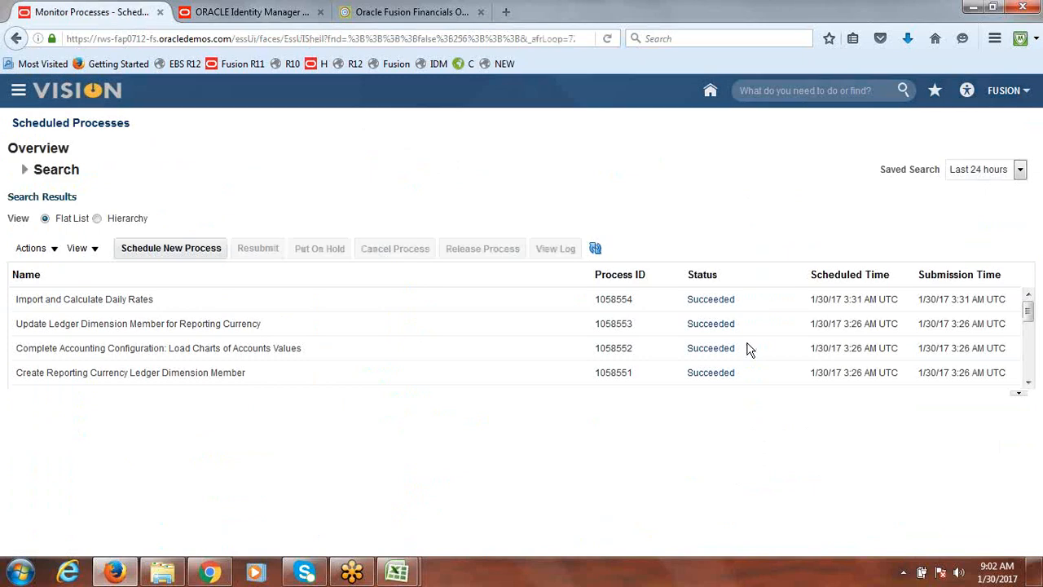
click(168, 250)
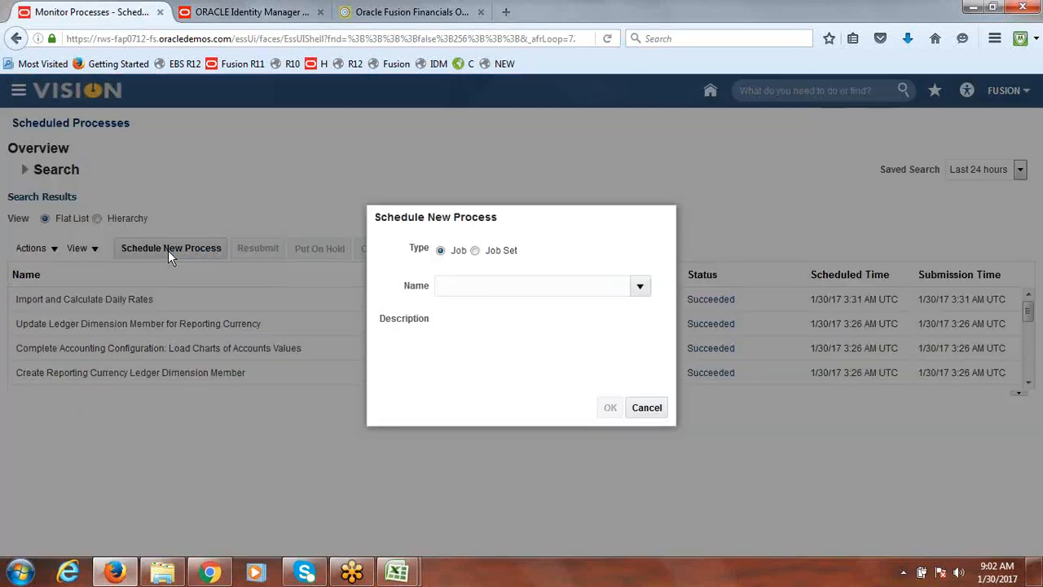
click(521, 286)
text(ljfkd)
key(Tab)
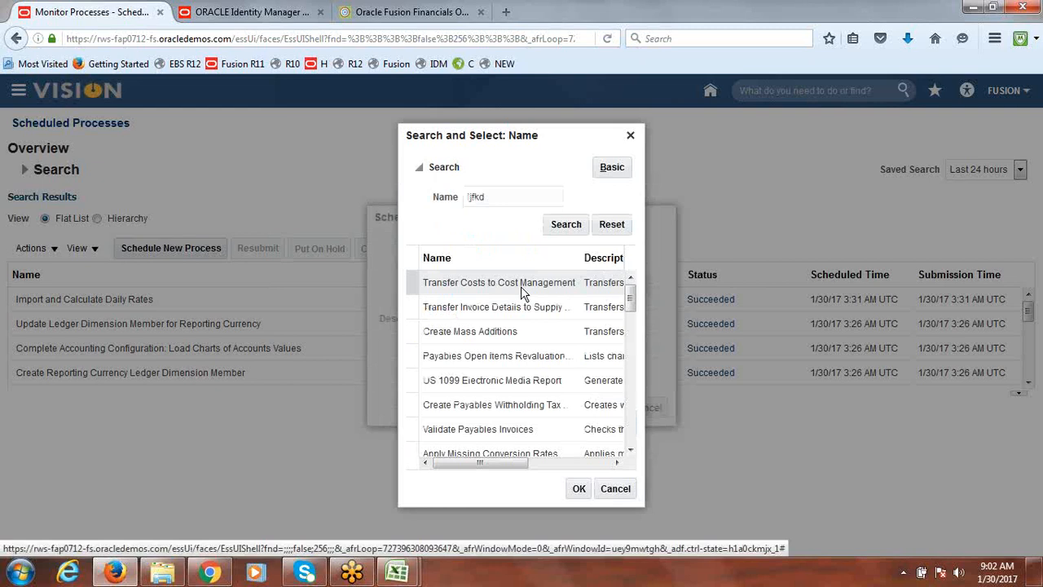
Search job names for LDAP and choose the Retrieve Latest LDAP Changes job for the new process
drag(519, 198, 432, 210)
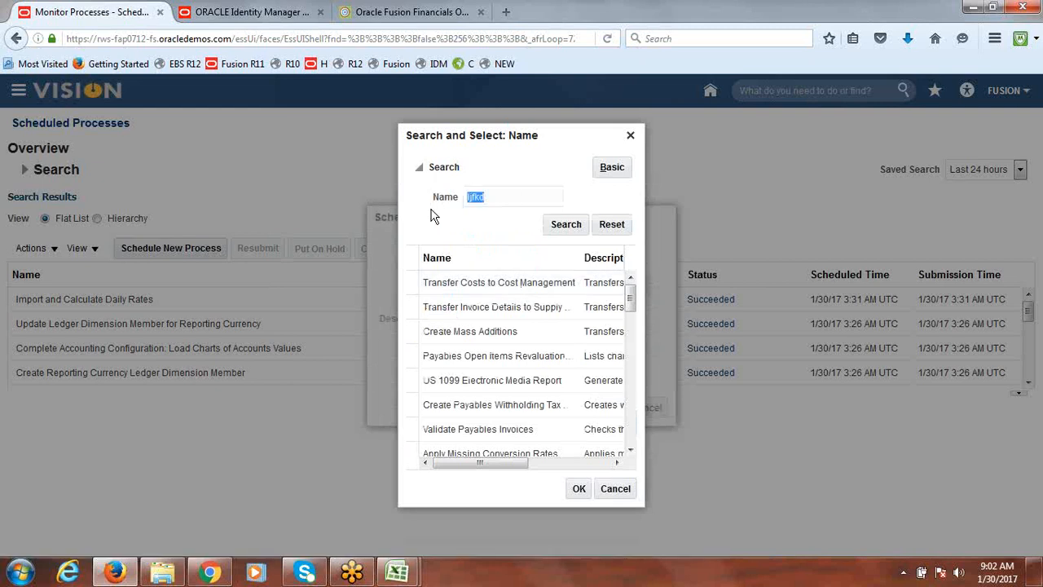
text(LDAP)
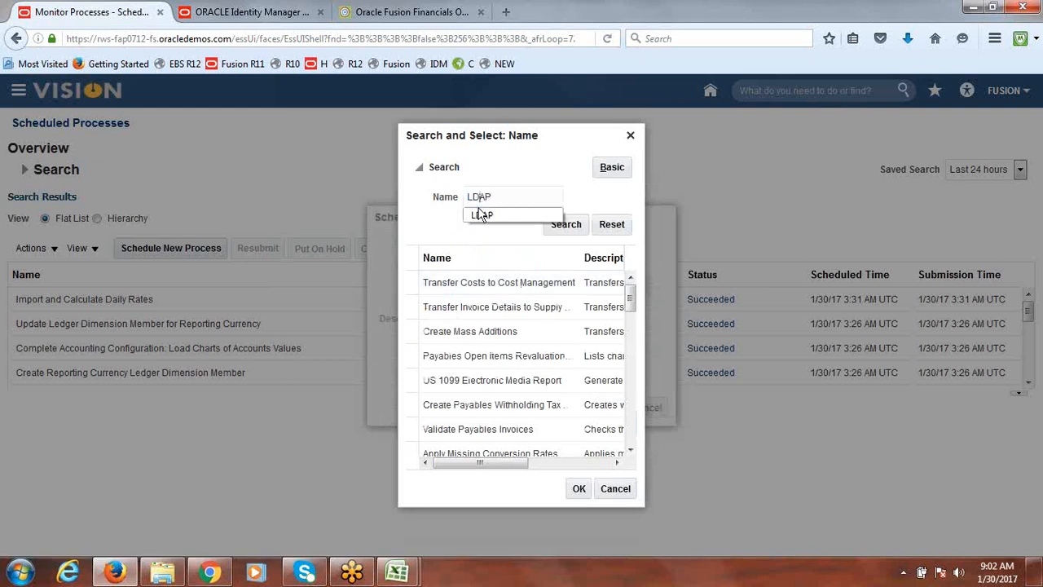
click(485, 215)
click(571, 227)
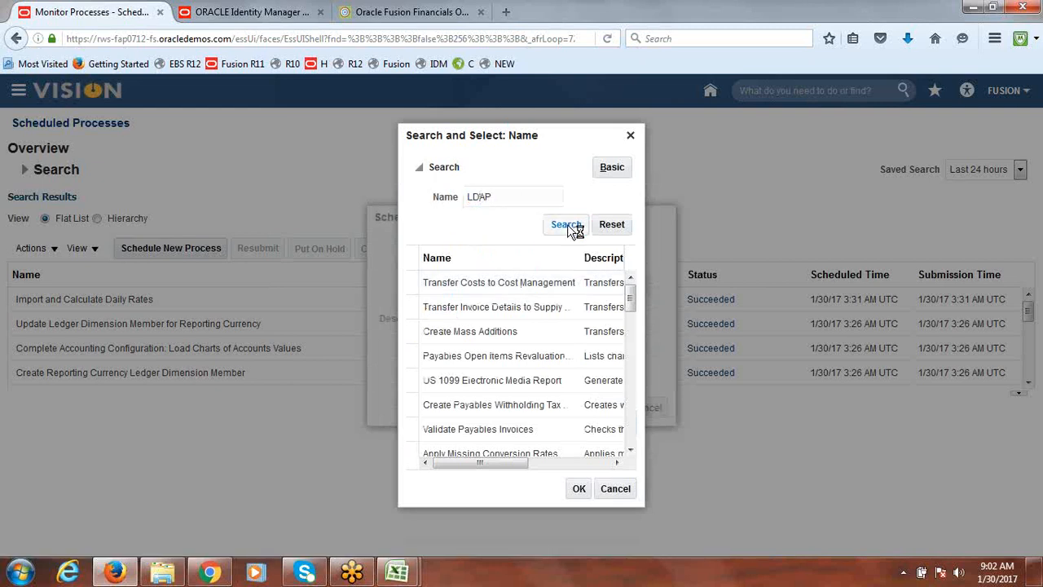
click(495, 289)
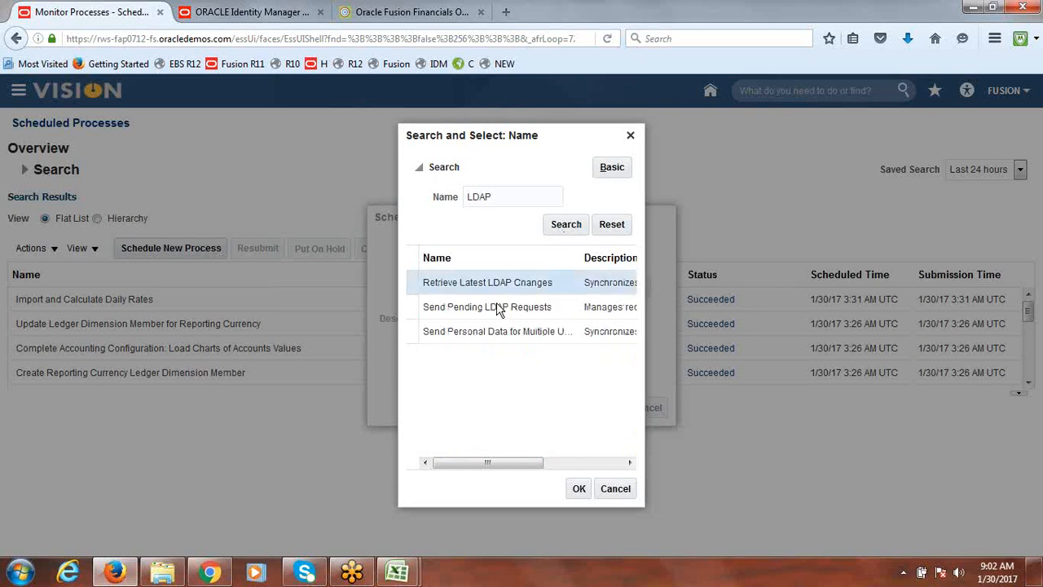
click(579, 488)
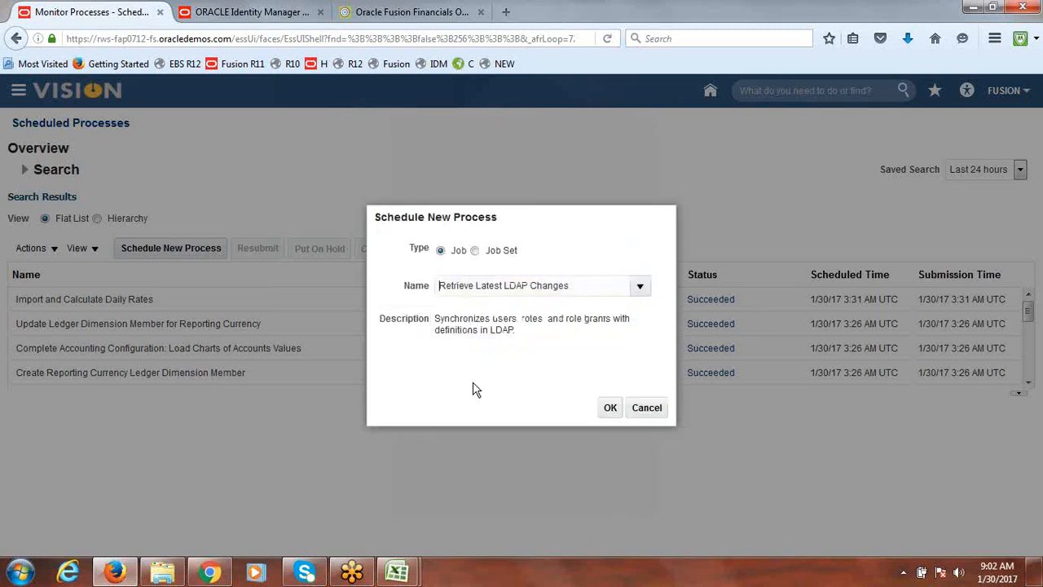
click(599, 409)
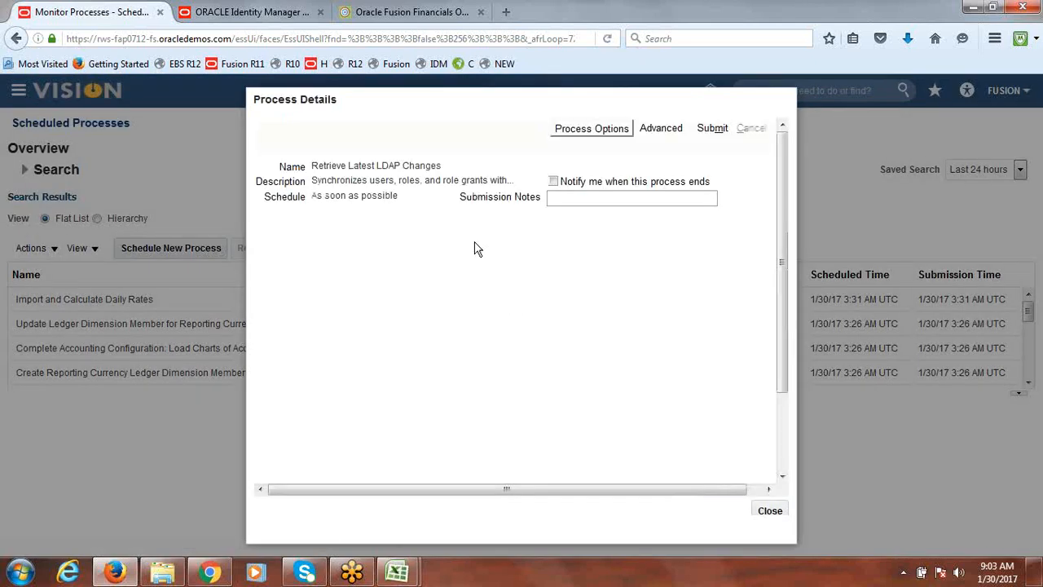
Submit the Retrieve Latest LDAP Changes process, close the process details, and refresh the process list
click(722, 126)
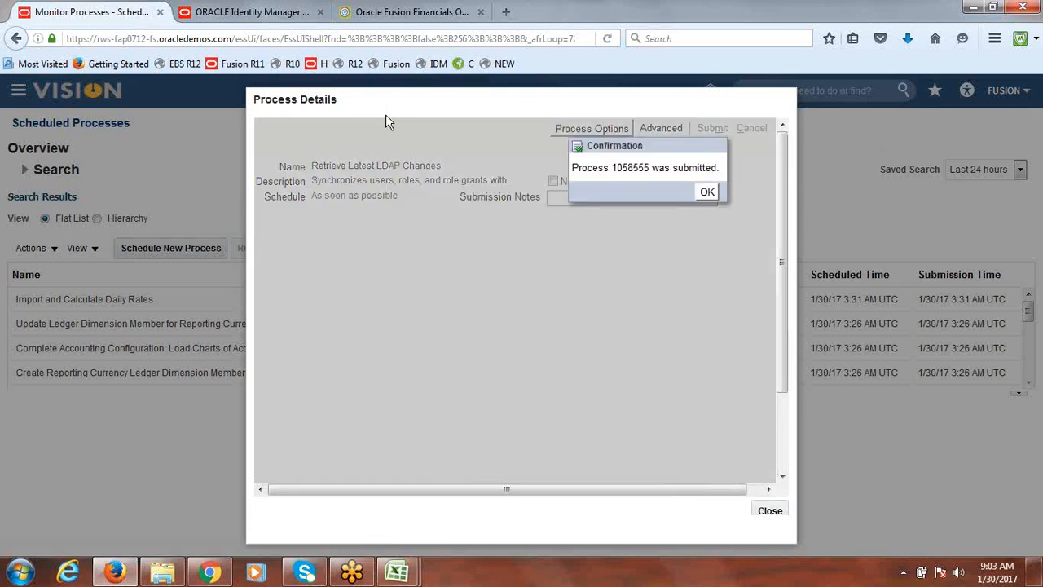
click(705, 192)
click(770, 512)
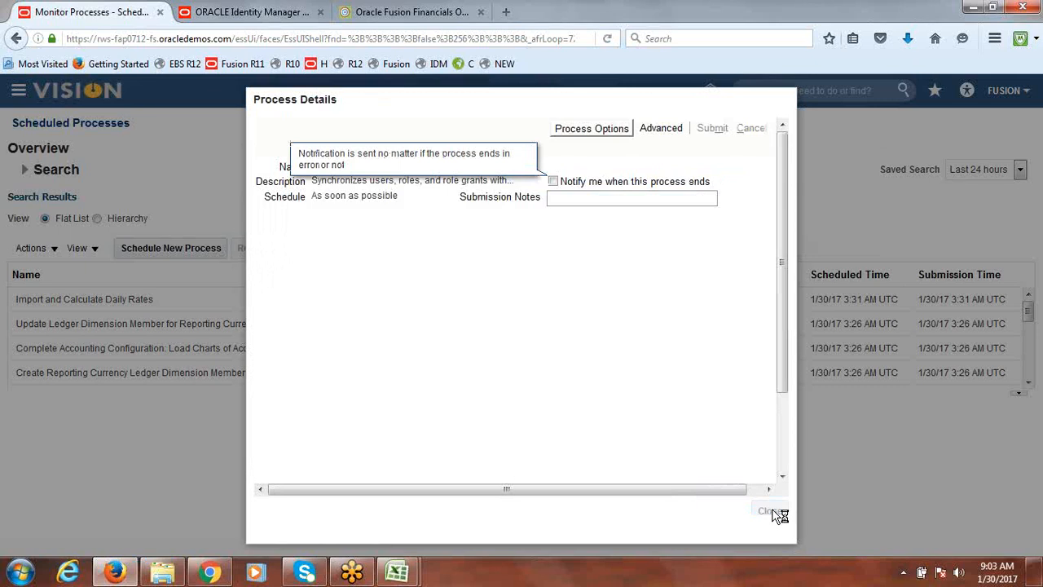
click(596, 250)
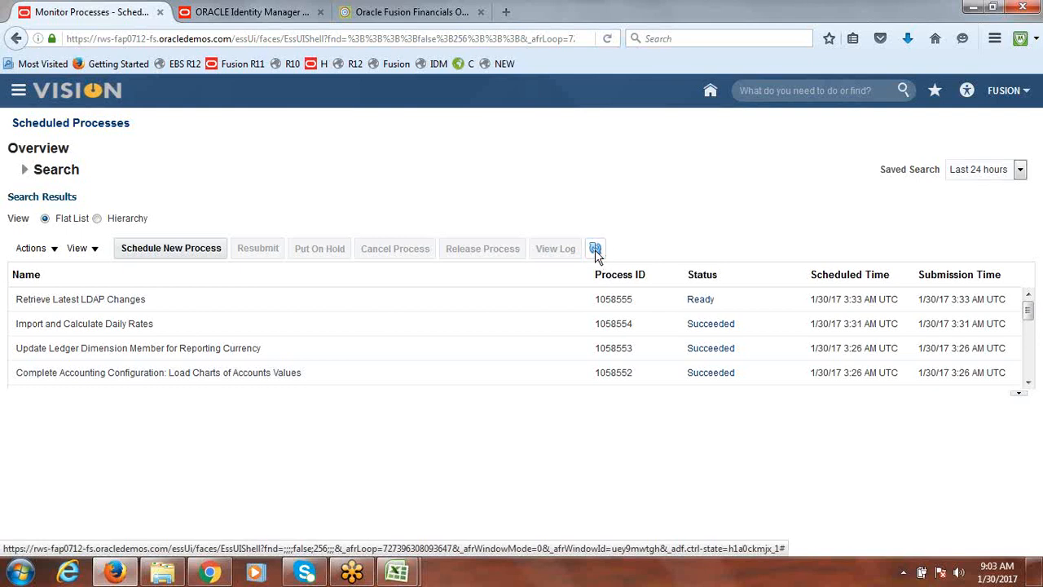
click(595, 249)
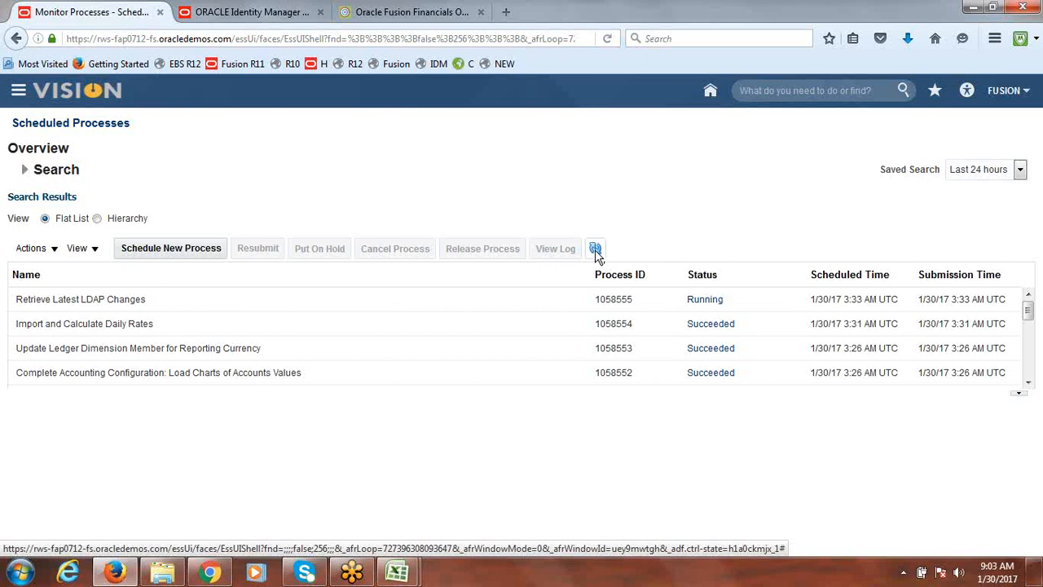
Refresh the scheduled process list and review the reporting ledger task list in the class notes workbook
click(596, 250)
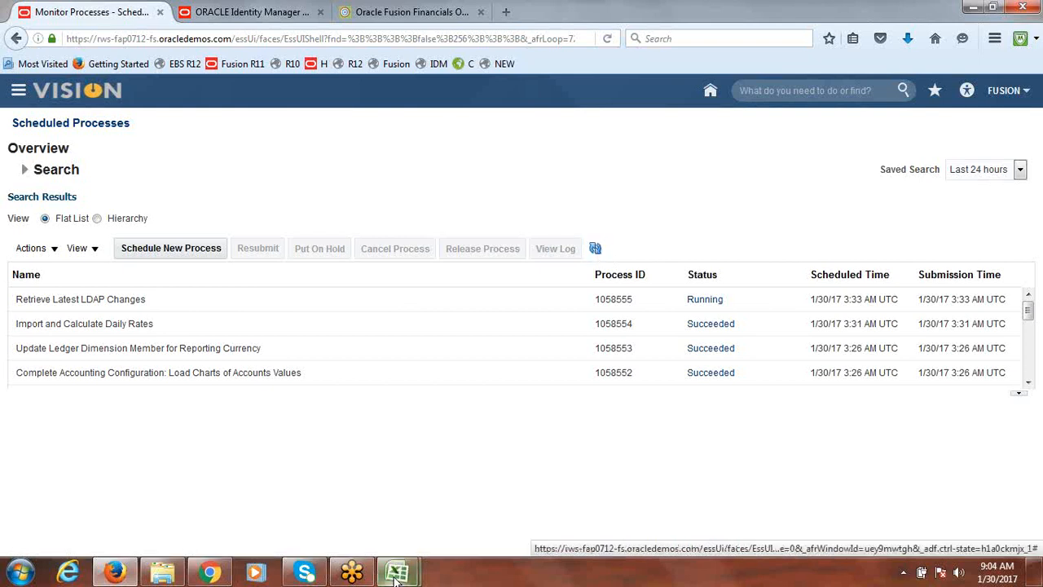
mouse_move(397, 572)
click(326, 482)
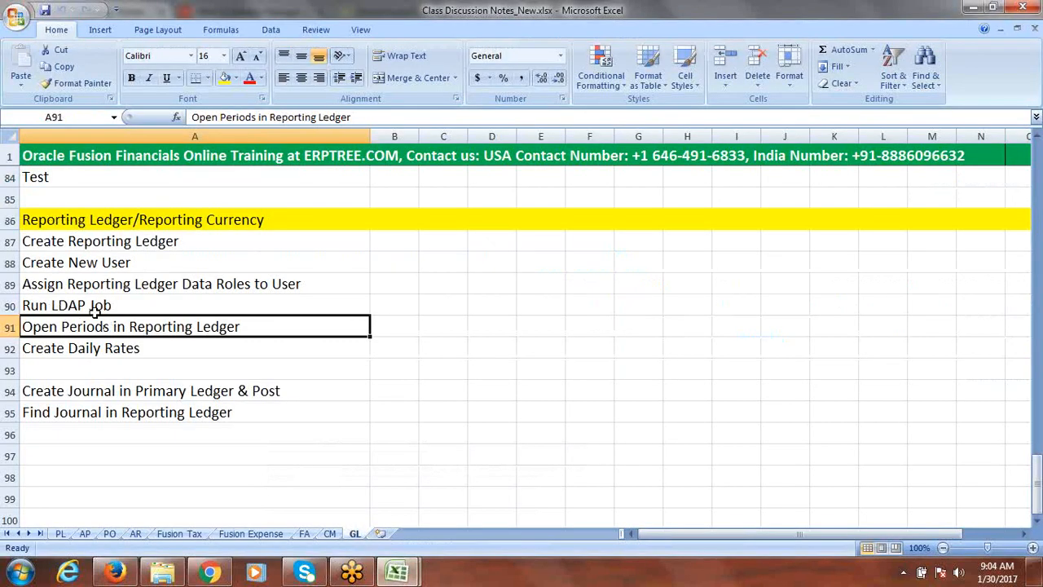
click(120, 284)
click(93, 307)
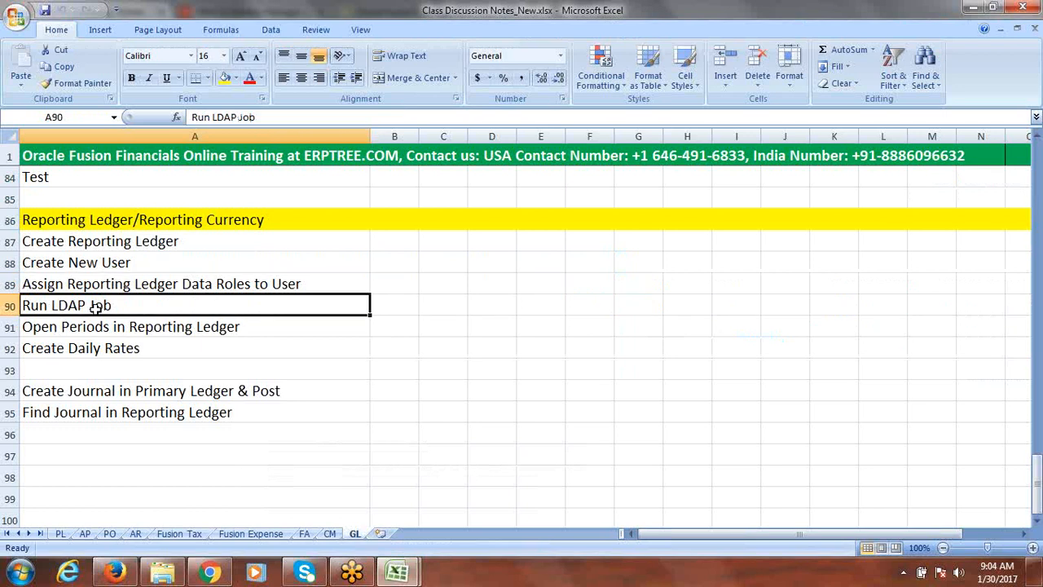
click(126, 329)
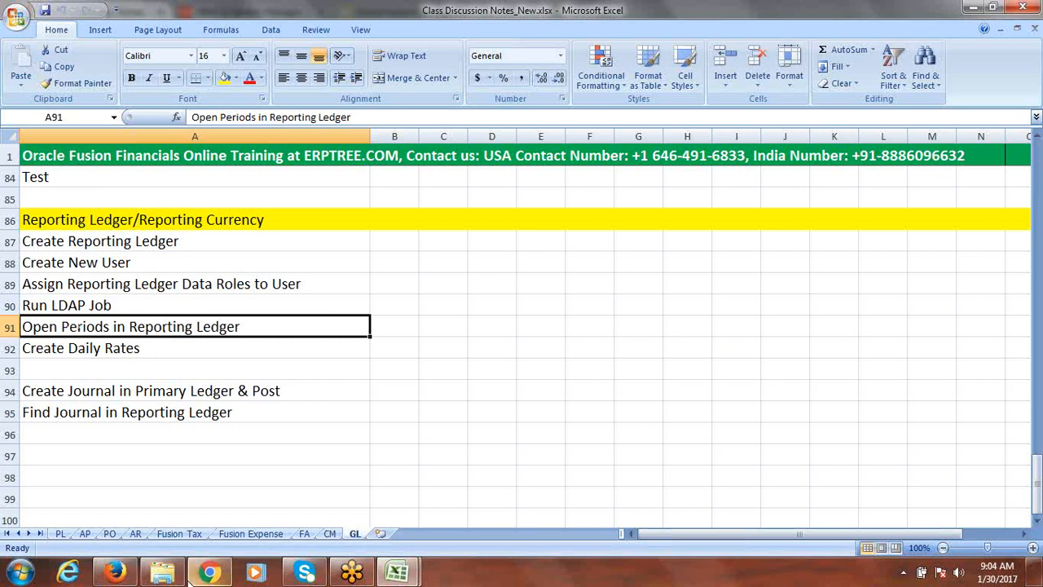
Return to the browser and close the Oracle Identity Manager tab
click(115, 572)
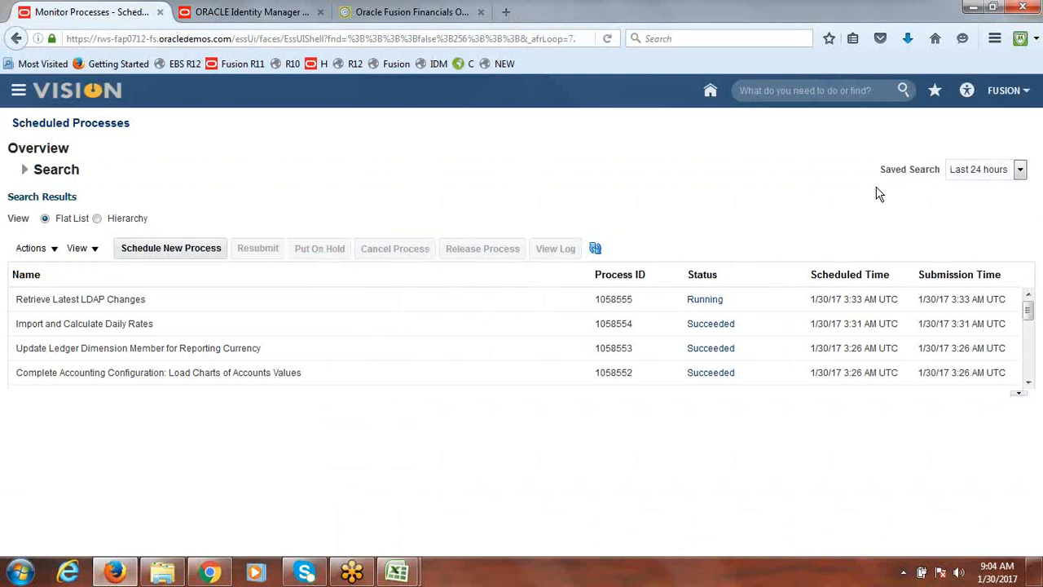
click(303, 13)
click(319, 11)
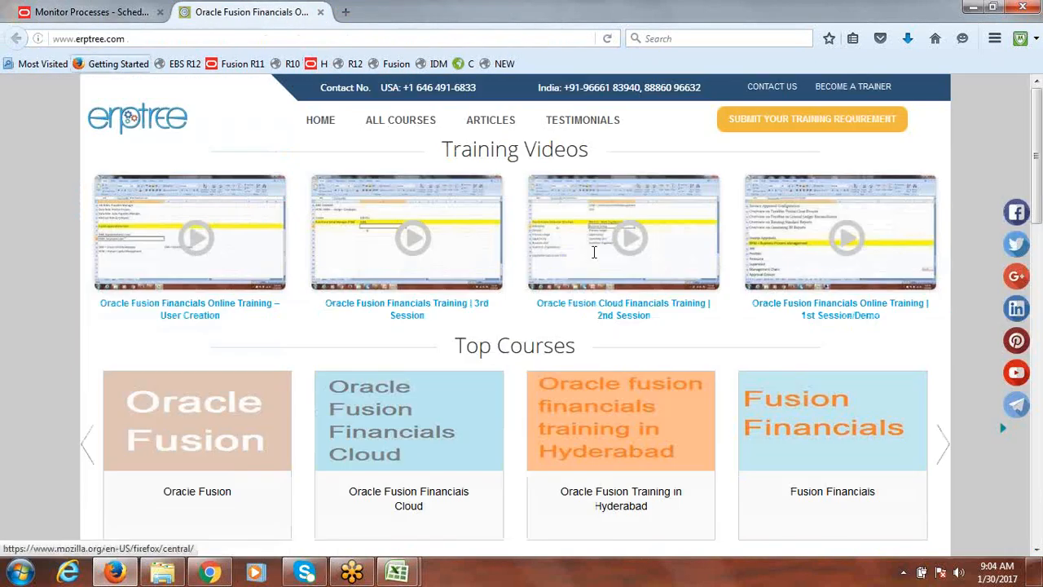
key(ctrl+Tab)
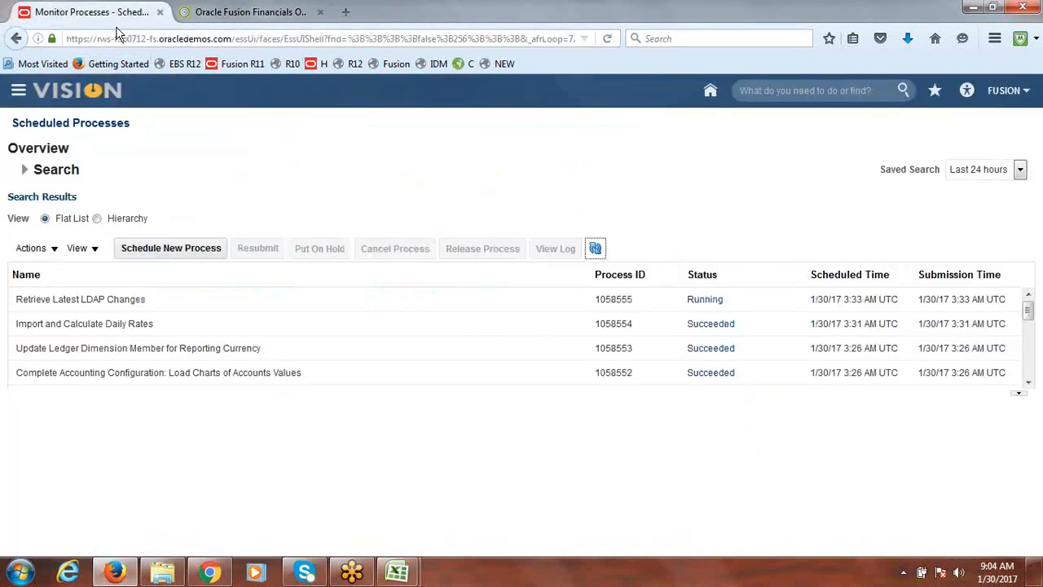
Sign out and sign back in as user FUSIONRL with its password
click(1008, 92)
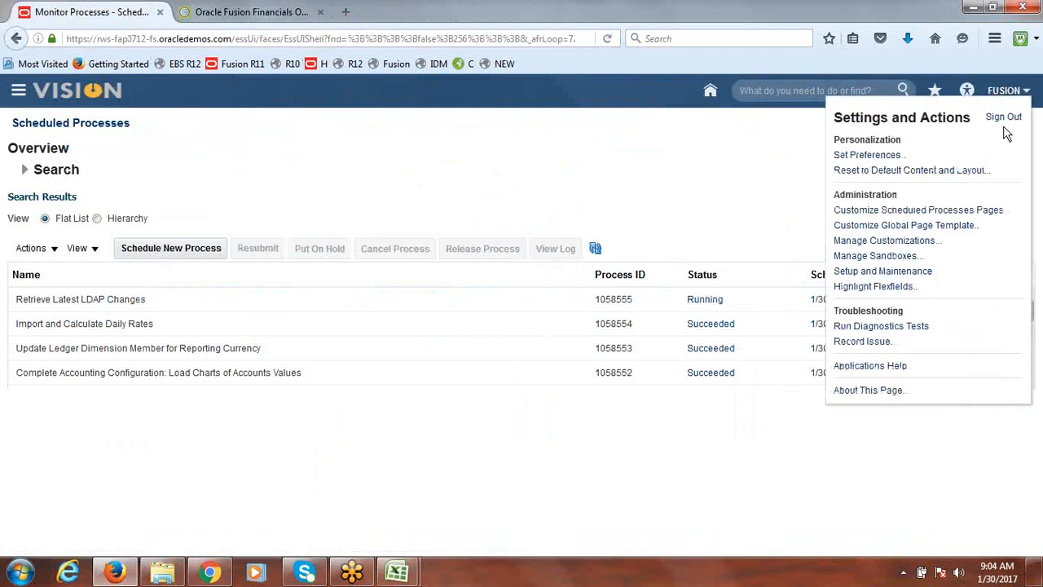
click(1005, 119)
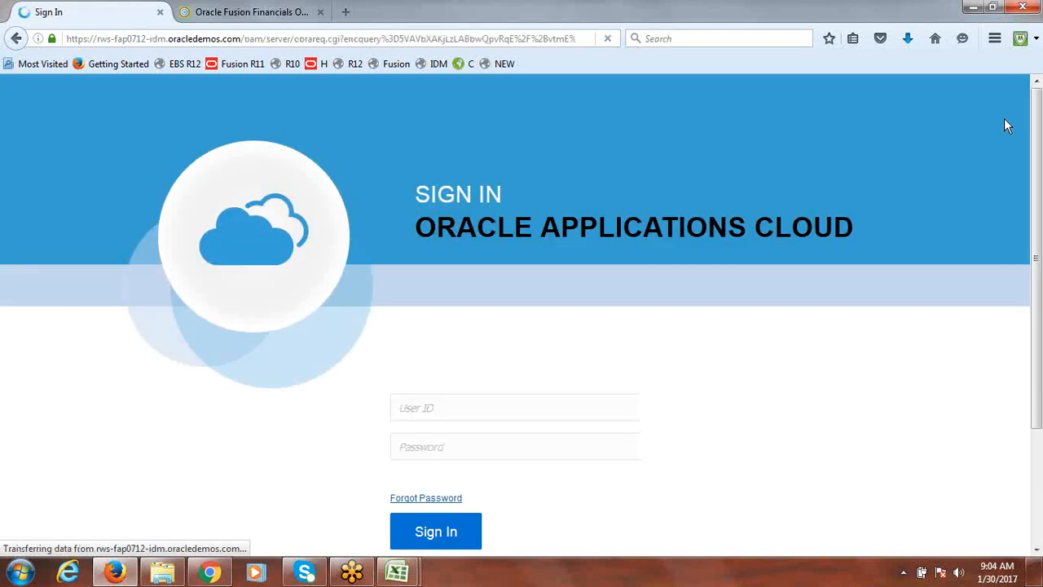
text(FUSIONRL)
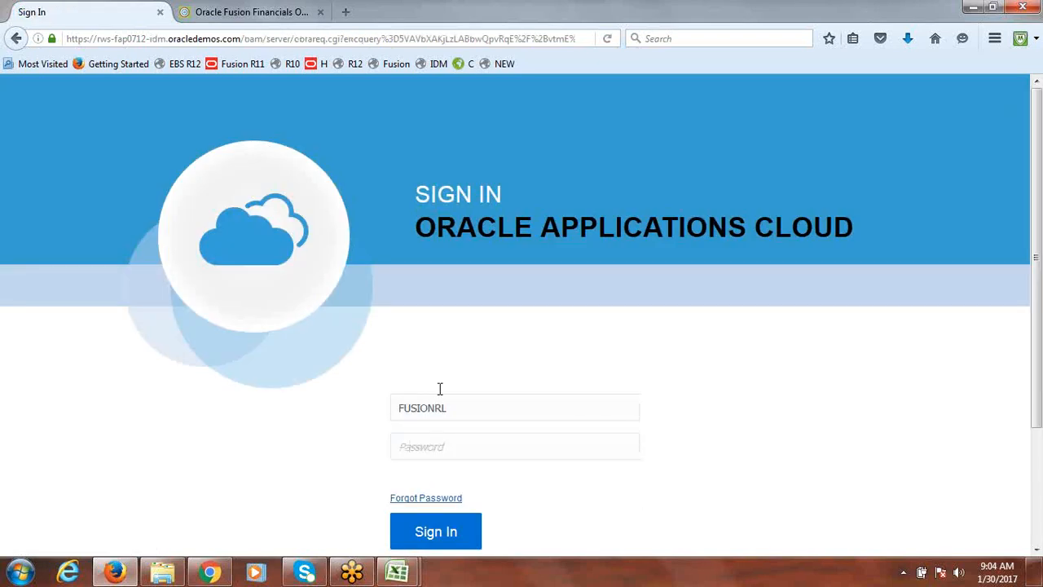
text(•••••••••)
click(436, 540)
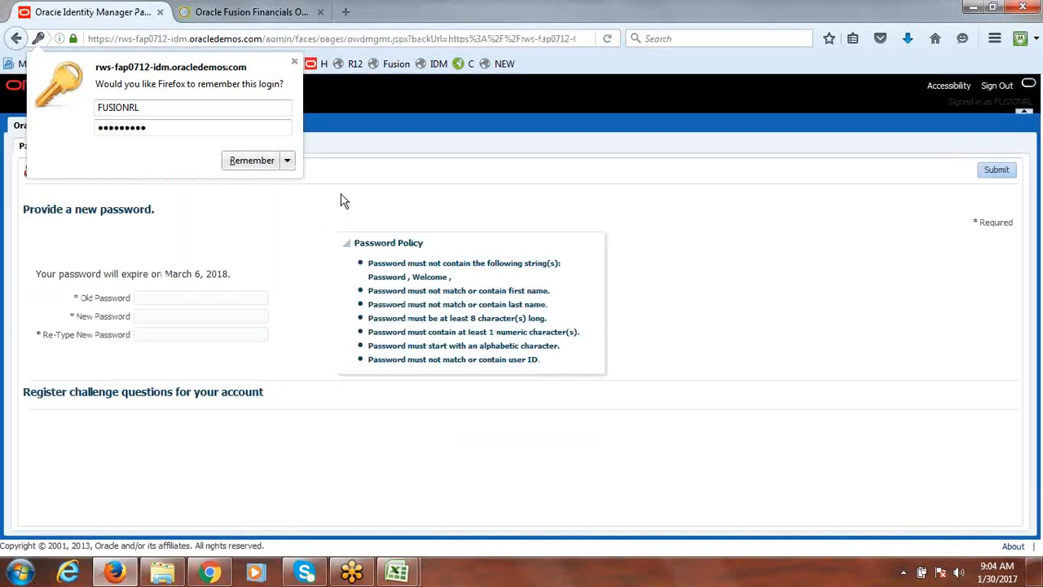
Dismiss the save-login prompt, enter the old password and a new password twice, and submit the change
click(294, 61)
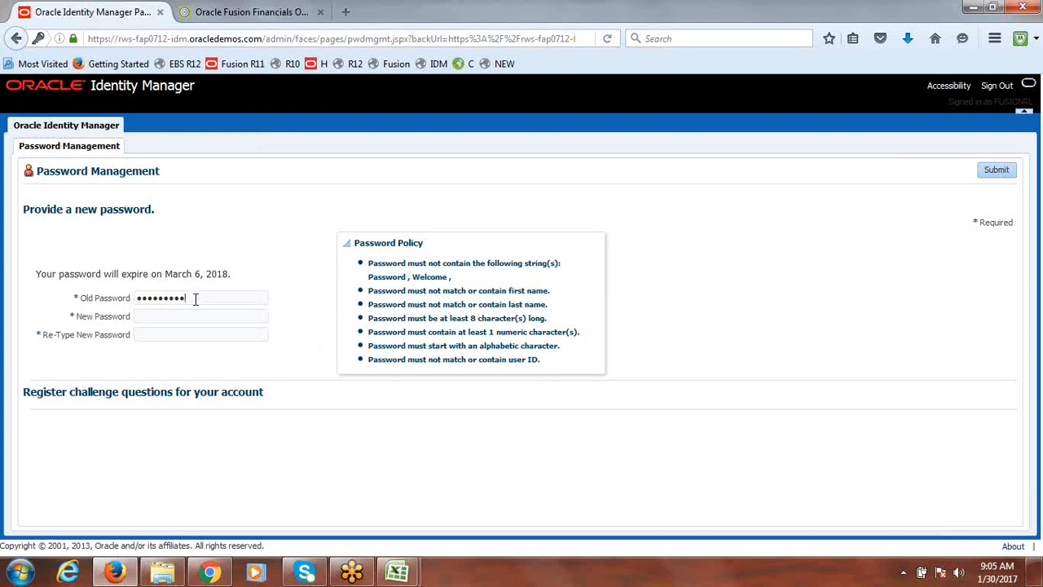
key(Tab)
text(••)
text(•••••••)
click(996, 170)
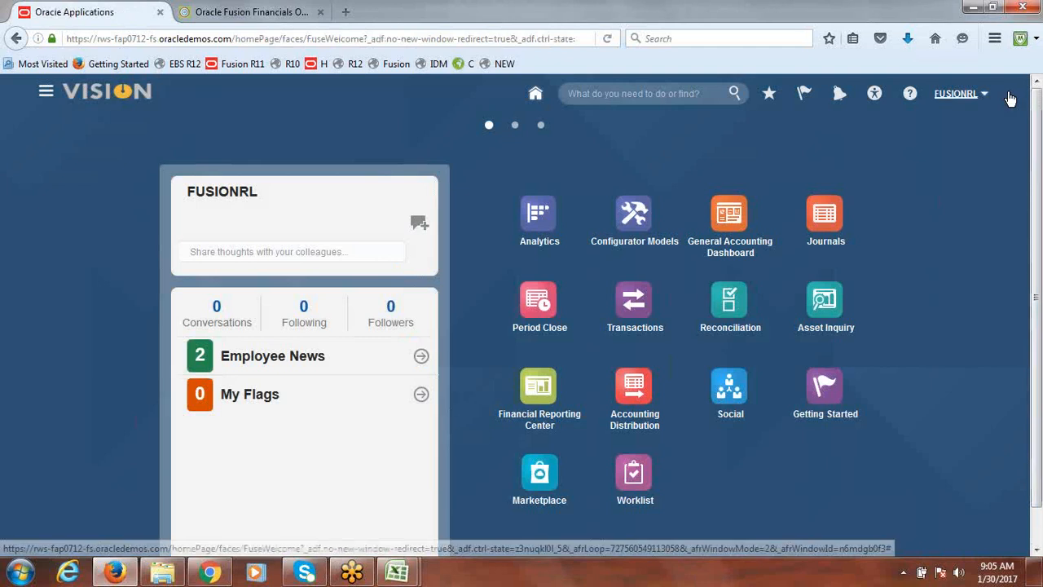
Open Period Close and open the first General Ledger period Jan-17 for Fusion Reporting Ledger INR
click(46, 102)
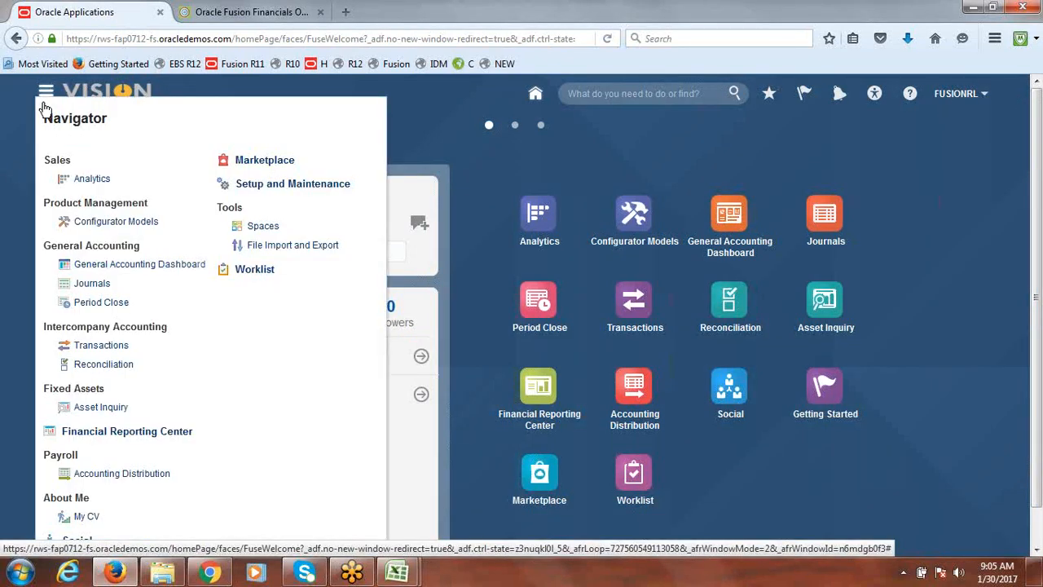
click(103, 305)
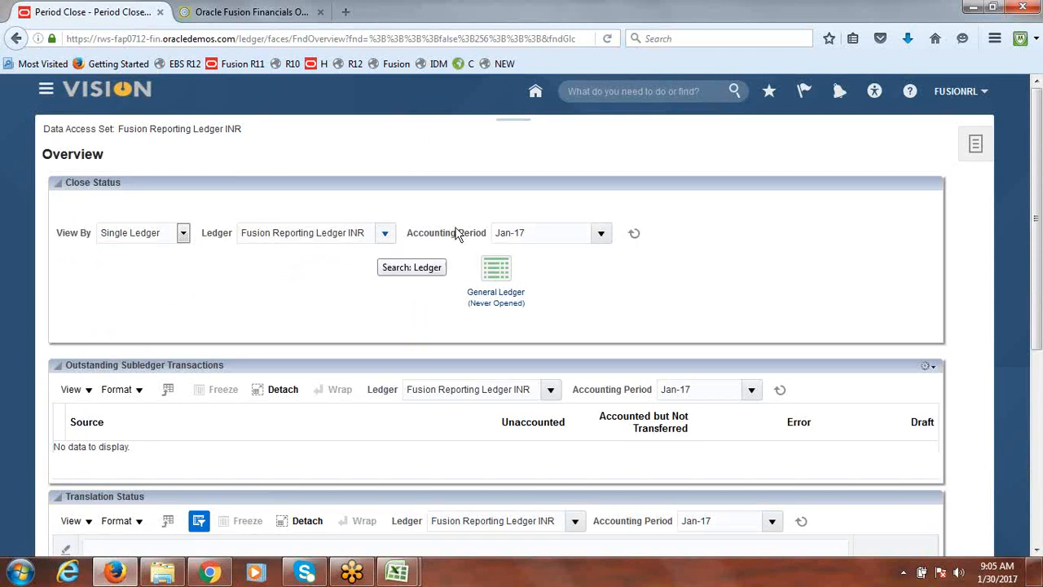
click(494, 313)
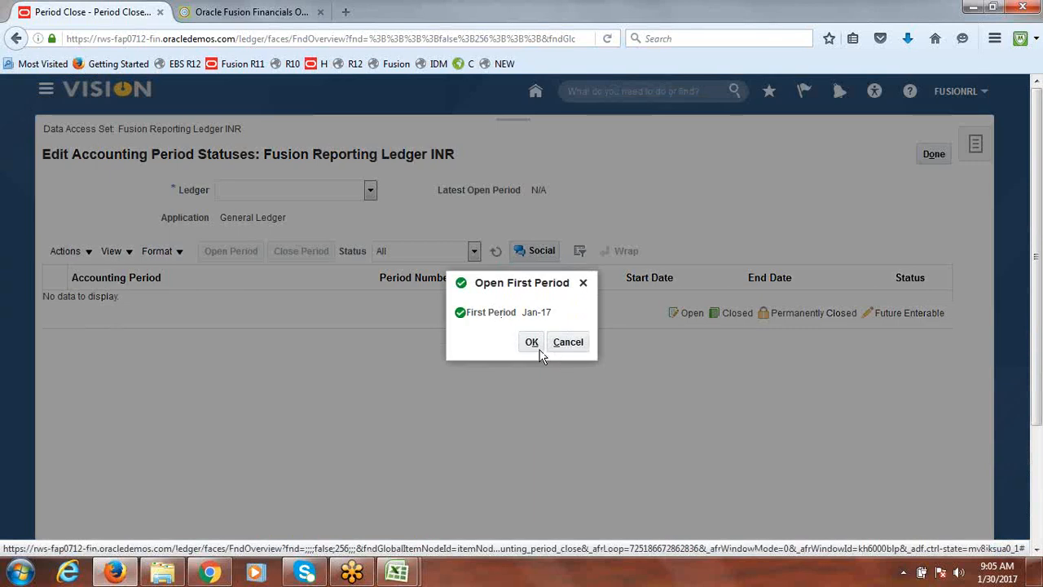
click(531, 343)
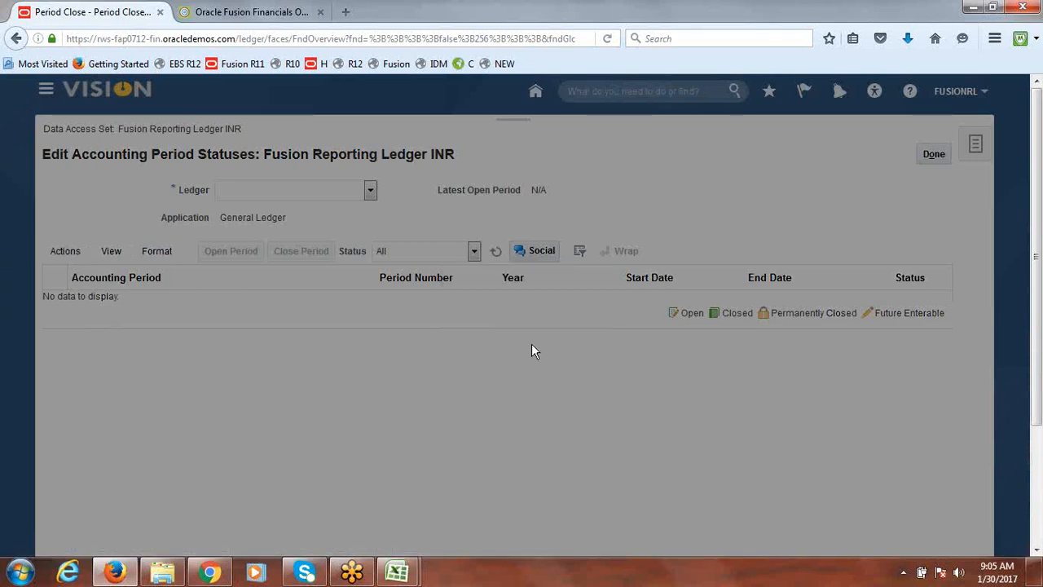
click(639, 340)
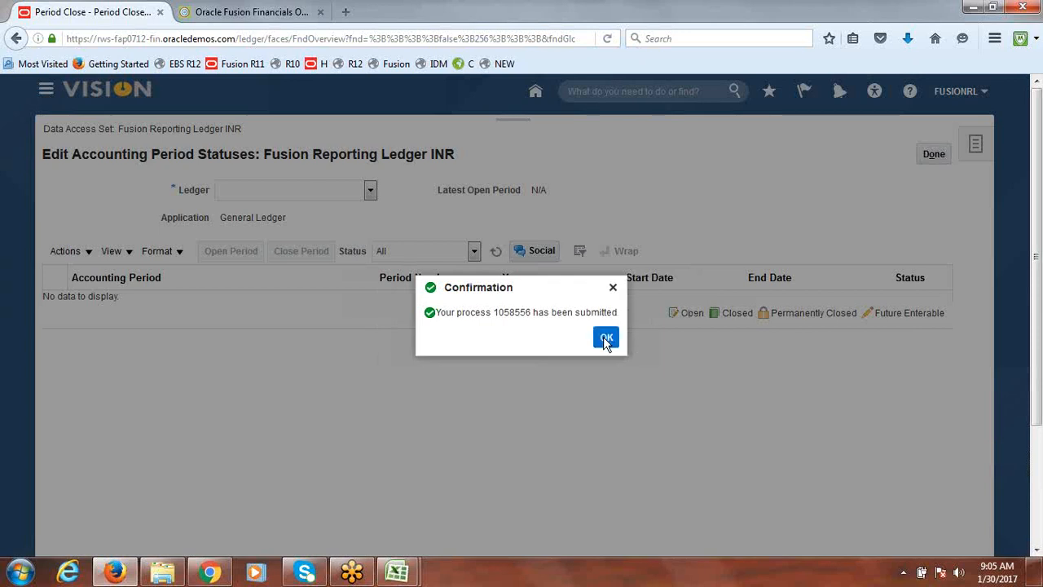
click(606, 337)
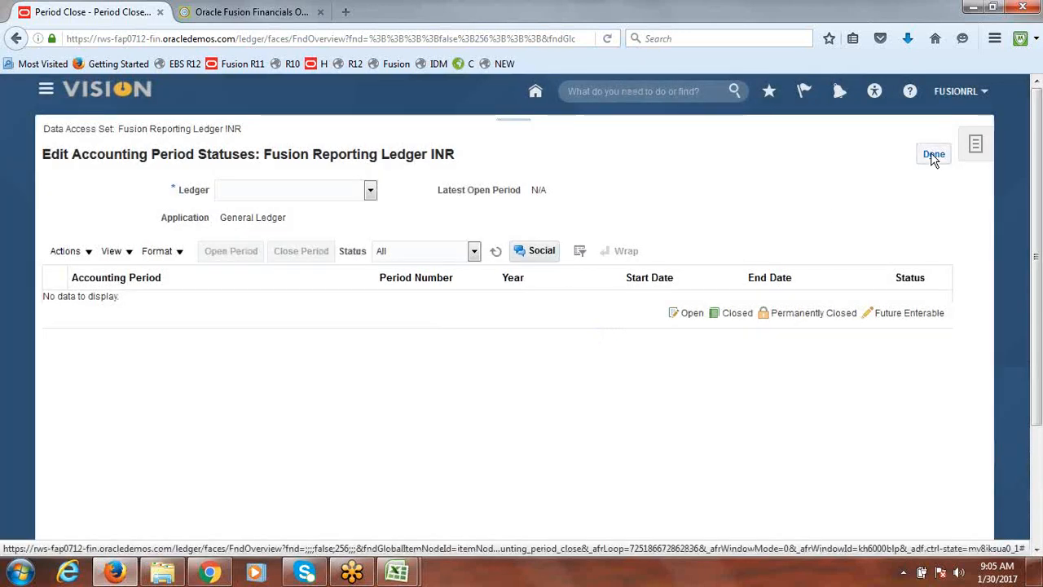
Try to finish the accounting period statuses page and return to the home page
click(932, 155)
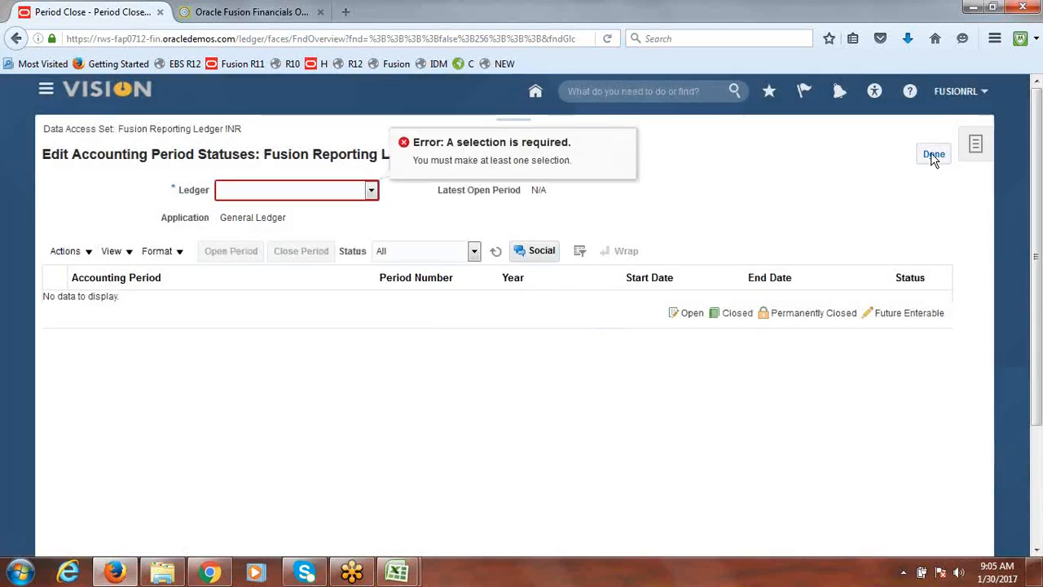
click(931, 152)
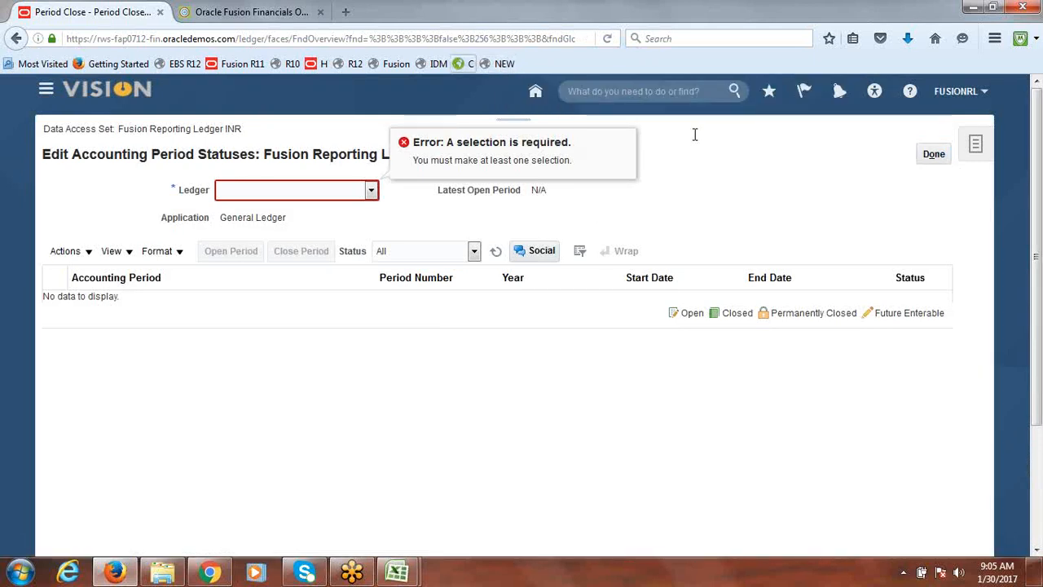
click(505, 63)
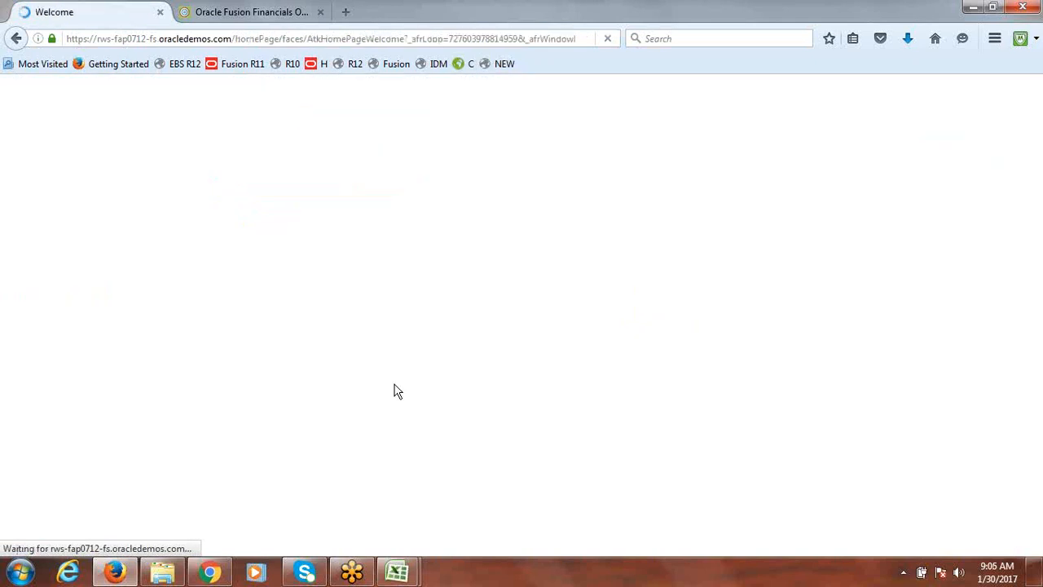
Switch to Chrome, open the Fusion sign-in bookmark in a new tab, and sign in as fusion with its password
click(210, 574)
click(177, 12)
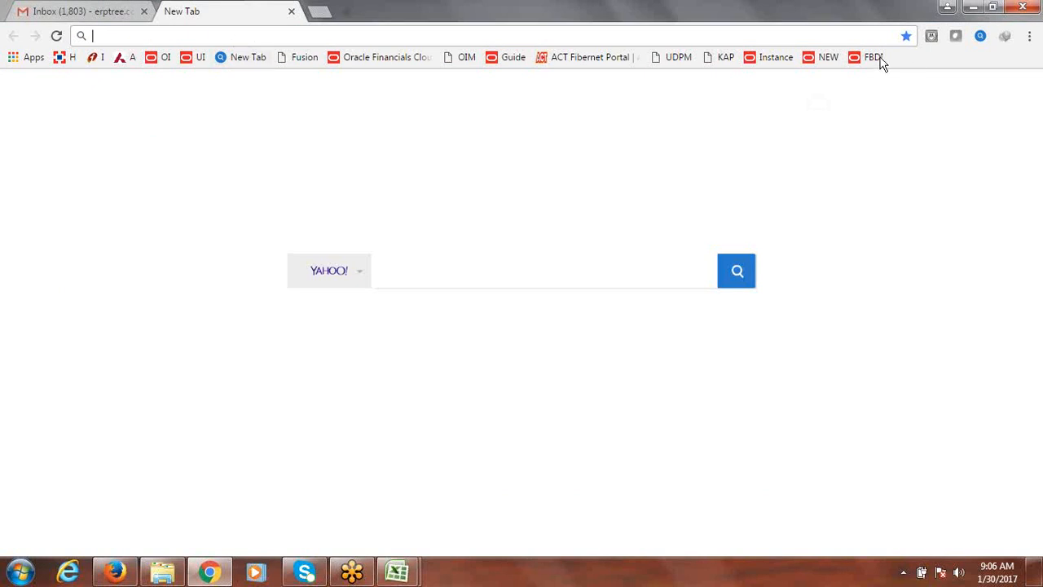
click(833, 56)
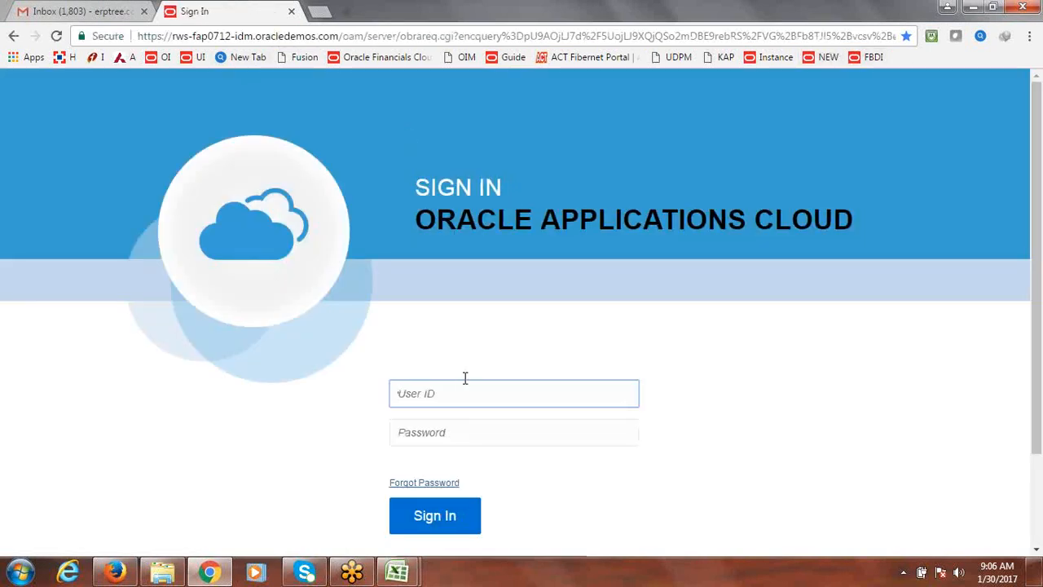
text(fusion)
key(Tab)
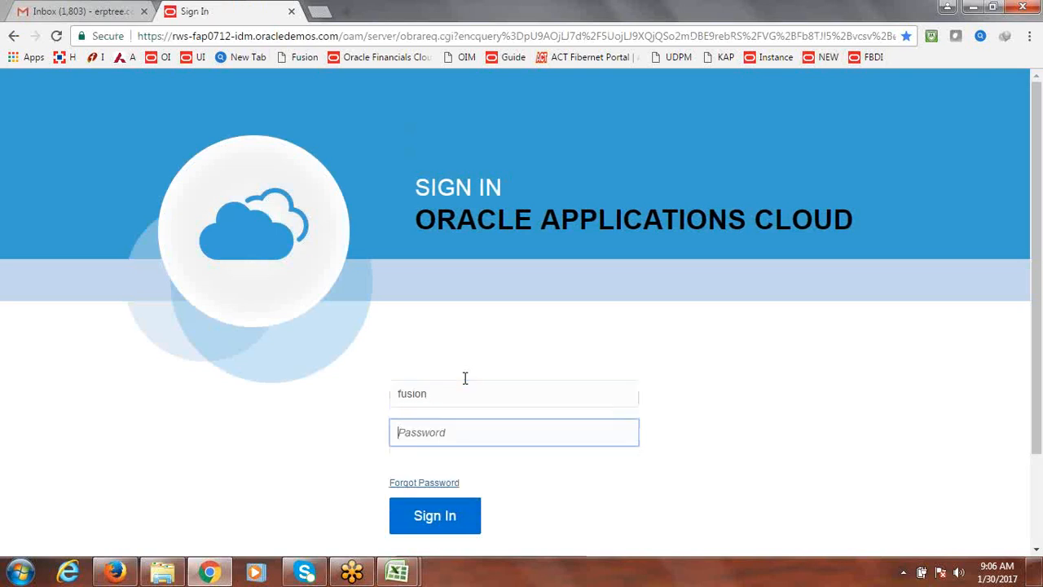
key(Return)
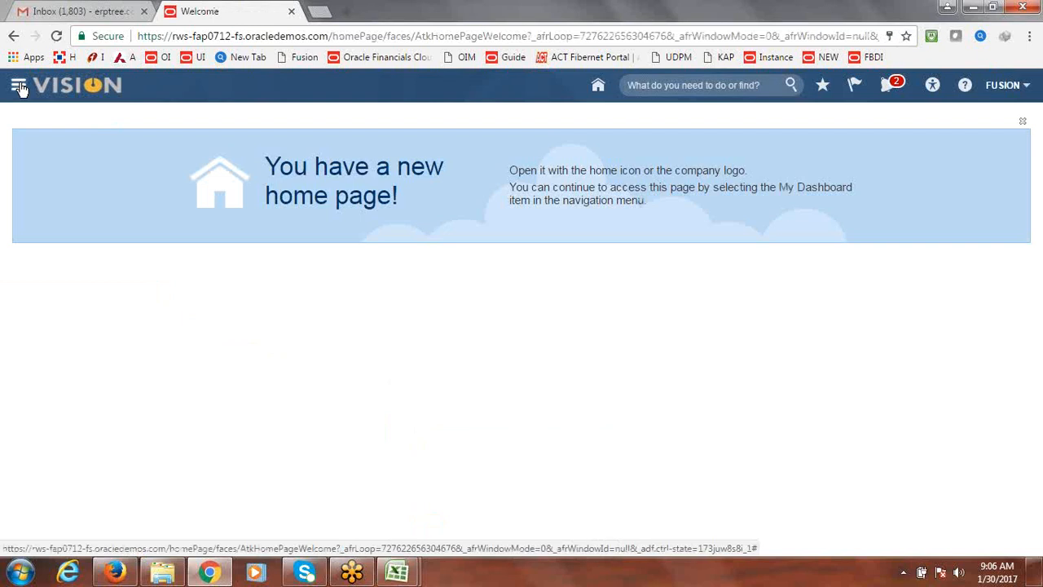
Open Journals from the Navigator and start creating a new journal
click(20, 87)
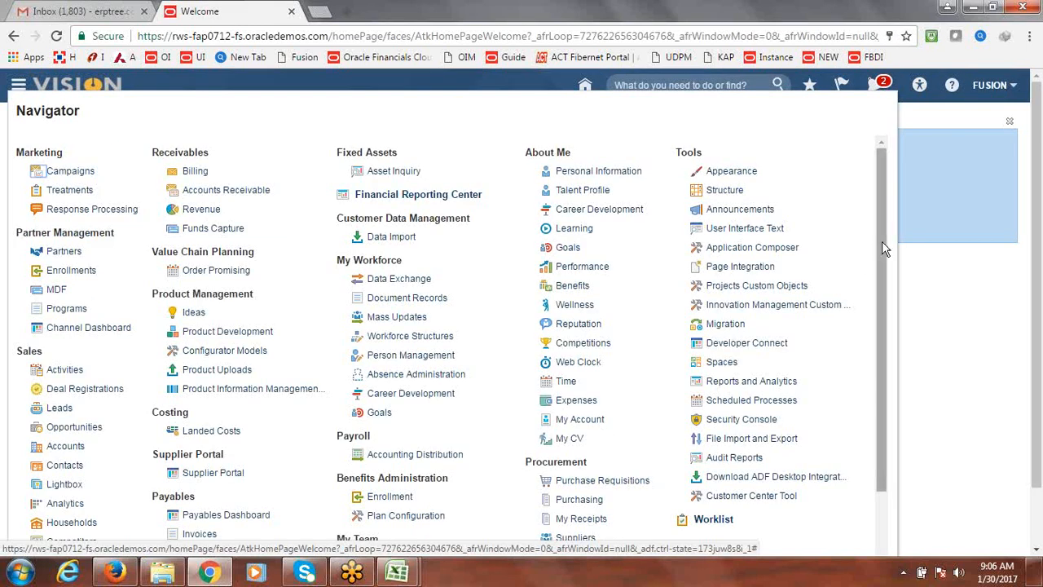
drag(881, 241, 880, 347)
click(203, 470)
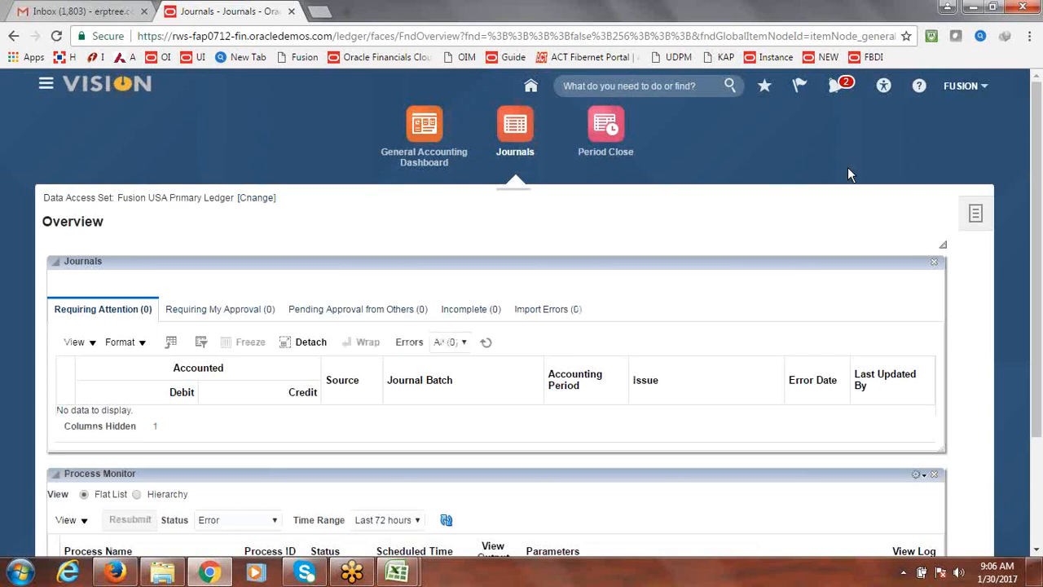
click(975, 214)
click(906, 242)
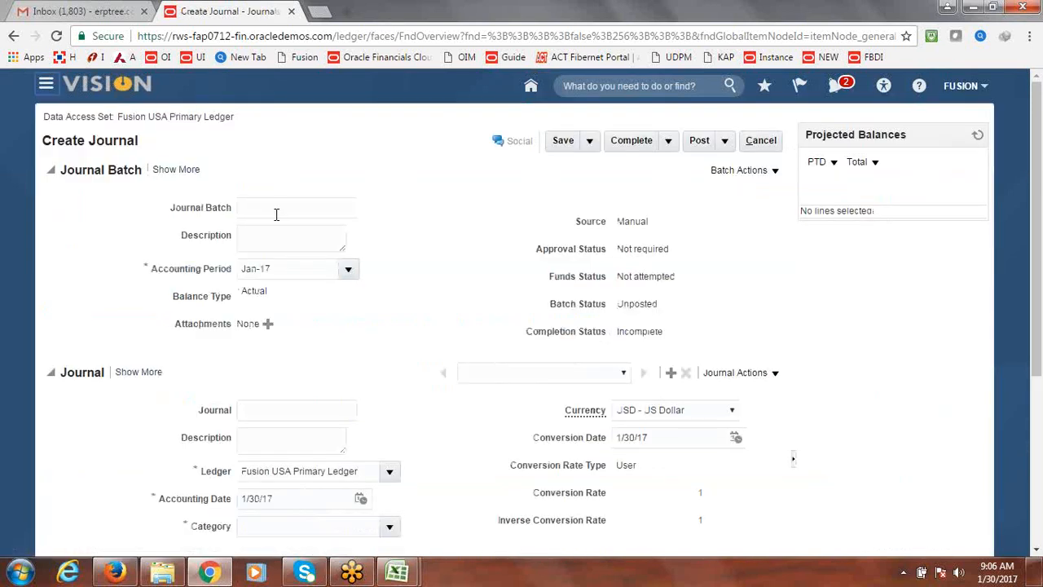
Name both the journal batch and the journal TEST
click(276, 215)
text(TEST)
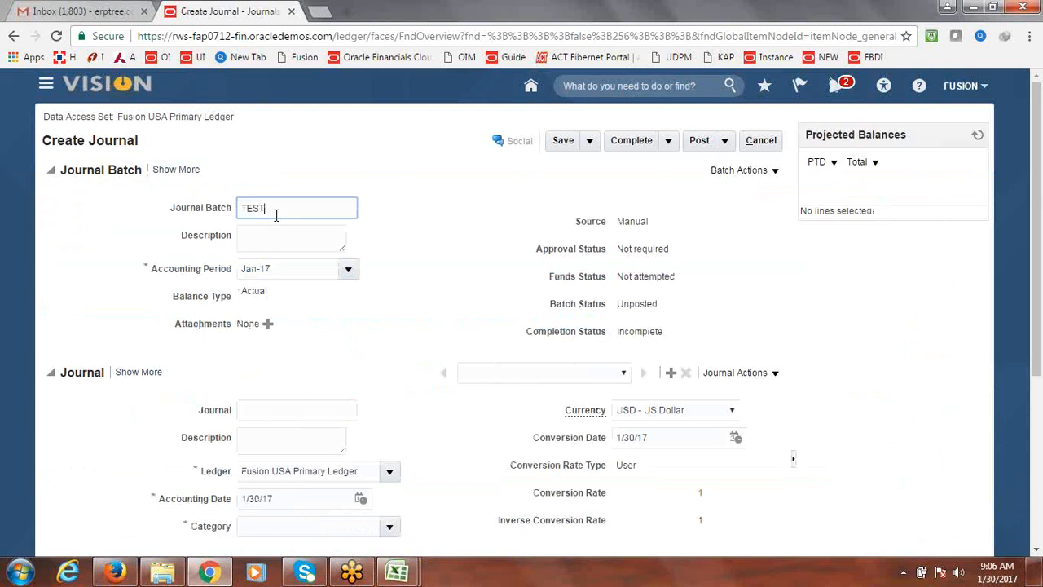
click(286, 408)
text(TEST)
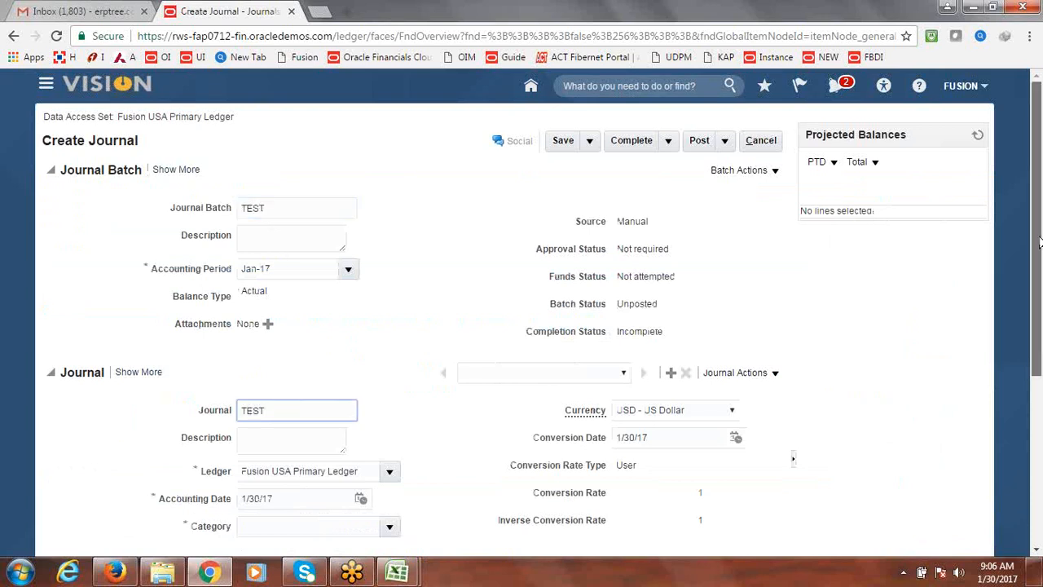
Set the journal category to Adjustment
drag(1040, 232, 1040, 330)
click(389, 347)
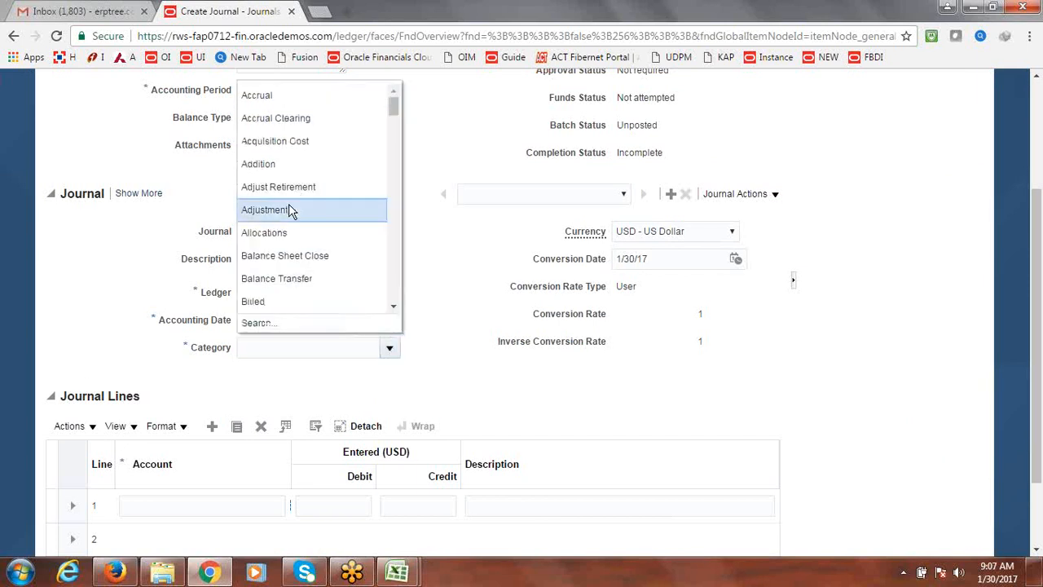
click(290, 211)
Open line 1's account segments and set both the company and department to 1000
click(242, 498)
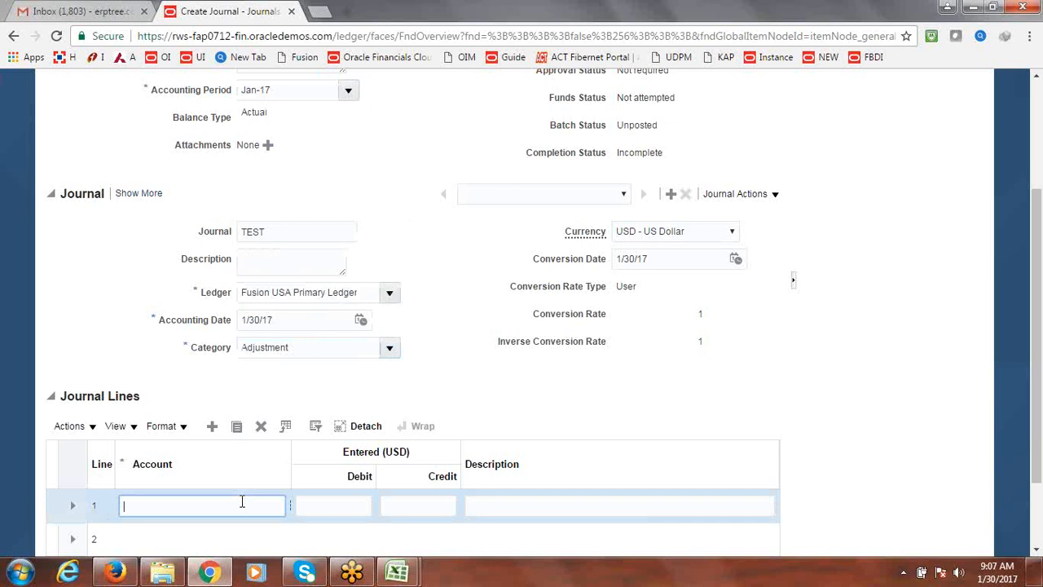
text(USF)
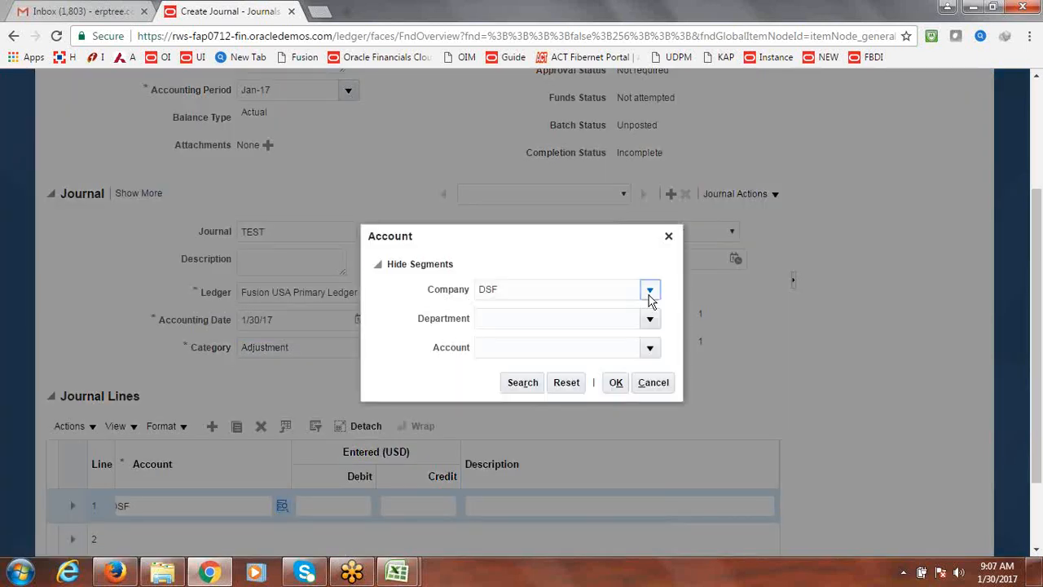
click(650, 291)
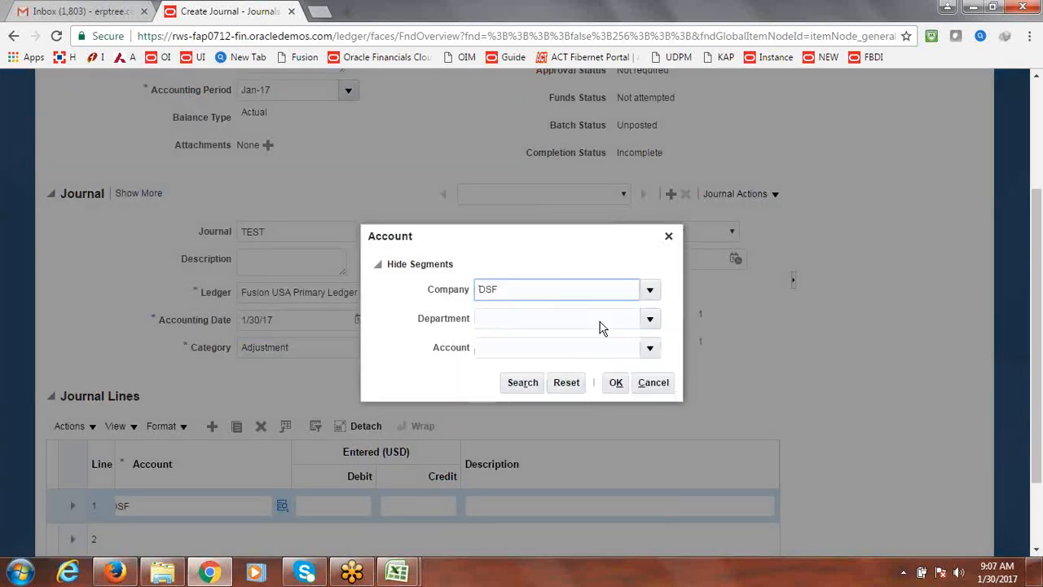
click(651, 321)
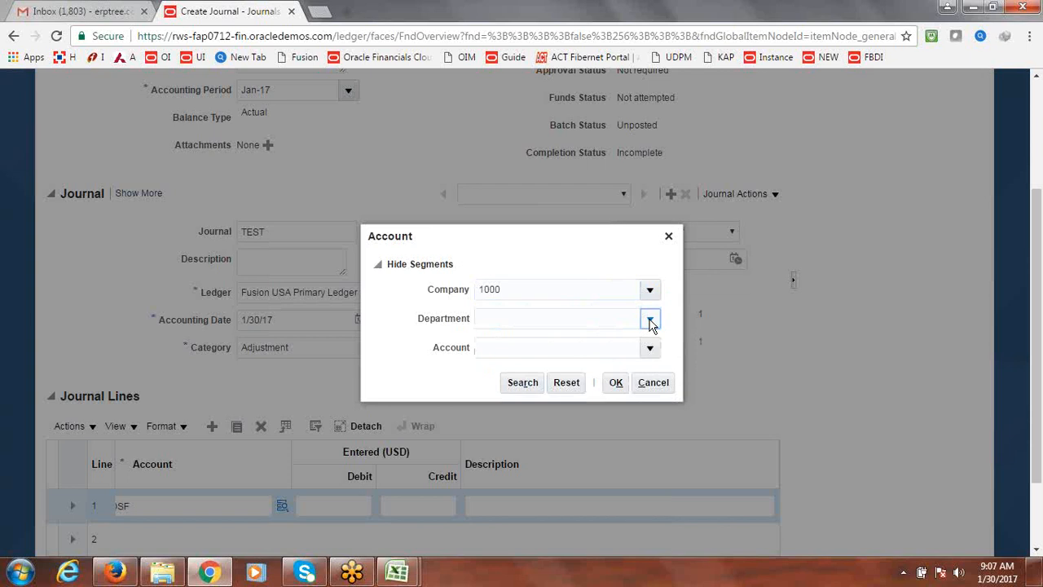
click(568, 344)
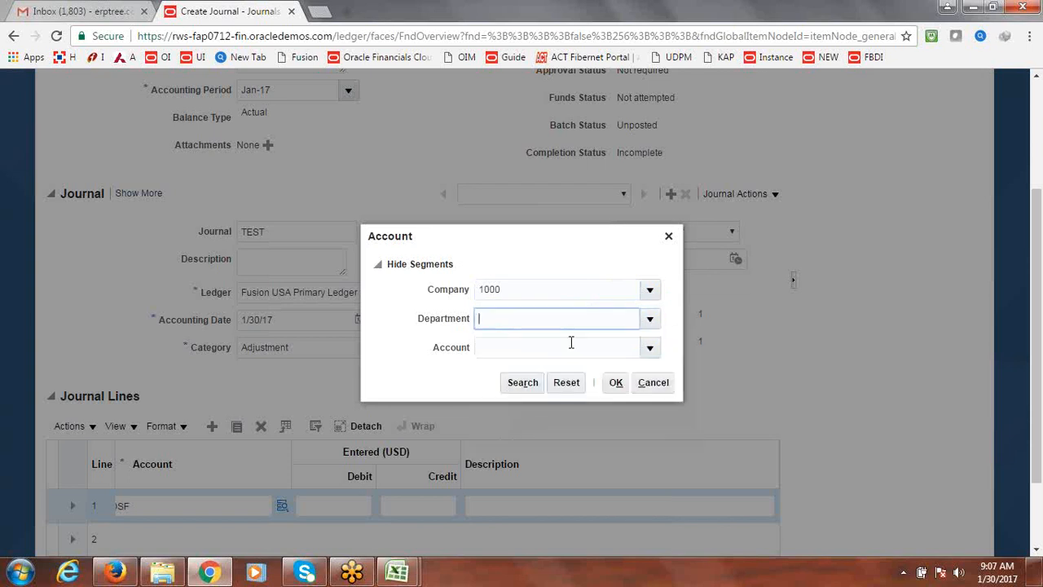
click(650, 348)
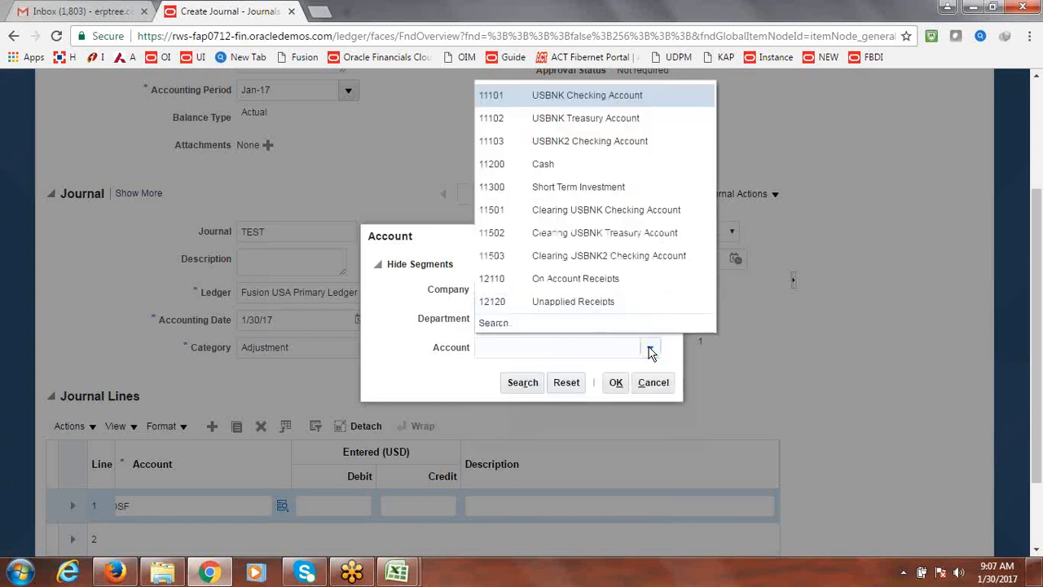
click(494, 324)
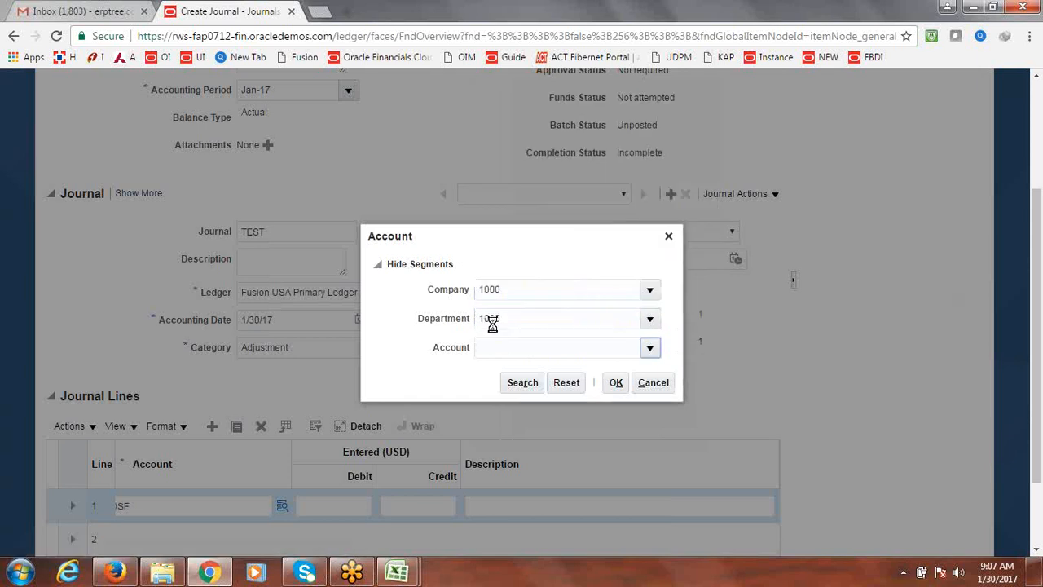
Search accounts by description Expense, pick 50500 Expenses Burden for line 1, and enter a 1000000 debit
click(488, 310)
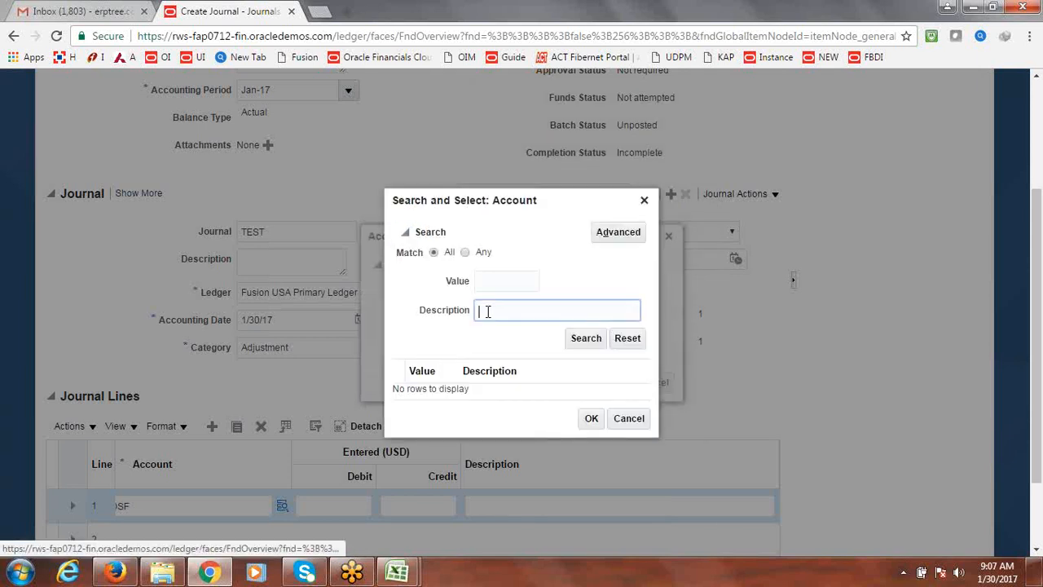
text(e)
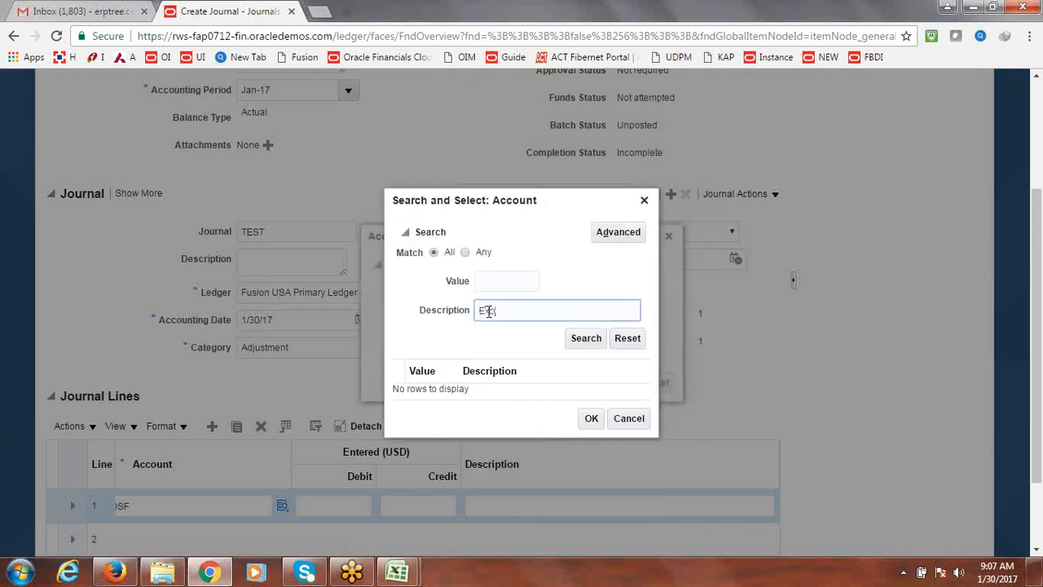
text(xpense)
click(580, 340)
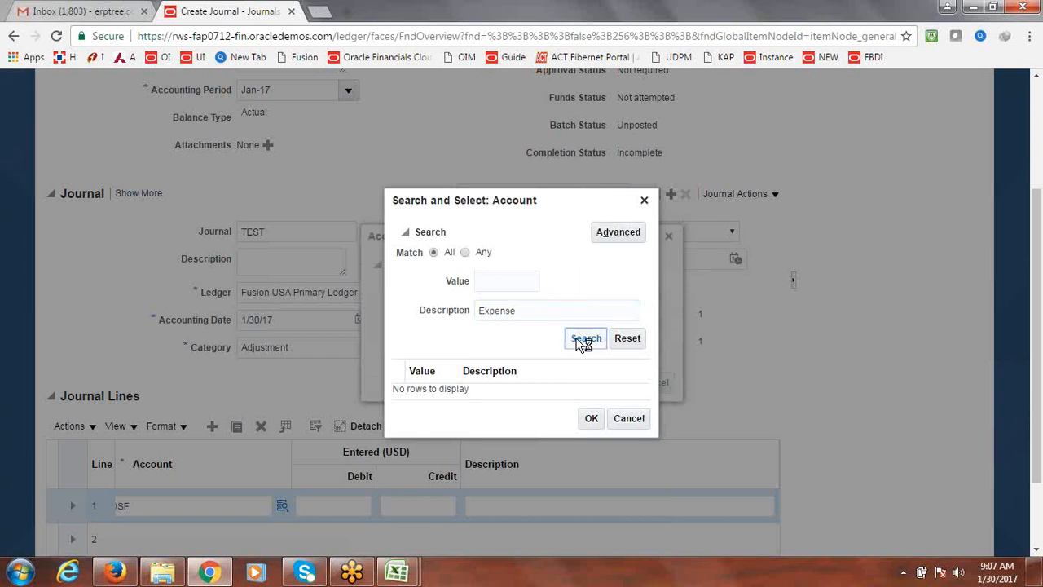
click(439, 382)
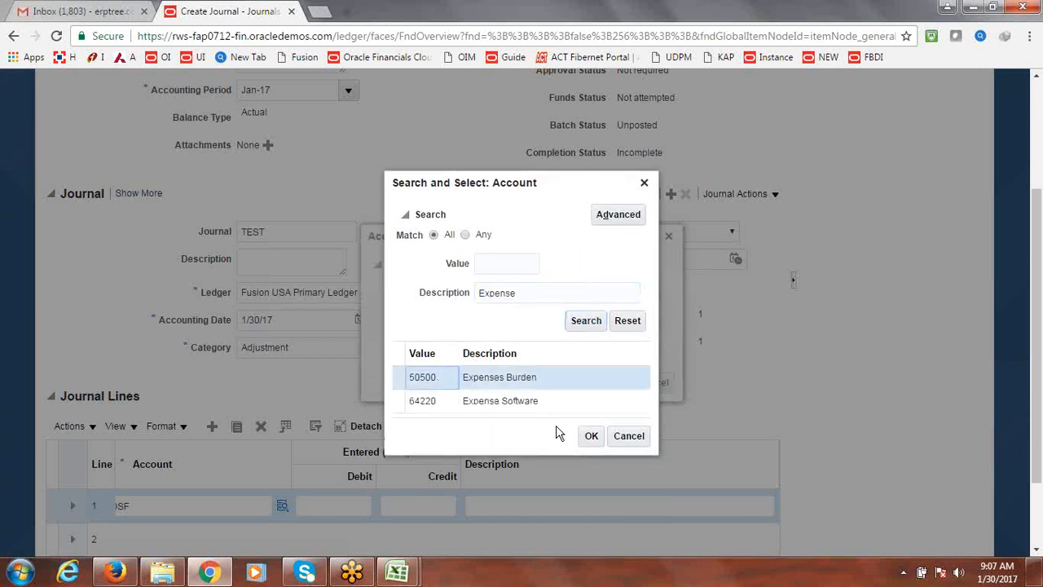
click(589, 436)
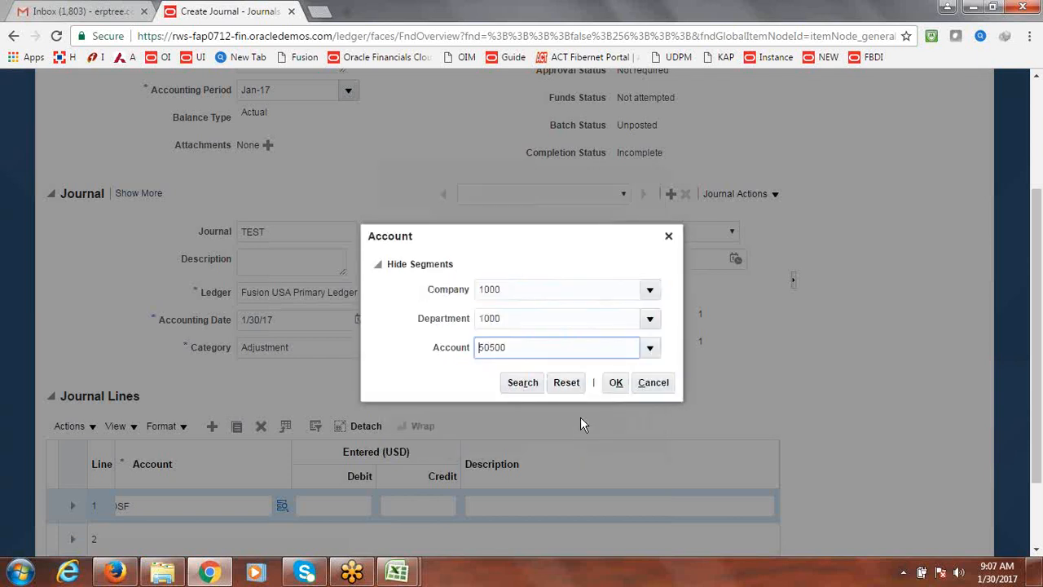
click(621, 383)
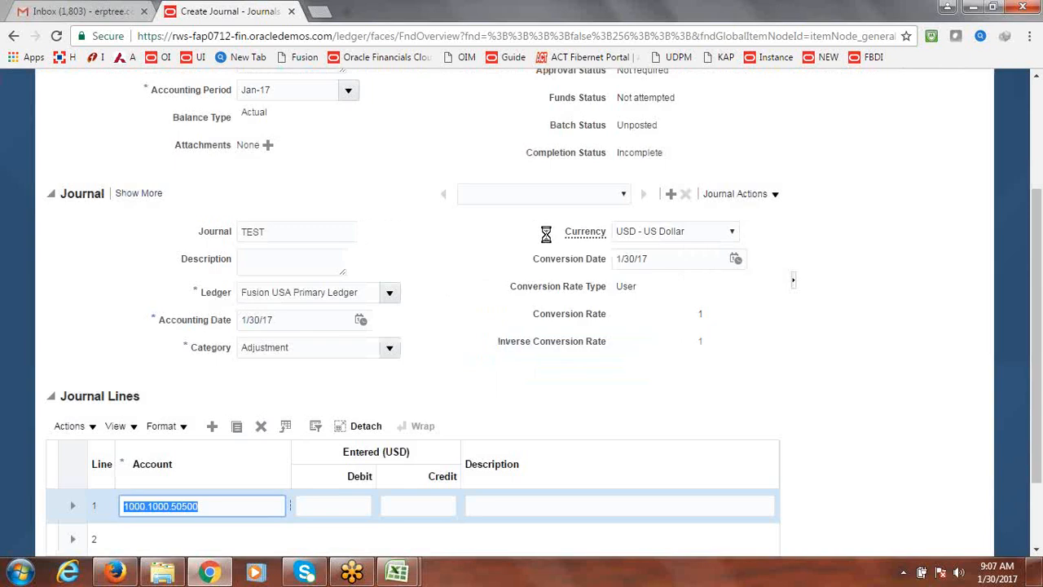
key(Tab)
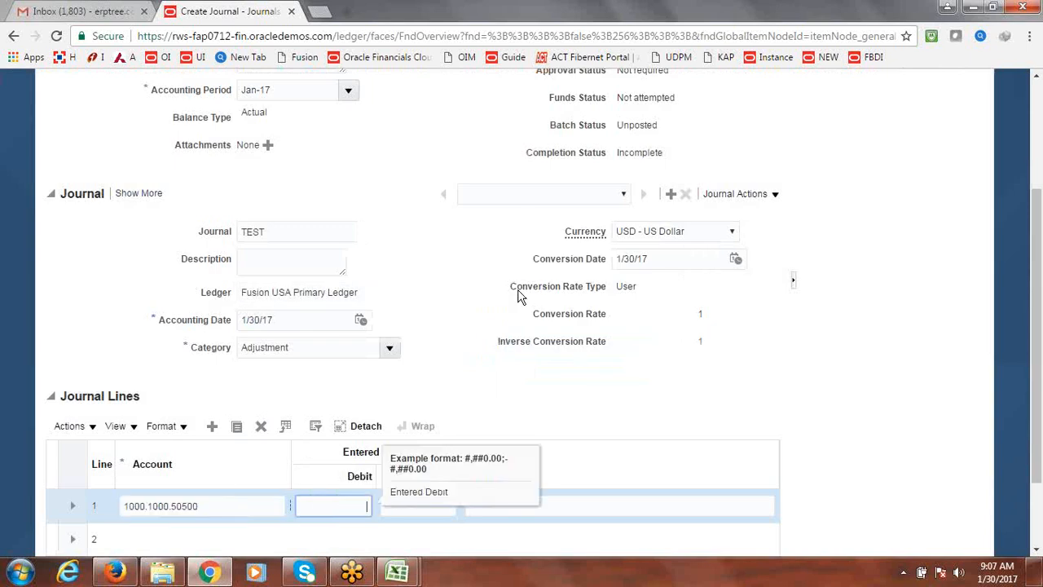
scroll(1037, 298, down, 2)
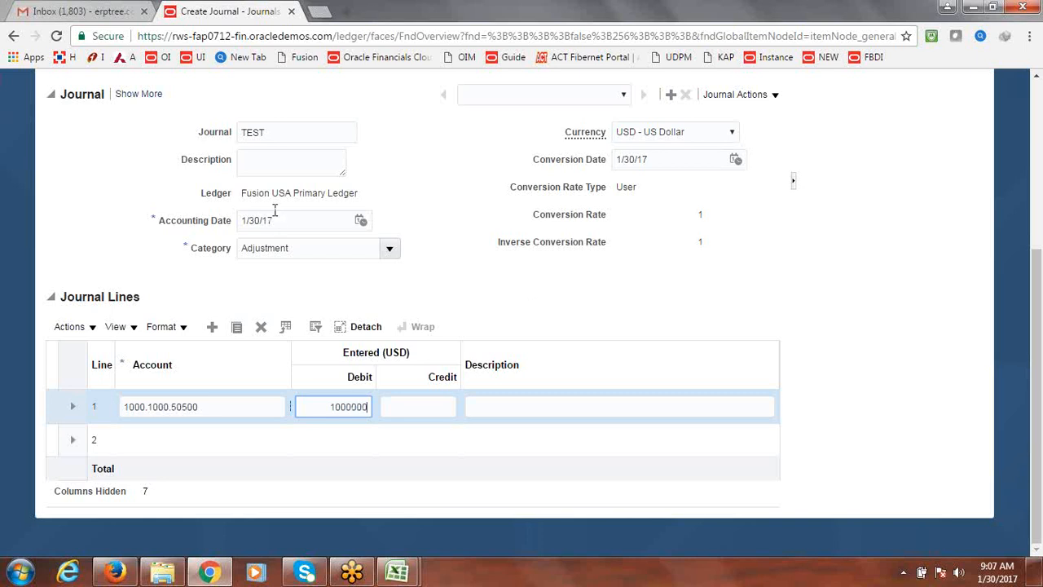
Set line 2's account to company 1000, department 1000, account 11200 Cash
click(169, 437)
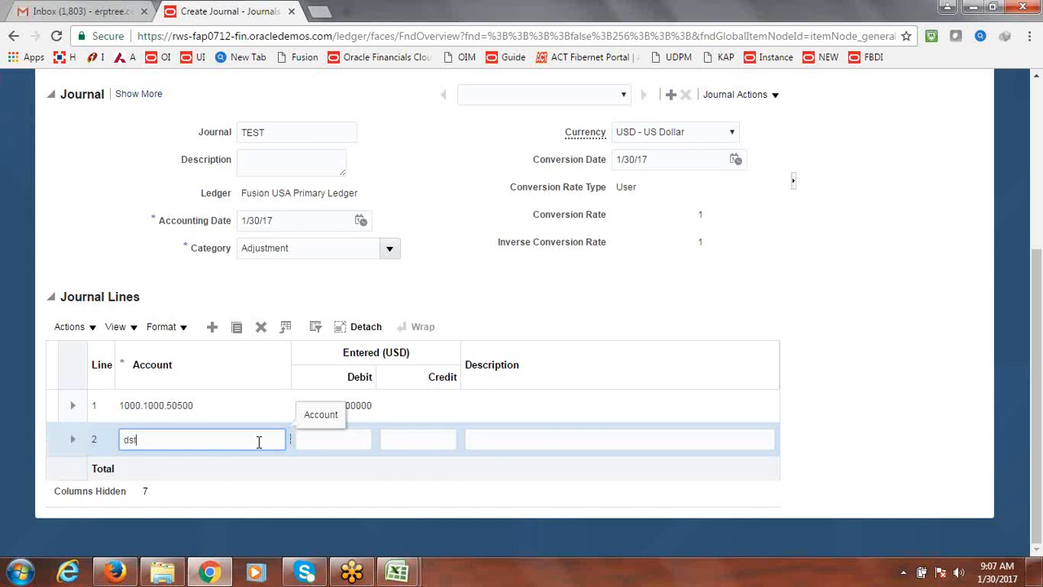
key(Tab)
key(Return)
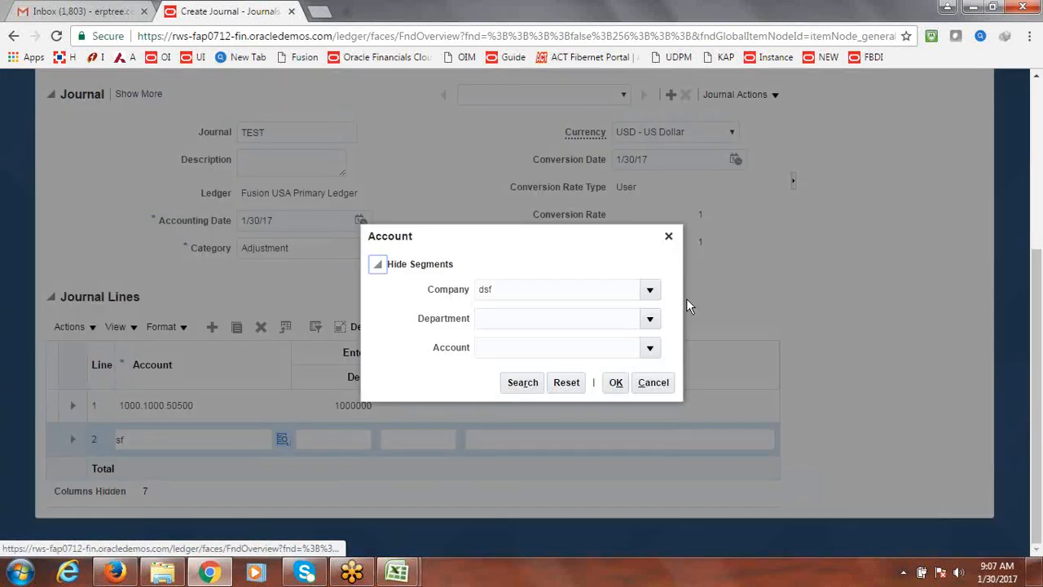
click(651, 292)
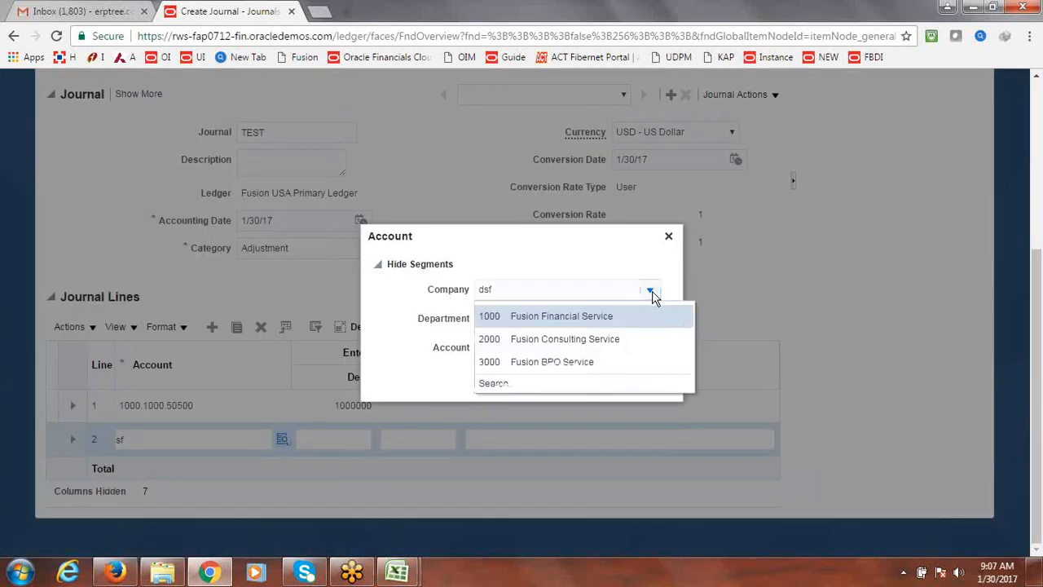
click(589, 317)
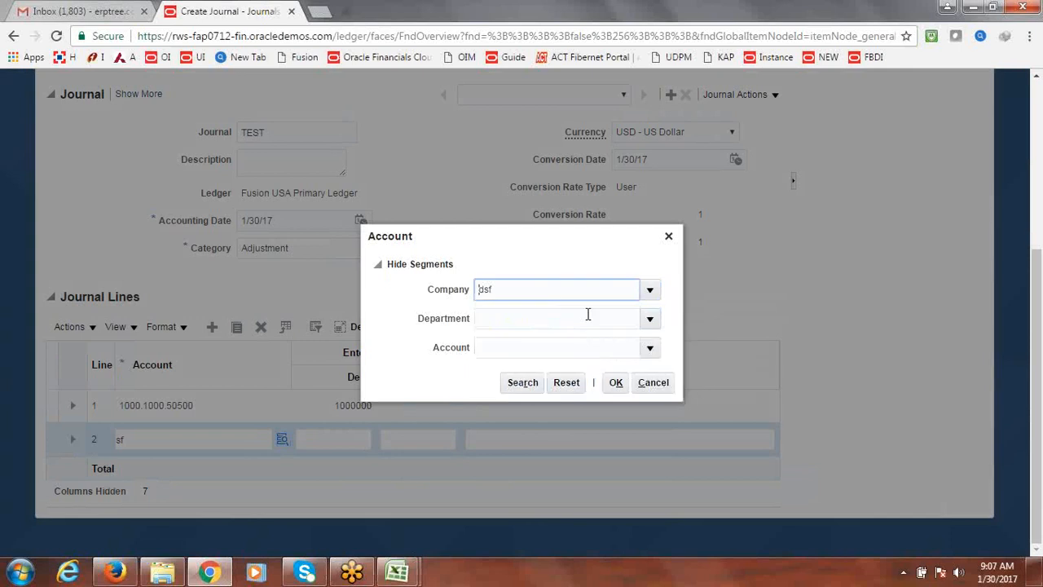
click(653, 324)
click(550, 346)
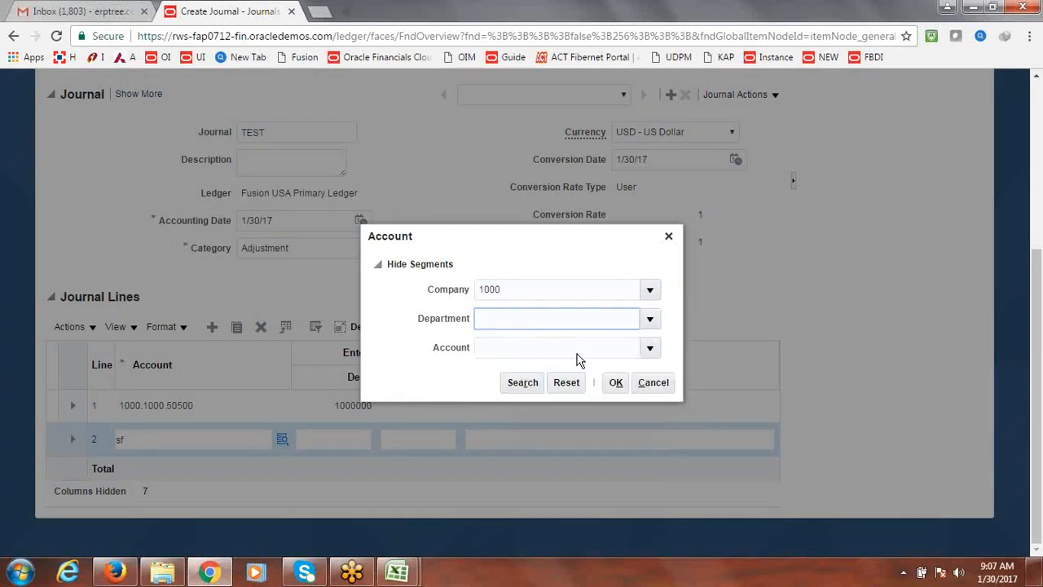
click(652, 350)
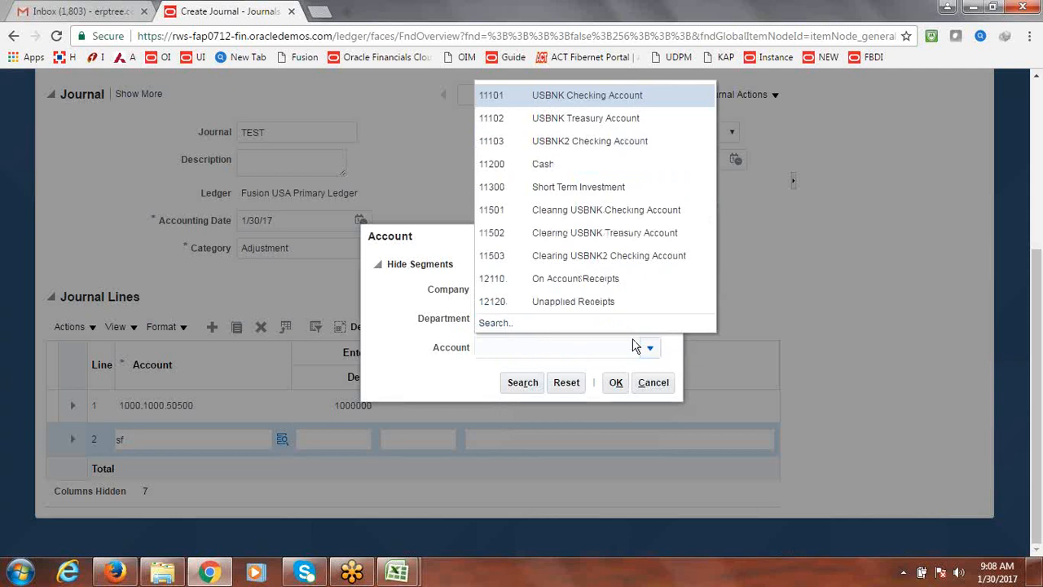
click(559, 160)
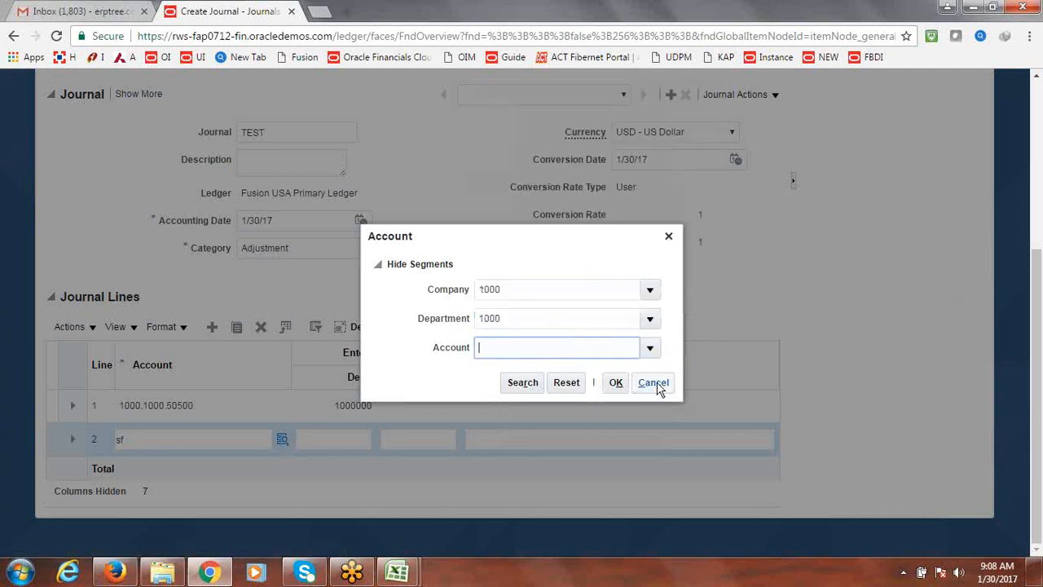
click(618, 383)
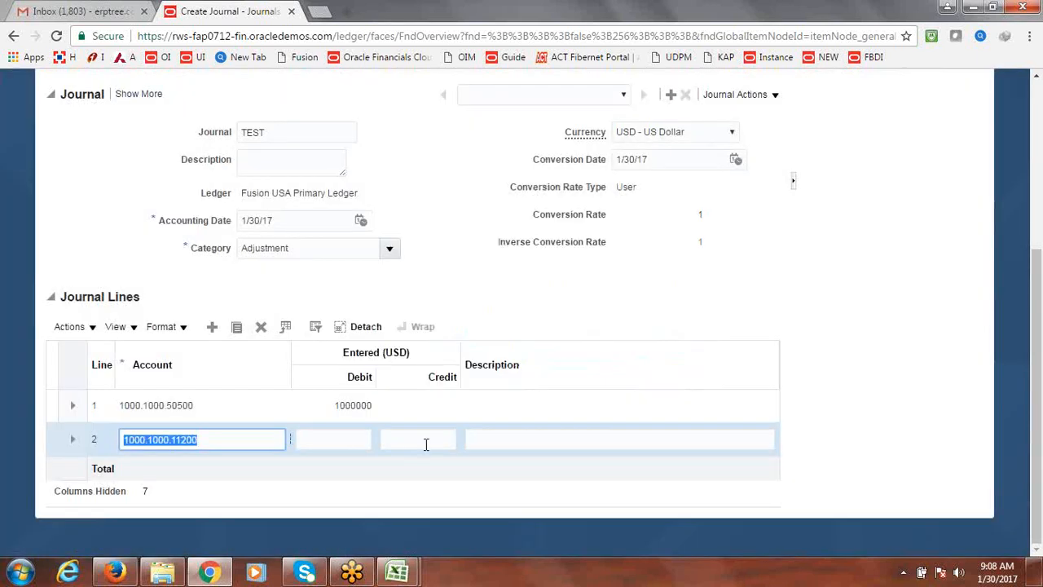
Enter a credit of 1,000,000 on line 2
click(427, 441)
text(1,0)
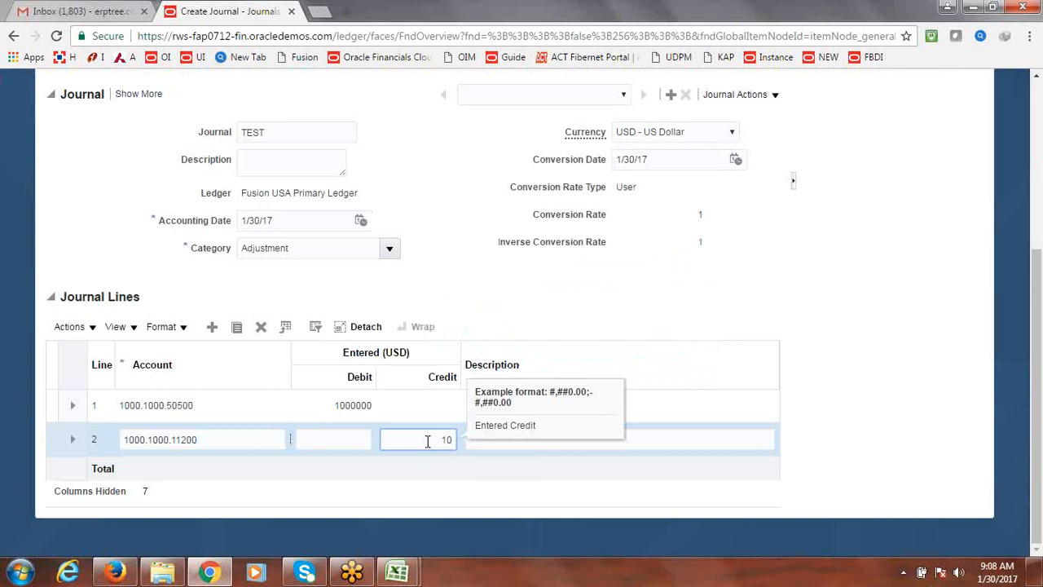
text(00,000)
key(Tab)
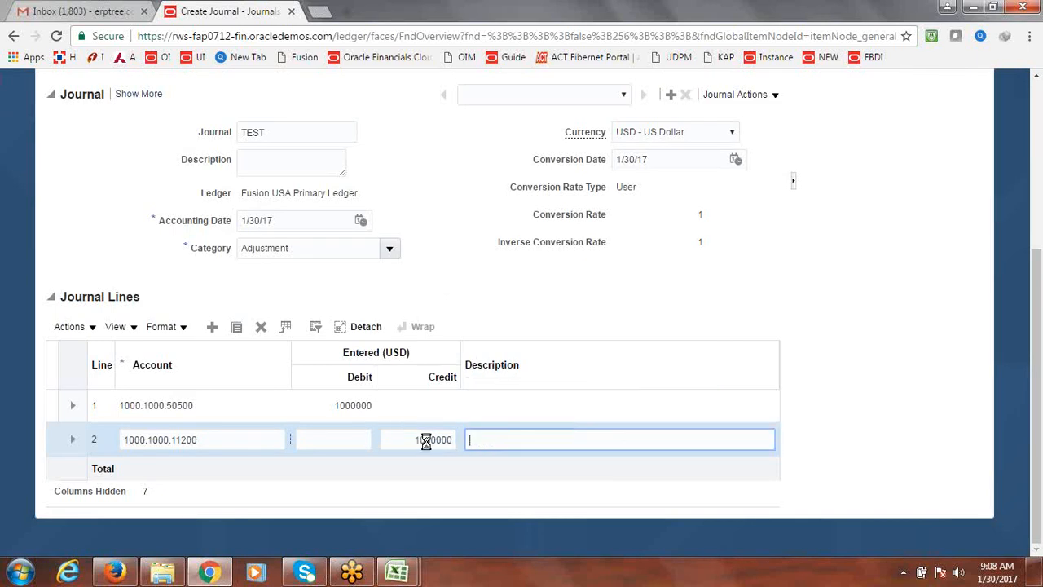
Try to save the journal
scroll(1029, 249, up, 1)
scroll(1028, 248, up, 3)
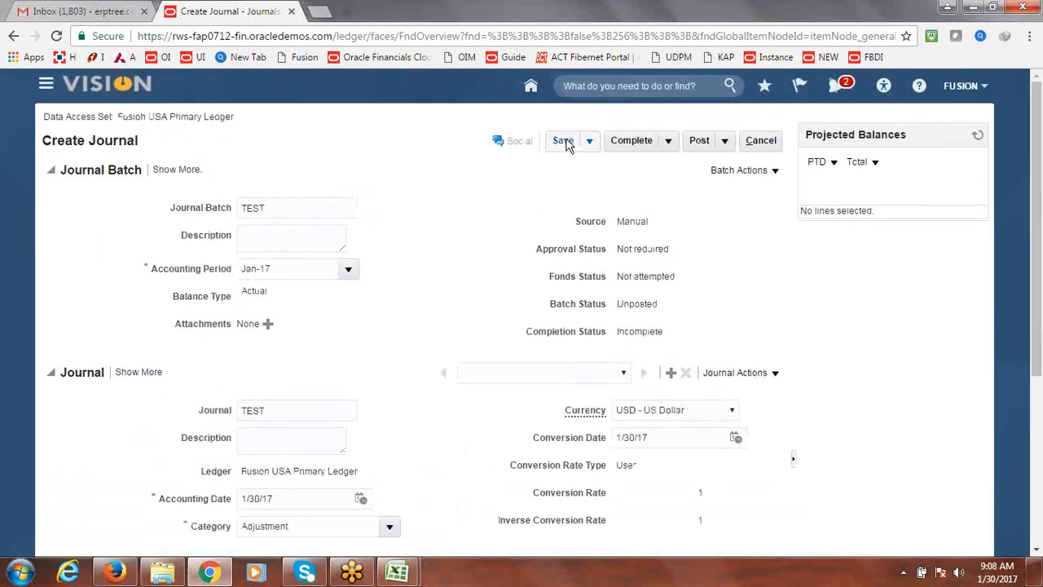
click(564, 142)
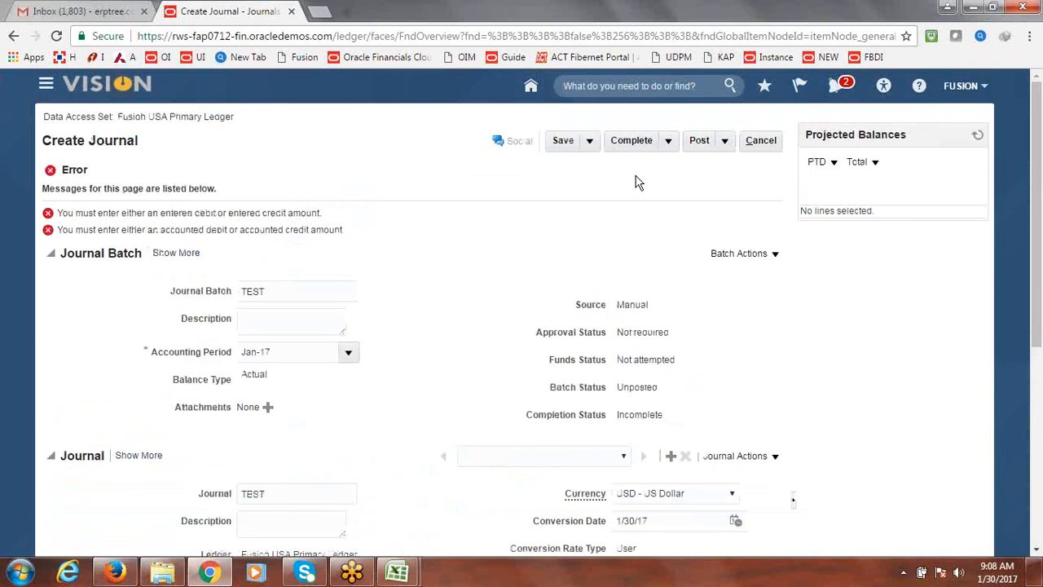
Review the journal lines and save the journal
drag(1038, 163, 1039, 423)
click(256, 405)
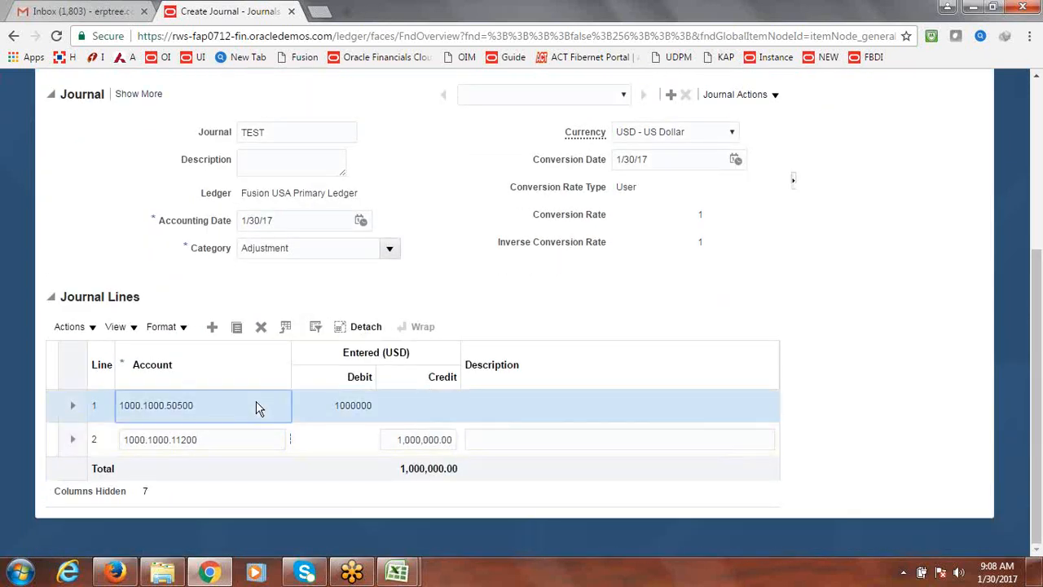
drag(1039, 397, 1039, 233)
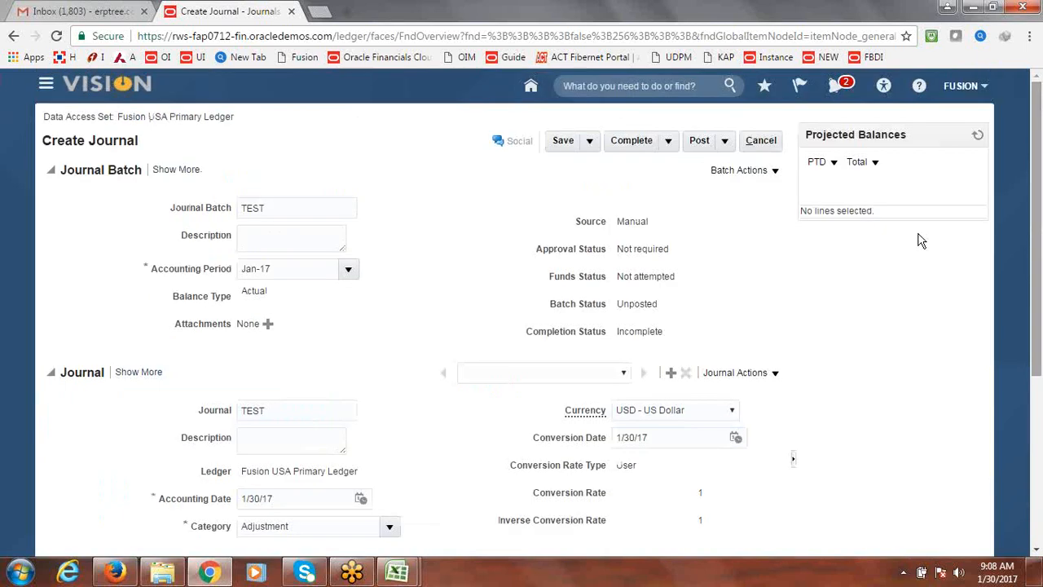
click(563, 142)
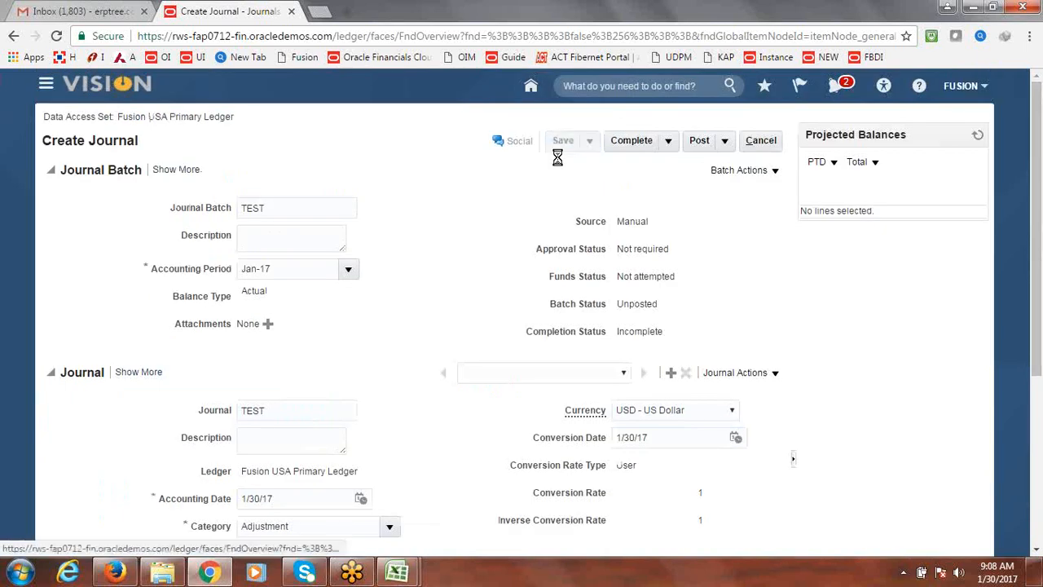
Complete the journal and post it, acknowledging the submission
click(645, 142)
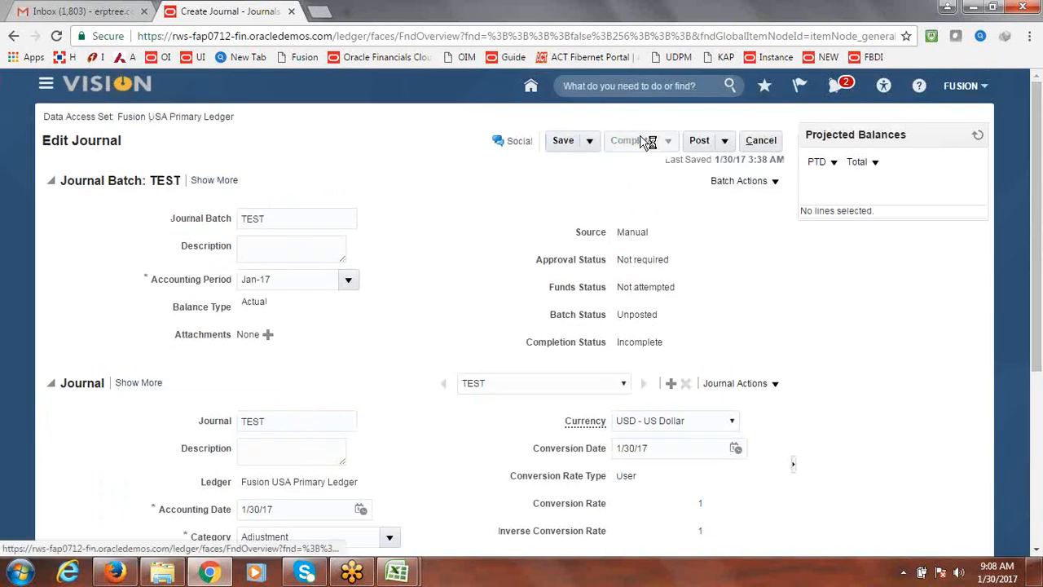
click(701, 141)
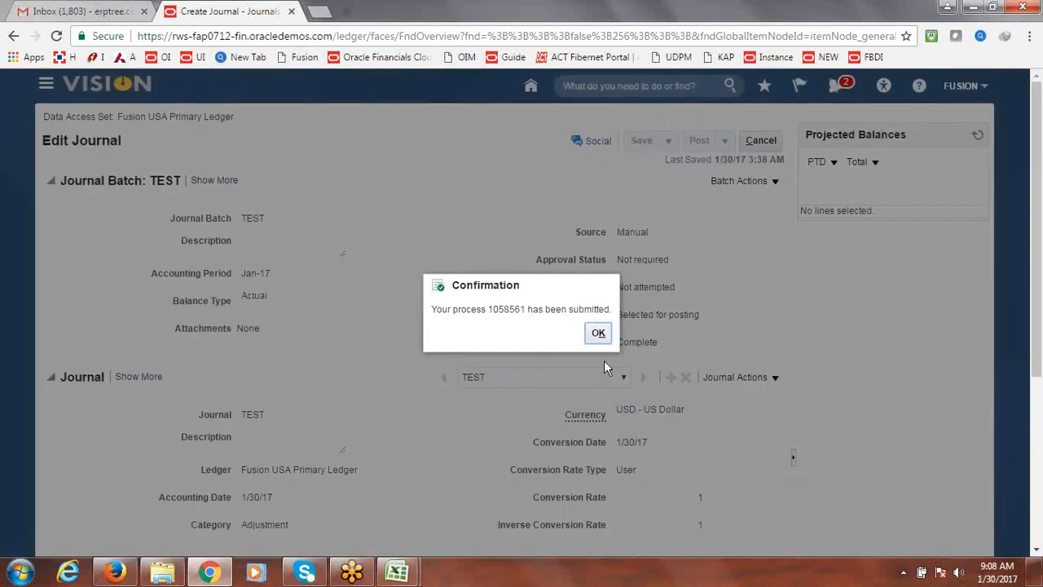
click(598, 334)
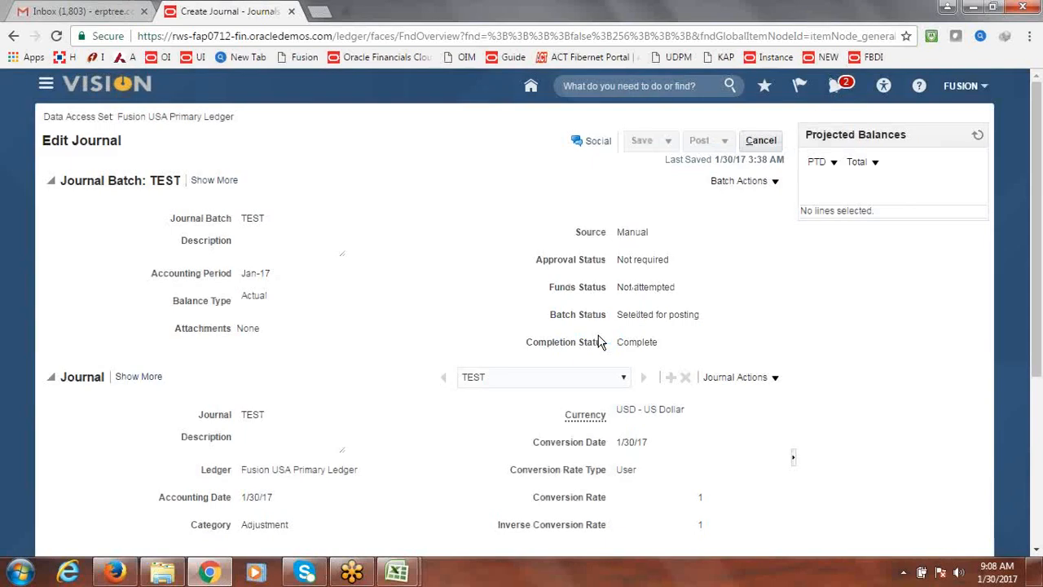
Close the journal page and switch to Firefox
click(762, 143)
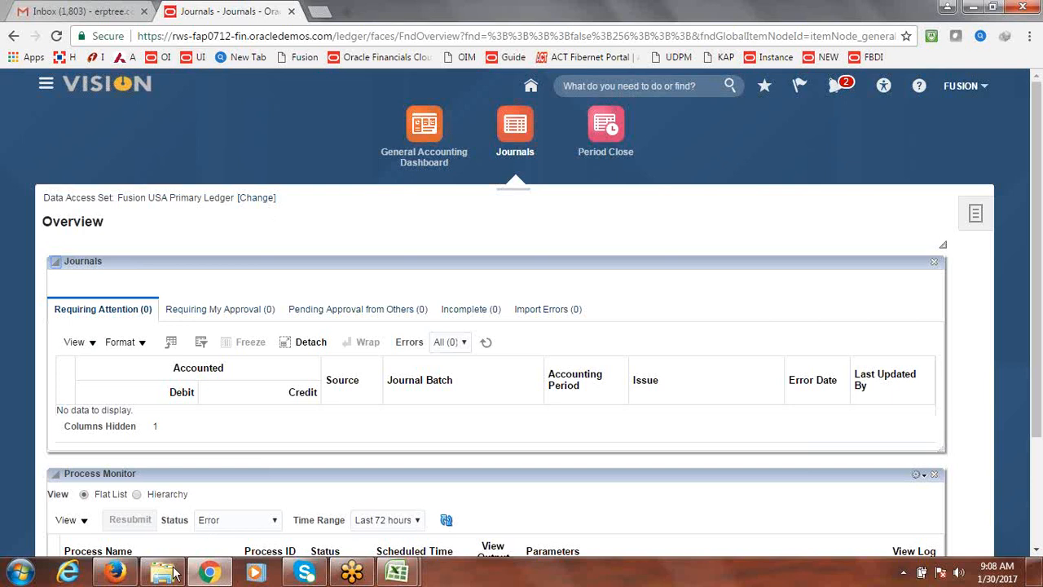
click(115, 573)
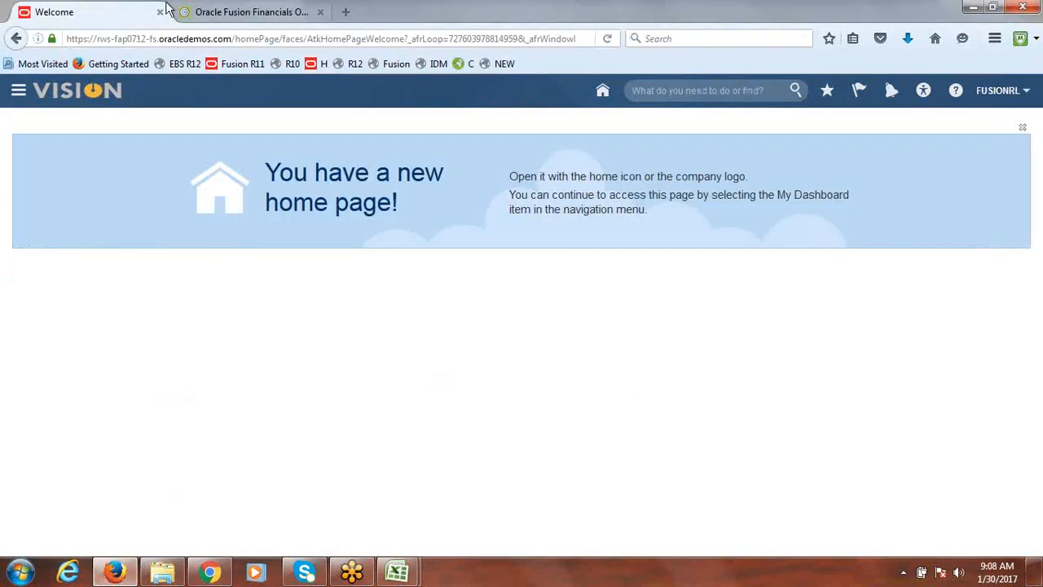
Reload the home page and open Manage Journals from the General Accounting Journals work area
click(189, 38)
key(Return)
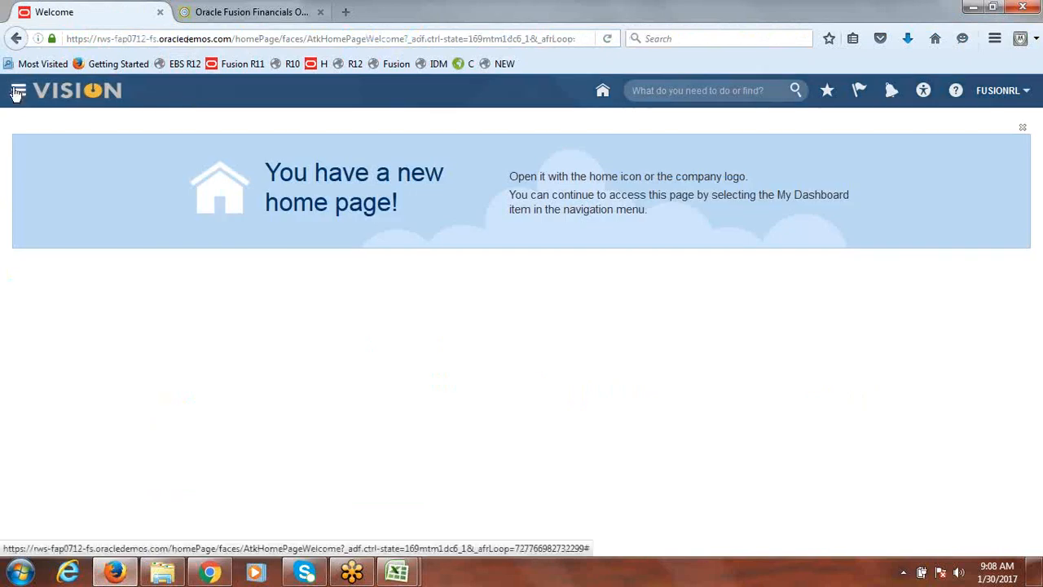
click(18, 91)
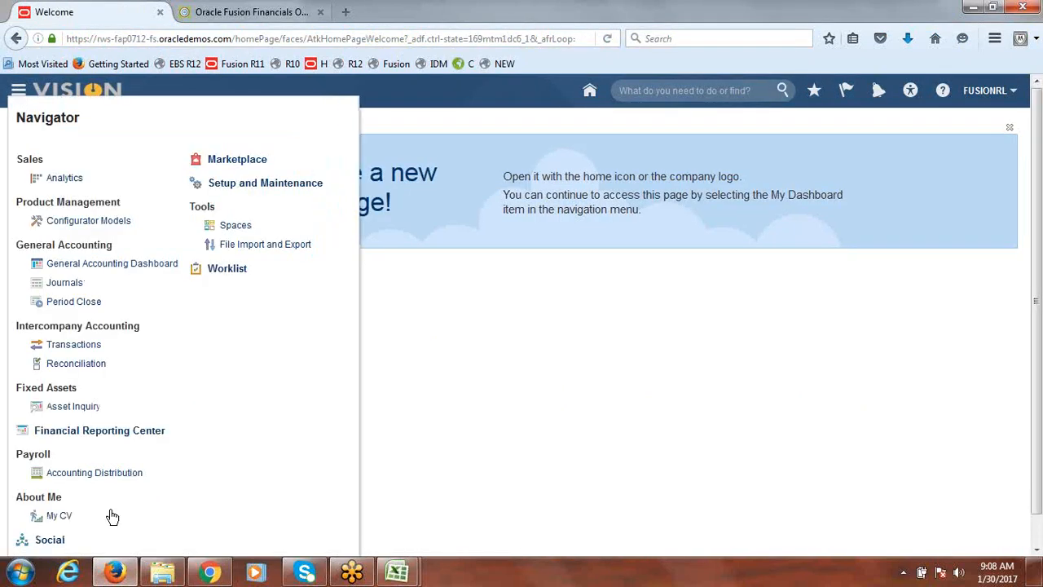
click(72, 283)
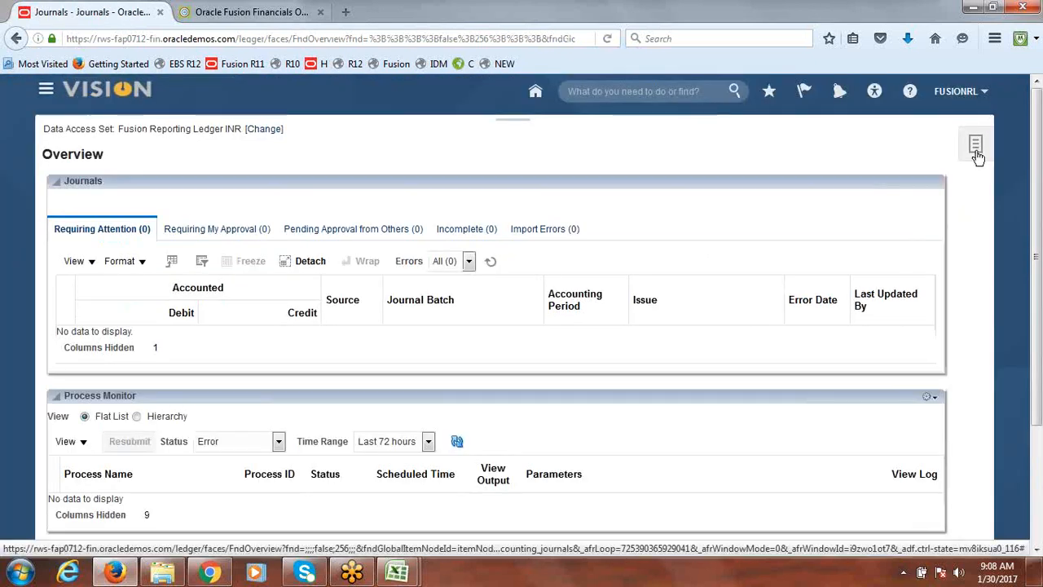
click(976, 150)
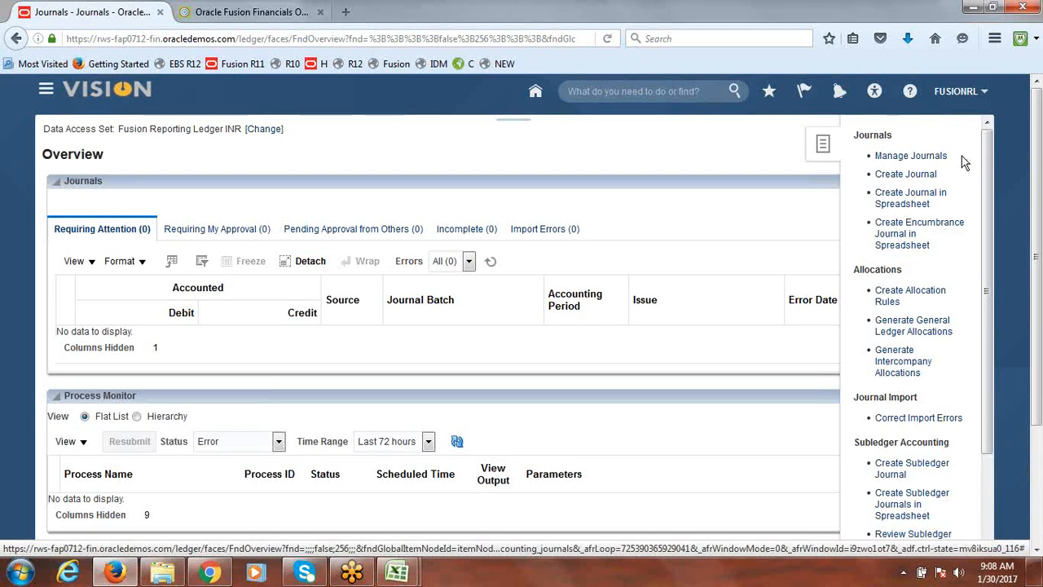
click(900, 157)
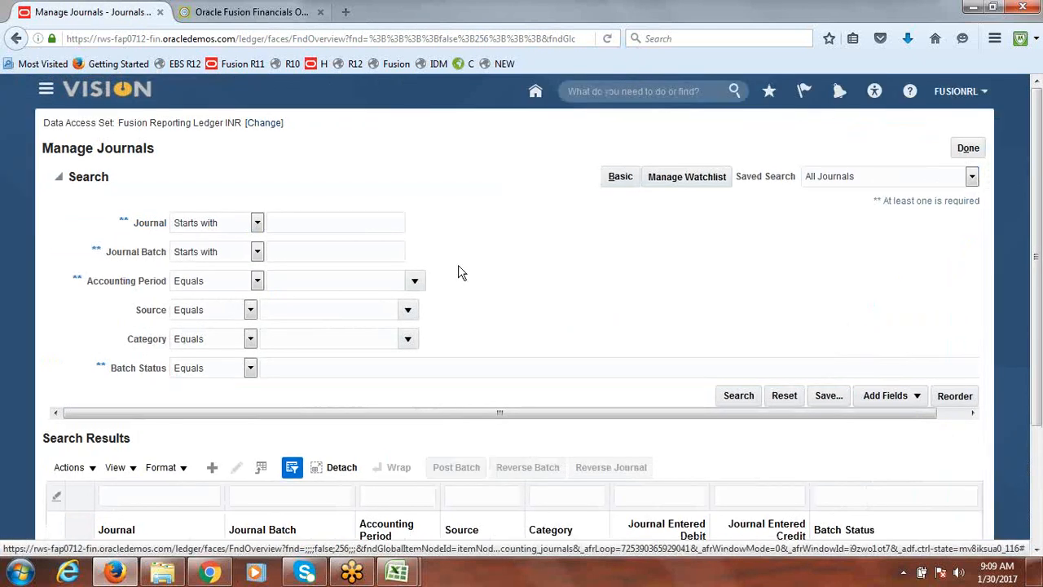
Search journals for accounting period Jan-17 with source Manual
click(416, 281)
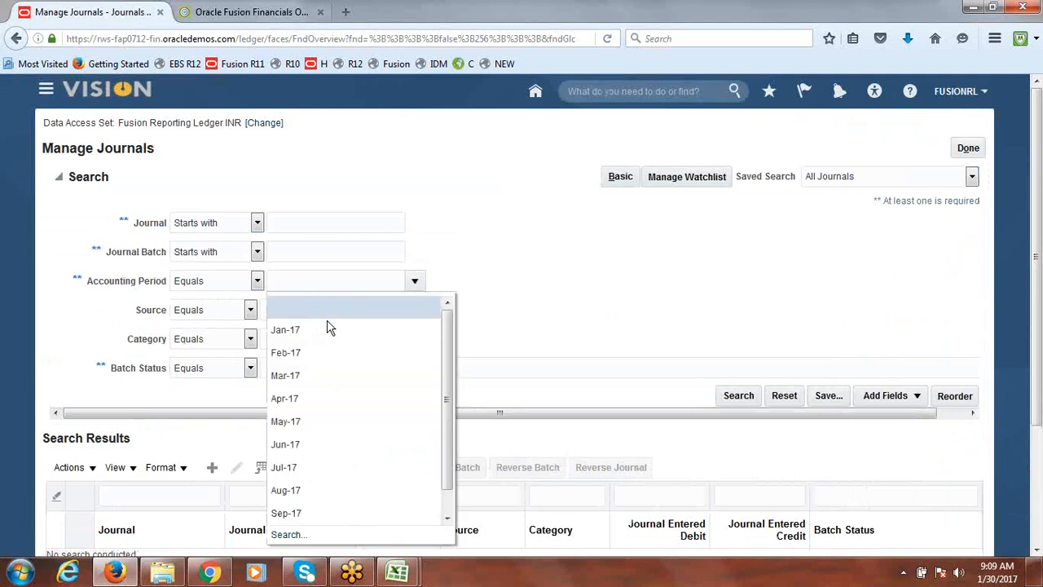
click(330, 330)
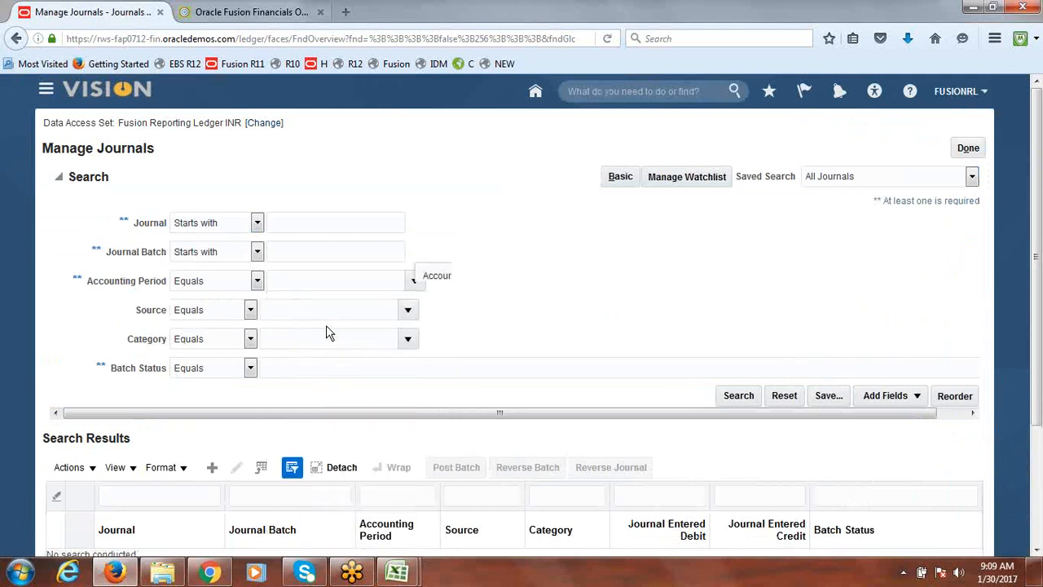
click(409, 313)
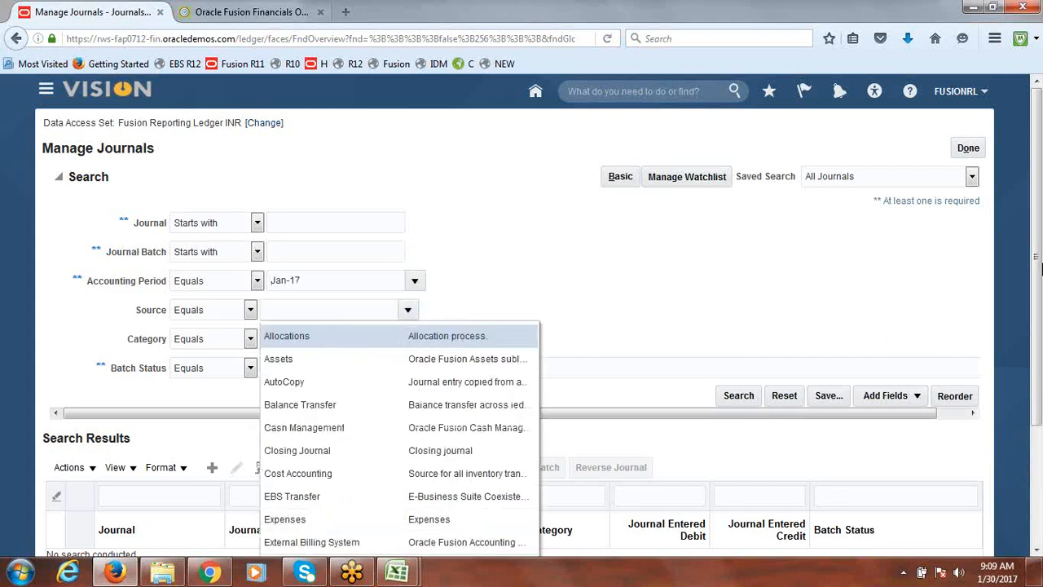
scroll(570, 418, down, 2)
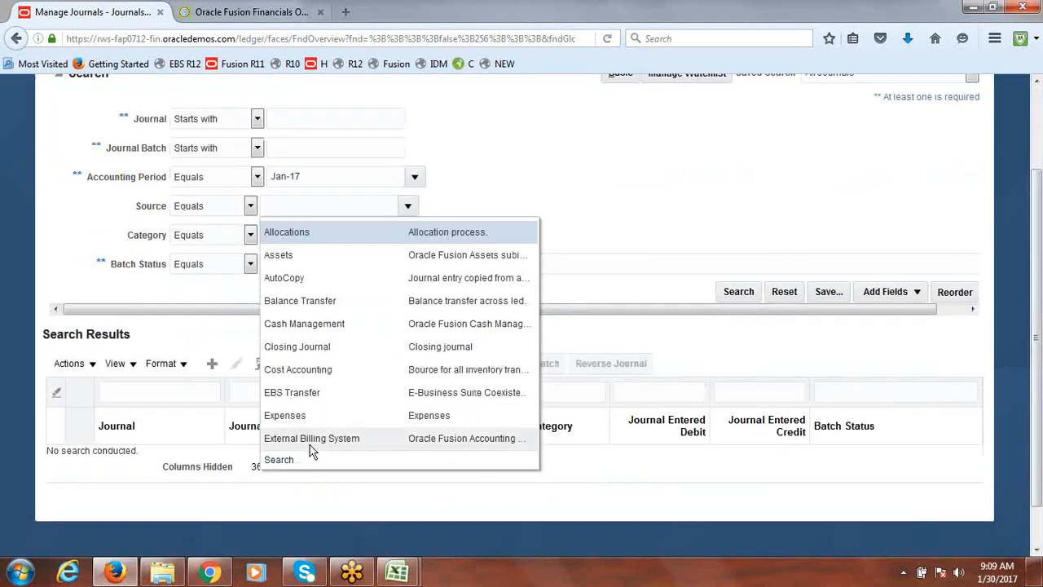
click(285, 461)
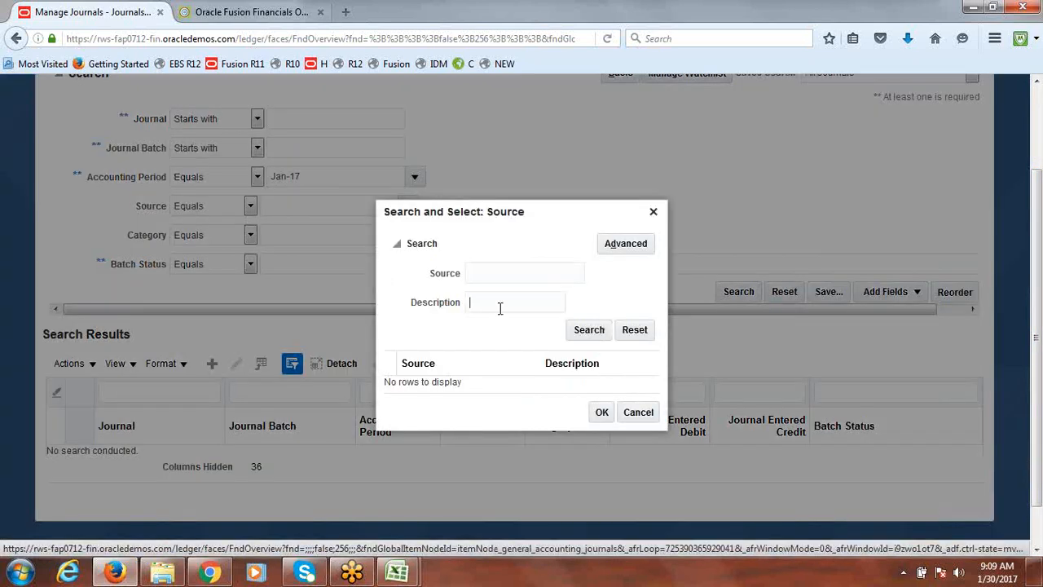
click(497, 266)
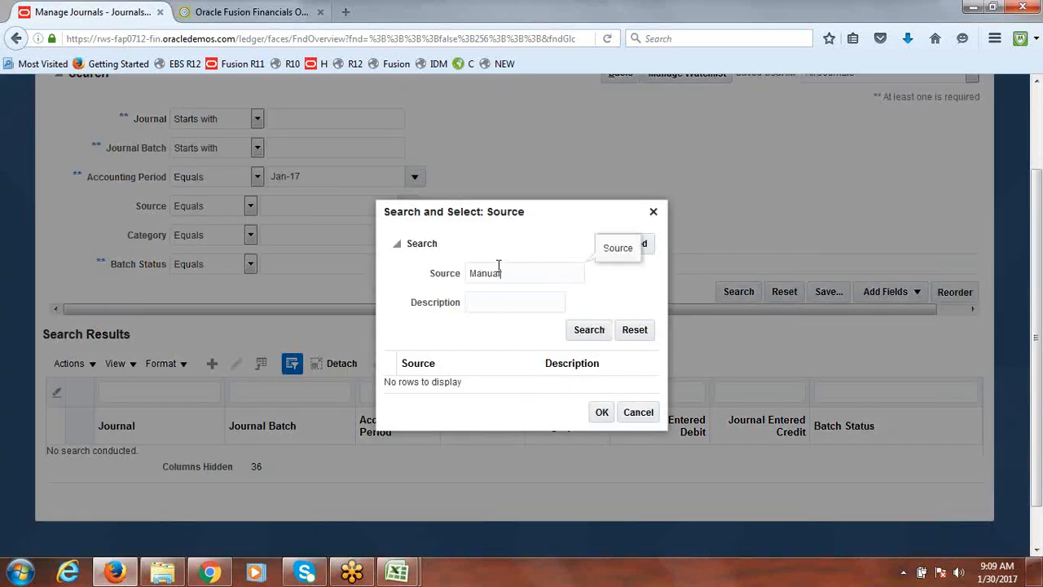
text(Manual)
key(Return)
click(444, 385)
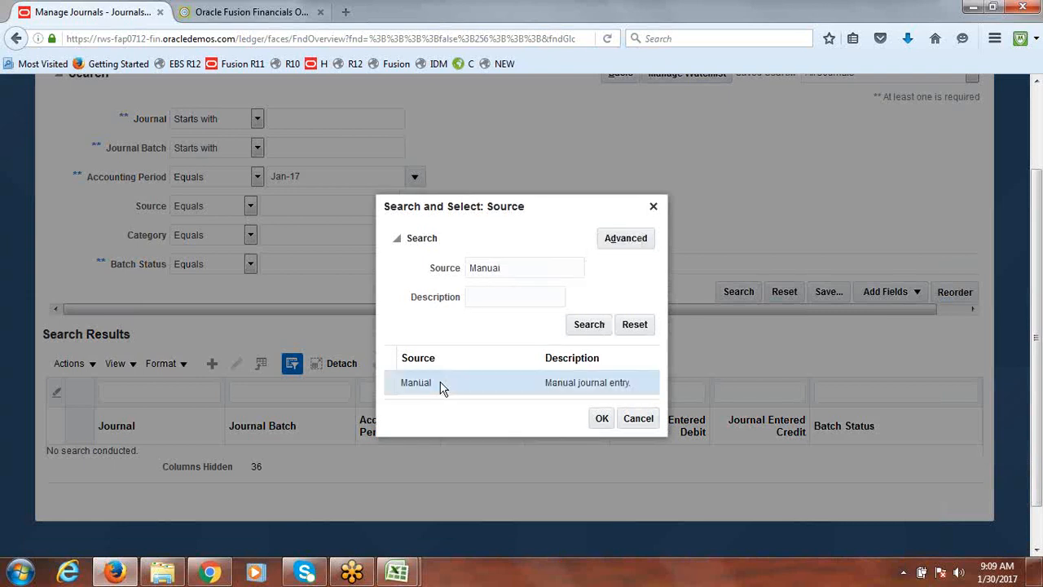
click(602, 420)
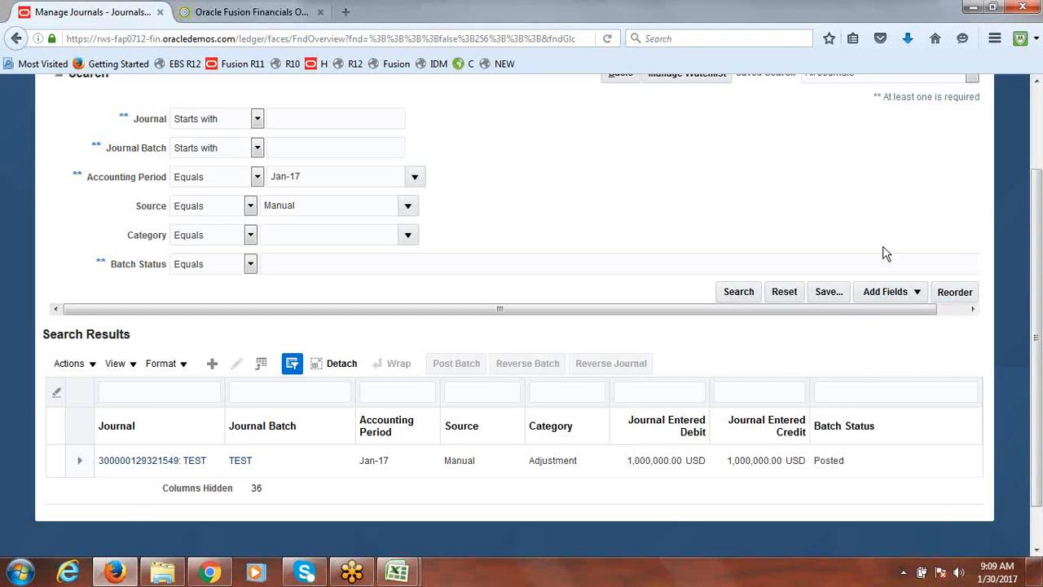
Open the TEST journal in the reporting ledger, review its USD and INR lines, then close the journal pages
scroll(432, 454, down, 1)
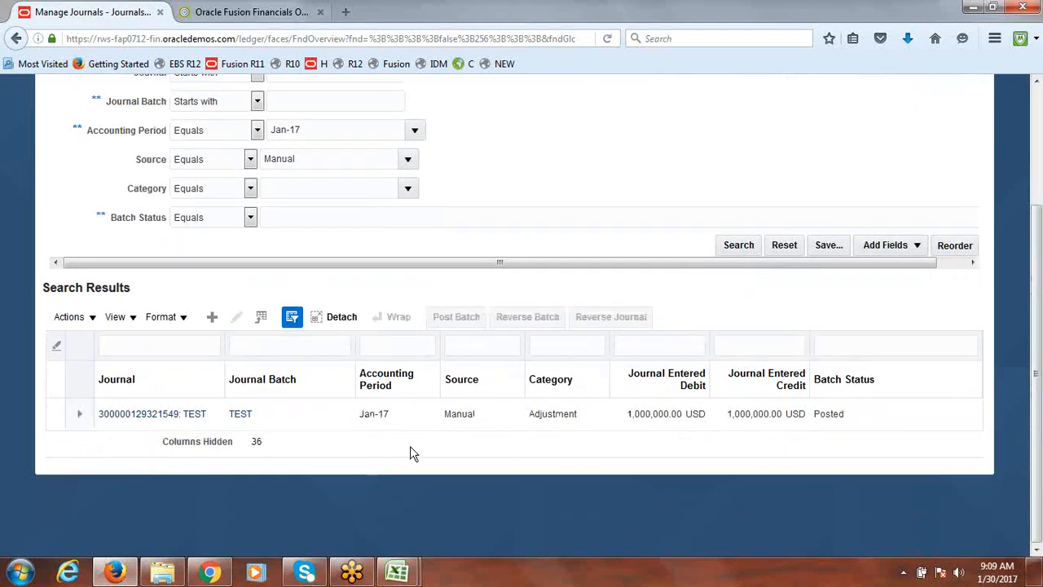
click(132, 414)
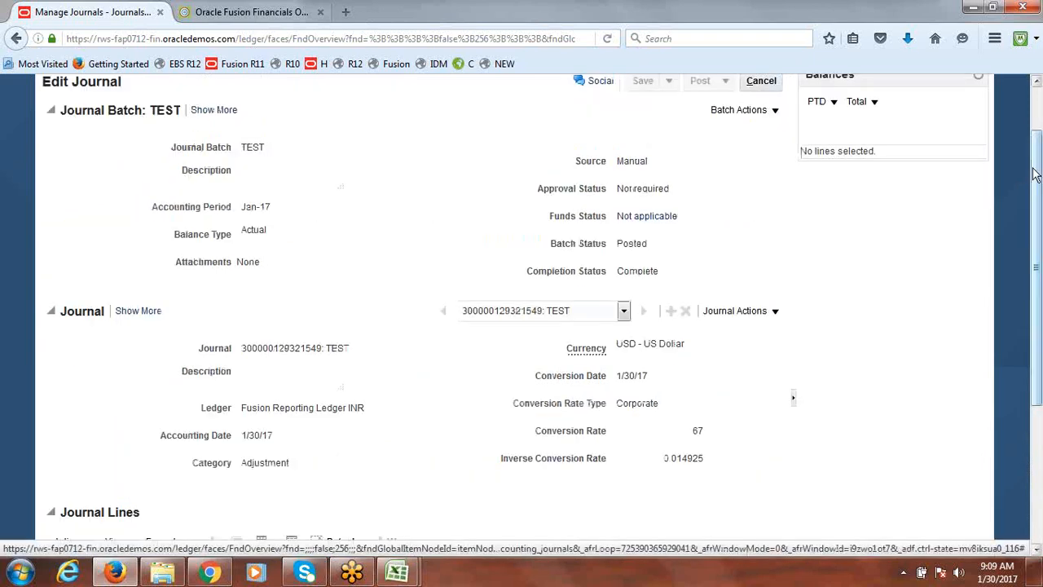
drag(1038, 196, 1040, 303)
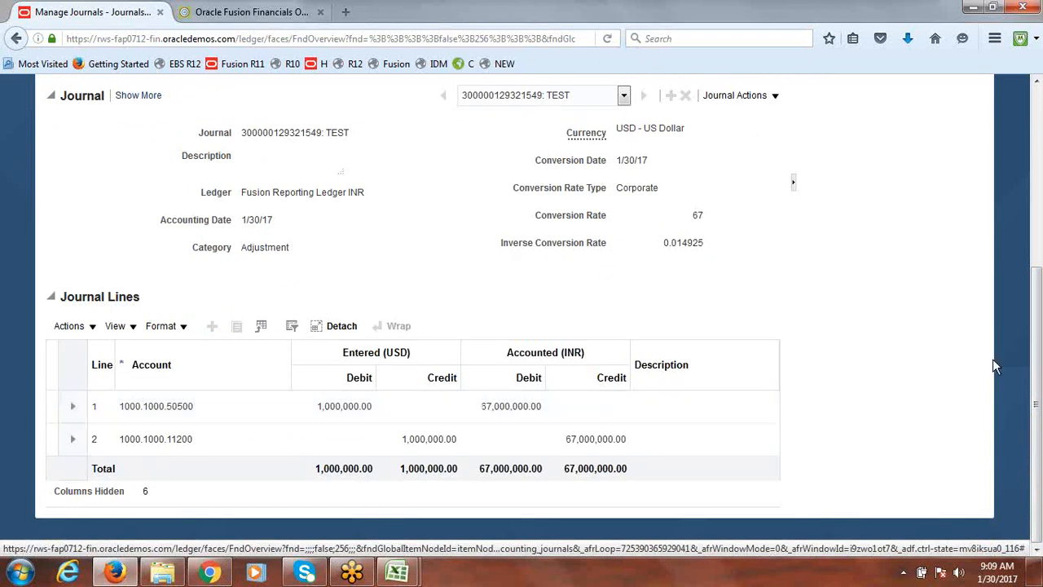
drag(1036, 391, 1042, 160)
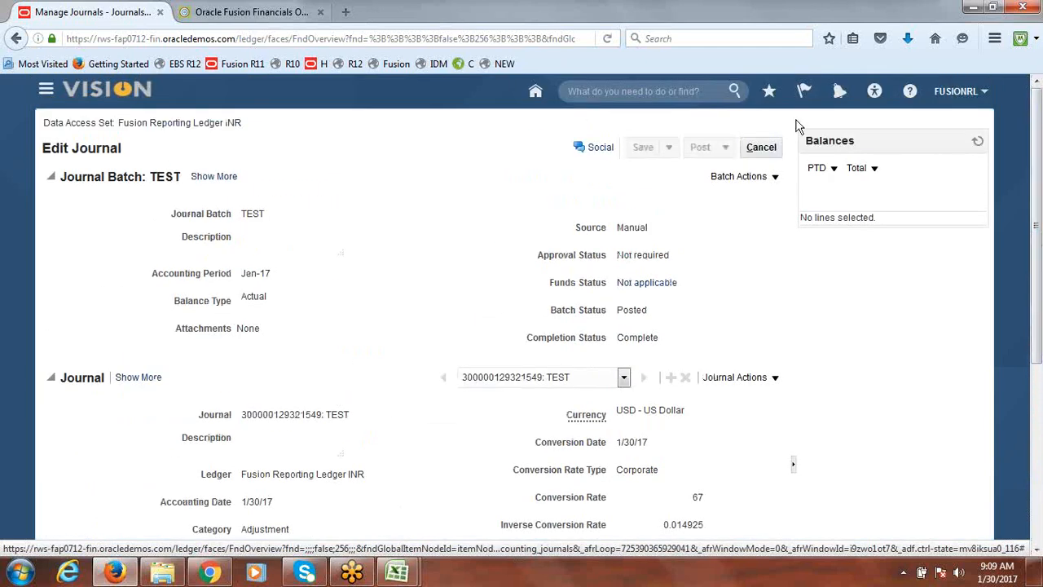
click(766, 150)
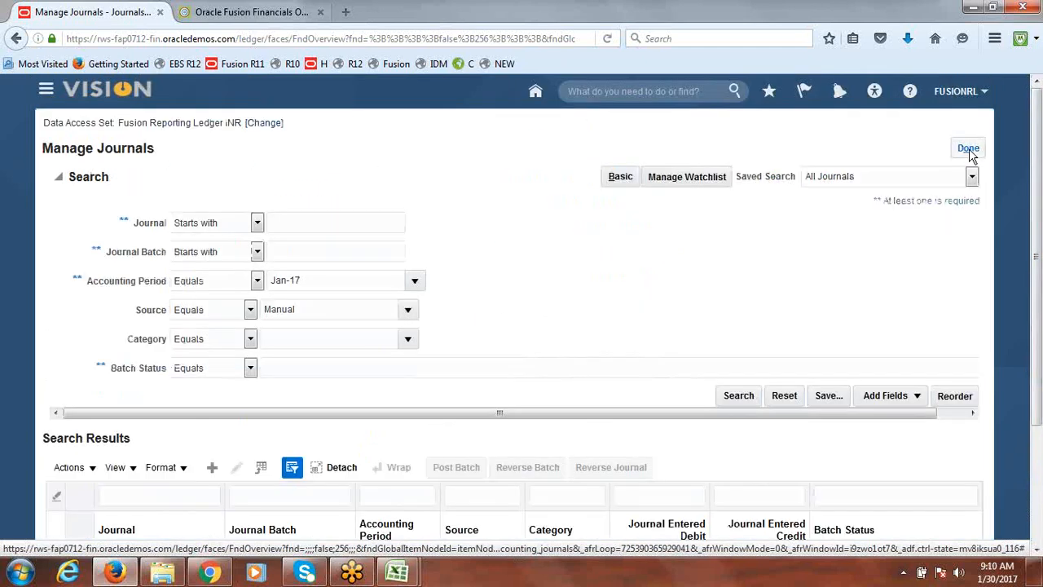
click(970, 152)
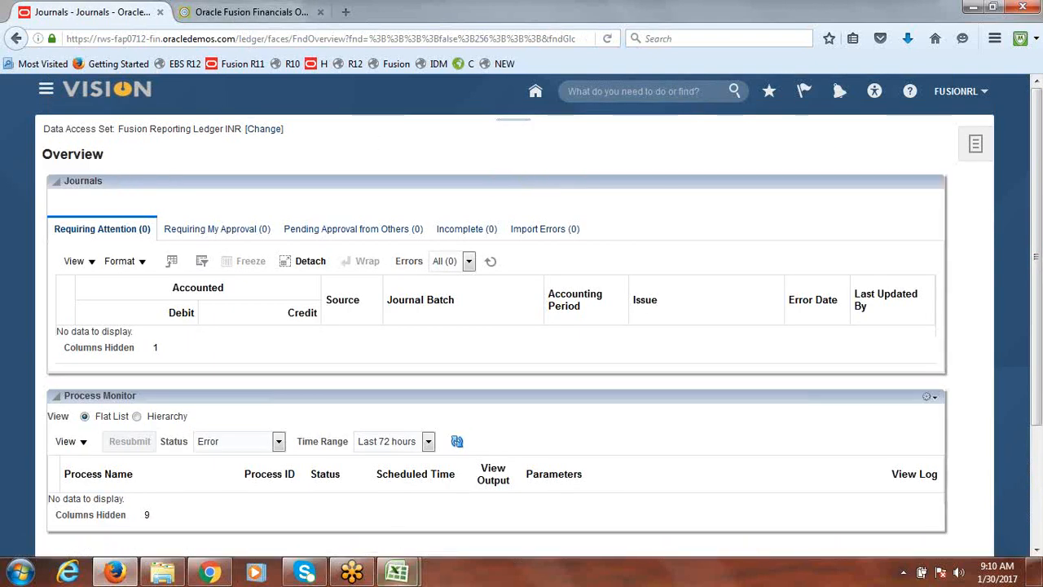
Switch to Excel and mark the Create Reporting Ledger/Reporting Currency item as Done
mouse_move(397, 571)
click(350, 522)
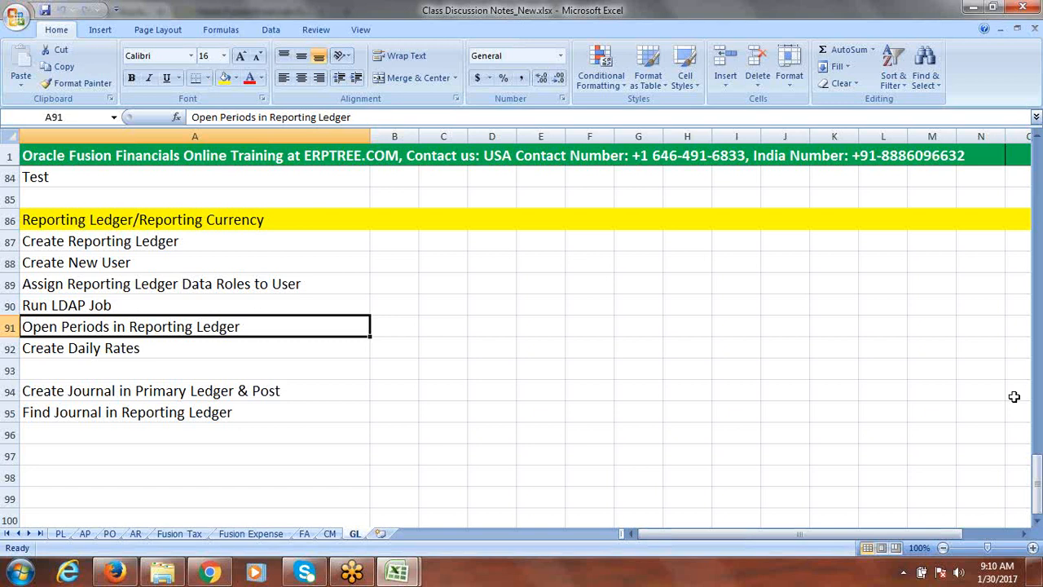
drag(1038, 499, 1038, 315)
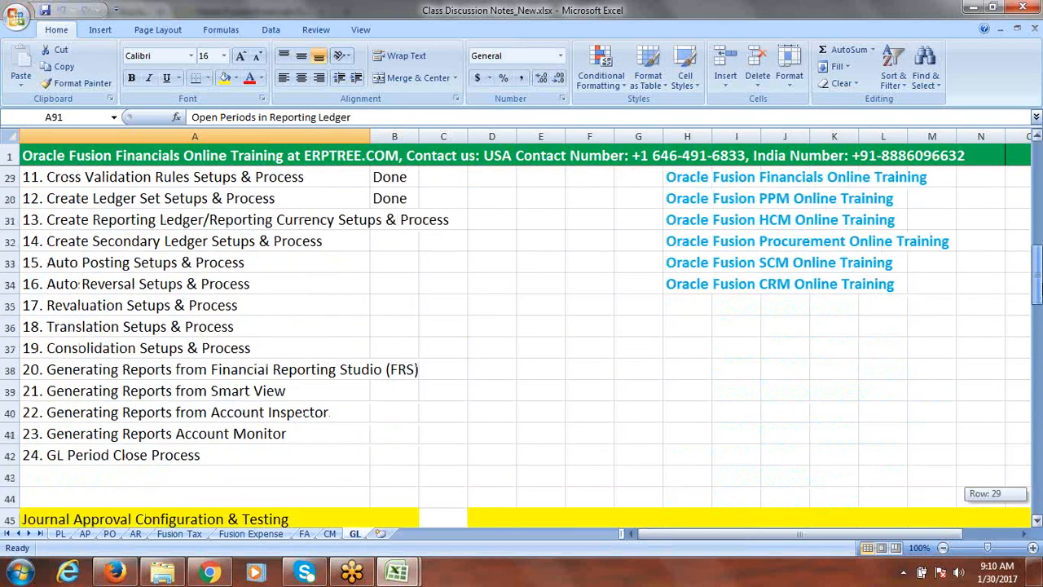
click(394, 220)
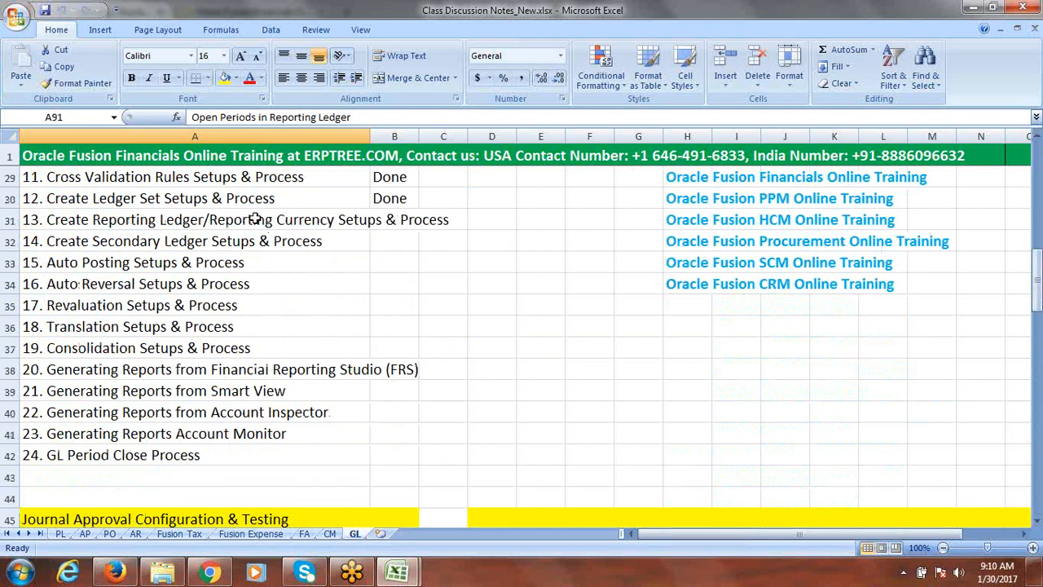
text(done)
key(Tab)
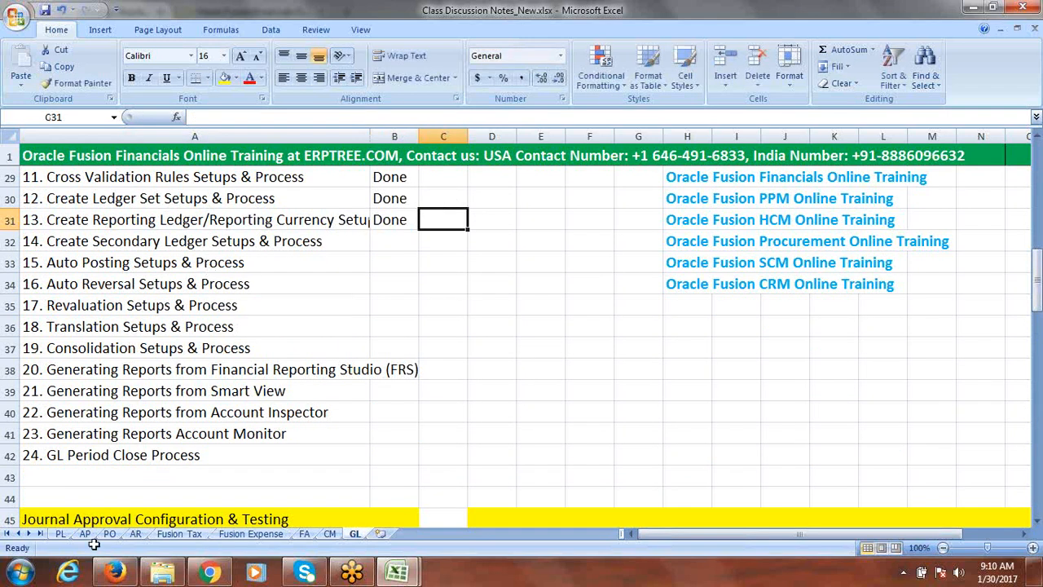
Insert two blank rows below the GL Period Close Process item
click(10, 479)
right_click(9, 481)
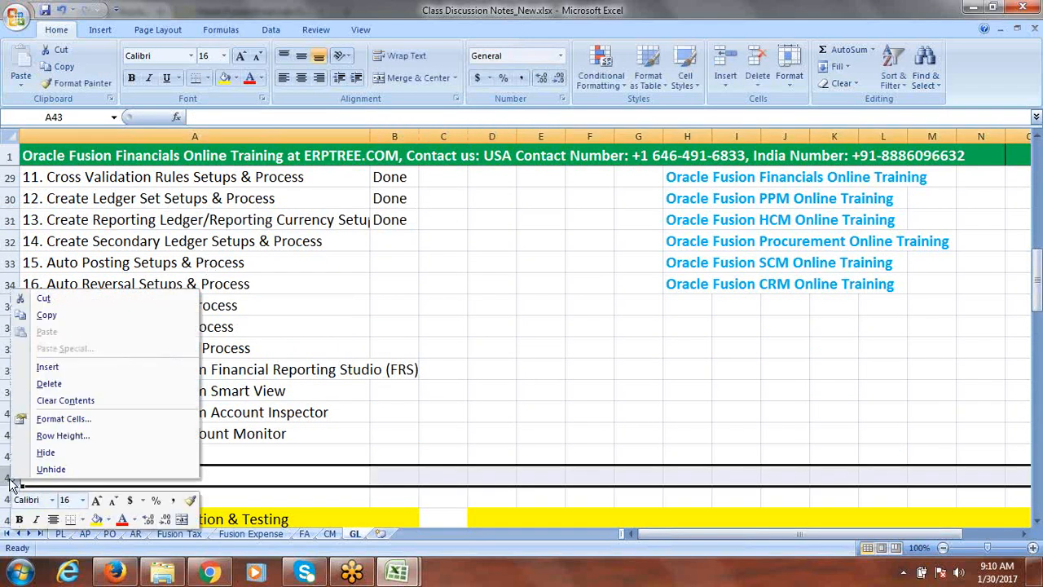
click(54, 367)
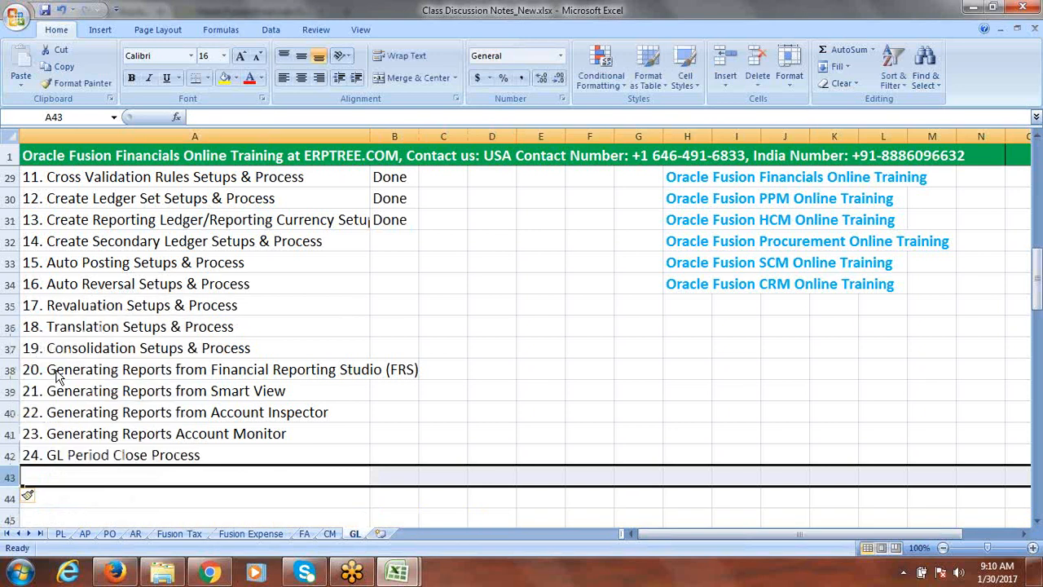
right_click(10, 479)
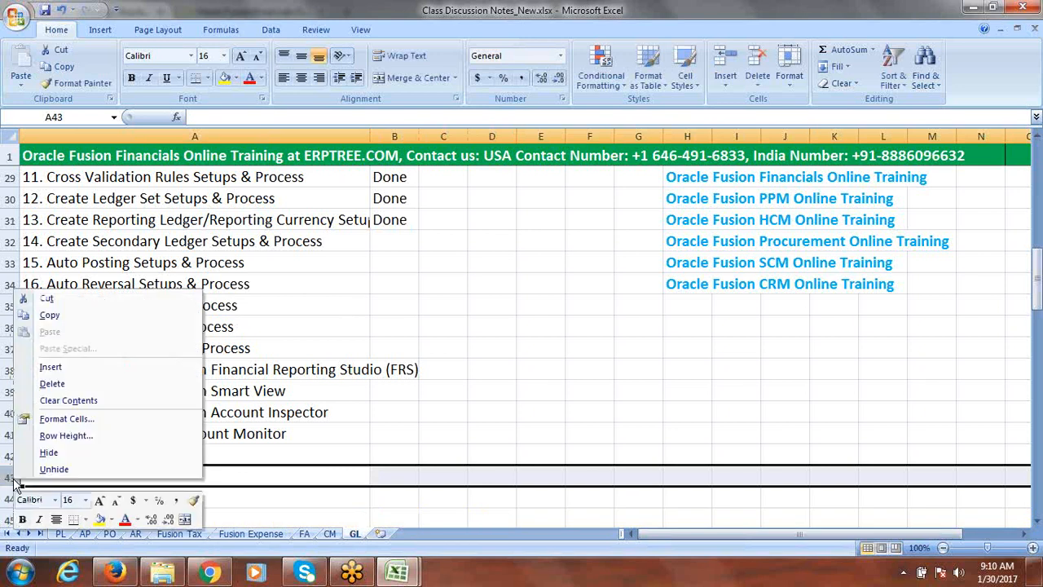
click(54, 367)
drag(1039, 289, 1038, 322)
Enter OTBI Reports and BI Report in the new rows
click(94, 307)
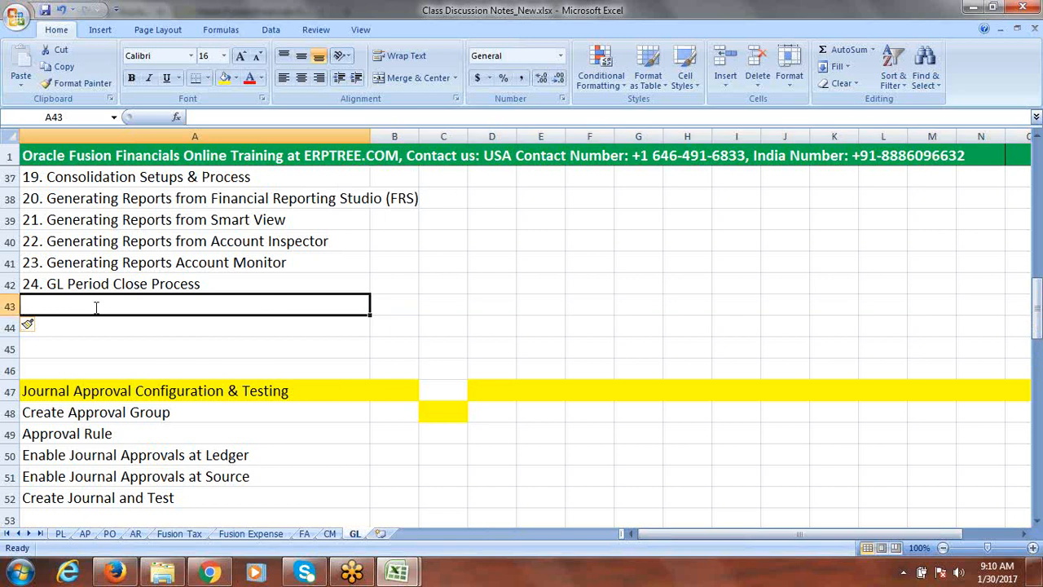
text(OTBI)
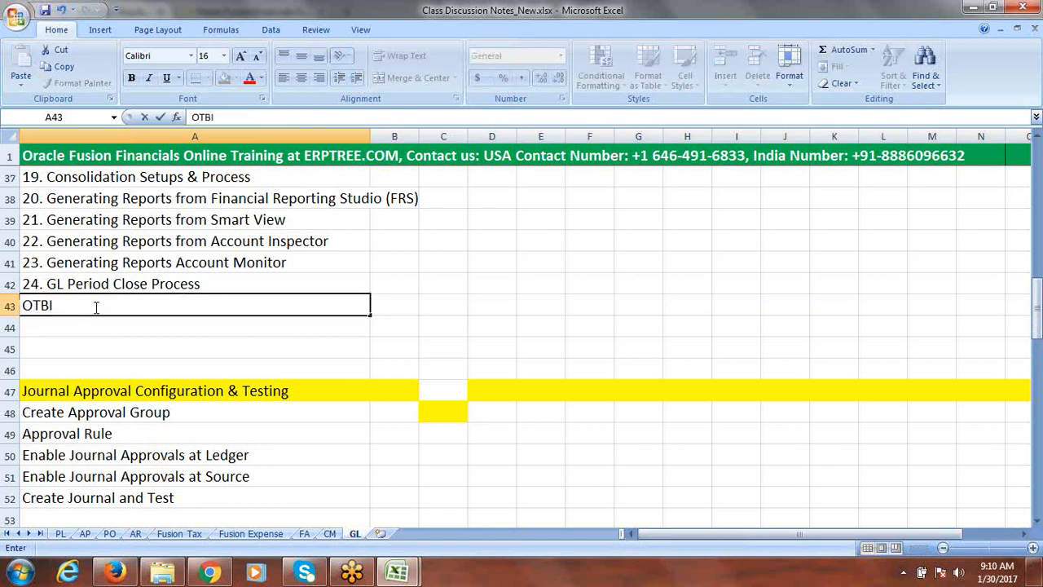
text( Reports)
click(78, 328)
text(BI)
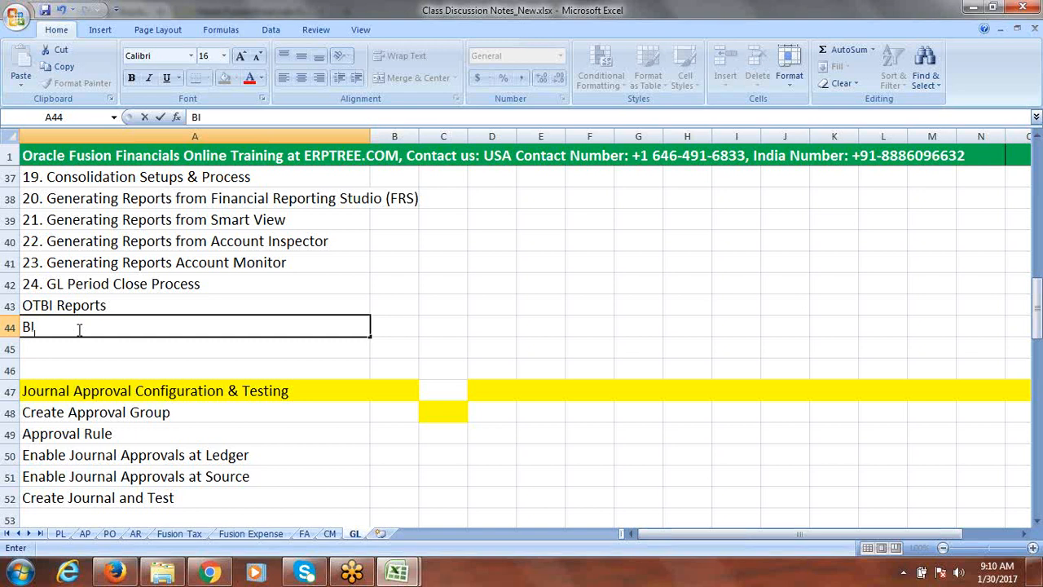
text( Report)
key(Return)
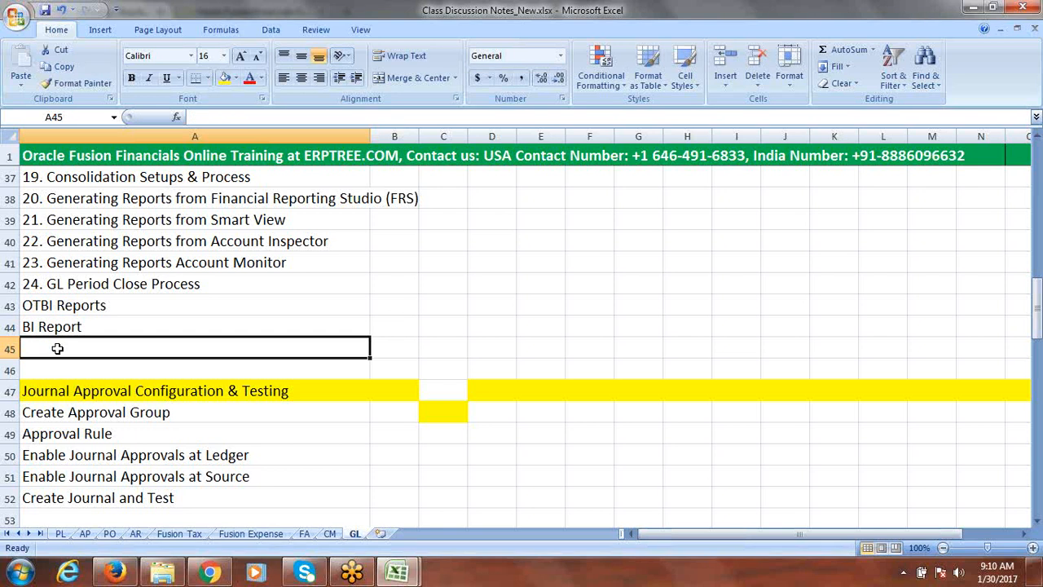
Insert another row below BI Report and enter Rapid Implementation in it
click(10, 348)
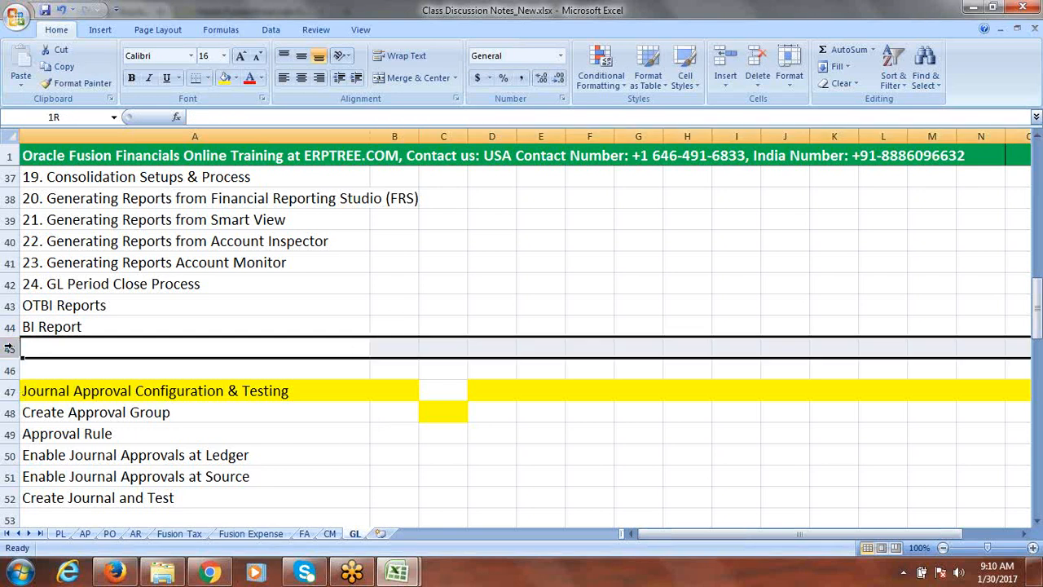
right_click(9, 348)
click(72, 428)
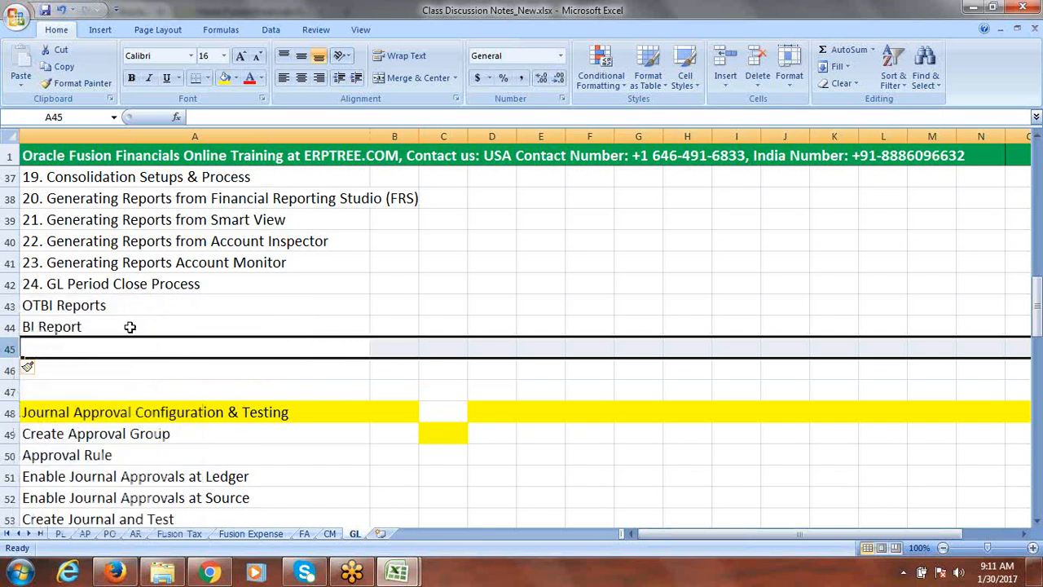
click(103, 348)
text(Rapid)
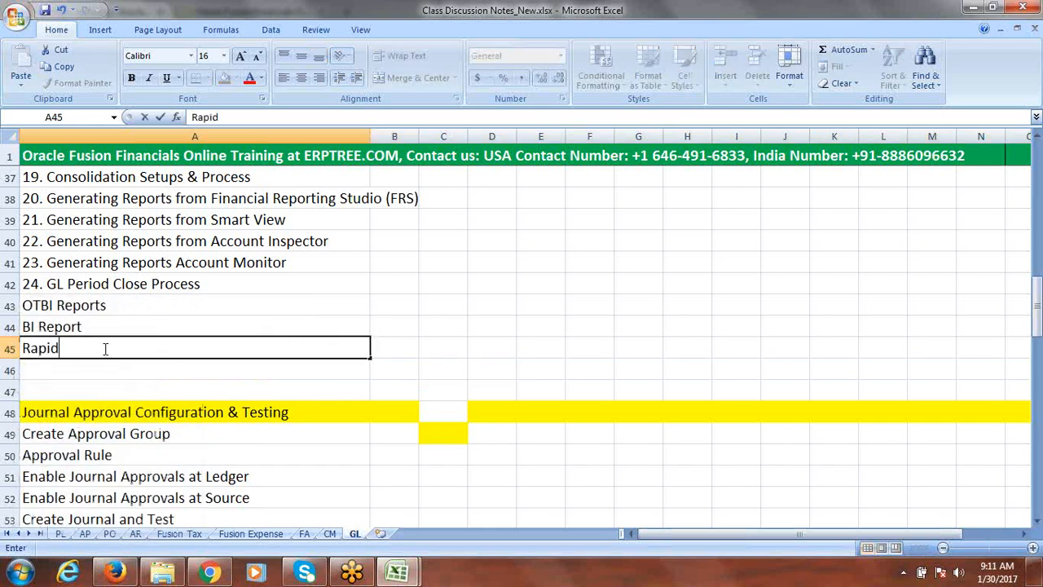
text( Implementa)
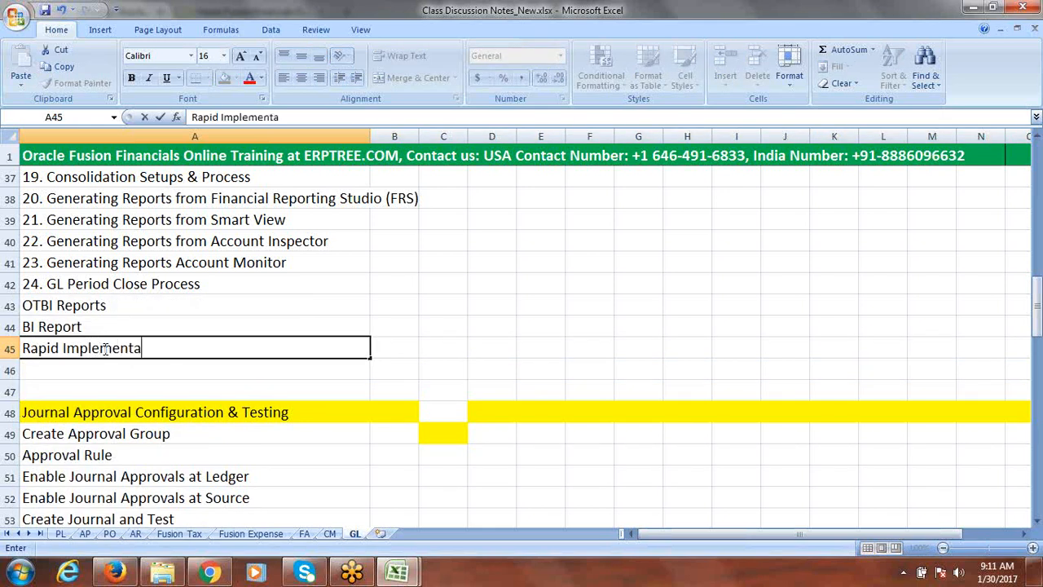
text(tion)
Enter Congifuration Packages (to move setups from one to other instance) in the blank row below Rapid Implementation
click(10, 371)
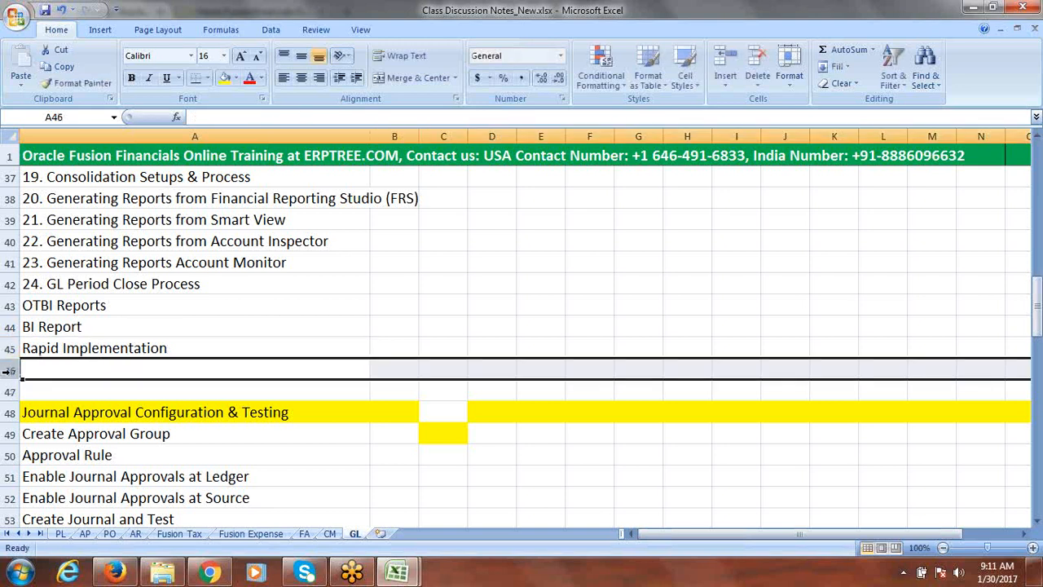
click(92, 369)
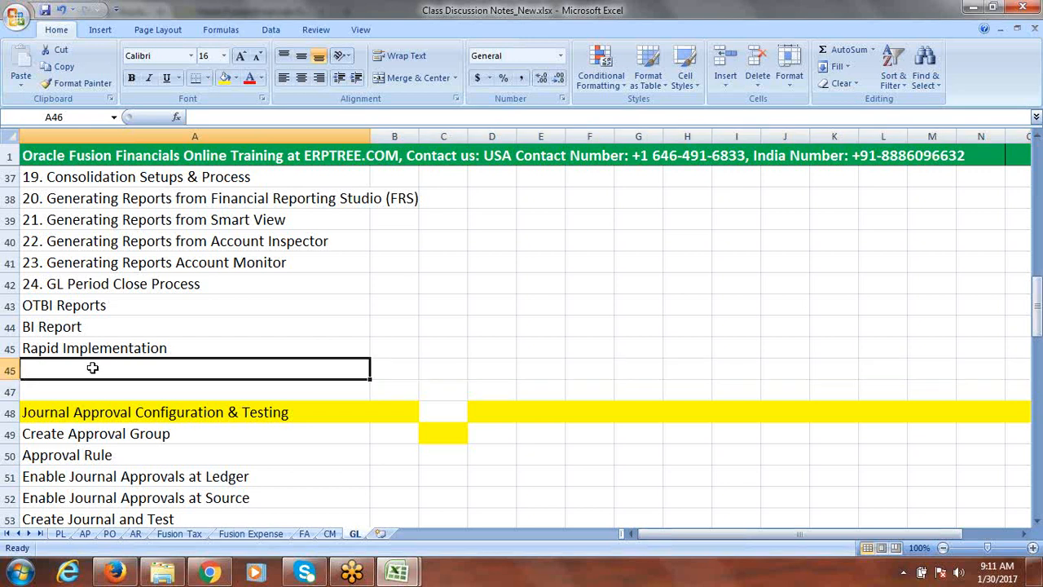
text(cO)
key(BackSpace)
key(BackSpace)
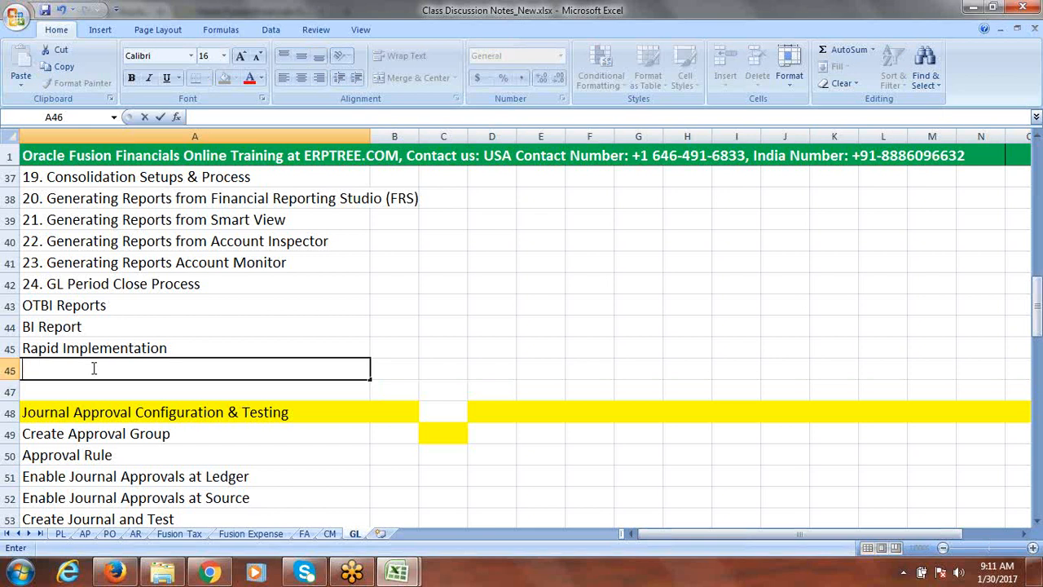
text(Congifurea)
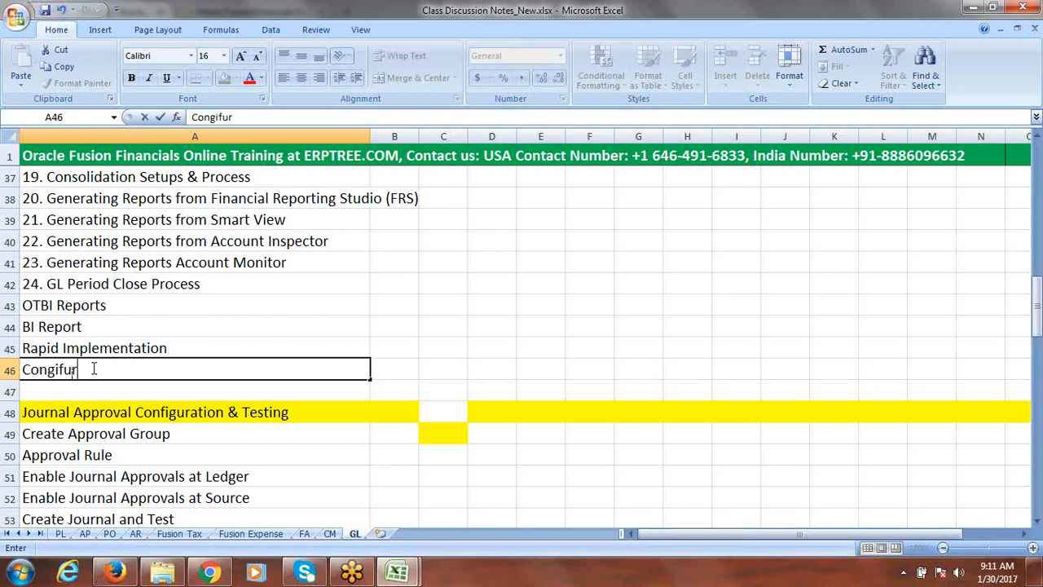
key(BackSpace)
key(BackSpace)
text(ation Packag)
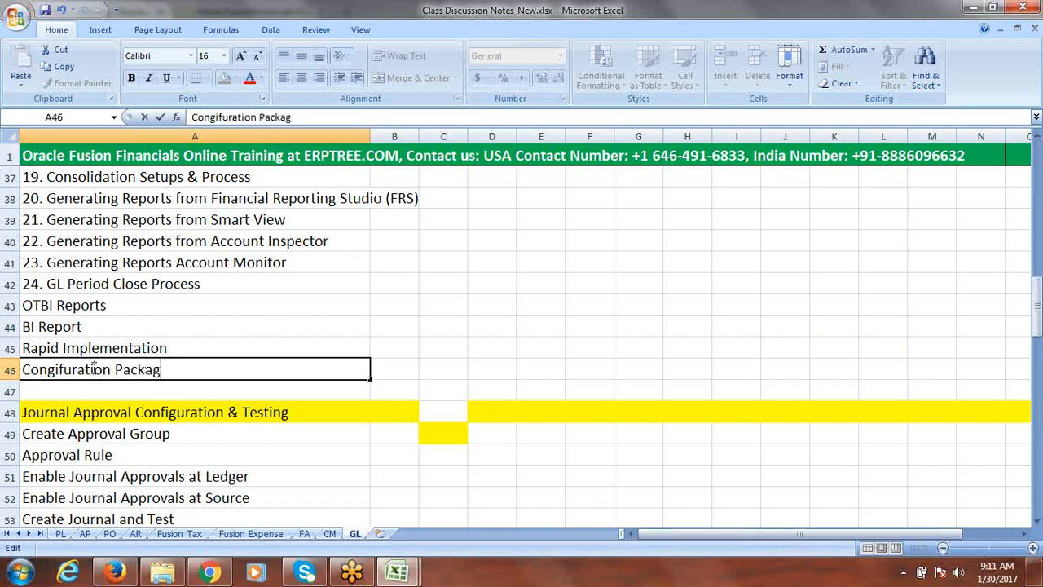
text(es ()
double_click(94, 368)
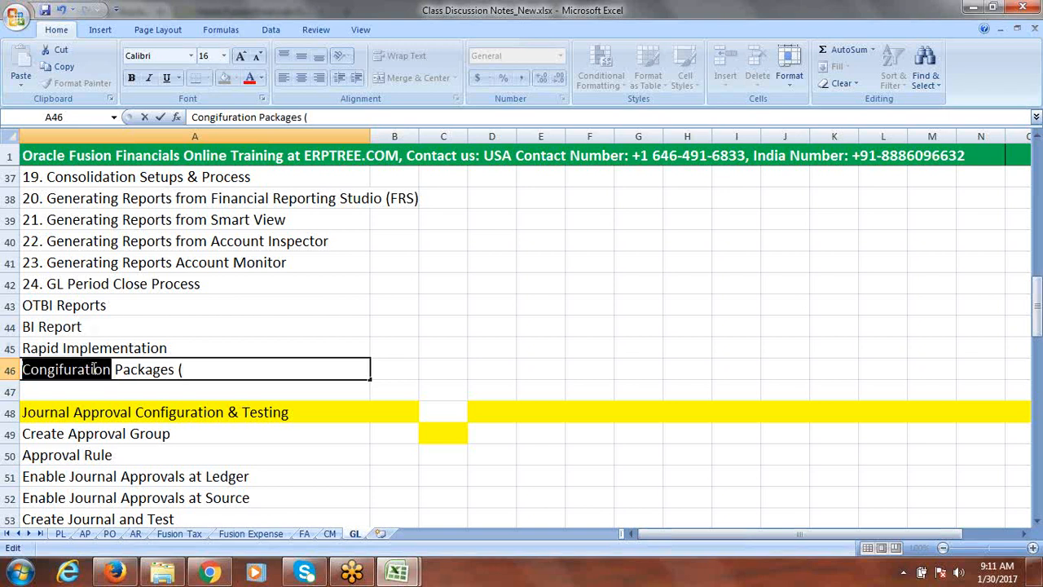
click(94, 368)
click(223, 370)
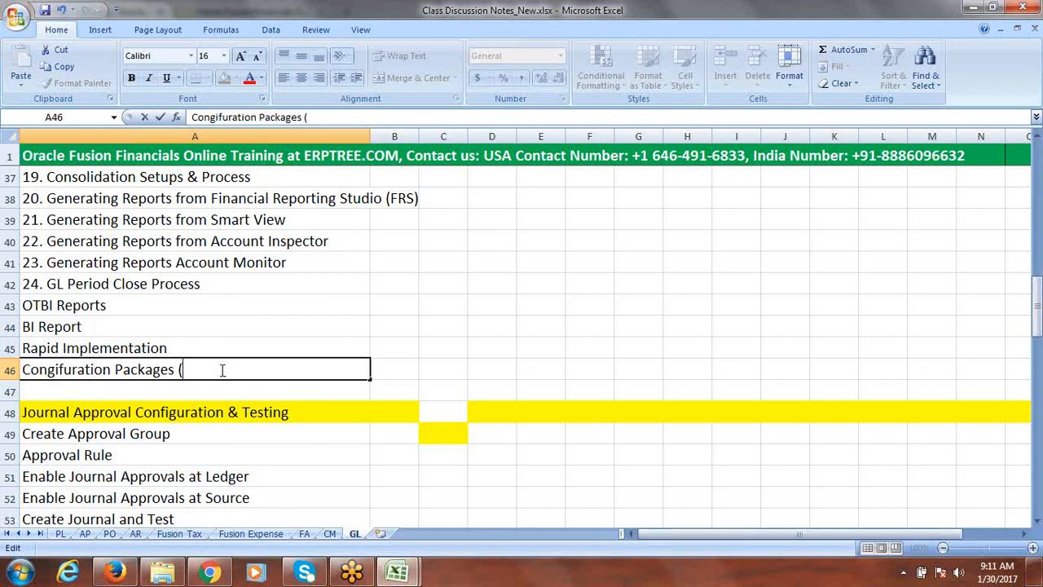
text(TO)
key(BackSpace)
key(BackSpace)
text(to move setups)
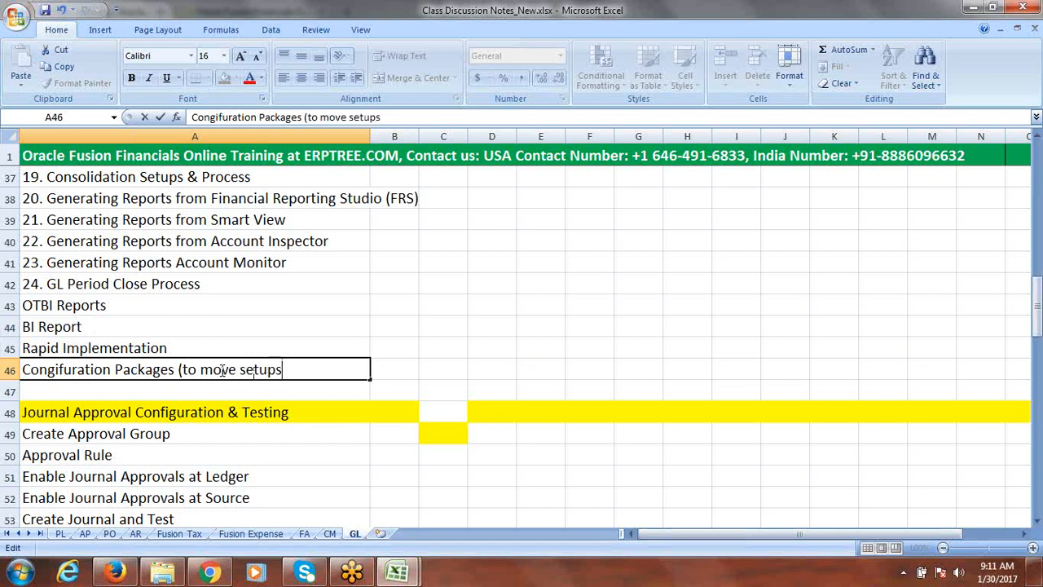
text( from one )
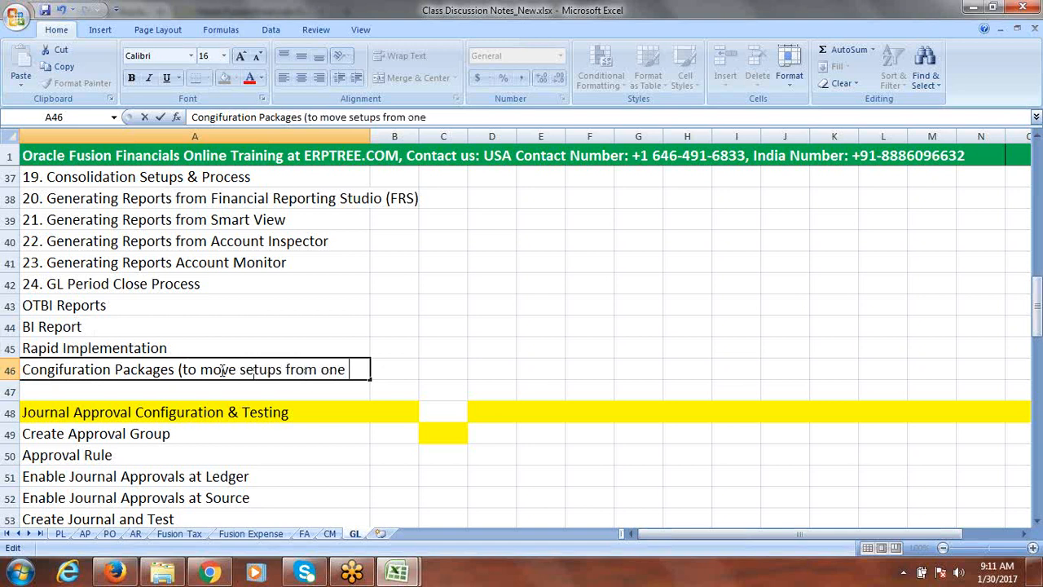
text(to toher)
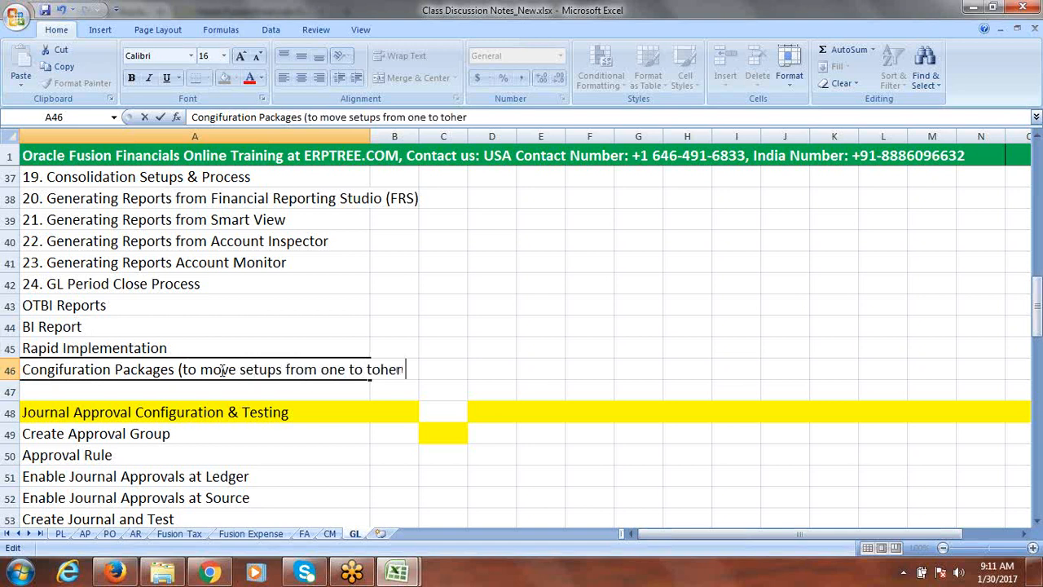
key(BackSpace)
key(BackSpace)
key(BackSpace)
key(BackSpace)
key(BackSpace)
text(other instance)
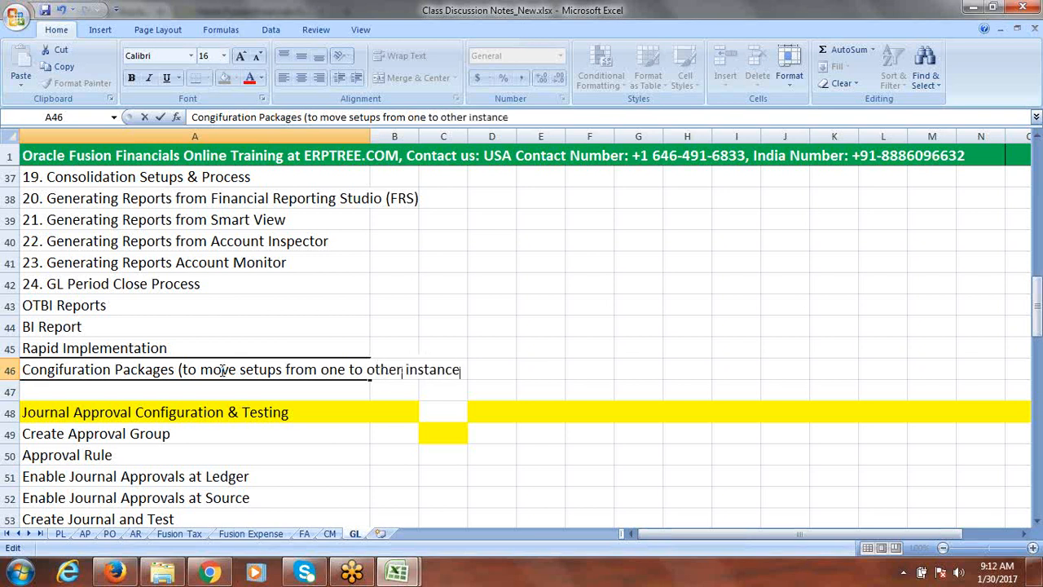
text())
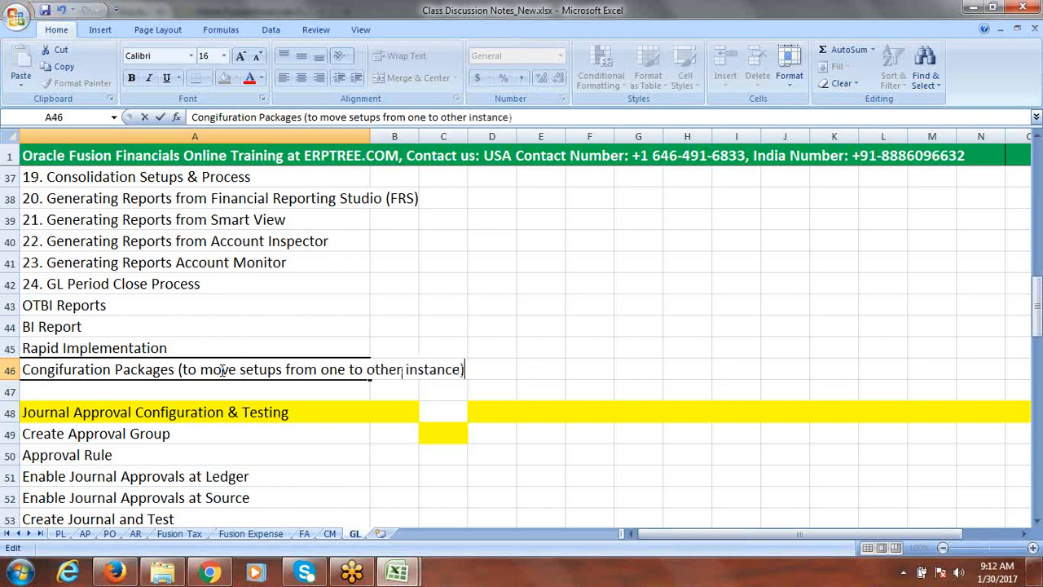
Save the workbook, accepting the privacy warning
click(10, 392)
key(ctrl+s)
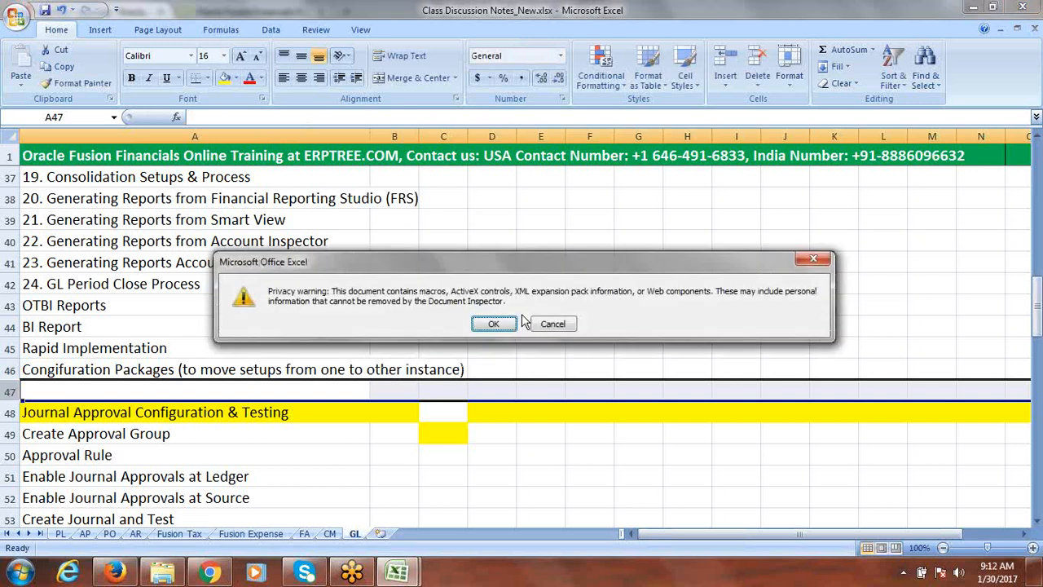
click(493, 324)
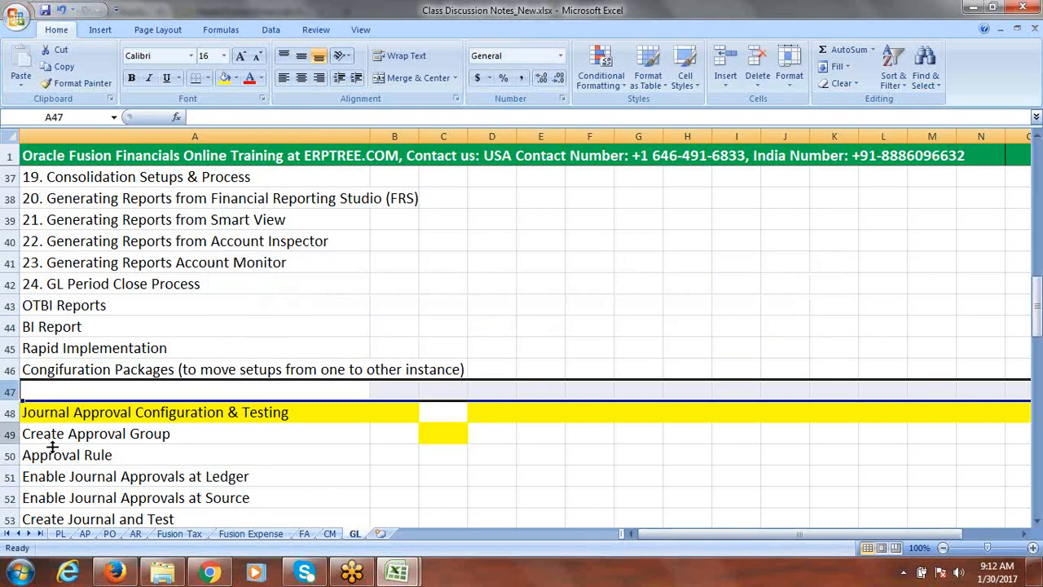
Insert a row below the Congifuration Packages item, enter Overview on 3rd Party Integrations in it, and save
right_click(10, 392)
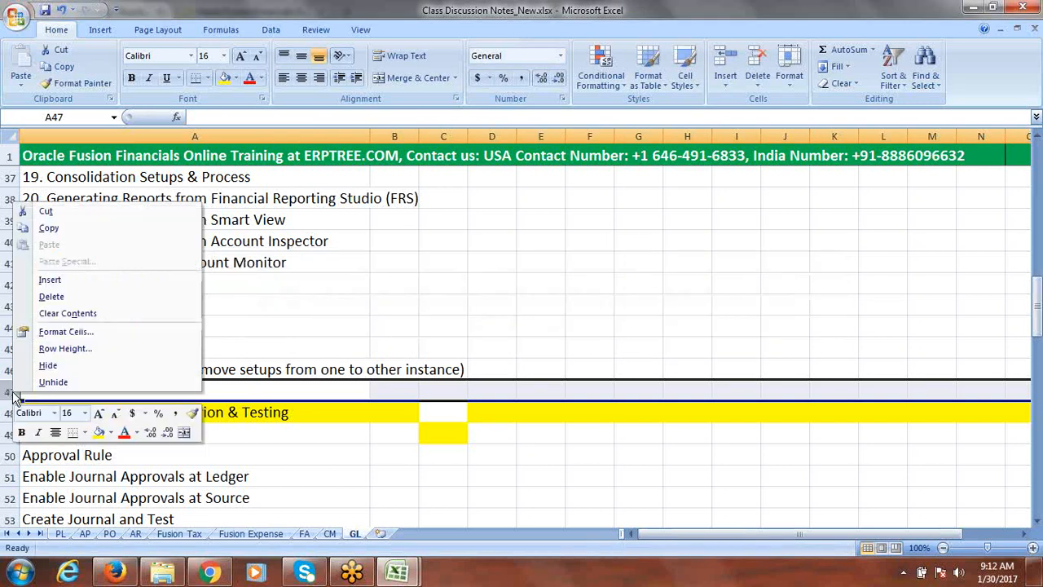
click(77, 282)
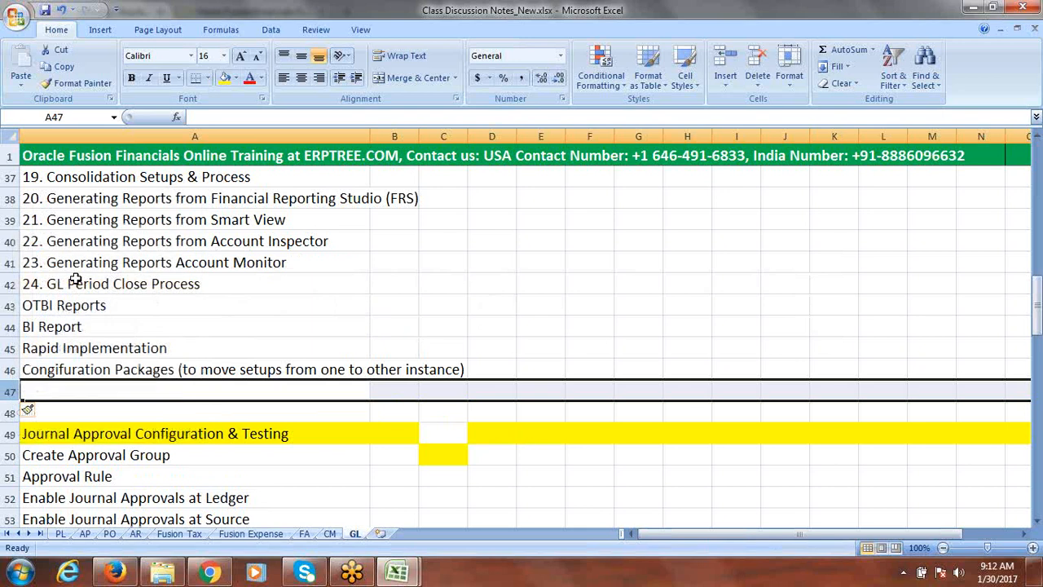
click(61, 391)
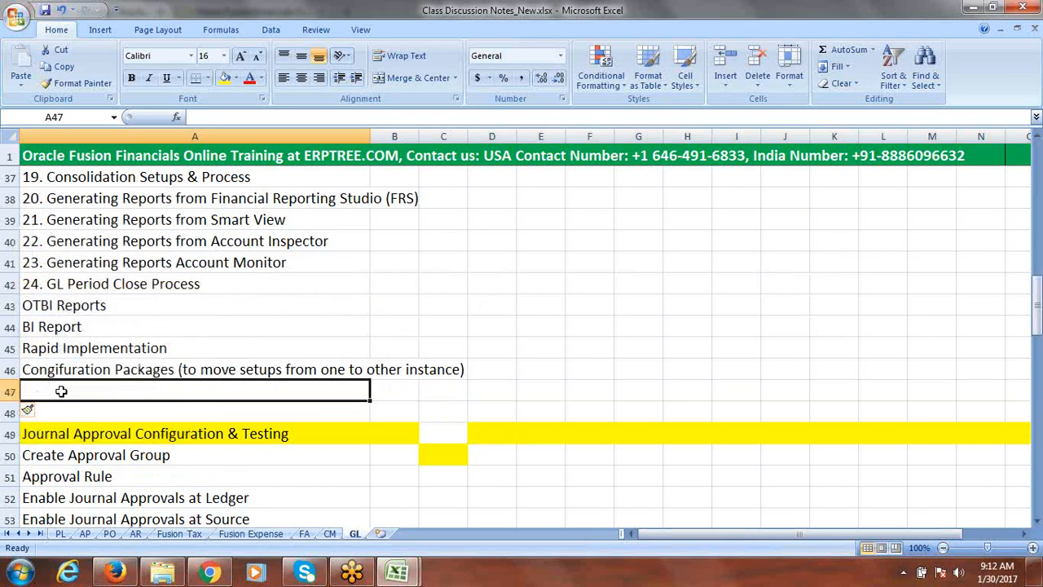
text(O)
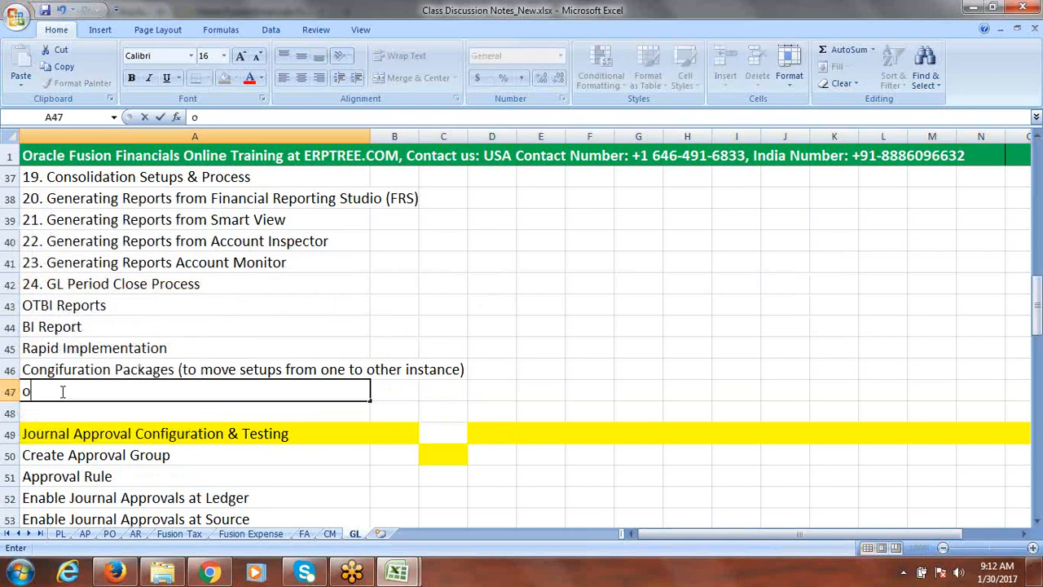
text(verview on 3rd)
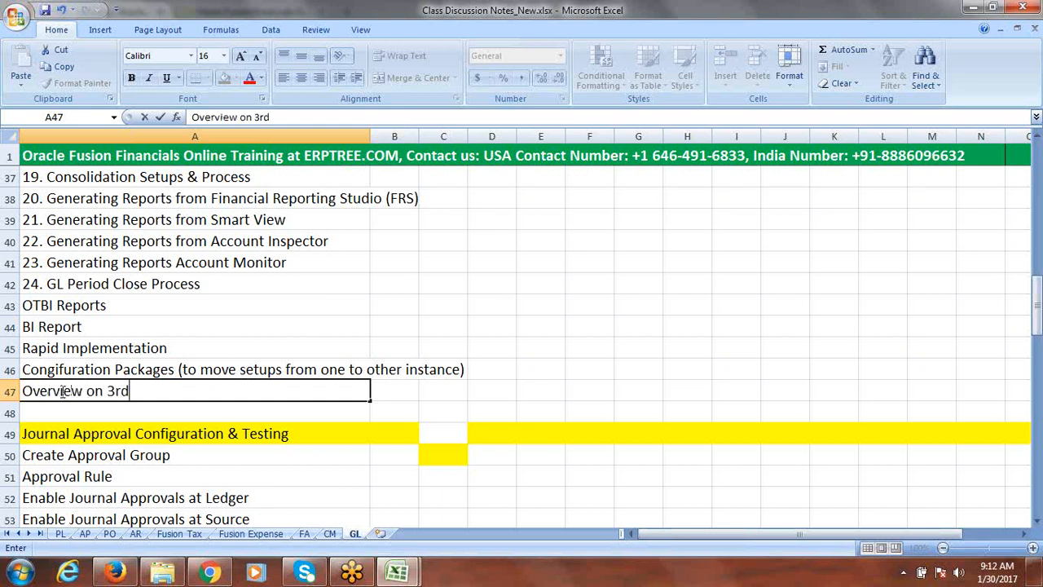
text( Party Integrations)
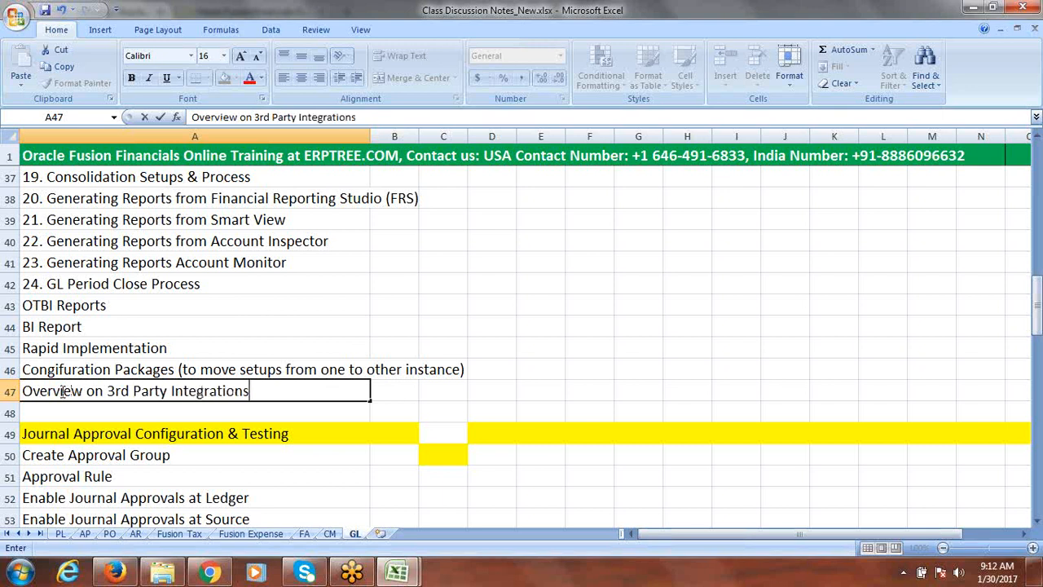
key(ctrl+s)
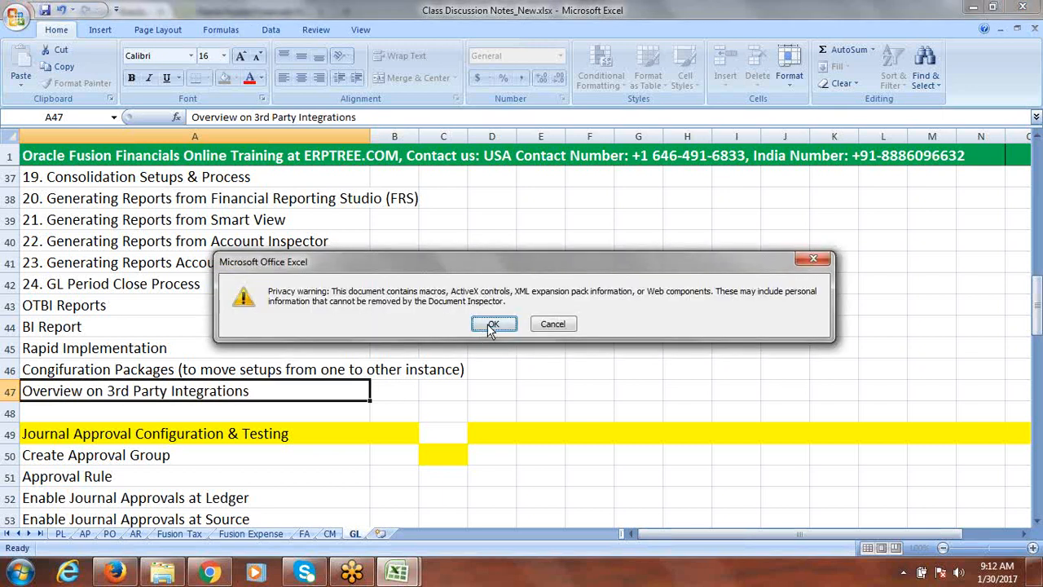
click(489, 322)
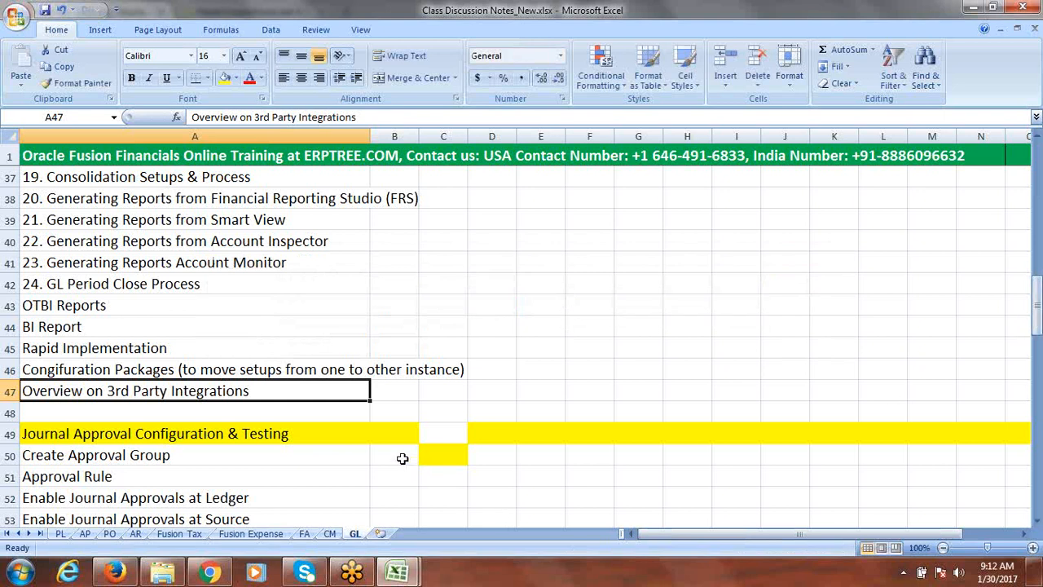
Remove the fill colour from cells B50:C50 beside Create Approval Group
drag(400, 457, 448, 462)
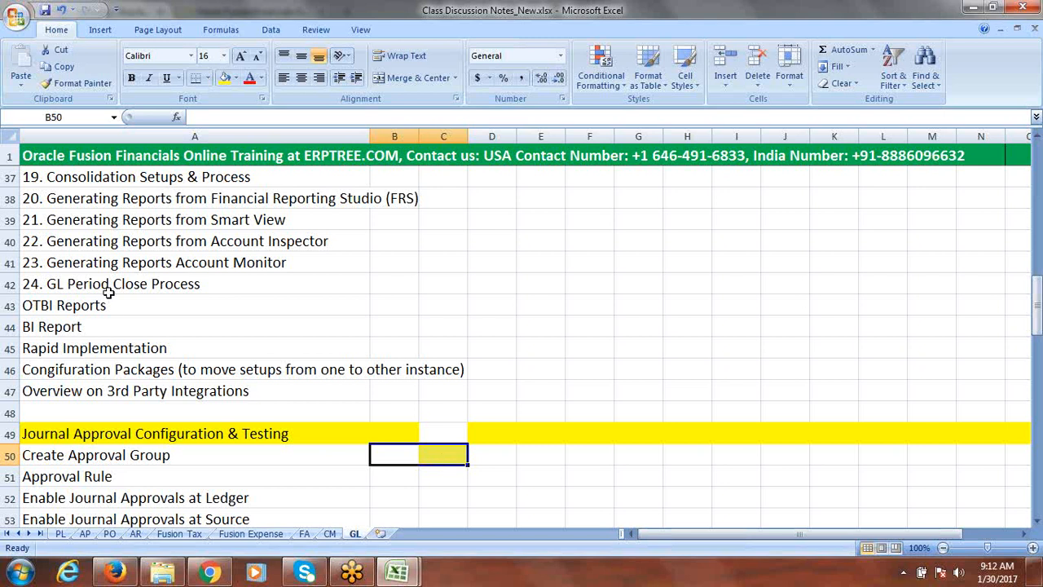
click(236, 79)
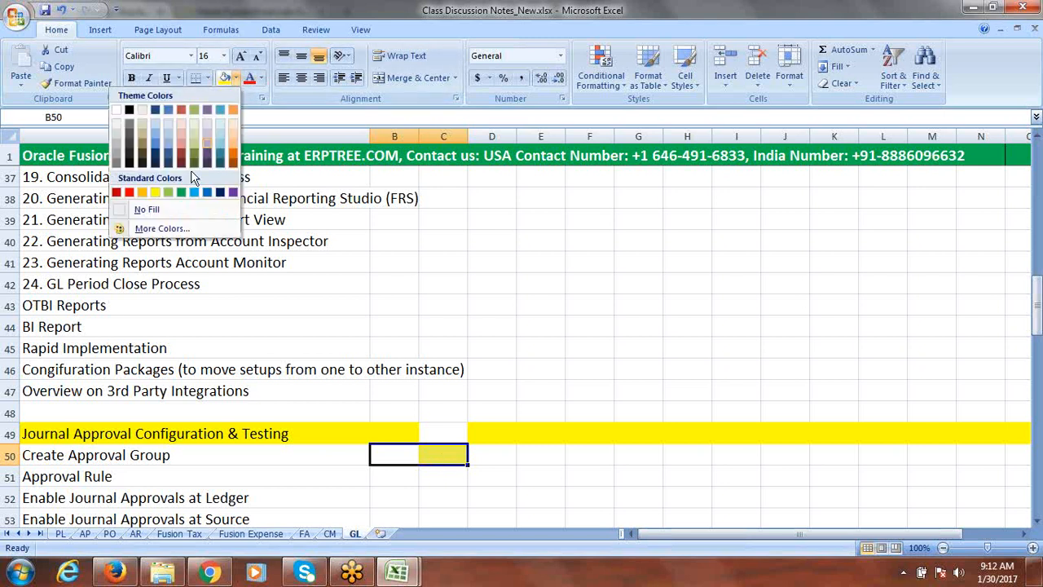
click(119, 210)
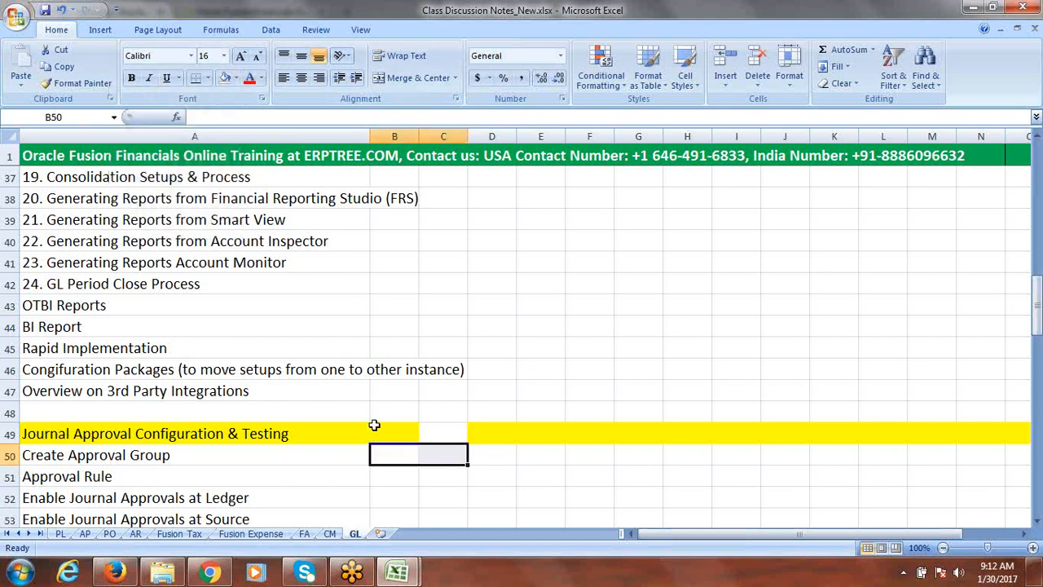
Fill the whole Journal Approval Configuration & Testing row with yellow and save the workbook
click(11, 433)
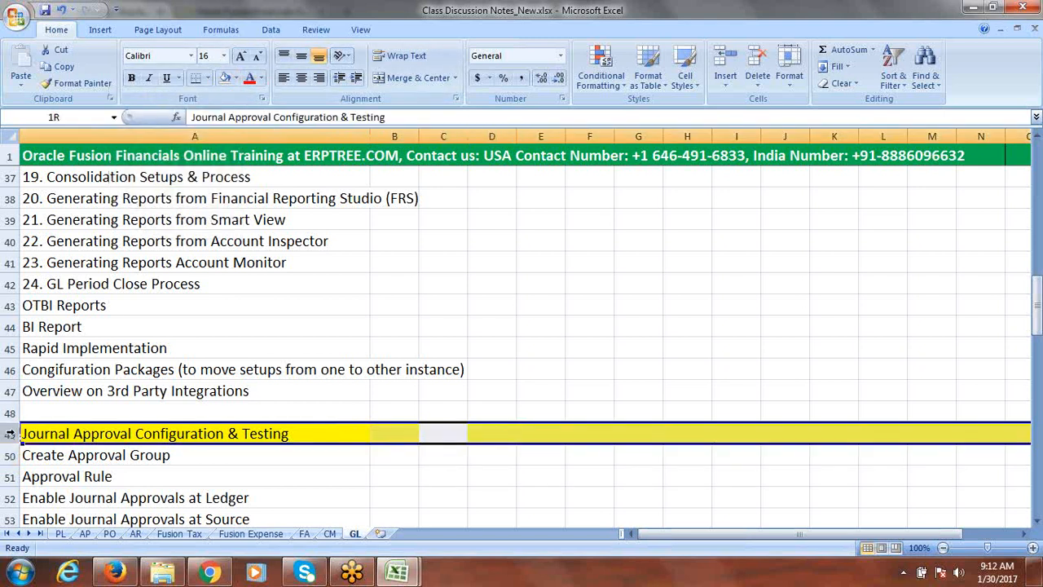
click(235, 79)
click(154, 193)
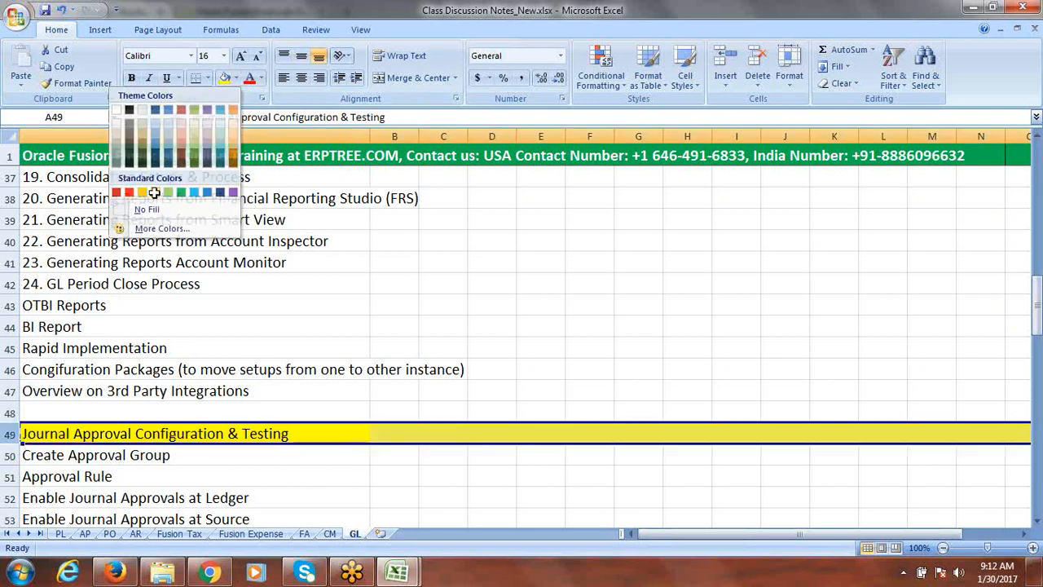
click(577, 263)
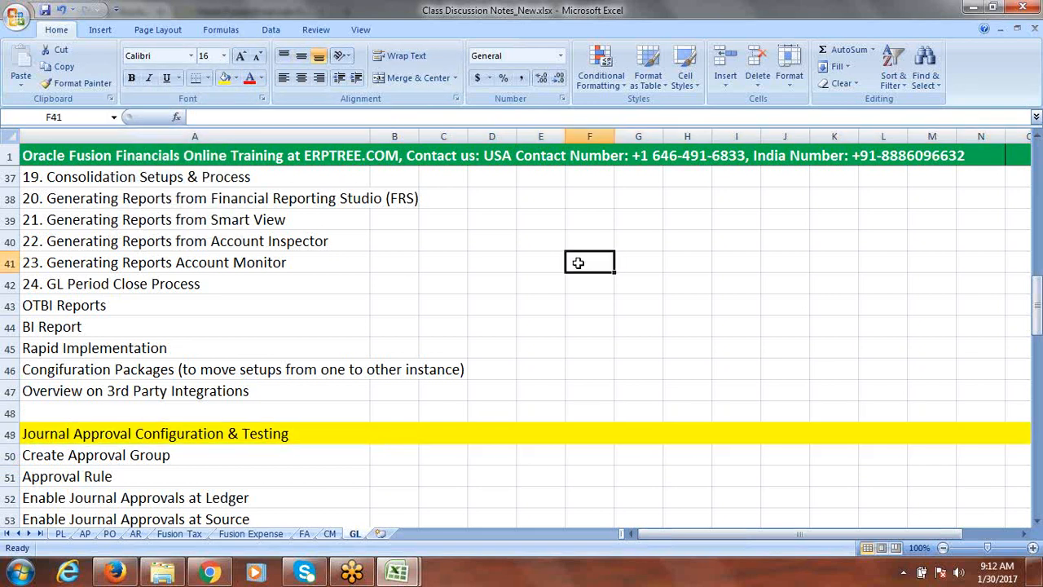
key(ctrl+s)
click(494, 325)
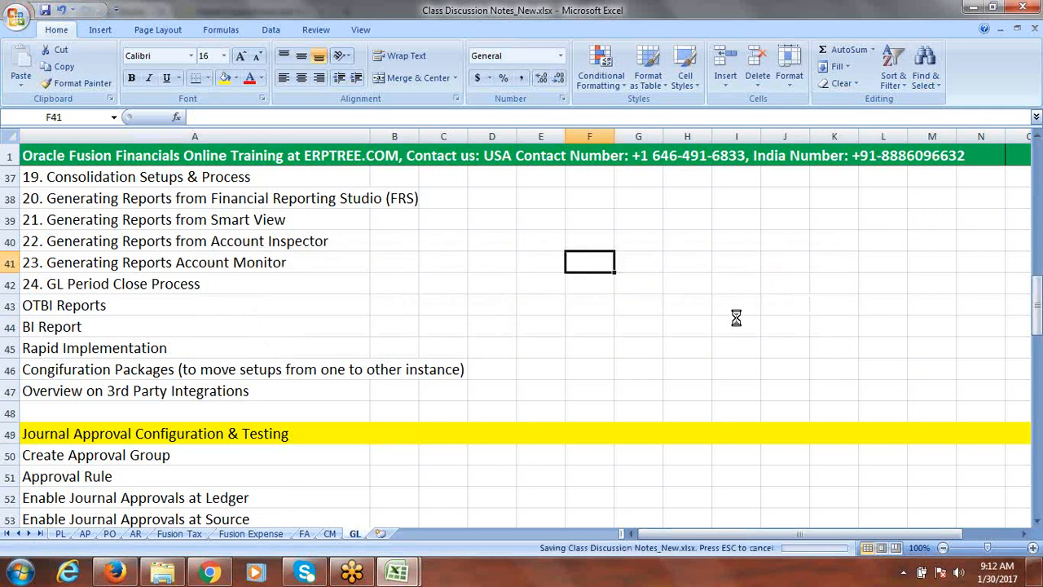
Save the workbook again, accepting the privacy warning
drag(1038, 311, 1038, 285)
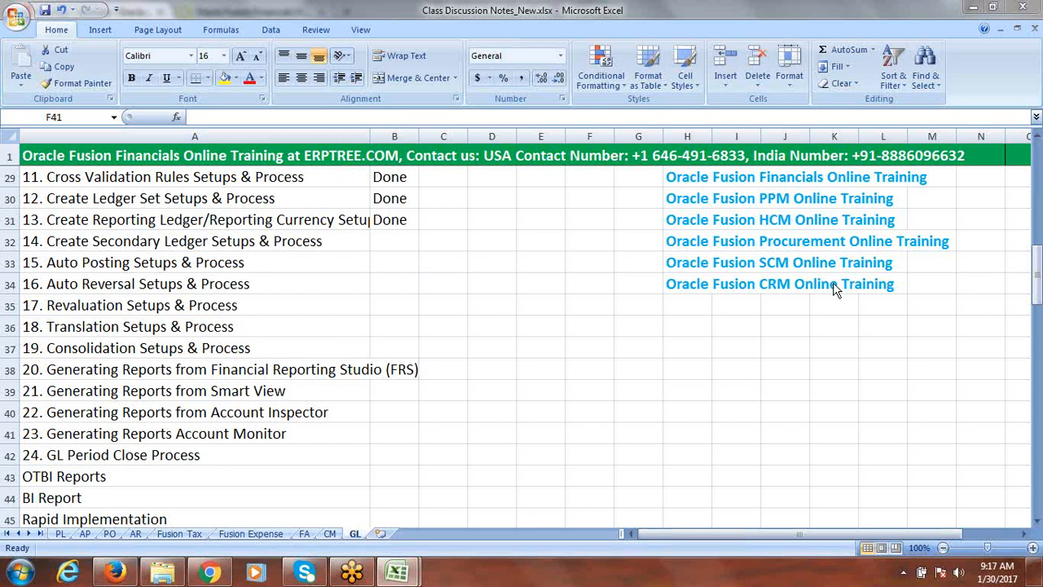
click(439, 219)
key(ctrl+s)
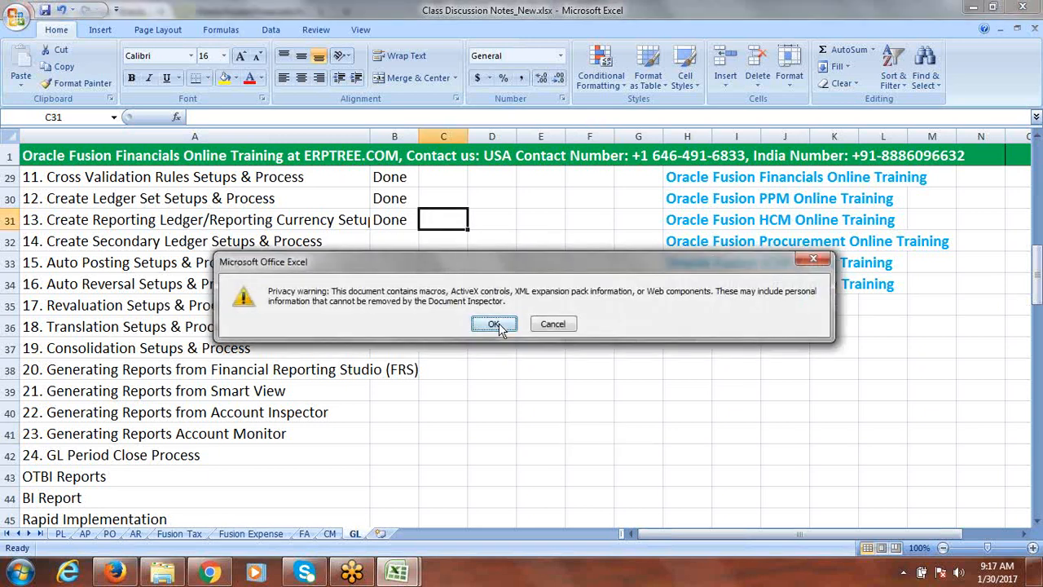
click(494, 323)
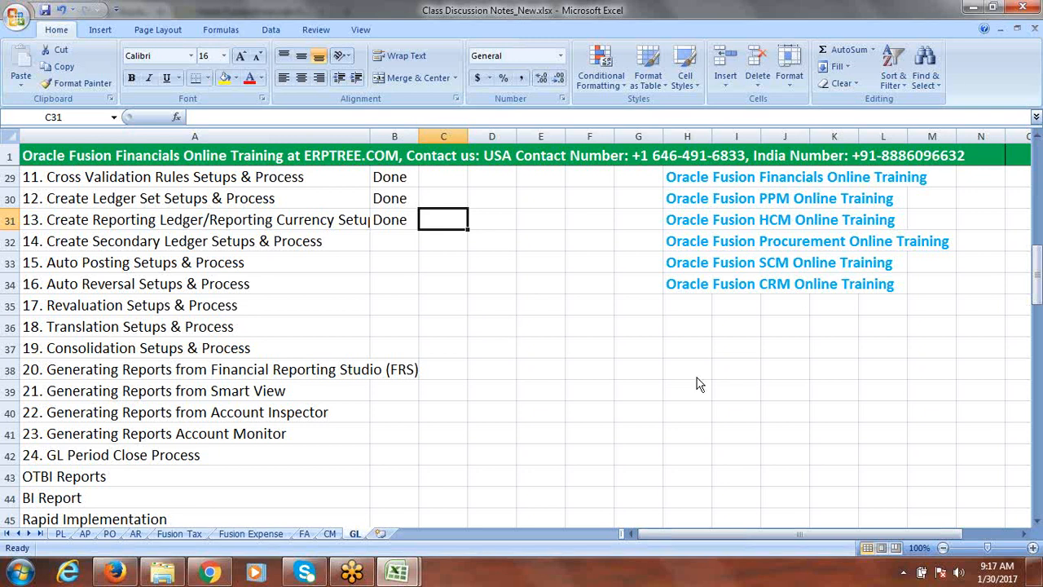
click(836, 237)
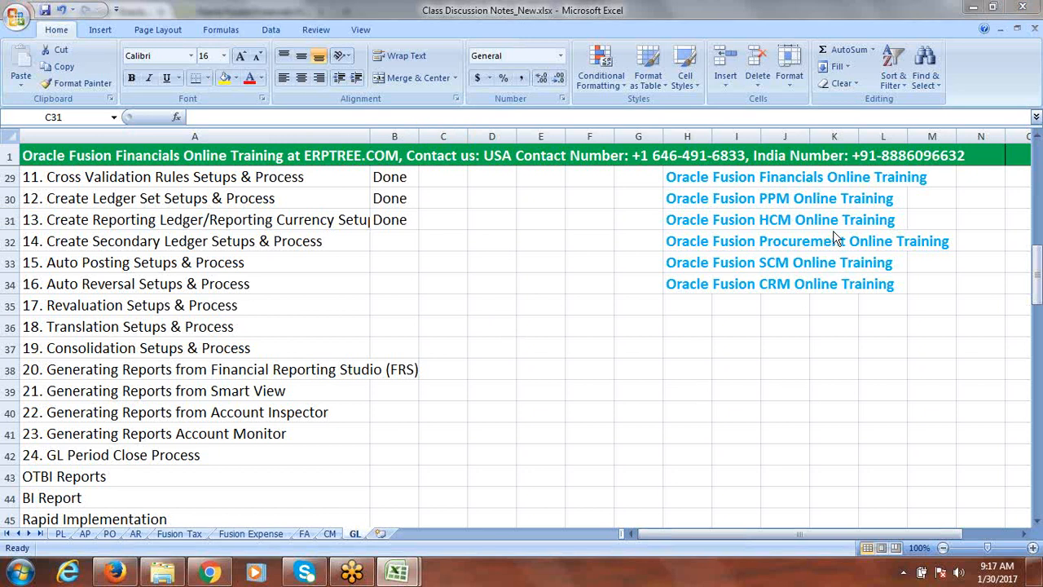